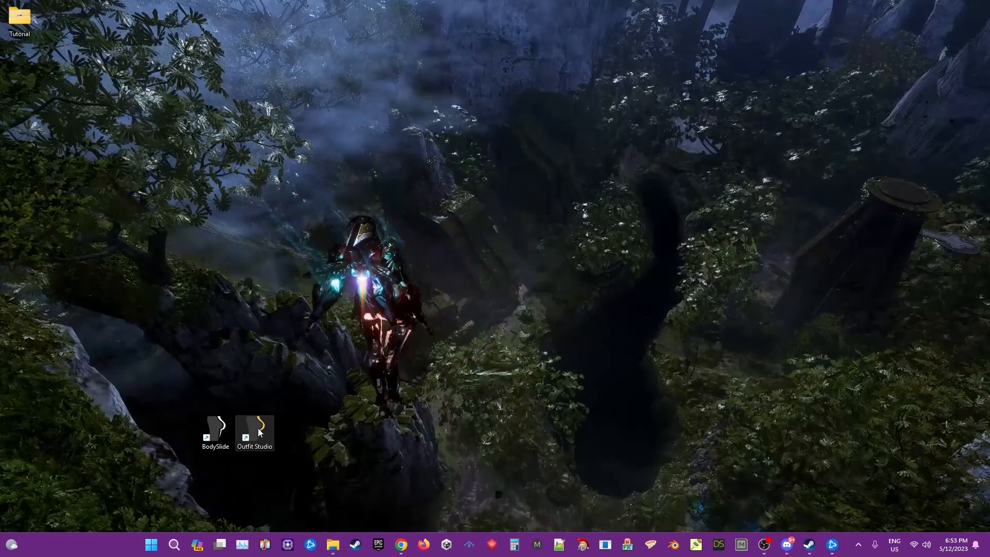
- Open Outfit Studio and load Tutorial Dress.nif from the desktop's Tutorial folder into it
double_click(261, 432)
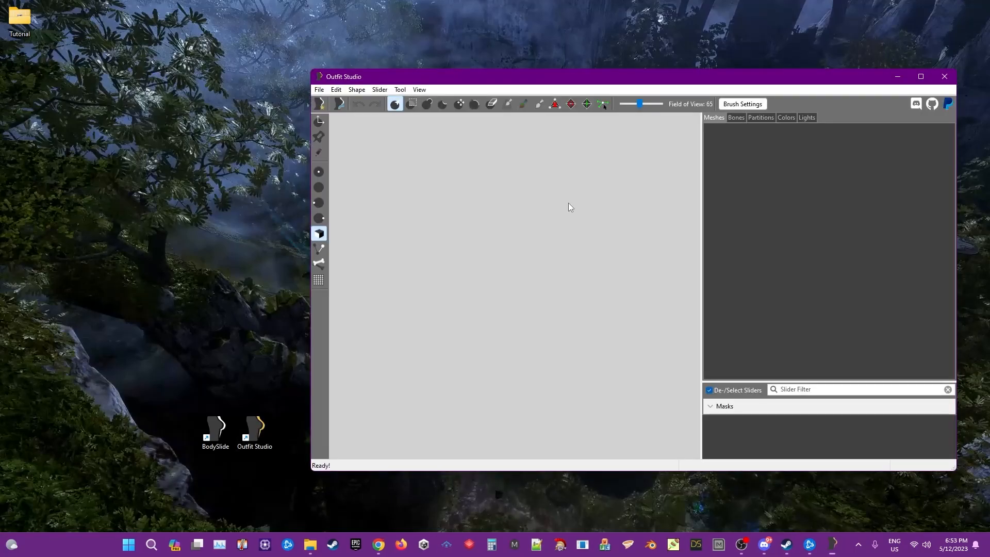
double_click(20, 22)
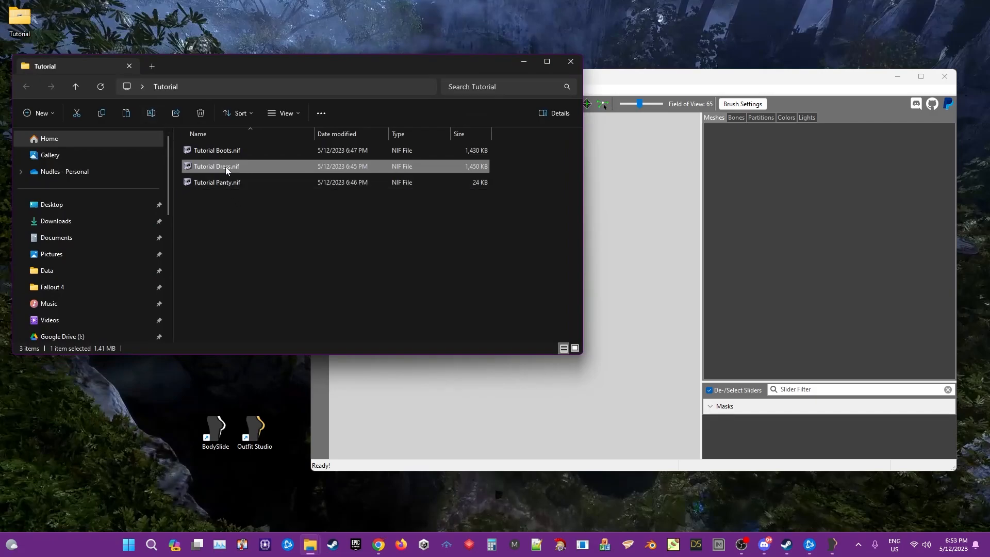
drag(221, 166, 639, 332)
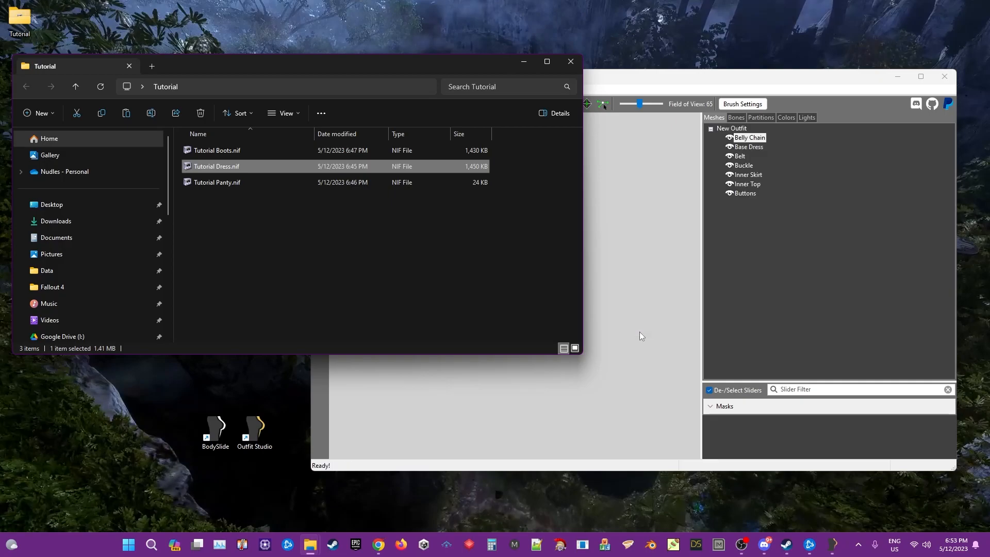
right_drag(534, 230, 613, 264)
right_drag(552, 274, 594, 272)
- Examine the imported dress's bones and partitions, and the separate meshes that make up the outfit
click(737, 118)
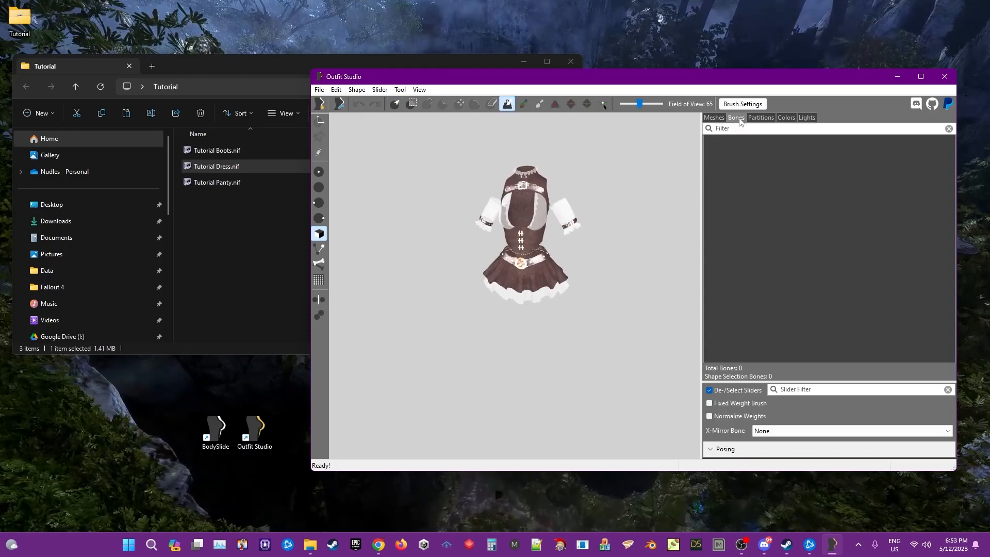
click(761, 118)
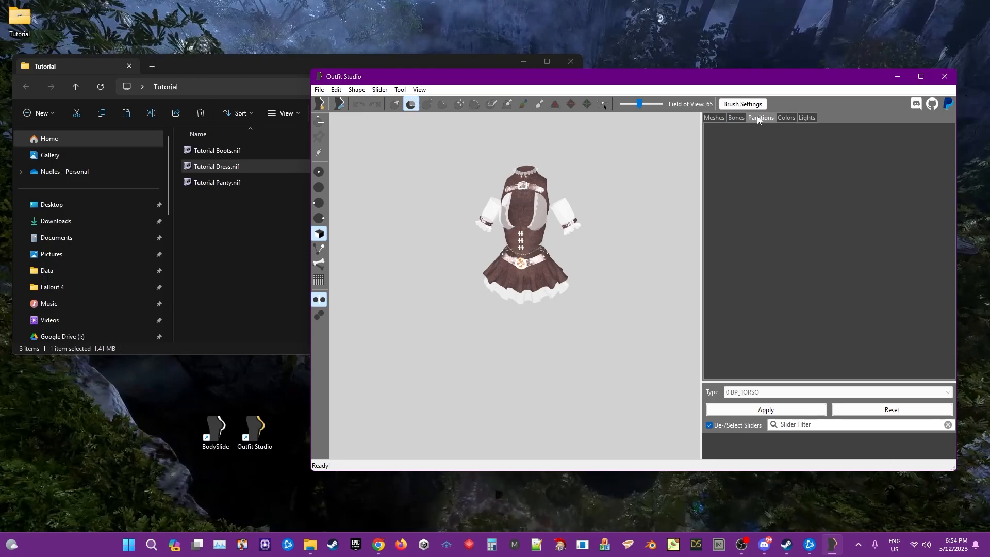
click(714, 118)
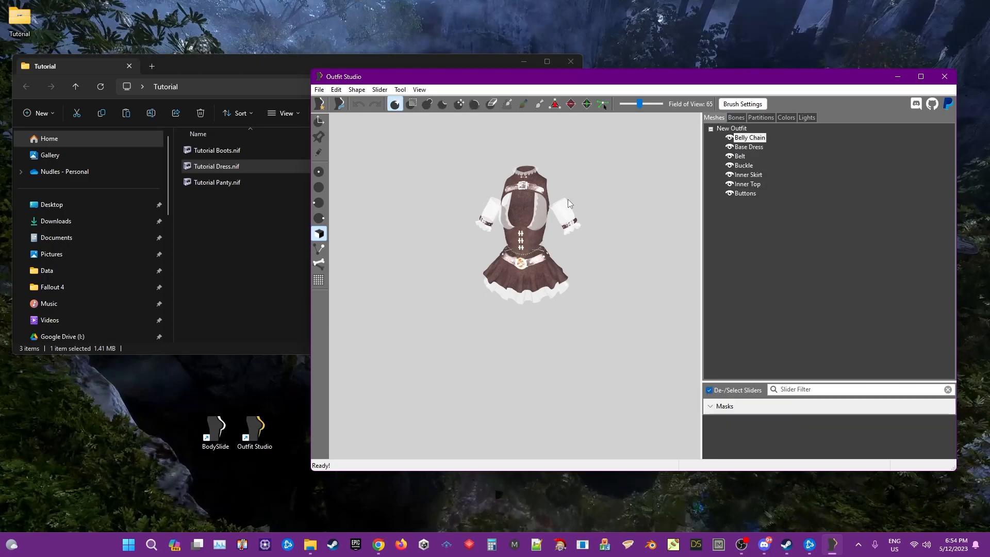
click(745, 148)
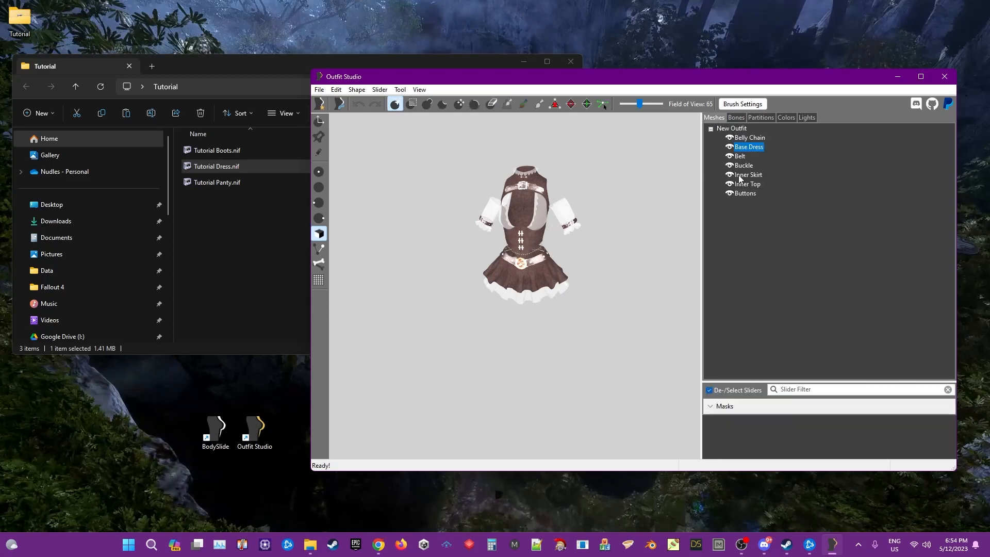
click(740, 176)
click(743, 193)
click(748, 138)
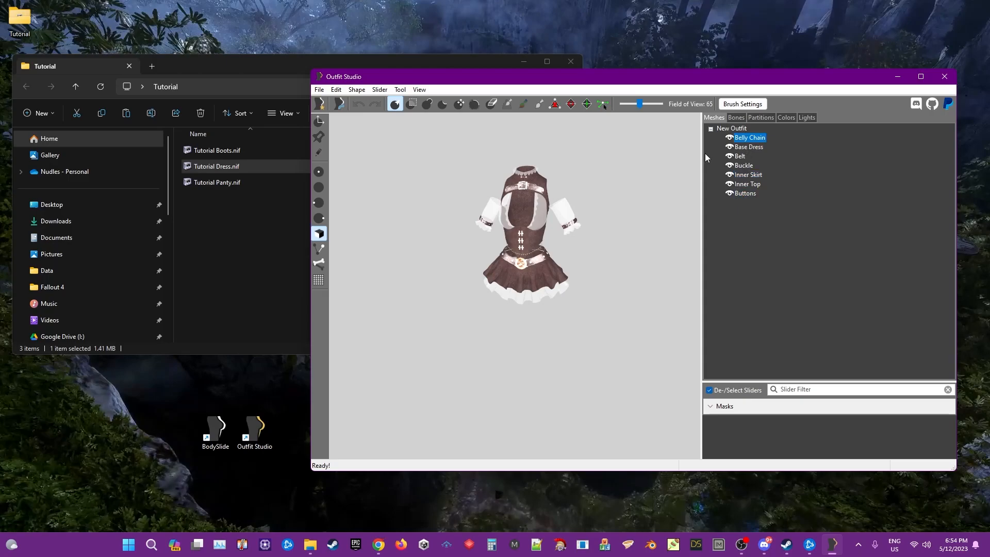
- Load the CBBE 3BA Body template as the reference with zaps and sliders merged, and check the dress against it
click(319, 91)
mouse_move(332, 91)
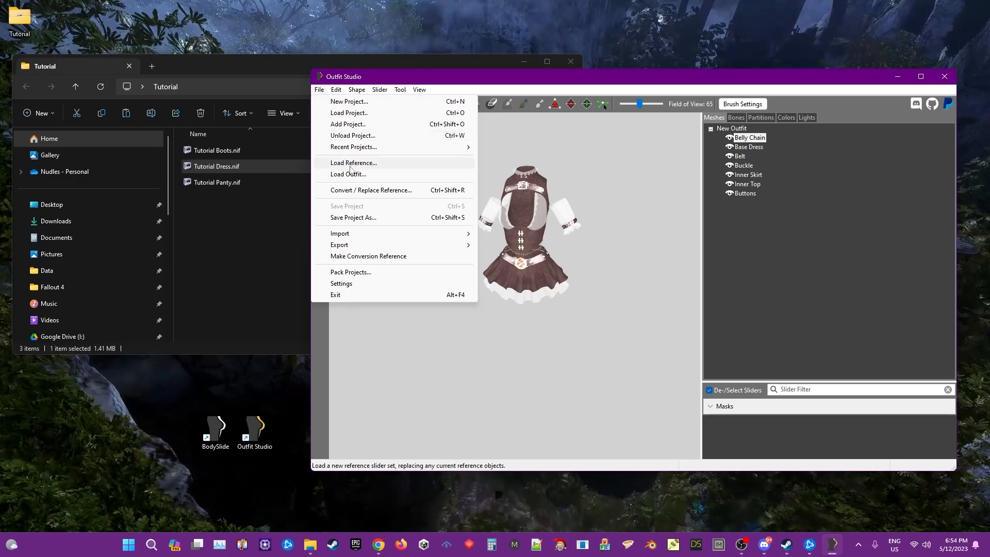
click(353, 163)
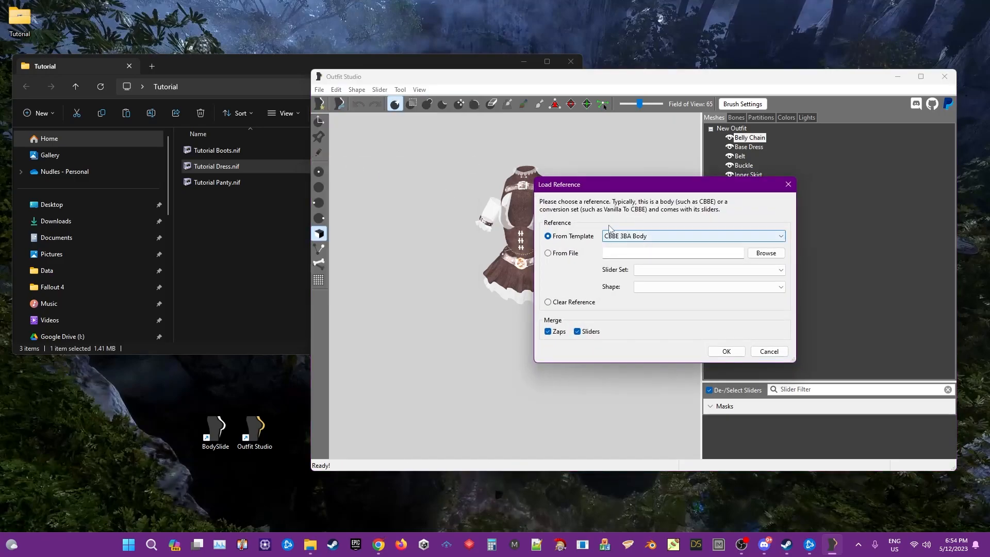
click(726, 351)
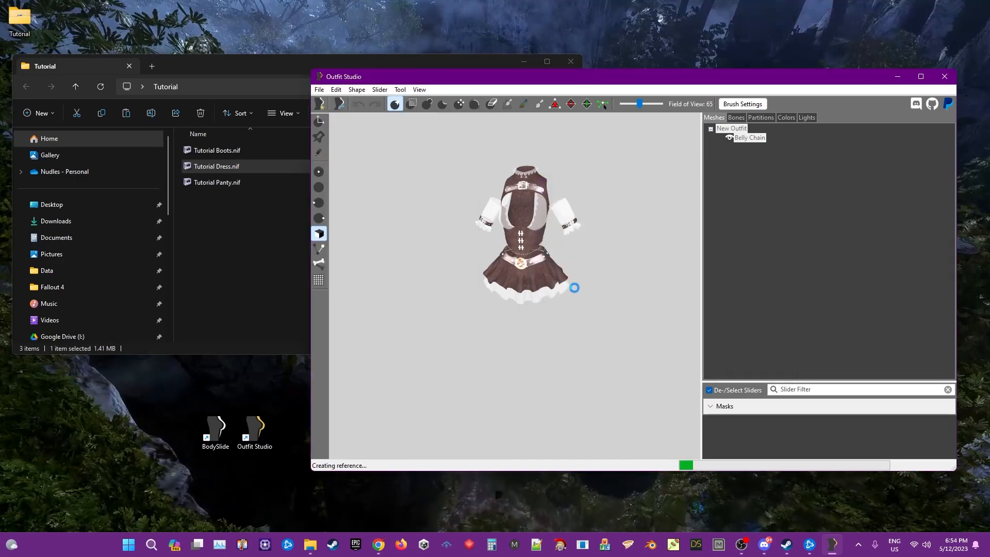
right_drag(562, 265, 601, 306)
scroll(565, 323, up, 2)
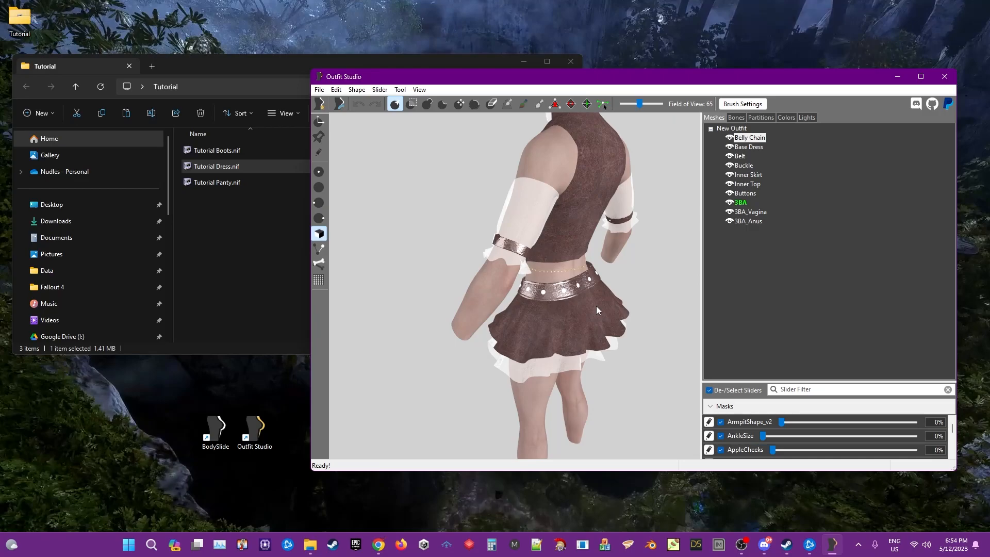
right_drag(430, 296, 618, 318)
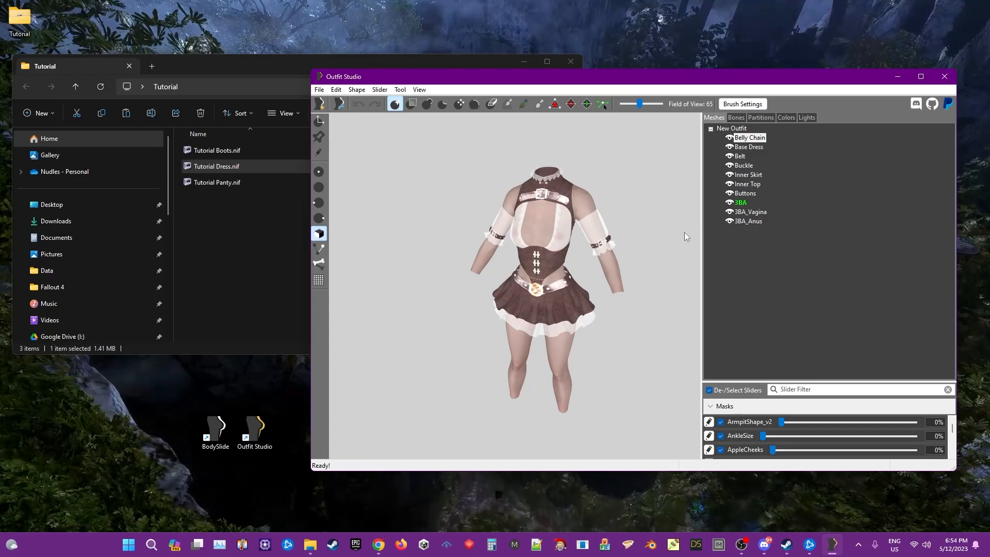
- Select the outfit meshes from Belly Chain to Buttons and examine how they sit on the 3BA body
click(740, 203)
ctrl+click(746, 194)
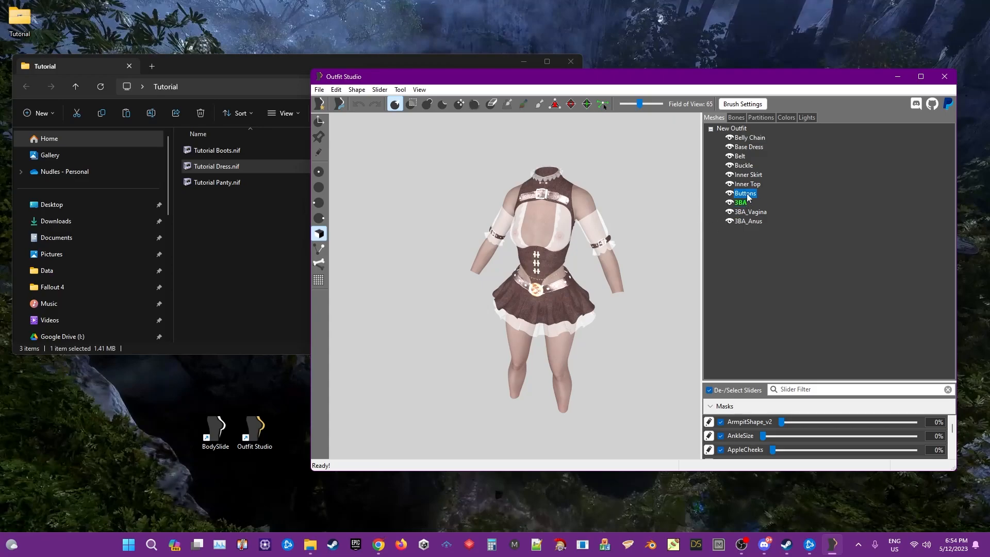
shift+click(745, 141)
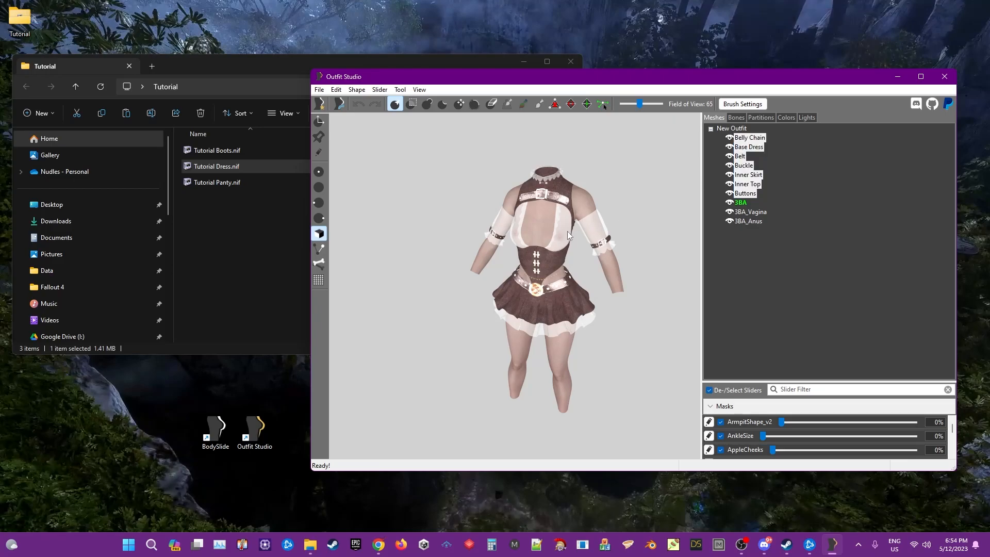
right_drag(577, 233, 541, 241)
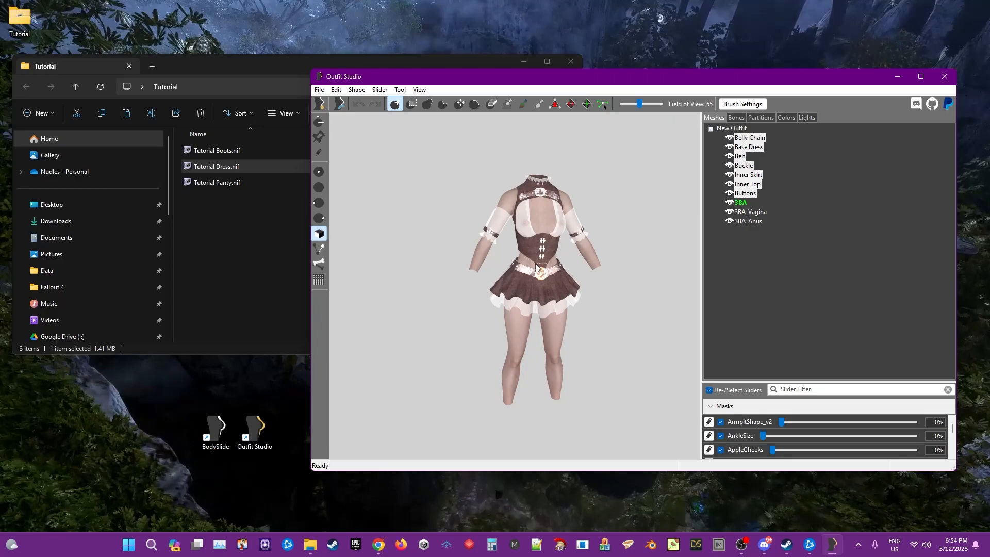
right_drag(536, 278, 567, 279)
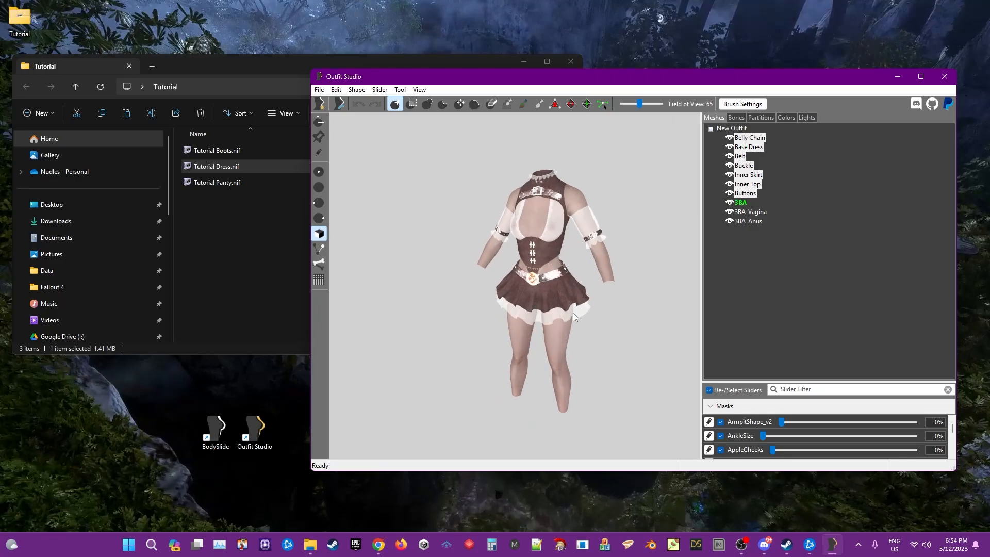
- Select the 3BA reference mesh and its weighted bones from NPC Belly through VaginaB1
click(741, 202)
click(735, 117)
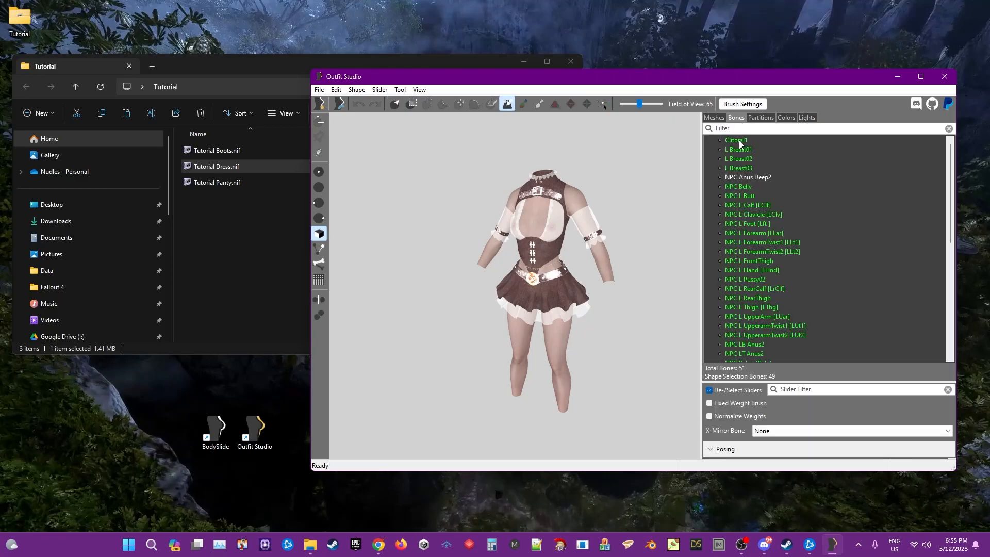
click(741, 187)
scroll(819, 256, down, 9)
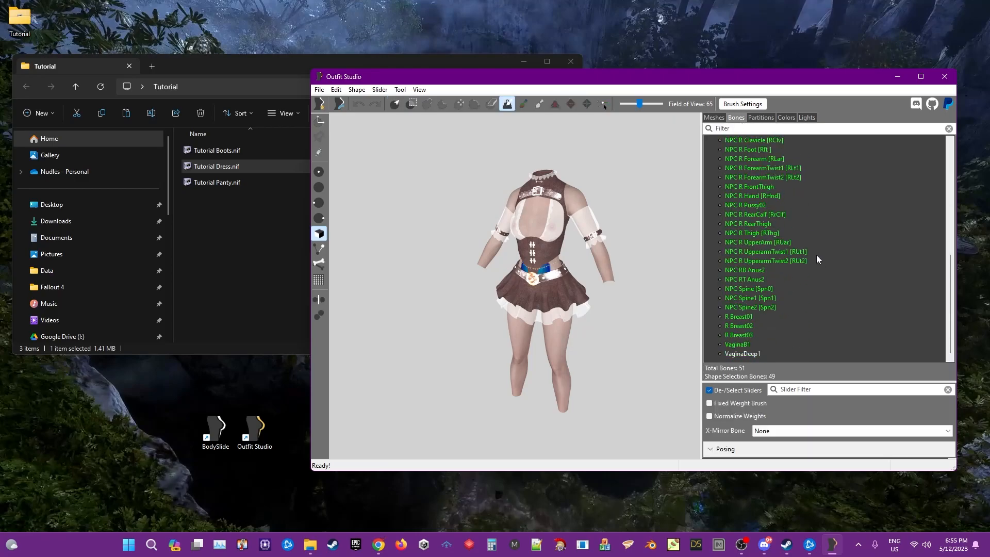
shift+click(738, 344)
scroll(810, 262, up, 9)
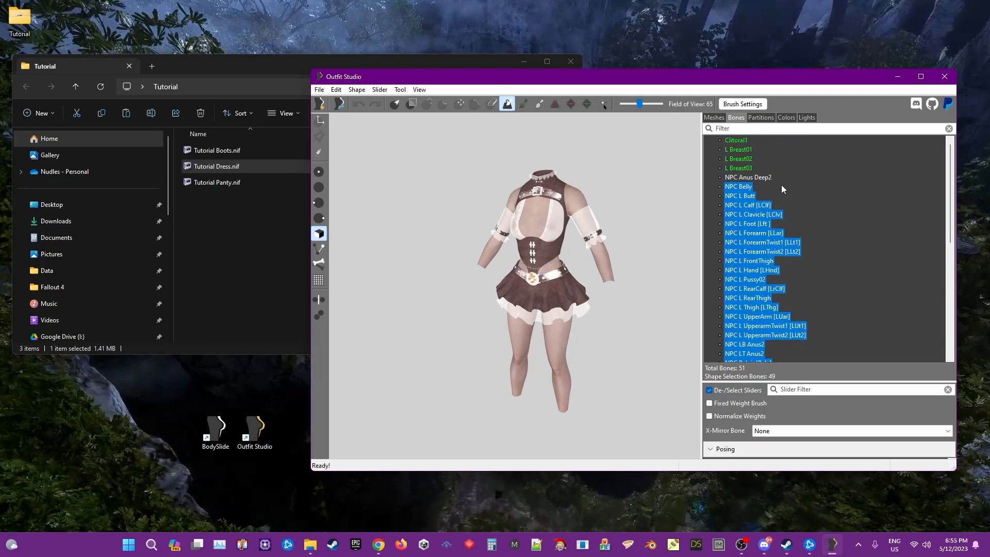
- Add L Breast01, L Breast02, L Breast03 and Clitoral1 to the bone selection
ctrl+click(742, 167)
ctrl+click(738, 158)
ctrl+click(739, 149)
ctrl+click(736, 140)
scroll(841, 233, down, 2)
scroll(842, 234, down, 6)
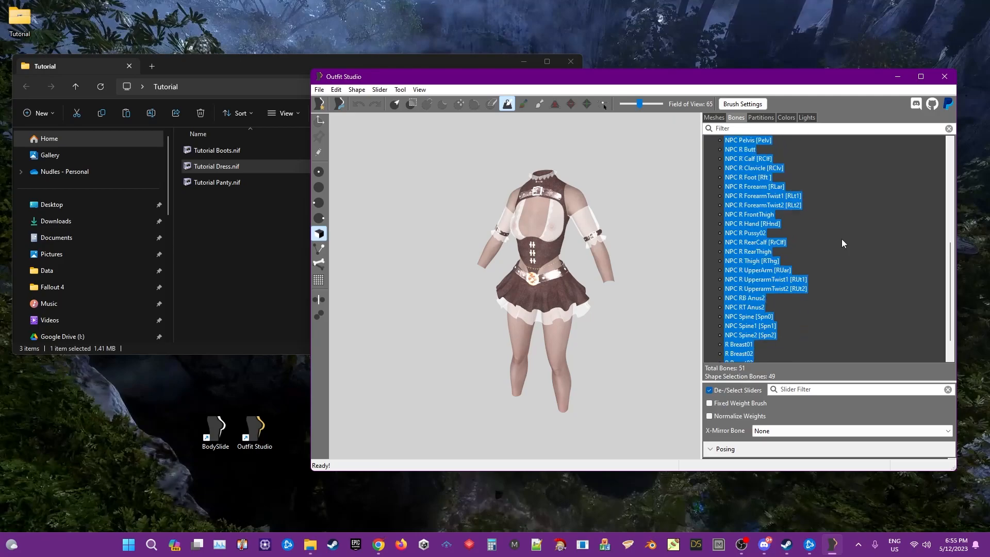
scroll(843, 243, up, 7)
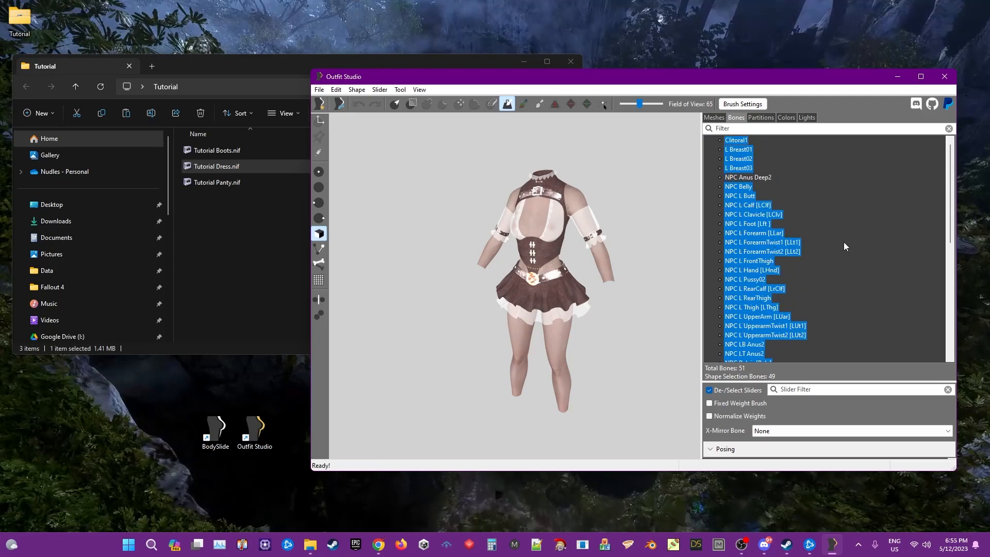
- Copy the selected bone weights to all outfit meshes from Belly Chain to Buttons, with search radius 20 and 100 max vertex targets
click(714, 117)
click(751, 194)
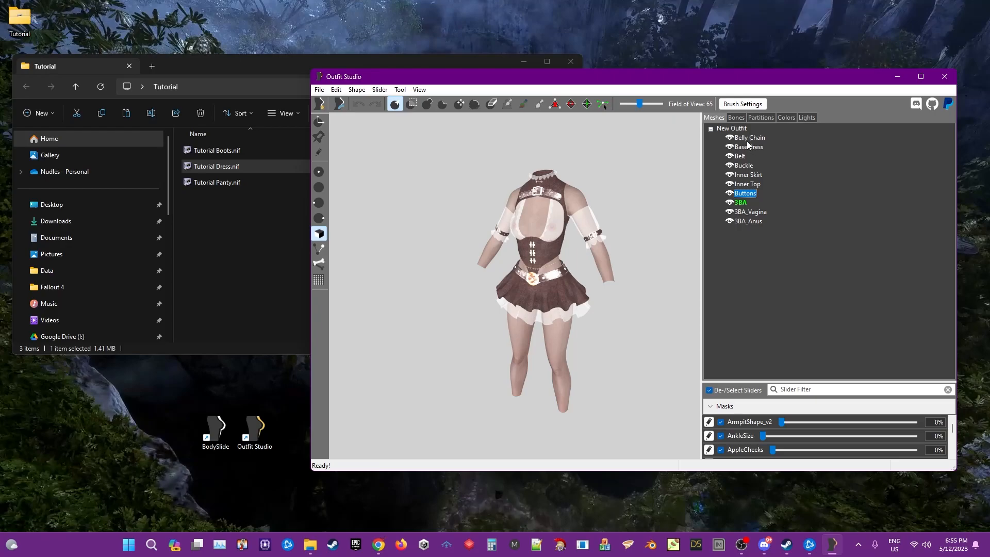
shift+click(746, 137)
right_click(748, 182)
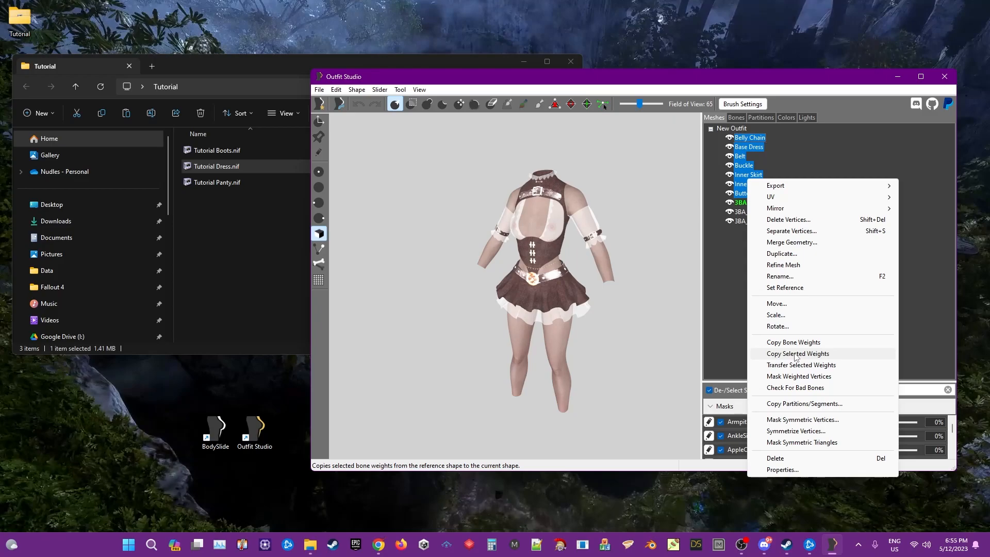
click(795, 354)
drag(595, 275, 745, 287)
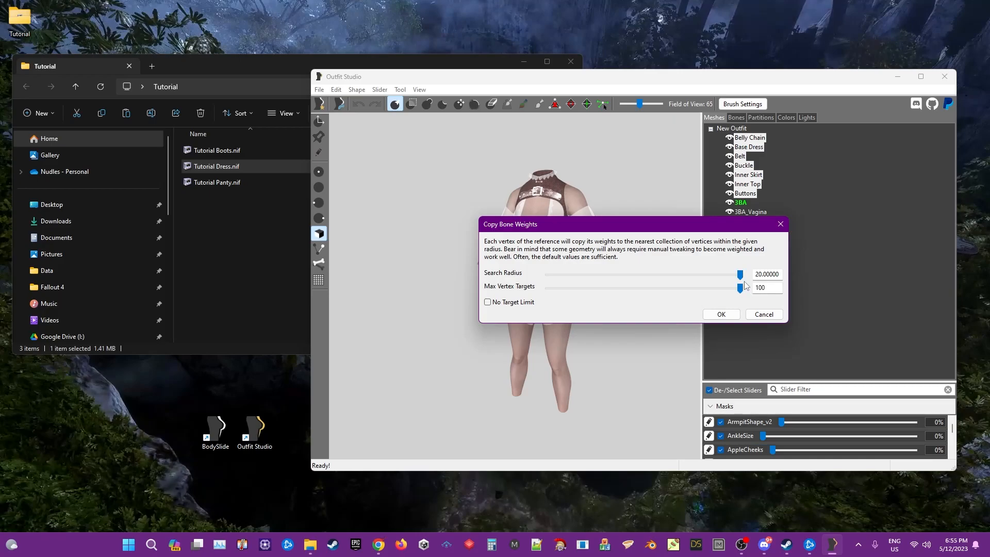
click(721, 315)
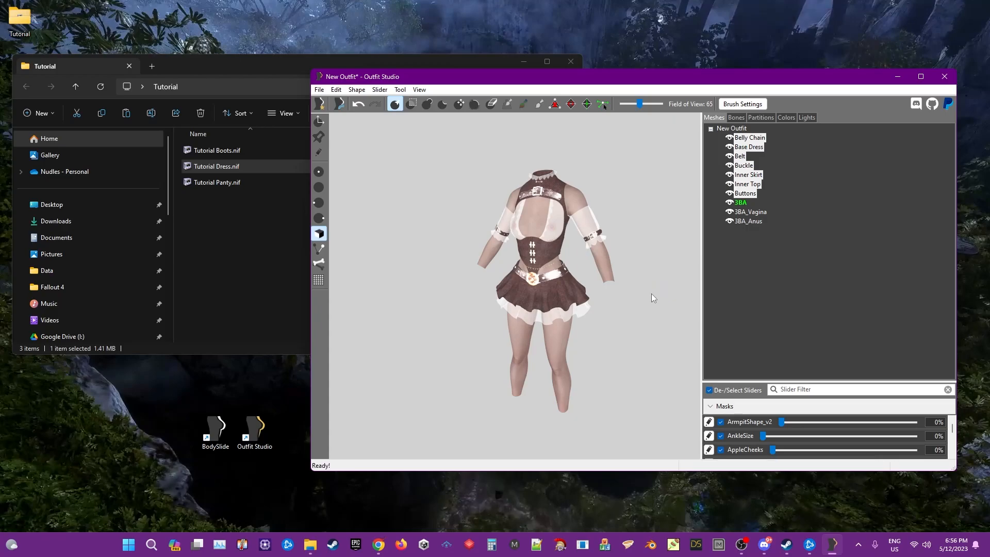
- Mask the weighted vertices of all outfit meshes and turn off textures to inspect the weight coverage
right_click(743, 178)
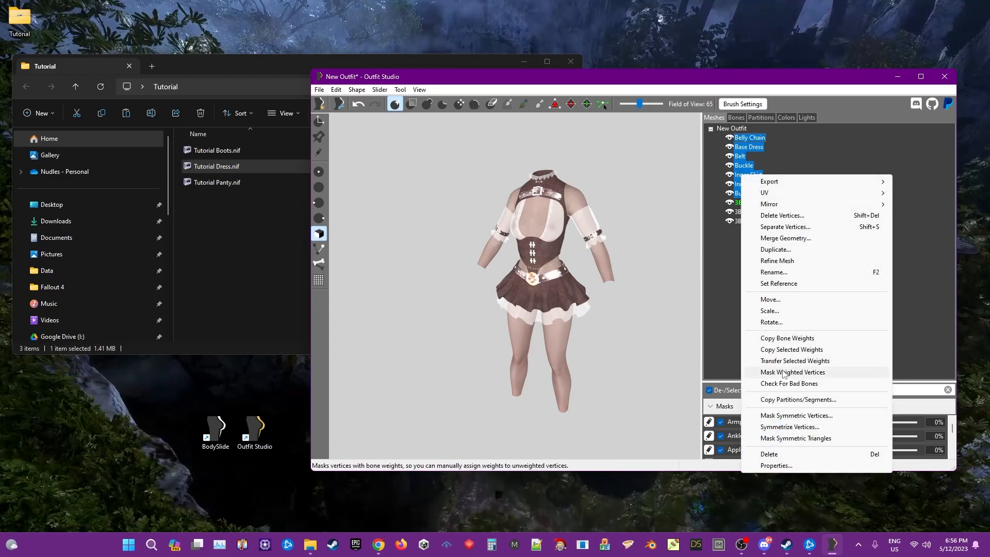
click(782, 372)
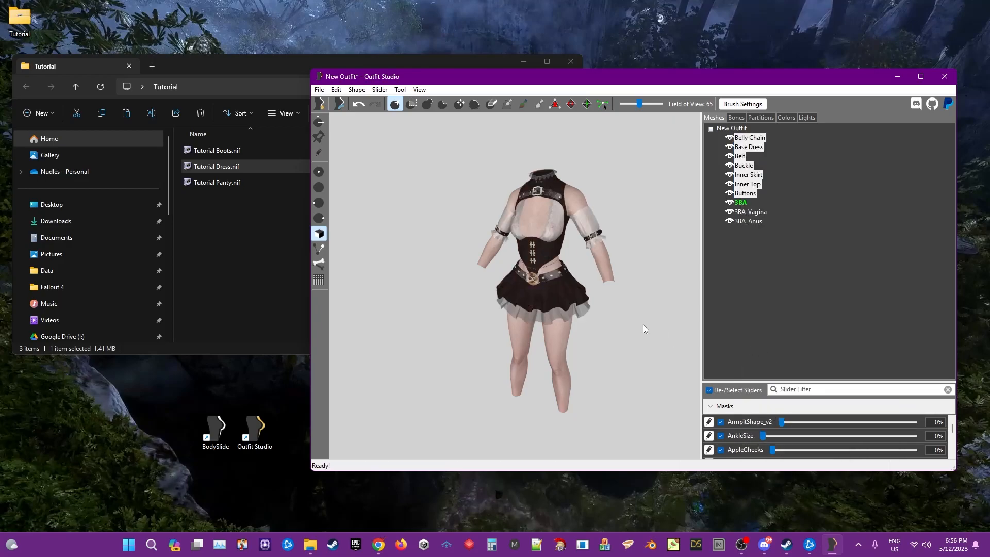
key(t)
right_drag(576, 308, 578, 255)
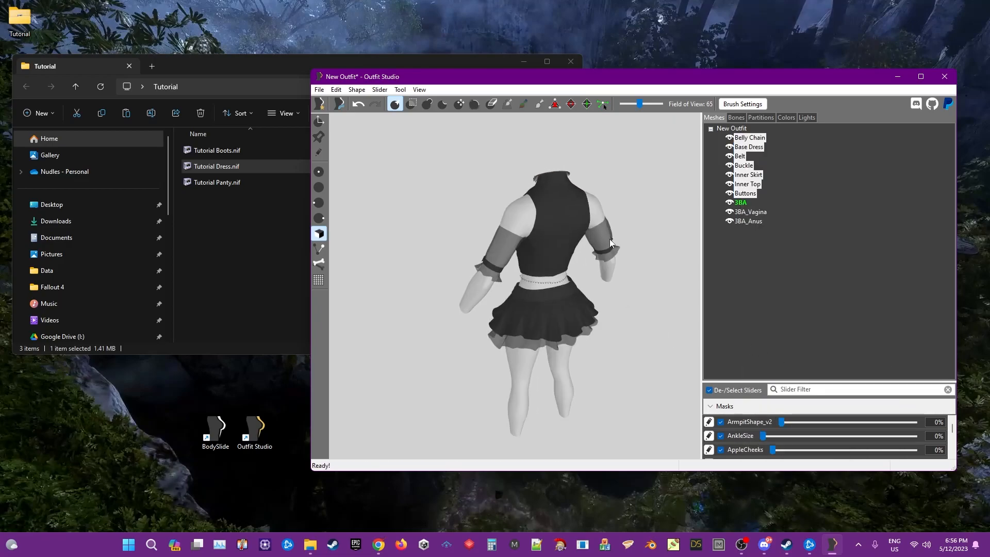
- Examine the copied weights on the outfit for the Clitoral1 and L Breast01 to L Breast03 bones
click(737, 118)
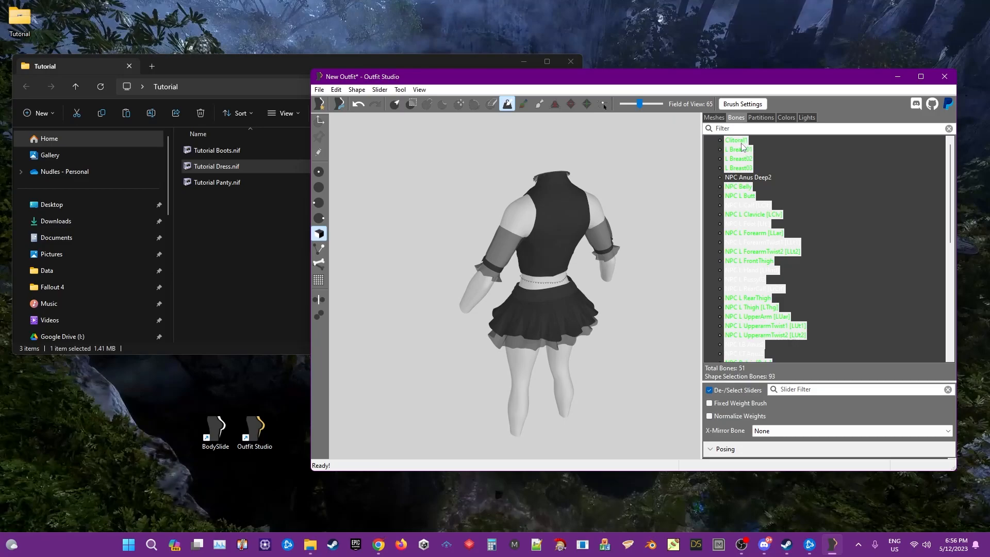
click(737, 141)
mouse_move(574, 255)
right_down()
mouse_move(534, 258)
mouse_move(692, 241)
mouse_move(519, 245)
right_up()
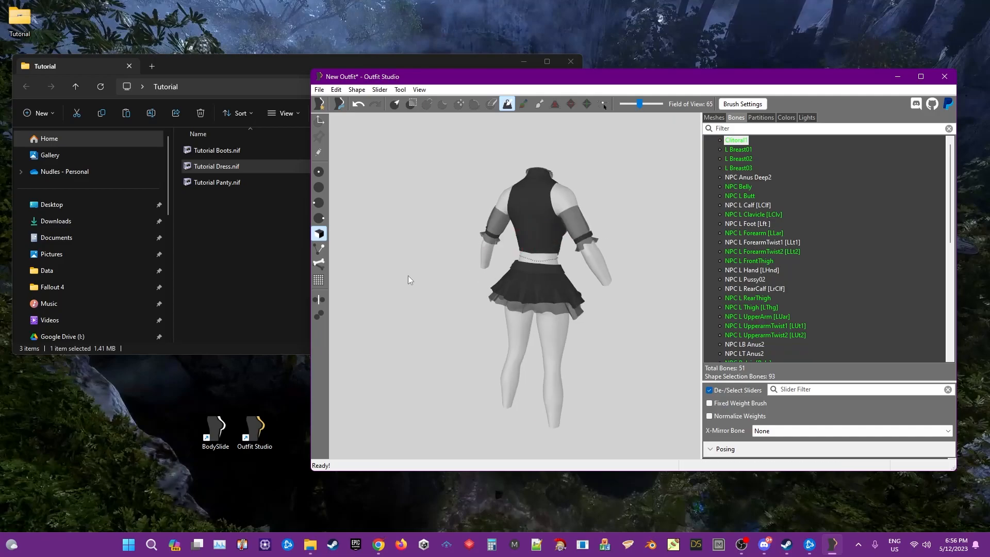
key(t)
click(738, 149)
right_drag(644, 193, 541, 195)
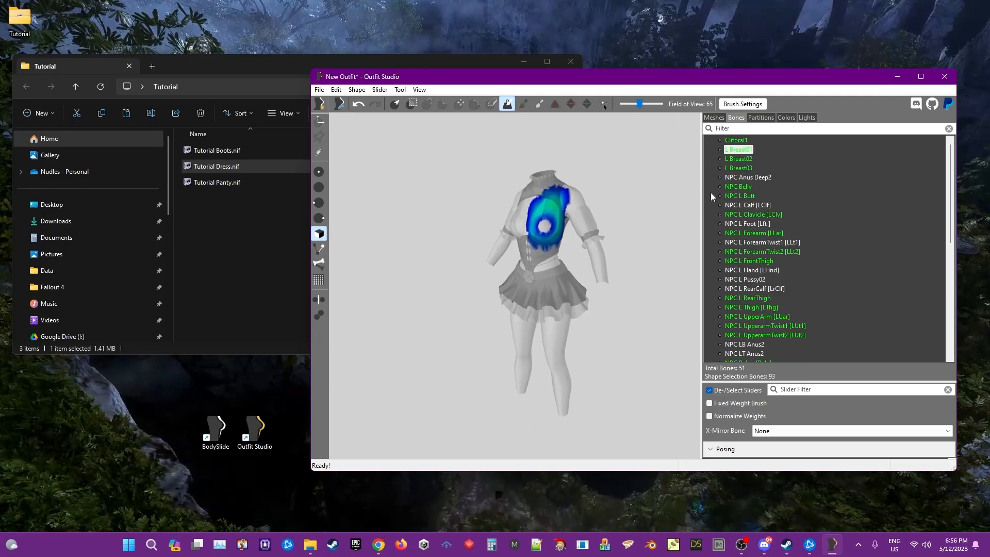
click(733, 159)
click(732, 166)
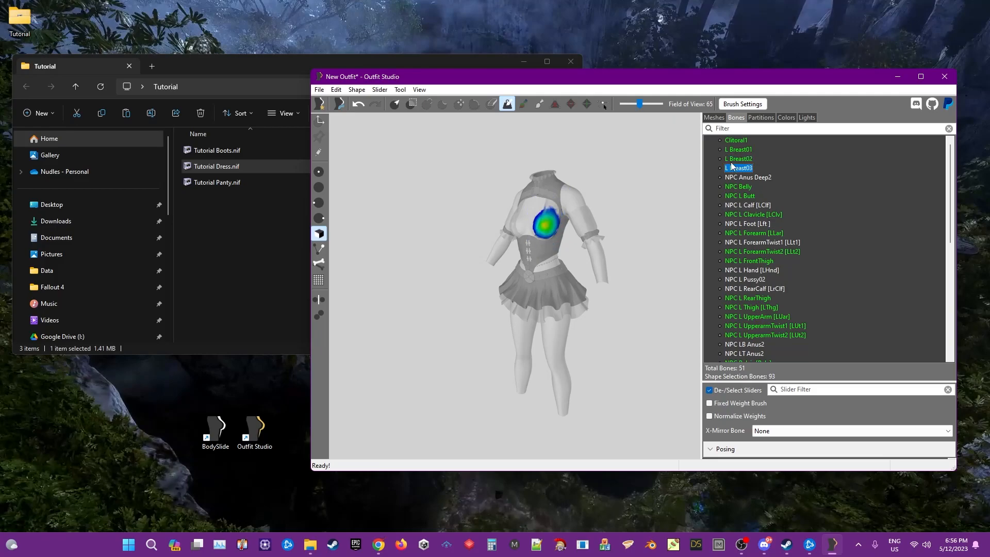
- Examine the weight distribution of the following left-side NPC bones one by one, down to around NPC L RearCalf
key(Down)
key(Down)
key(Down)
key(Down)
key(Down)
key(Down)
key(Down)
key(Down)
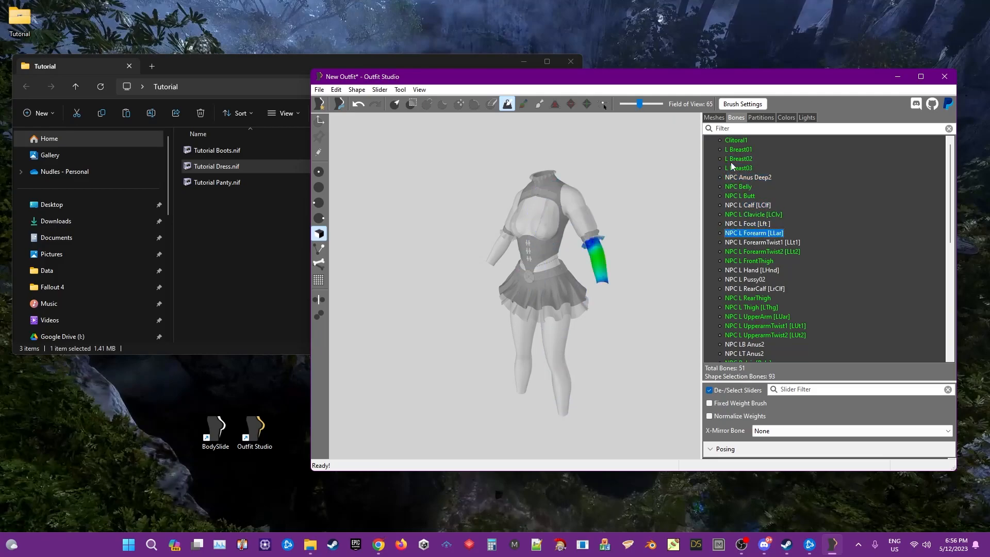
key(Down)
key(Down)
key(Down)
key(Down)
key(Down)
key(Up)
key(Up)
key(Up)
key(Up)
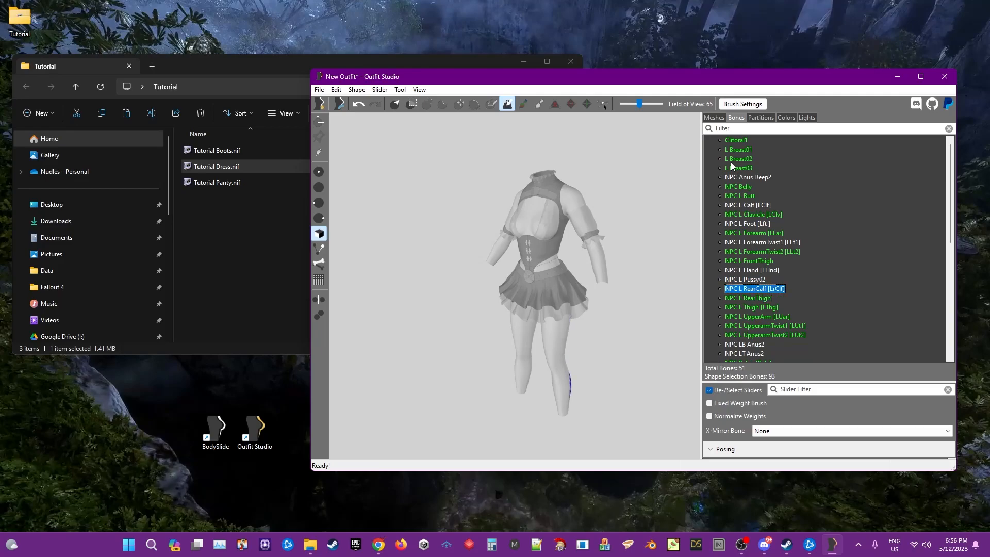
- Recheck the weight distribution of the left-side bones one by one, from NPC L RearCalf back up to NPC Anus Deep2
key(Up)
key(Up)
key(Up)
key(Up)
key(Up)
key(Up)
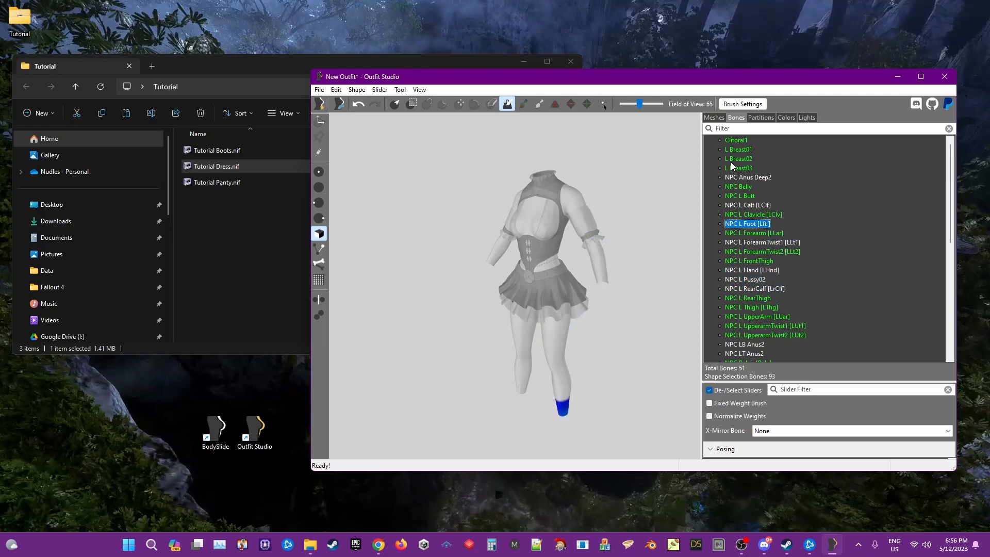
key(Up)
key(Up)
key(Up)
key(Up)
- Examine the copied weights of every remaining bone in order, from NPC Anus Deep2 down to VaginaDeep1
key(Down)
key(Down)
key(Down)
key(Down)
key(Down)
key(Down)
key(Down)
key(Down)
key(Down)
key(Down)
key(Down)
key(Down)
key(Down)
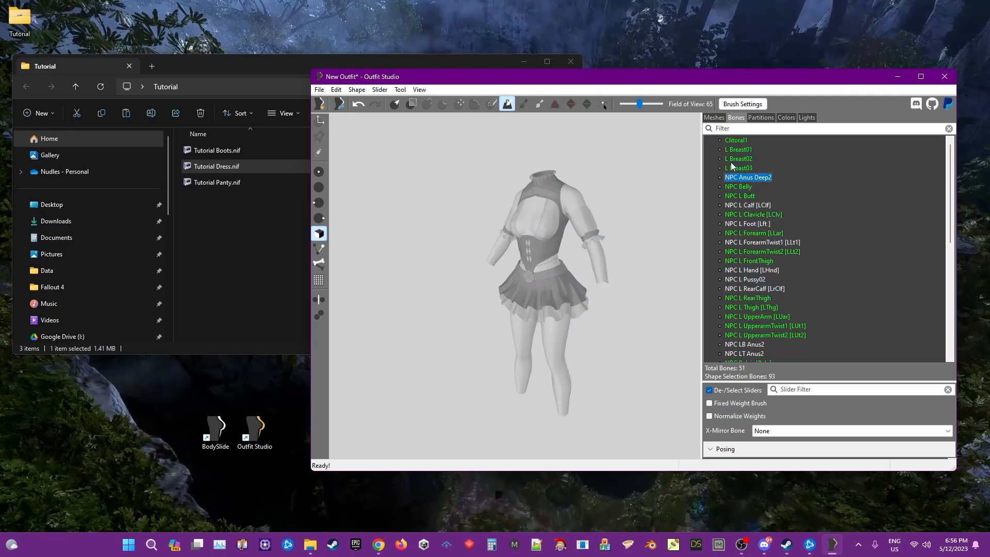
key(Down)
key(Down)
key(Down)
key(Down)
key(Down)
key(Down)
key(Down)
key(Down)
key(Down)
key(Down)
key(Down)
key(Down)
key(Down)
key(Down)
key(Down)
key(Down)
key(Down)
key(Down)
key(Down)
key(Down)
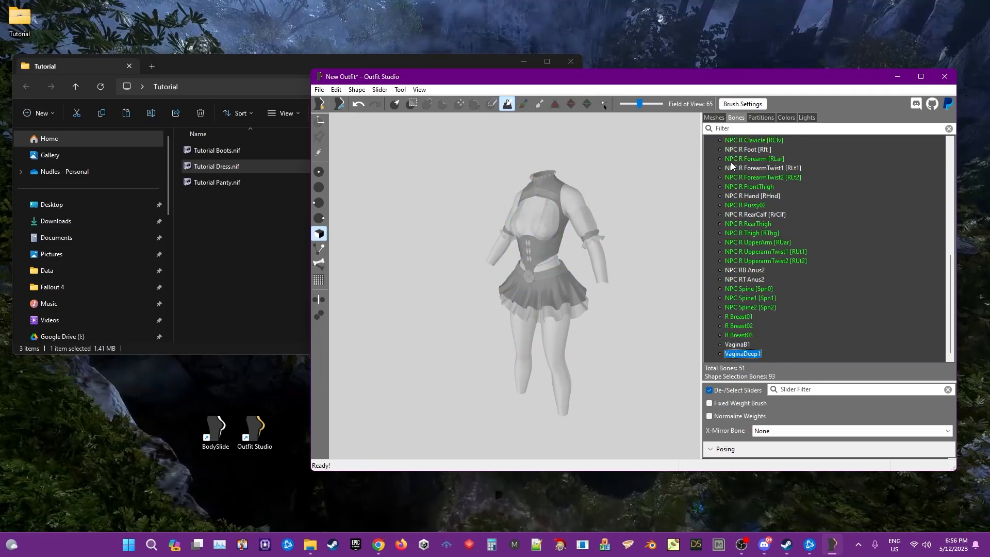
- Return to the outfit's mesh list and turn the textures back on
click(714, 118)
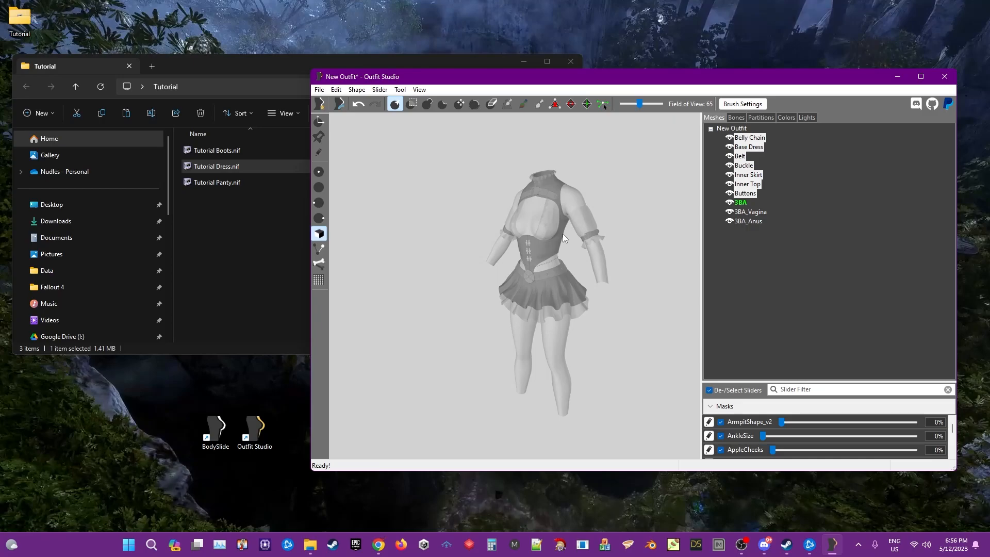
key(t)
mouse_move(557, 274)
right_down()
mouse_move(583, 270)
mouse_move(537, 273)
right_up()
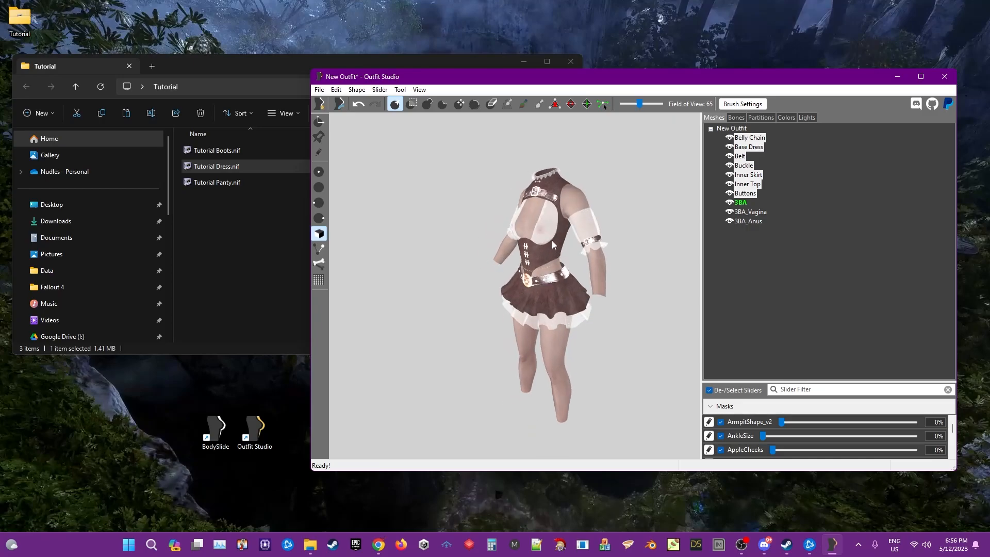
- Conform all outfit meshes to the reference sliders with search radius 10 and 10 max vertex targets
click(380, 90)
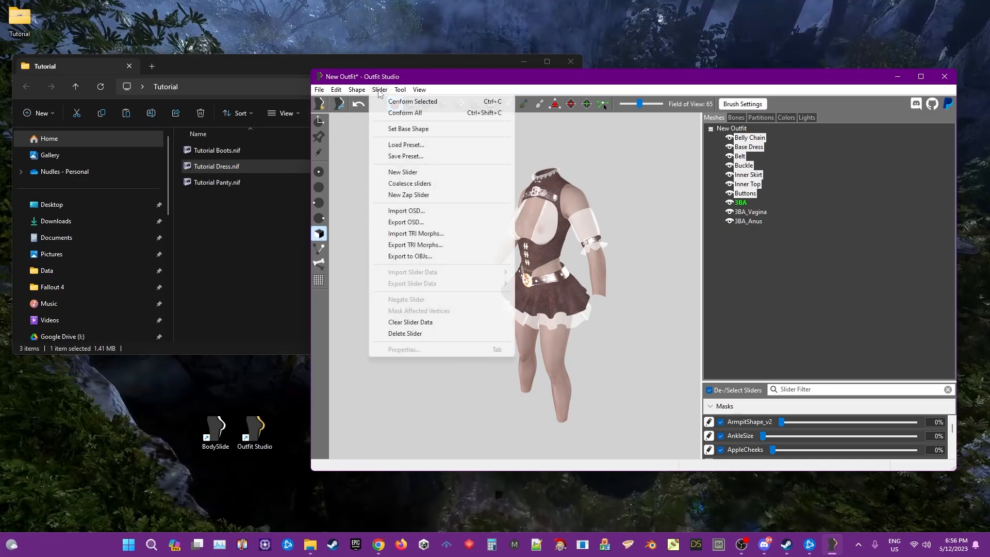
click(402, 113)
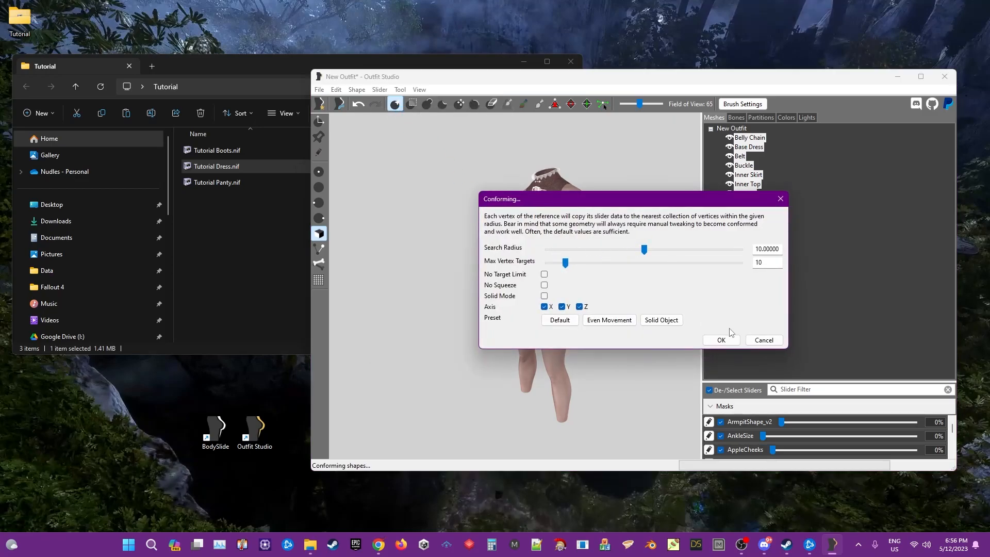
click(720, 340)
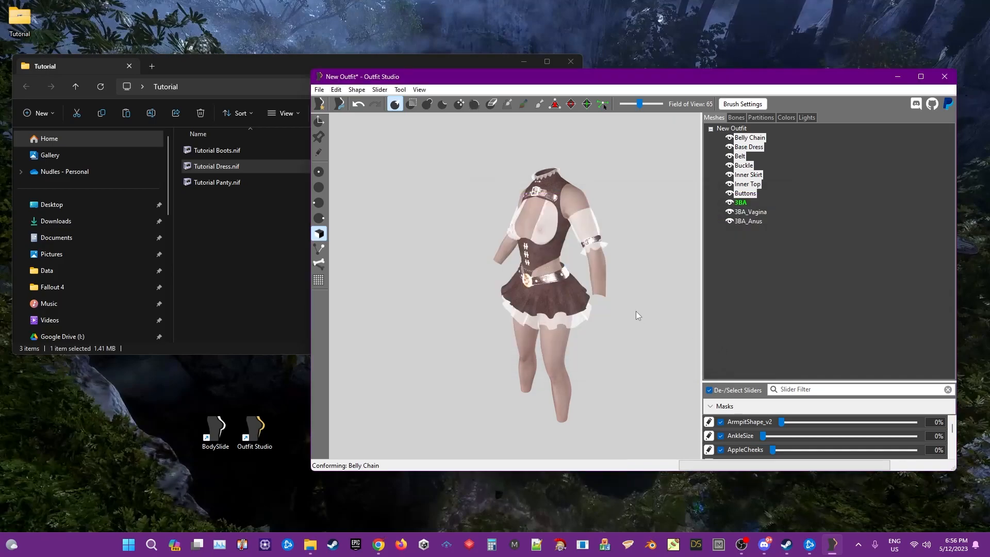
click(381, 90)
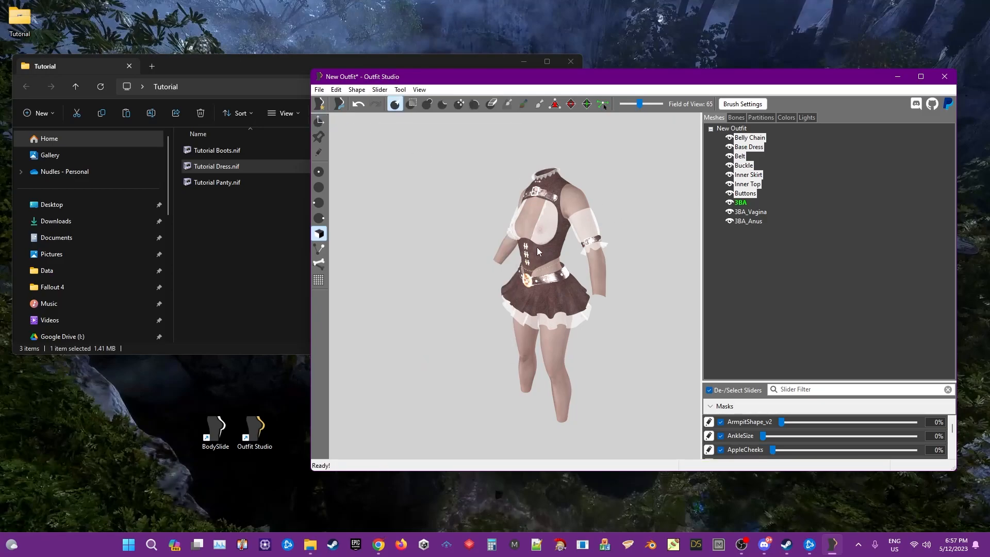
- Start saving as a new project with the display name Tutorial Dress and copy that name to the project files
click(320, 89)
click(345, 218)
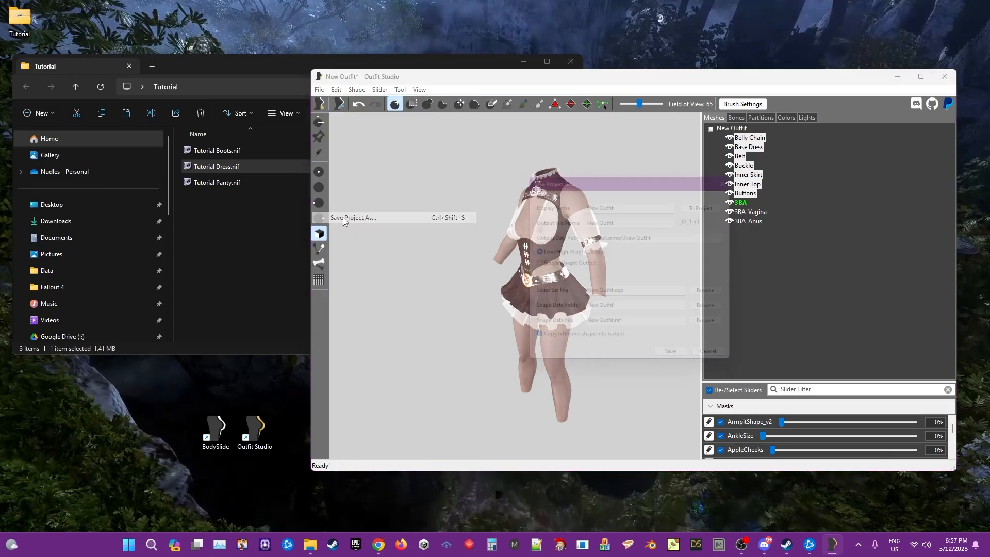
drag(626, 202, 558, 203)
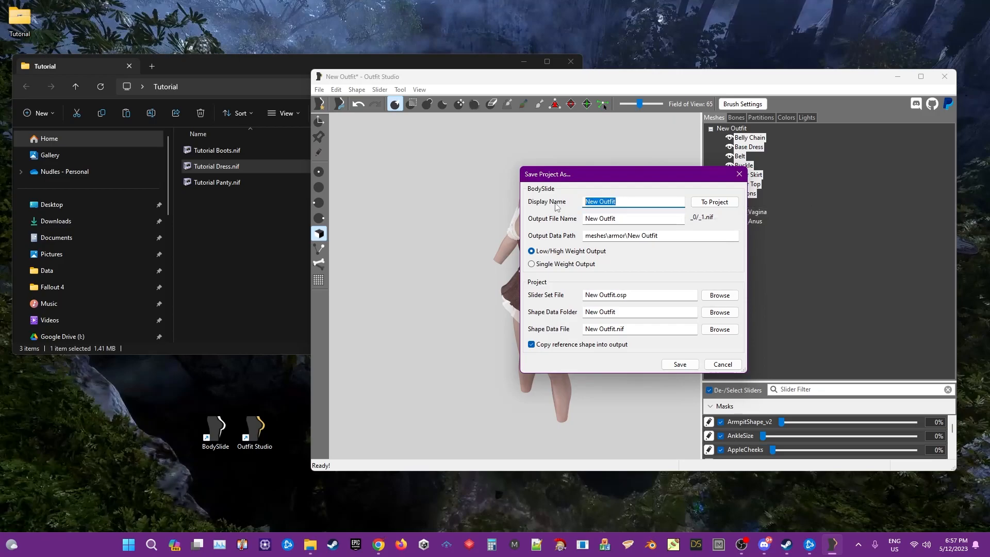
text(Tutorial Dress)
click(715, 203)
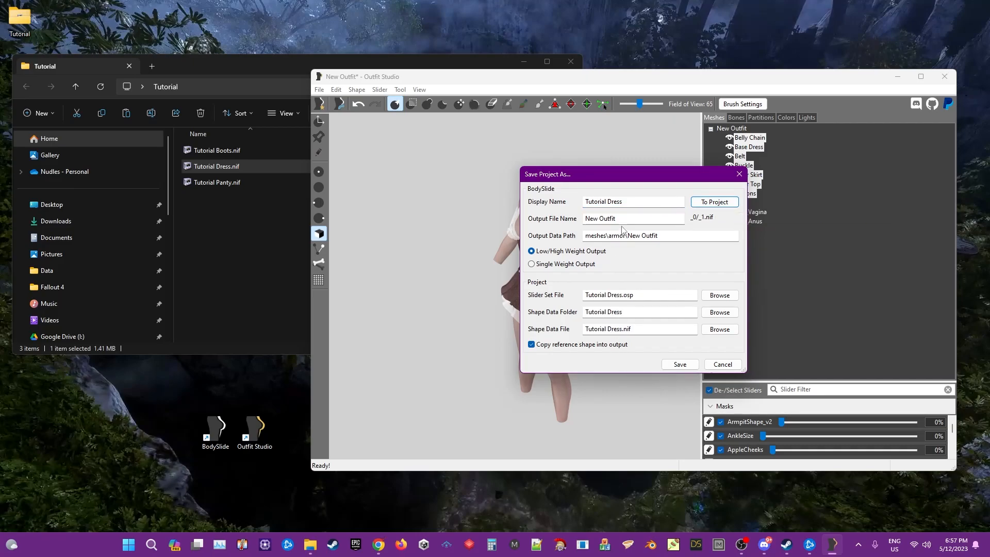
- Set the output file name to Dress and the output data path to meshes\Tutorial\armor\Tutorial Outfit
drag(621, 218, 565, 223)
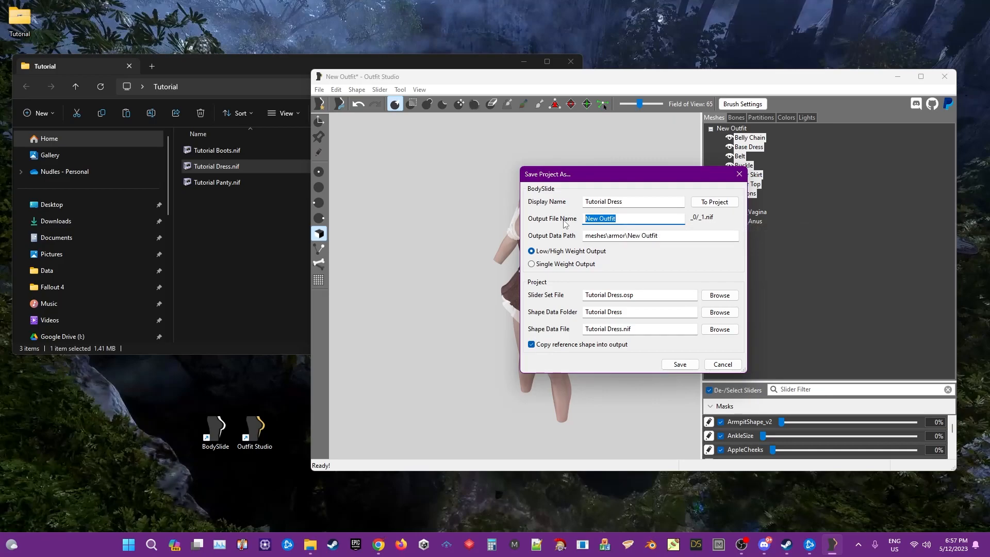
text(Dress)
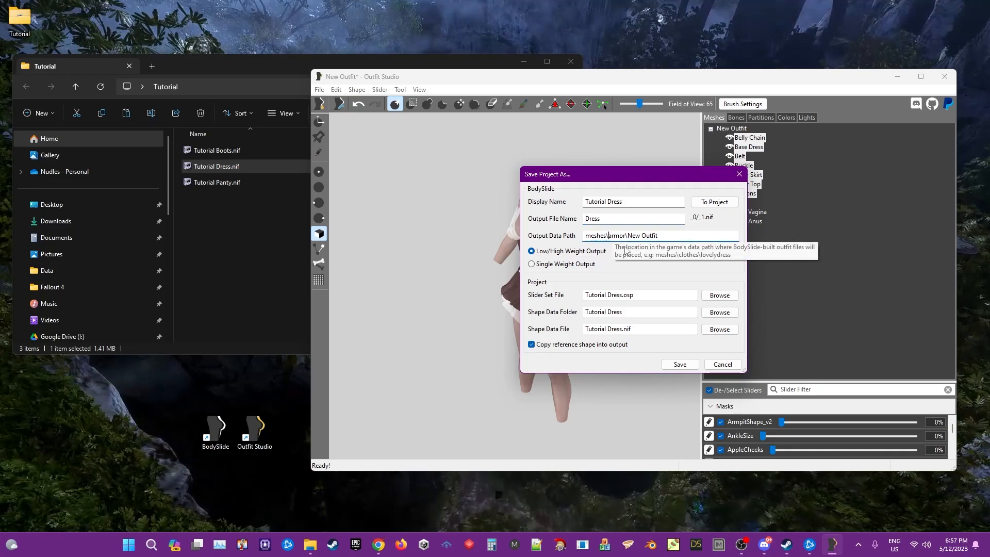
click(609, 236)
text(Tutorial)
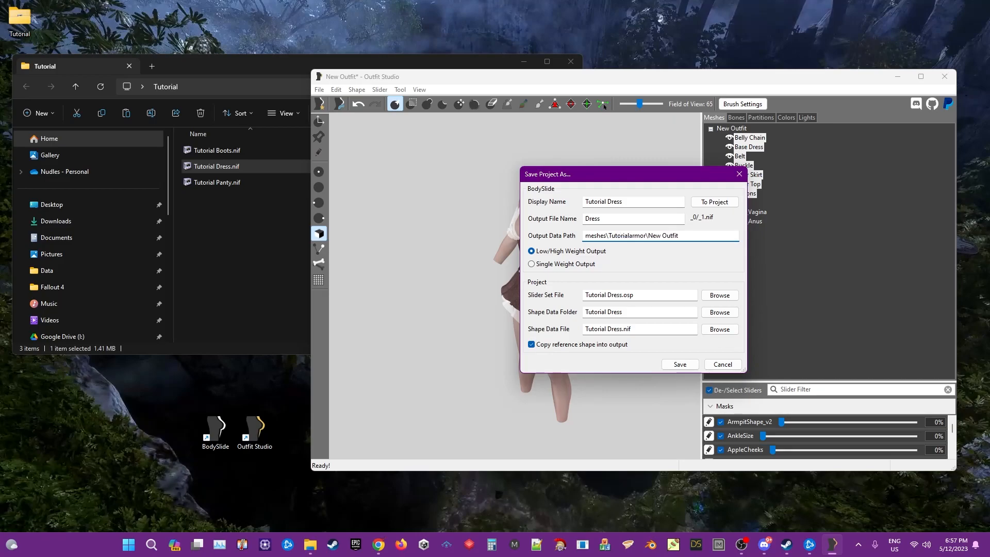
text(\)
drag(649, 237, 697, 236)
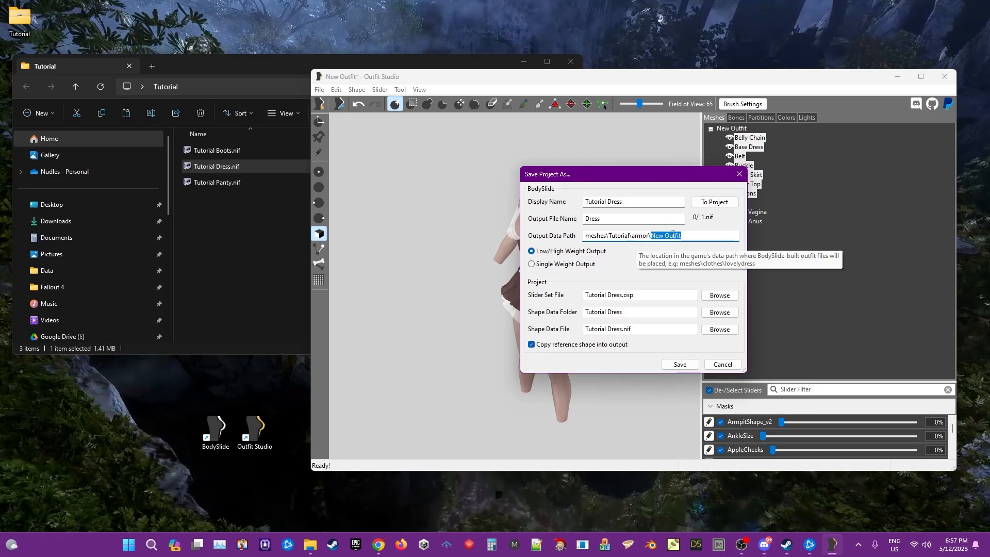
text(Tut)
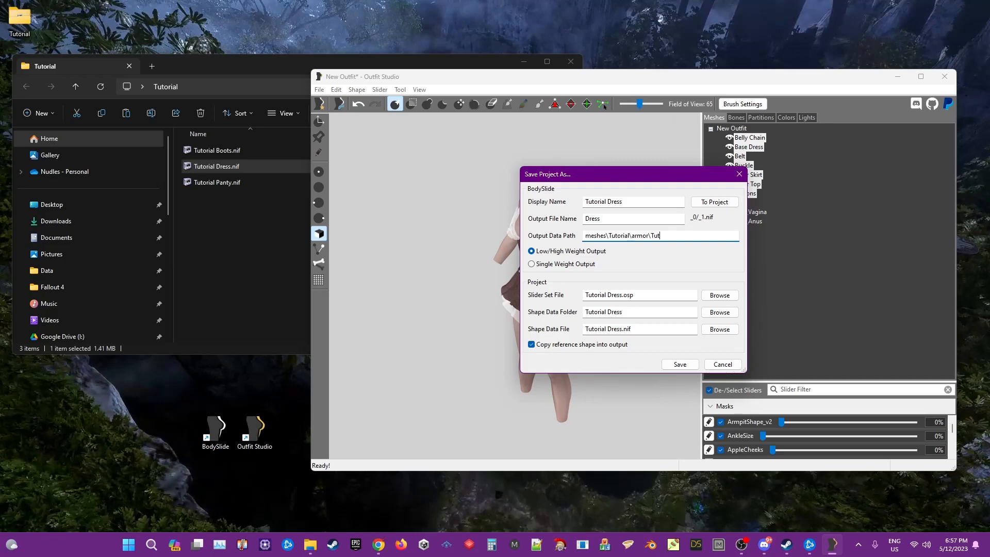
text(orial Outfit)
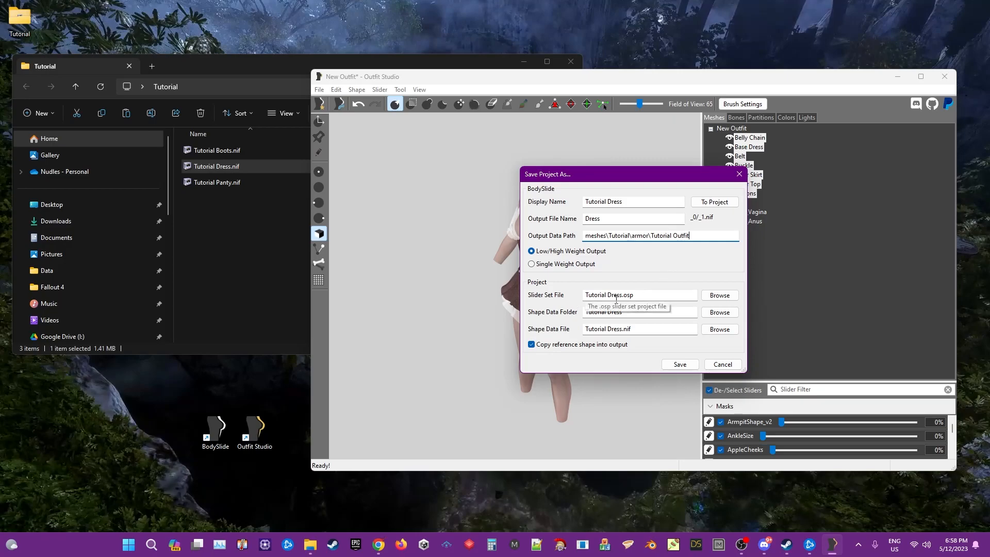
- Rename the project's slider set file to TutorialArmor.osp
click(645, 296)
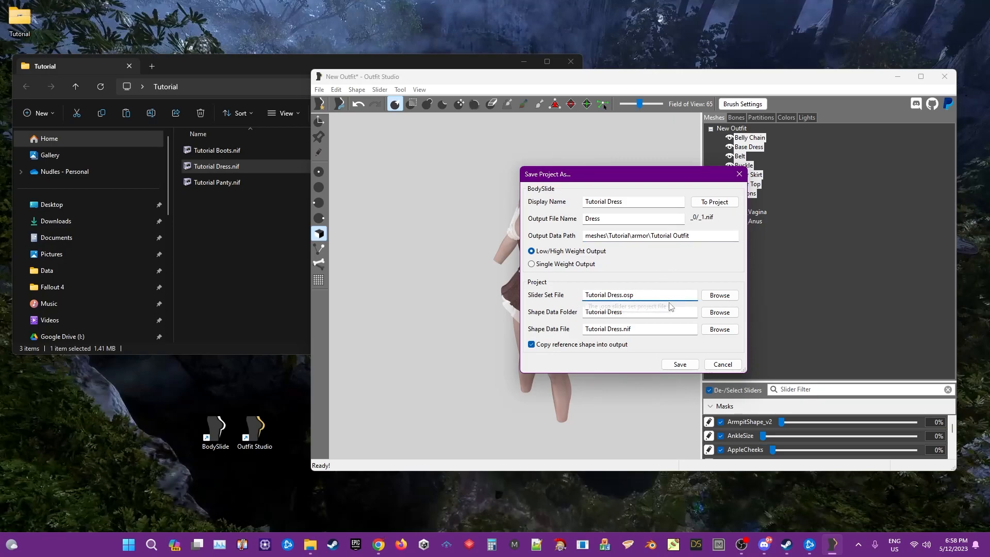
key(Left)
key(shift+Left)
key(shift+Left)
key(shift+Left)
key(shift+Left)
key(shift+Left)
key(BackSpace)
key(BackSpace)
text(Armor)
- Set the shape data folder to TutorialArmor and save the project
click(657, 312)
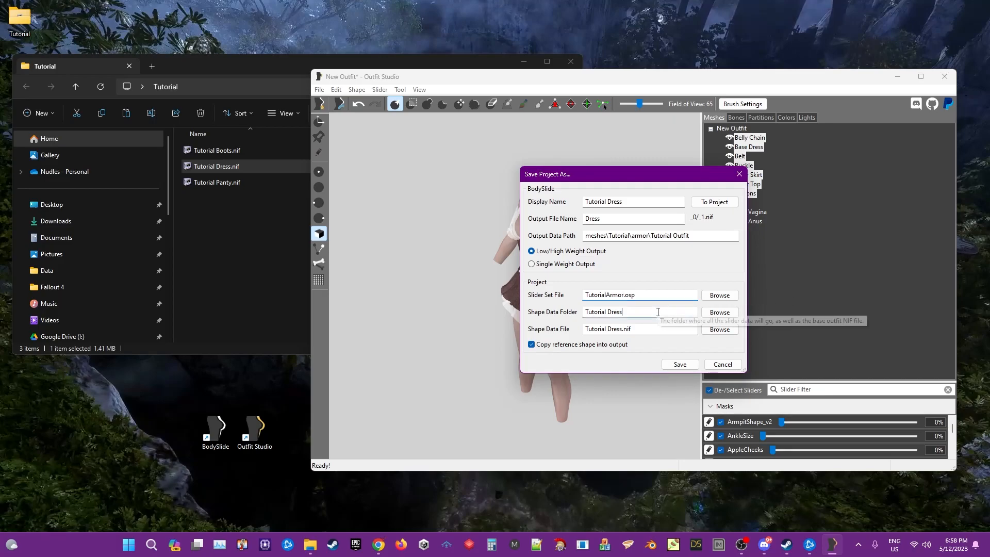
key(BackSpace)
key(BackSpace)
key(BackSpace)
key(BackSpace)
text(Armor)
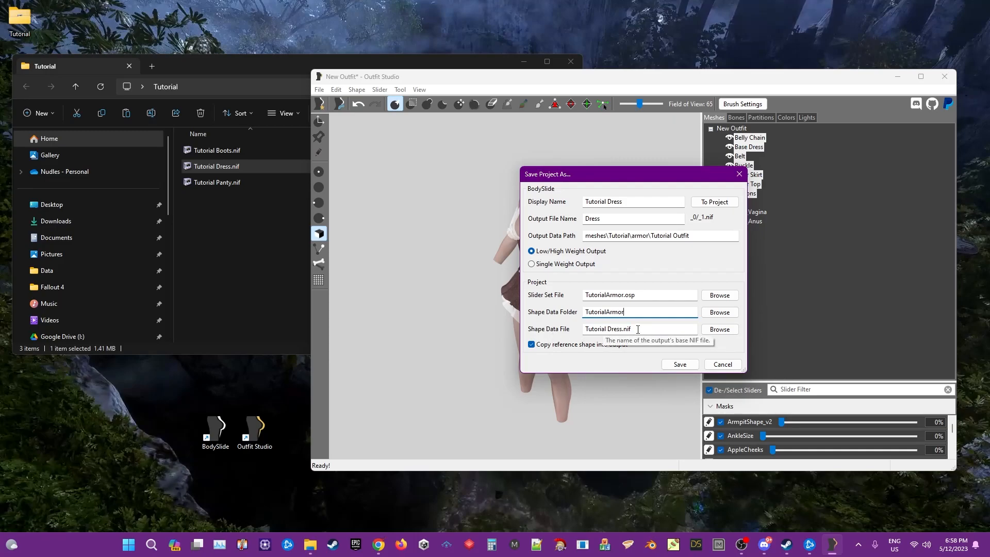
click(638, 296)
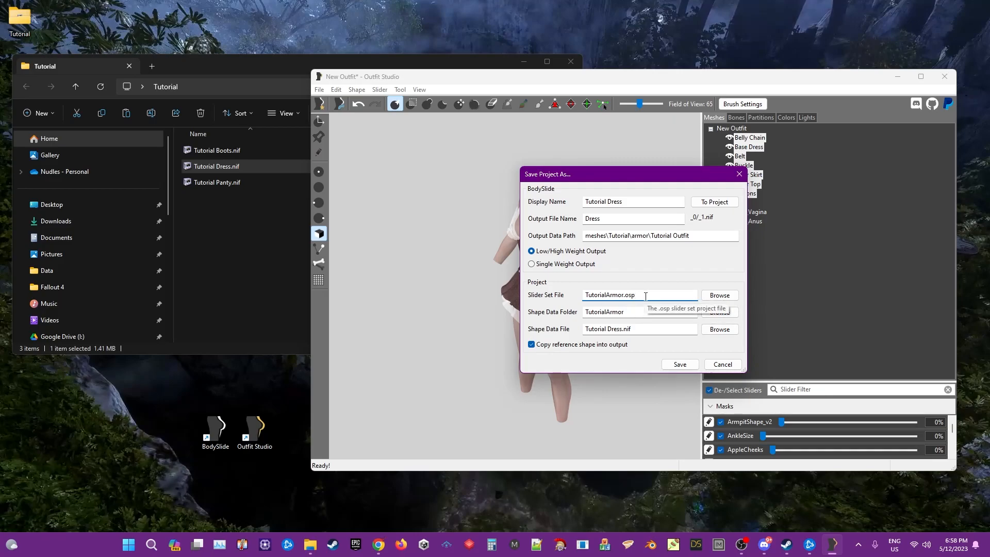
click(631, 313)
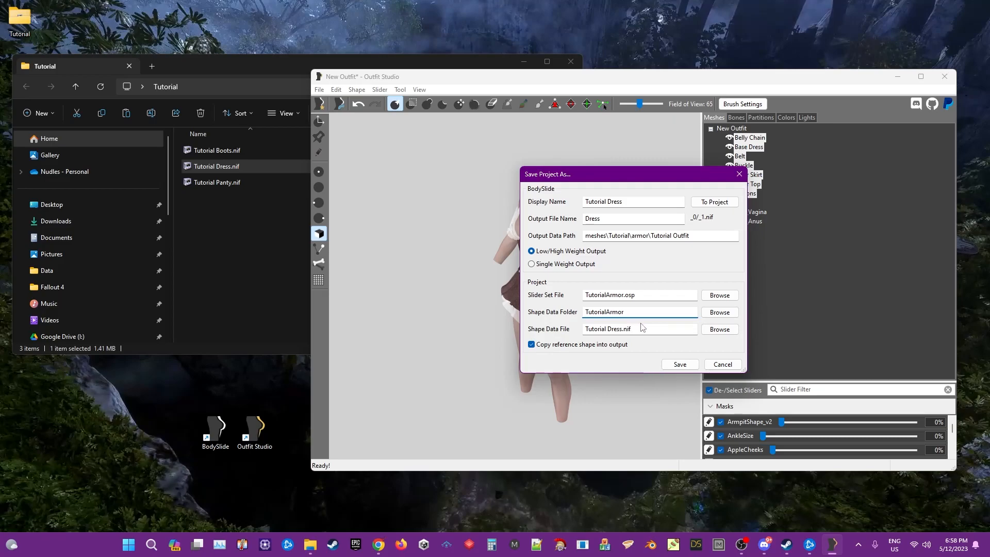
click(684, 364)
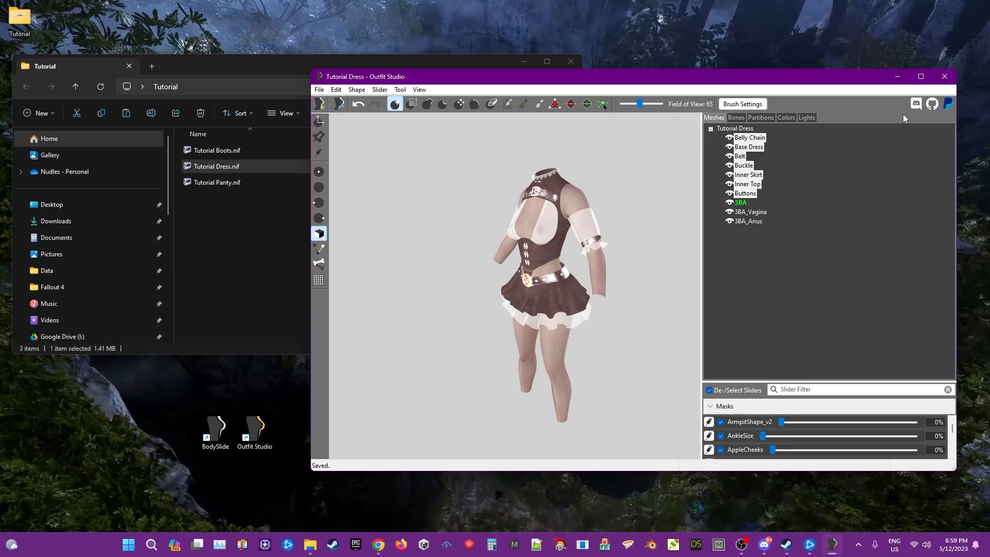
- Close Outfit Studio, open BodySlide and load the Tutorial Dress outfit by filtering the outfits for "tuto"
click(944, 77)
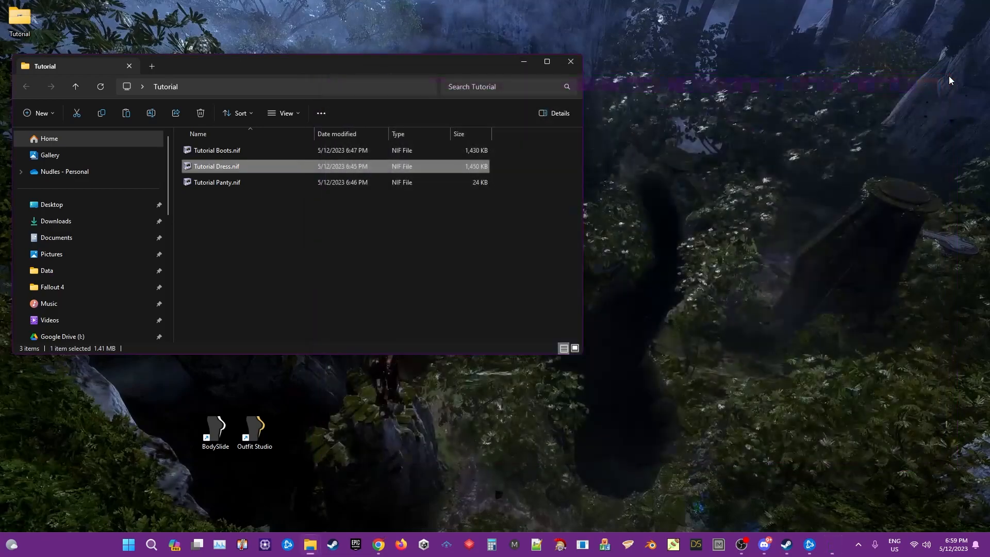
double_click(217, 431)
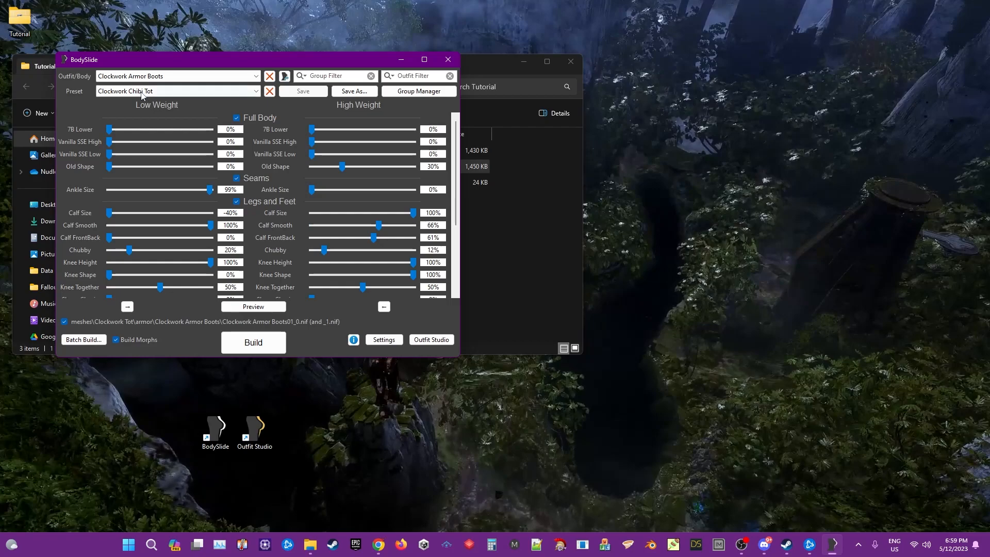
click(255, 77)
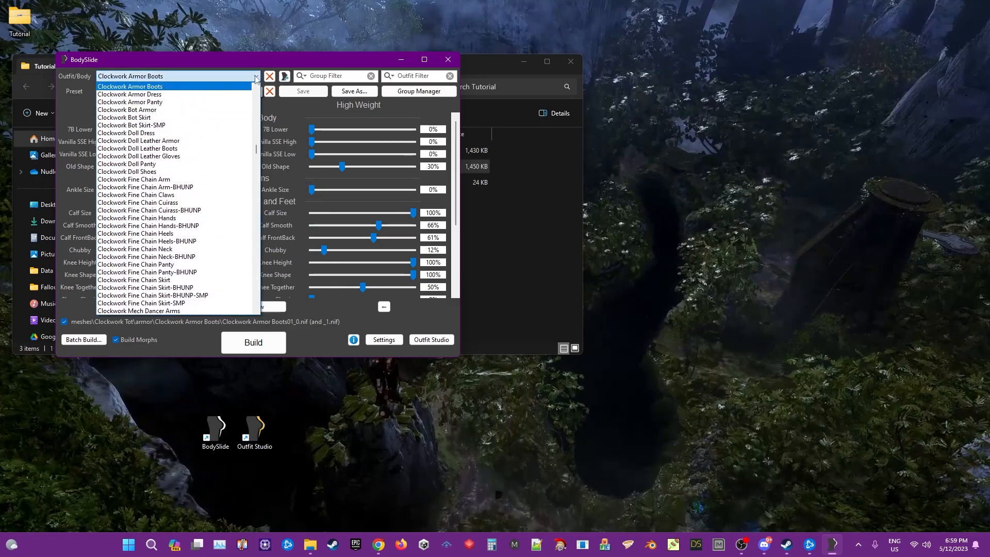
click(425, 76)
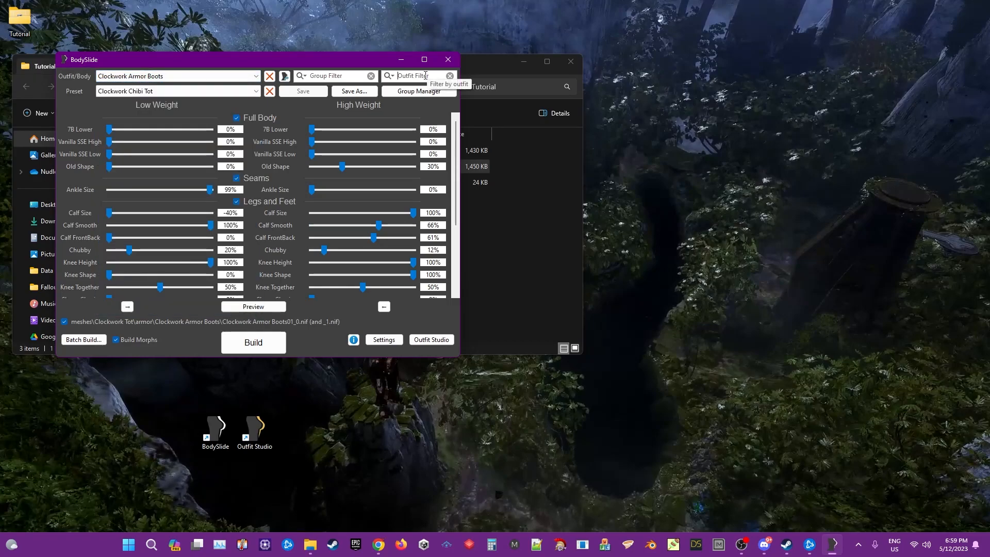
text(tut)
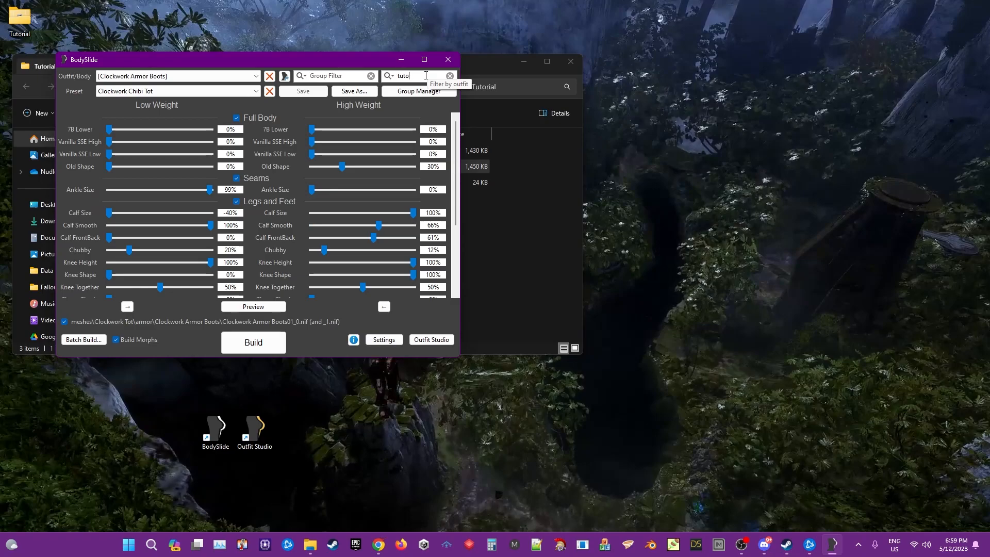
text(o)
click(255, 77)
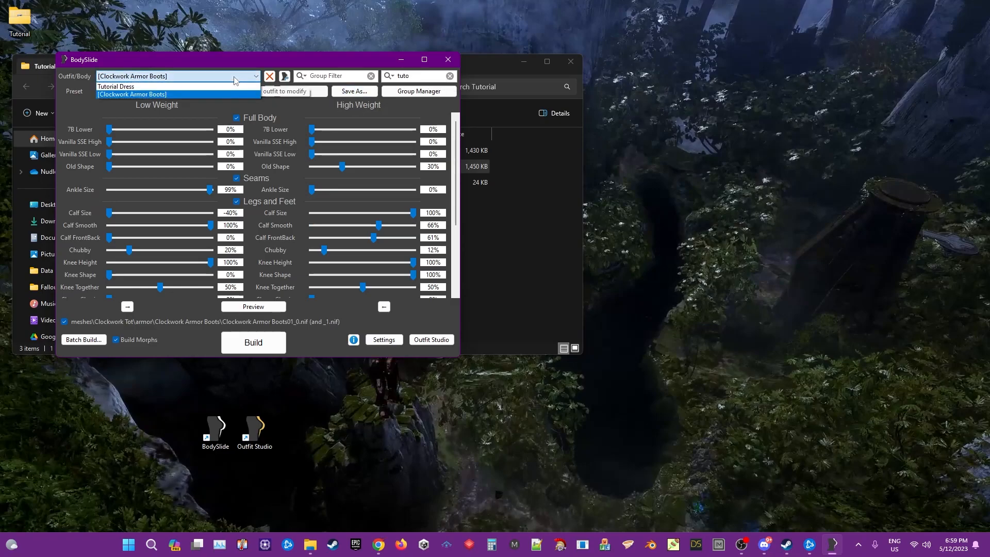
click(143, 87)
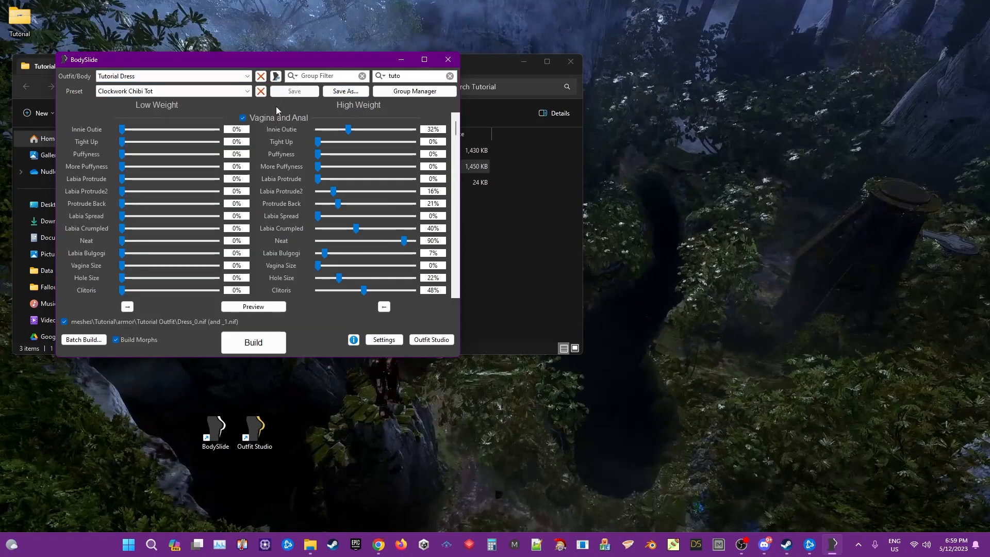
- Preview the Tutorial Dress and inspect its shape from several angles at weights 0 and 100
click(251, 306)
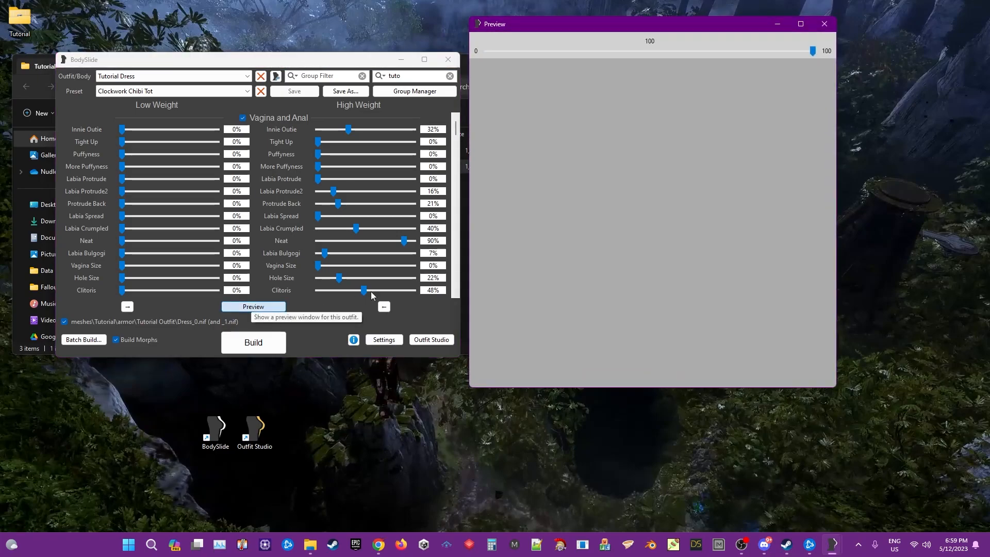
mouse_move(812, 51)
mouse_down()
mouse_move(527, 63)
mouse_move(830, 59)
mouse_up()
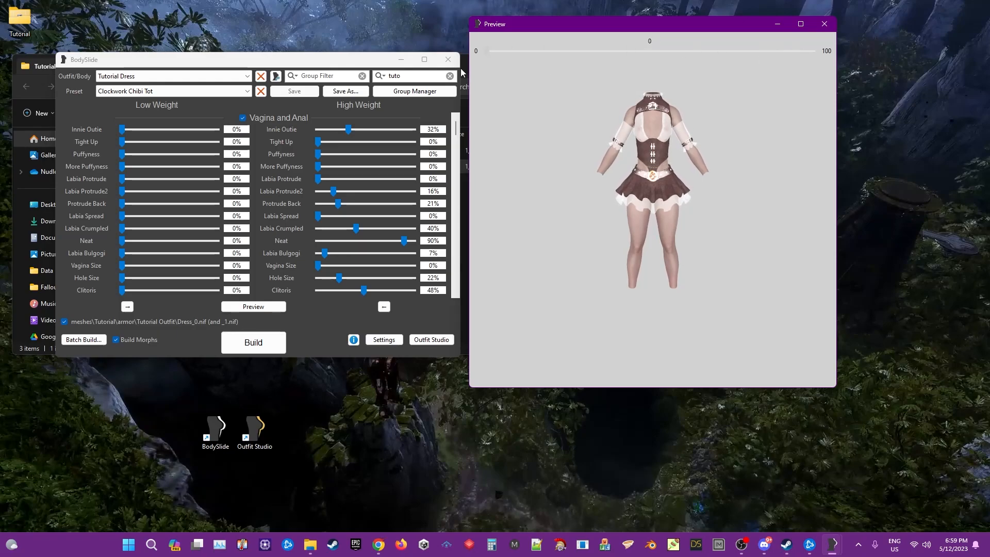
drag(669, 182, 734, 147)
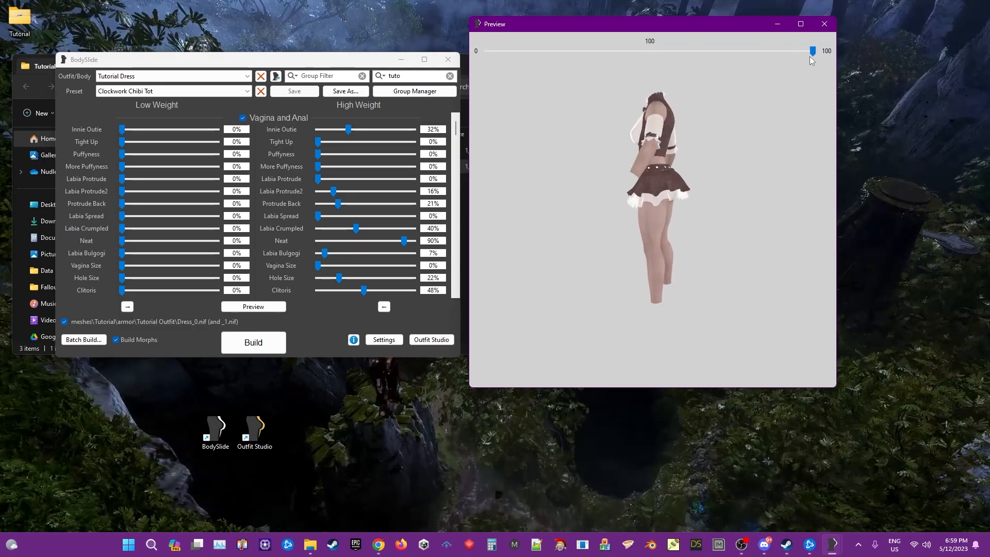
drag(644, 175, 681, 196)
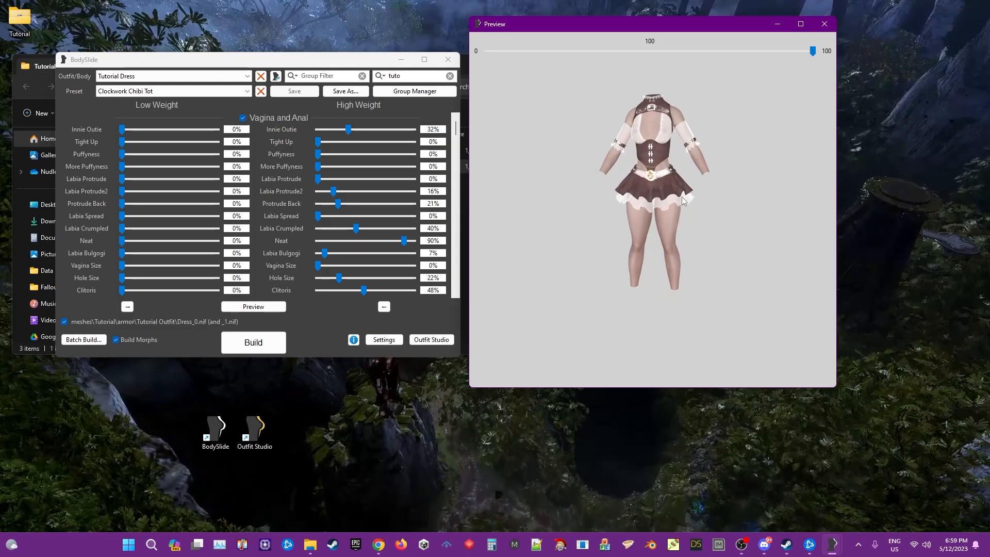
- Close the preview and BodySlide, switch to Outfit Studio and import Tutorial Panty.nif from the Tutorial folder
click(822, 29)
click(447, 59)
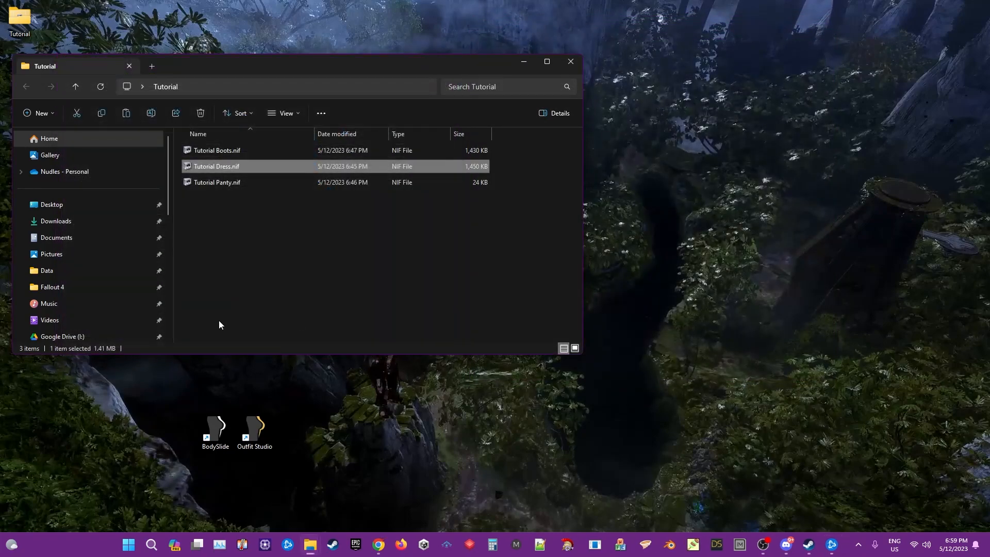
click(254, 428)
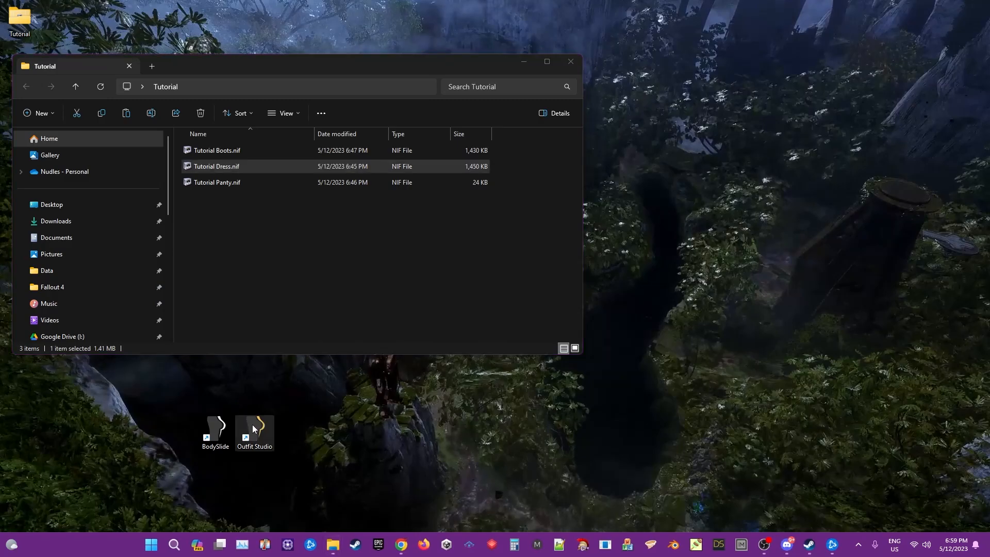
double_click(253, 427)
click(206, 202)
drag(209, 183, 598, 387)
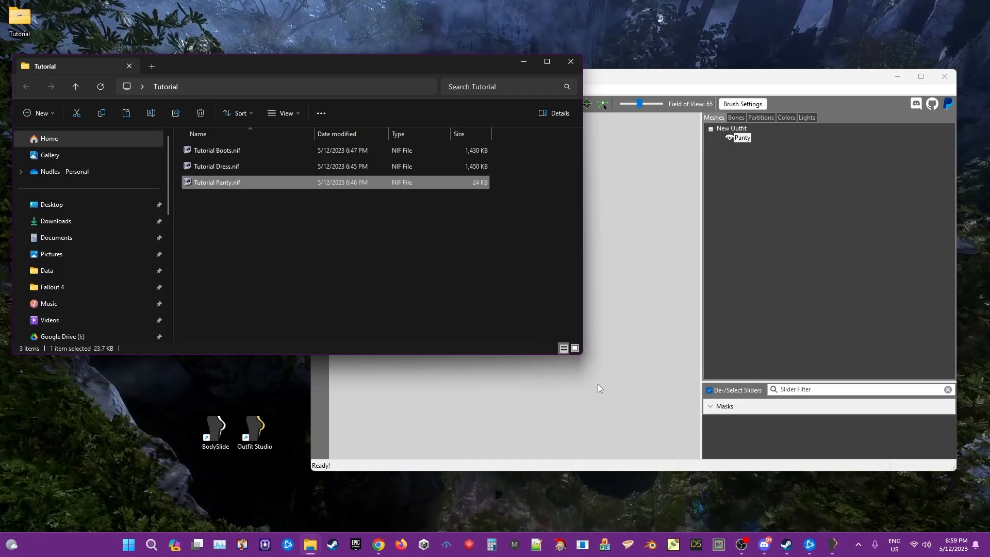
right_drag(539, 299, 458, 279)
- Load the CBBE 3BA Body template as reference, merging zaps and sliders, and check the panty's fit on it
click(319, 90)
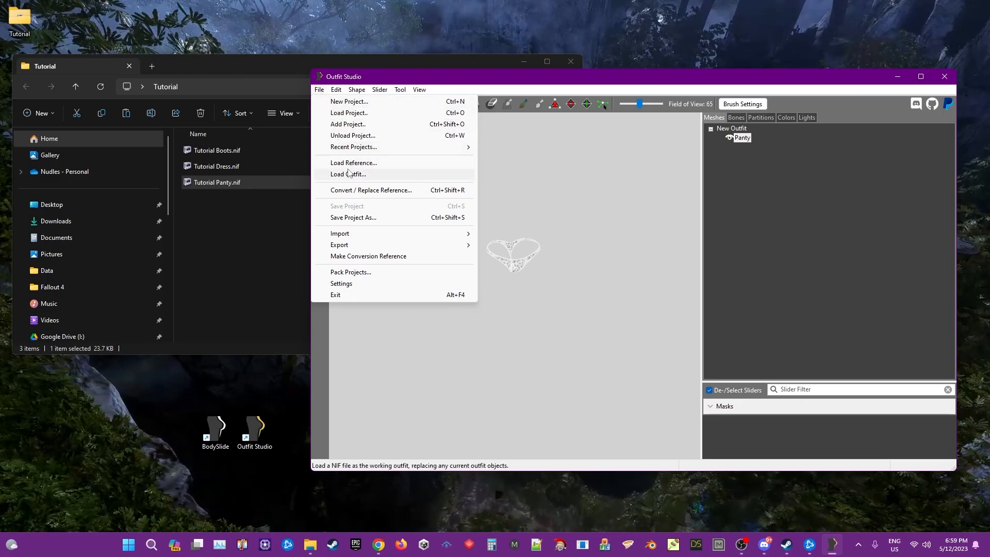
click(348, 164)
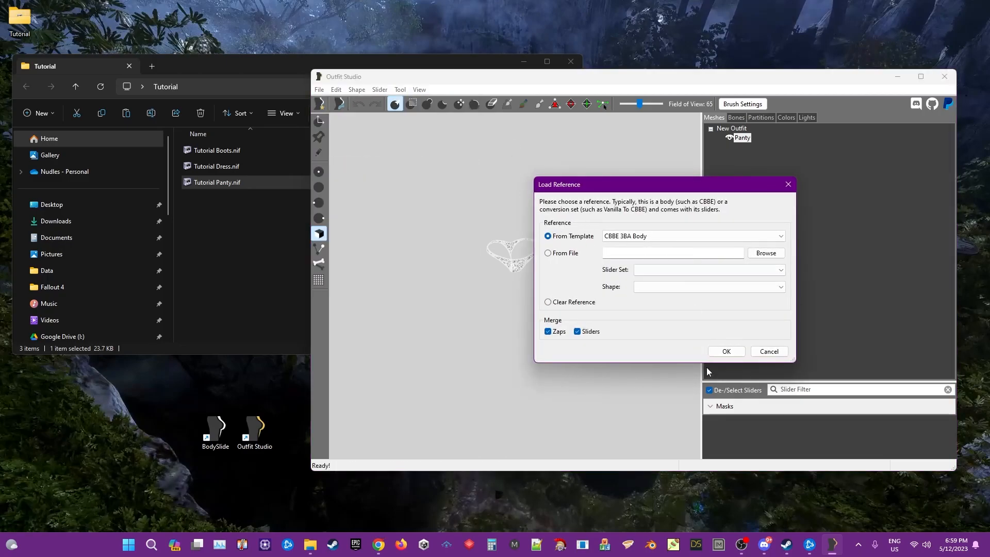
click(725, 352)
right_drag(554, 307, 740, 185)
click(740, 147)
click(747, 138)
right_drag(576, 255, 541, 256)
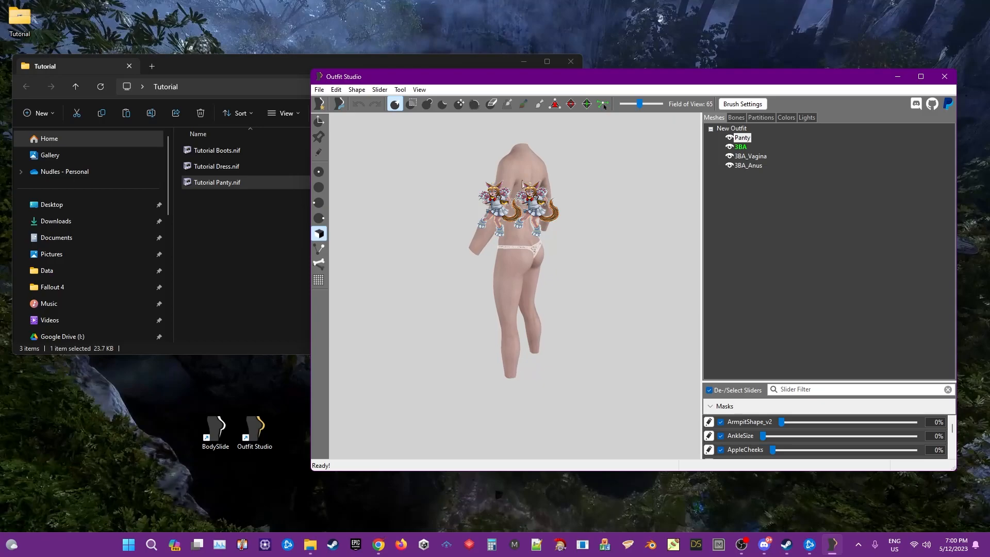
- Copy the reference's bone weights to the Panty mesh with a search radius of 2
right_click(746, 137)
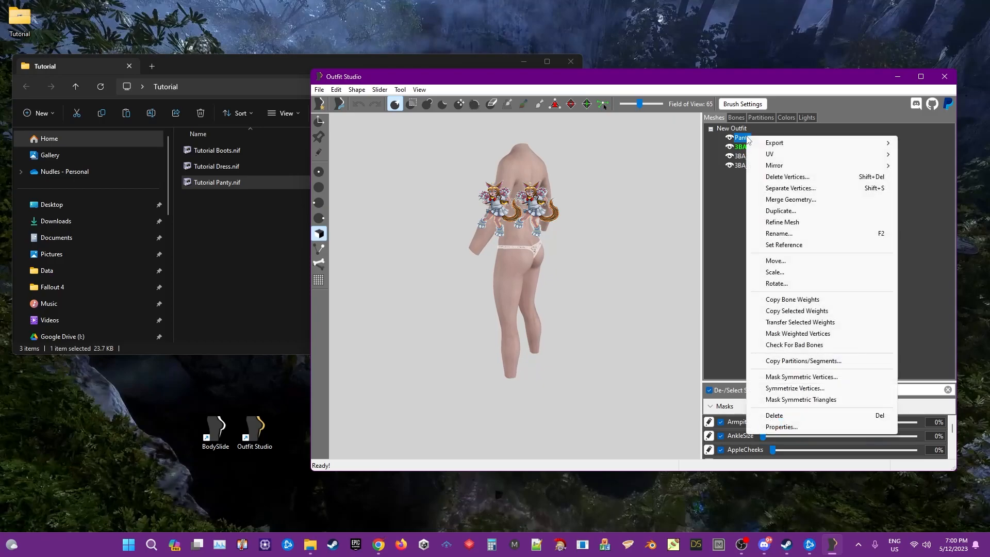
click(803, 299)
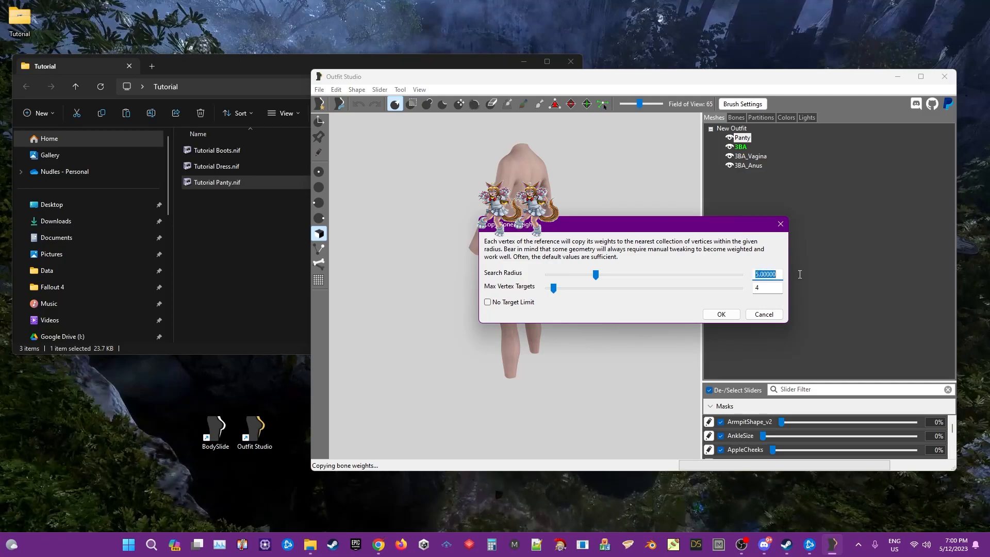
text(2)
click(717, 316)
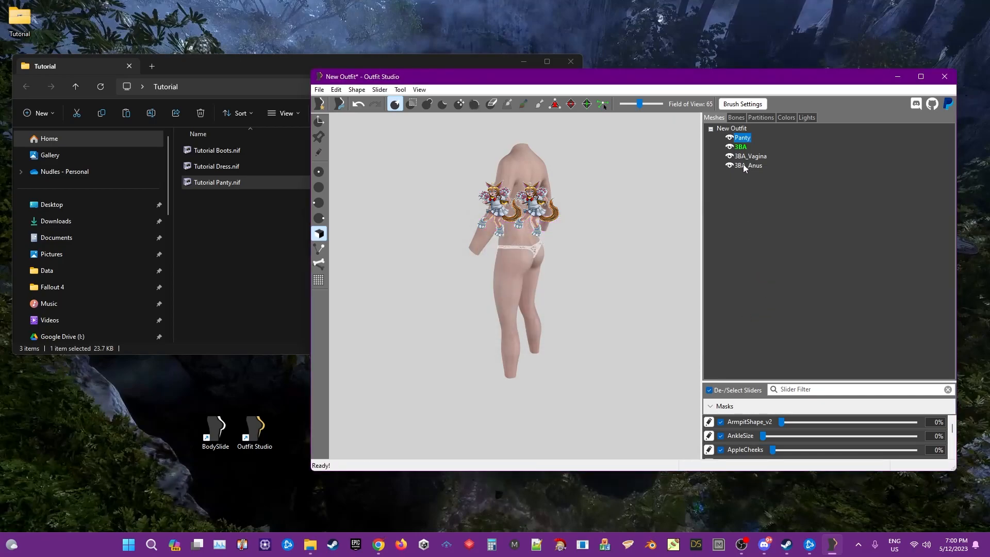
- Mask the Panty mesh's weighted vertices, check the weight coverage from behind and clear the mask
right_click(743, 139)
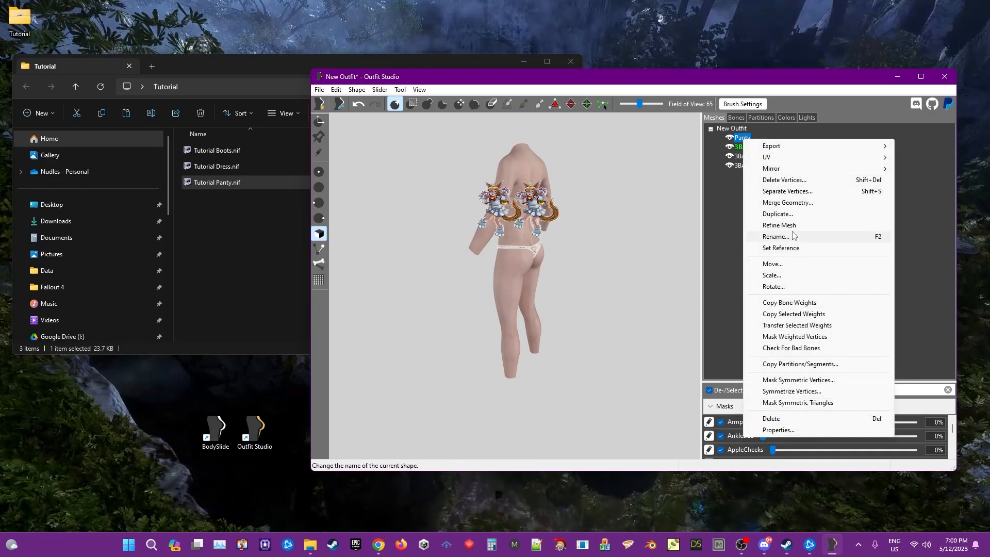
click(788, 338)
right_drag(522, 295, 499, 262)
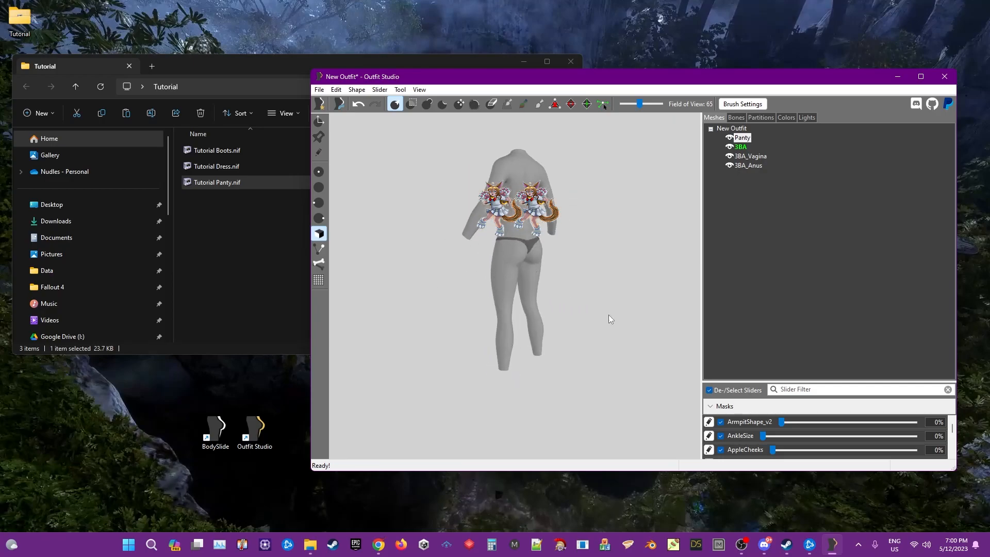
right_drag(607, 309, 588, 304)
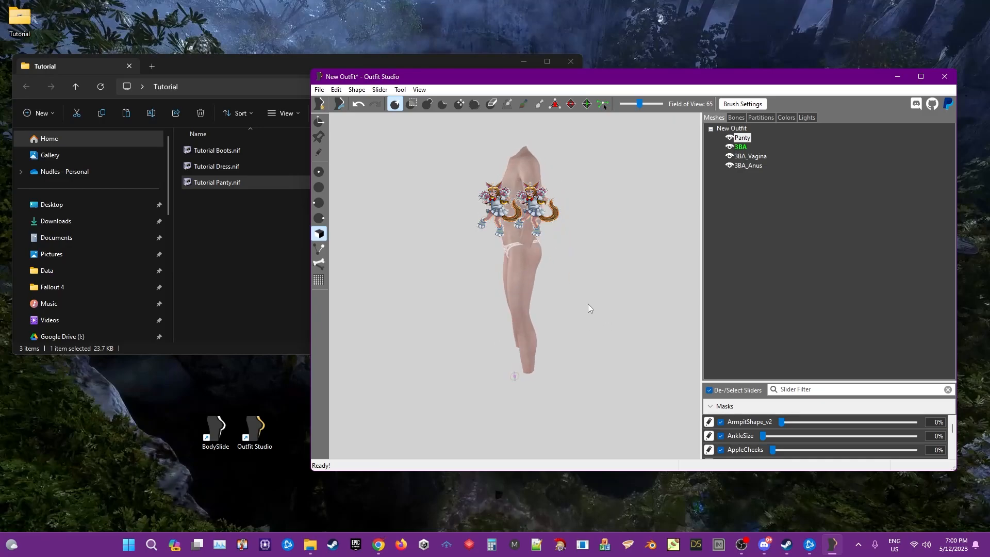
- Conform all meshes to the reference sliders and set the result as the base shape
click(380, 90)
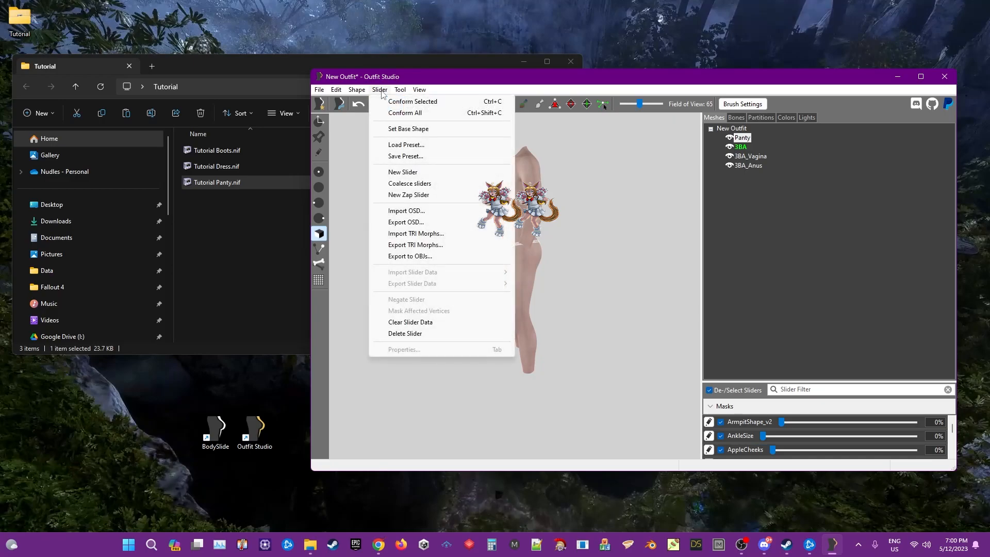
click(401, 113)
click(721, 340)
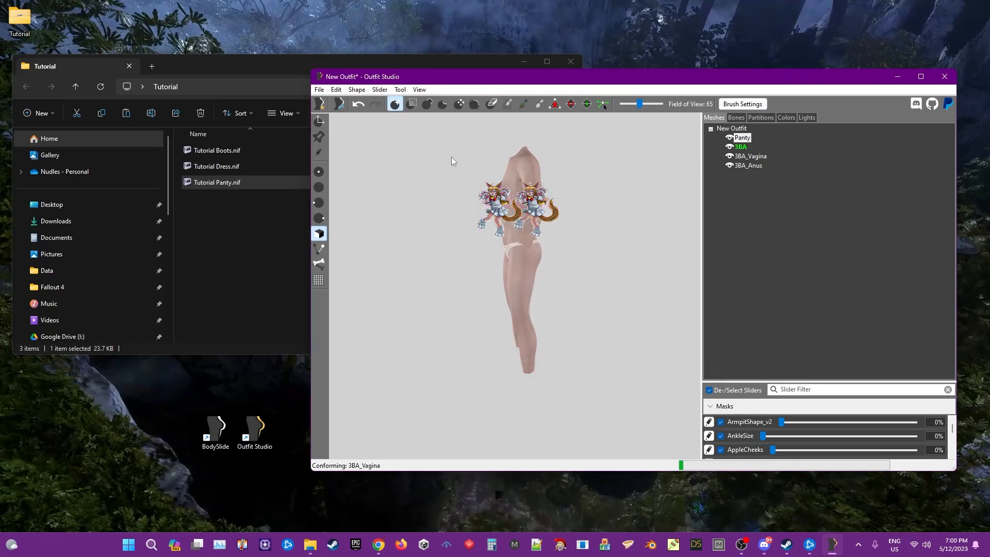
click(380, 90)
click(401, 130)
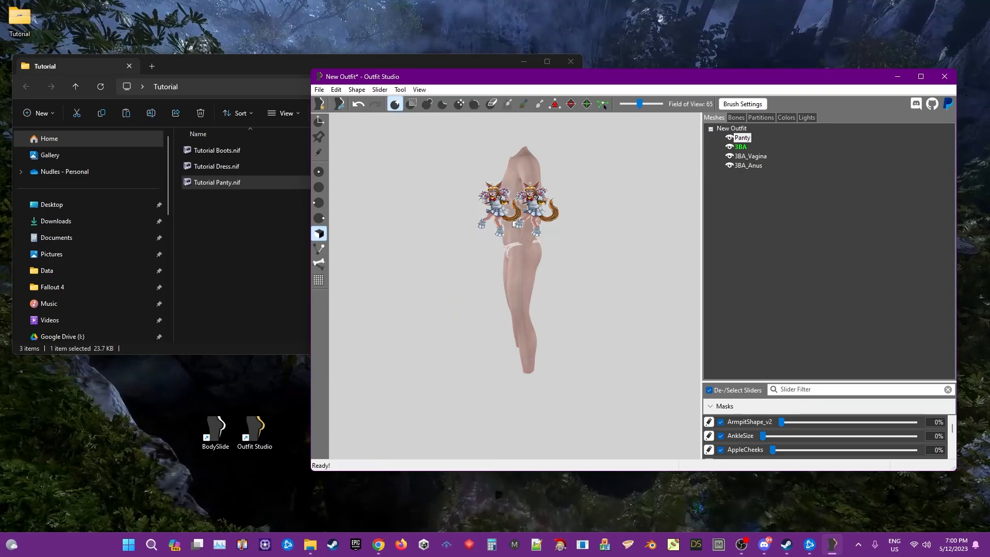
- Start saving as a new project with display name Tutorial Panty and output file name Panty
click(320, 90)
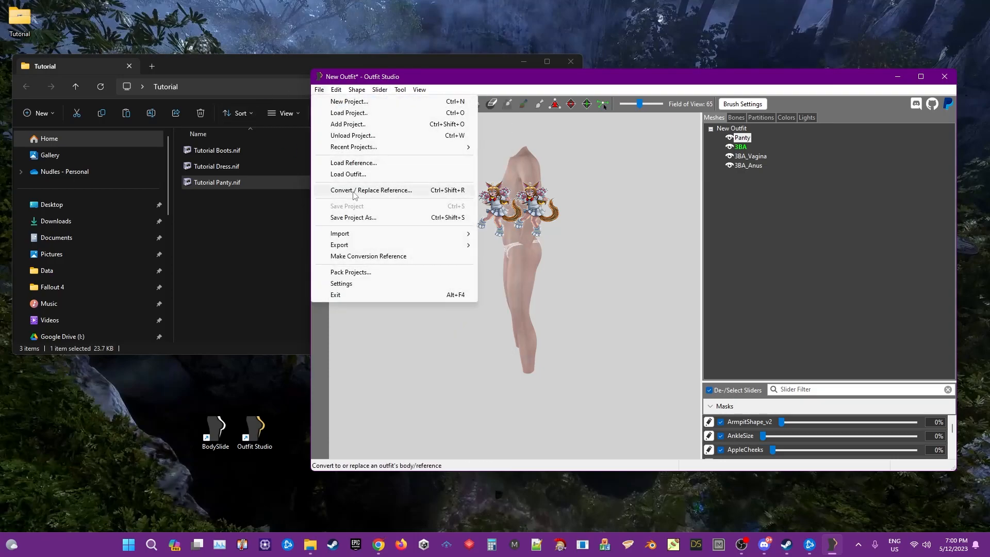
click(402, 217)
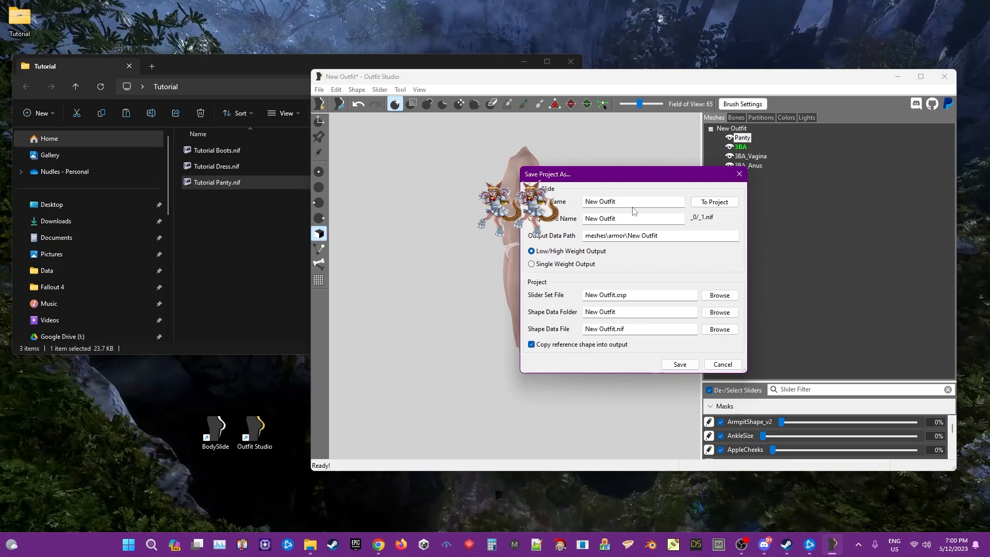
drag(633, 201, 584, 202)
text(T)
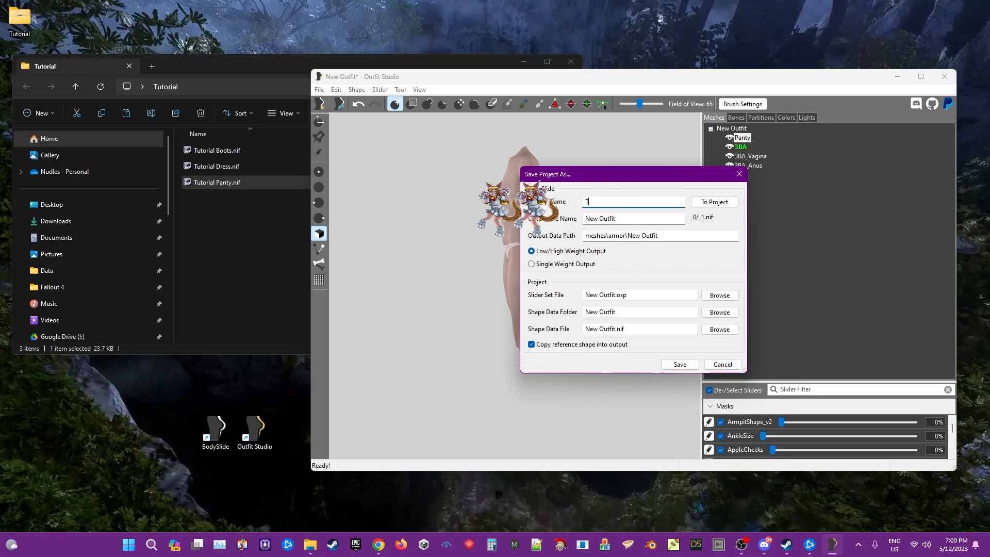
text(utorial Panty)
key(Tab)
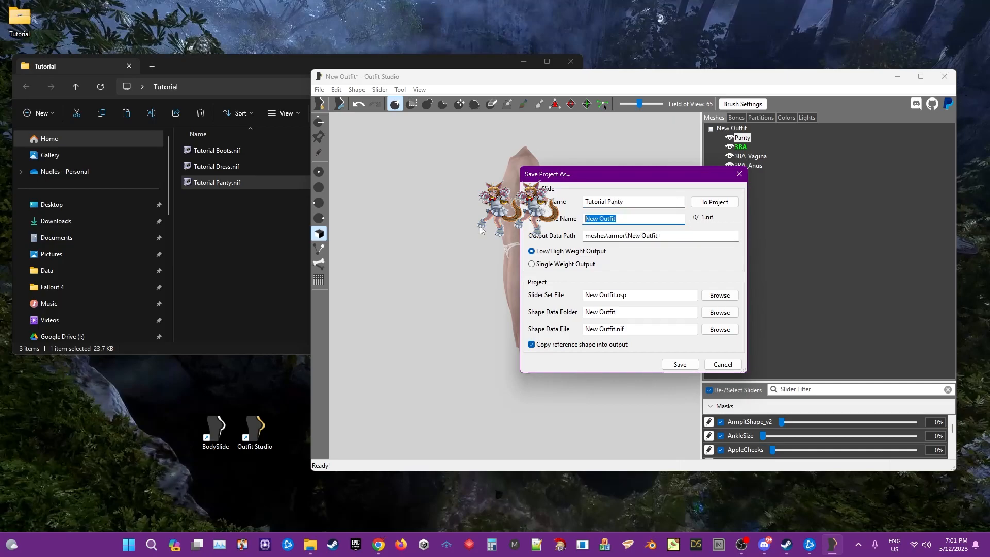
text(Panty)
- Set the output data path to meshes\Tutorial\armor\Tutorial Armor
click(608, 236)
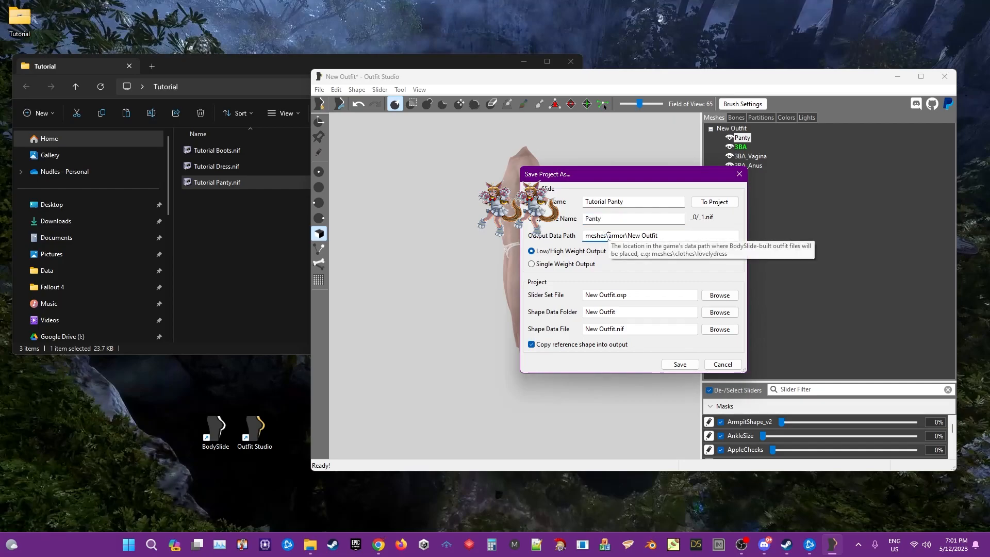
text(Tutorial\)
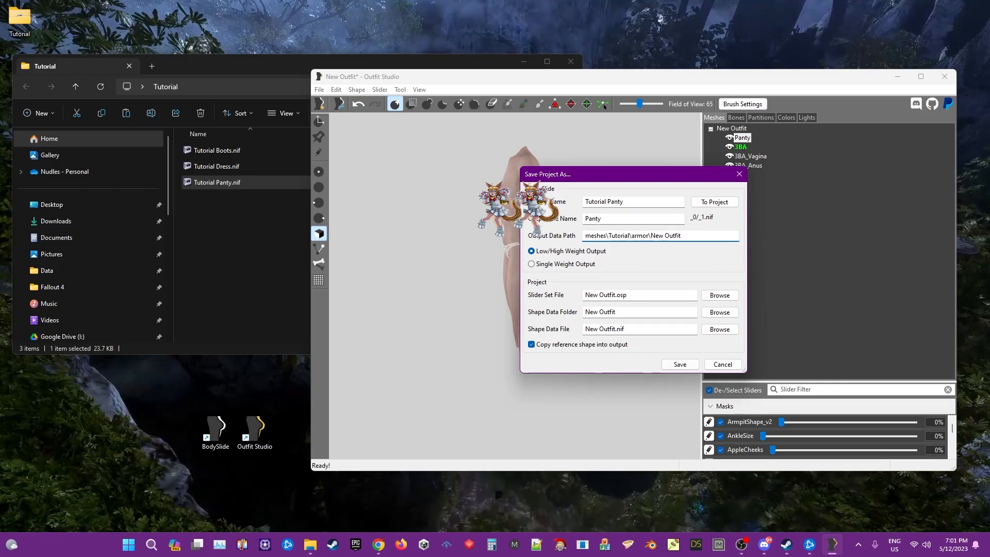
drag(652, 236, 750, 243)
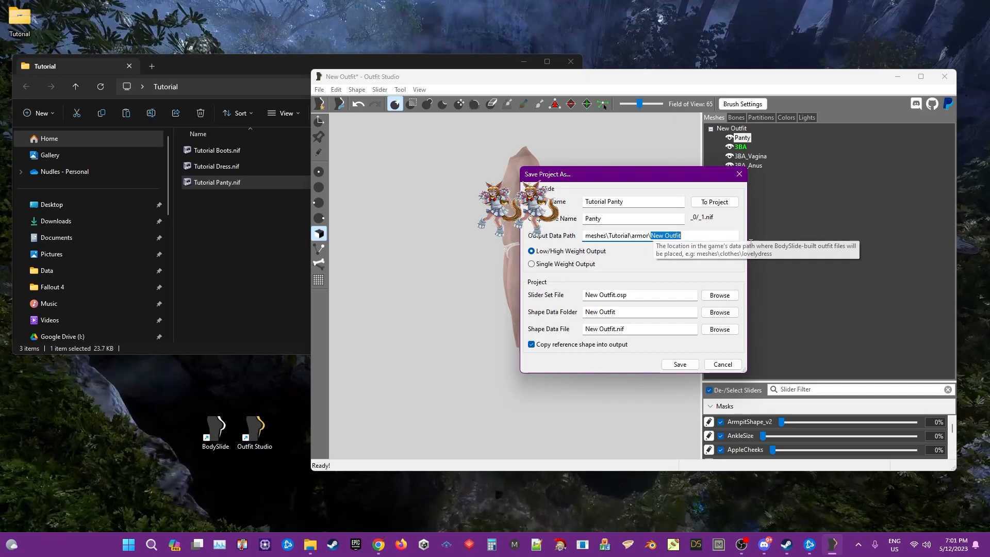
text(Tutorial Armor)
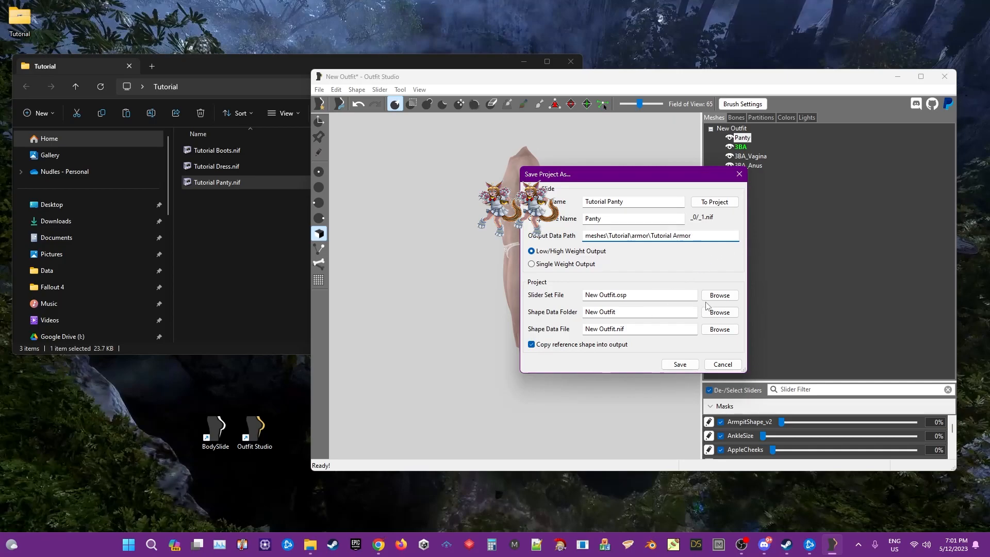
- Copy the display name to the project fields and rename the slider set file to TutorialArmor.osp
click(724, 204)
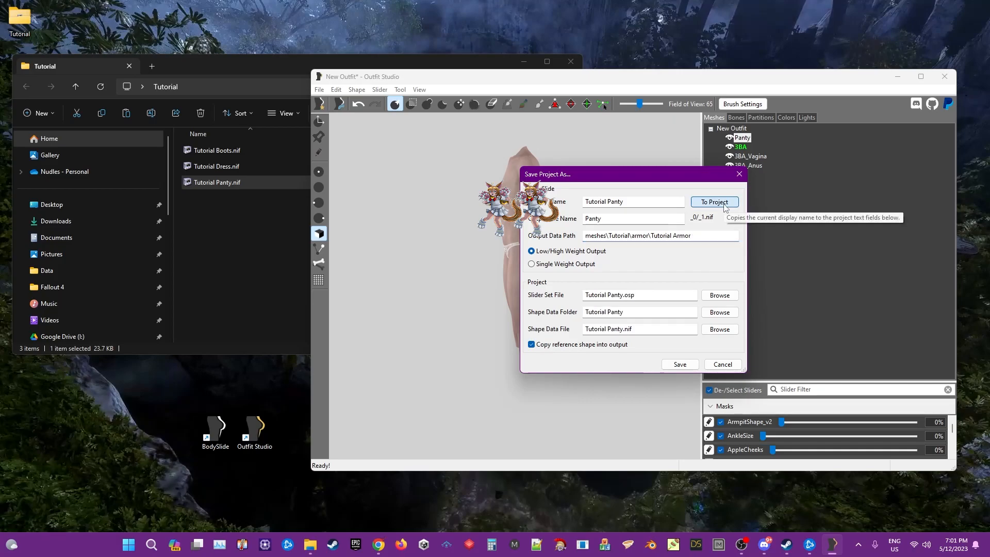
click(645, 293)
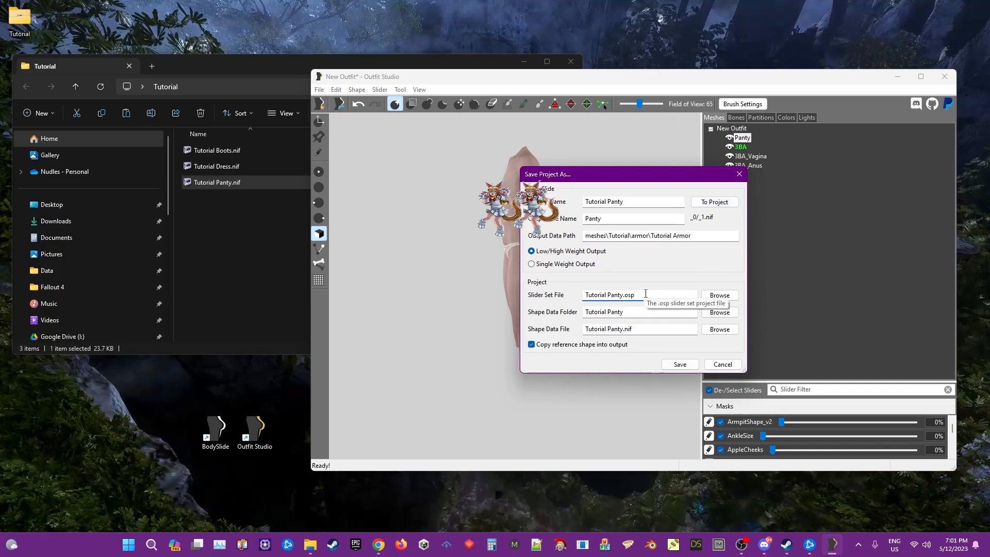
key(shift+Left)
key(shift+Left)
key(shift+Left)
text(Armor)
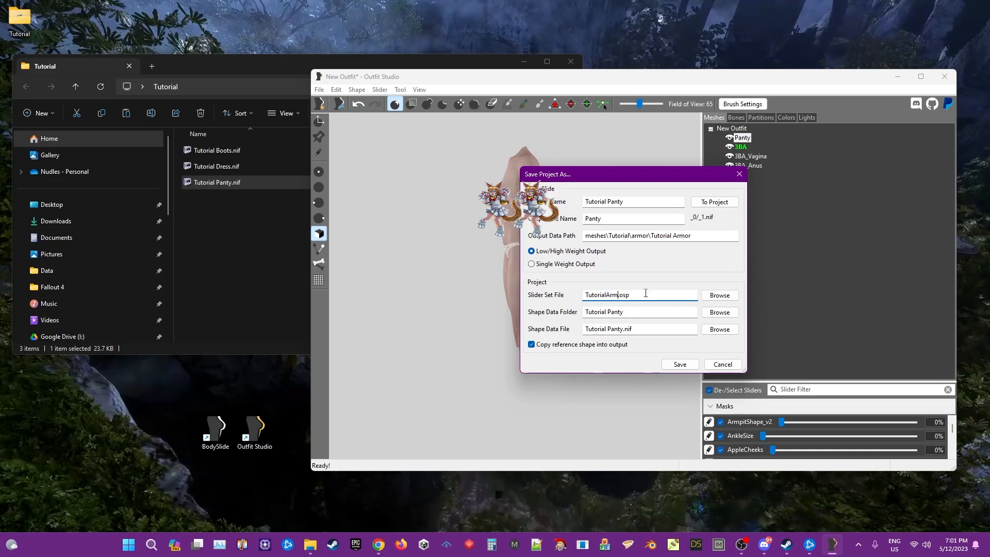
- Set the shape data folder to TutorialArmor, exclude the reference shape from the output and save the project
click(638, 311)
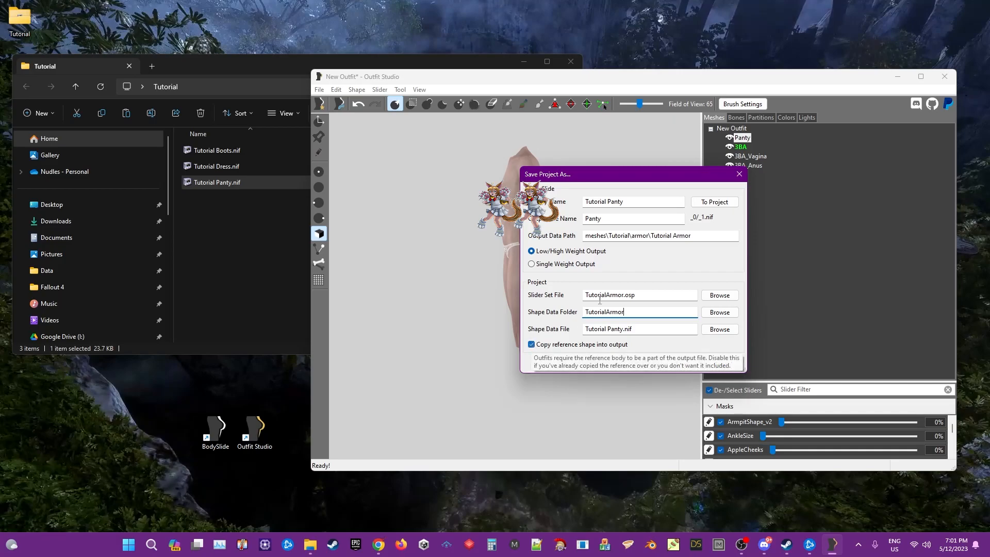
click(533, 347)
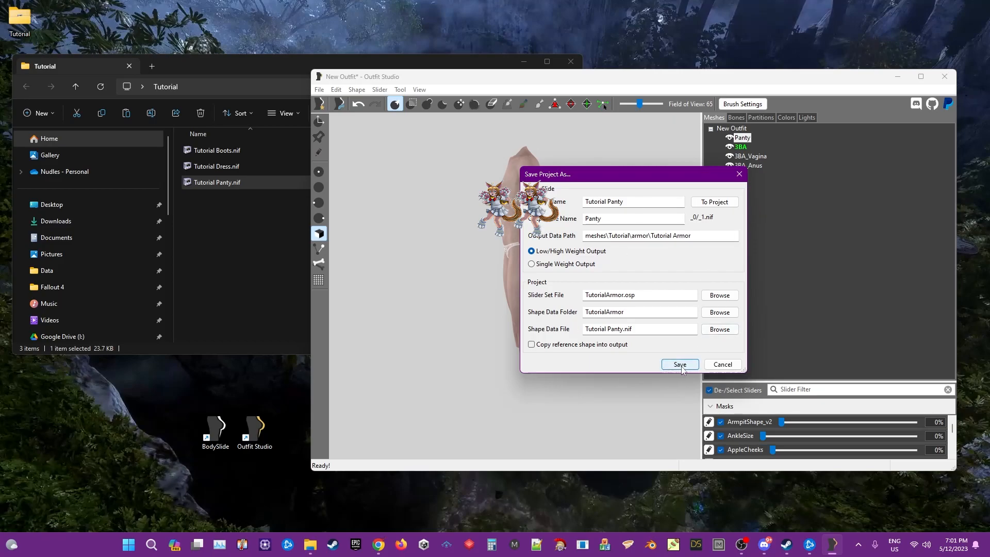
click(680, 364)
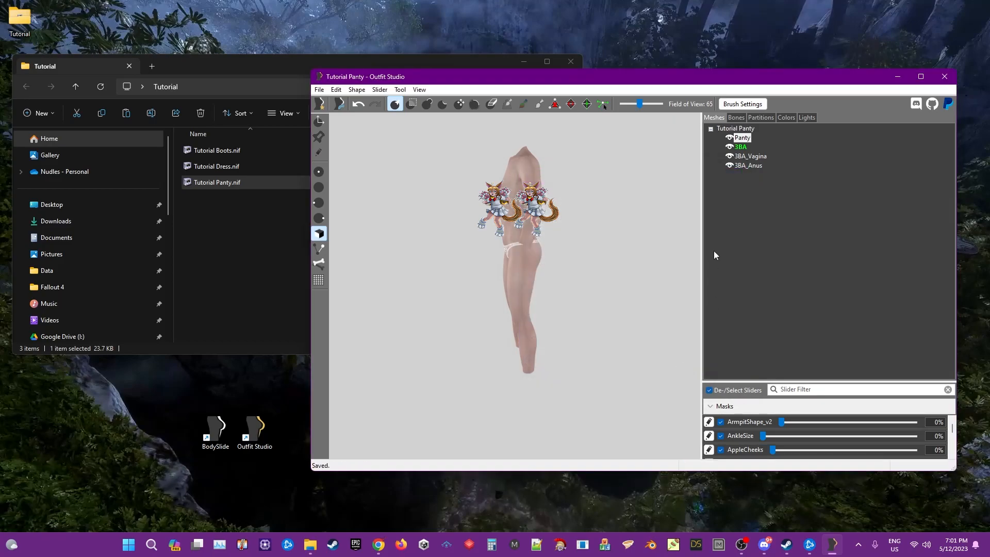
- Delete the 3BA_Vagina and 3BA_Anus meshes from the Tutorial Panty project
click(744, 148)
ctrl+click(756, 166)
right_click(757, 166)
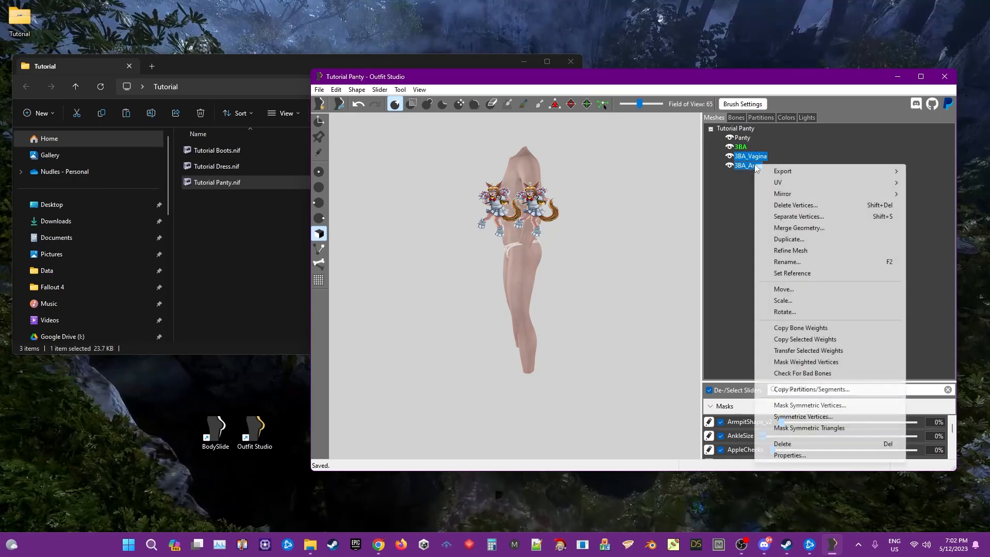
click(787, 206)
click(658, 273)
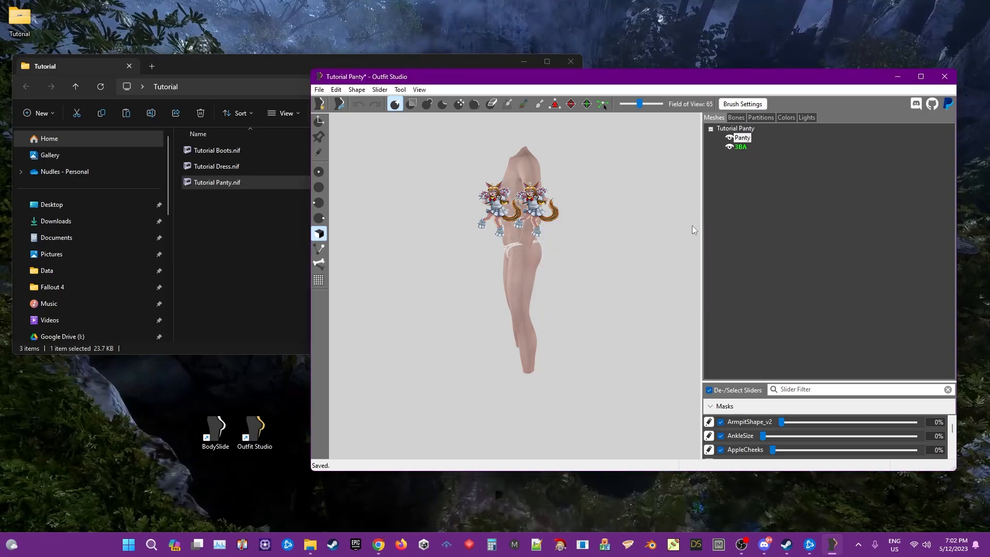
- Start saving the project under new settings and shorten the slider set file's full path to TutorialArmor.osp
click(319, 89)
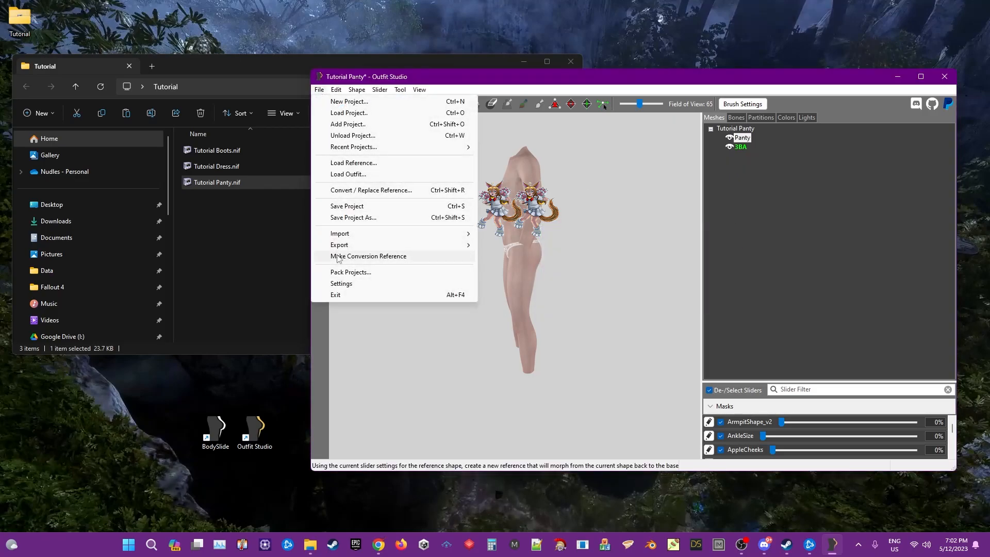
click(350, 217)
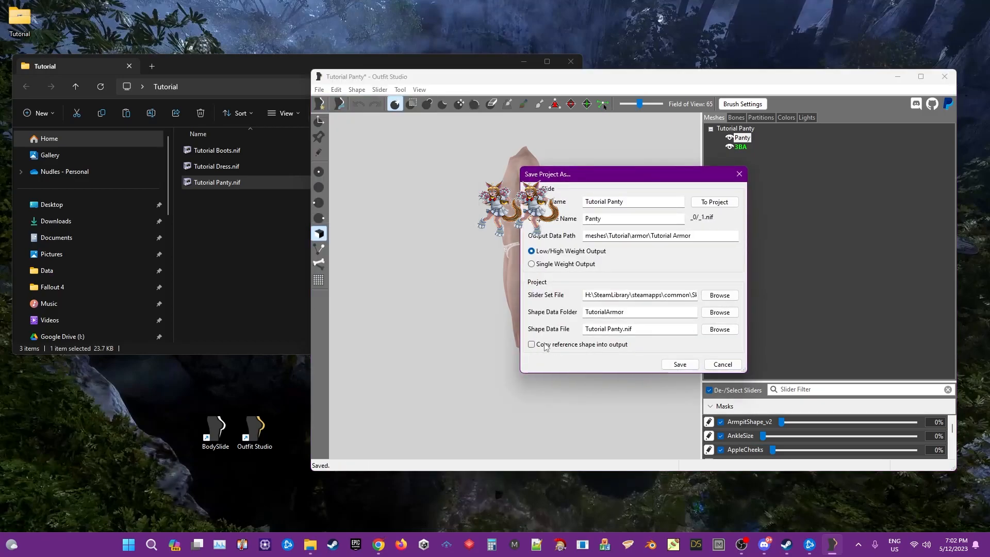
click(643, 298)
key(ctrl+a)
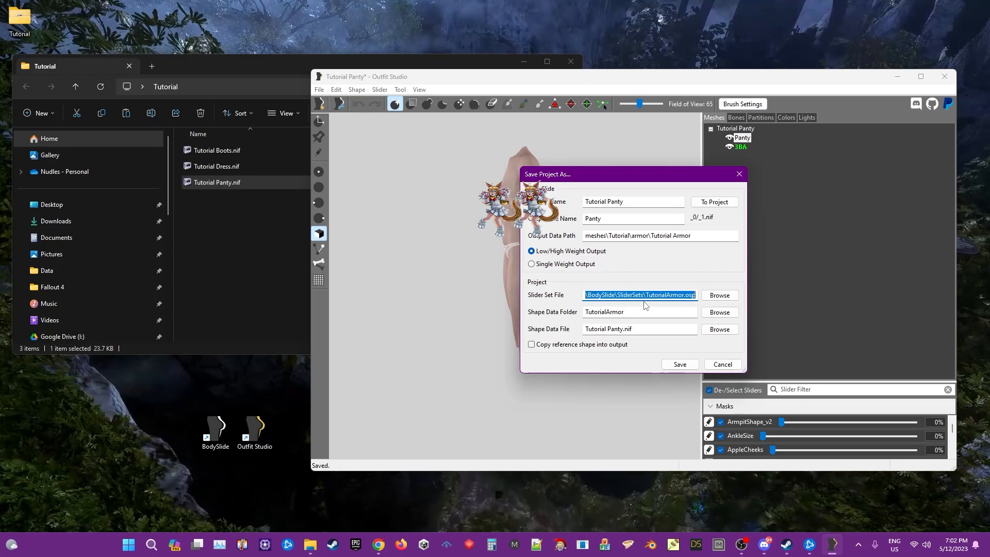
key(shift+Left)
key(shift+Left)
key(shift+Left)
key(shift+Left)
key(shift+Left)
key(shift+Left)
key(shift+Left)
key(shift+Left)
key(shift+Left)
key(BackSpace)
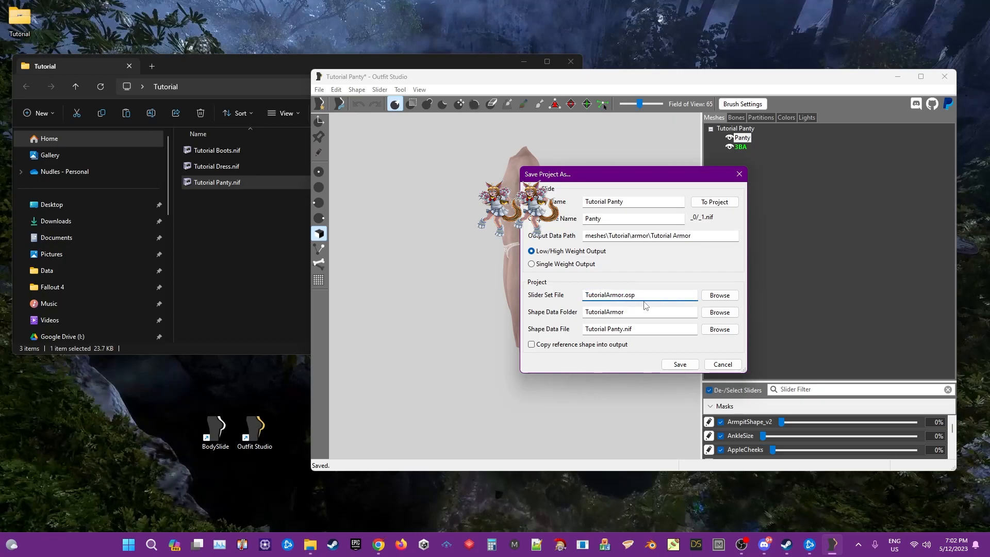
- Save the Tutorial Panty project with the TutorialArmor settings and close Outfit Studio
click(680, 363)
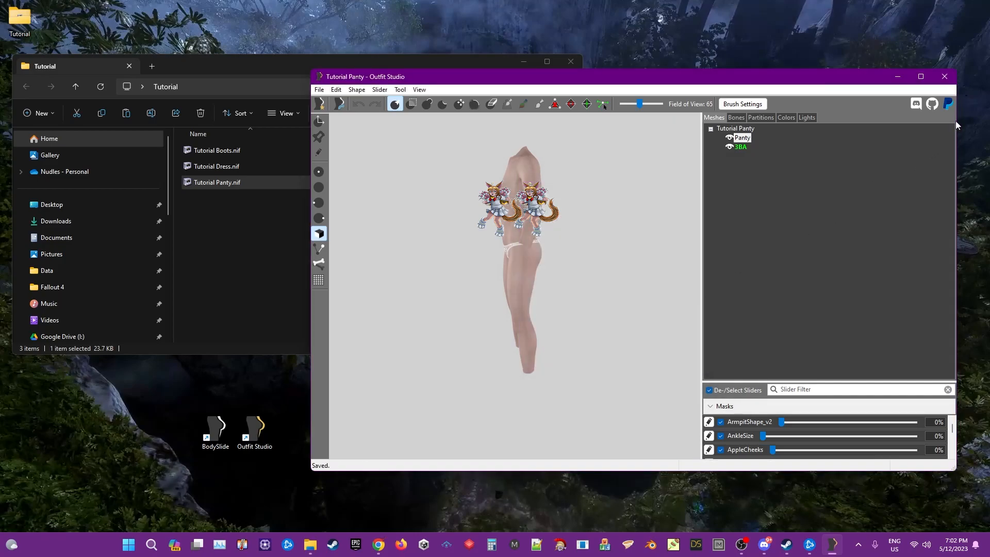
click(944, 76)
- Open BodySlide, preview the Tutorial Panty outfit across the weight range, and close BodySlide
double_click(223, 431)
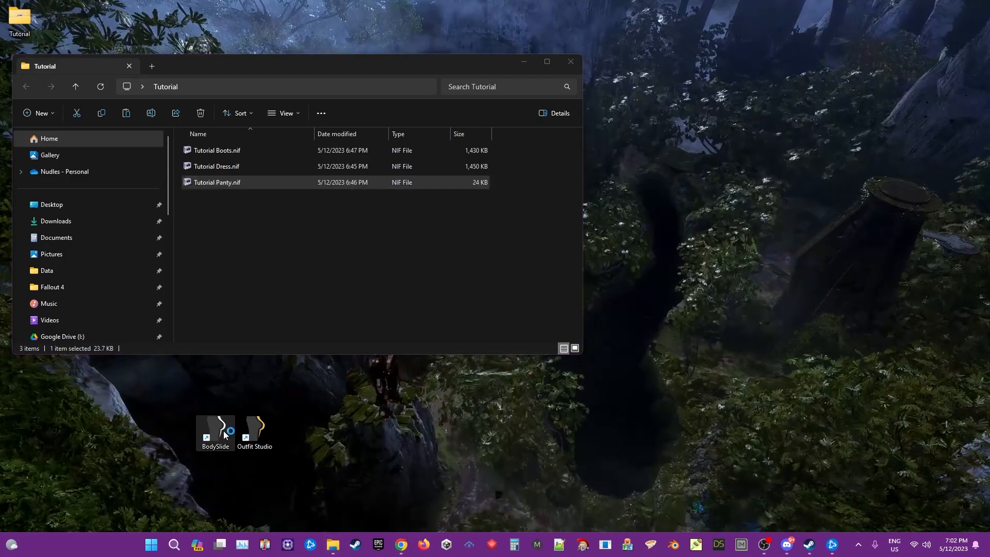
click(175, 76)
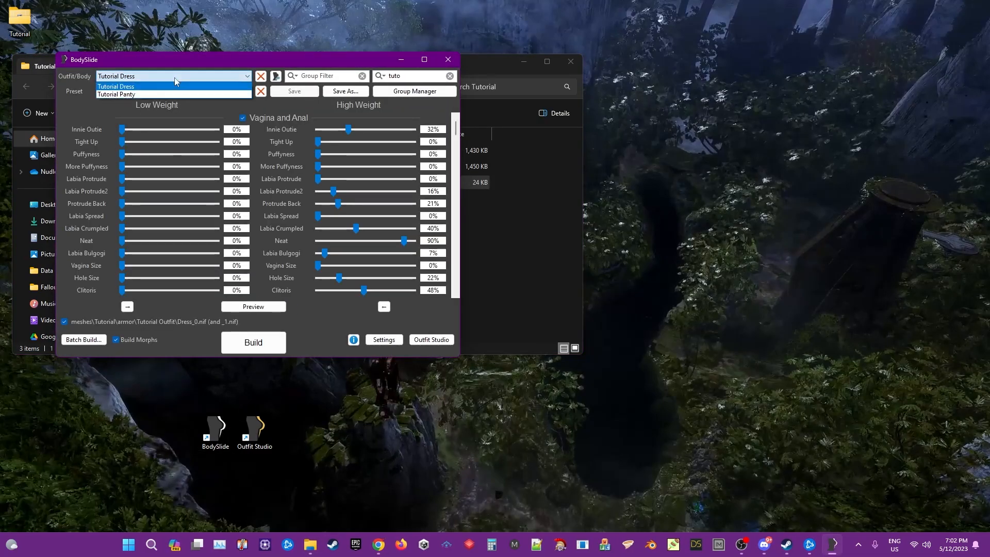
click(170, 94)
click(253, 306)
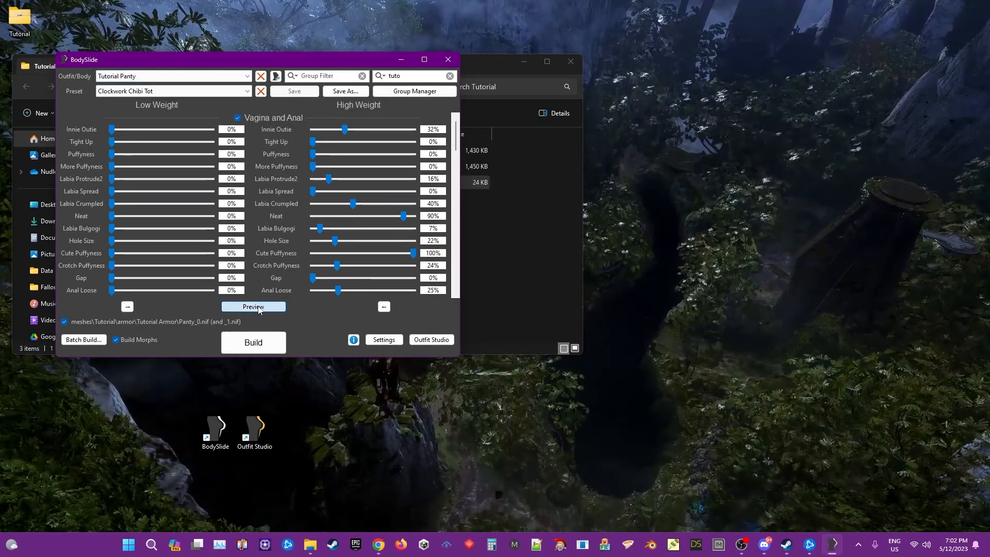
drag(743, 233, 696, 230)
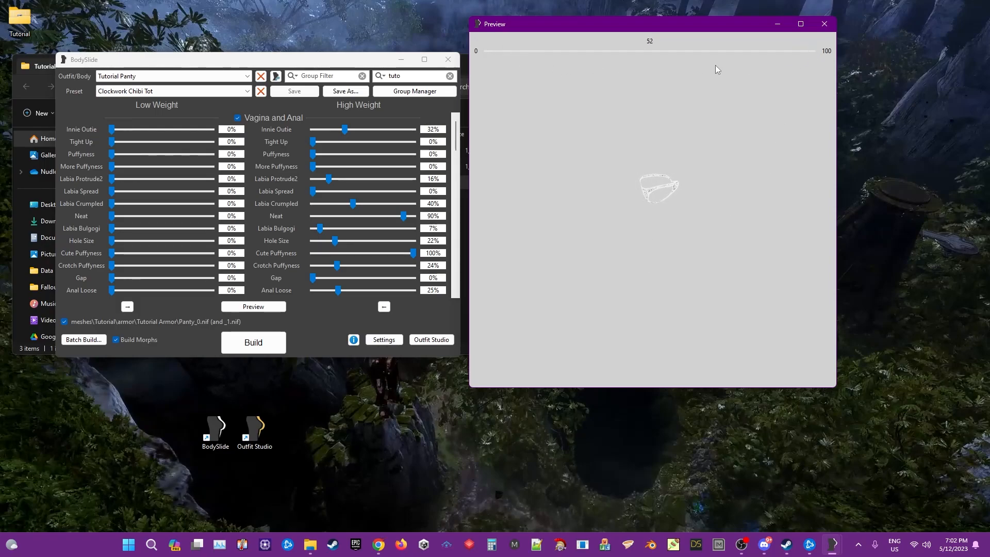
click(824, 24)
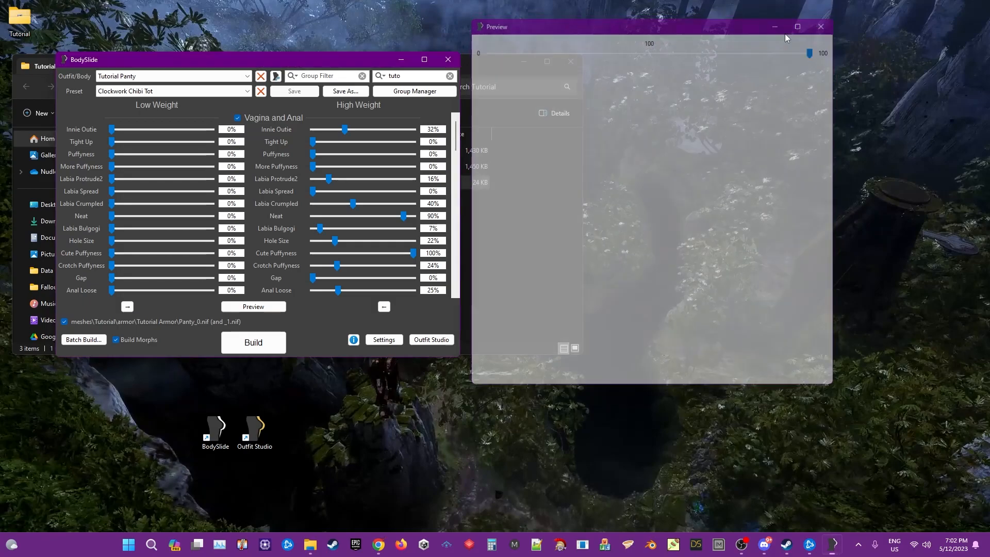
click(447, 60)
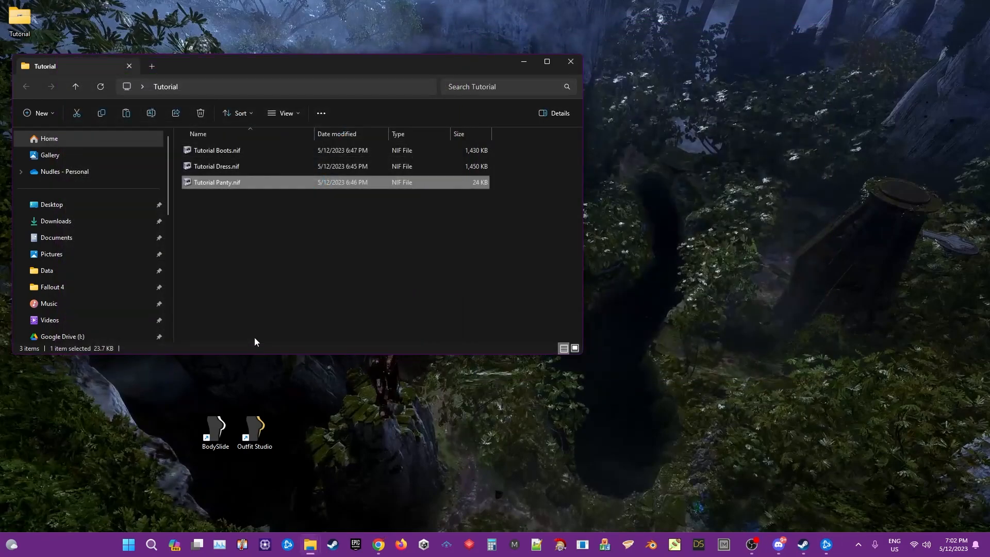
- Open Outfit Studio and load Tutorial Boots.nif from the Tutorial folder, leaving the floor grid hidden
double_click(258, 428)
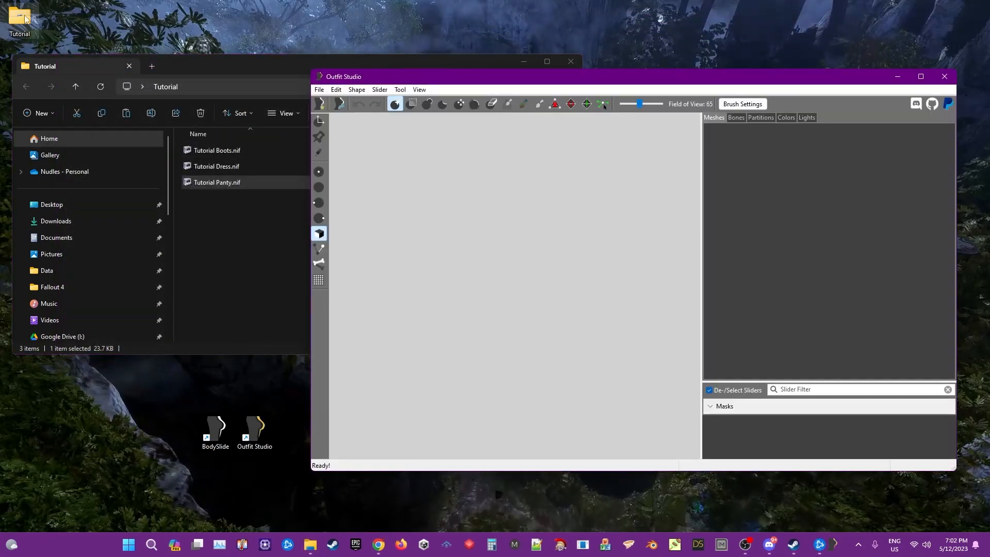
drag(206, 152, 510, 280)
right_drag(508, 275, 501, 279)
click(319, 279)
right_drag(562, 392, 559, 383)
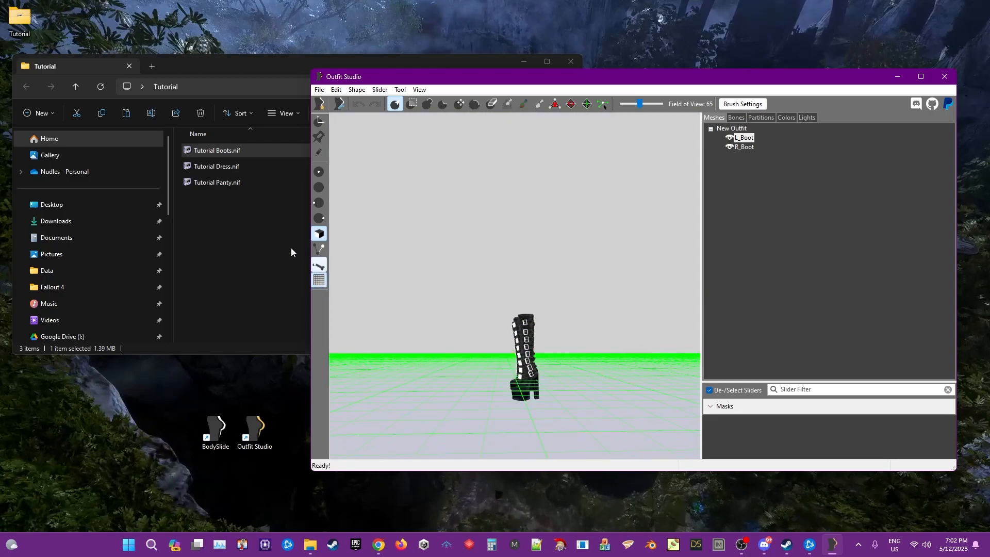
click(314, 278)
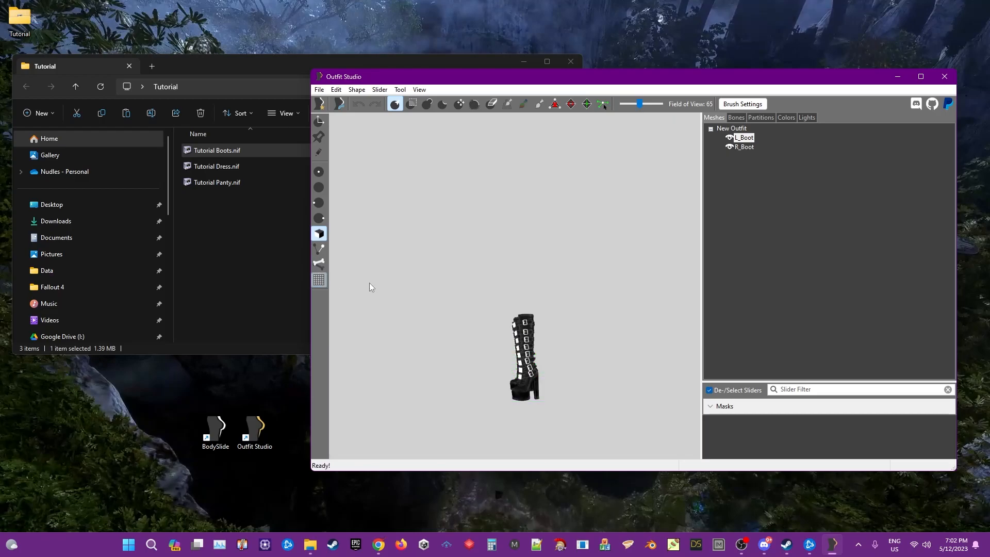
- Load the CBBE Feet template as the reference for the boots
click(319, 91)
click(369, 164)
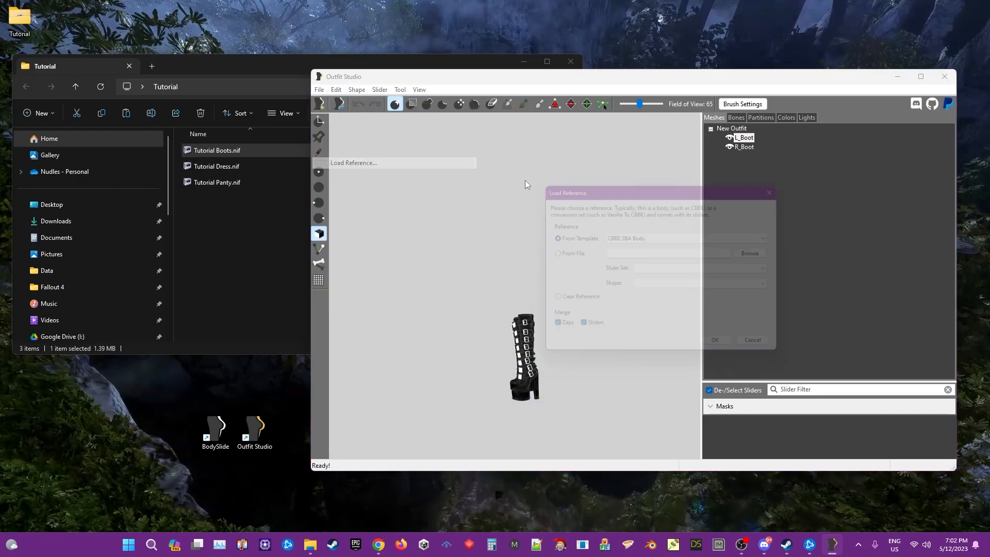
click(637, 238)
scroll(638, 239, up, 3)
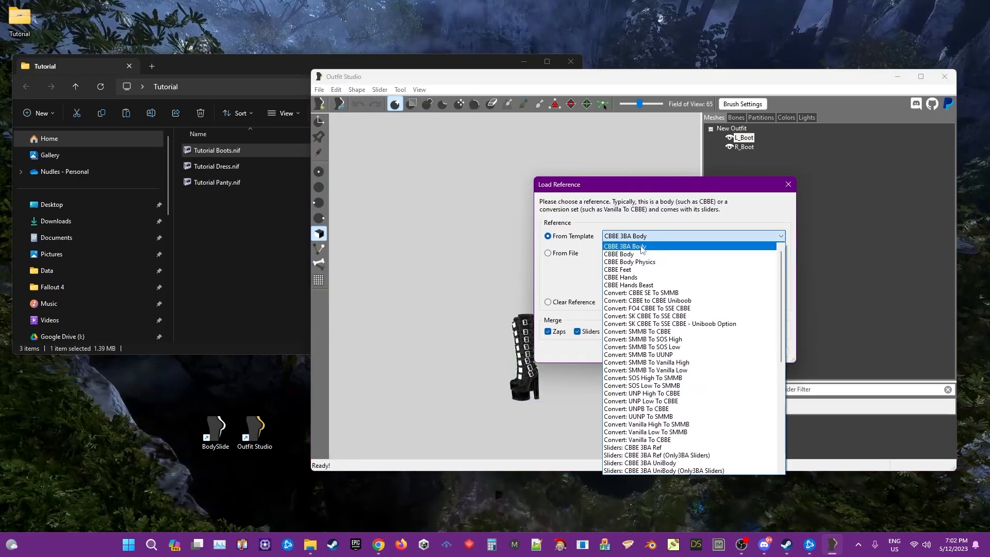
click(640, 271)
click(726, 351)
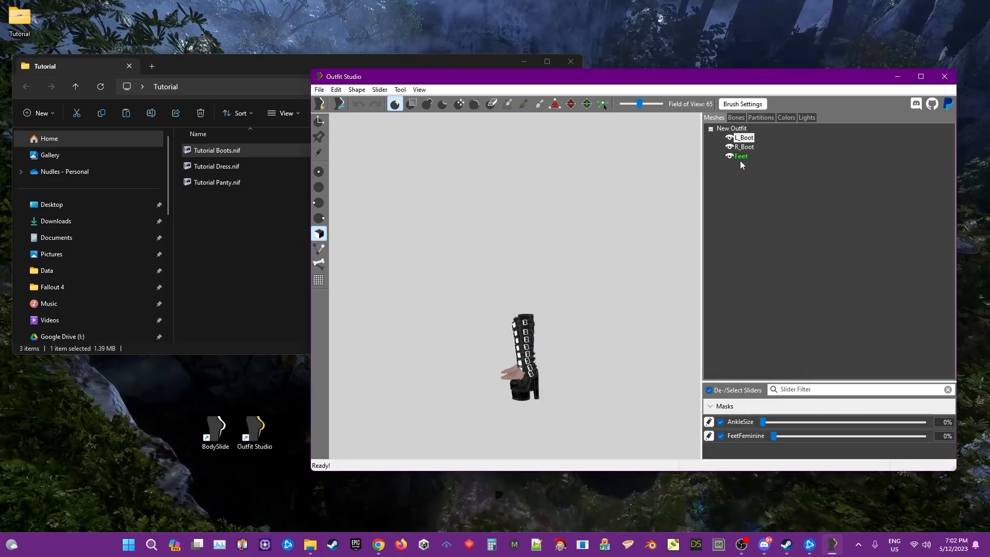
- Clear the reference status of the Feet mesh and load the CBBE 3BA Body template as an additional reference
right_click(738, 156)
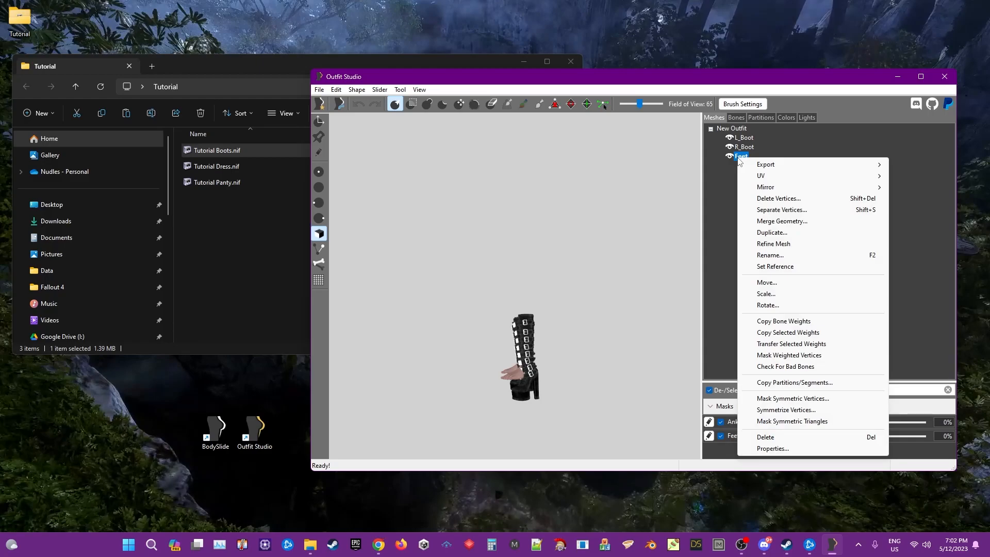
click(777, 269)
click(320, 90)
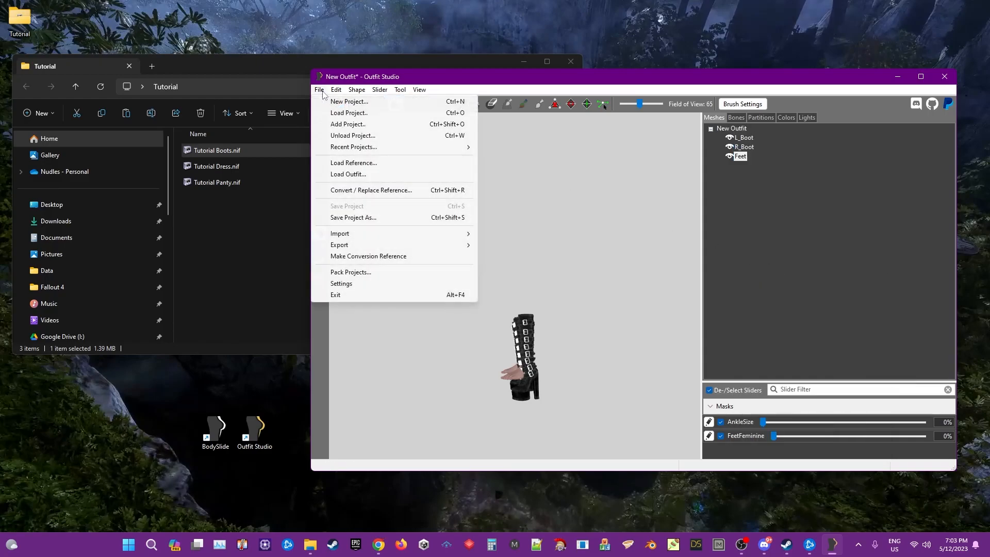
click(361, 163)
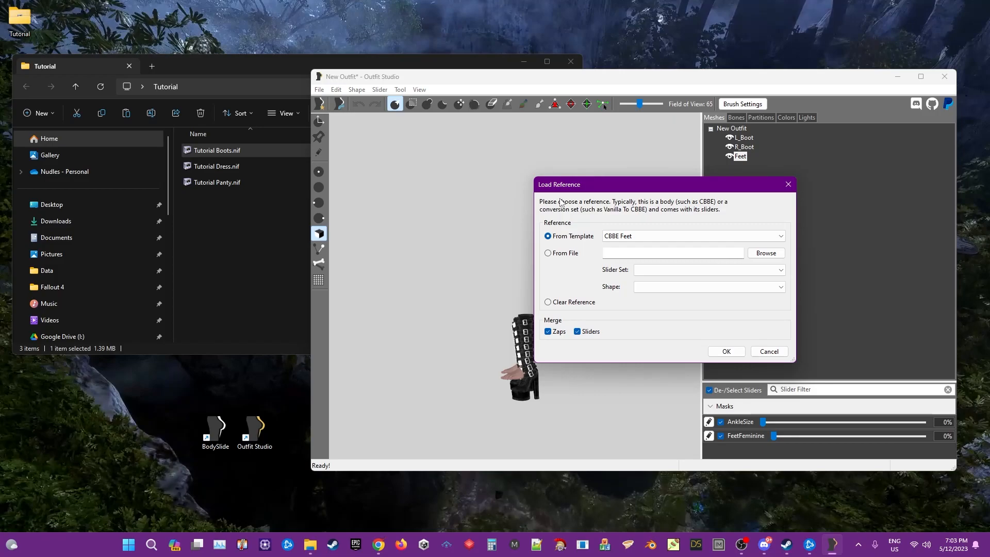
click(639, 237)
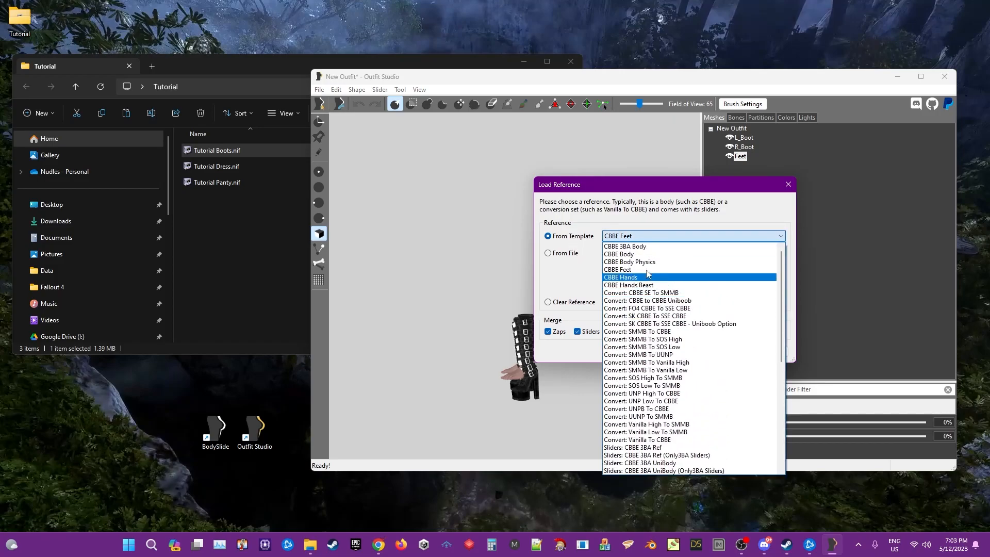
click(632, 247)
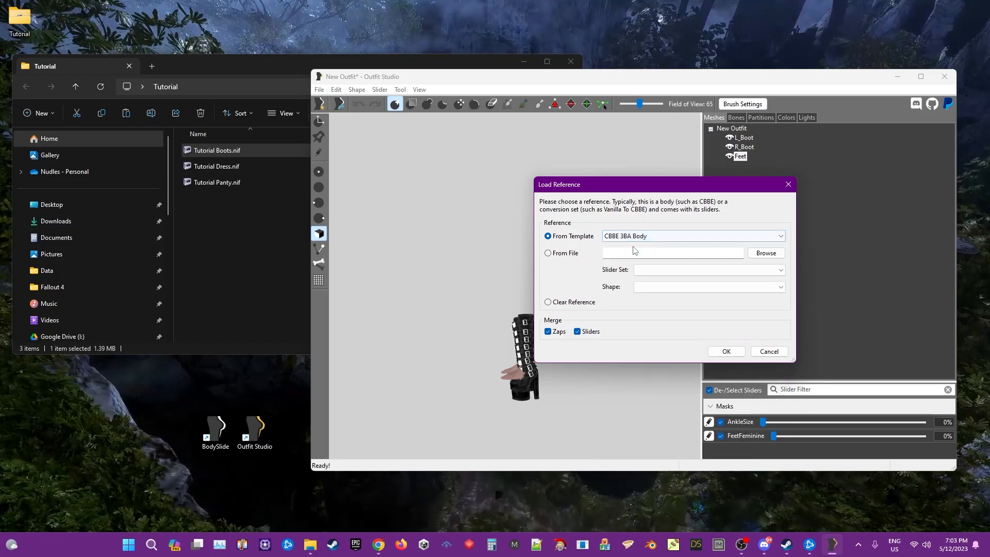
click(726, 351)
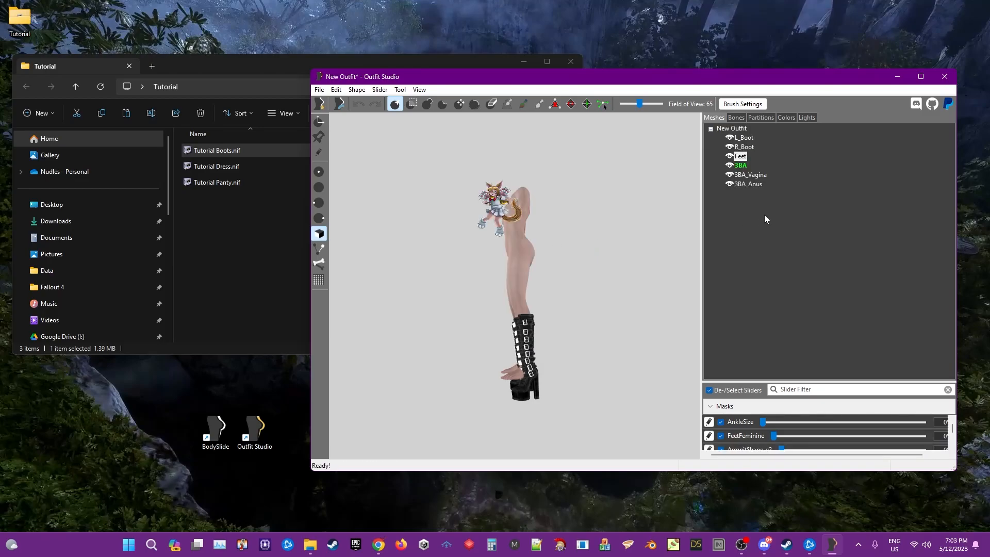
- Delete the 3BA_Vagina and 3BA_Anus meshes from the boots outfit
right_click(755, 184)
click(793, 225)
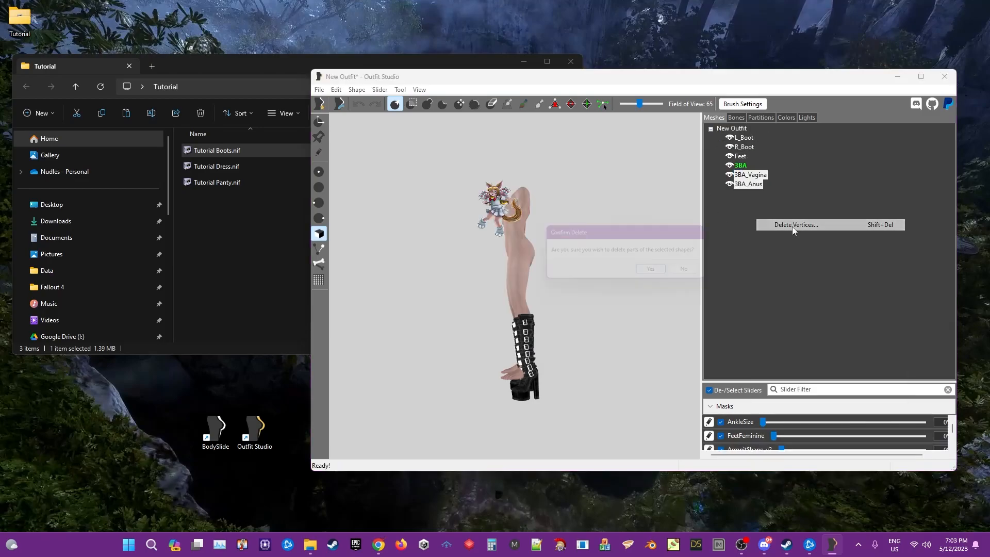
click(657, 276)
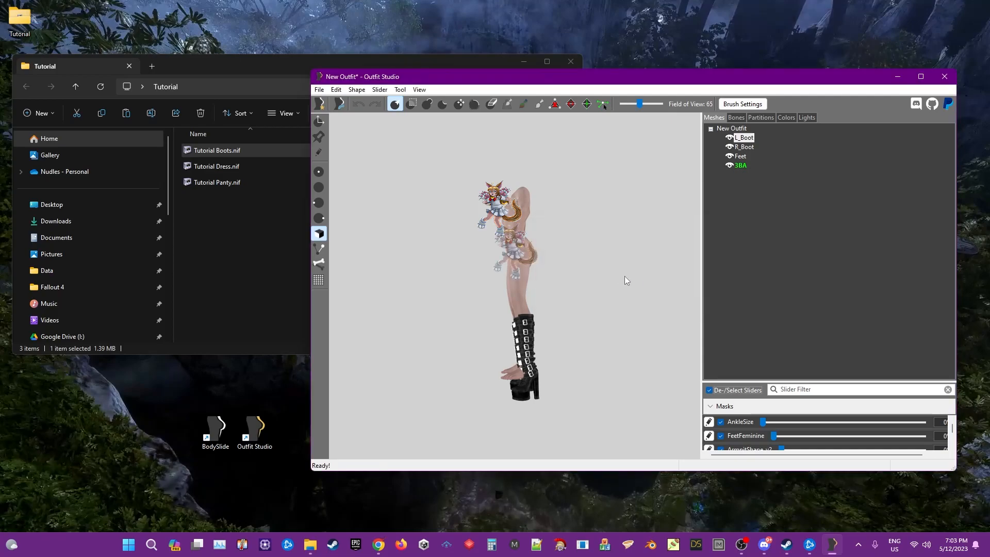
- Set the Feet mesh as the reference shape in place of 3BA
right_click(744, 155)
click(791, 263)
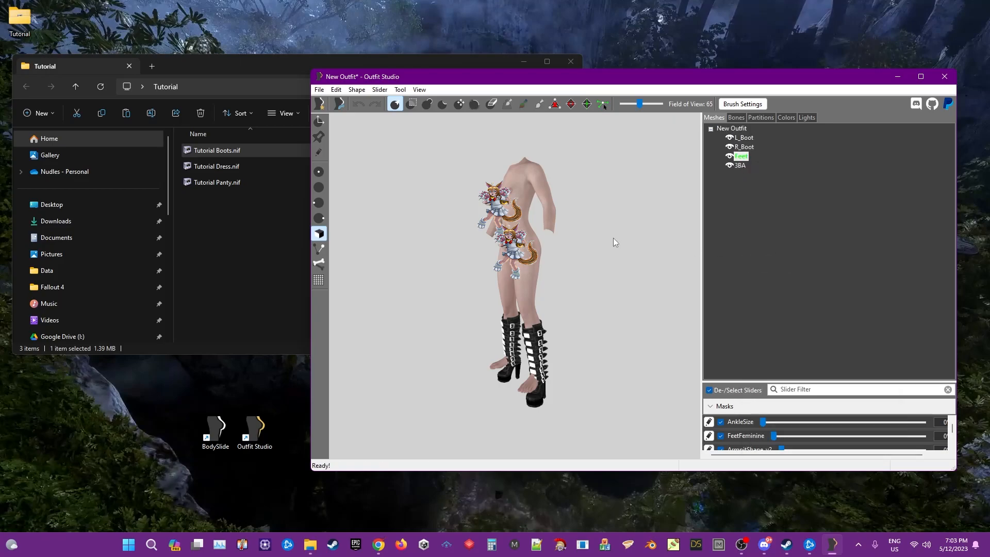
right_drag(595, 275, 568, 234)
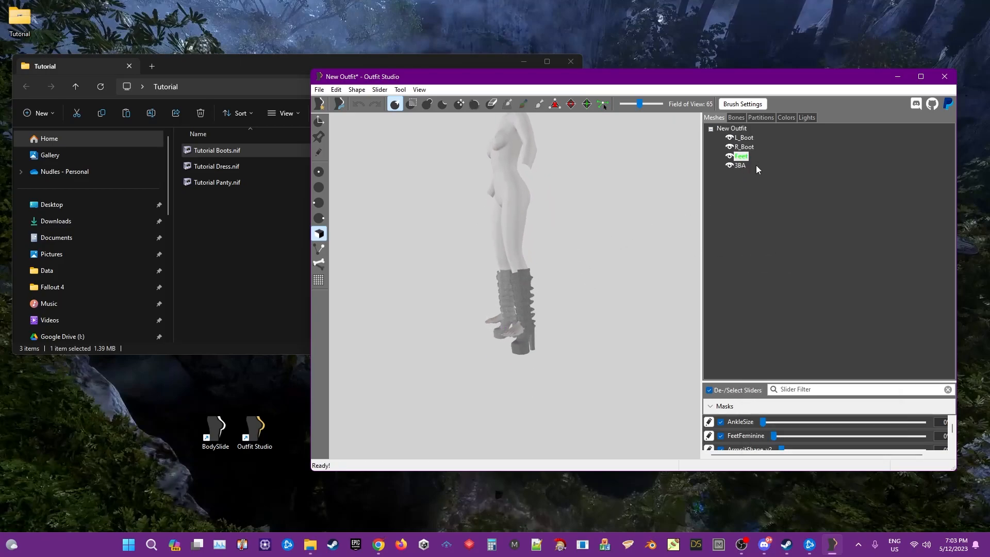
- Copy the bone weights from the Feet reference to L_Boot and R_Boot with search radius 5 and 4 max vertex targets
click(745, 147)
ctrl+click(744, 137)
right_click(744, 138)
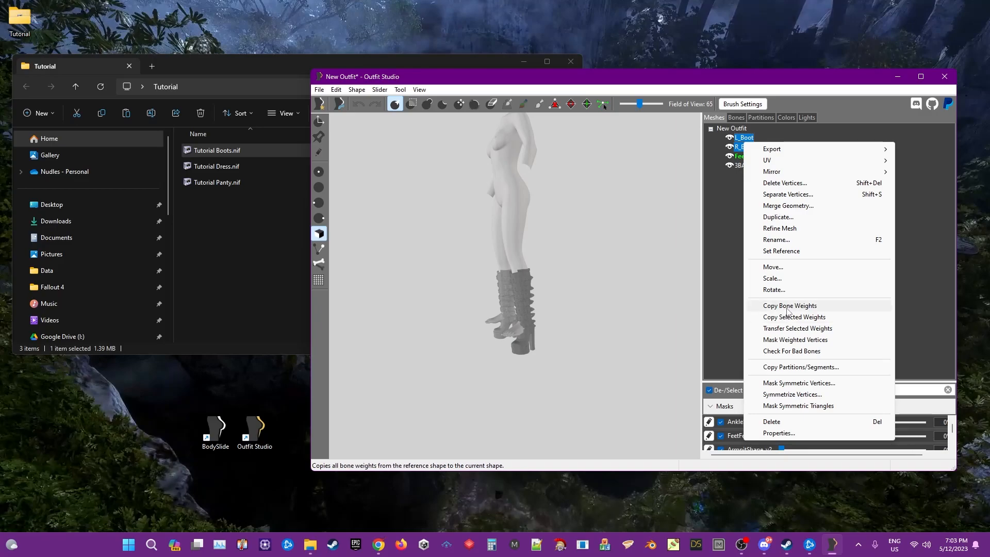
click(786, 308)
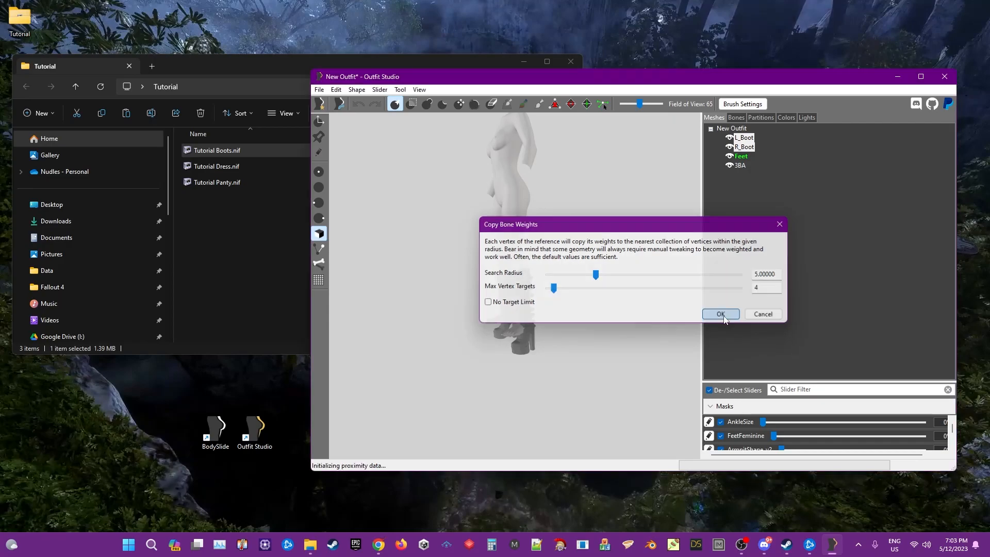
click(721, 314)
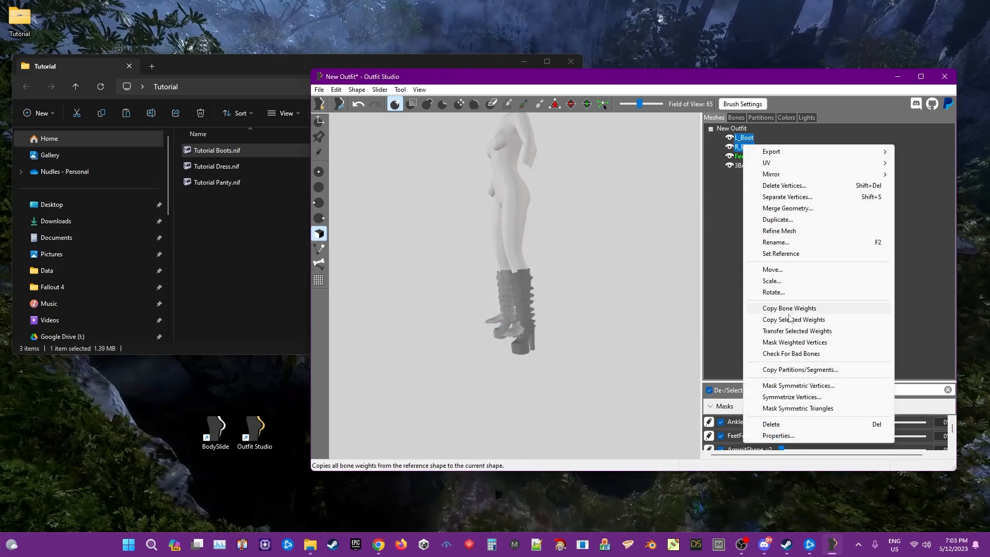
- Mask the weighted vertices of both boots and inspect the soles and heels for unweighted areas
click(791, 342)
mouse_move(598, 307)
right_down()
mouse_move(519, 307)
mouse_move(609, 299)
right_up()
middle_drag(610, 299, 589, 254)
scroll(583, 287, up, 10)
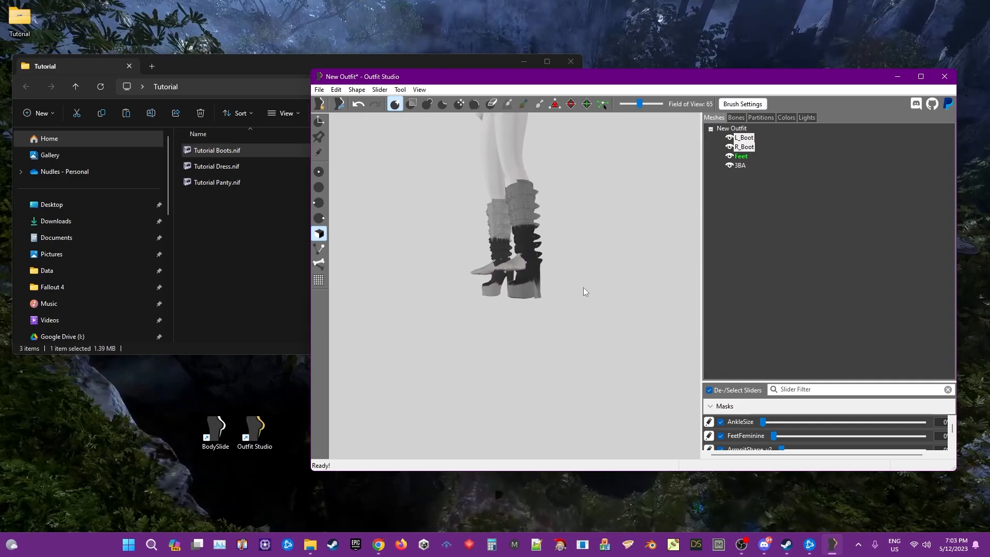
right_drag(551, 268, 533, 273)
key(t)
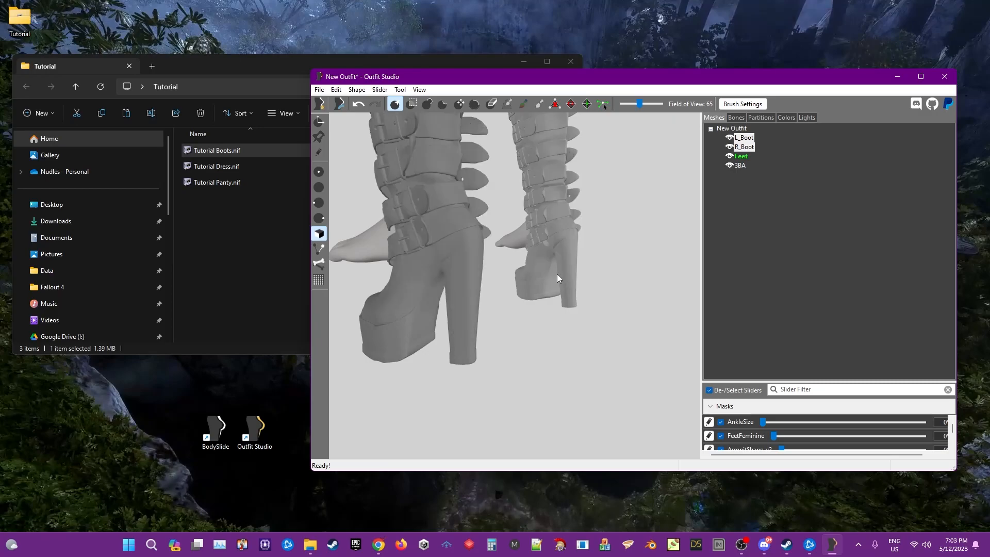
- Display the NPC L Foot bone's weights on the left boot and inspect the heel and platform sole
click(736, 118)
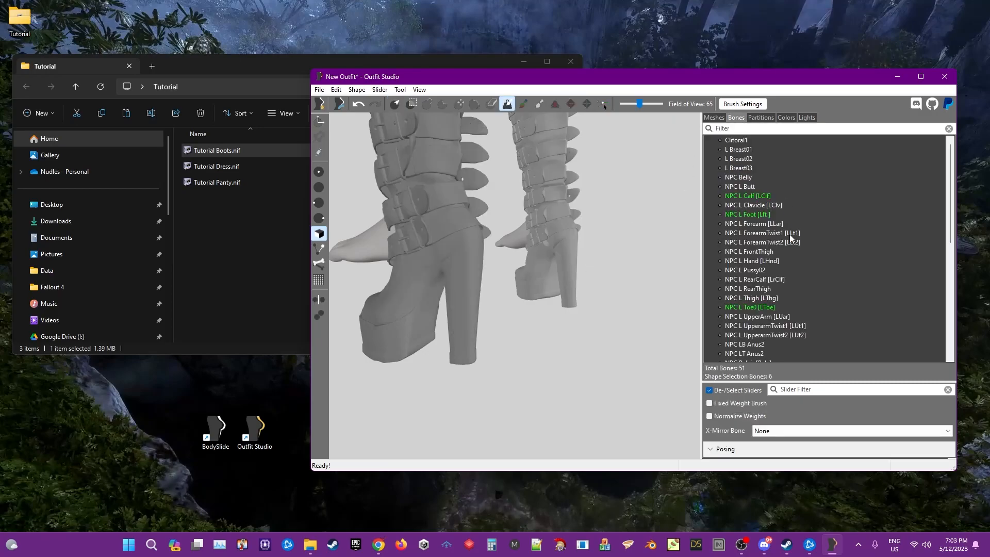
click(764, 216)
right_drag(666, 273, 590, 287)
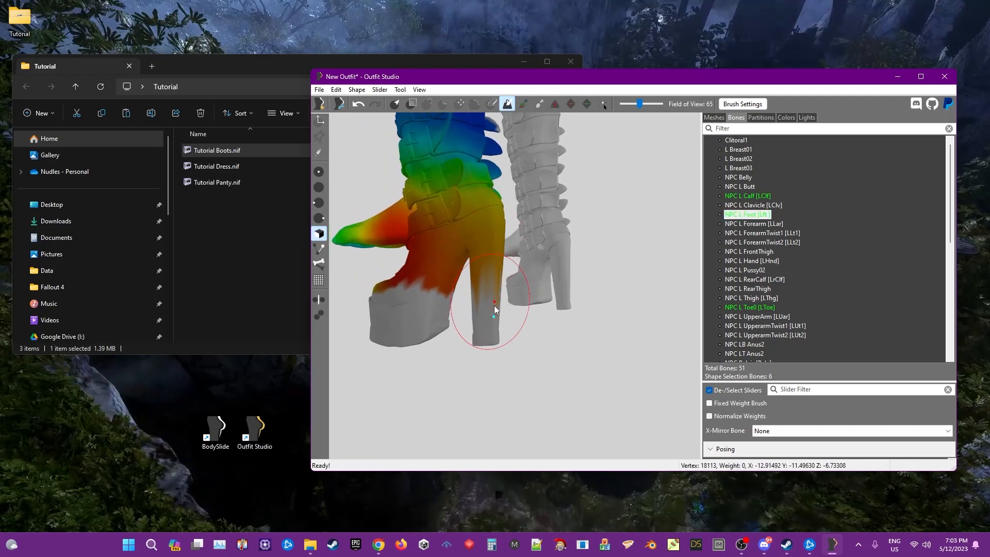
- Adjust the weight brush settings for painting on the boot heel
click(742, 103)
drag(767, 138, 815, 138)
click(773, 120)
click(661, 183)
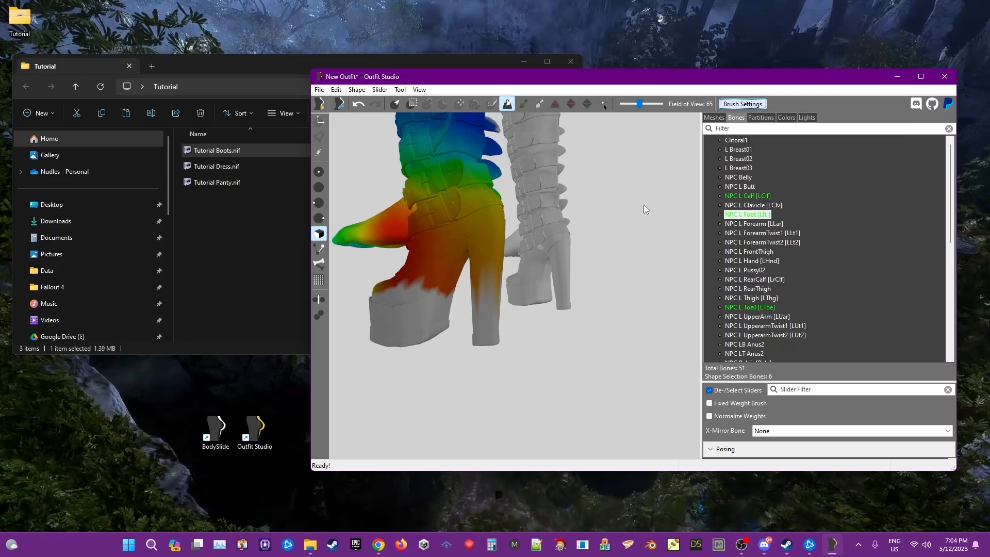
- Erase the NPC L Calf bone's weights from the left boot's heel with the weight brush
click(747, 196)
right_drag(513, 299, 499, 305)
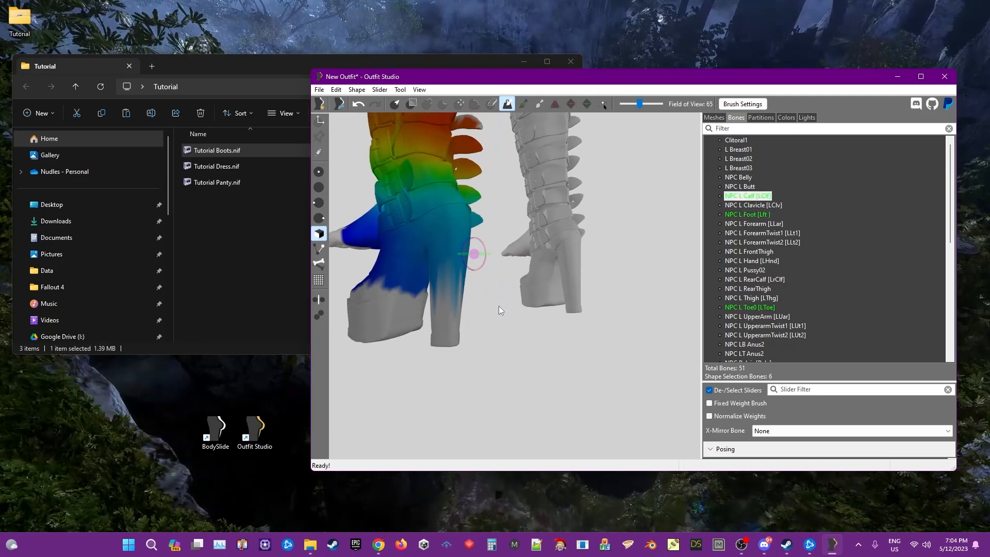
mouse_move(460, 316)
mouse_down()
mouse_move(459, 277)
mouse_move(452, 289)
mouse_move(443, 268)
mouse_move(464, 252)
mouse_up()
right_drag(464, 252, 366, 287)
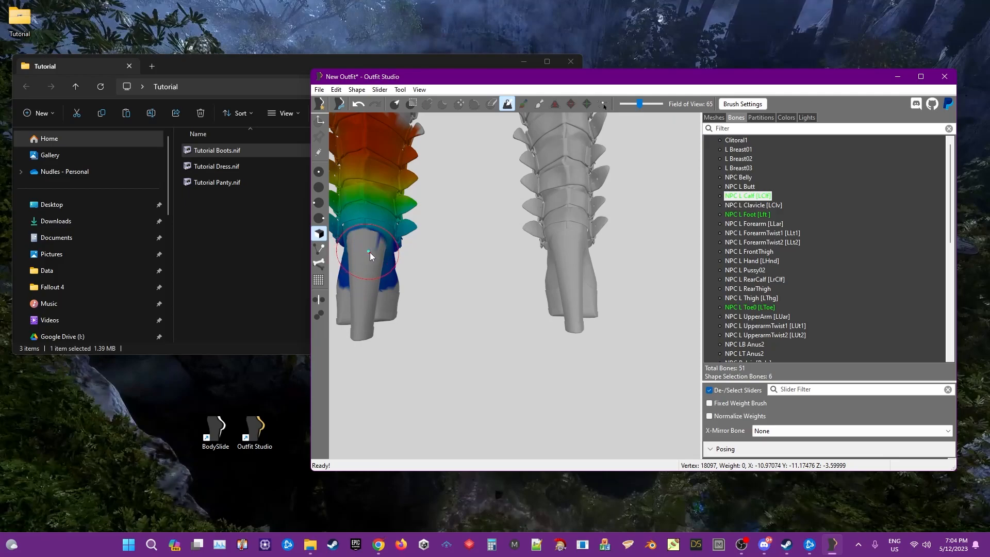
right_drag(376, 262, 420, 284)
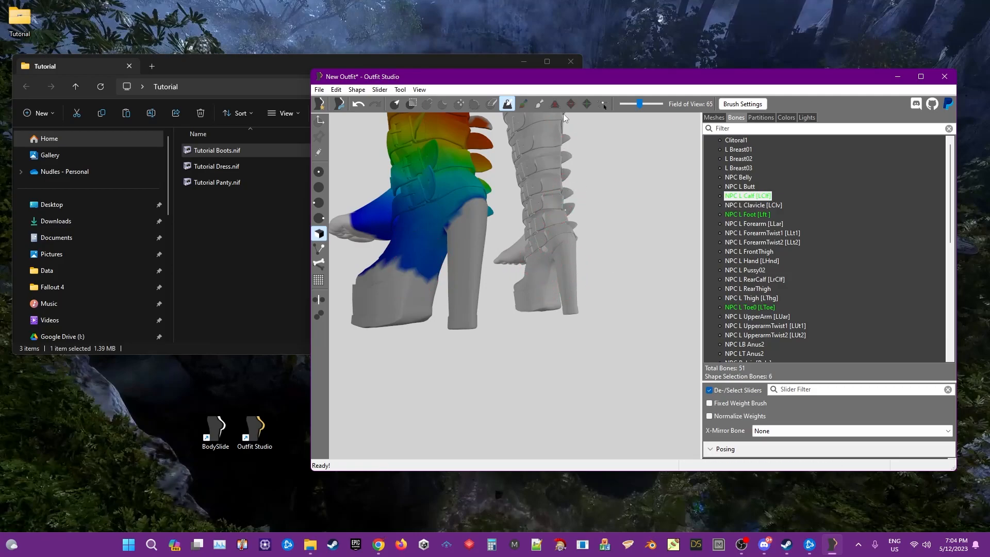
- Paint full NPC L Foot bone weights over the whole heel of the left boot
click(749, 214)
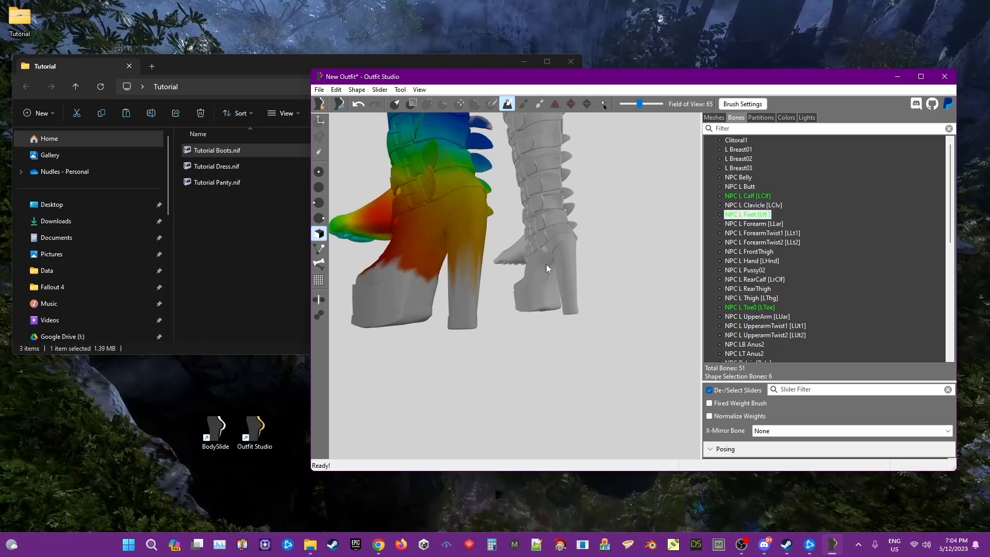
drag(468, 324, 468, 241)
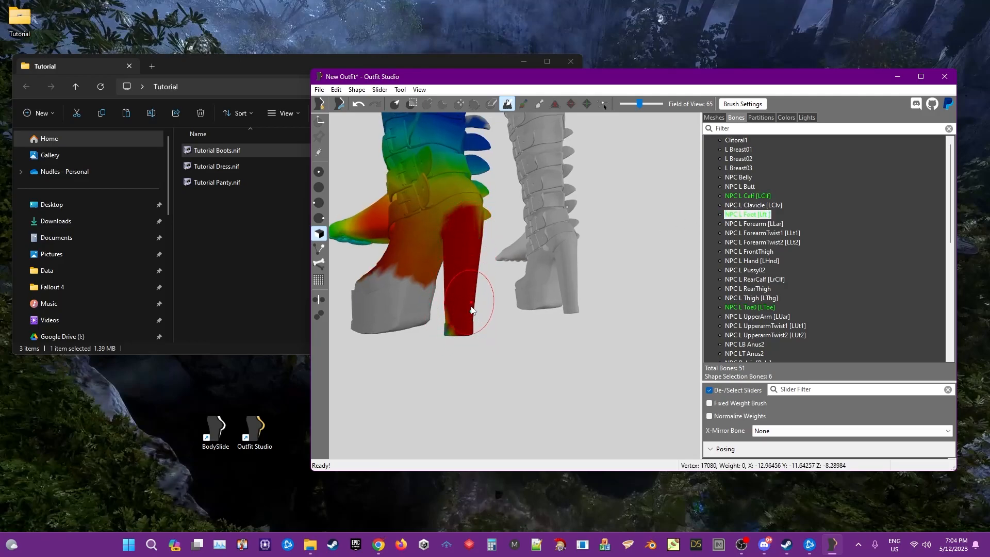
right_drag(449, 347, 427, 332)
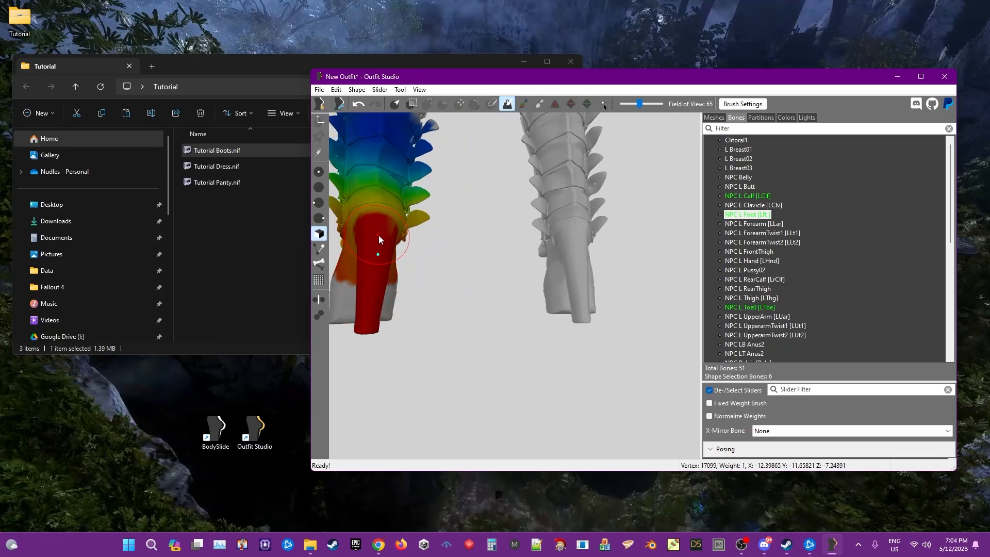
mouse_move(382, 242)
right_down()
mouse_move(352, 284)
mouse_move(504, 239)
mouse_move(573, 385)
mouse_move(589, 305)
mouse_move(555, 252)
right_up()
scroll(572, 376, up, 3)
scroll(552, 278, down, 3)
mouse_move(546, 323)
mouse_down()
mouse_move(552, 397)
mouse_move(533, 323)
mouse_up()
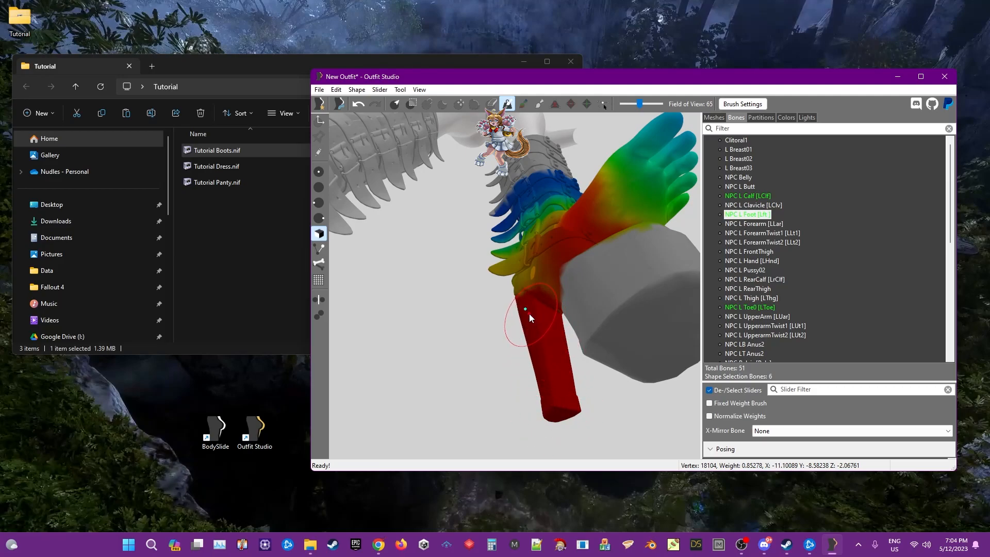
mouse_move(532, 338)
right_down()
mouse_move(560, 342)
mouse_move(542, 361)
mouse_move(549, 313)
mouse_move(519, 308)
right_up()
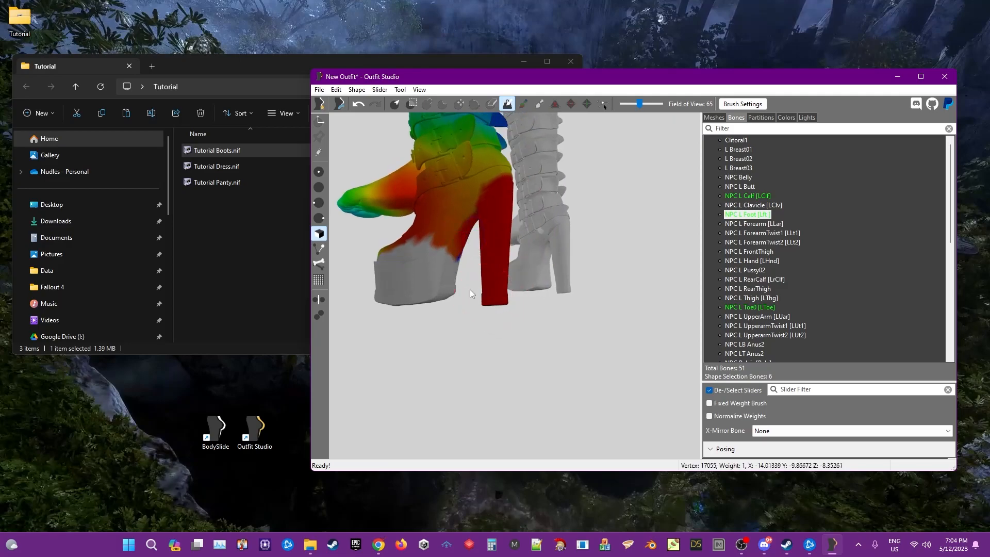
- Paint NPC L Foot weights onto the rear, outer side and underside of the left boot's platform sole
drag(440, 281, 443, 276)
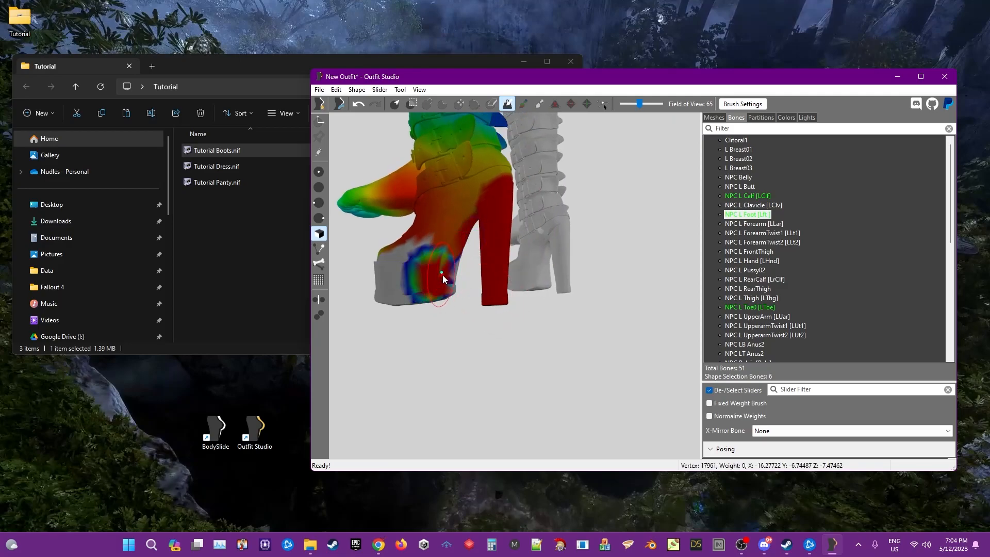
right_drag(431, 271, 453, 256)
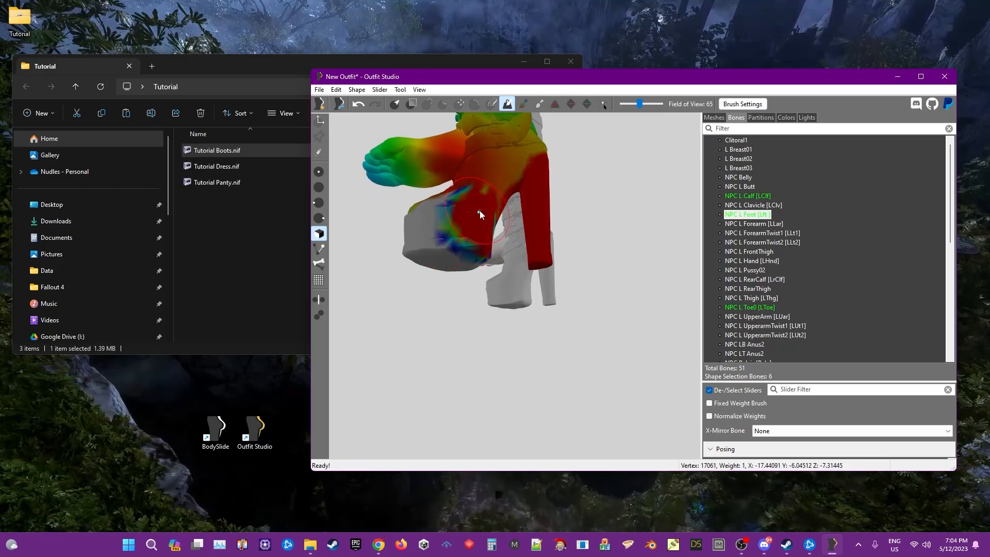
mouse_move(478, 216)
mouse_down()
mouse_move(459, 219)
mouse_move(469, 206)
mouse_move(453, 243)
mouse_up()
mouse_move(453, 242)
right_down()
mouse_move(429, 240)
mouse_move(413, 268)
mouse_move(367, 275)
mouse_move(345, 266)
mouse_move(441, 261)
mouse_move(515, 172)
right_up()
mouse_move(515, 168)
mouse_down()
mouse_move(453, 156)
mouse_move(475, 184)
mouse_up()
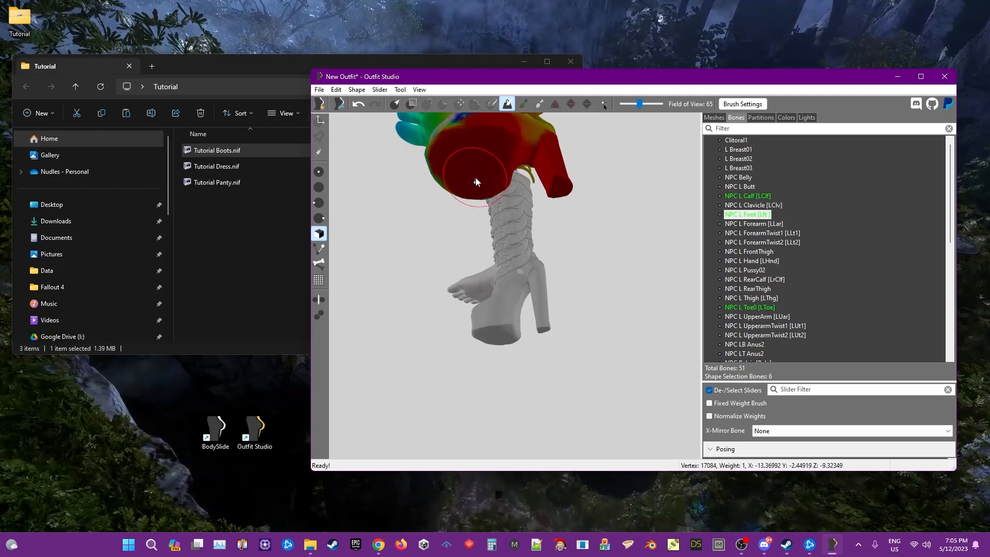
right_drag(475, 183, 486, 196)
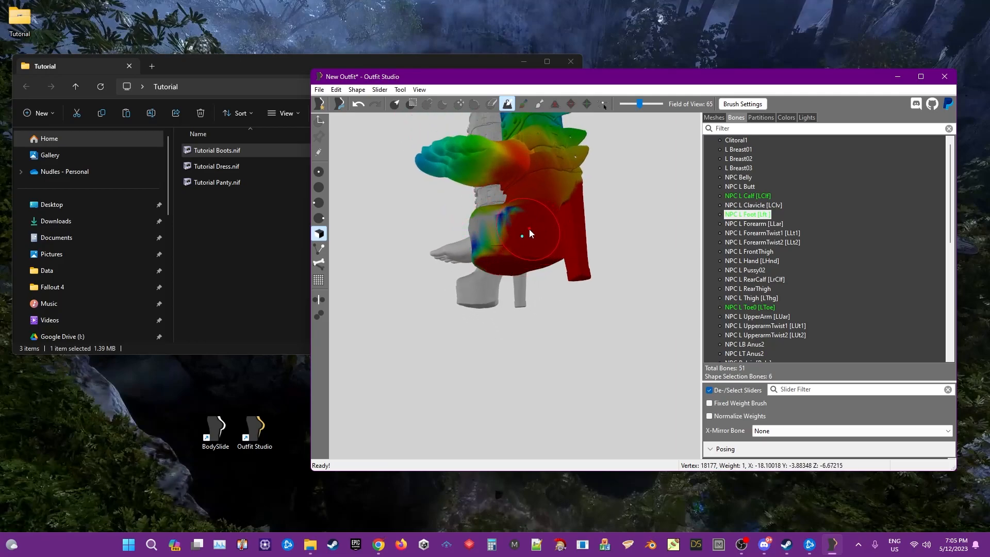
- Set the weight brush strength to 0.4110 and smooth the NPC L Foot weights on the inner side of the left platform
click(742, 103)
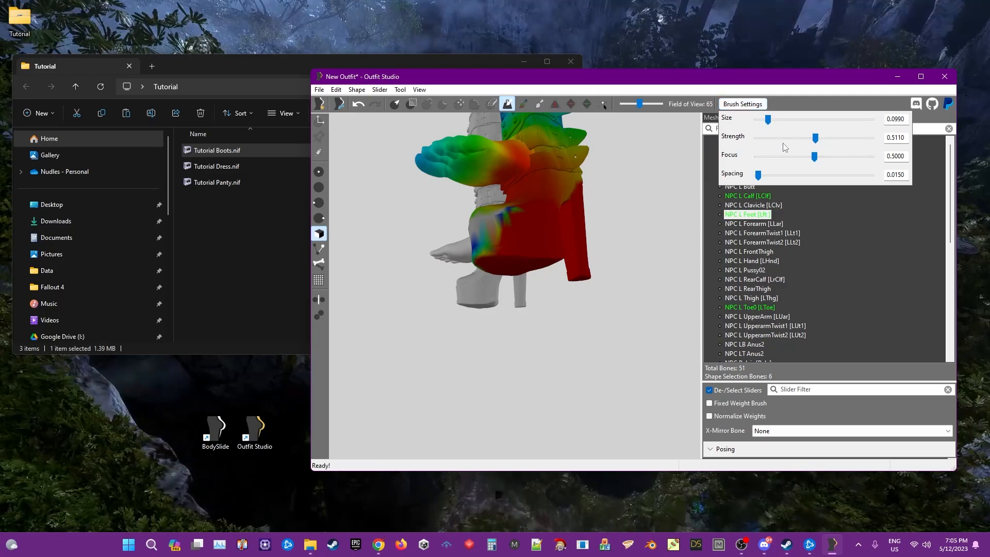
click(808, 138)
click(755, 105)
mouse_move(552, 232)
right_down()
mouse_move(629, 236)
mouse_move(470, 230)
mouse_move(553, 277)
mouse_move(550, 298)
right_up()
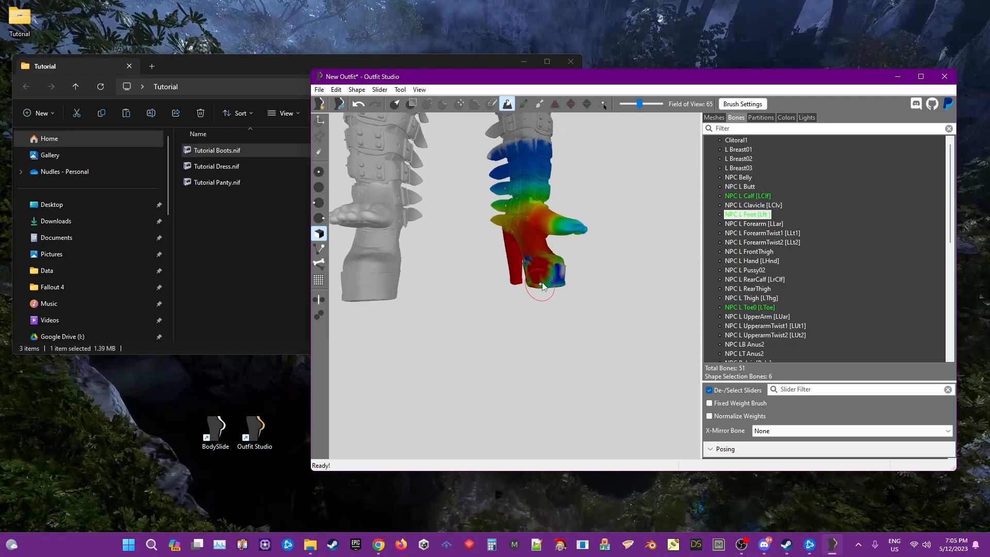
scroll(532, 289, up, 5)
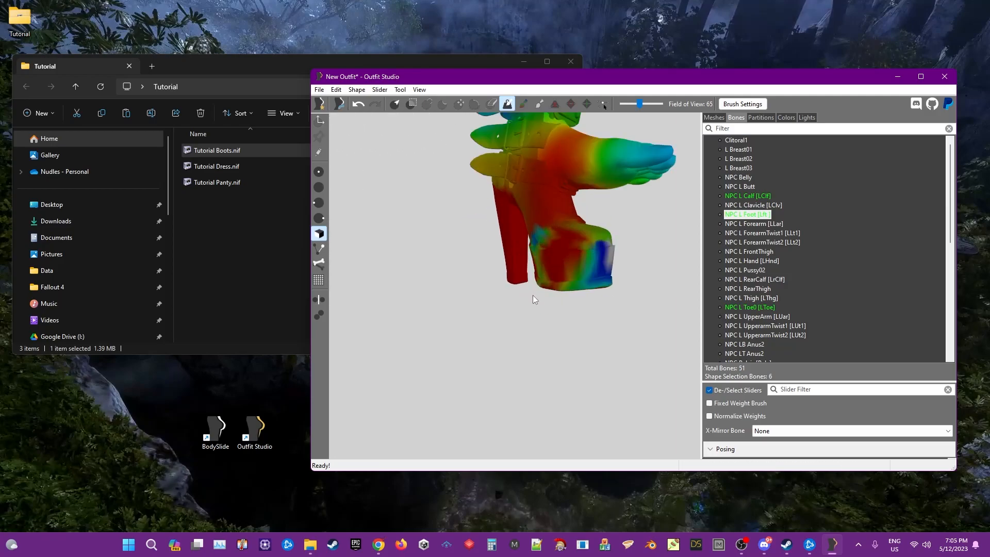
shift+drag(577, 233, 576, 242)
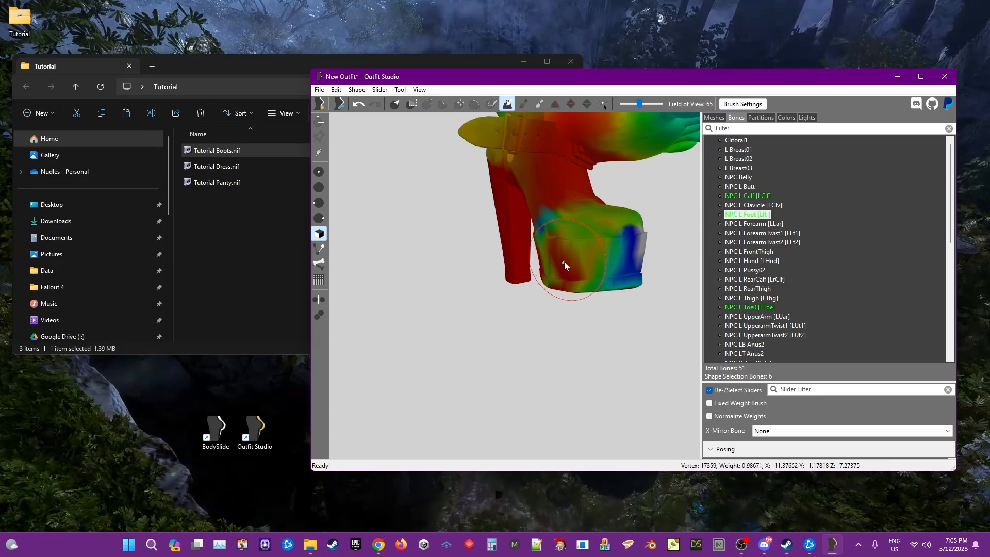
- Fill the remaining inner side and front of the left platform sole with full NPC L Foot weights
drag(554, 273, 546, 255)
right_drag(546, 254, 493, 219)
right_drag(540, 272, 584, 290)
drag(584, 290, 577, 271)
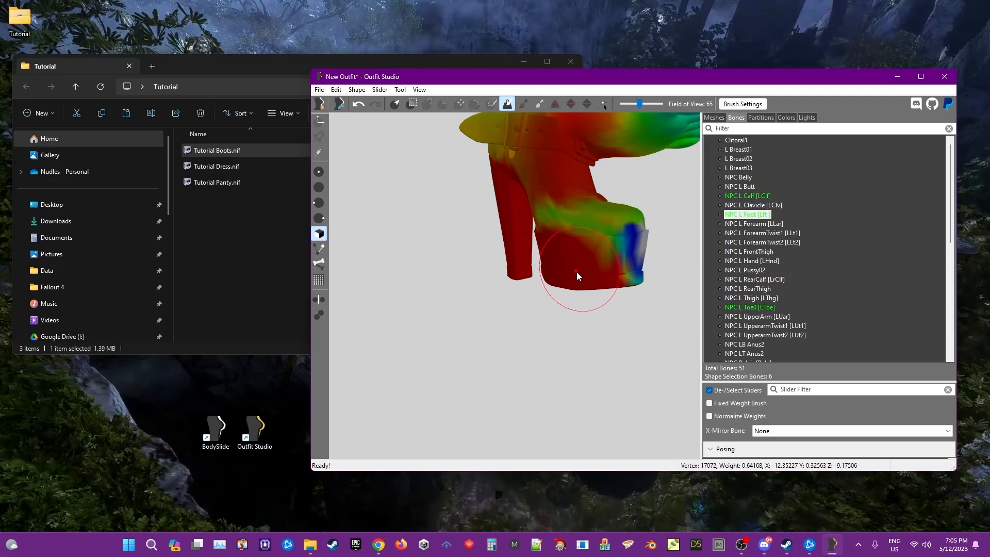
scroll(573, 273, up, 4)
mouse_move(562, 277)
right_down()
mouse_move(539, 305)
mouse_move(551, 308)
mouse_move(508, 302)
right_up()
mouse_move(509, 302)
mouse_down()
mouse_move(552, 288)
mouse_move(554, 281)
mouse_move(531, 273)
mouse_move(550, 299)
mouse_move(512, 286)
mouse_move(555, 266)
mouse_move(520, 269)
mouse_move(559, 259)
mouse_move(531, 294)
mouse_up()
mouse_move(531, 293)
right_down()
mouse_move(562, 309)
mouse_move(552, 274)
right_up()
mouse_move(552, 276)
mouse_down()
mouse_move(531, 281)
mouse_move(554, 288)
mouse_move(520, 281)
mouse_move(539, 280)
mouse_up()
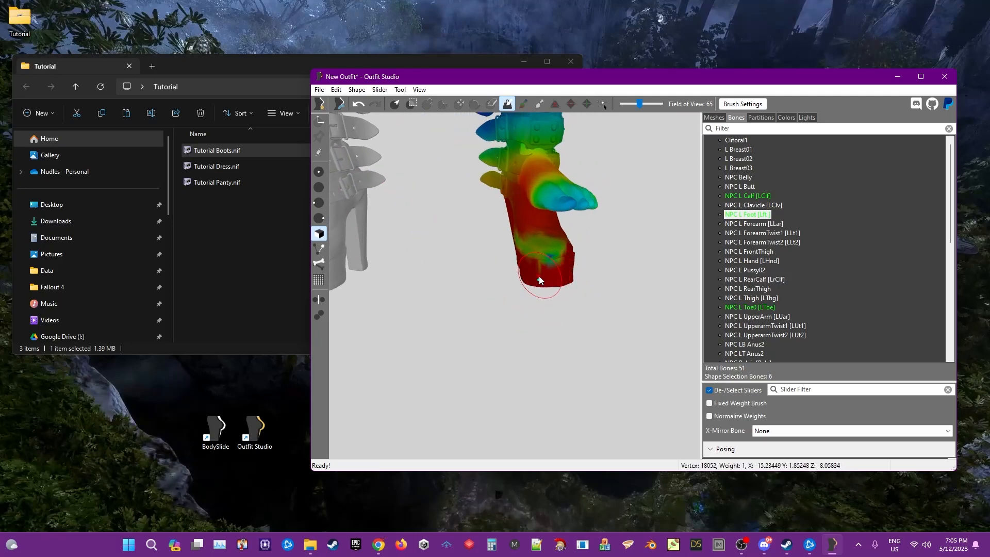
- Reduce the NPC L Foot weights on the toe area above the left platform and repaint the platform's front at full weight
scroll(547, 305, up, 3)
mouse_move(550, 298)
right_down()
mouse_move(490, 282)
mouse_move(494, 298)
right_up()
mouse_move(494, 302)
alt+mouse_down()
mouse_move(485, 304)
mouse_move(507, 307)
mouse_move(508, 338)
mouse_move(485, 337)
mouse_move(496, 335)
alt+mouse_up()
right_drag(495, 331, 546, 318)
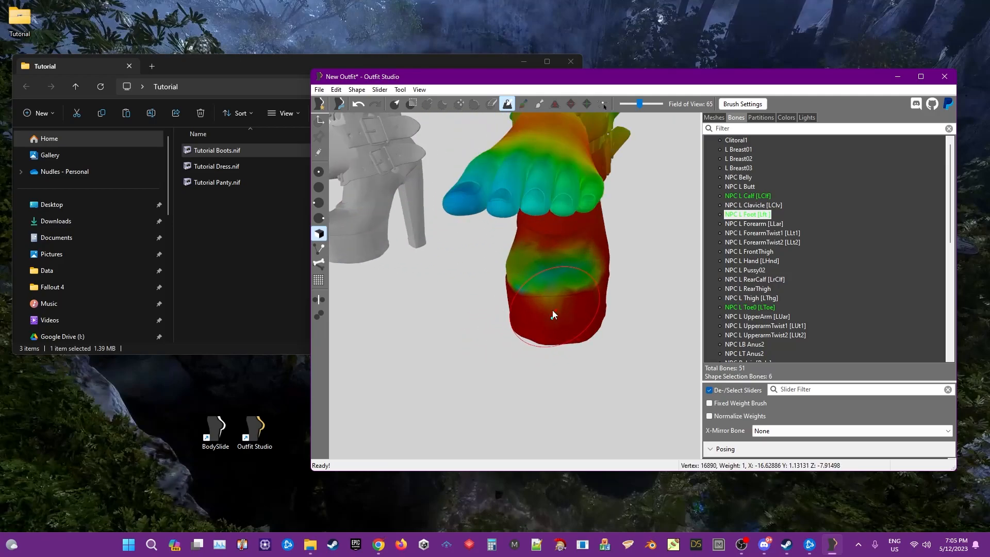
drag(554, 304, 554, 328)
mouse_move(549, 328)
right_down()
mouse_move(545, 338)
mouse_move(468, 332)
mouse_move(558, 348)
mouse_move(485, 343)
mouse_move(502, 333)
mouse_move(425, 310)
right_up()
scroll(433, 312, up, 8)
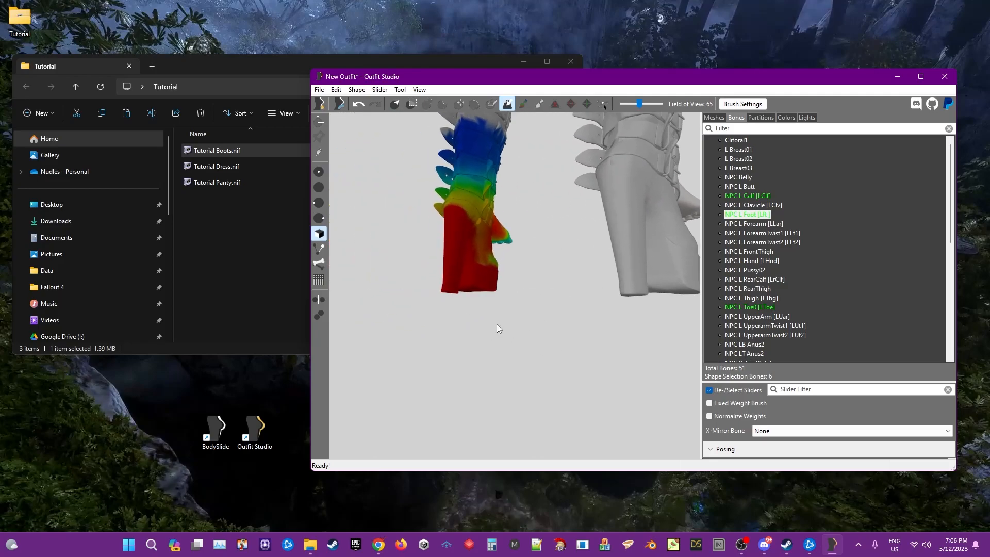
mouse_move(401, 293)
right_down()
mouse_move(442, 267)
mouse_move(490, 301)
mouse_move(574, 320)
mouse_move(444, 287)
mouse_move(572, 316)
right_up()
scroll(444, 266, down, 5)
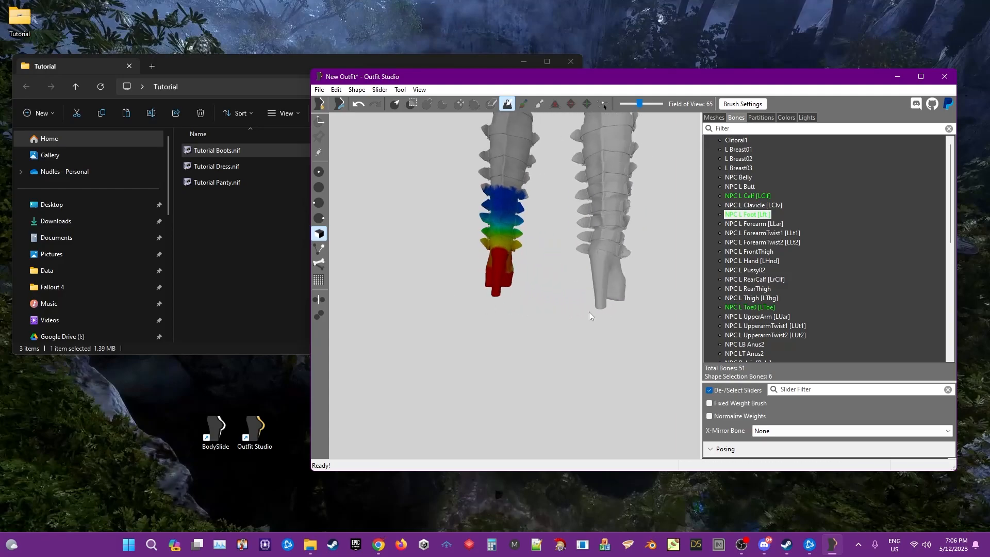
- Erase the NPC R Calf bone's weights from the right boot's heel
scroll(791, 278, down, 4)
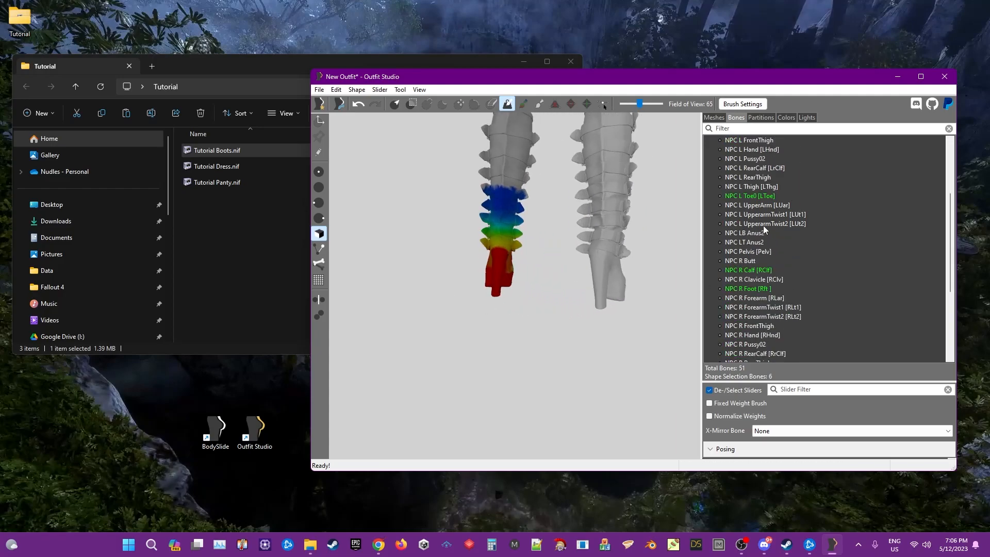
click(762, 270)
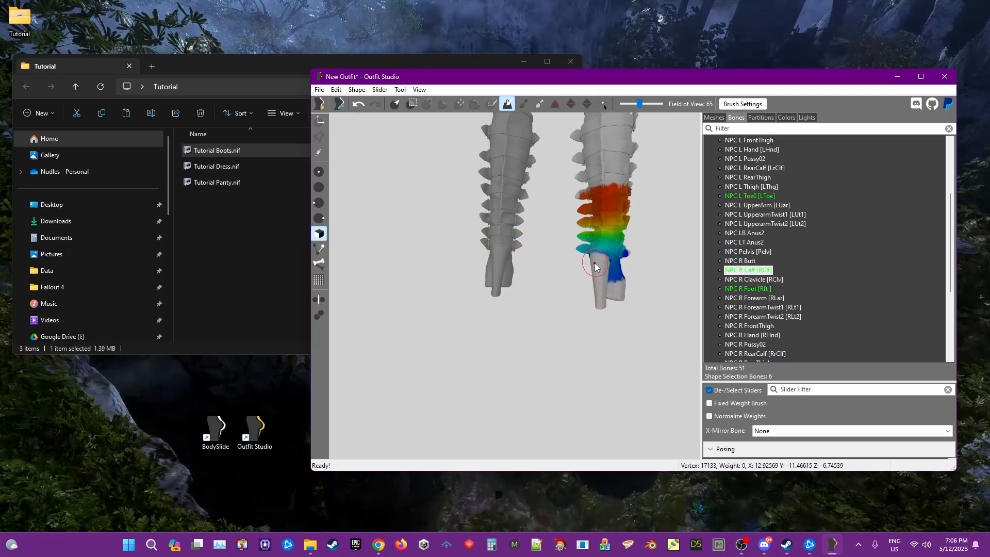
scroll(608, 309, up, 3)
mouse_move(595, 277)
right_down()
mouse_move(401, 228)
mouse_move(450, 258)
right_up()
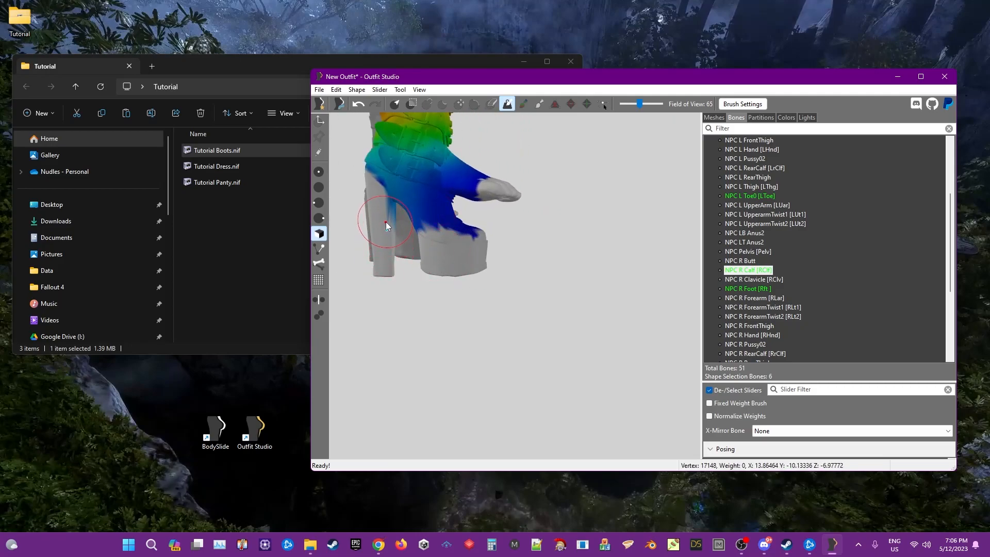
mouse_move(382, 230)
right_down()
mouse_move(373, 285)
mouse_move(392, 283)
mouse_move(397, 254)
mouse_move(586, 271)
mouse_move(425, 295)
mouse_move(450, 292)
right_up()
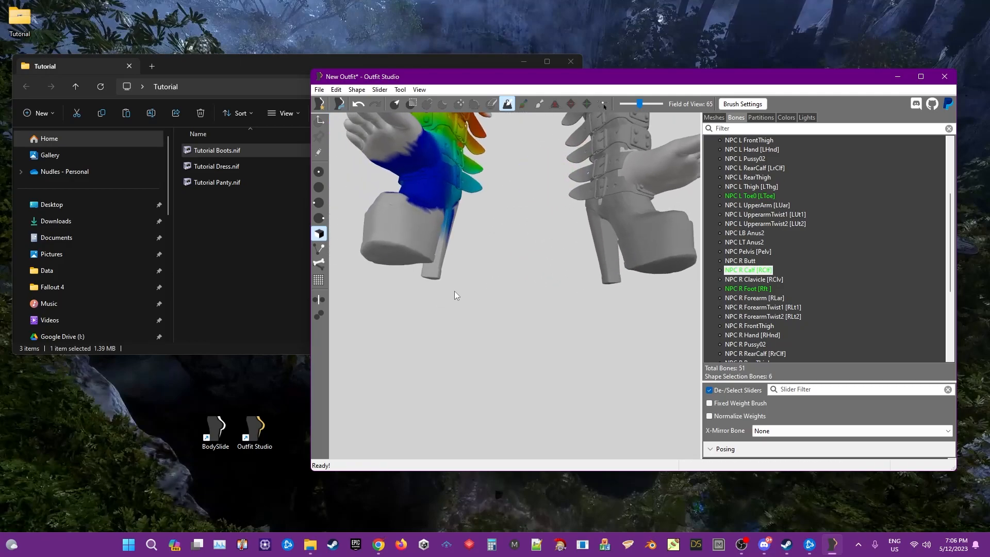
scroll(450, 252, up, 3)
middle_drag(451, 253, 557, 304)
right_drag(497, 280, 571, 295)
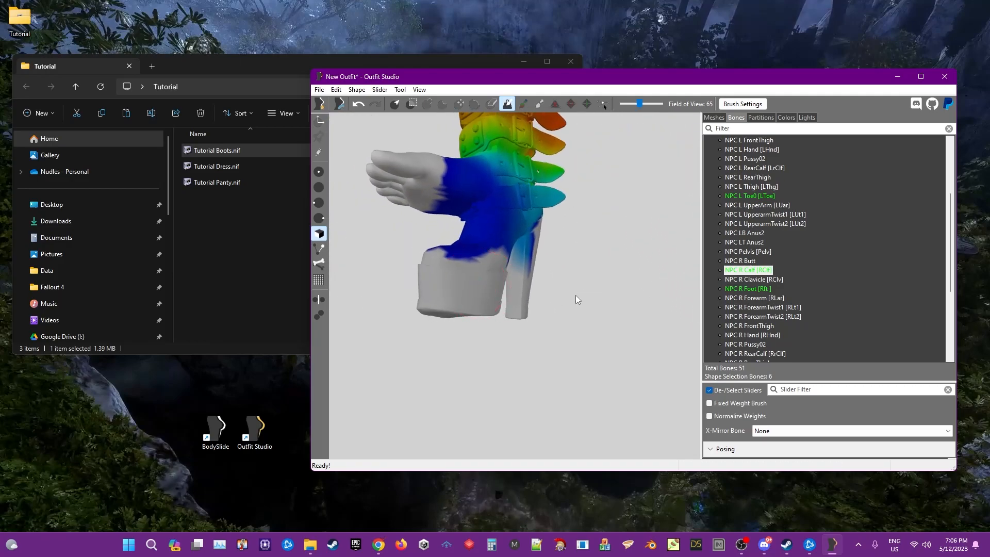
scroll(569, 278, up, 3)
middle_drag(567, 259, 526, 261)
right_drag(436, 270, 525, 286)
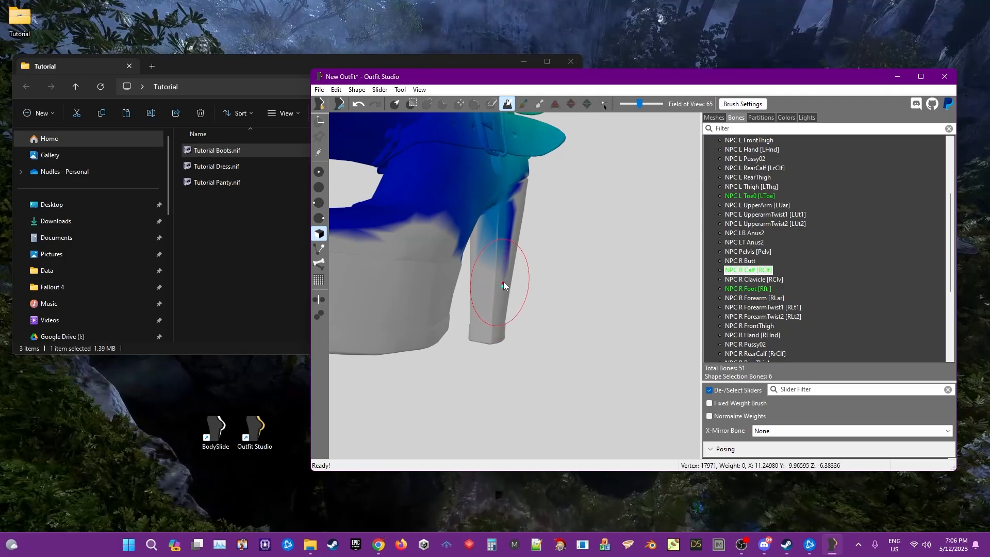
mouse_move(510, 248)
right_down()
mouse_move(527, 286)
mouse_move(567, 312)
mouse_move(527, 316)
mouse_move(570, 314)
mouse_move(537, 308)
mouse_move(557, 305)
right_up()
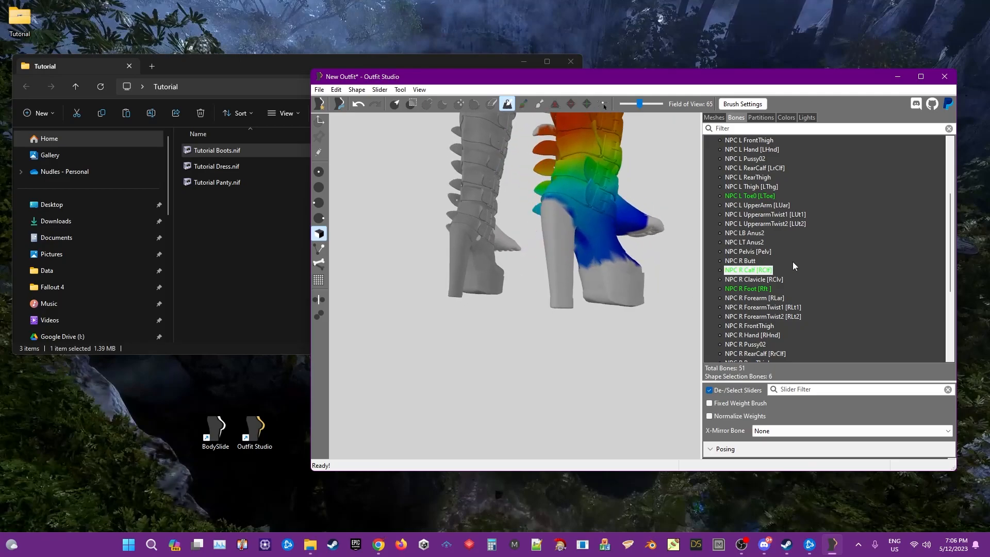
- Paint full NPC R Foot bone weights over the whole heel of the right boot
click(765, 288)
right_drag(681, 312, 586, 313)
drag(635, 304, 633, 265)
mouse_move(623, 239)
right_down()
mouse_move(615, 266)
mouse_move(533, 267)
mouse_move(481, 291)
right_up()
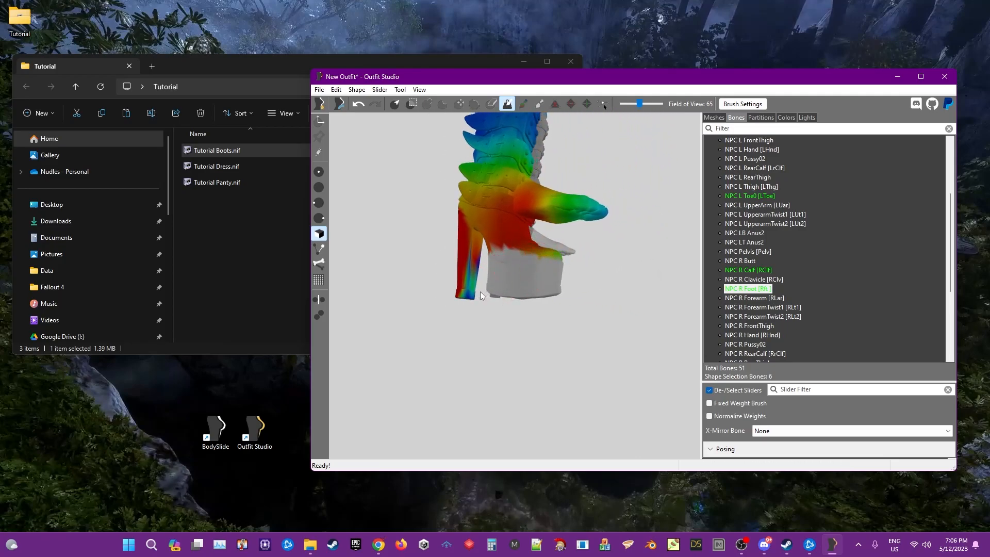
drag(463, 294, 465, 268)
mouse_move(465, 263)
right_down()
mouse_move(413, 267)
mouse_move(583, 301)
right_up()
scroll(583, 301, up, 4)
drag(484, 295, 481, 249)
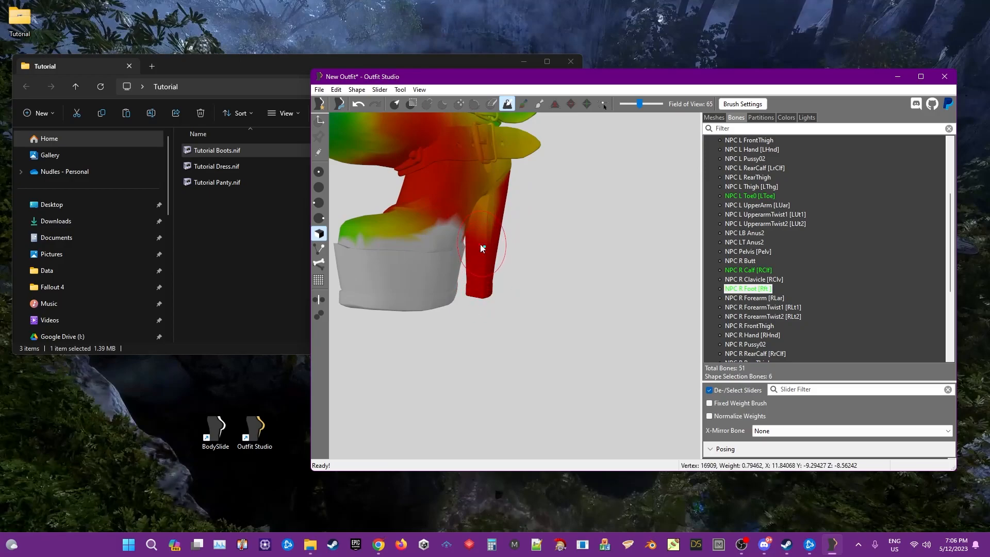
right_drag(431, 264, 536, 315)
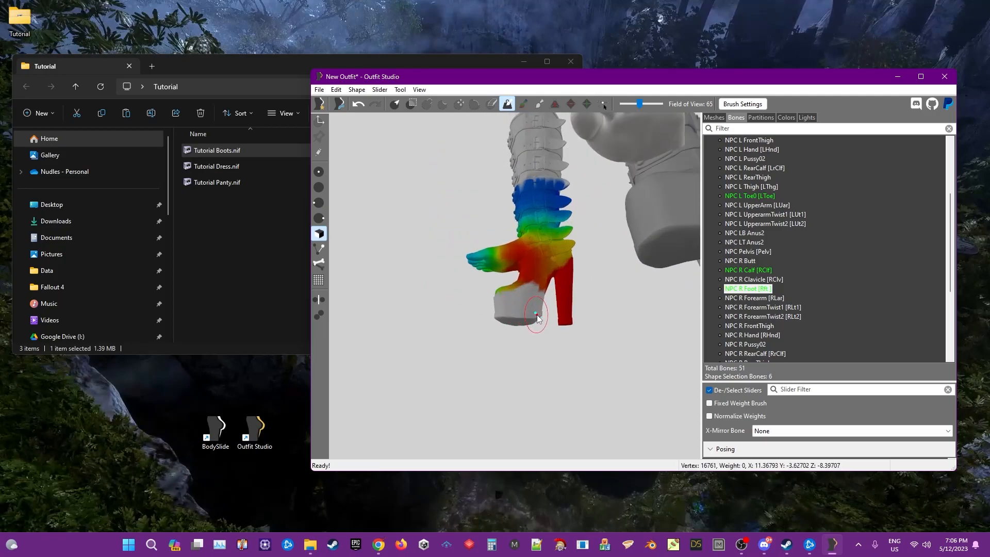
- Paint NPC R Foot weights over the right boot's entire platform sole, with the brush size set to 0.1520
drag(537, 314, 512, 308)
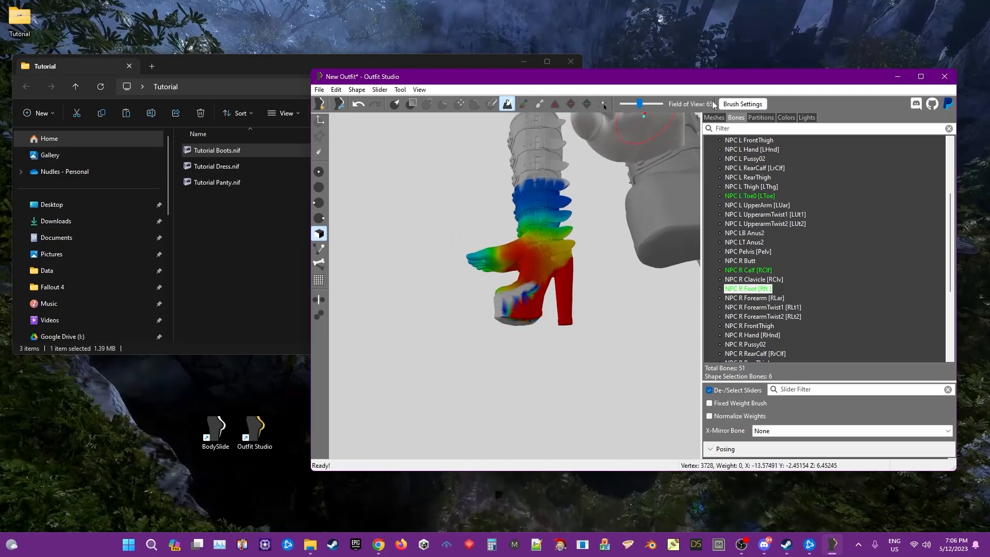
click(741, 104)
drag(773, 119, 777, 124)
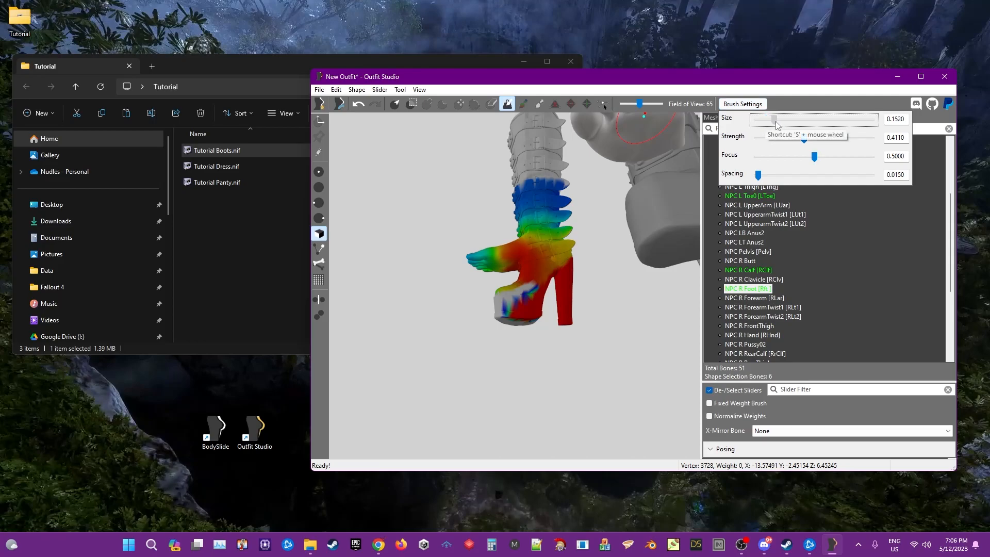
mouse_move(523, 322)
mouse_down()
mouse_move(529, 314)
mouse_move(510, 313)
mouse_up()
mouse_move(531, 302)
right_down()
mouse_move(537, 328)
mouse_move(591, 356)
mouse_move(536, 339)
mouse_move(570, 264)
right_up()
mouse_move(570, 265)
mouse_down()
mouse_move(550, 255)
mouse_move(601, 269)
mouse_up()
right_drag(601, 269, 550, 270)
mouse_move(474, 261)
mouse_down()
mouse_move(505, 232)
mouse_move(500, 245)
mouse_move(491, 233)
mouse_move(487, 251)
mouse_up()
mouse_move(487, 252)
right_down()
mouse_move(493, 308)
mouse_move(483, 278)
right_up()
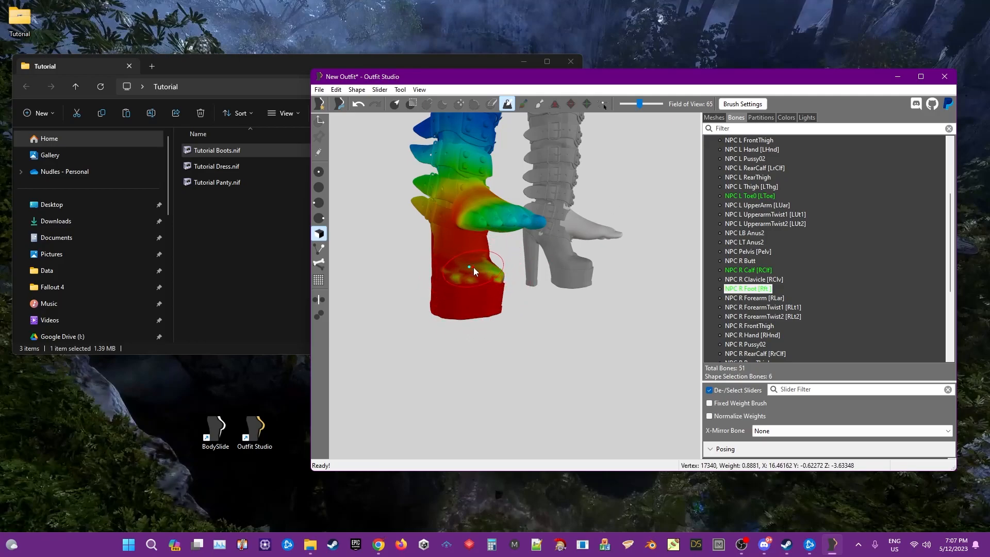
- Reduce the NPC R Foot weights on the toe area above the right platform and return to the list of meshes
mouse_move(471, 270)
alt+mouse_down()
mouse_move(488, 269)
mouse_move(490, 301)
mouse_move(465, 311)
mouse_move(492, 305)
mouse_move(493, 319)
mouse_move(497, 308)
mouse_move(488, 307)
alt+mouse_up()
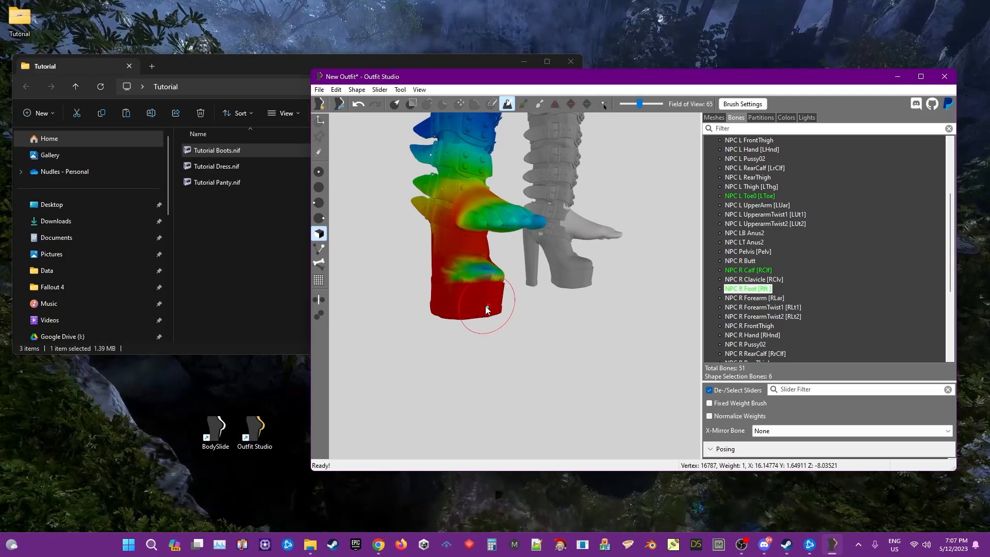
right_drag(453, 298, 620, 317)
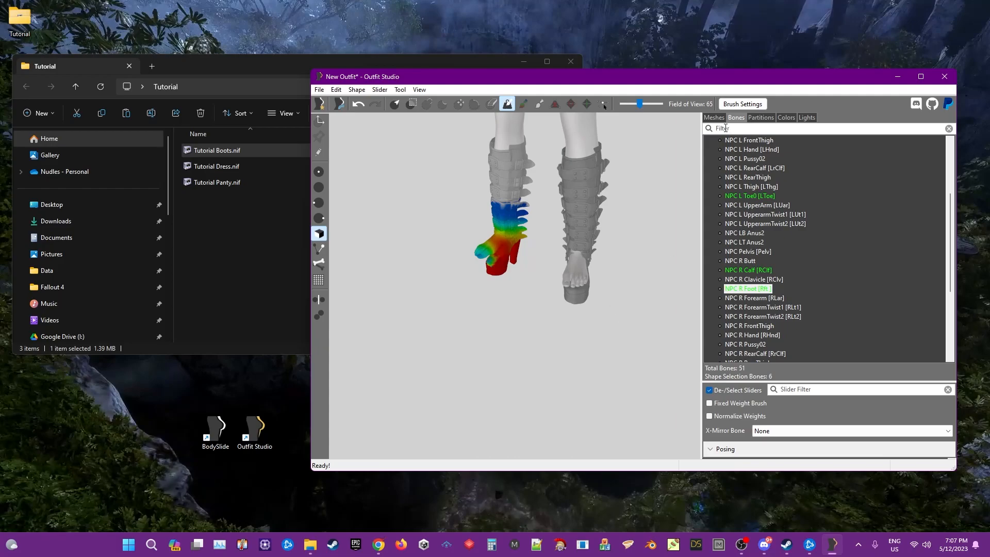
right_drag(682, 180, 604, 255)
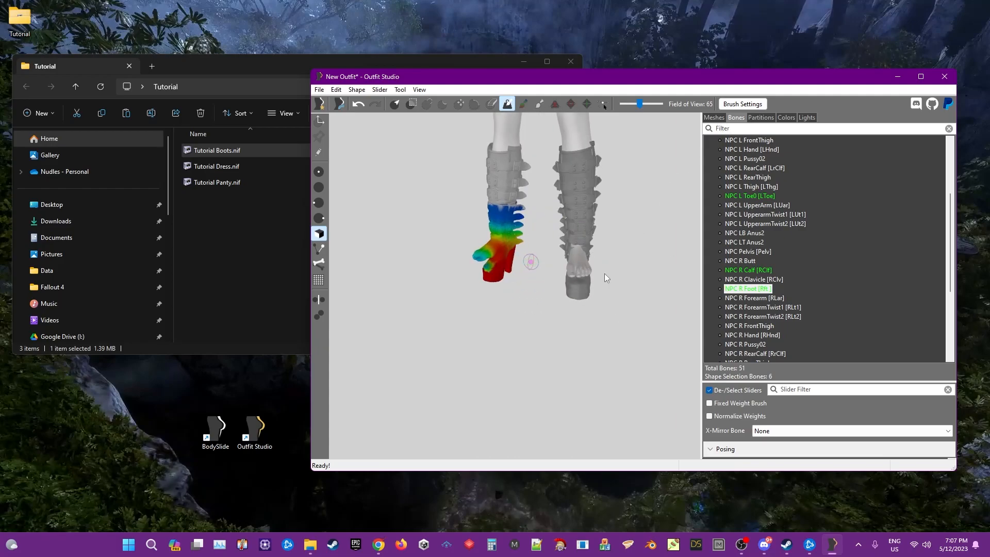
click(714, 117)
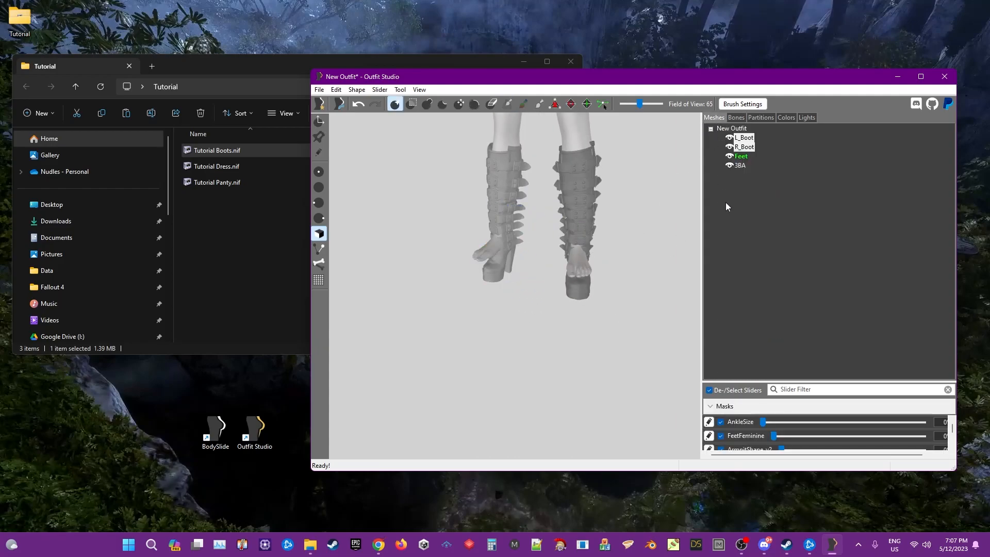
- Mask the weighted vertices of L_Boot and R_Boot while Feet is the reference
right_click(746, 142)
click(798, 341)
right_drag(639, 304, 579, 225)
right_drag(548, 177, 566, 273)
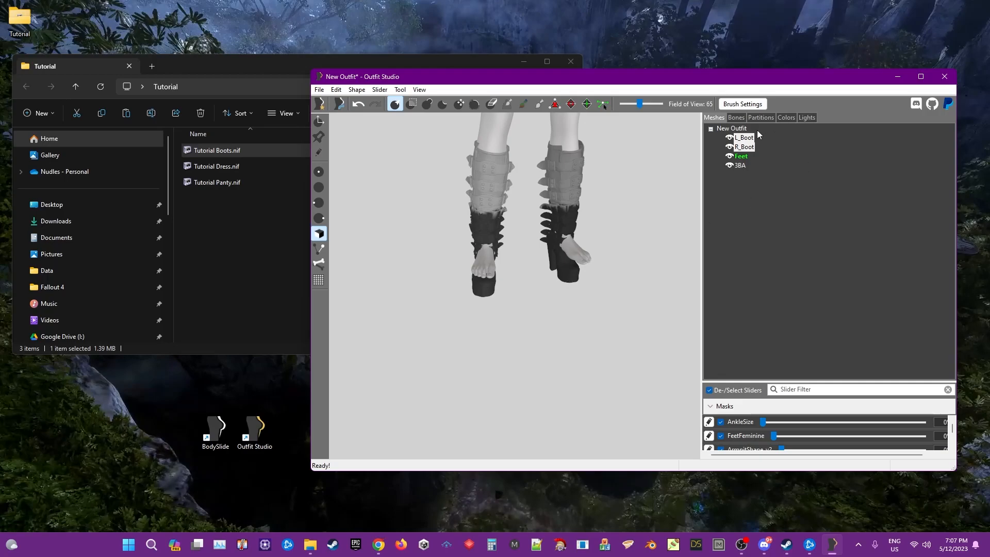
- Remove the reference status from the Feet mesh and set the 3BA body as the reference
click(742, 158)
right_click(742, 159)
click(777, 265)
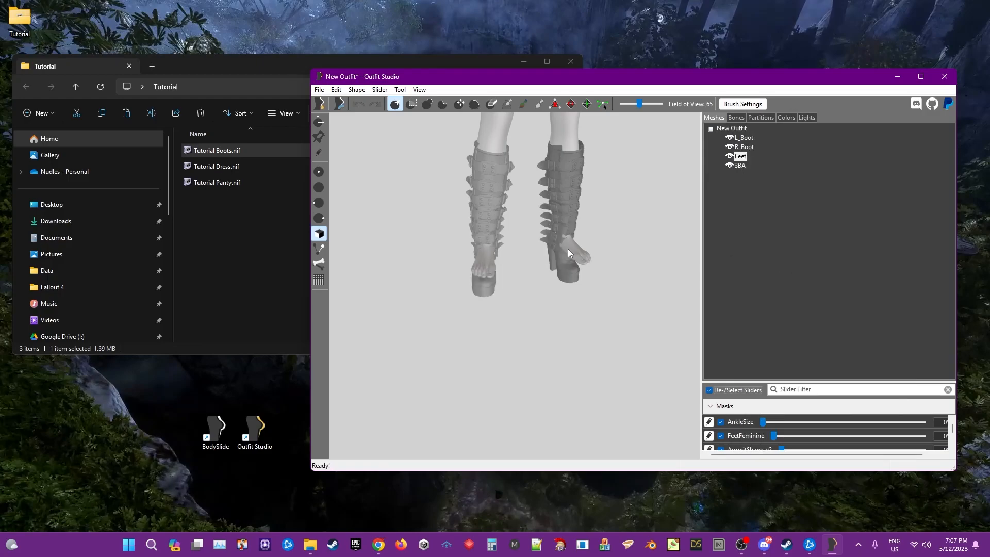
right_click(739, 166)
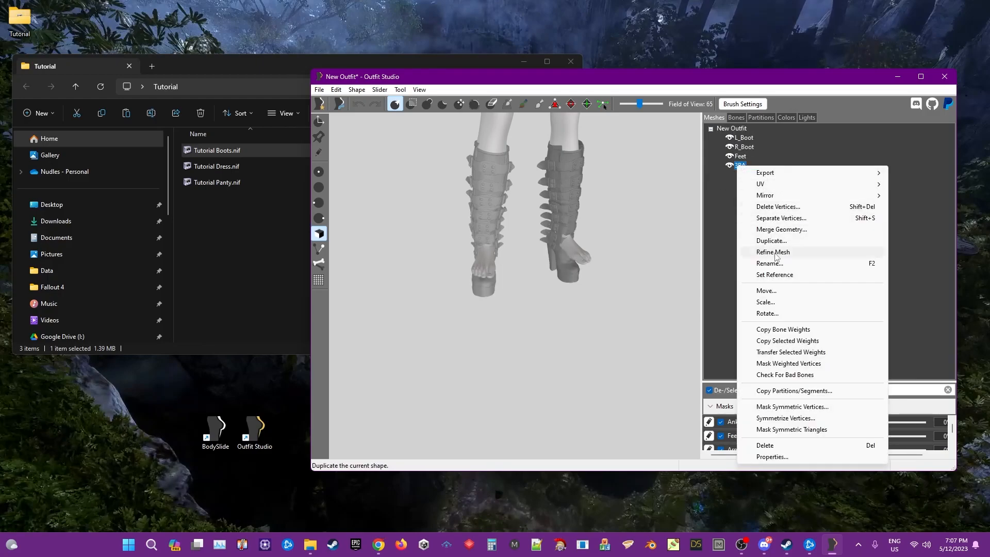
click(789, 273)
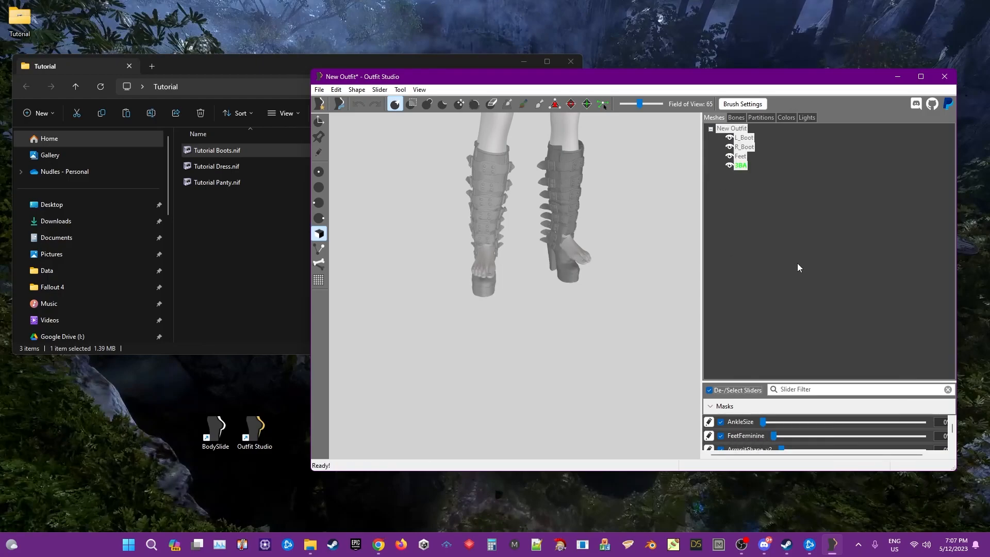
- Mask both boots' weighted vertices and copy bone weights from 3BA to the rest, with search radius 5 and max vertex targets 4
click(747, 147)
ctrl+click(747, 139)
right_click(748, 145)
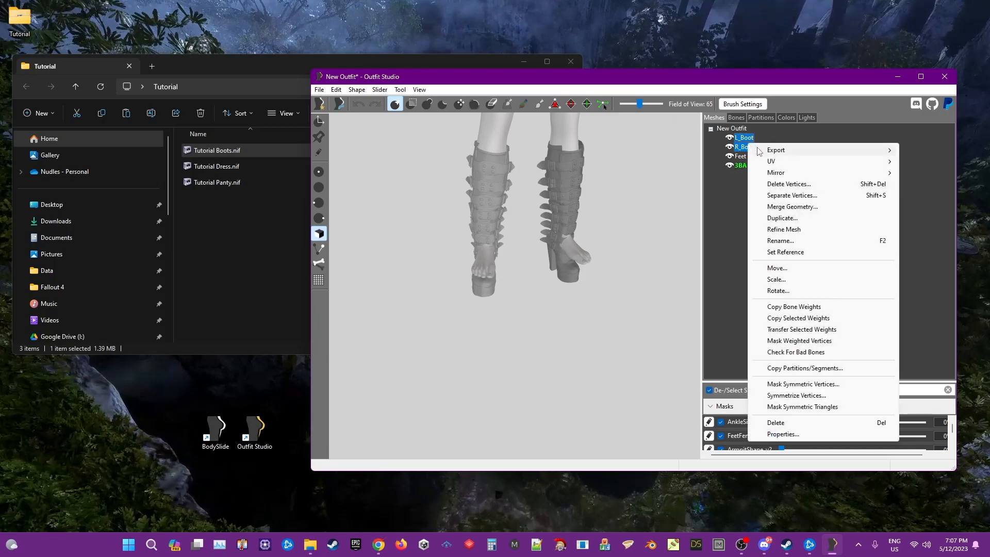
click(808, 340)
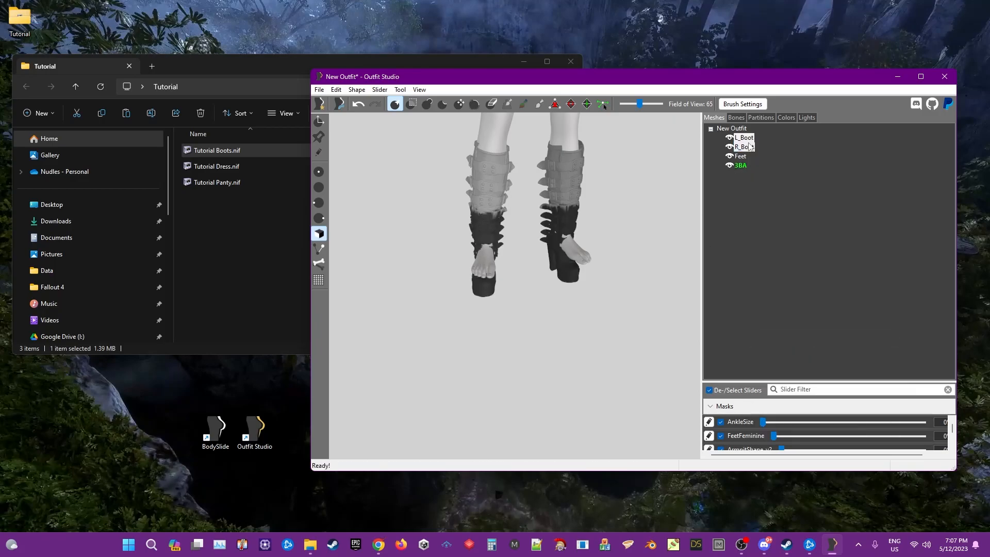
right_click(747, 145)
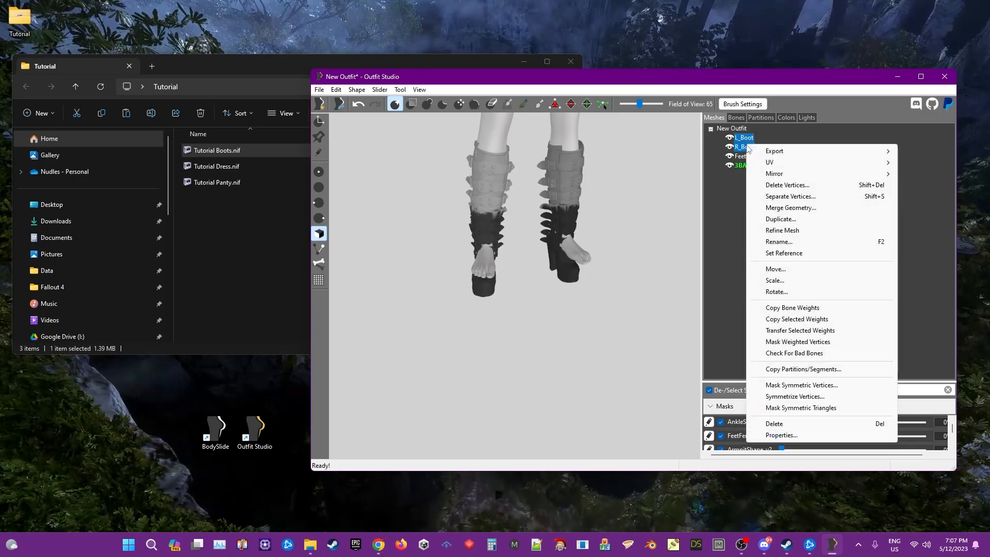
click(809, 308)
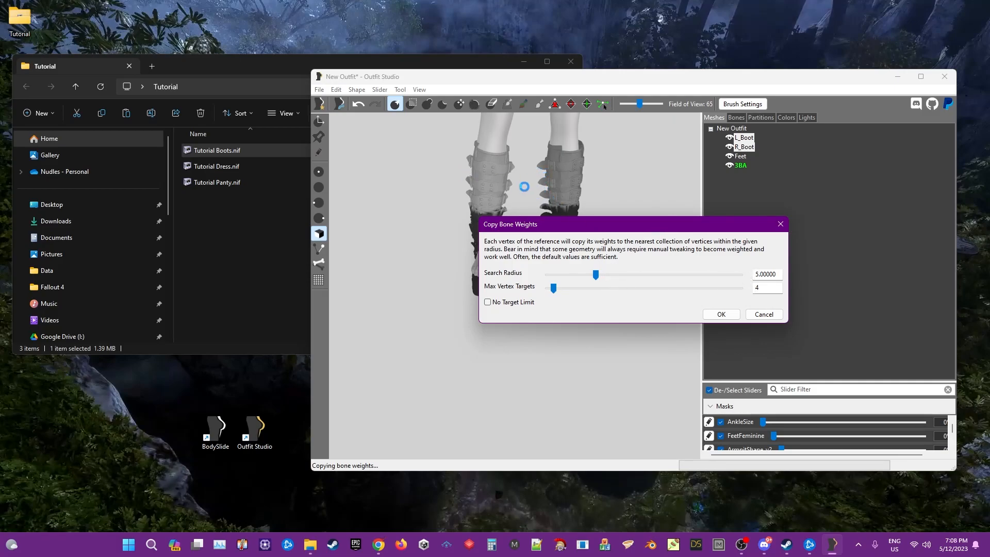
click(728, 314)
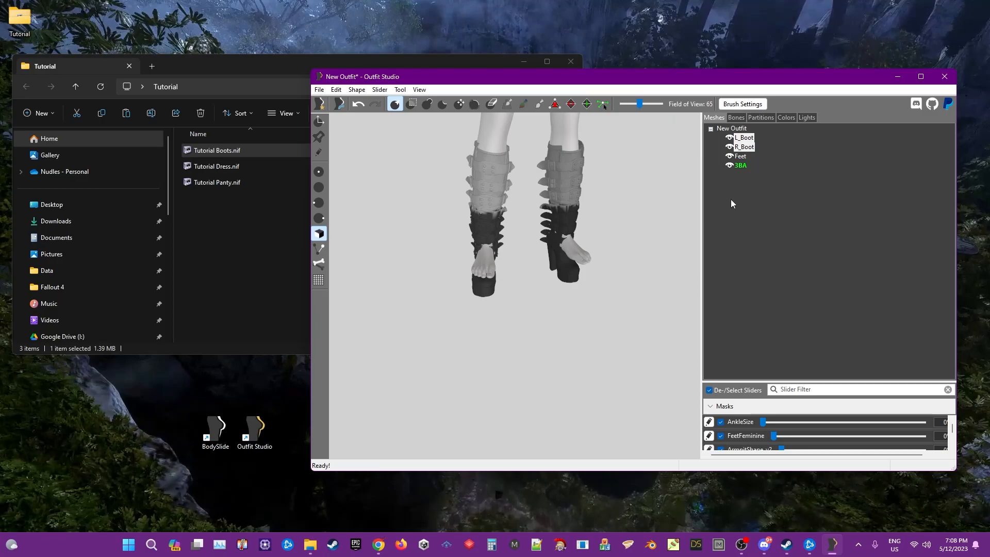
- Mask the weighted vertices of L_Boot and R_Boot again to check coverage, and clear the mask
right_click(744, 143)
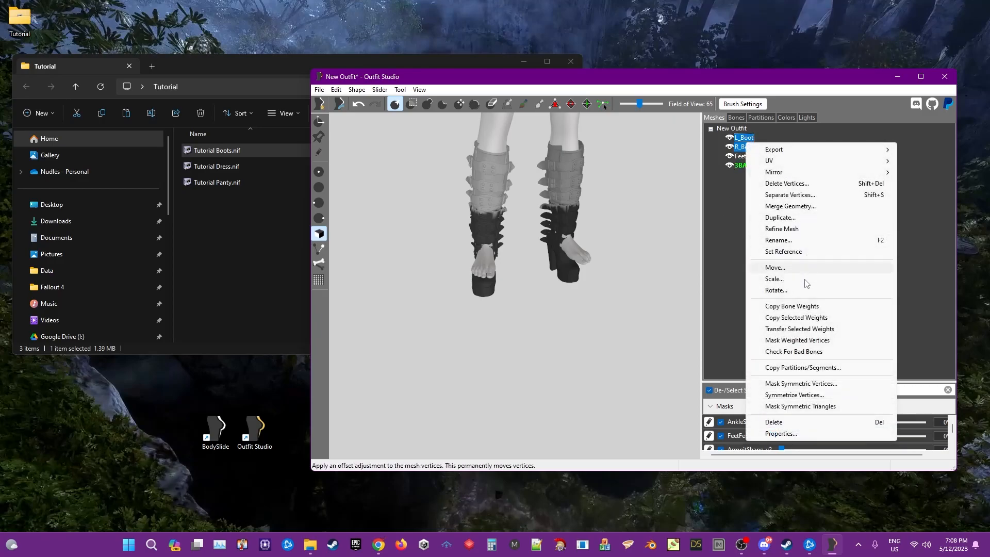
click(796, 340)
mouse_move(577, 283)
right_down()
mouse_move(407, 282)
mouse_move(427, 260)
mouse_move(564, 272)
mouse_move(545, 291)
right_up()
key(ctrl+a)
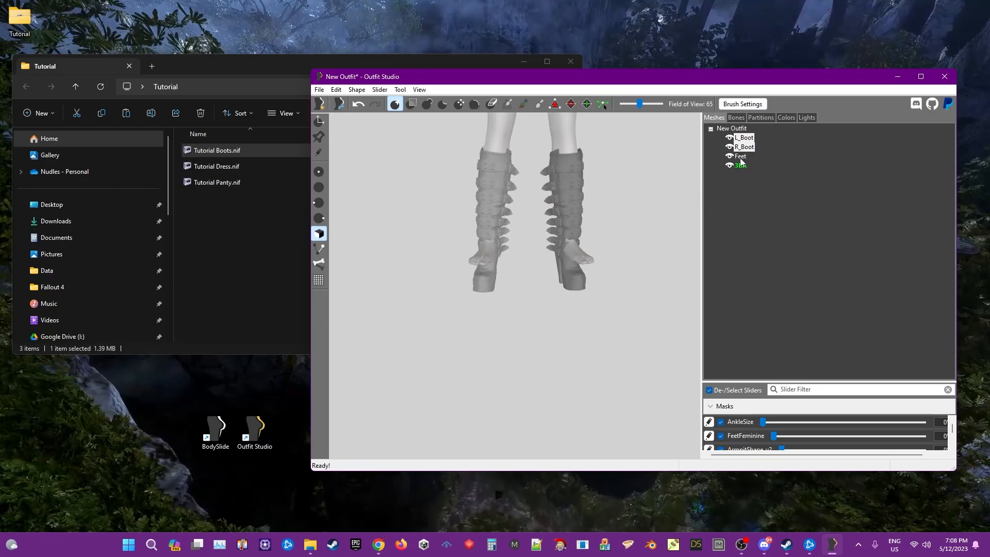
- Conform all meshes to the 3BA sliders with search radius 10 and max vertex targets 10, and set the base shape
scroll(744, 424, down, 3)
click(380, 90)
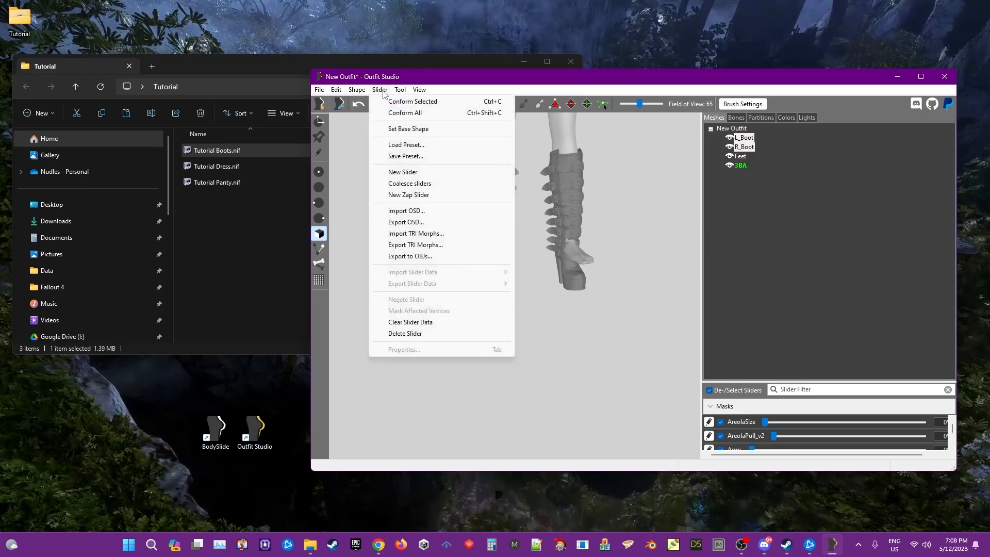
click(413, 113)
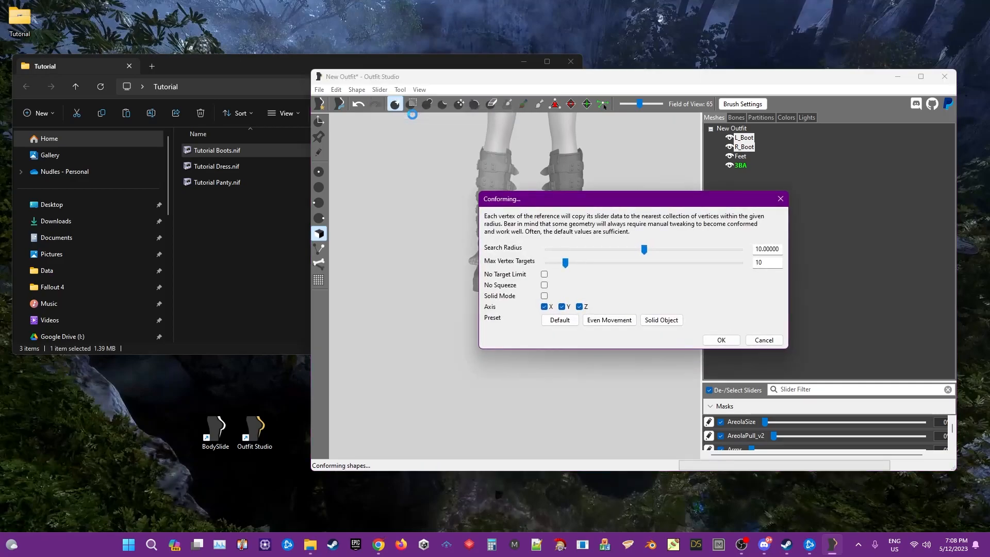
click(720, 339)
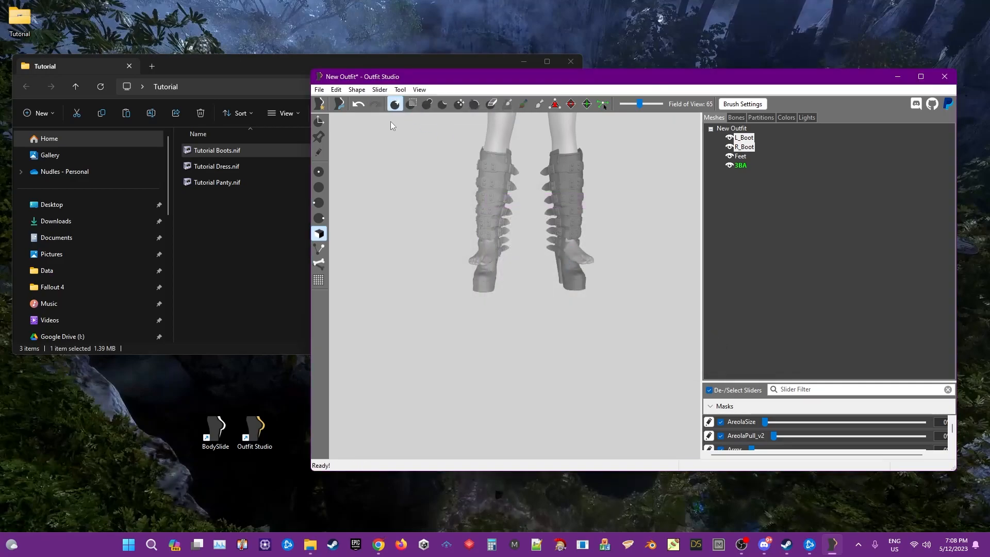
click(380, 90)
click(407, 127)
- Delete all vertices of the Feet mesh from the outfit
right_drag(572, 226, 639, 277)
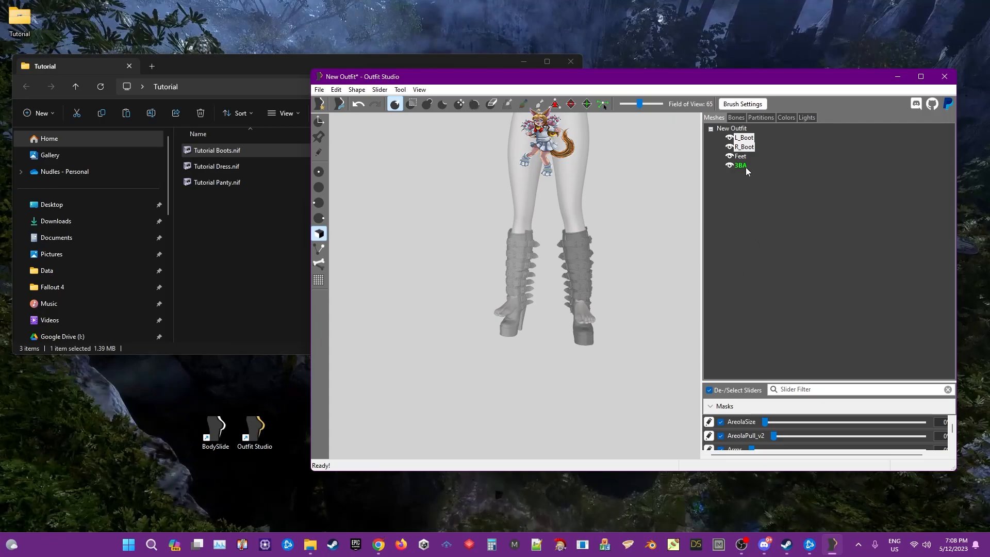
right_drag(582, 327, 552, 322)
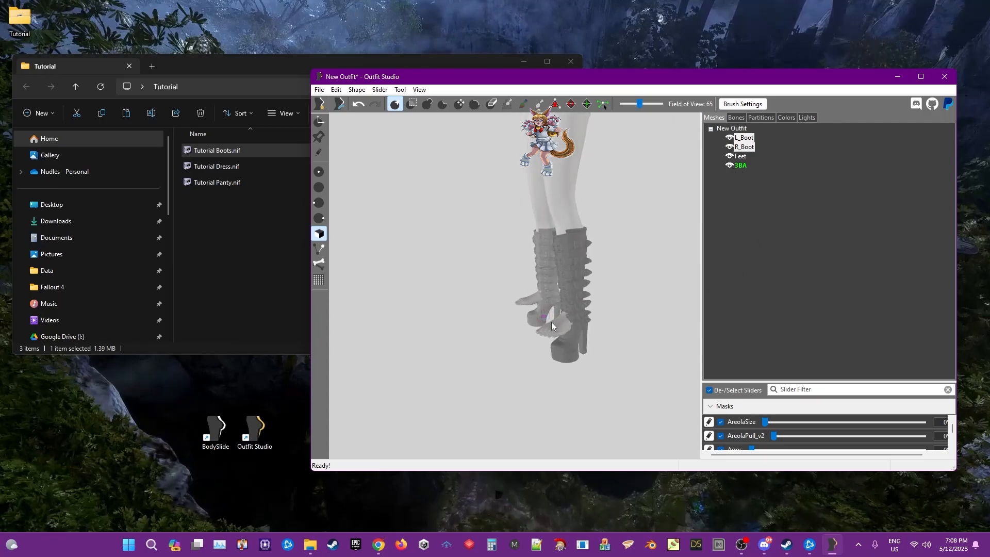
right_click(741, 156)
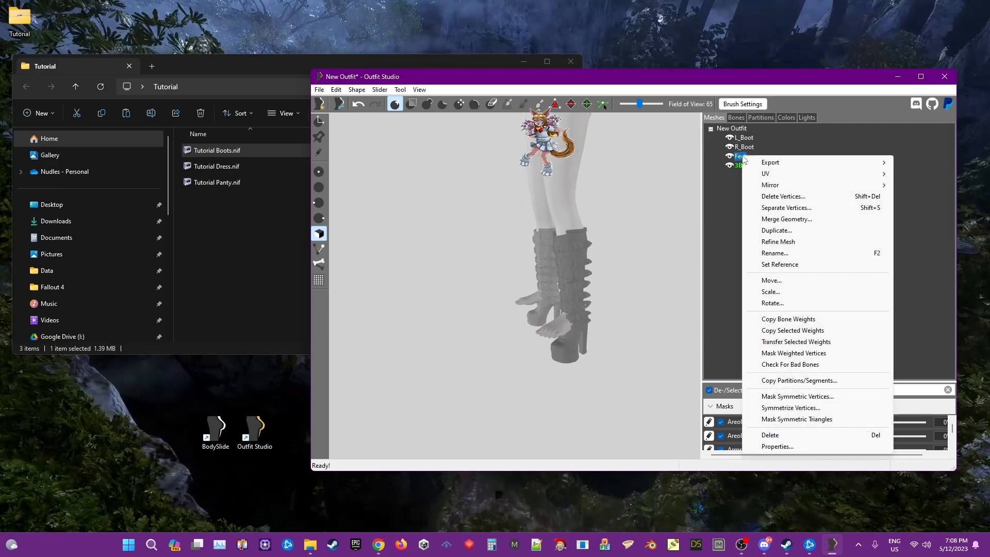
click(783, 197)
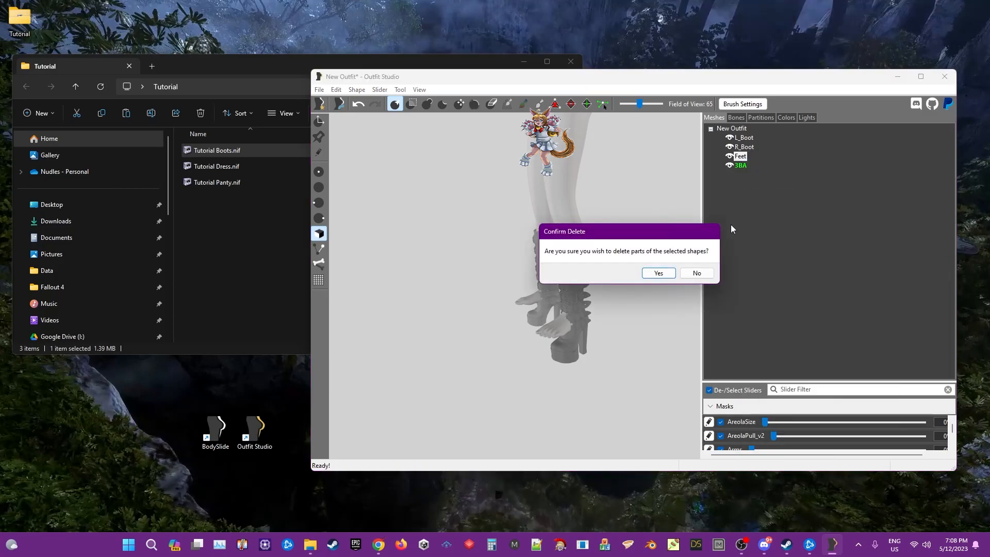
click(659, 275)
- Remove the reference status from the 3BA body and delete all of its vertices from the outfit
right_click(743, 157)
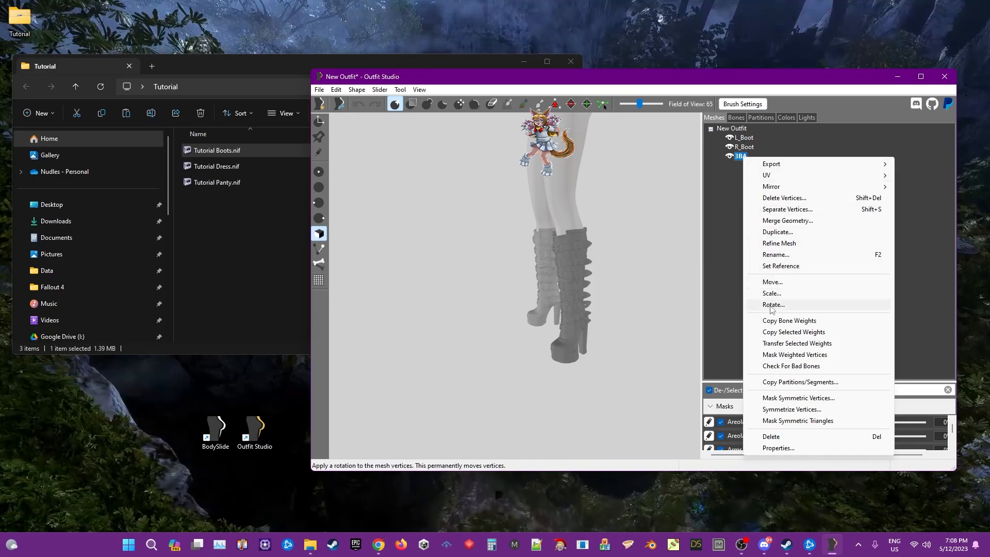
click(776, 265)
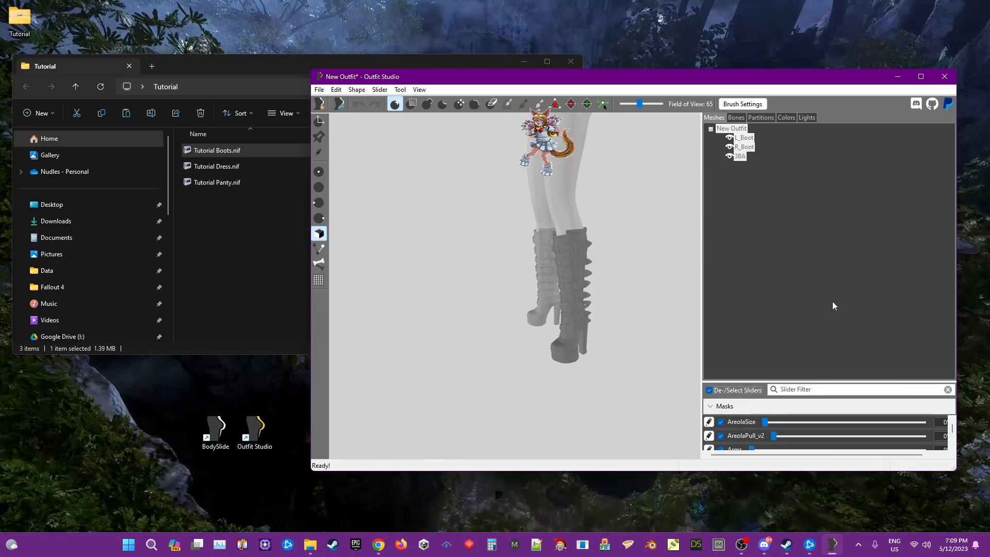
right_click(740, 159)
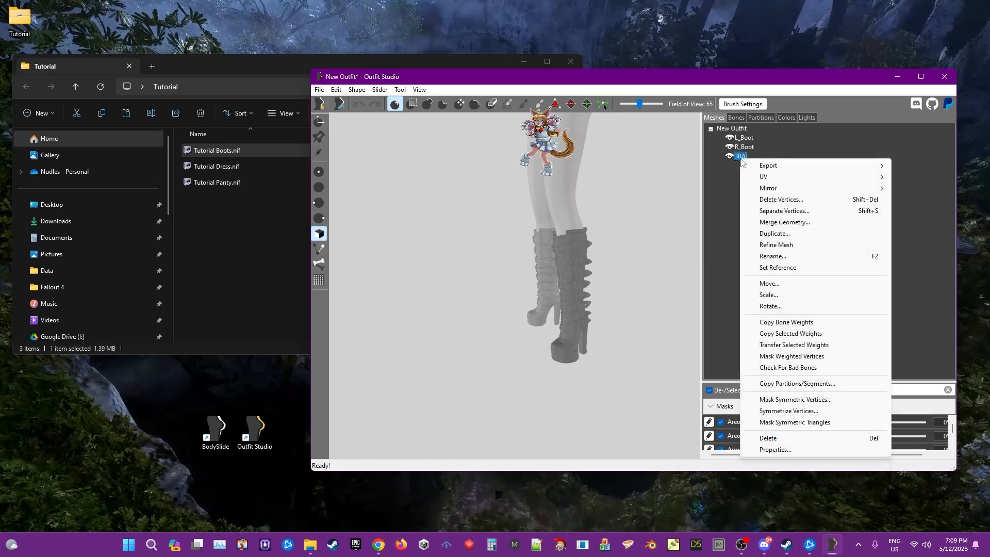
click(780, 200)
click(647, 274)
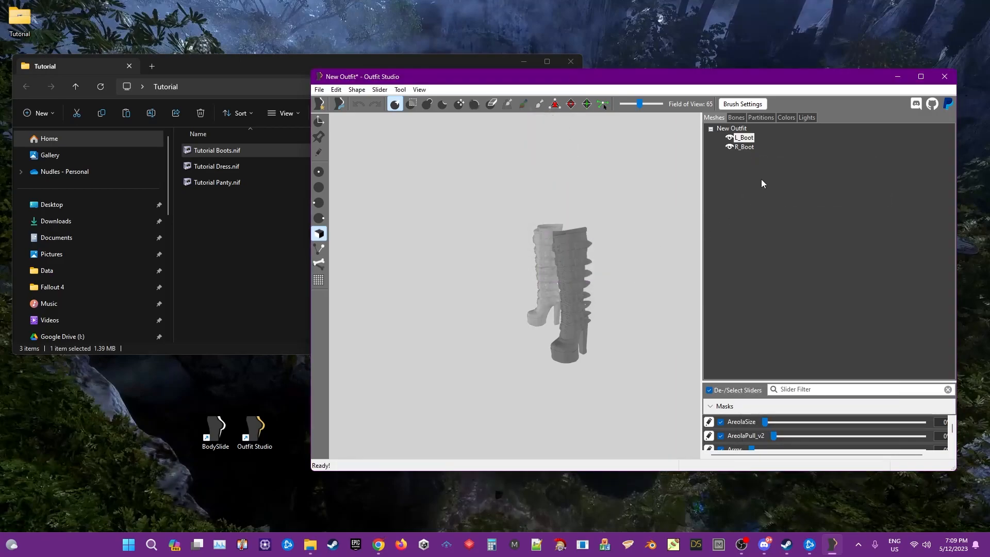
- Change the L_Boot partition type to 37 SBP_37_FEET and apply it
click(762, 118)
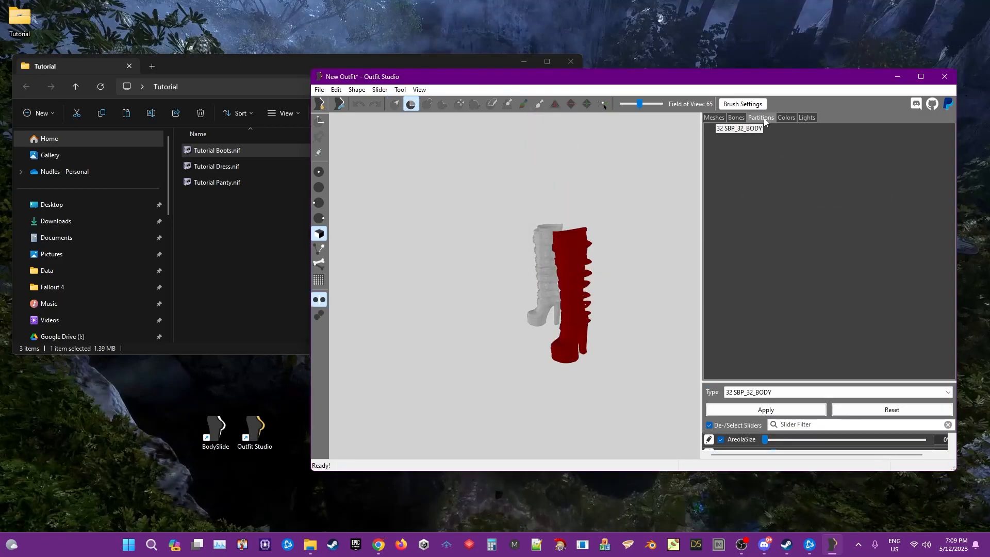
click(768, 392)
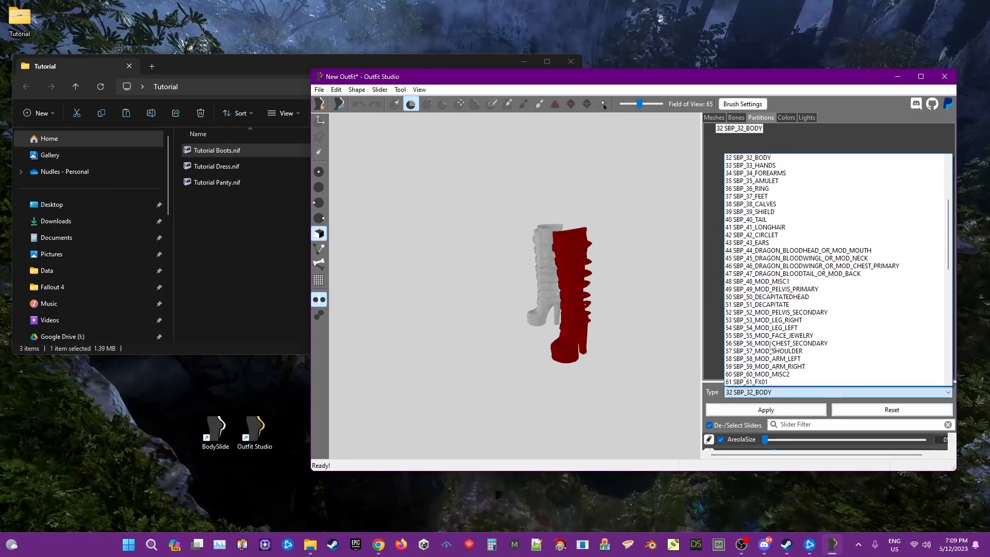
click(767, 196)
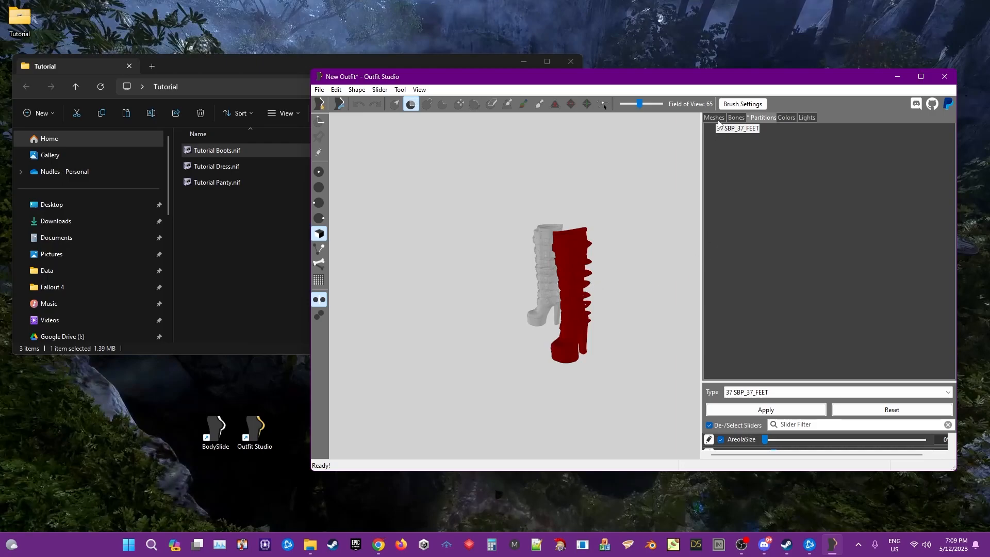
click(733, 413)
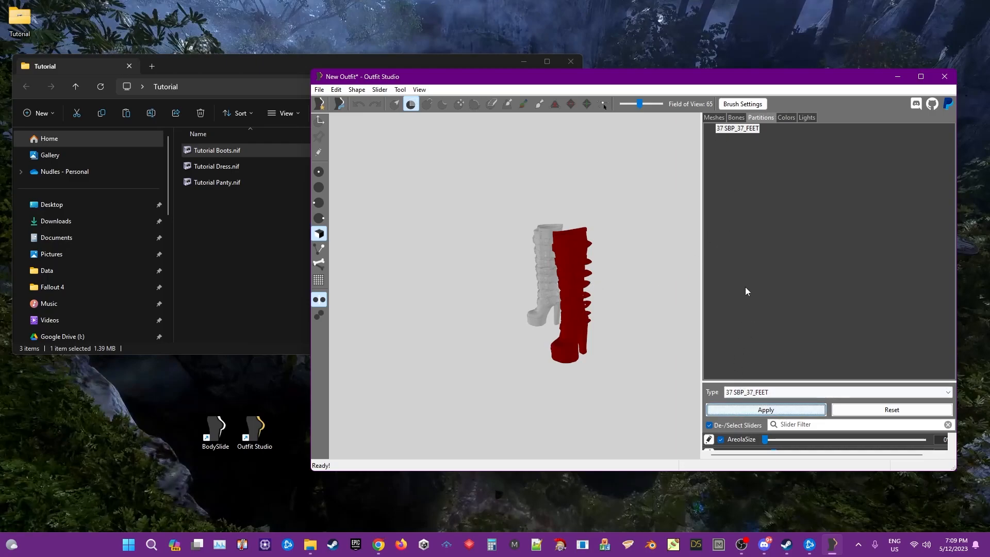
- Select R_Boot and change its partition type to 37 SBP_37_FEET, applying the change
click(713, 118)
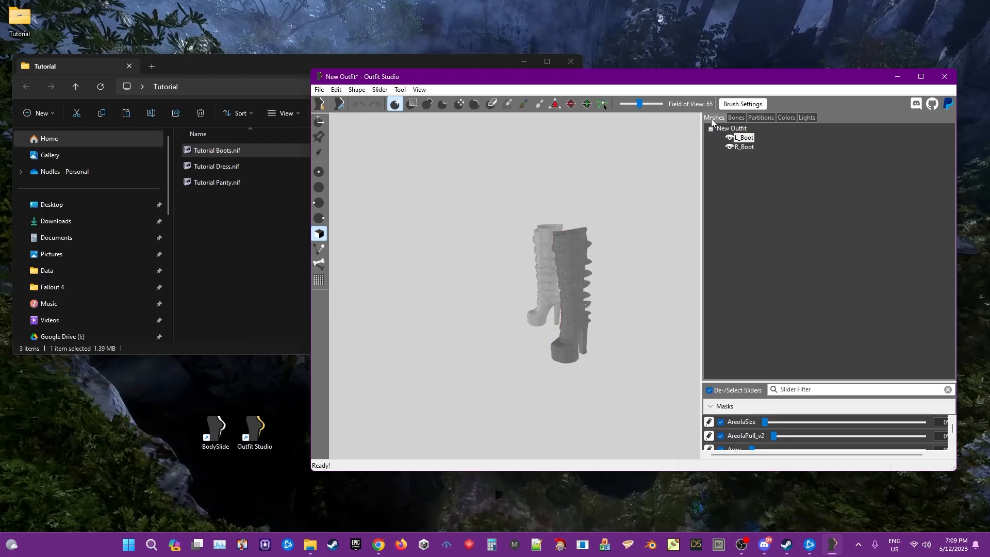
click(764, 119)
click(758, 392)
key(Down)
key(Down)
key(Down)
key(Down)
key(Down)
key(Return)
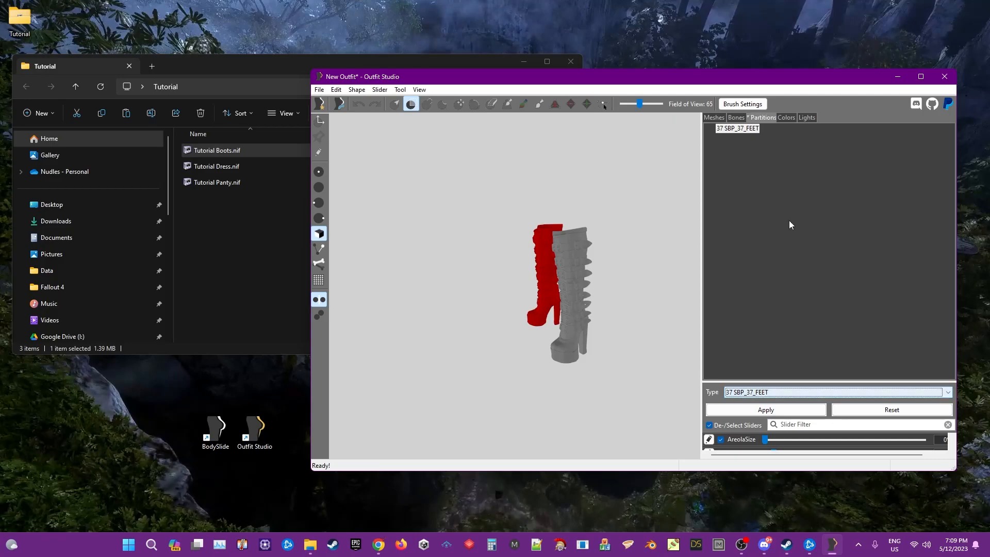
click(765, 409)
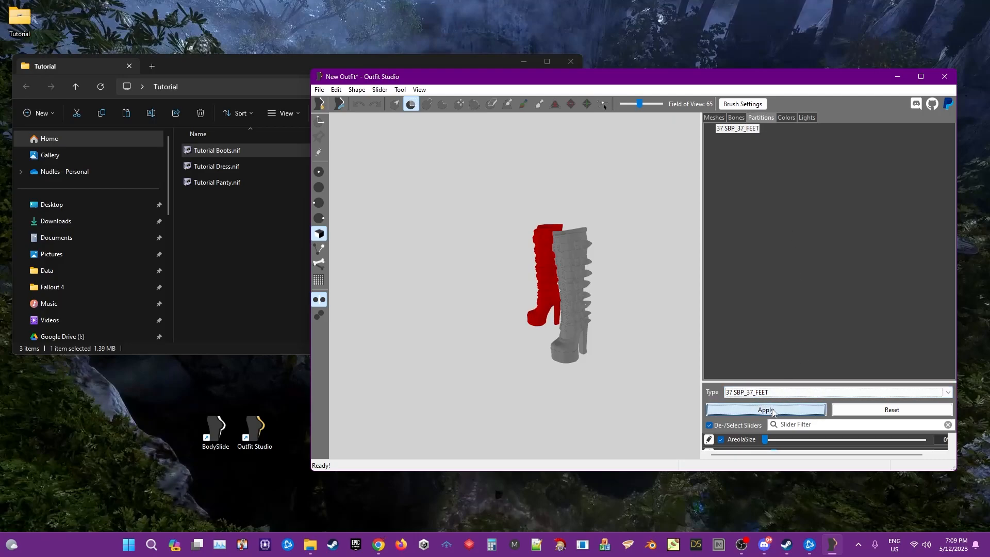
click(715, 118)
- Show the boots' textures and the floor grid to examine the pair and its height relative to the ground
right_drag(663, 163, 457, 298)
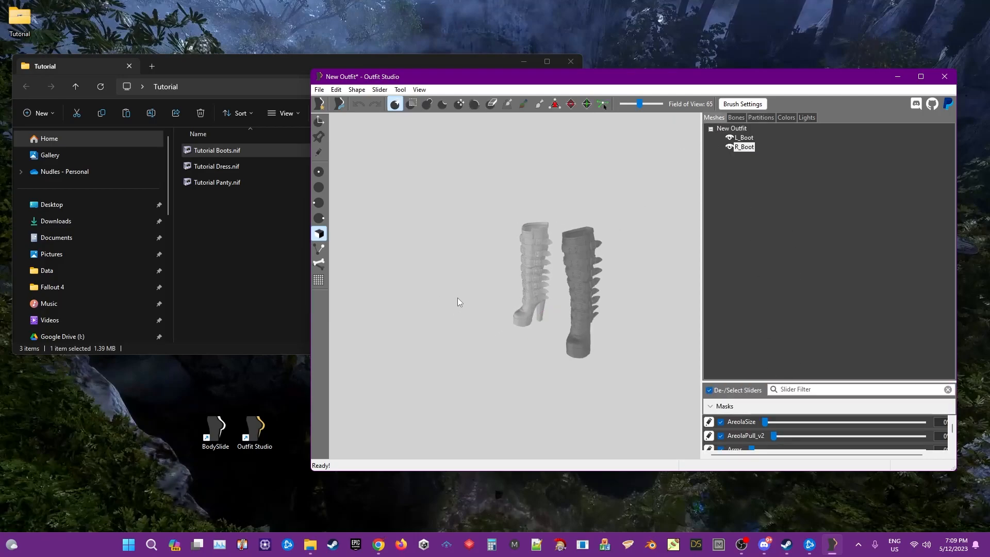
key(t)
right_drag(514, 322, 472, 305)
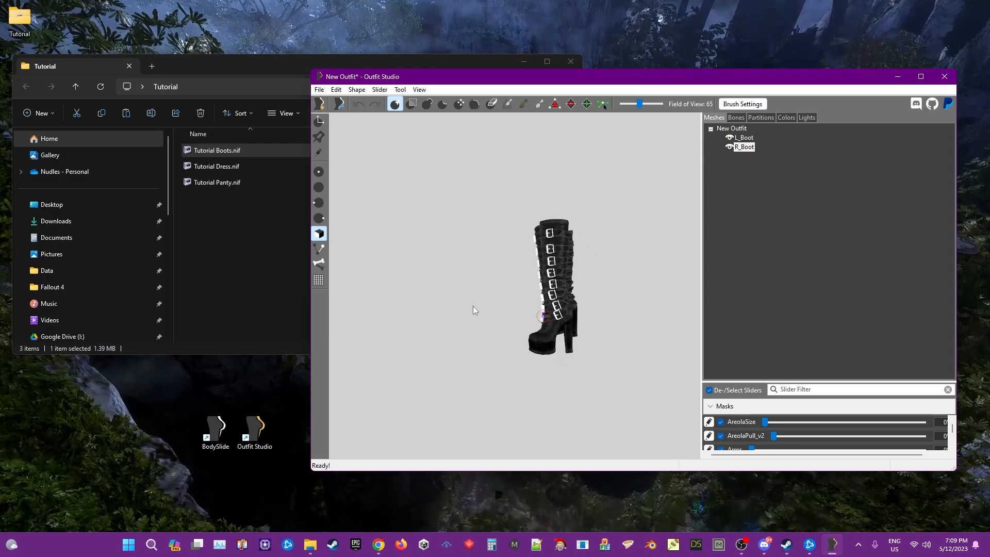
click(318, 280)
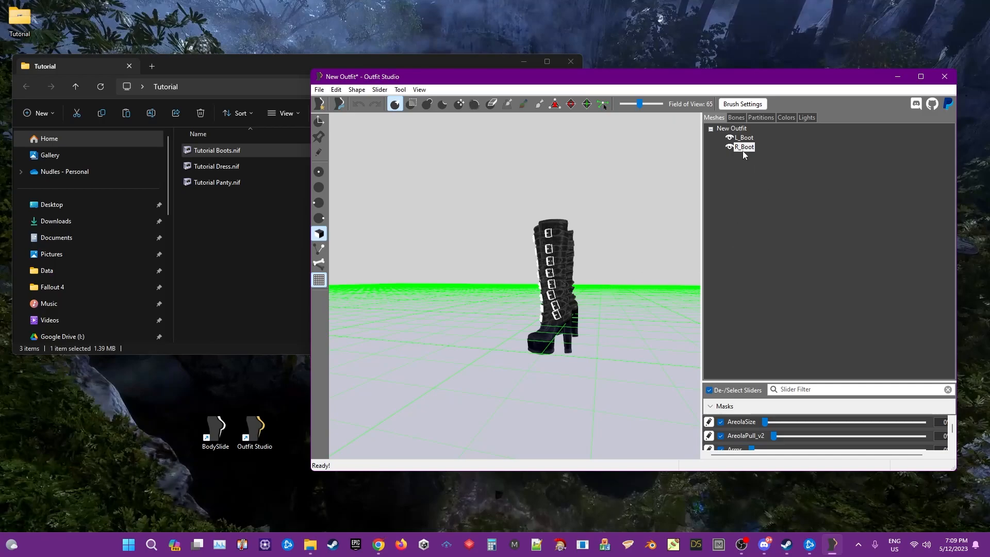
- Load the CBBE Feet template as the reference and hide textures to inspect the feet and boots against the floor grid
click(319, 90)
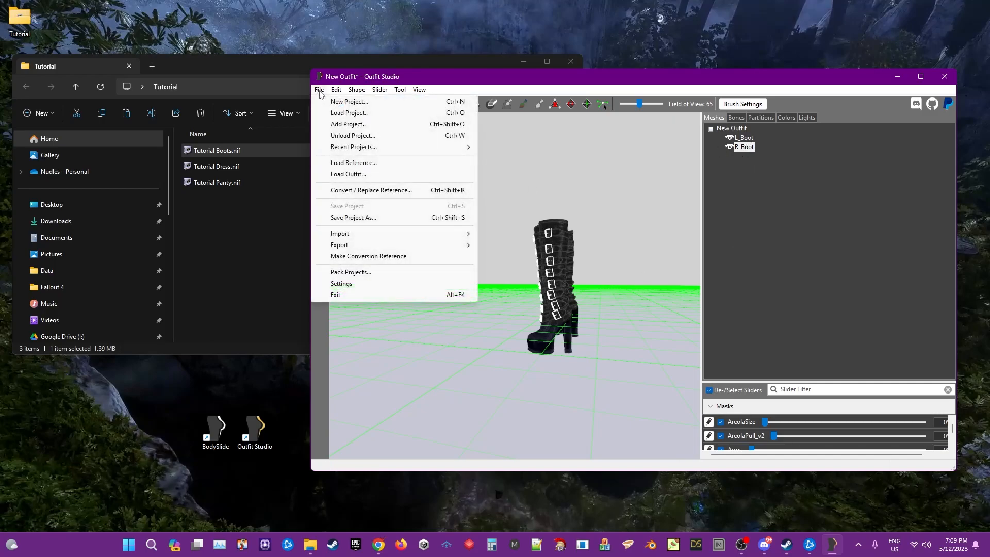
click(361, 163)
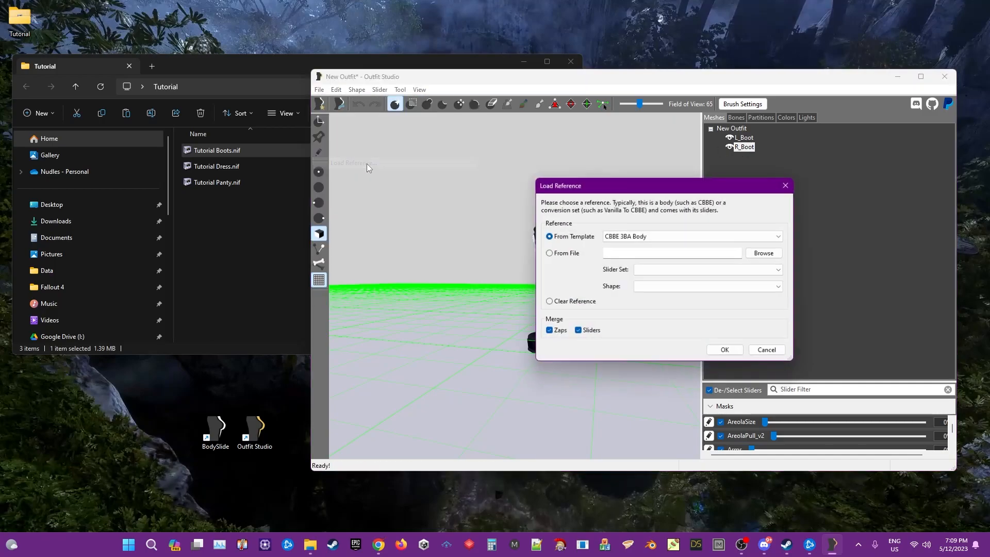
click(629, 237)
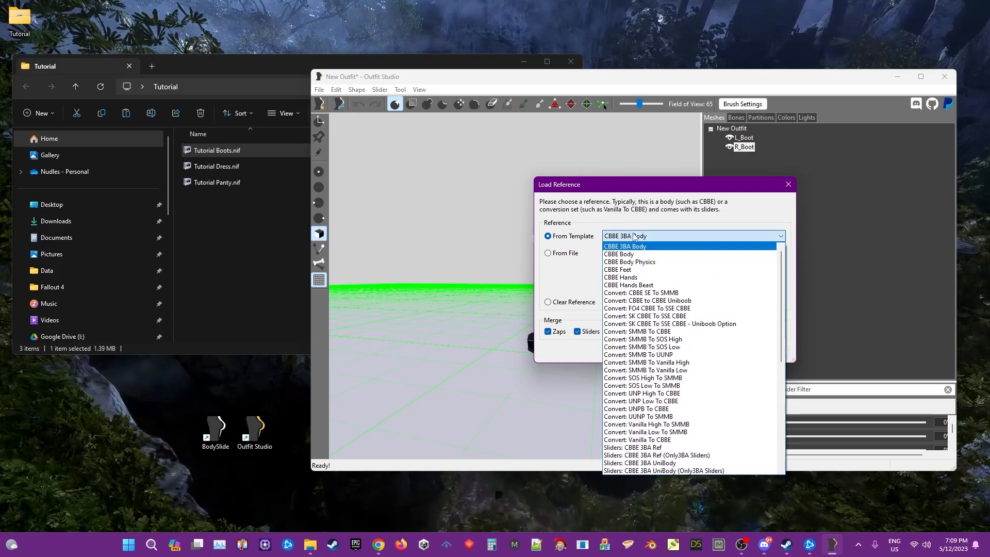
click(633, 269)
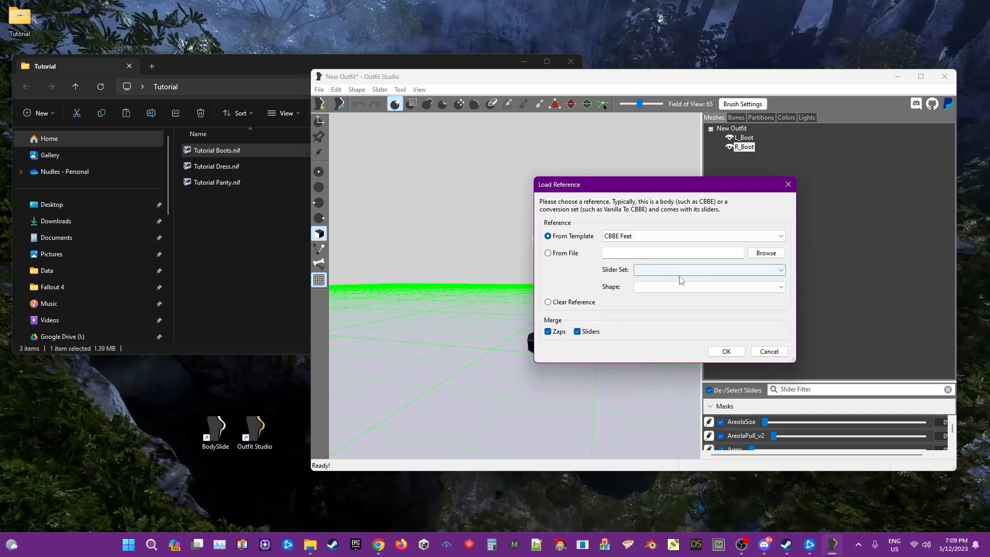
click(726, 351)
right_drag(592, 336, 573, 273)
key(t)
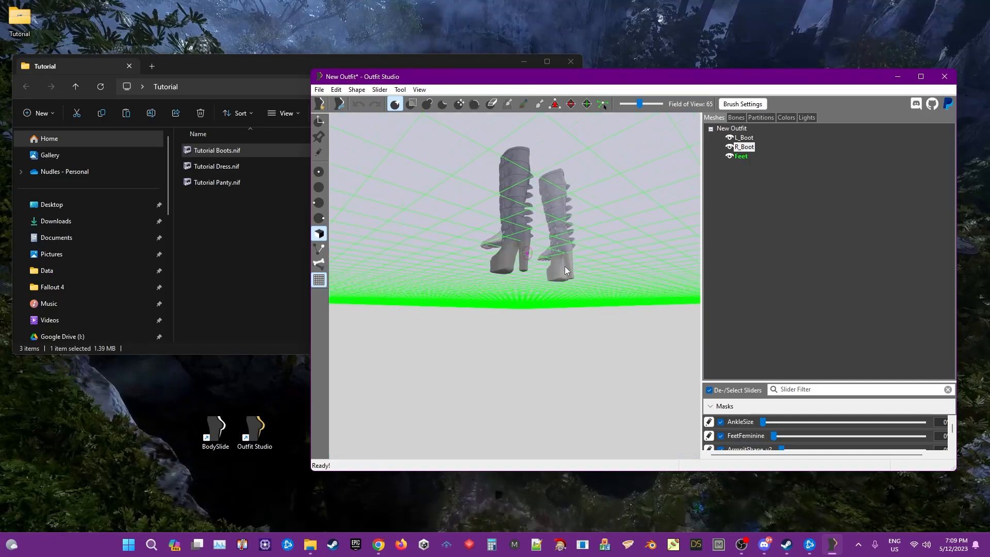
scroll(563, 266, up, 3)
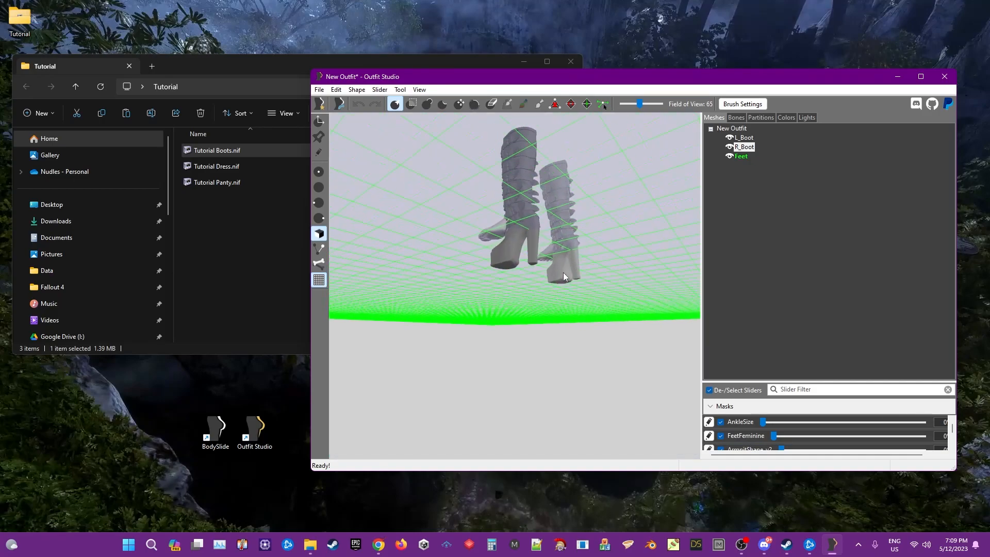
- Add L_Boot to the R_Boot selection and maximize the window for a closer view of the heels at floor level
ctrl+click(743, 137)
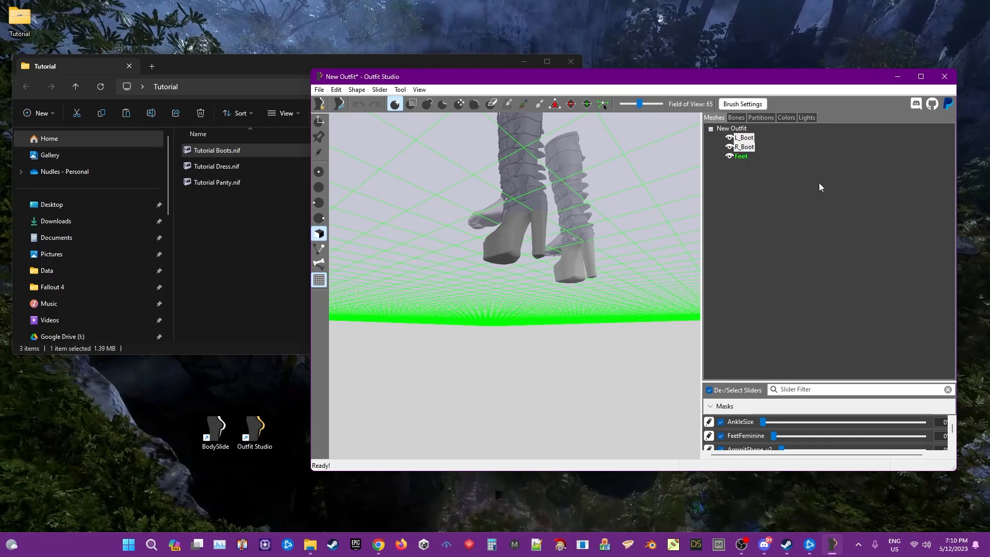
click(920, 77)
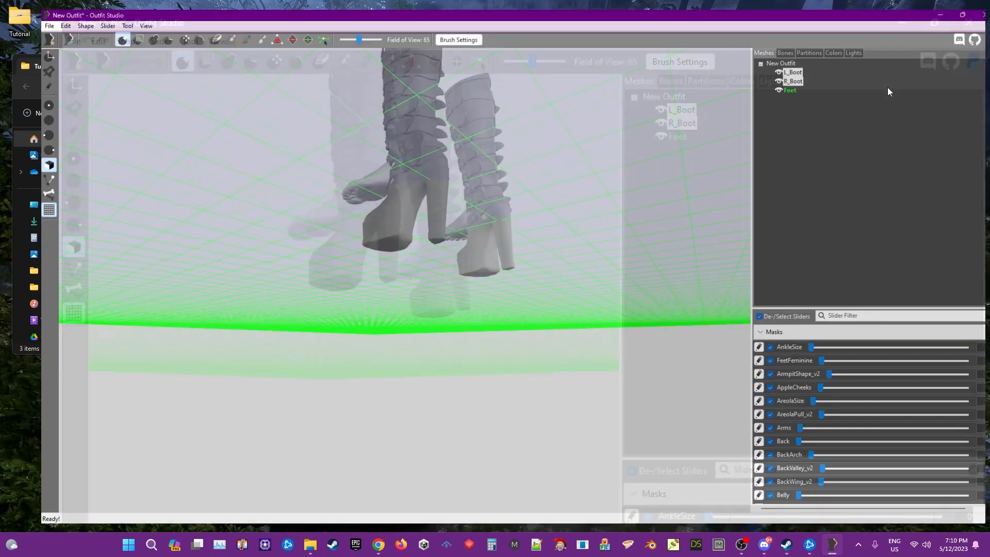
mouse_move(549, 236)
right_down()
mouse_move(567, 247)
mouse_move(551, 256)
right_up()
right_click(780, 73)
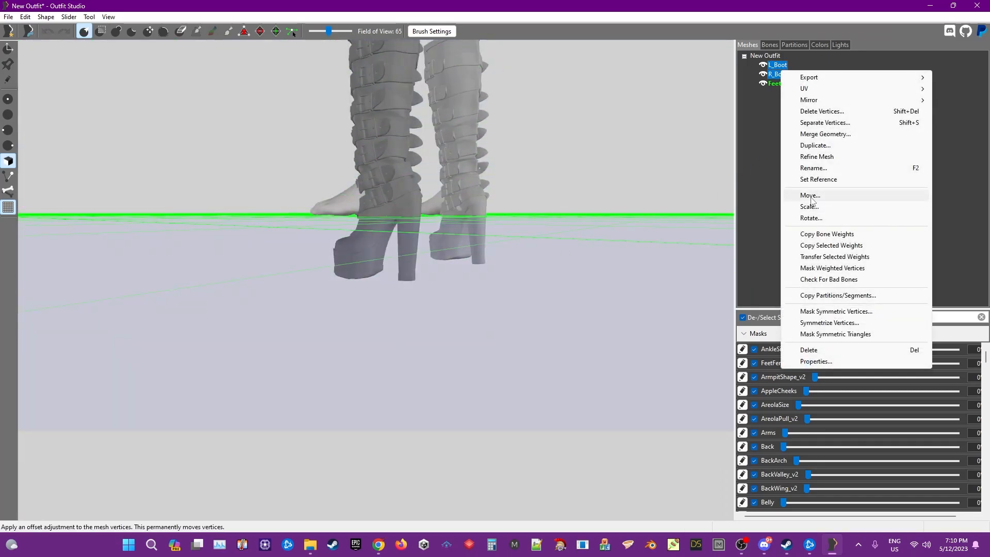
click(810, 195)
drag(531, 213, 736, 186)
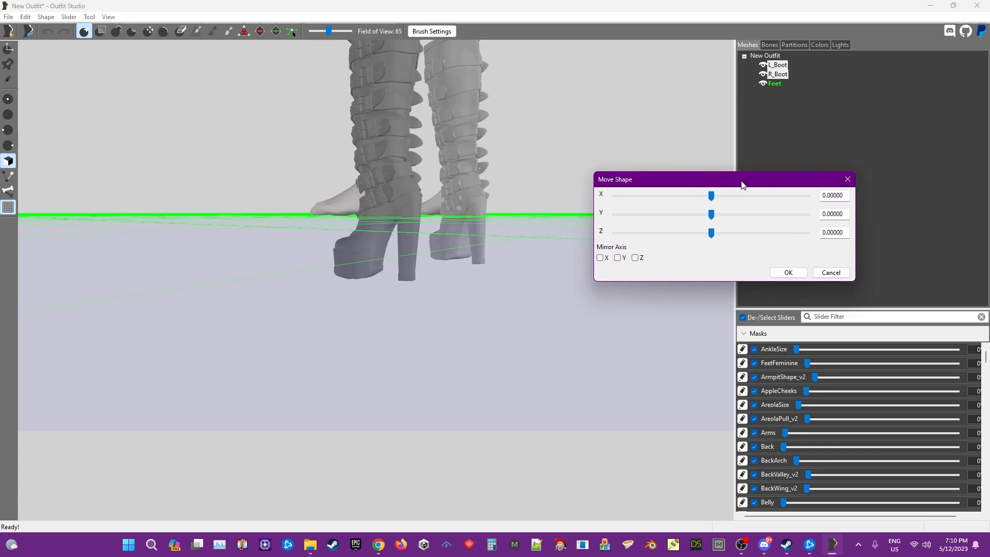
click(824, 274)
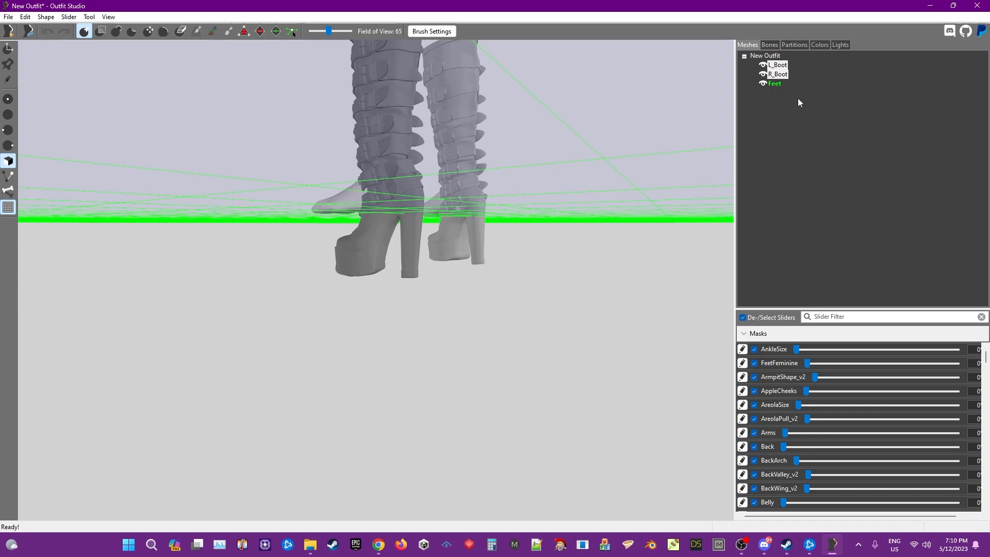
- Preview moving both boots up along Z until the soles meet the floor grid, copy the 9.58400 offset and cancel the move
right_click(779, 76)
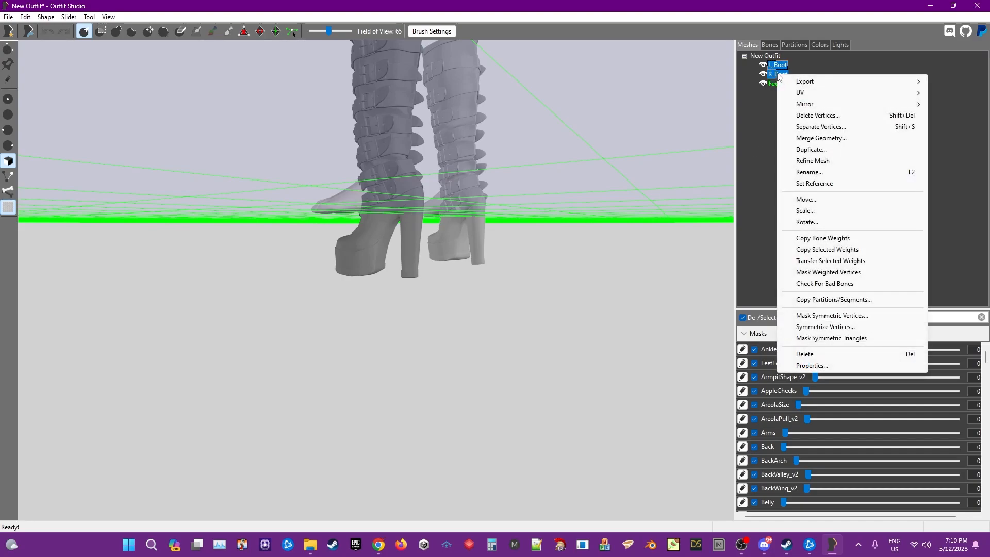
click(806, 200)
drag(696, 213, 787, 215)
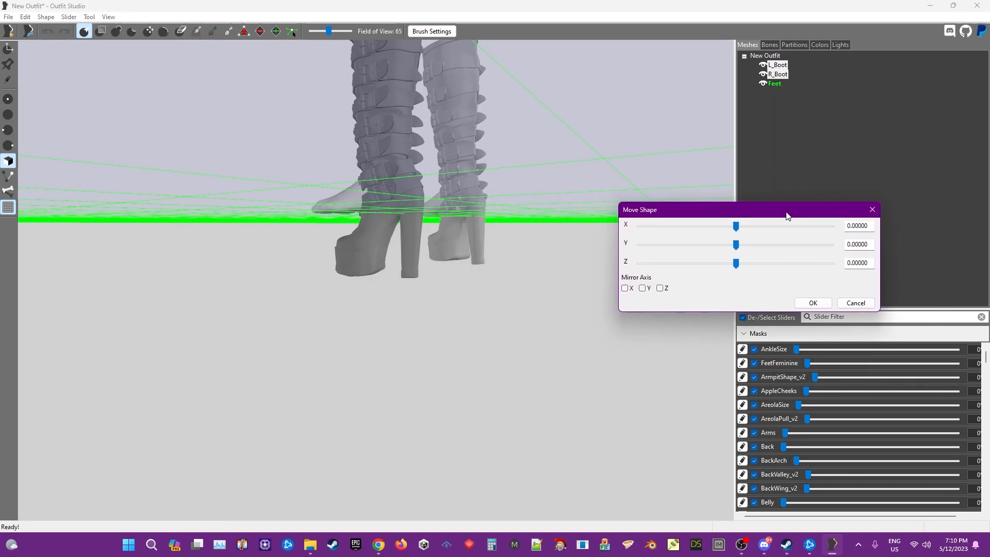
drag(738, 265, 776, 282)
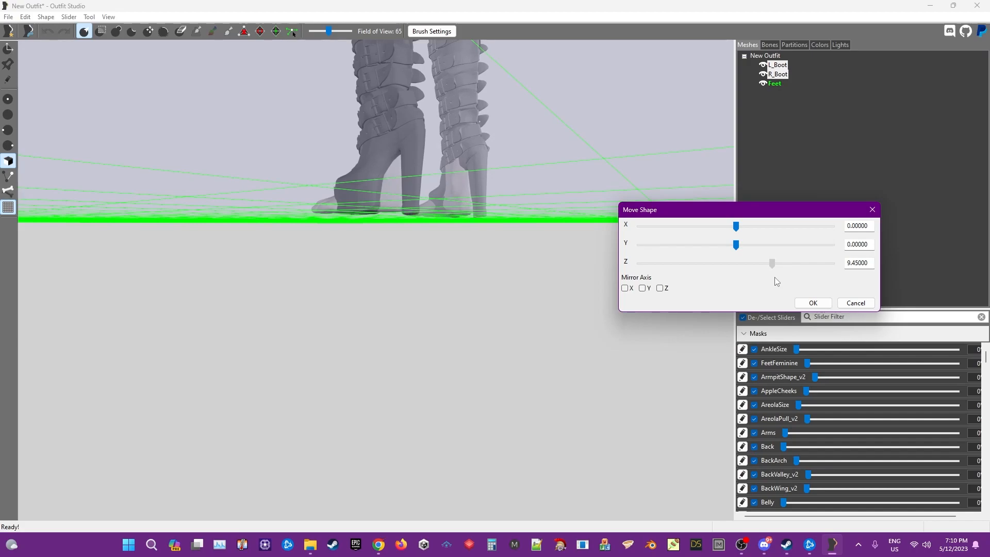
scroll(777, 281, down, 1)
drag(871, 264, 843, 263)
key(ctrl+c)
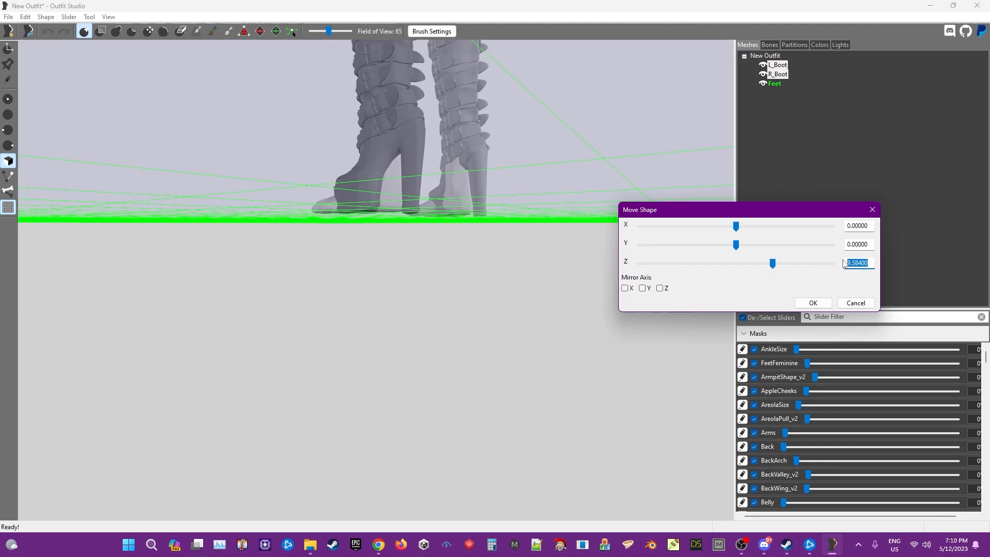
click(865, 306)
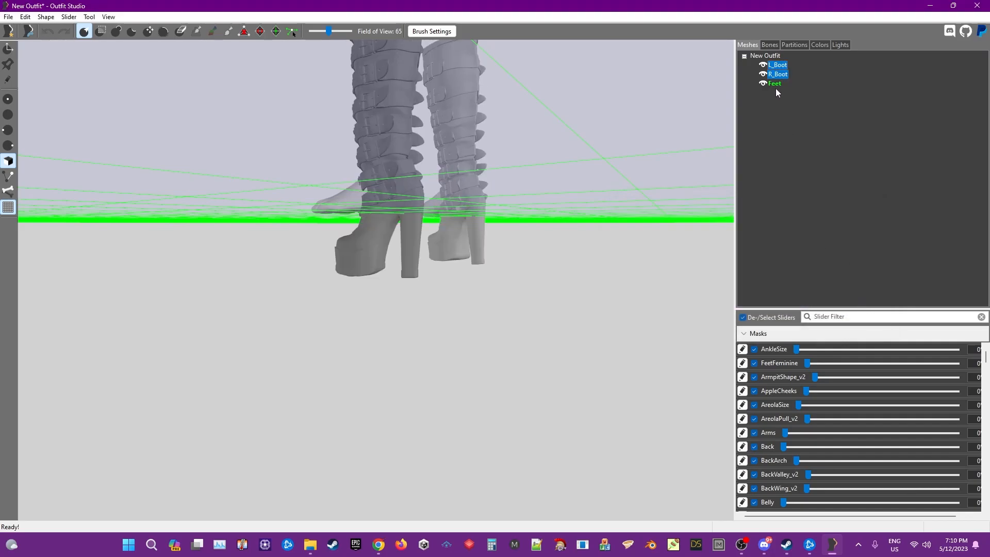
- Try to set the HH_OFFSET NiFloatExtraData value of L_Boot alone to 9.58400 in its shape properties
click(781, 68)
right_click(781, 68)
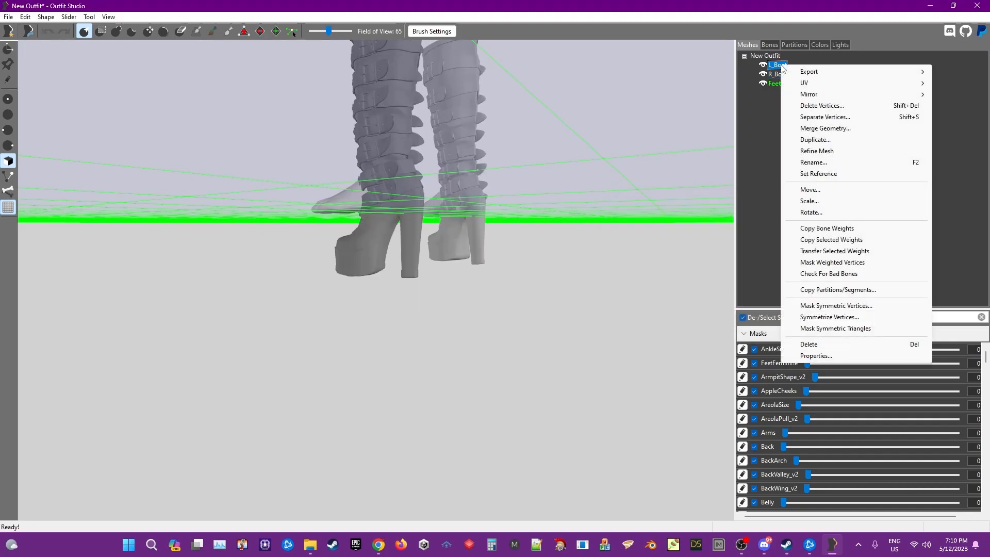
click(819, 356)
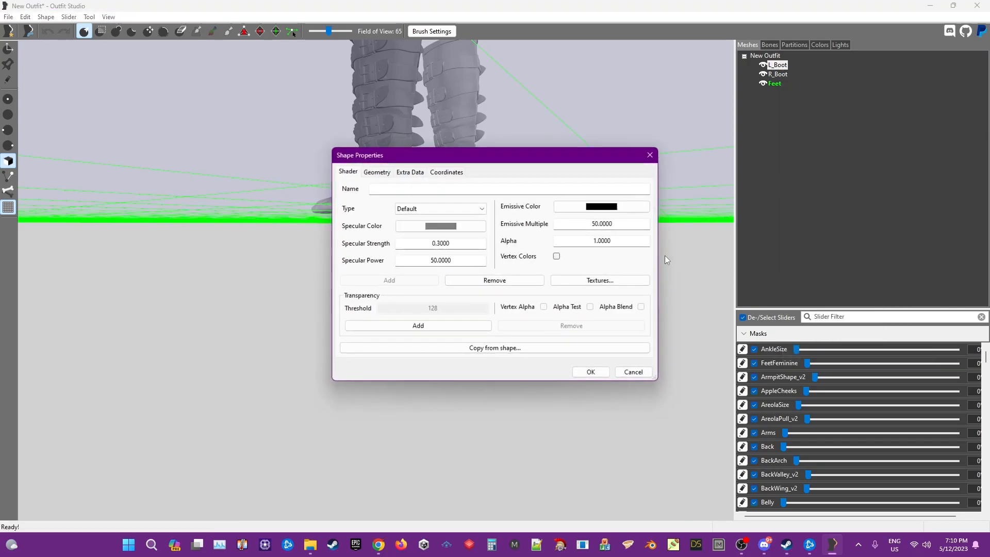
click(409, 172)
click(418, 206)
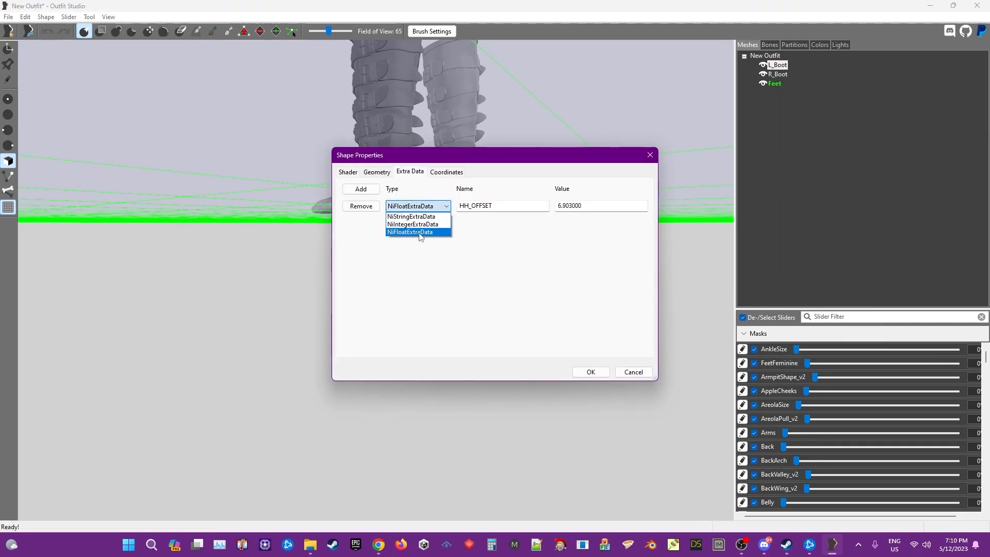
click(421, 232)
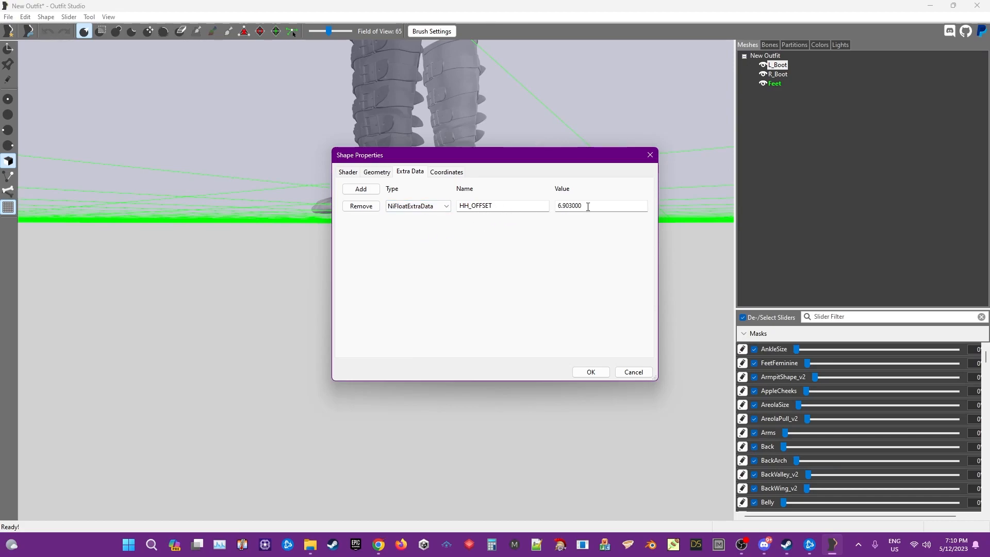
drag(588, 207, 553, 204)
key(ctrl+v)
click(634, 371)
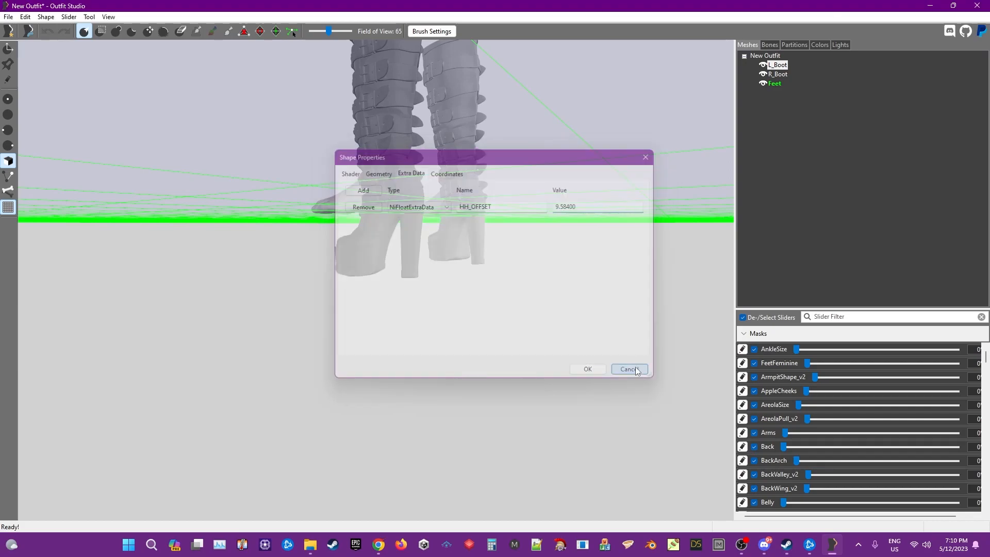
- Try raising both boots along Z to the floor grid again with the Move command, without applying it
ctrl+click(778, 74)
right_click(779, 73)
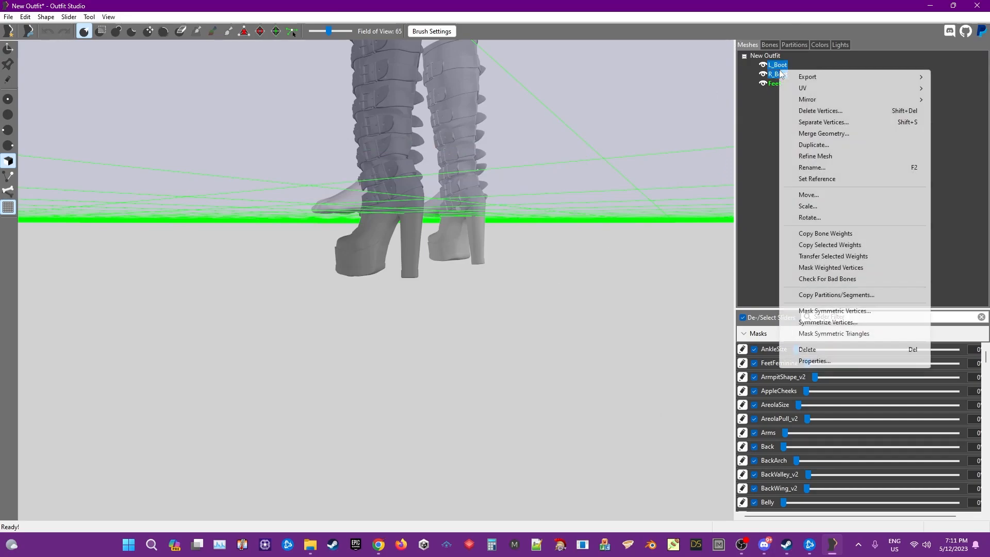
click(808, 195)
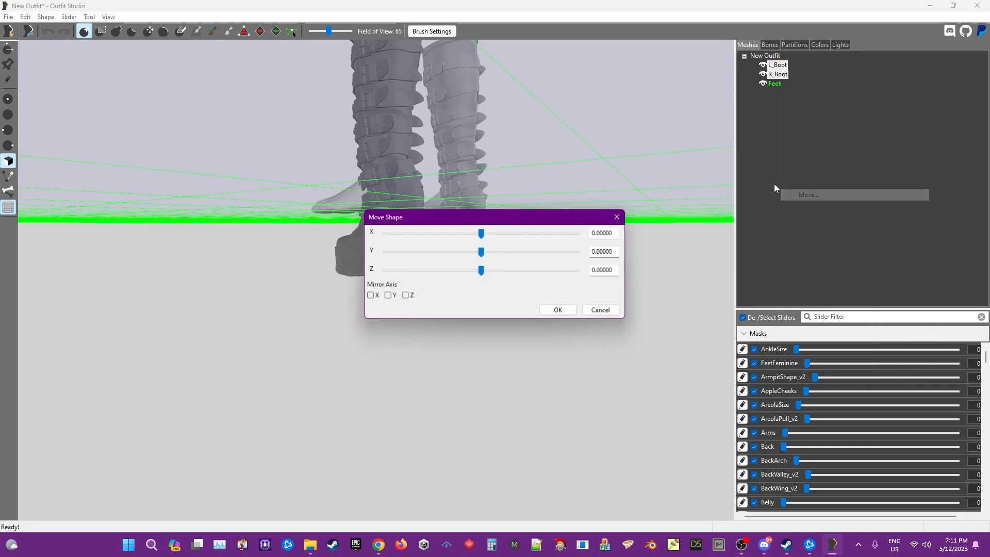
drag(540, 218, 728, 252)
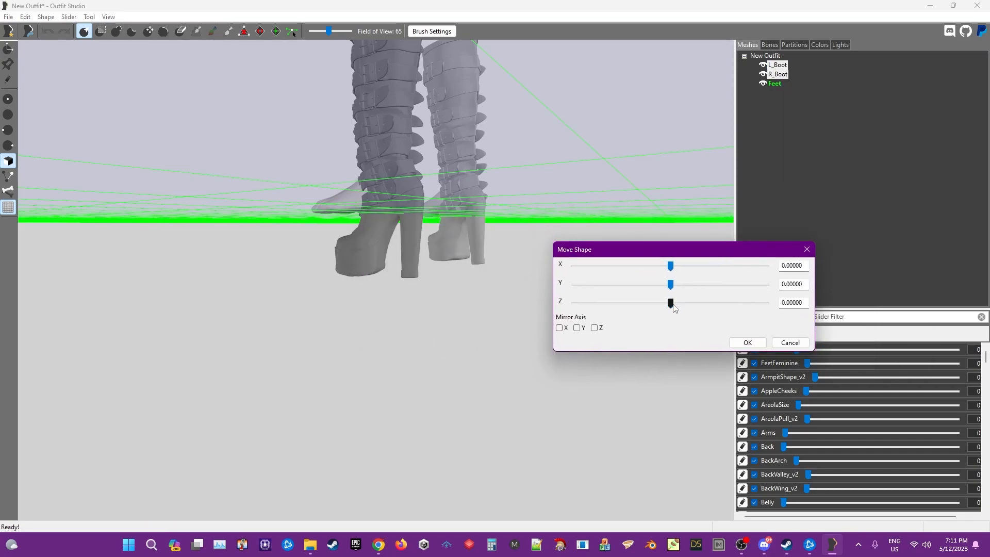
drag(672, 306, 709, 316)
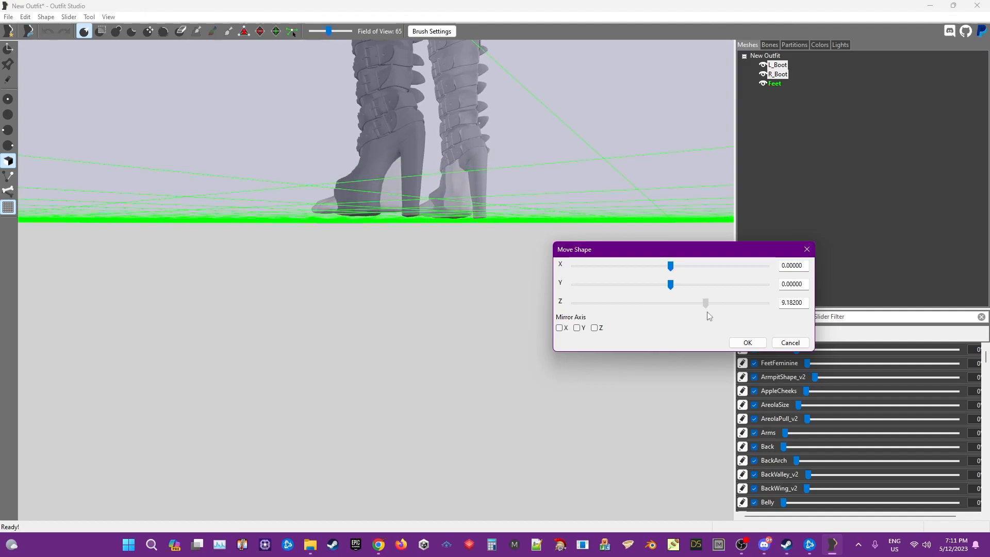
click(794, 346)
- Select only L_Boot and open the extra data in its shape properties
click(779, 66)
right_click(779, 67)
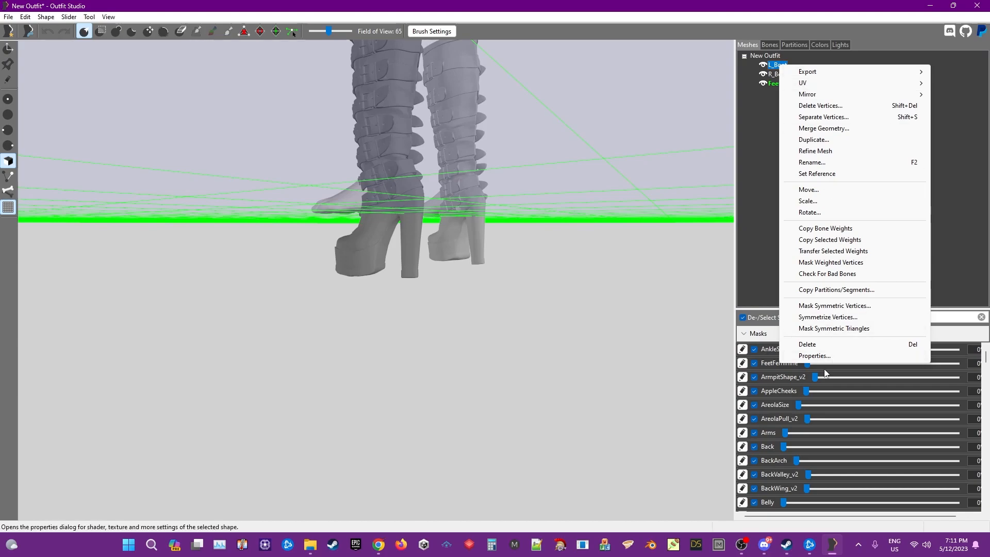
click(814, 355)
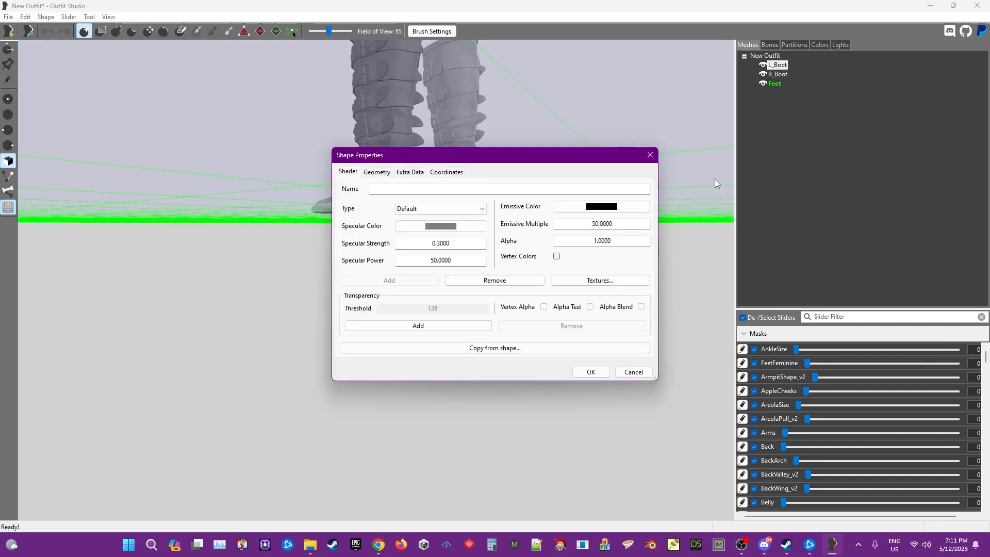
click(410, 172)
- Replace the existing HH_OFFSET value with the copied 9.58400 and check the entry's name
drag(596, 208, 542, 206)
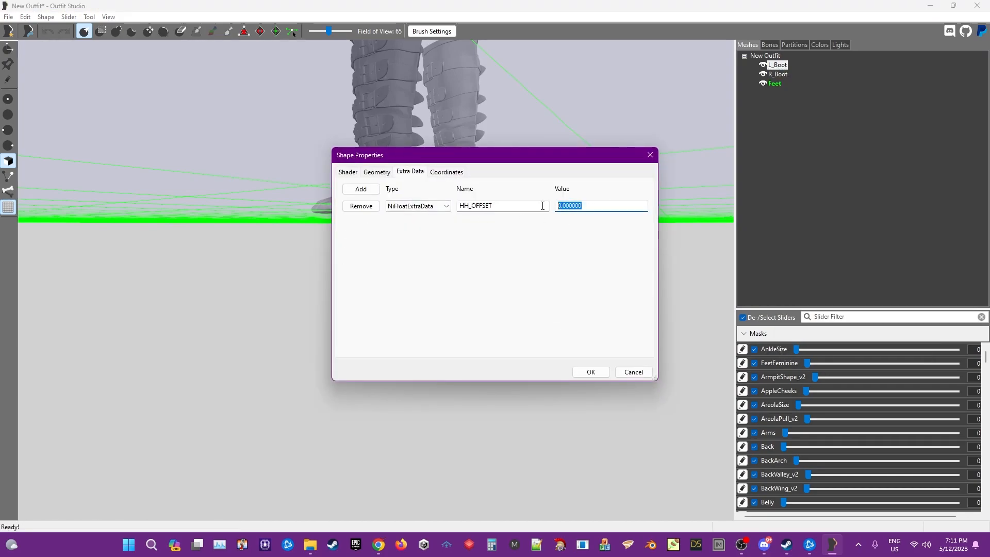
key(ctrl+v)
click(509, 206)
drag(513, 207, 453, 206)
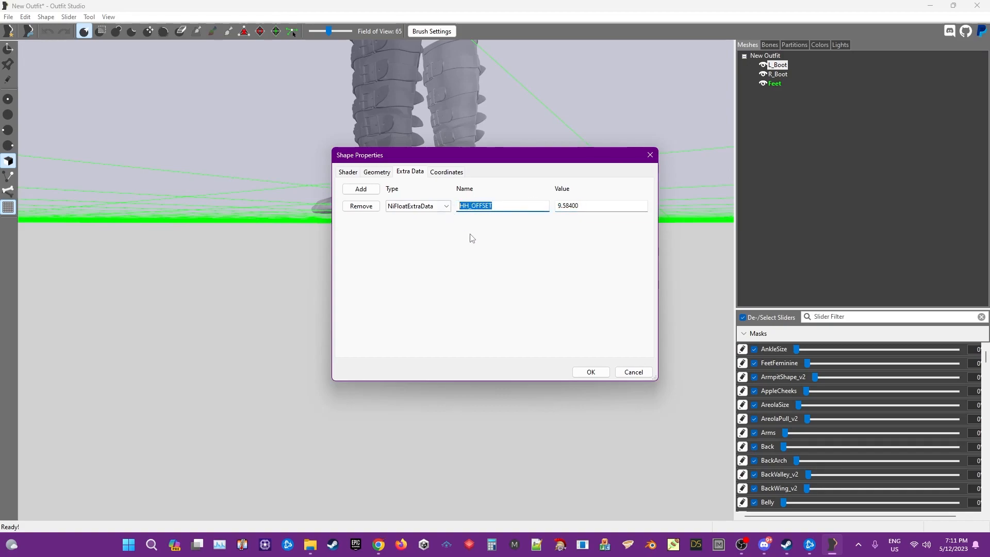
click(503, 205)
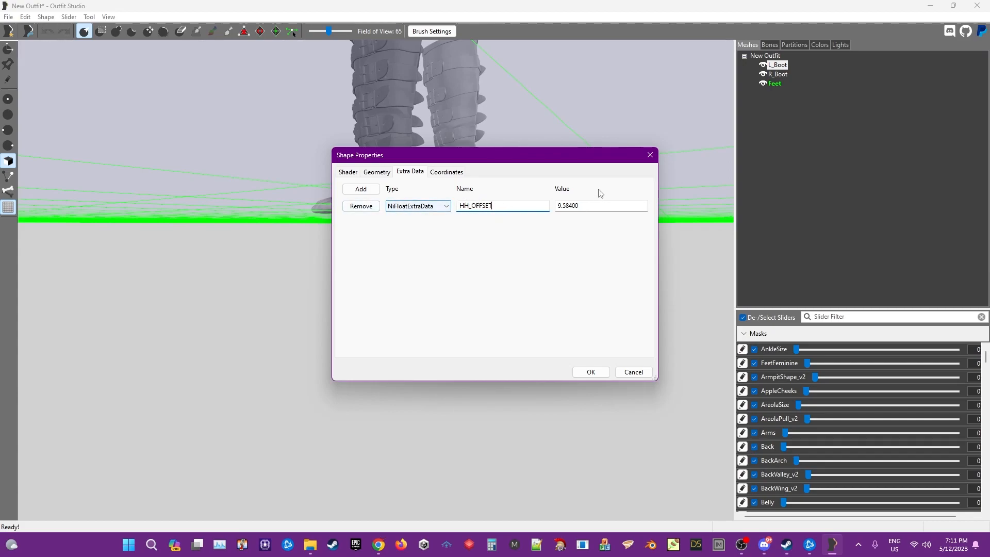
- Remove the existing HH_OFFSET extra data entry and add a new one of type NiFloatExtraData
click(362, 189)
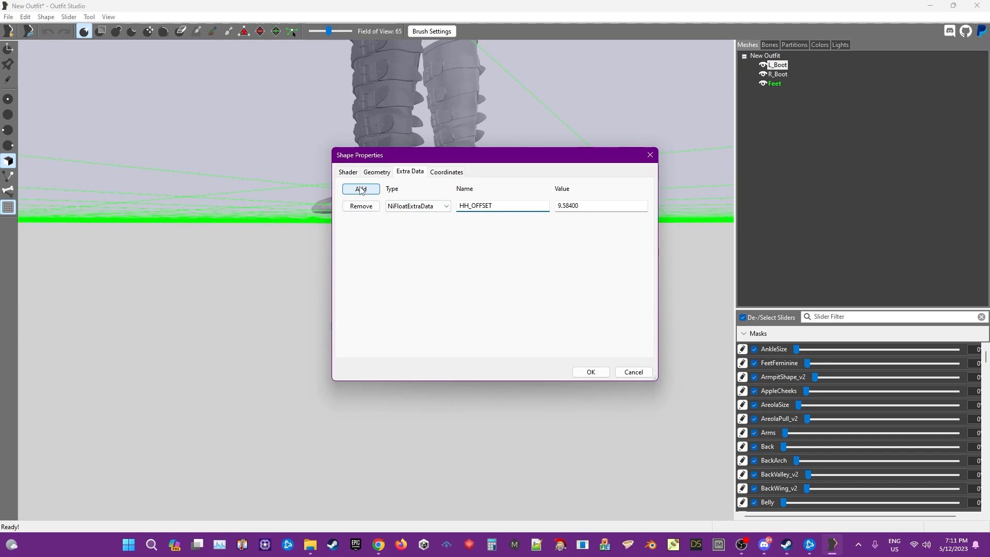
click(363, 207)
click(361, 190)
click(443, 206)
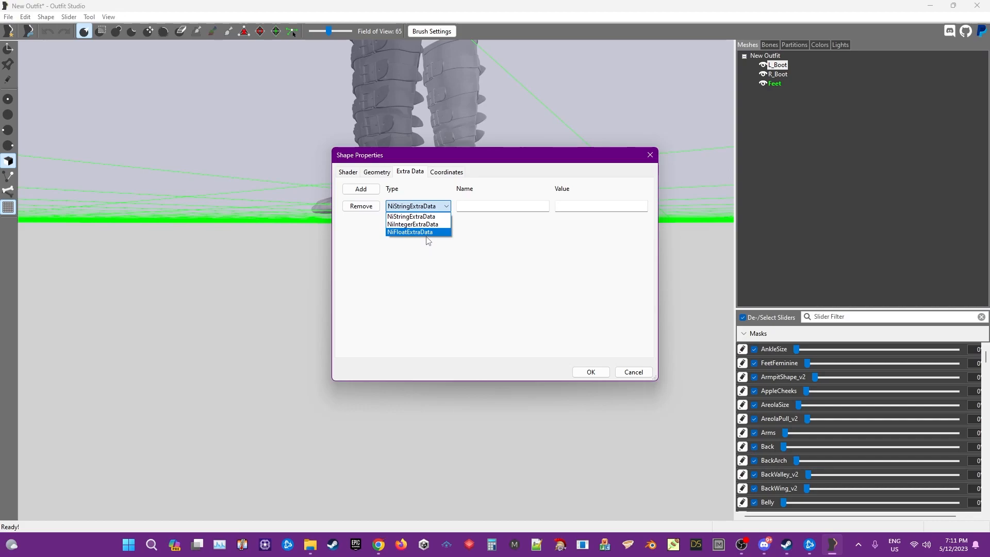
click(427, 233)
- Name the new extra data entry HH_OFFSET, give it the value 9.58400 and apply the L_Boot properties
click(495, 206)
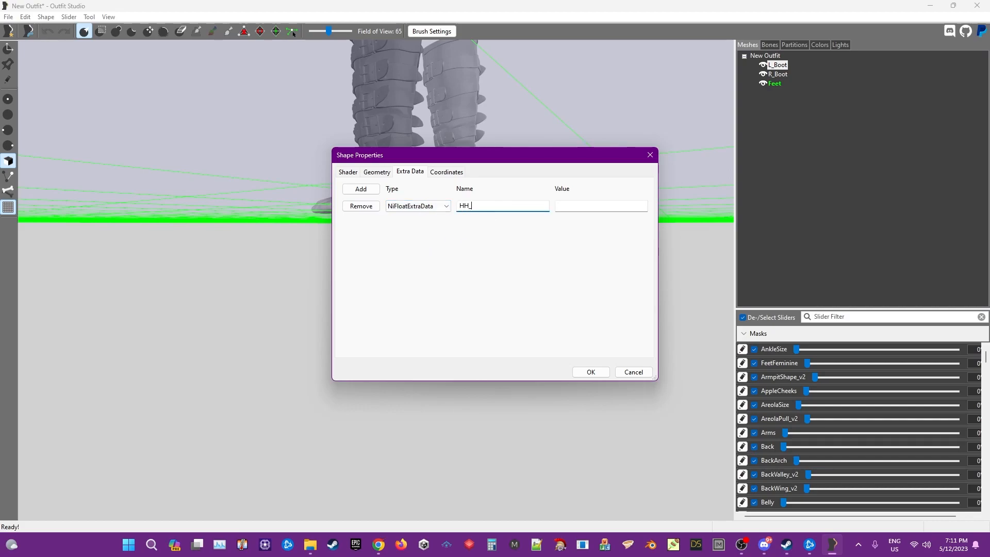
text(HH_OFFSET)
click(578, 208)
text(9.58400)
click(590, 372)
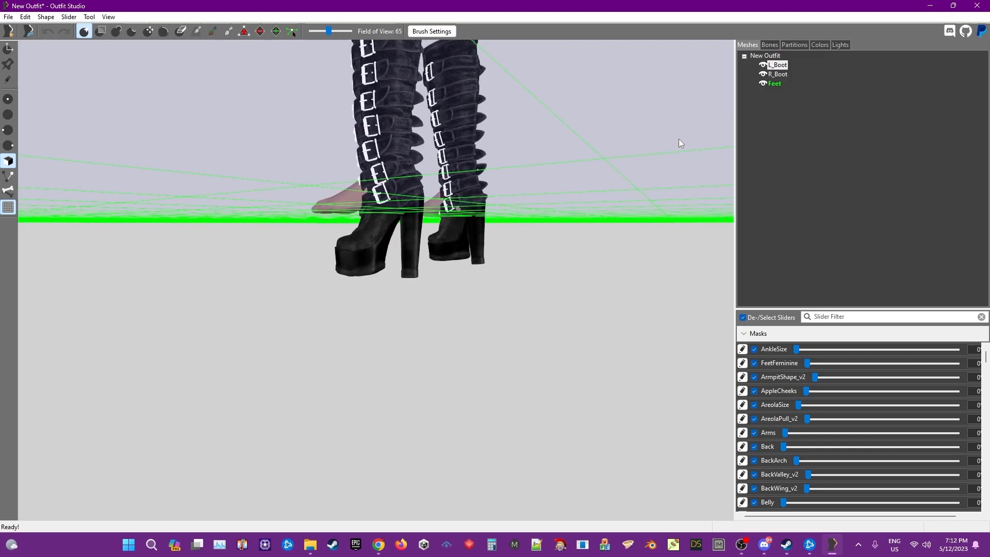
- Clear the Feet shape as reference and delete it from the outfit, leaving only L_Boot and R_Boot
right_click(776, 83)
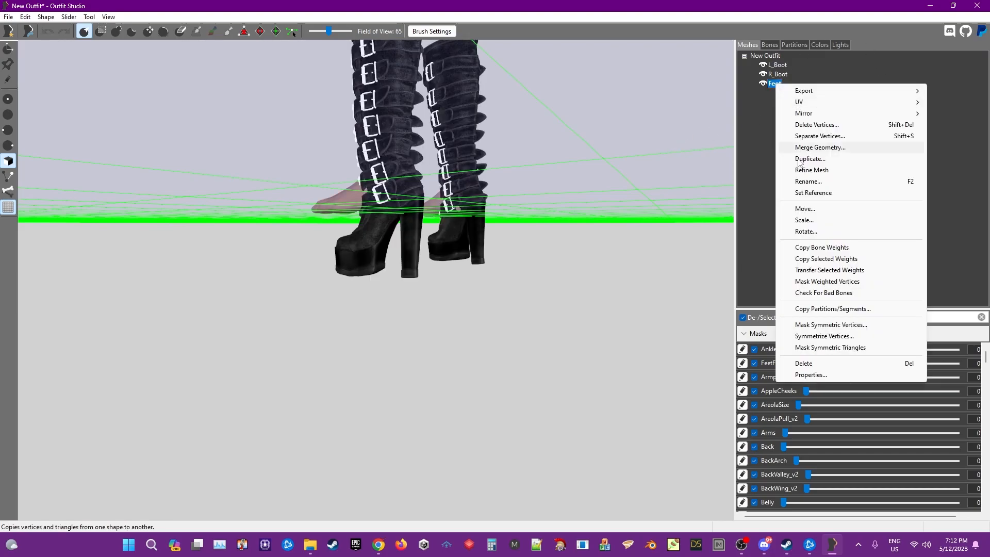
click(846, 193)
right_click(771, 86)
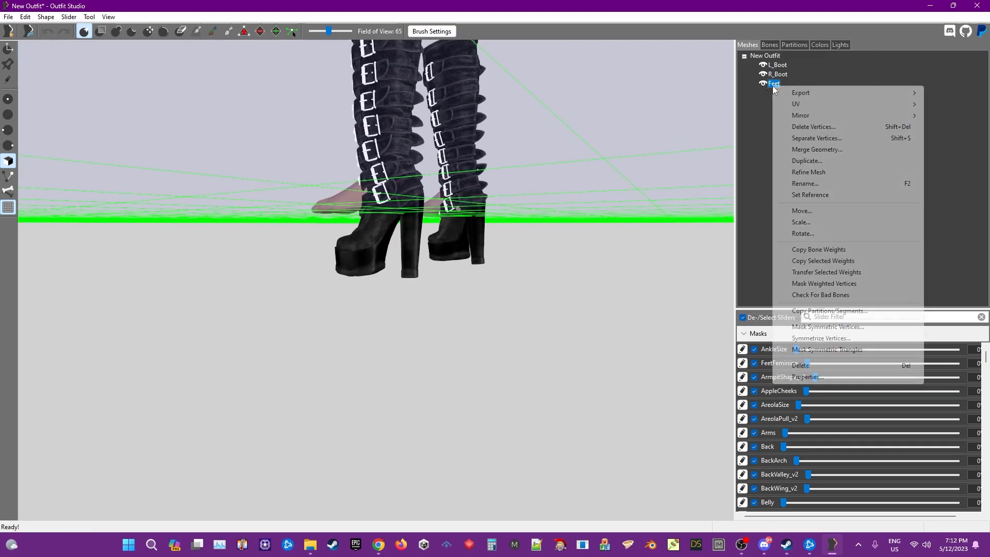
click(813, 127)
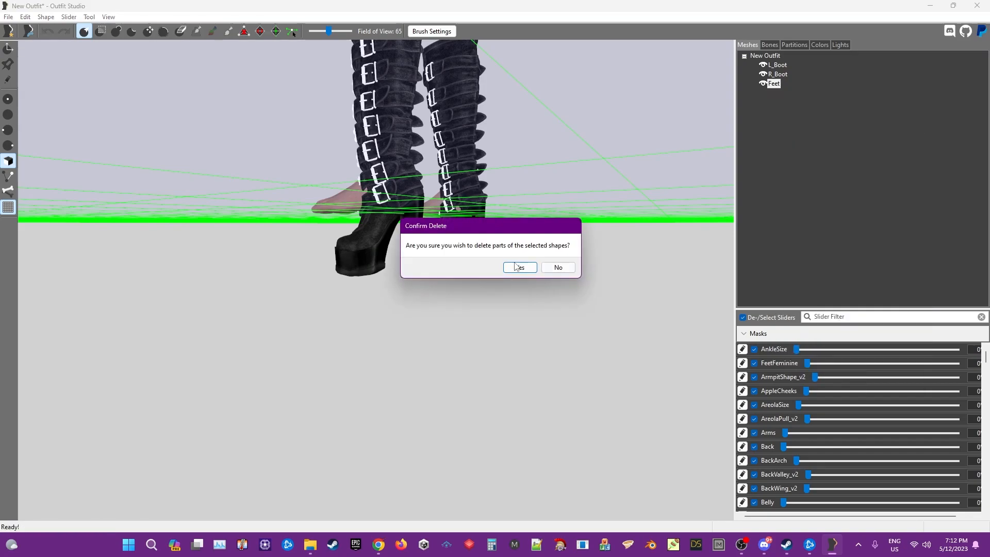
click(515, 265)
right_drag(361, 215, 470, 202)
scroll(470, 211, down, 3)
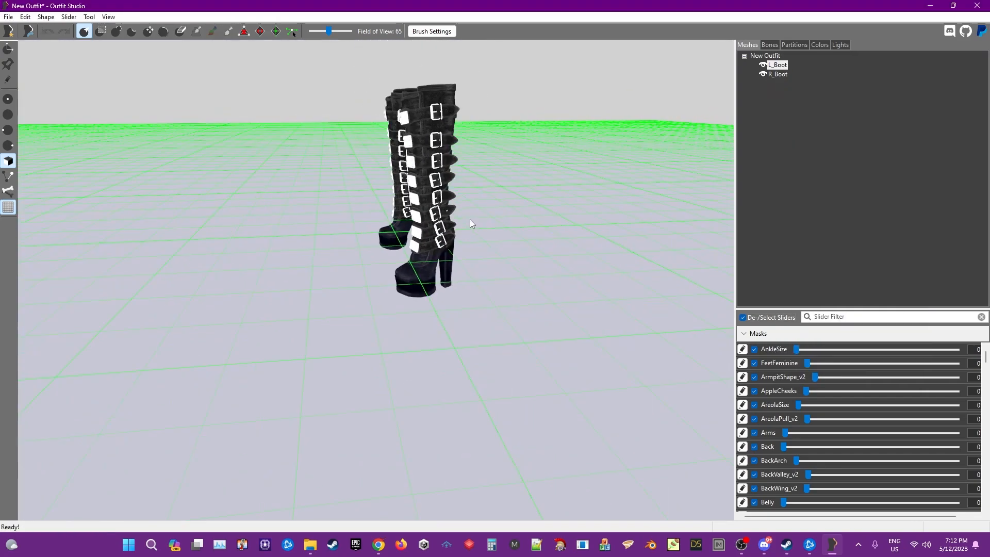
click(798, 46)
click(753, 46)
- Start saving the boots as a new project with display name Tutorial Boots, matching project file names, and output file name Boots
click(9, 16)
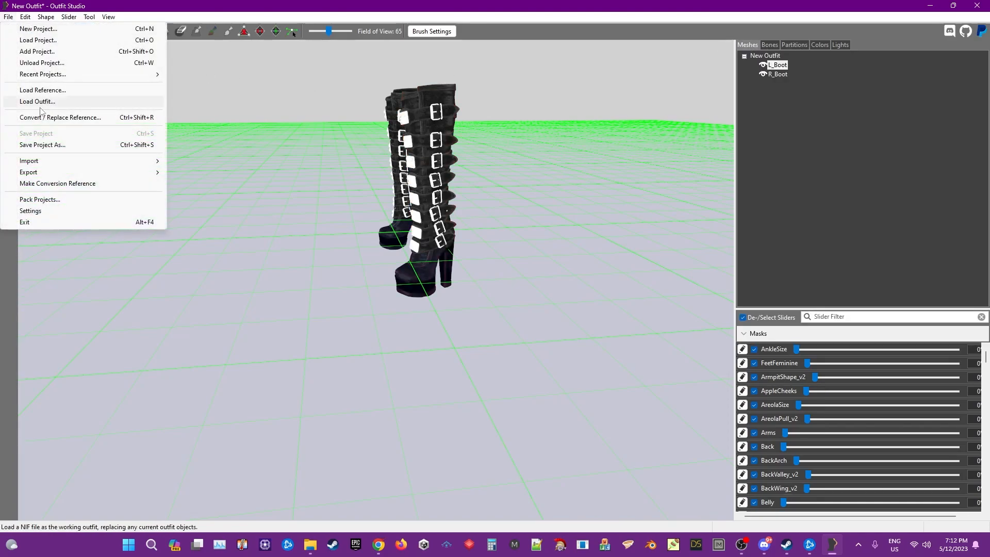
click(46, 146)
drag(475, 195, 386, 197)
text(Tutorial Boots)
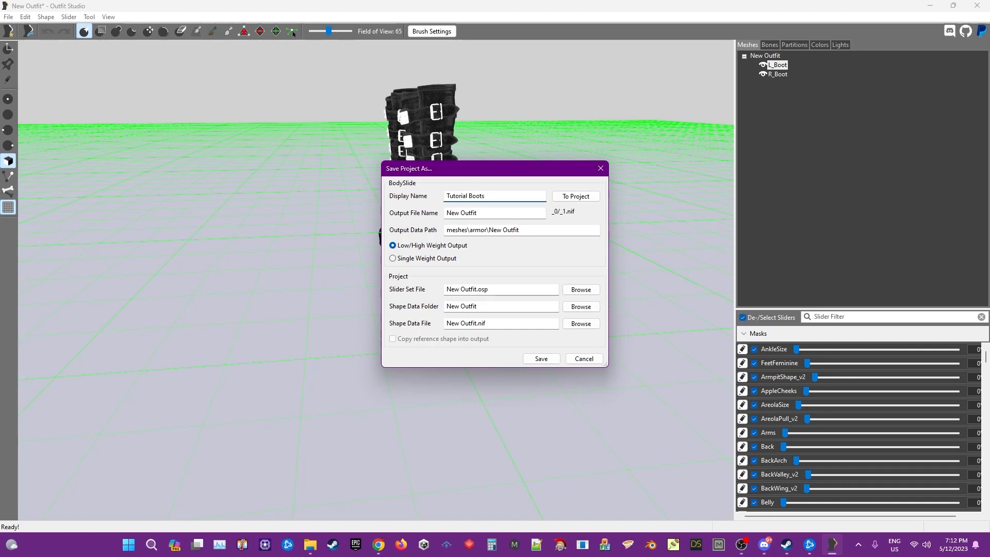
click(572, 196)
drag(493, 214, 393, 221)
text(Boots)
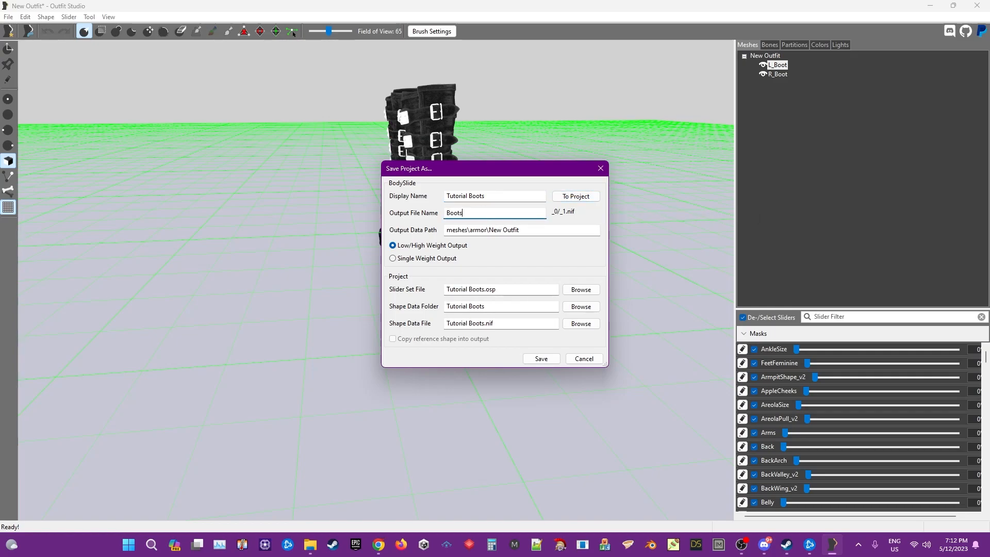
- Set the boots project's output data path to meshes\Tutorial\armor\Tutorial Armor
click(520, 229)
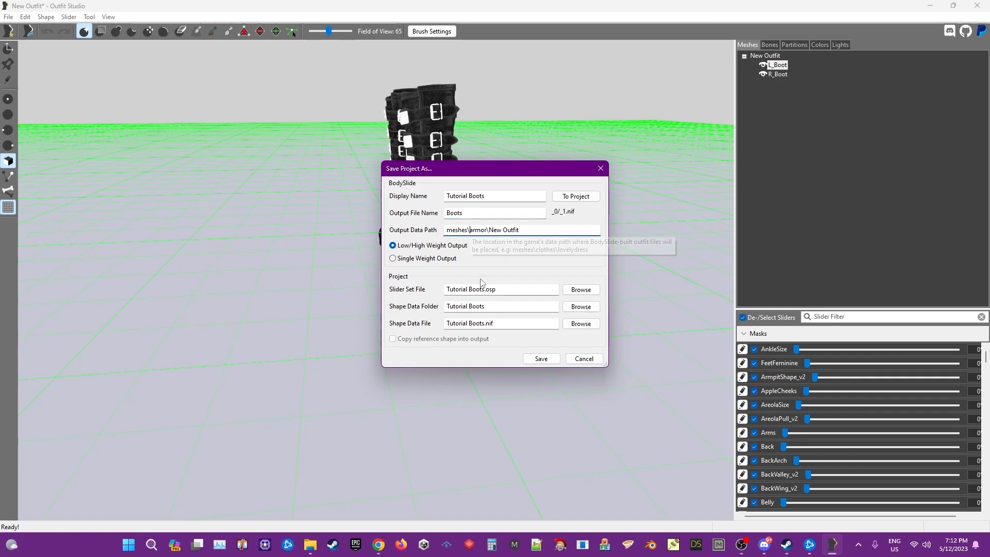
text(Tutorial\)
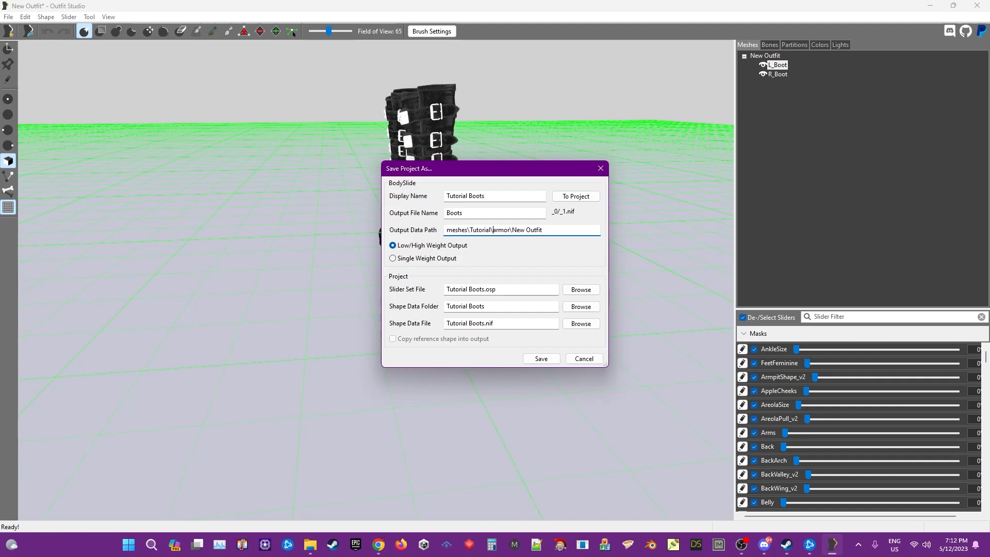
click(512, 230)
key(shift+End)
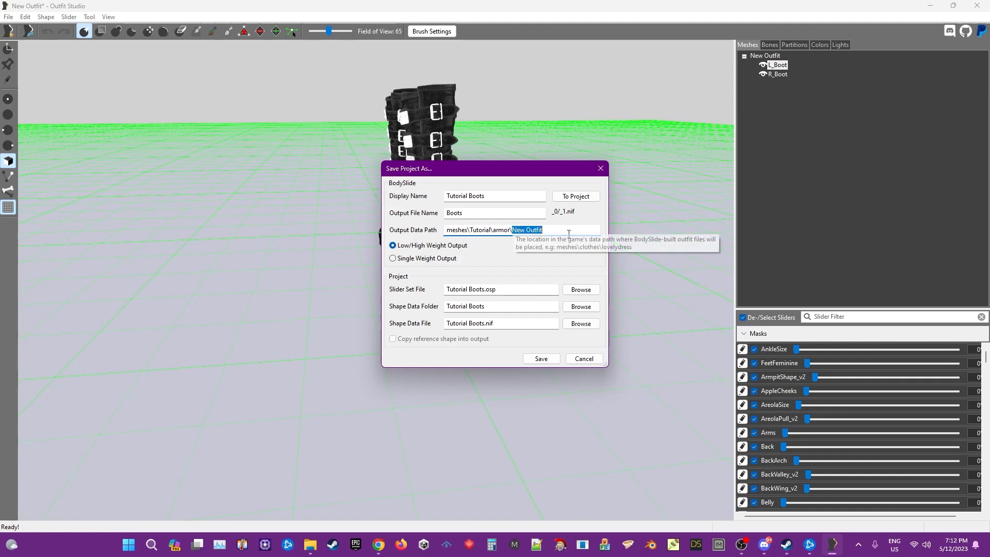
text(Tutorial Armor)
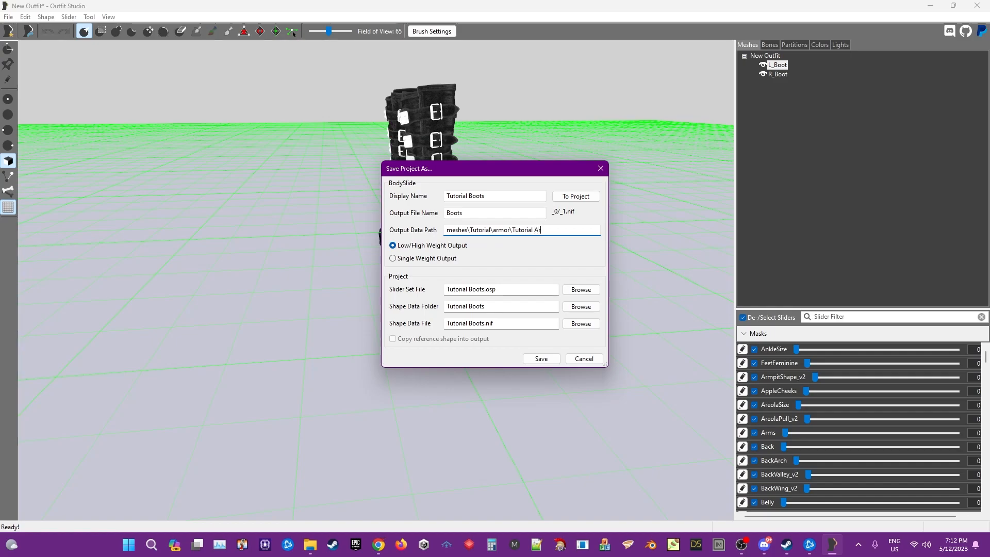
- Rename the boots project's slider set file to TutorialArmor.osp
click(506, 290)
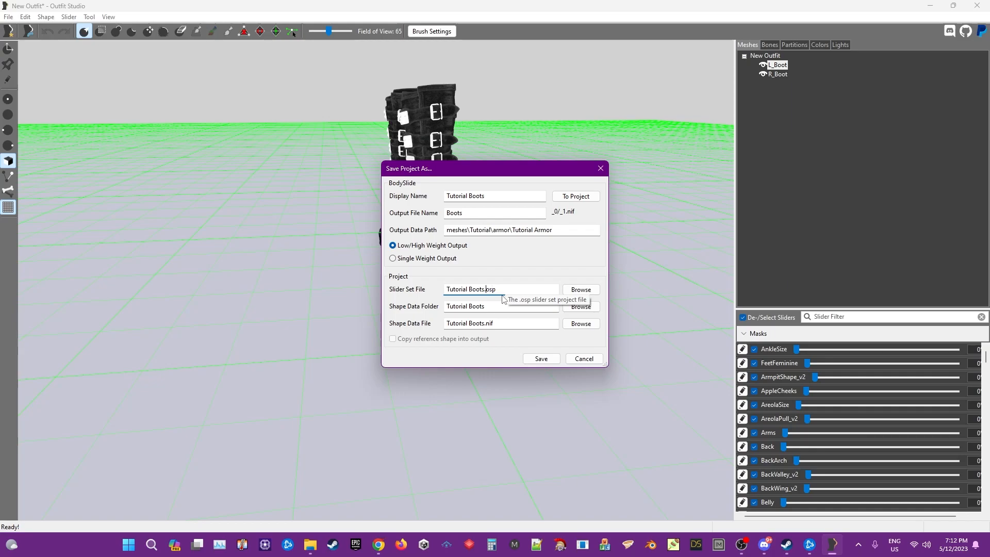
key(ctrl+shift+Left)
key(BackSpace)
key(BackSpace)
text(Armor)
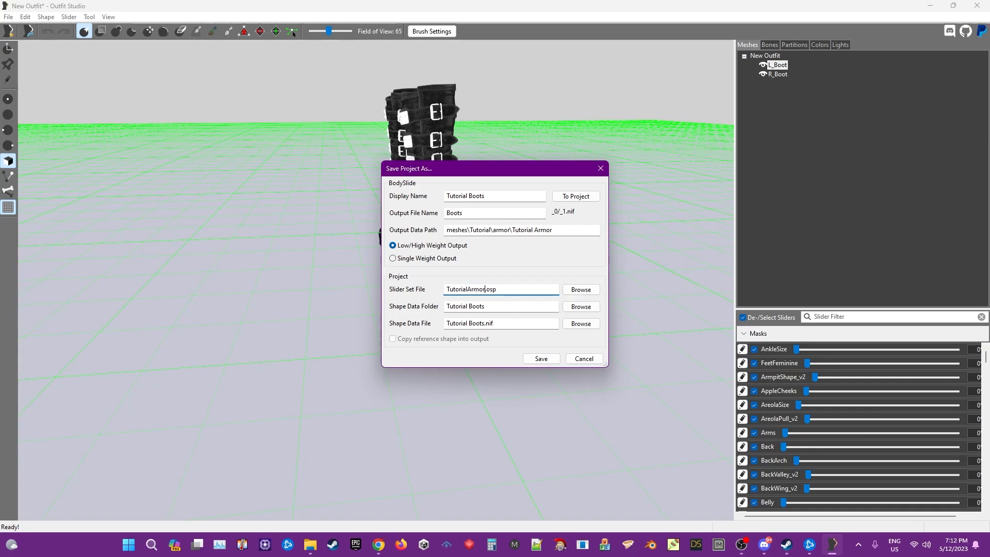
- Edit the shape data folder name, save the boots project and close Outfit Studio
click(490, 304)
key(ctrl+shift+Left)
key(BackSpace)
click(541, 358)
click(975, 5)
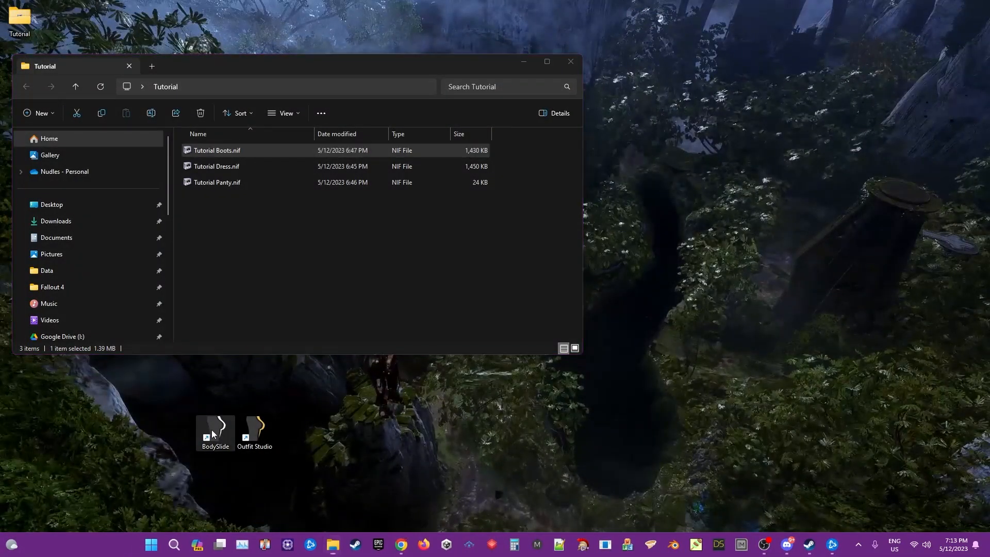
- Launch BodySlide, choose the Tutorial Boots outfit and preview how it looks at weight 100
double_click(213, 433)
click(232, 79)
click(165, 87)
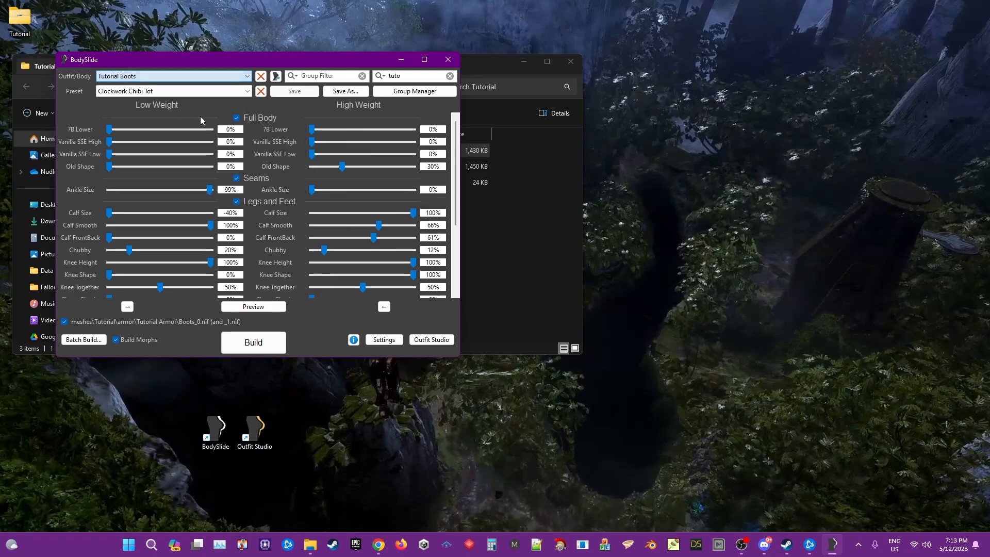
click(253, 306)
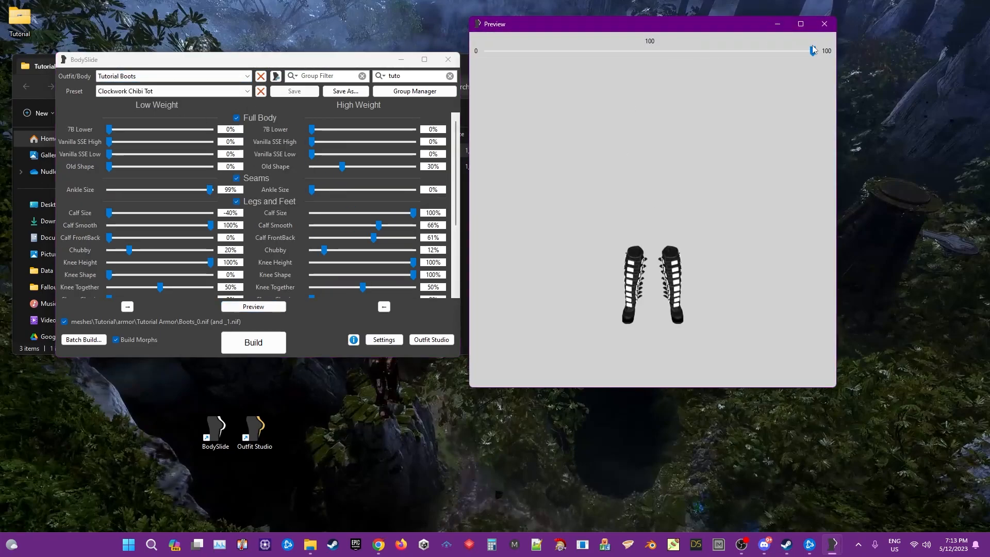
mouse_move(813, 49)
mouse_down()
mouse_move(483, 73)
mouse_move(581, 82)
mouse_move(813, 50)
mouse_up()
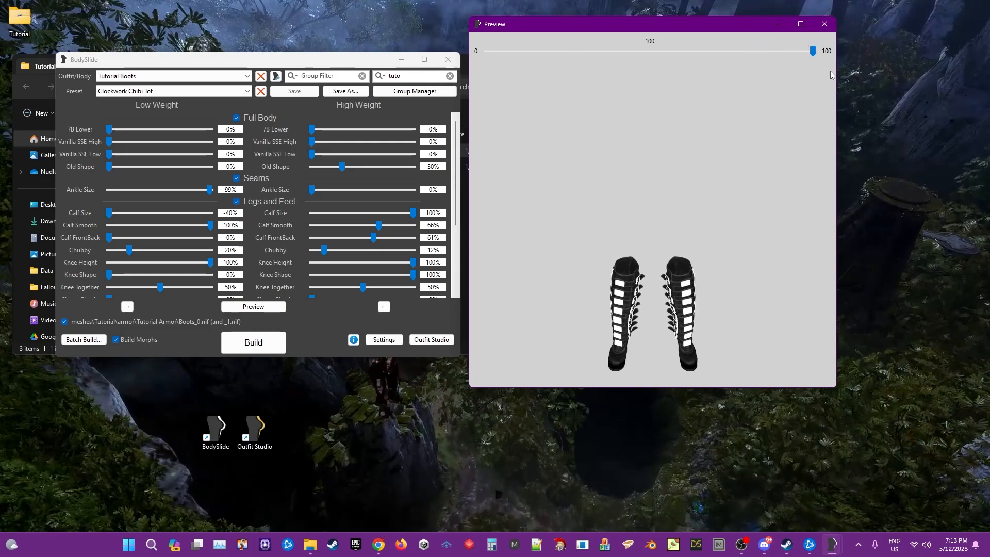
click(823, 24)
- Preview the Tutorial Dress outfit with the weight raised to 100, then close the preview
click(150, 77)
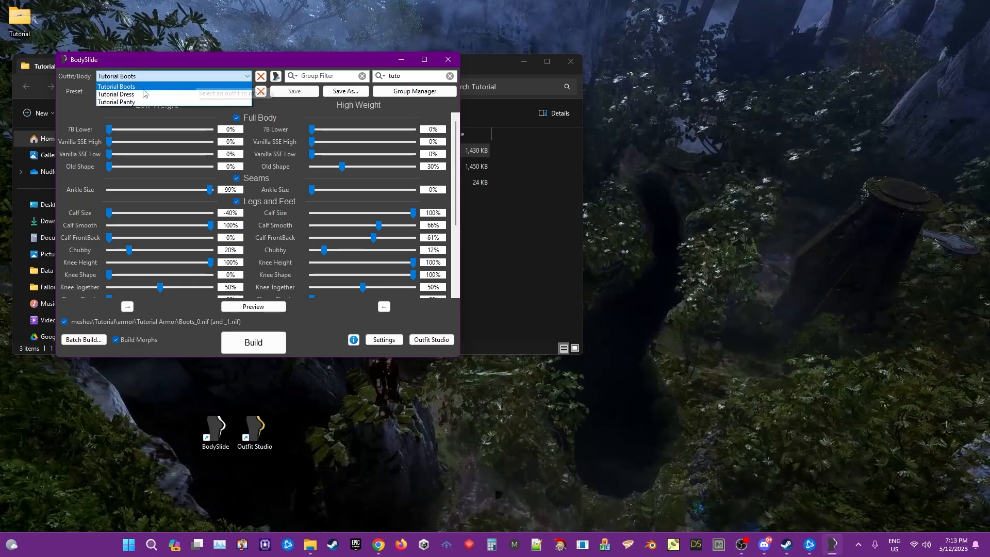
click(149, 94)
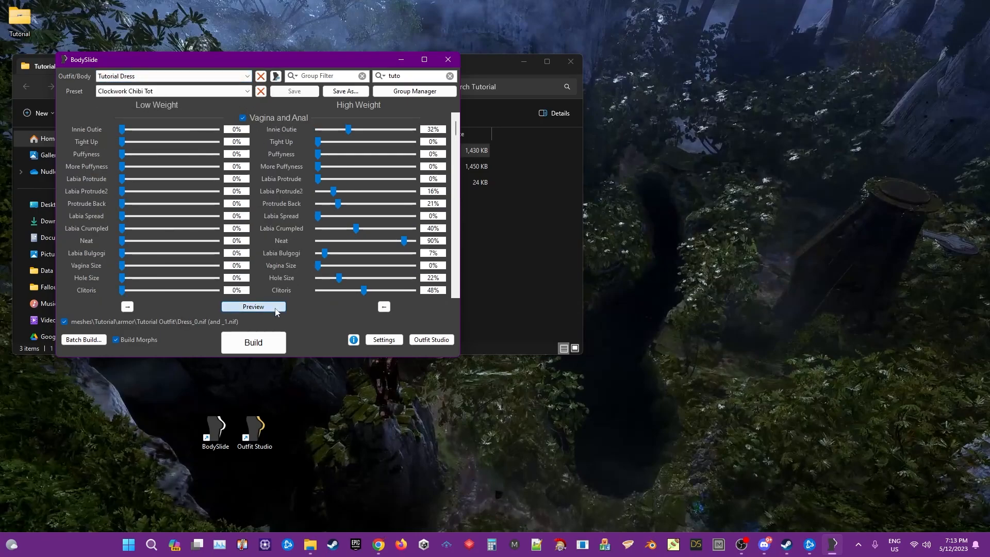
click(276, 309)
drag(488, 50, 814, 51)
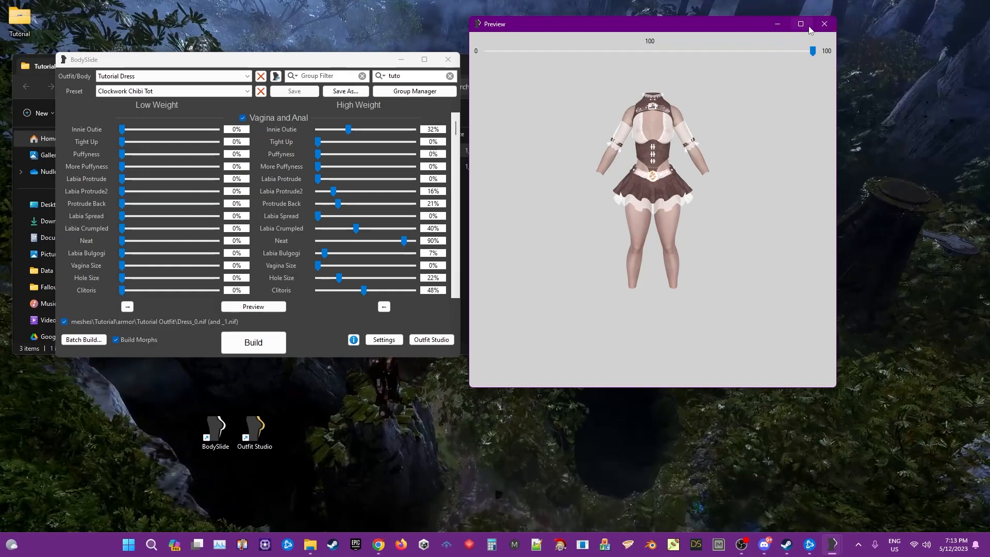
click(824, 23)
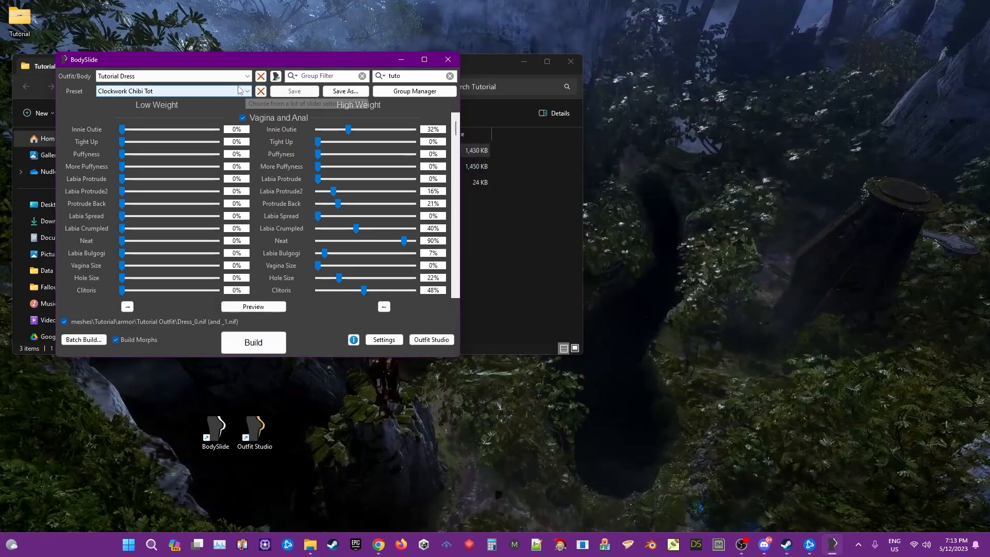
- Select the Tutorial Panty outfit and open it in Outfit Studio
click(248, 76)
click(154, 95)
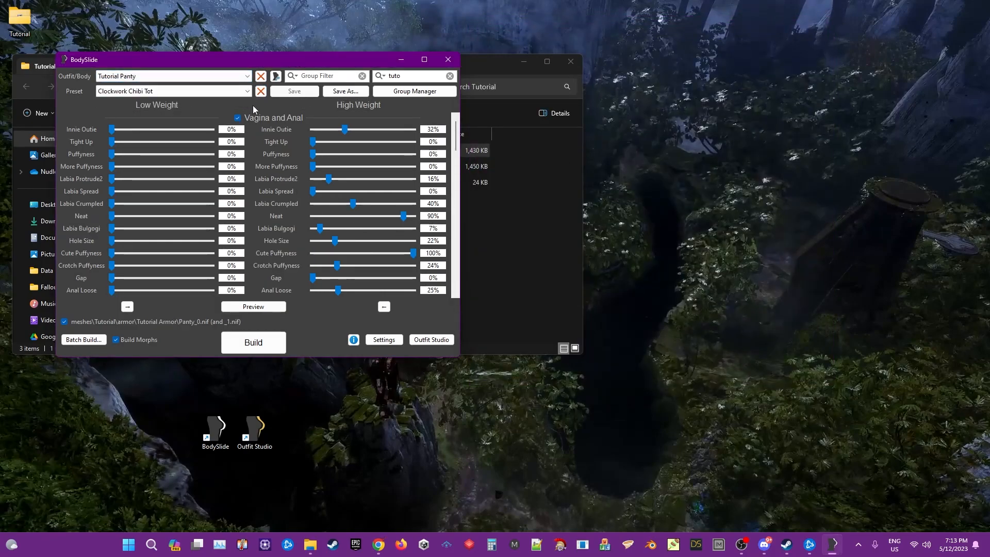
click(431, 340)
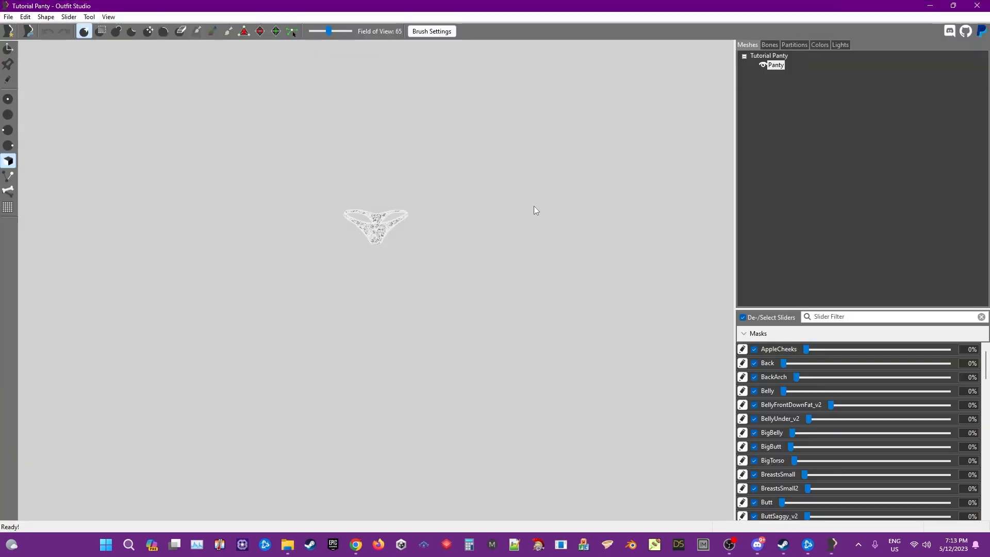
scroll(496, 259, up, 3)
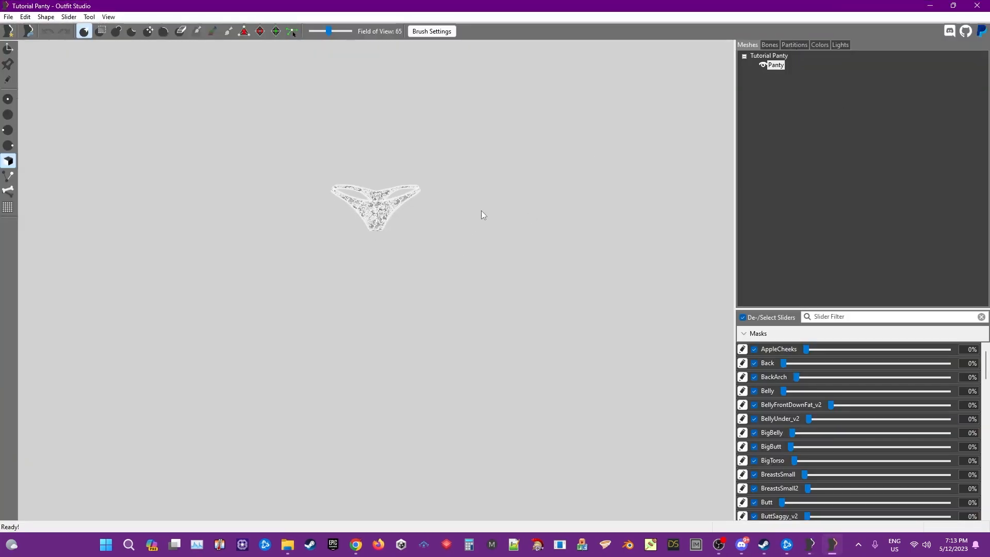
- Change the panty's partition type to 48 SBP_48_MOD_MISC1 and apply it
click(794, 44)
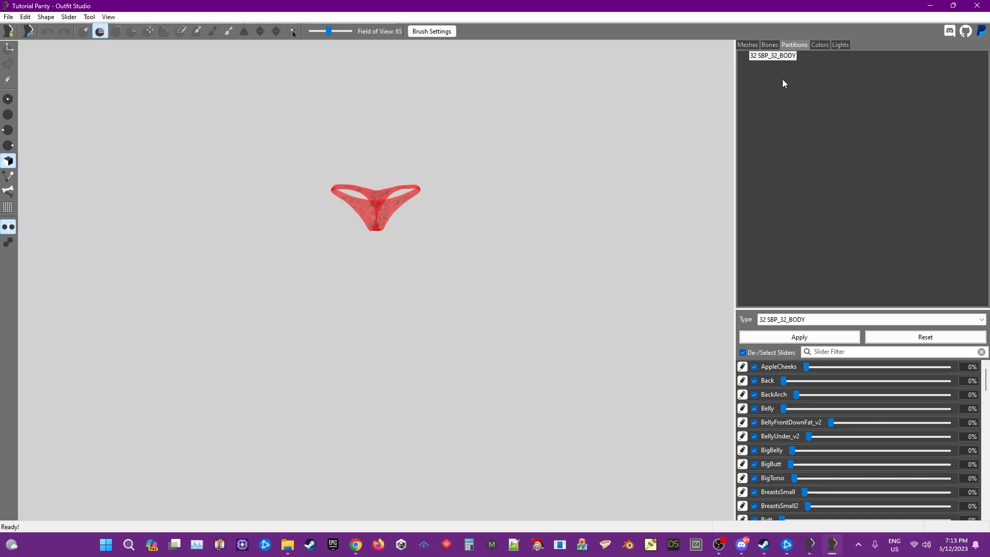
click(793, 319)
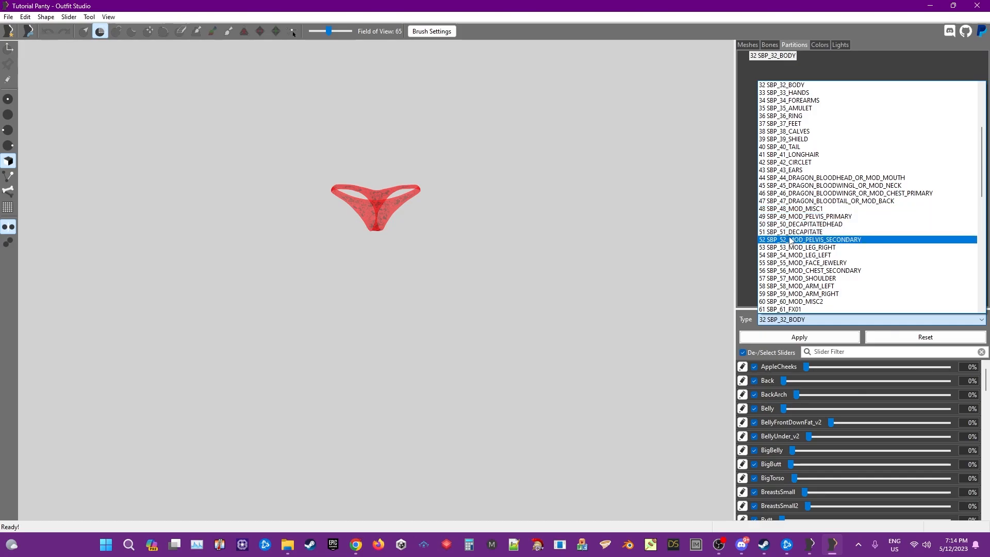
click(784, 208)
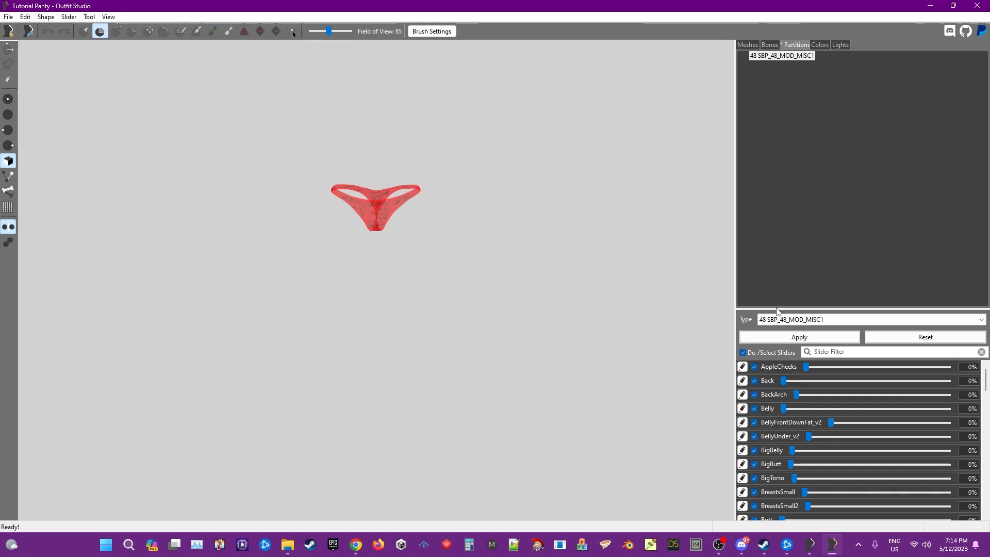
click(776, 339)
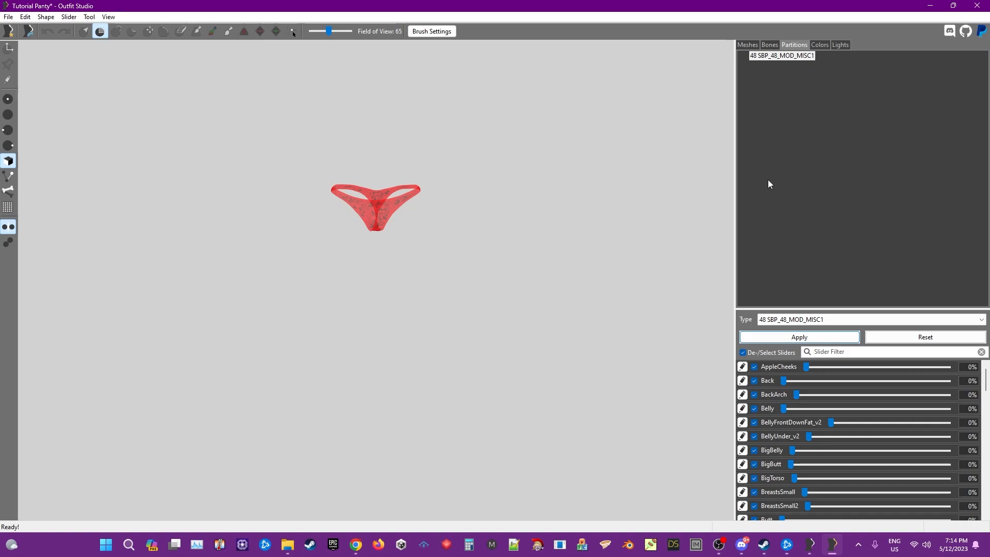
click(746, 46)
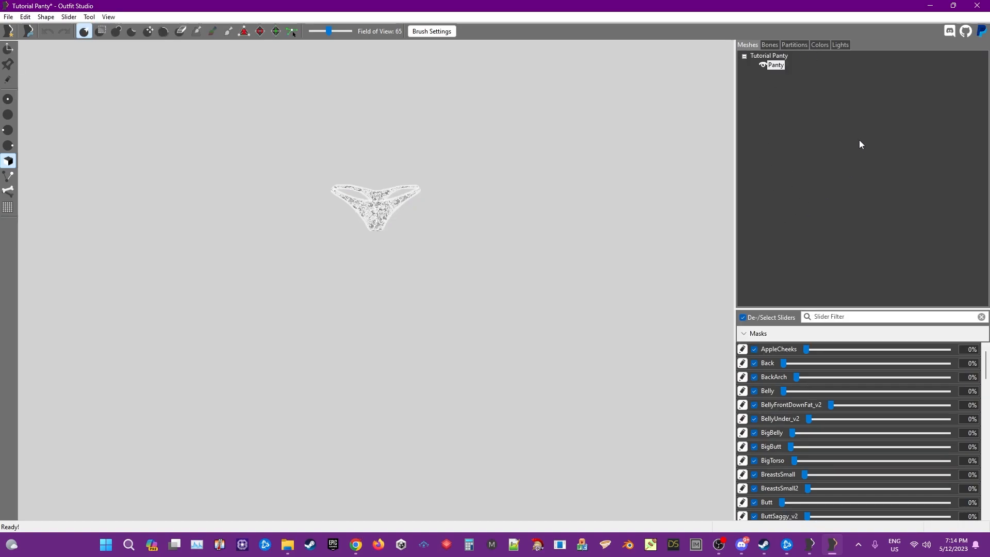
- Save the Tutorial Panty project with TutorialArmor.osp as its slider set file, then close Outfit Studio
click(9, 16)
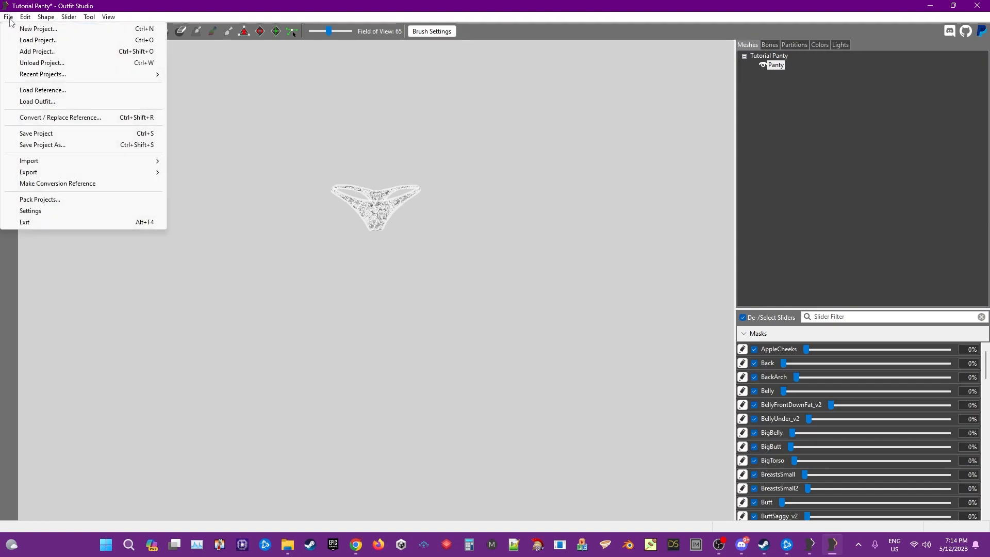
mouse_move(8, 17)
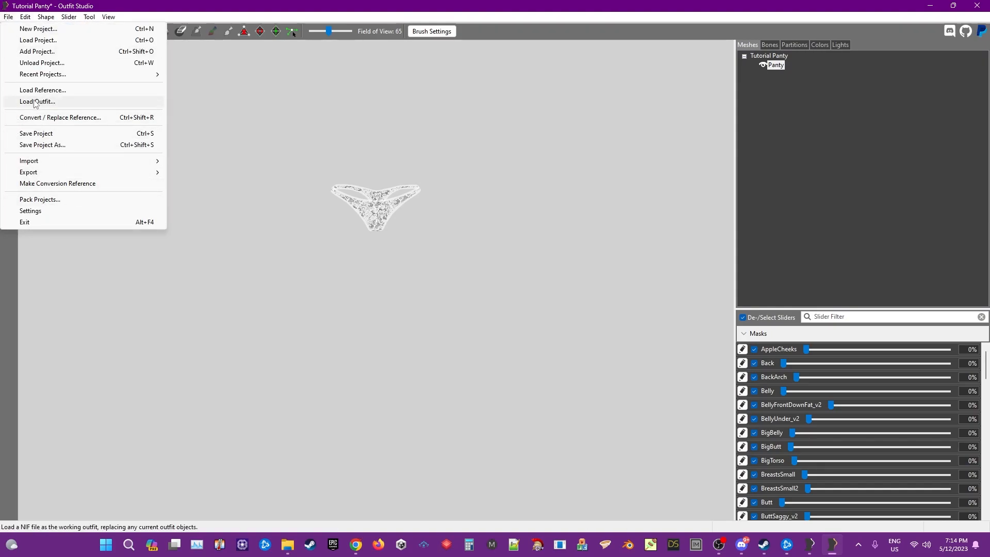
click(42, 144)
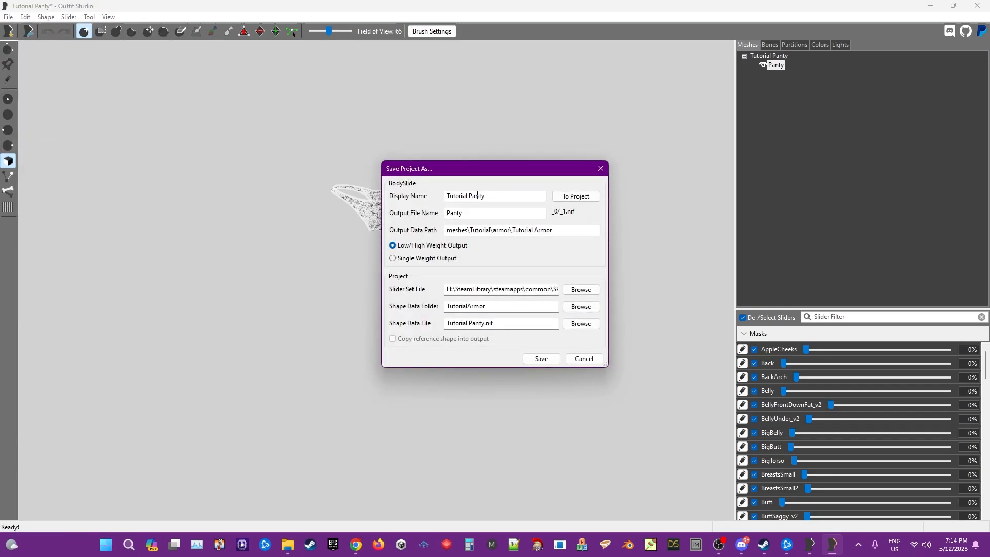
click(475, 290)
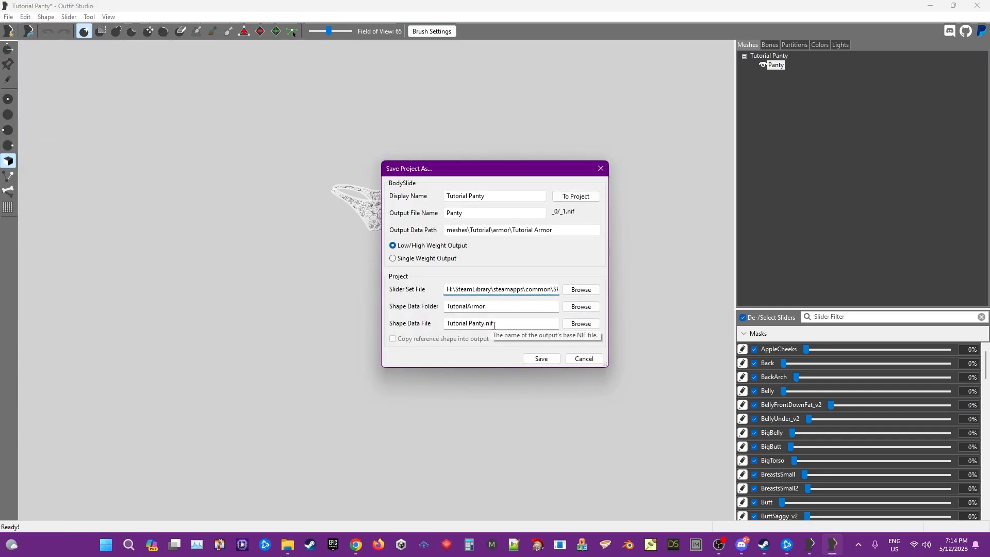
key(ctrl+a)
key(shift+Left)
key(shift+Left)
key(shift+Left)
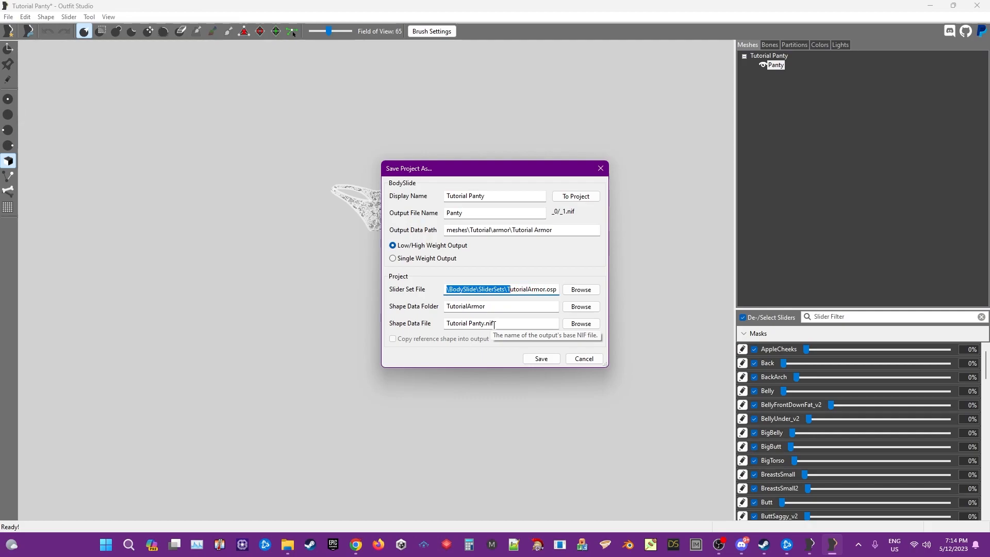
key(BackSpace)
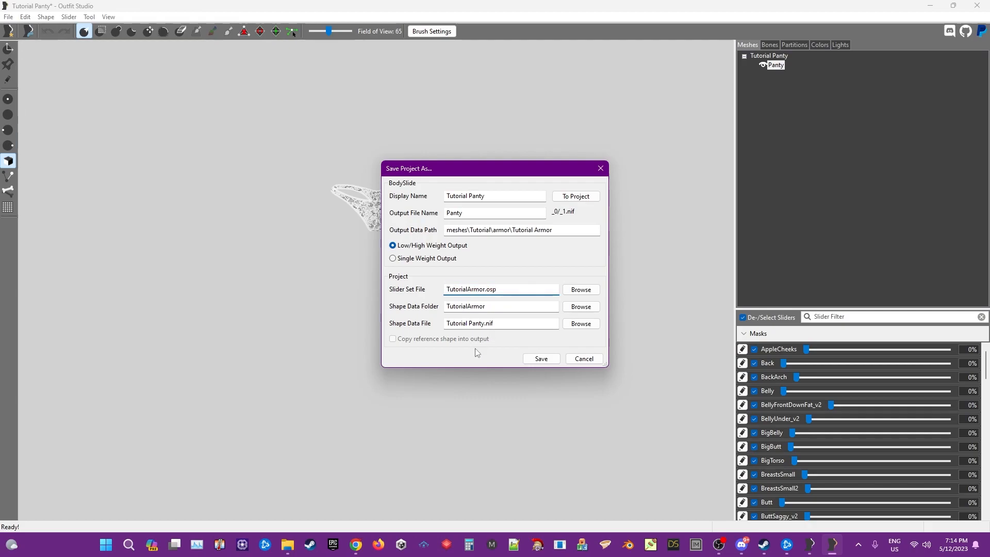
click(542, 359)
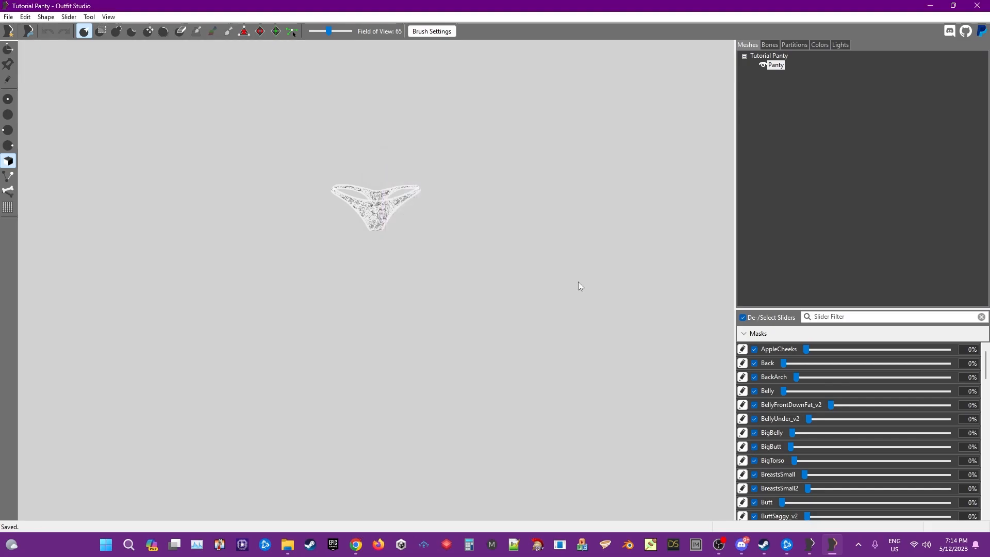
click(977, 6)
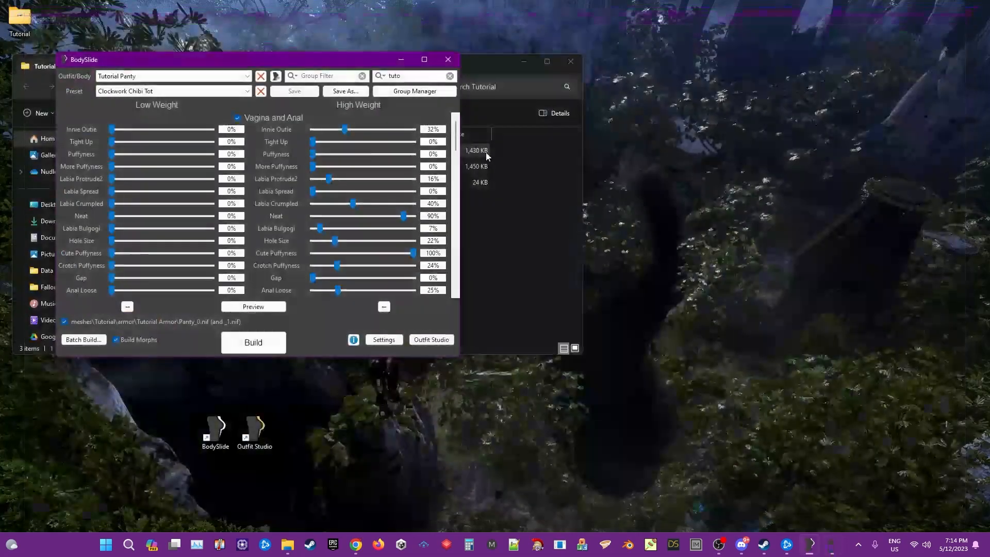
- Select the Tutorial Dress outfit in BodySlide and open it in Outfit Studio
click(215, 81)
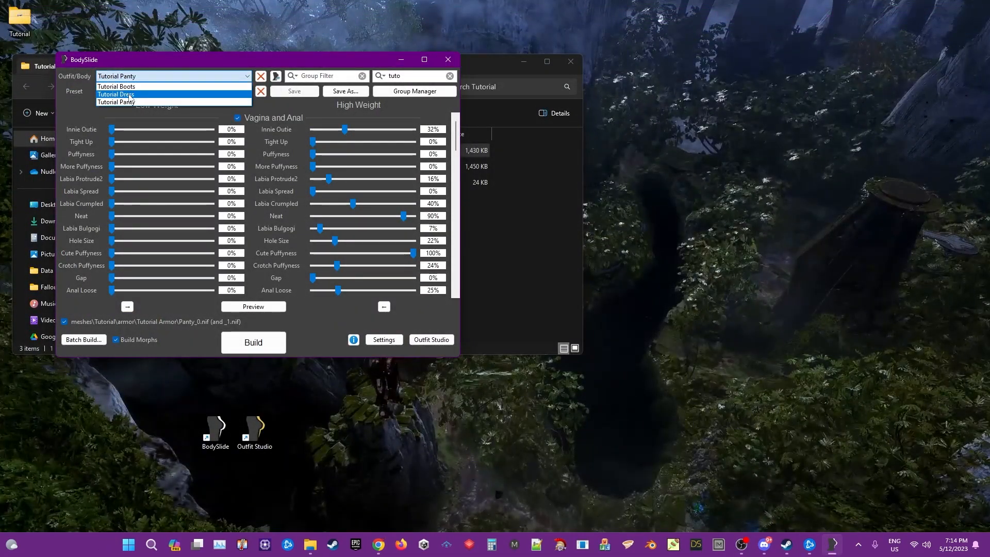
click(211, 87)
click(276, 78)
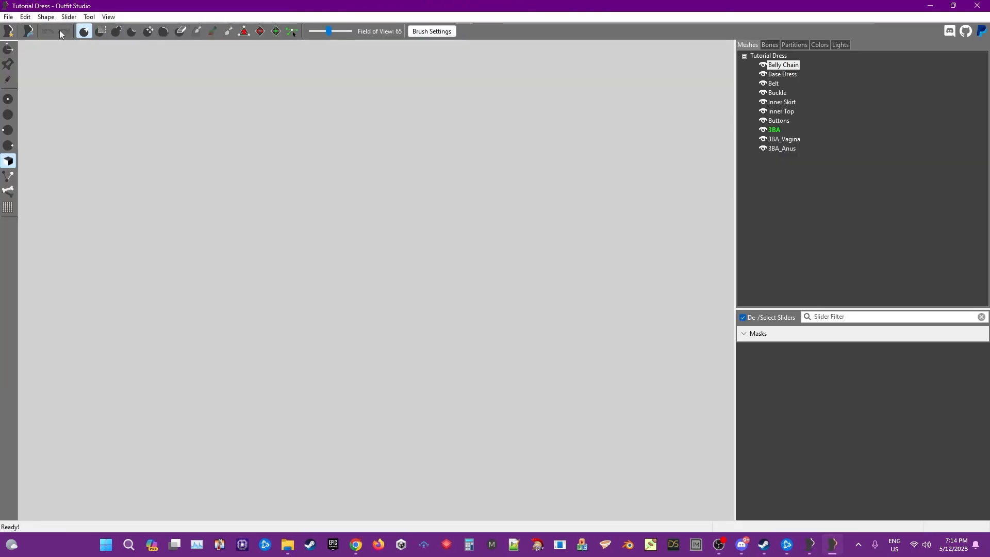
- Start saving the dress project under new settings, with the output data path meshes\Tutorial\armor\Tutorial Armor
click(8, 17)
click(52, 145)
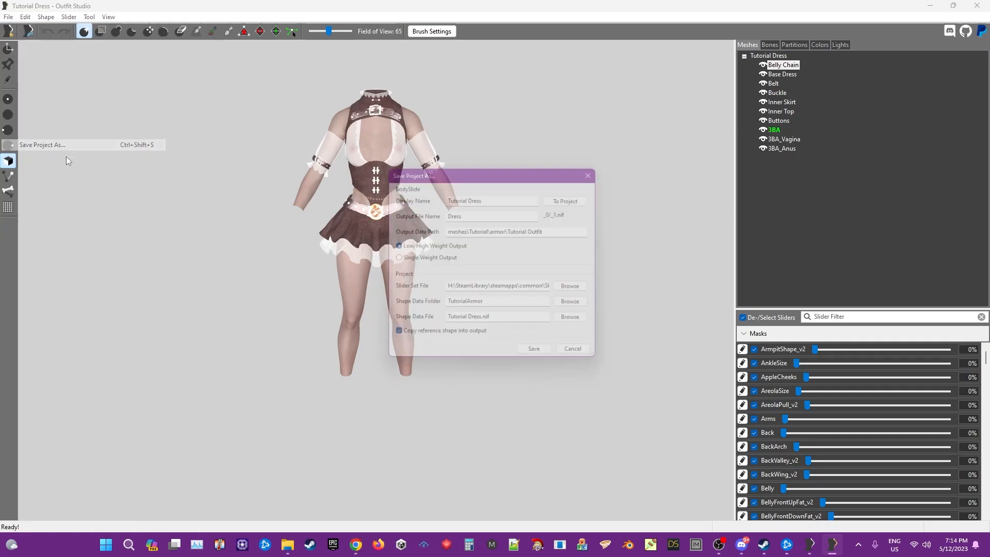
double_click(538, 231)
text(Armor)
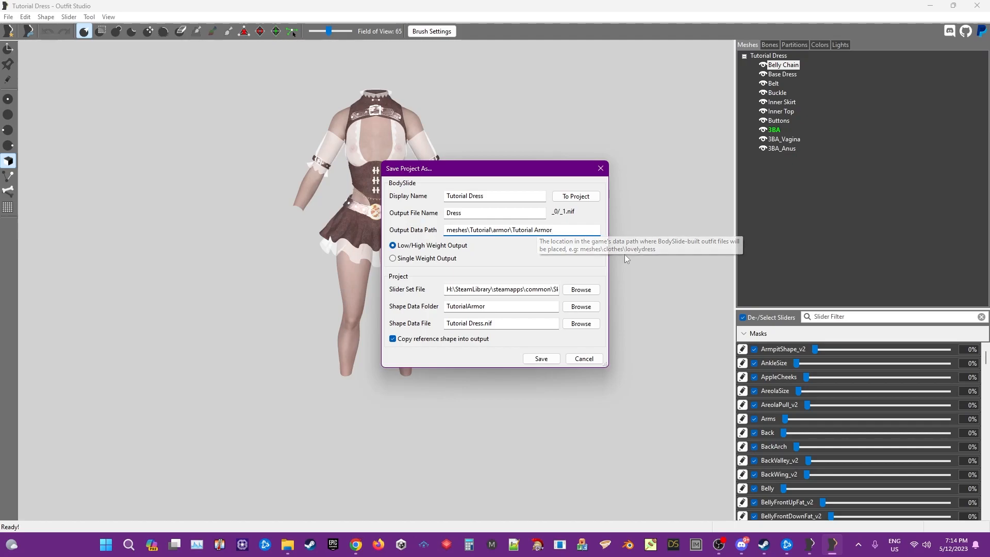
- Shorten the dress project's slider set file to TutorialArmor.osp, save the project and close Outfit Studio
click(539, 289)
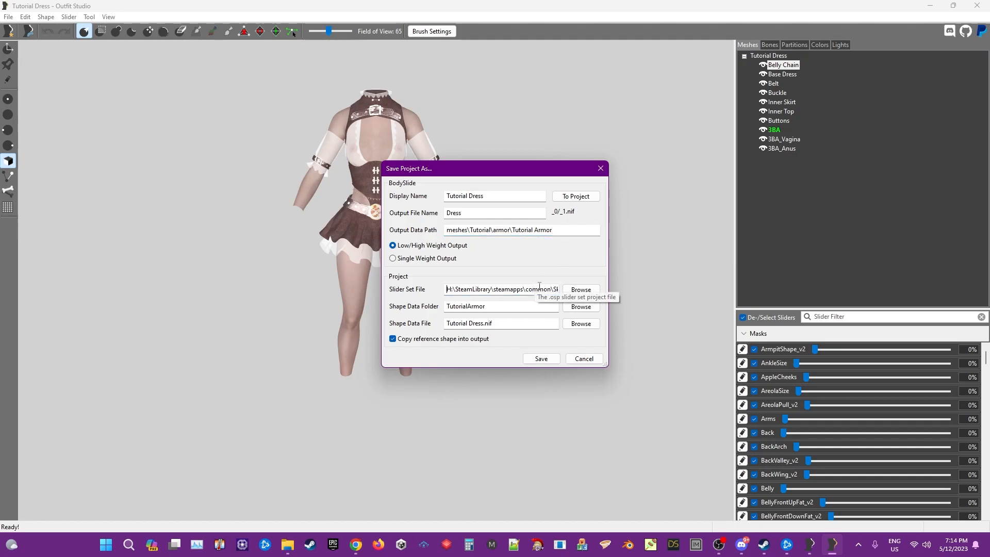
key(ctrl+a)
key(shift+Left)
key(shift+Left)
key(shift+Left)
key(shift+Left)
key(shift+Left)
key(shift+Left)
key(shift+Left)
key(shift+Left)
key(shift+Left)
key(shift+Left)
key(shift+Left)
key(shift+Left)
key(shift+Left)
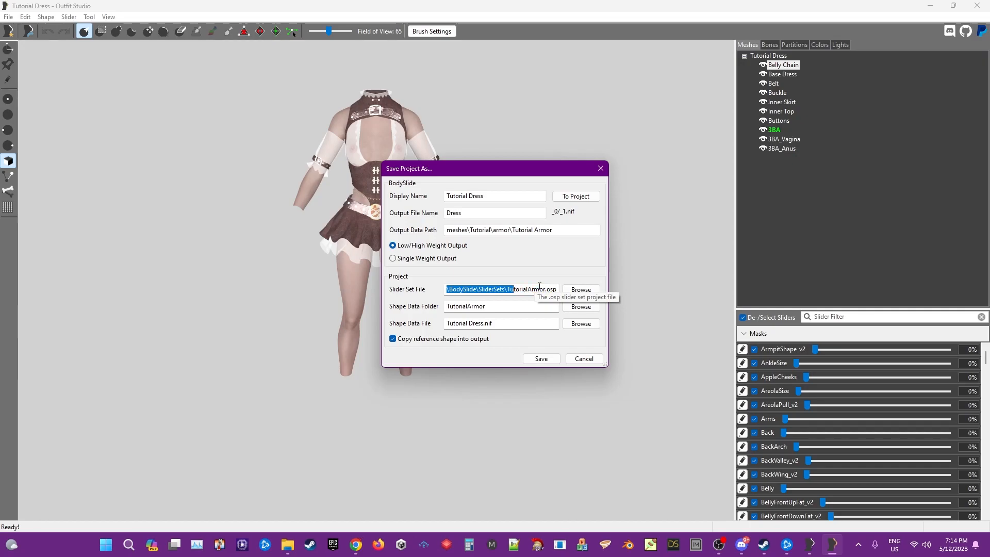
key(BackSpace)
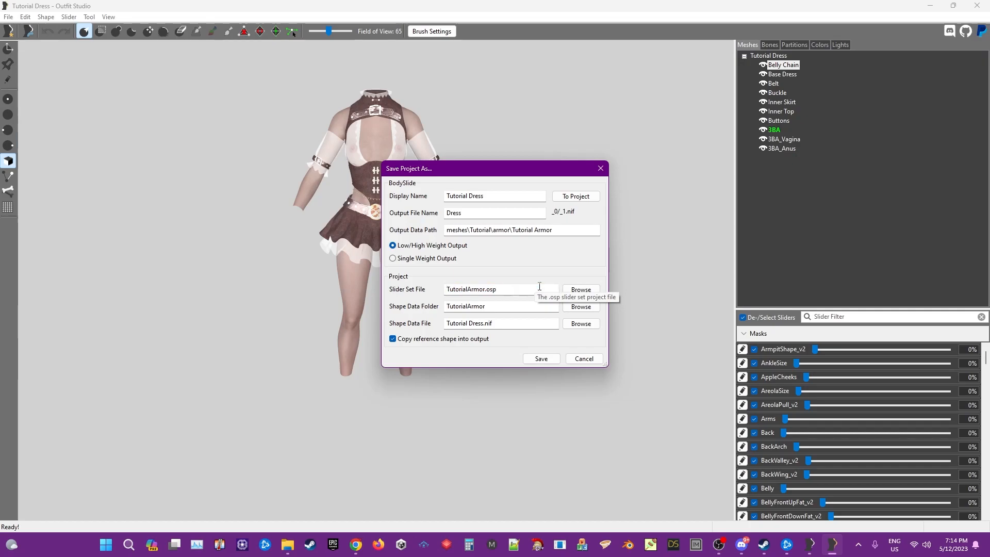
click(541, 359)
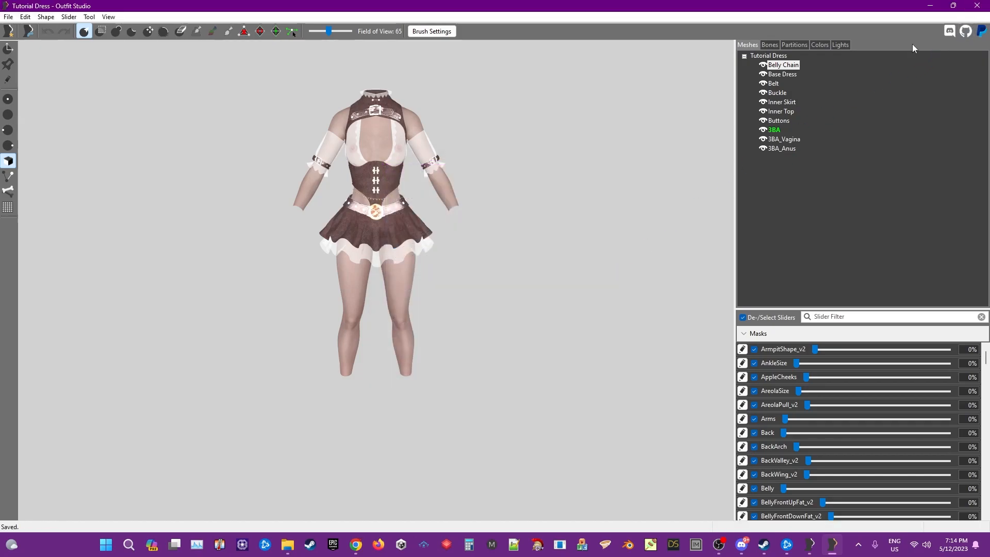
click(949, 31)
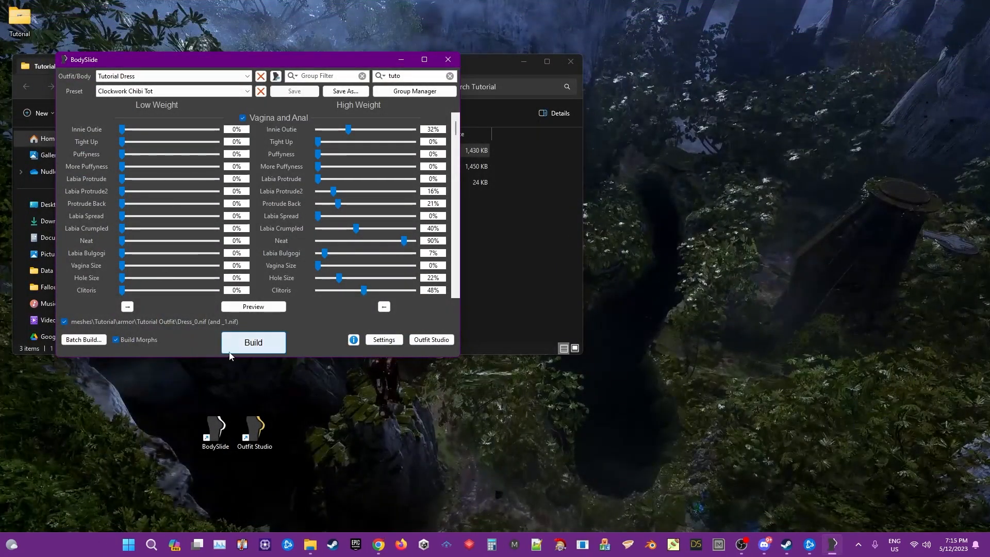
- Check the batch build list and cancel it, then build only the Tutorial Dress outfit
click(84, 339)
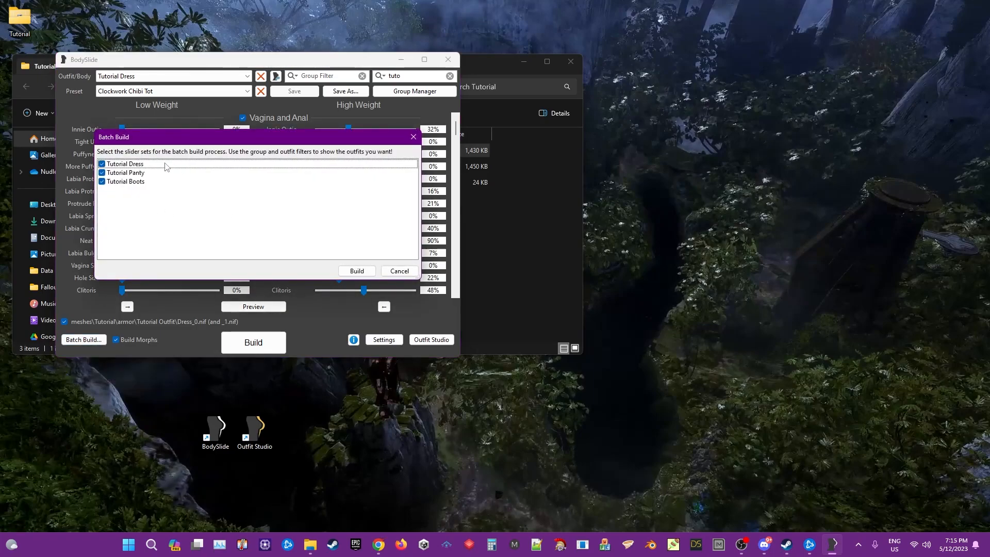
click(399, 272)
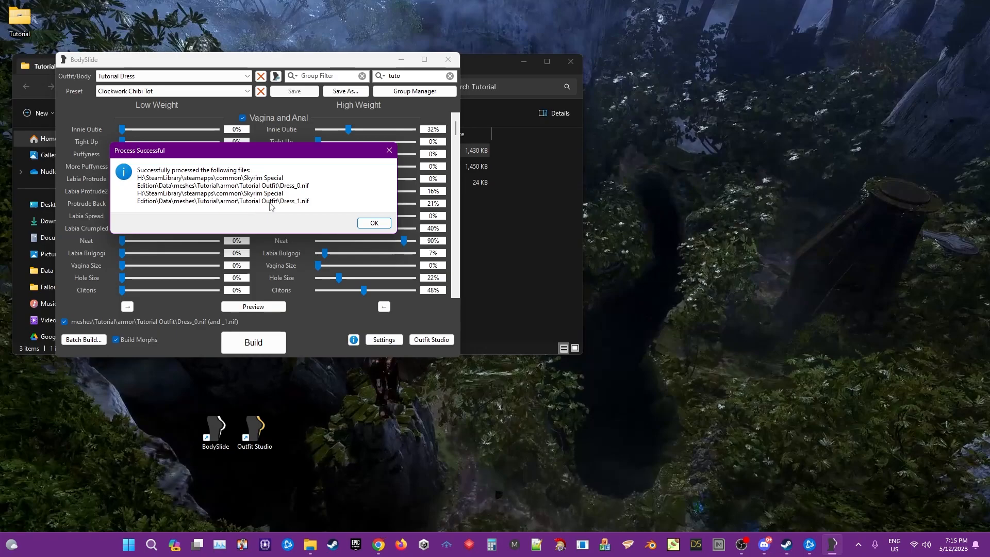
click(375, 223)
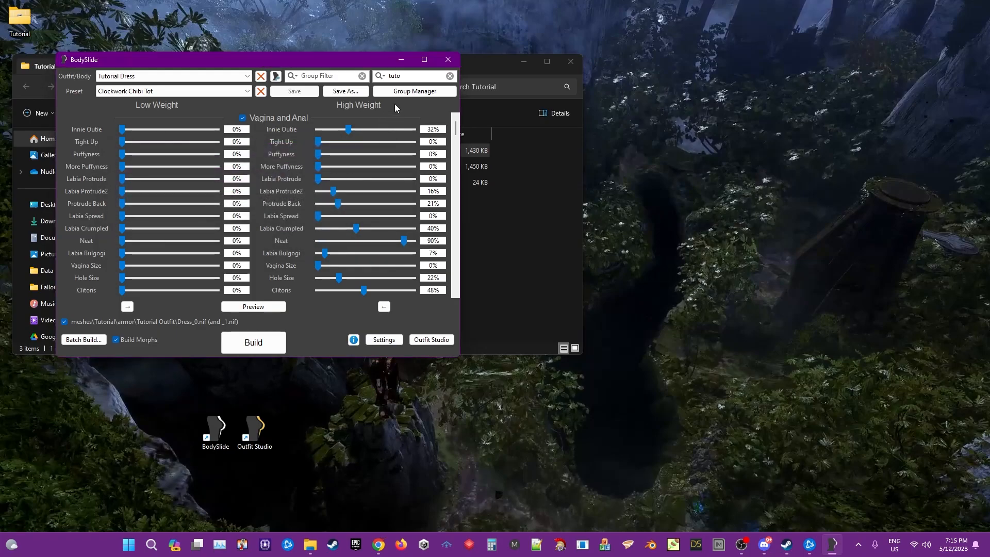
- Restart BodySlide to reload the saved projects and rebuild the Tutorial Dress into the Tutorial Armor folder
click(448, 59)
double_click(217, 429)
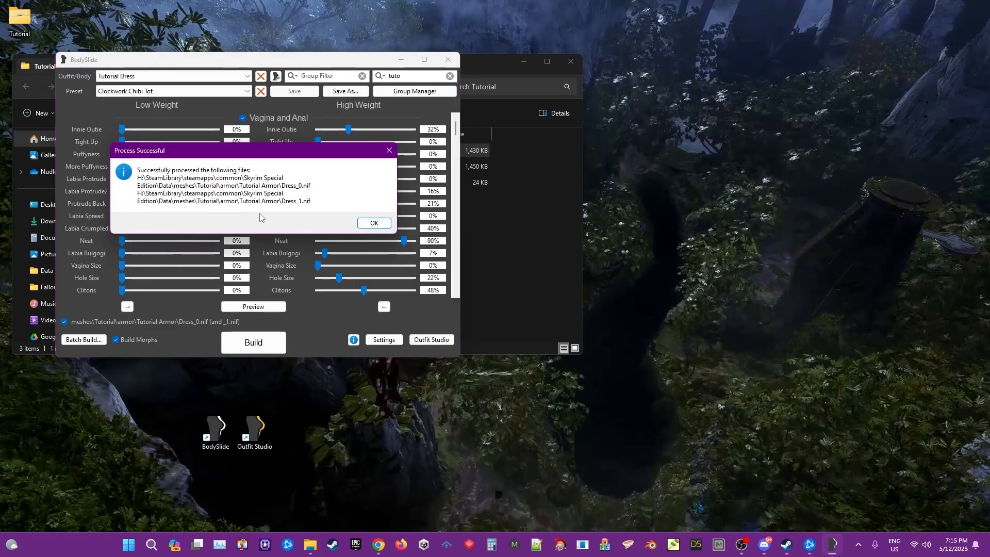
click(367, 224)
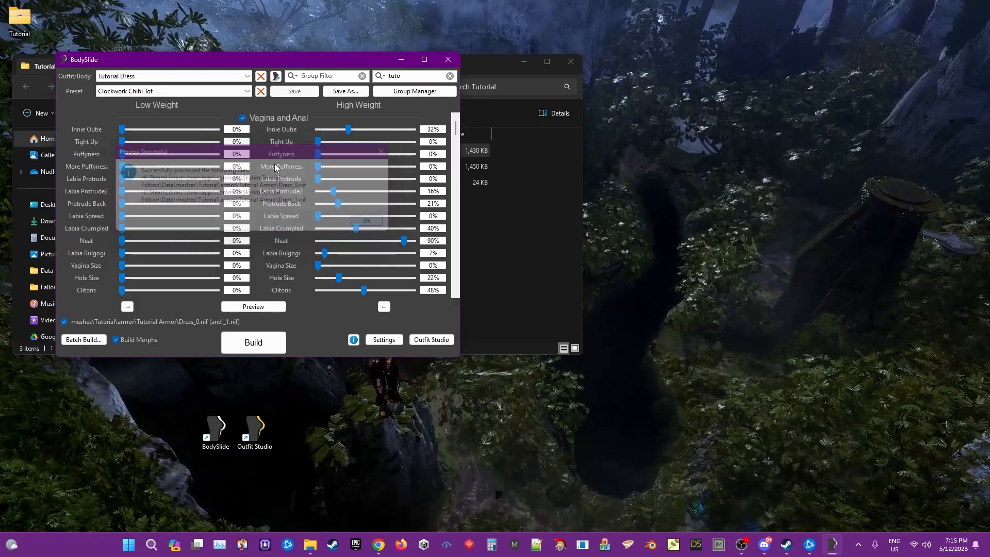
- Select the Tutorial Boots outfit and build its meshes with the Clockwork Chibi Tot preset
click(151, 77)
click(150, 87)
click(253, 342)
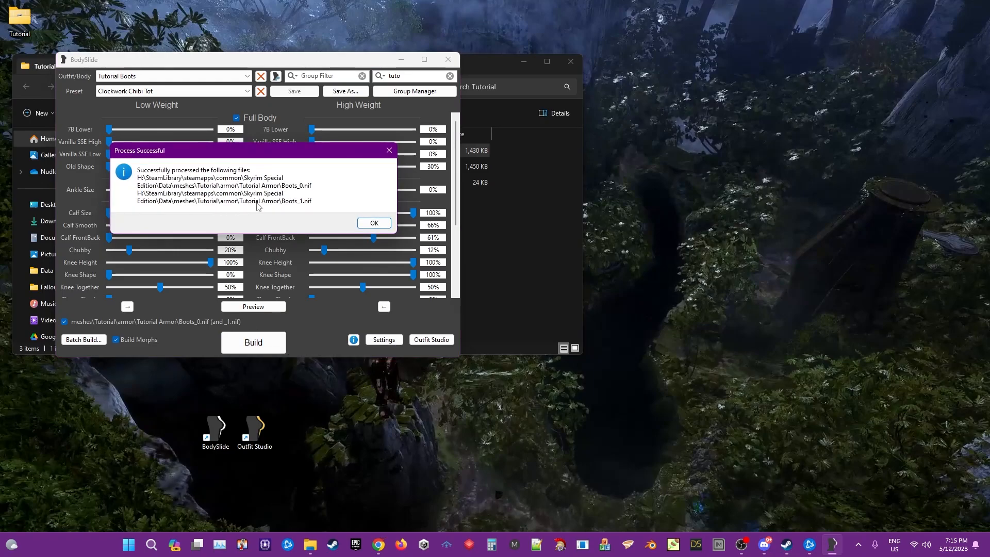
click(374, 222)
- Build the Tutorial Panty outfit with the same preset, then close BodySlide
click(170, 78)
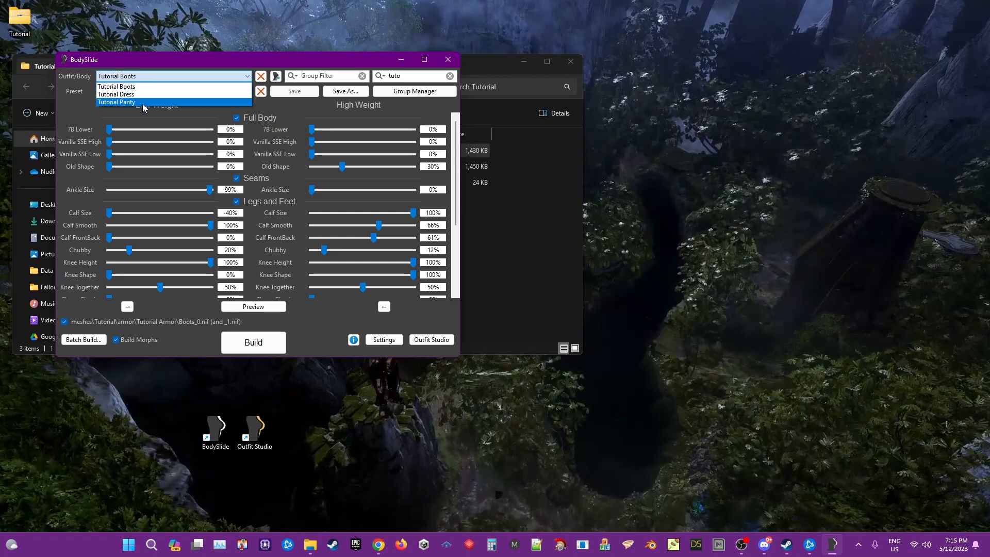
click(141, 102)
click(253, 343)
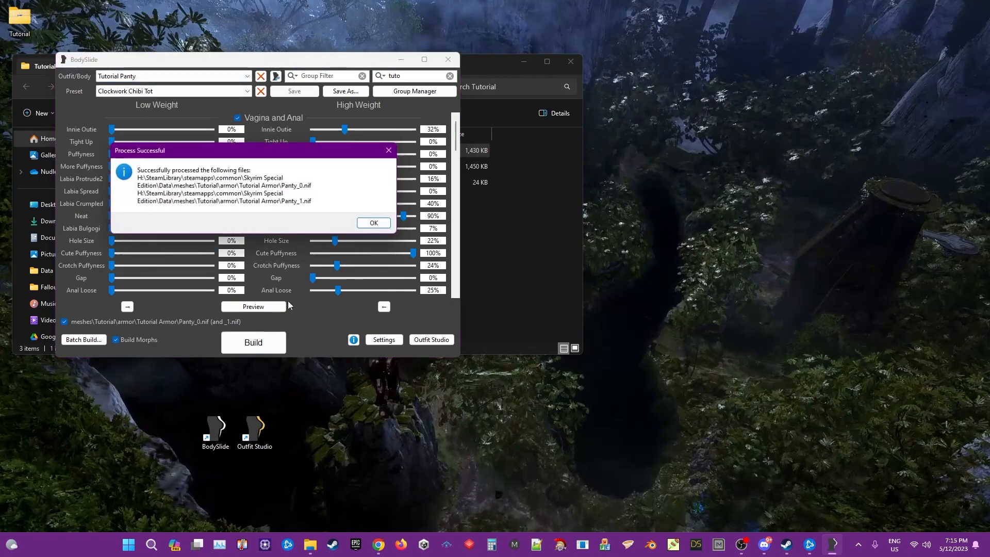
click(374, 222)
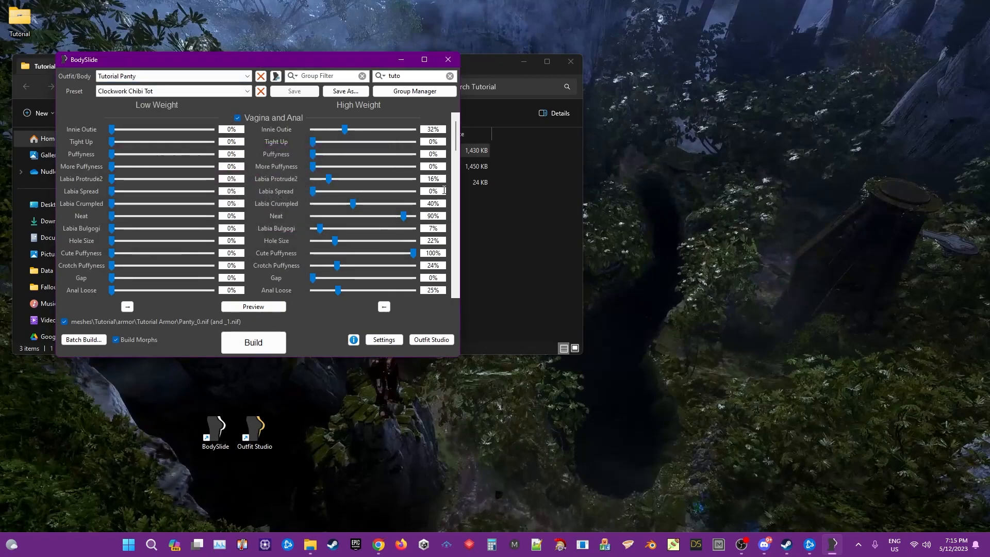
click(448, 59)
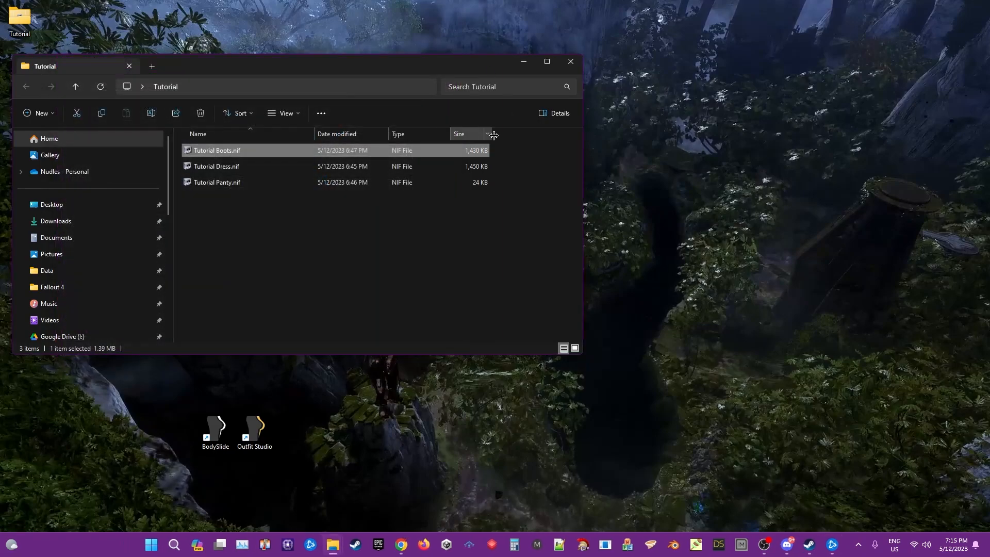
- Open the TutorialArmor folder under Data\CalienteTools\BodySlide\ShapeData in File Explorer to check the saved project files
click(35, 270)
double_click(219, 165)
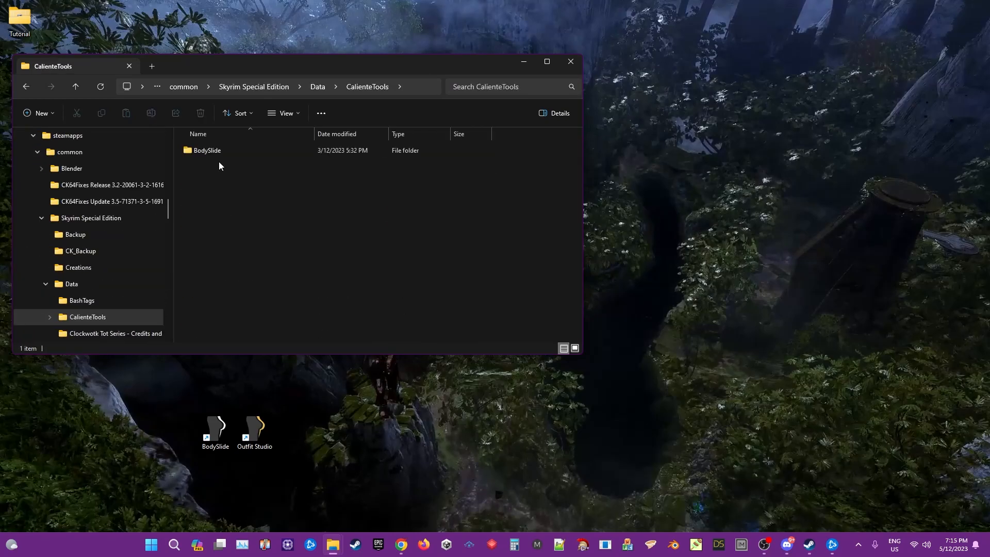
double_click(213, 150)
double_click(211, 230)
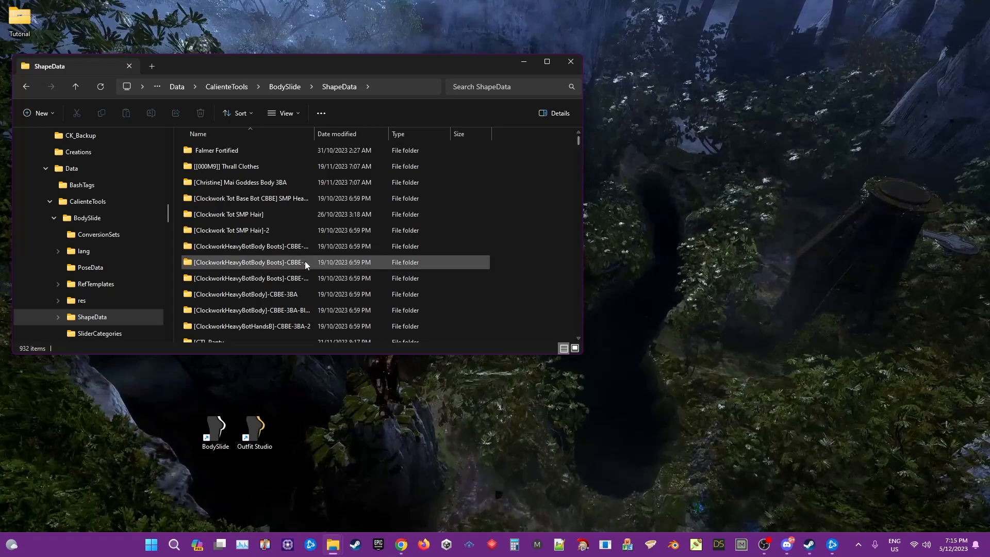
text(tutorial)
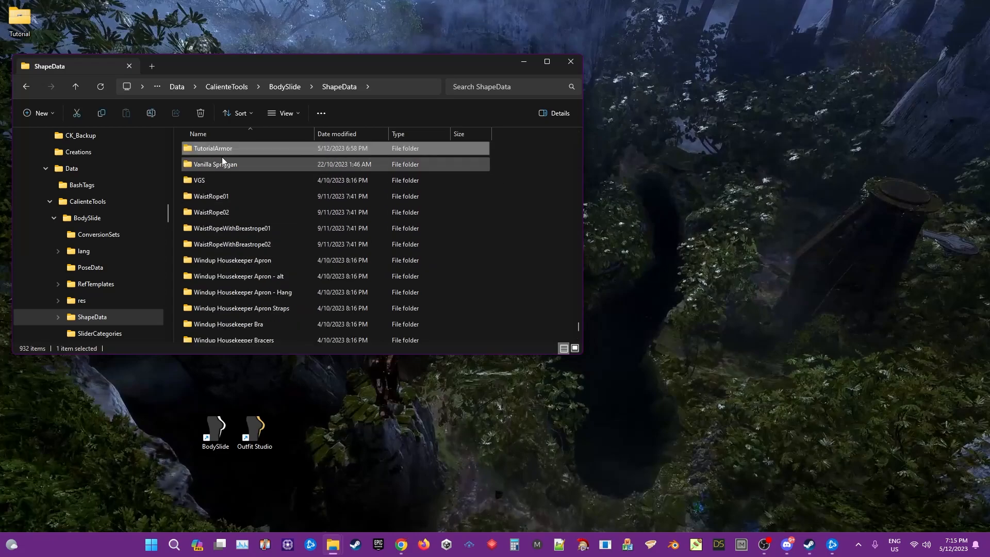
double_click(215, 149)
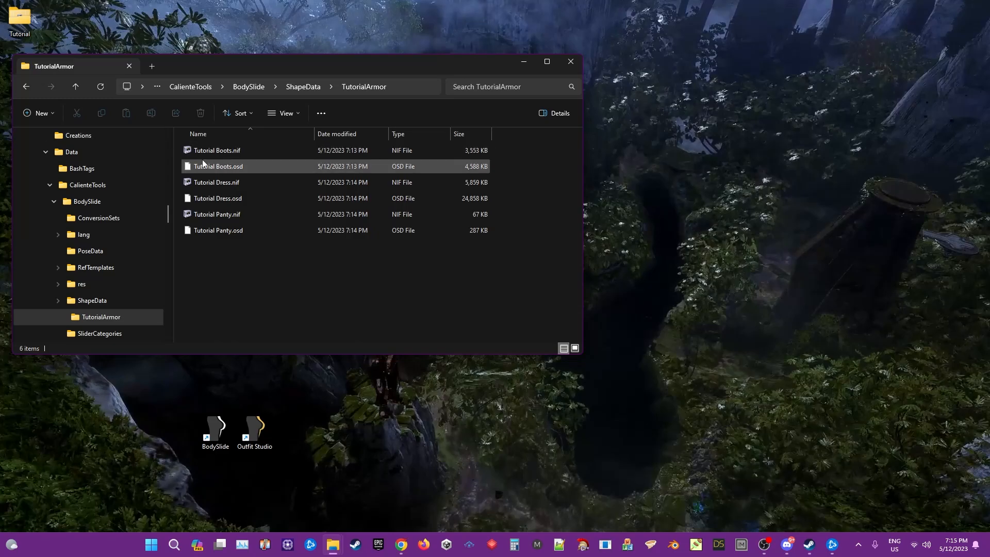
- Return to the ShapeData folder and look through the other outfits' project folders
click(75, 86)
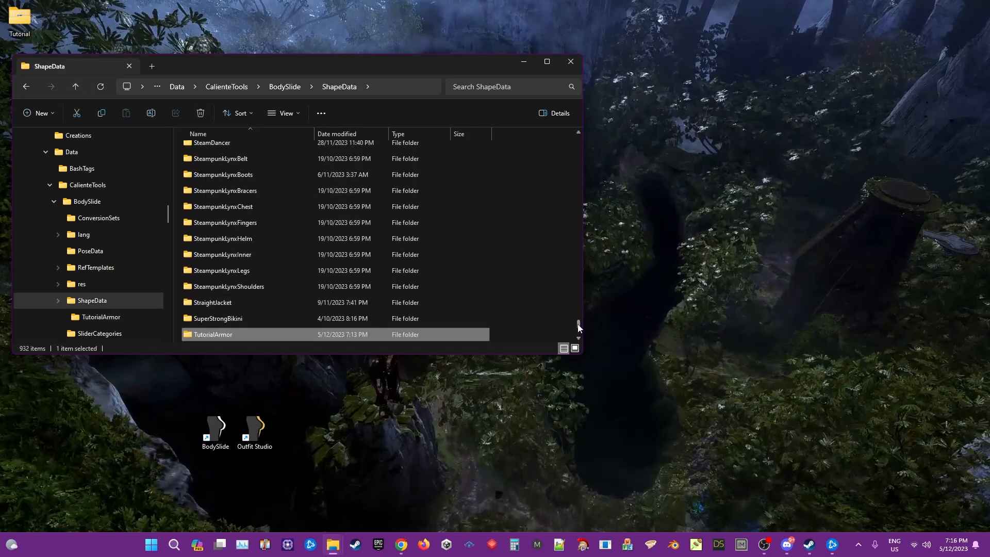
drag(577, 328, 576, 315)
scroll(390, 261, up, 15)
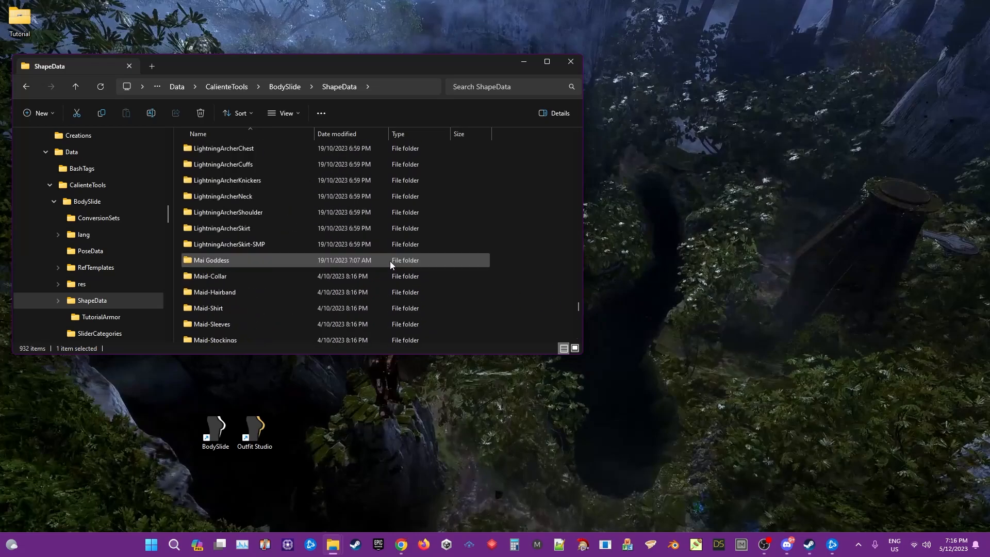
scroll(383, 261, up, 3)
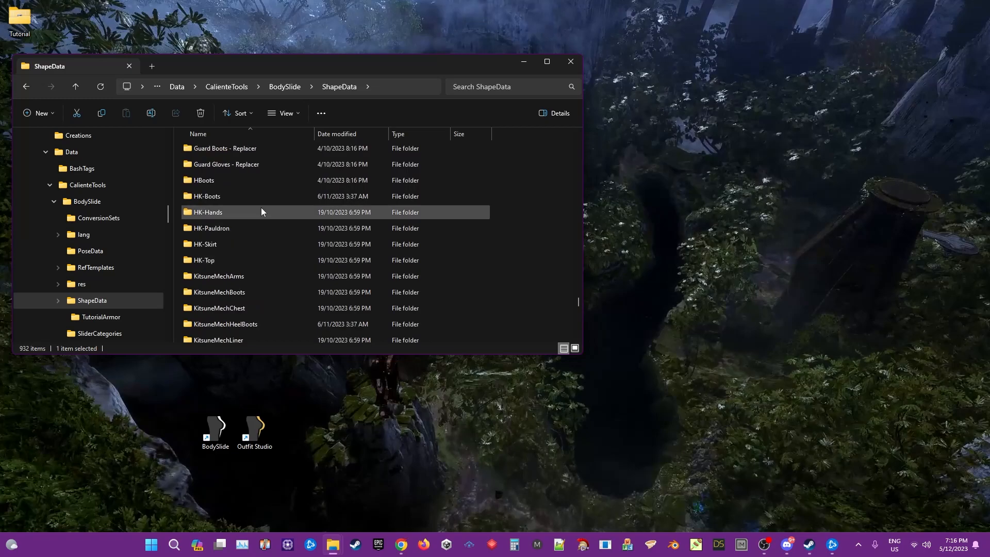
scroll(336, 225, up, 6)
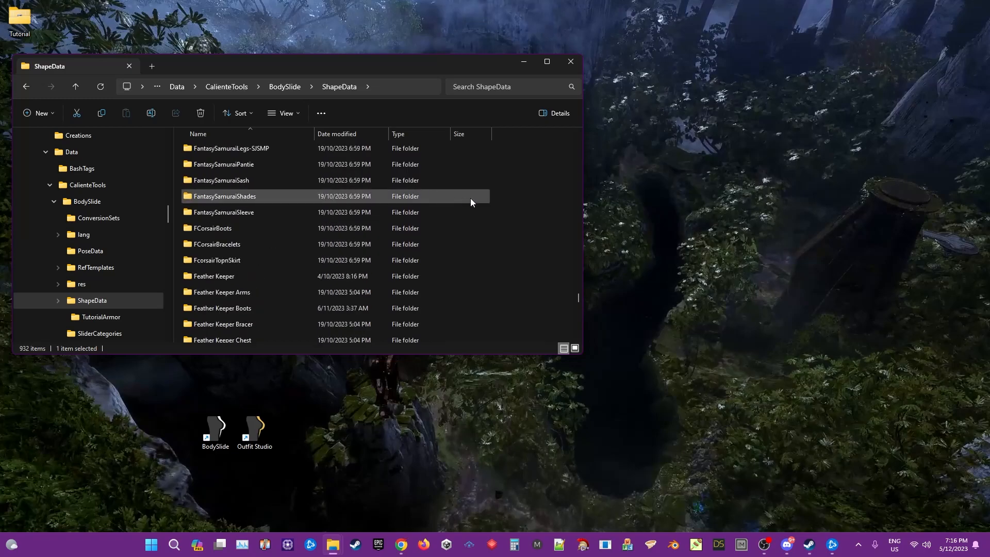
- Find the TutorialArmor folder in ShapeData and open it to examine its NIF and OSD files
click(257, 232)
text(tutorial)
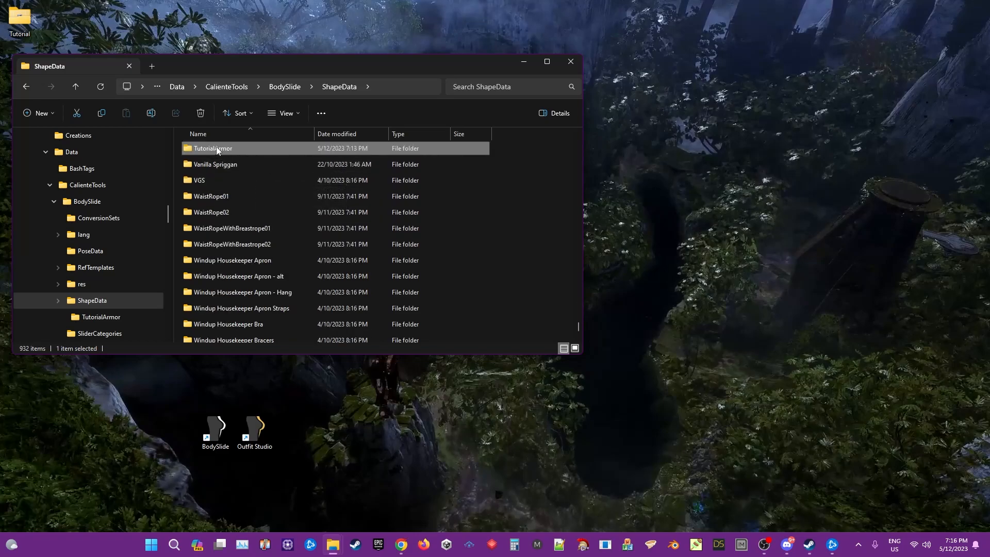
scroll(206, 155, up, 1)
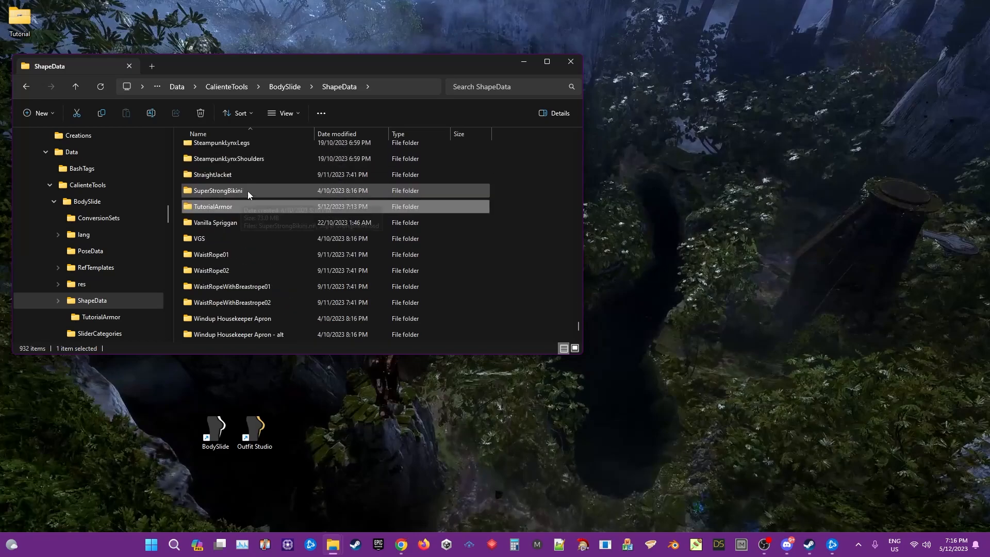
double_click(216, 206)
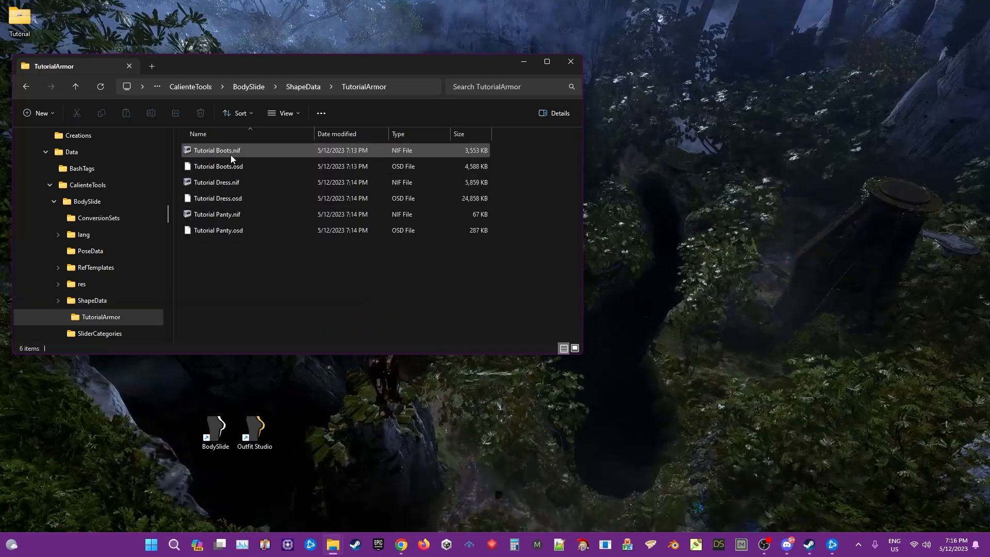
- Go to BodySlide's SliderSets folder and select the TutorialArmor.osp project file
click(76, 87)
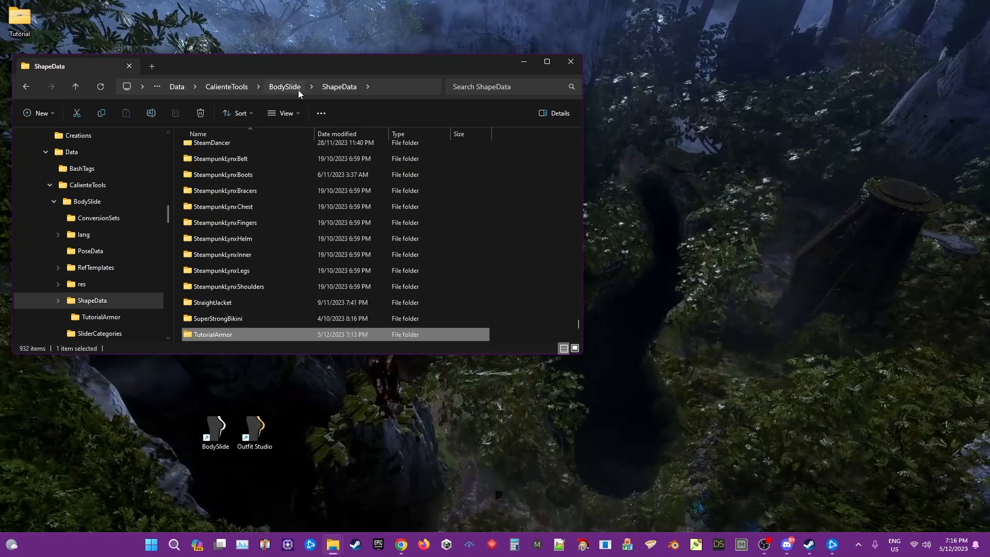
click(285, 86)
double_click(221, 292)
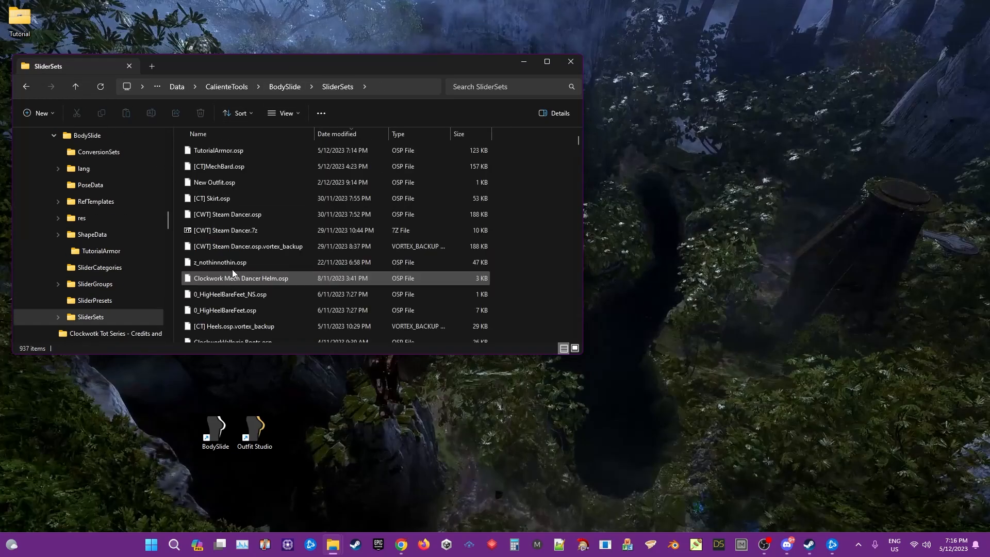
click(244, 152)
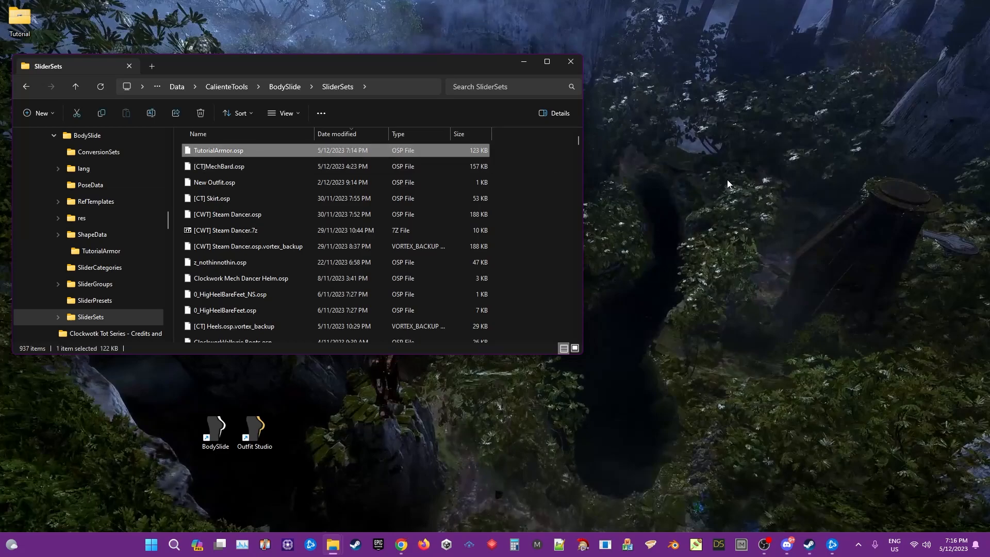
- Look through the other outfits' project files in SliderSets, then close File Explorer
scroll(372, 221, down, 5)
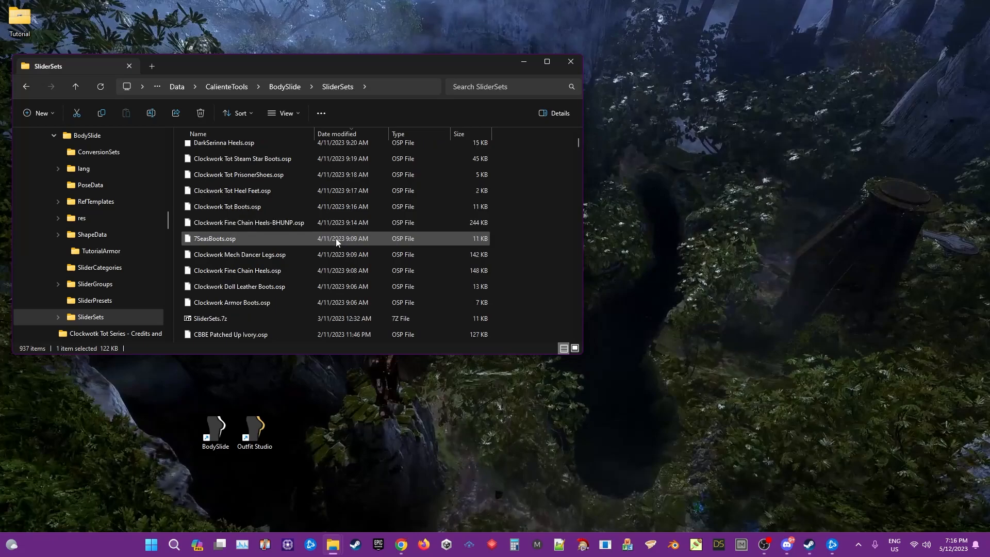
scroll(359, 235, down, 10)
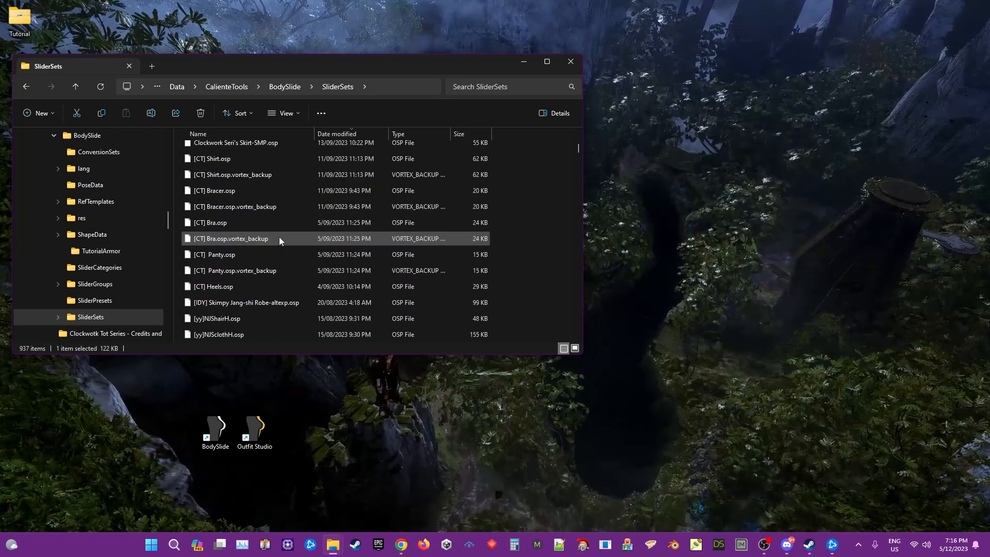
scroll(278, 239, down, 4)
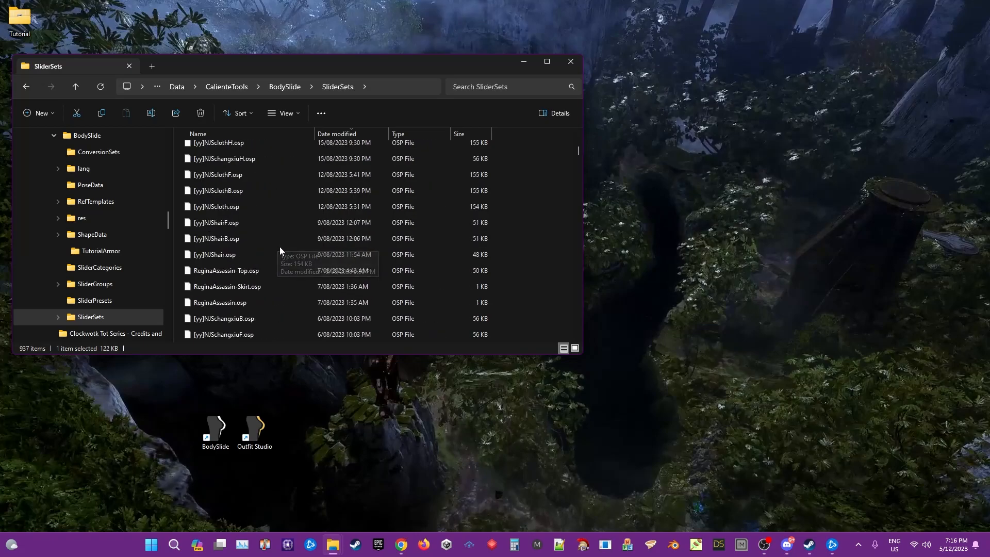
scroll(276, 245, down, 4)
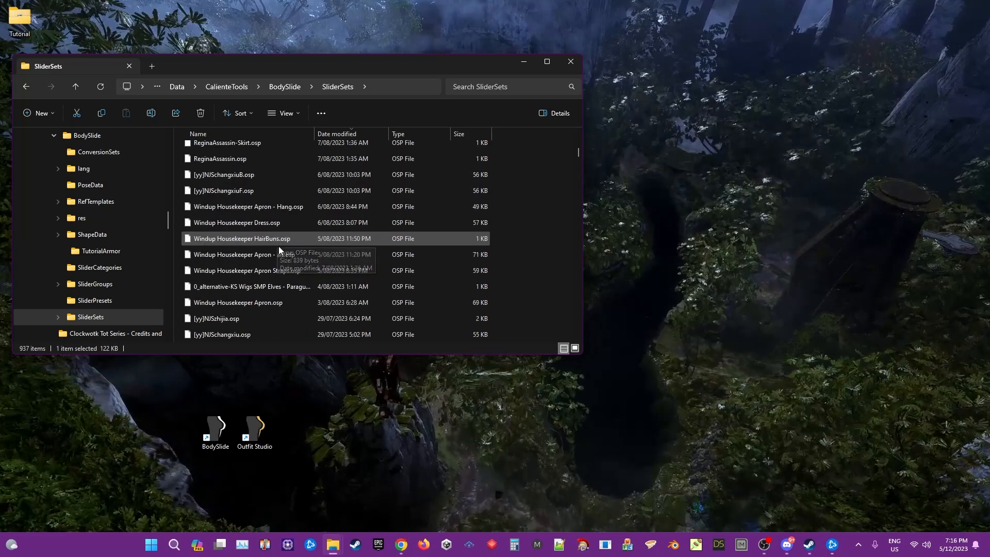
drag(578, 153, 578, 133)
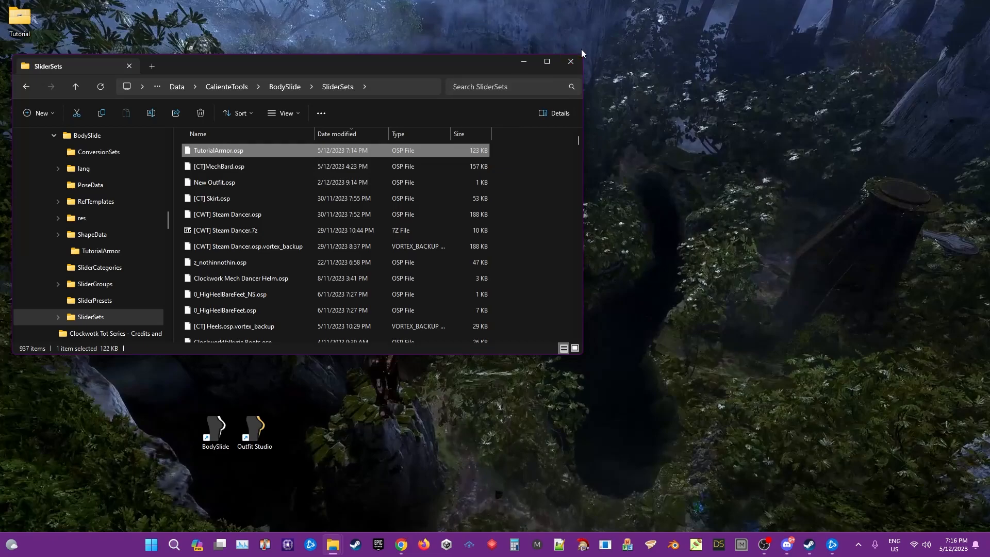
click(571, 61)
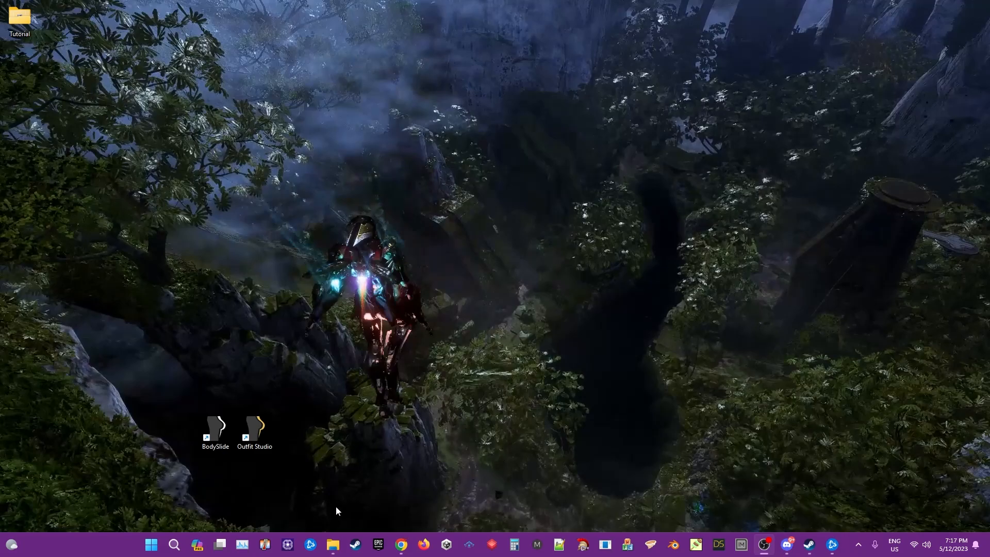
- Switch to the Vortex mod manager, launch Creation Kit from its tools and dismiss the KiLoader error
click(656, 544)
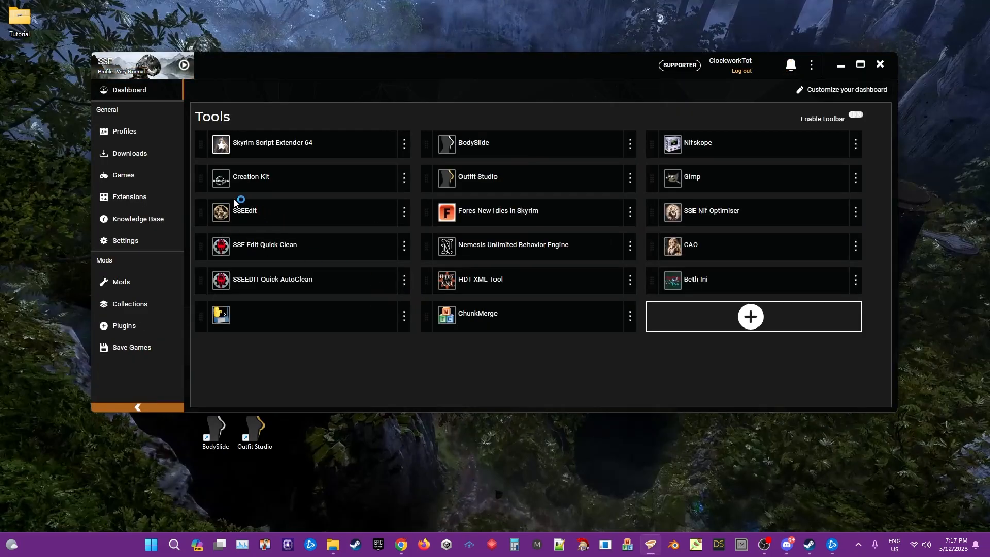
click(231, 182)
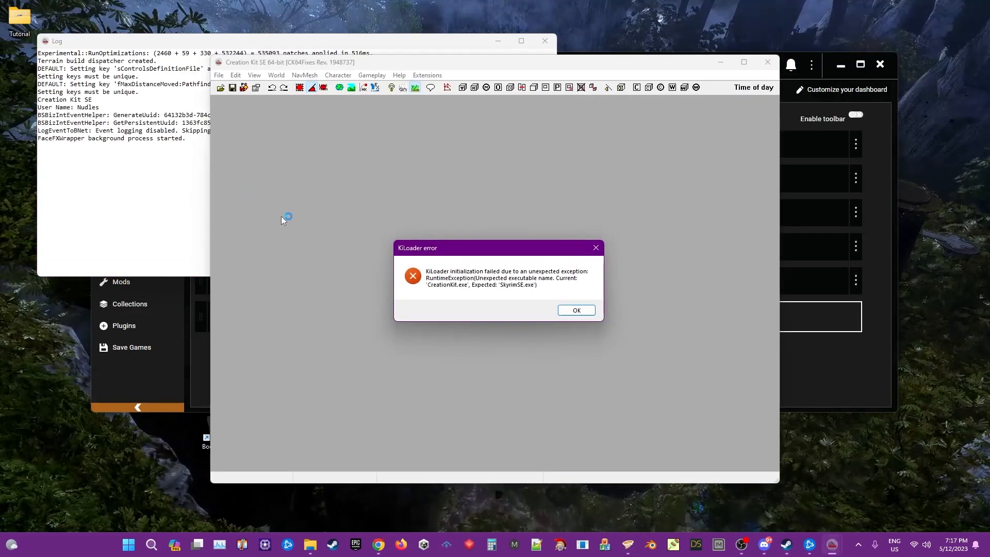
click(573, 309)
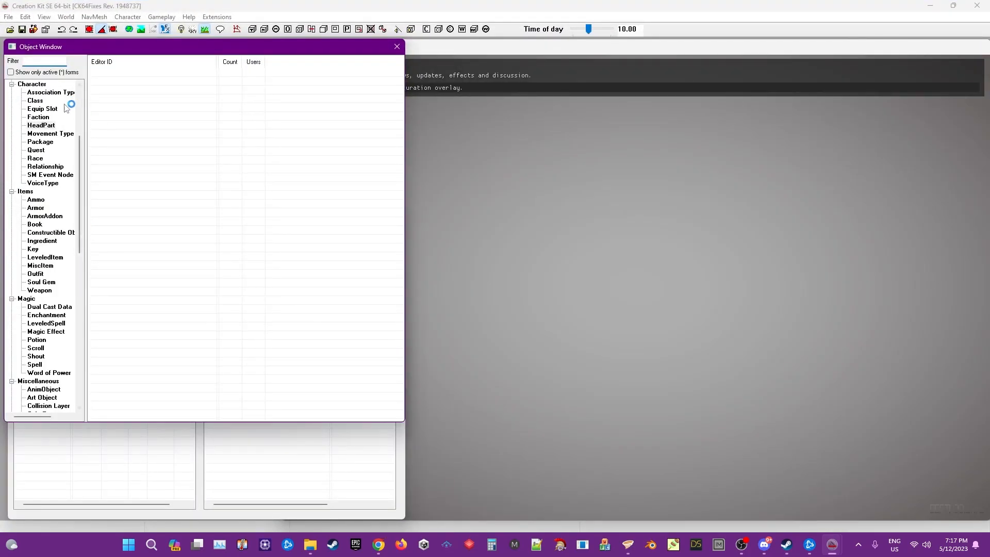
- Load Dawnguard.esm as the data file in Creation Kit
click(10, 29)
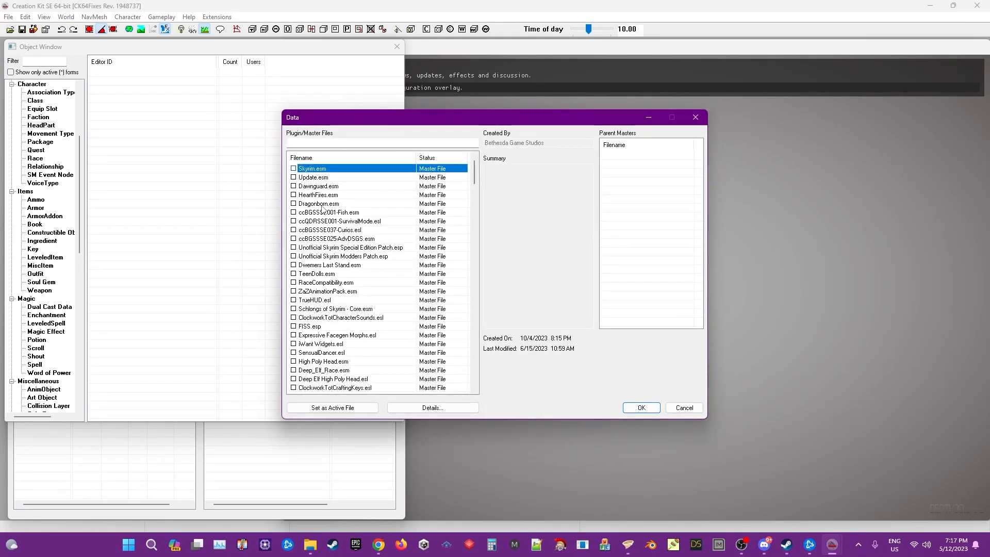
double_click(323, 188)
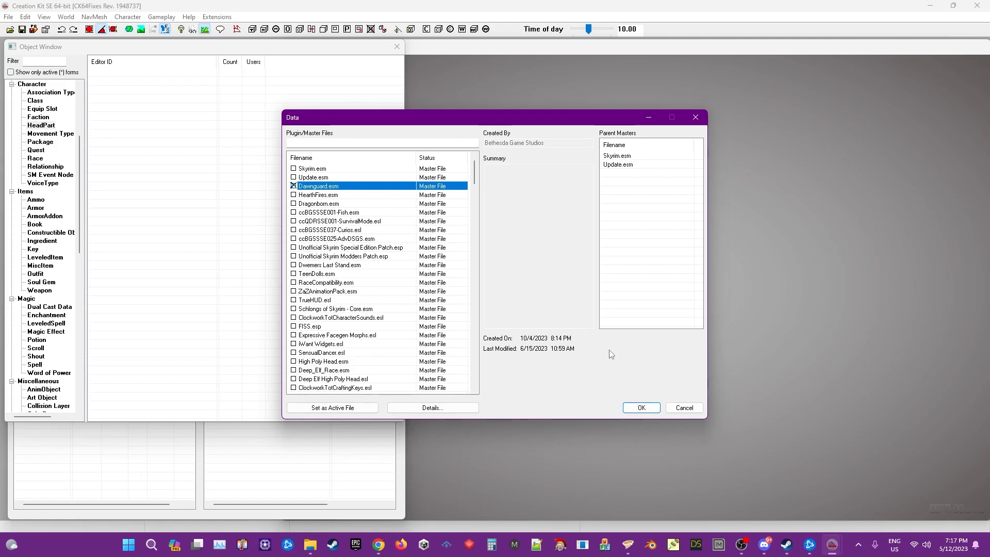
click(640, 407)
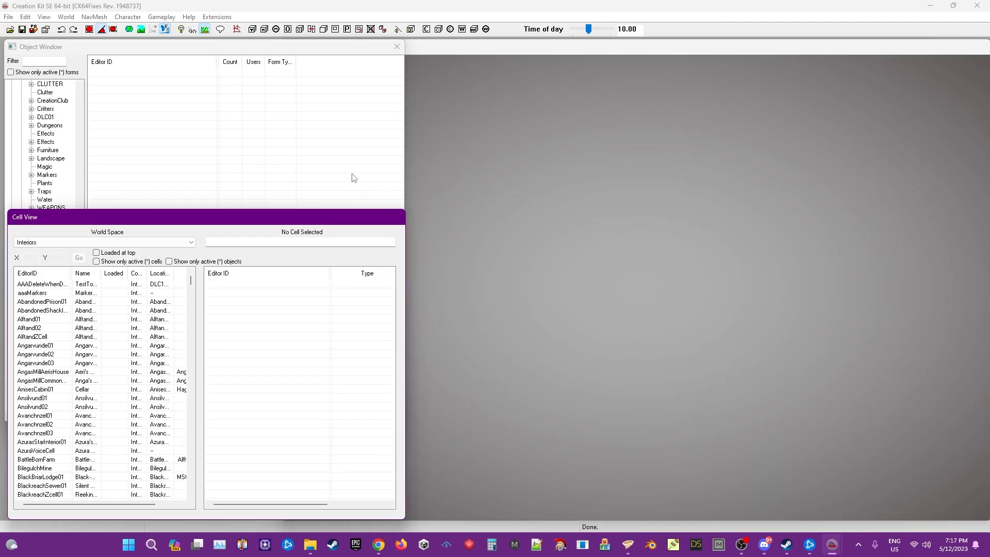
- Show the ArmorAddon items in the Object Window and filter them by "dwarven"
click(57, 61)
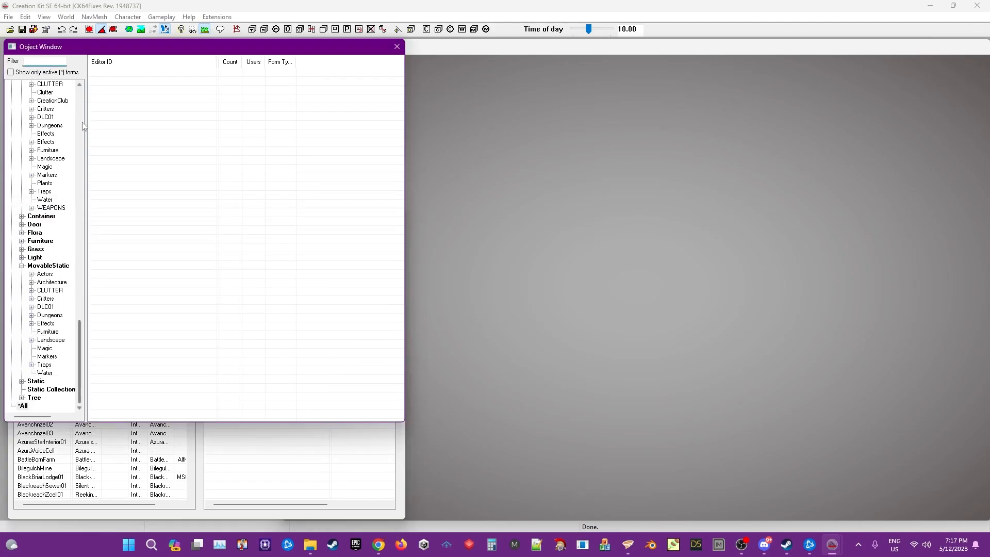
scroll(46, 185, up, 20)
scroll(49, 182, up, 5)
scroll(72, 152, up, 5)
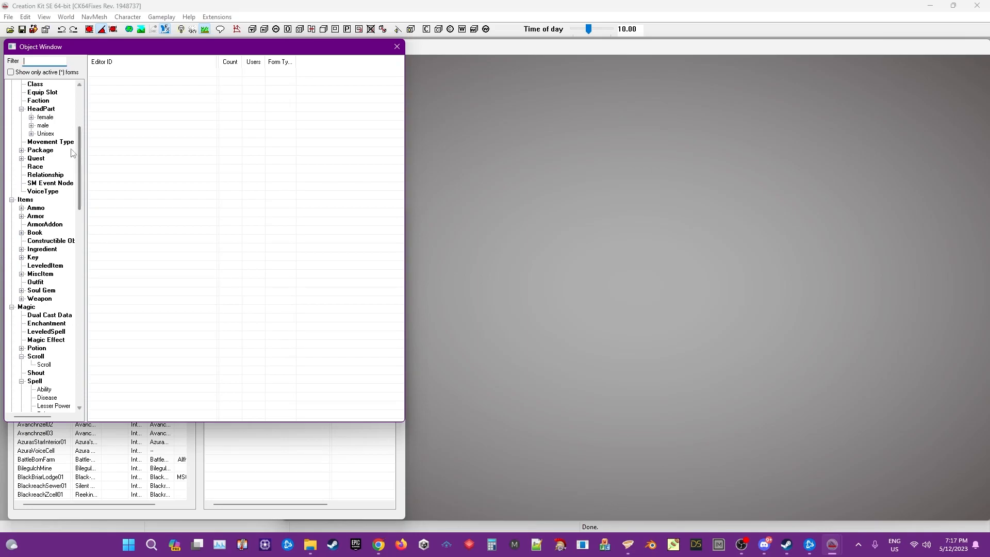
click(52, 224)
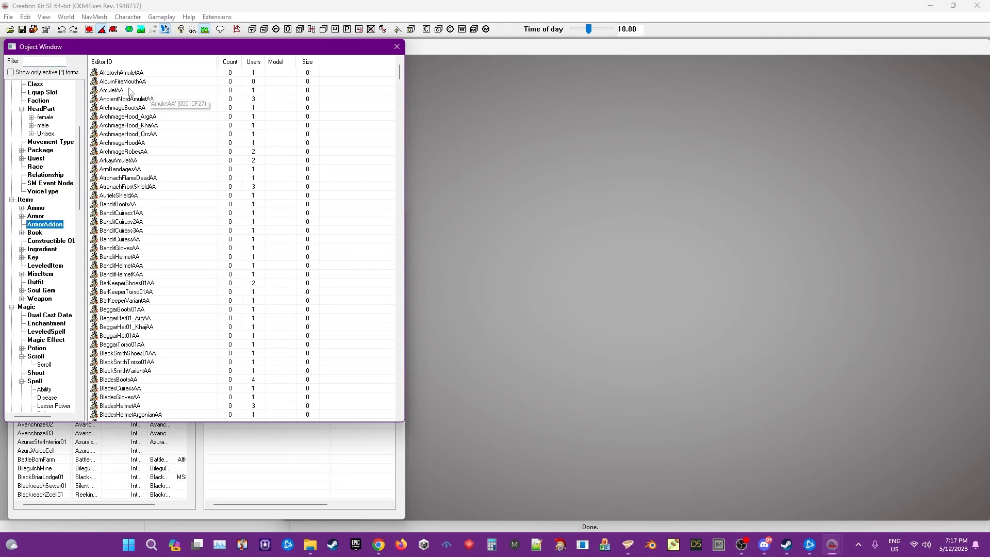
click(60, 63)
text(bo)
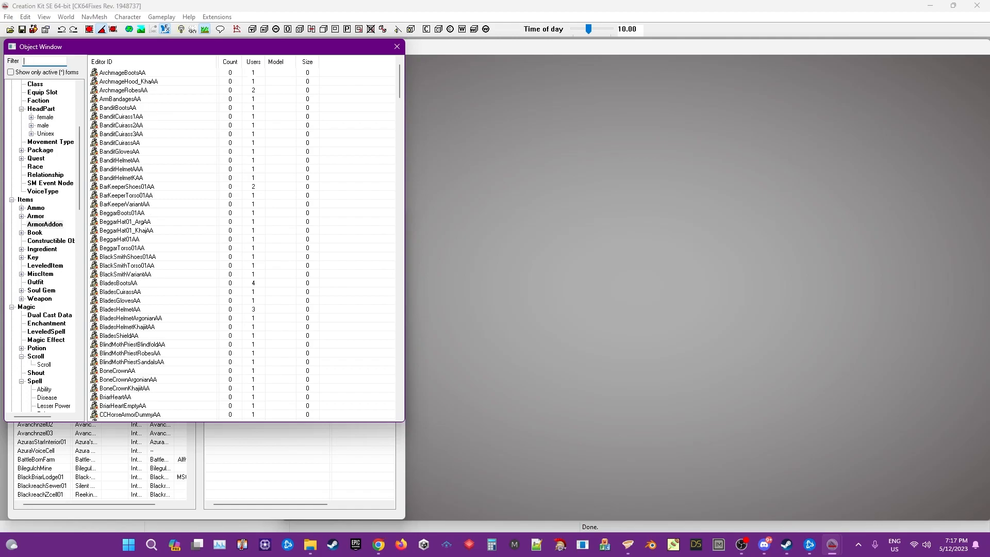
text(dwarve)
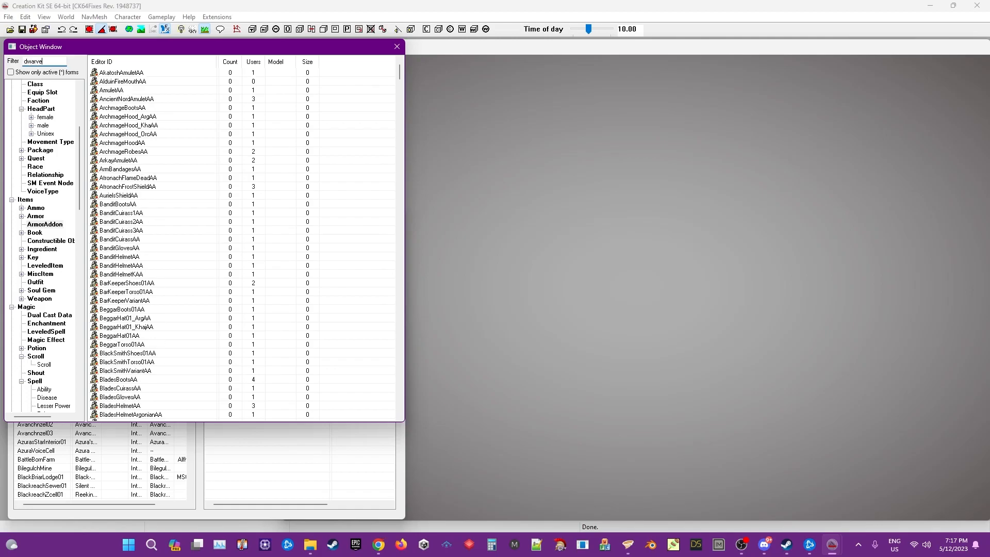
text(n)
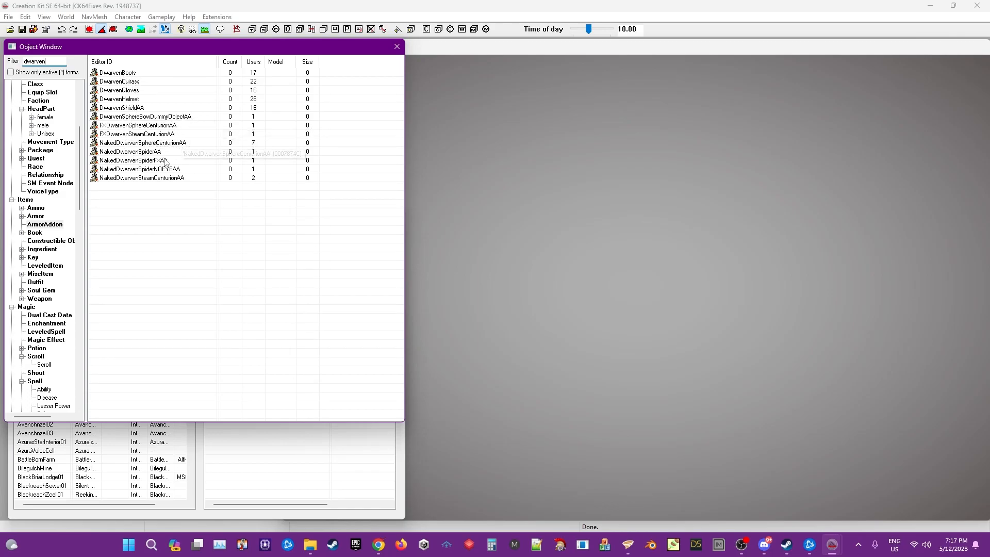
- Open the DwarvenBoots armor addon and change its ID to 0_TutorialBoots
double_click(124, 73)
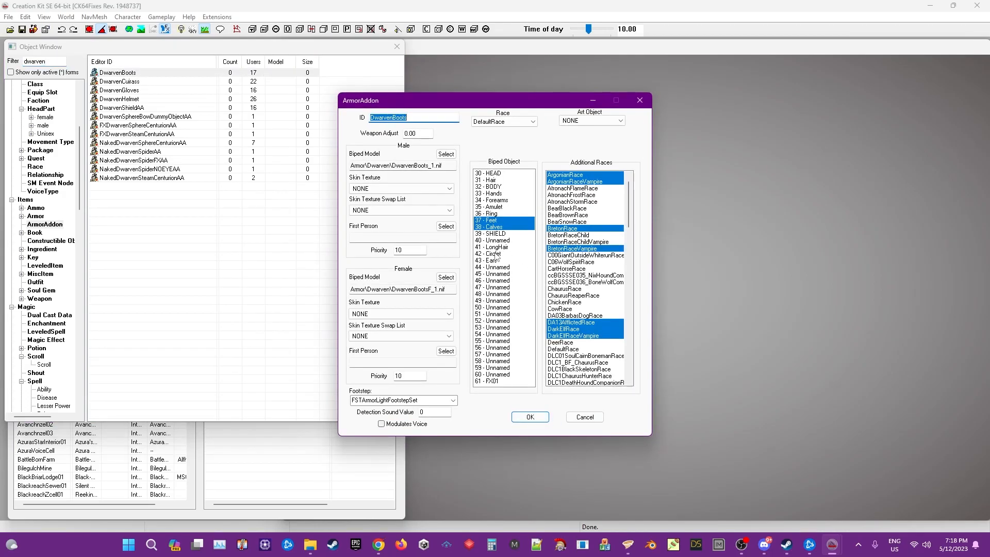
text(0)
text(ts)
- Start replacing the female biped model's file and browse up to the meshes folder
double_click(435, 289)
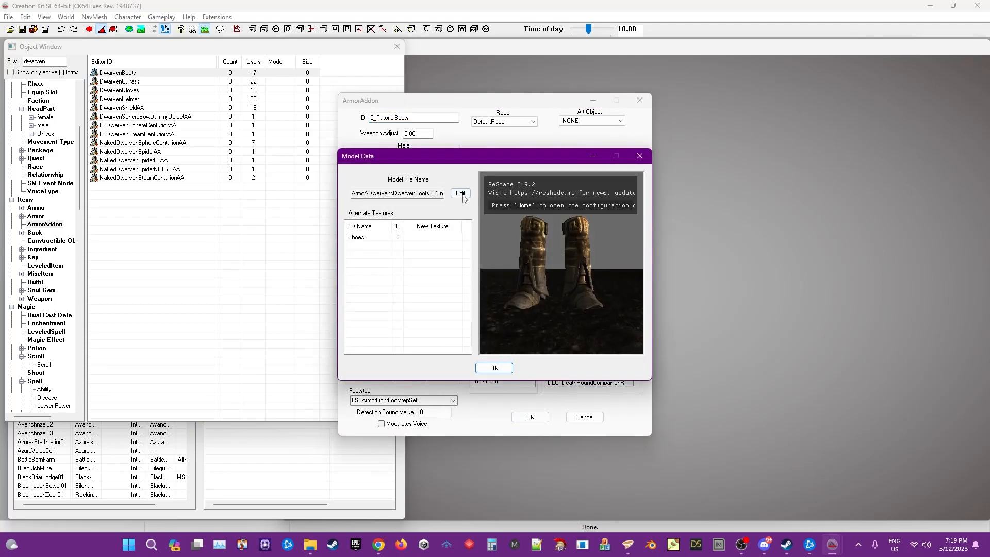
click(461, 193)
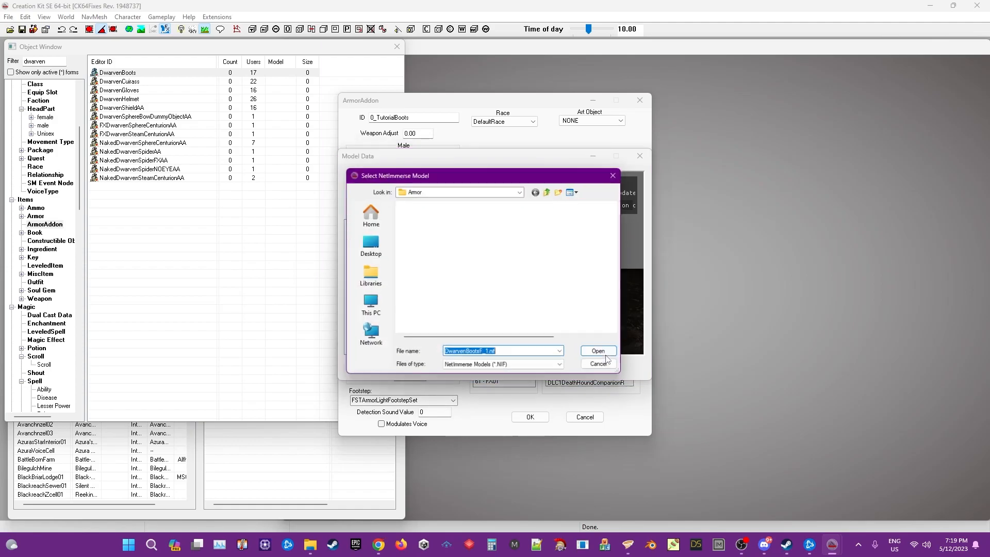
click(551, 189)
click(551, 190)
click(551, 189)
click(551, 189)
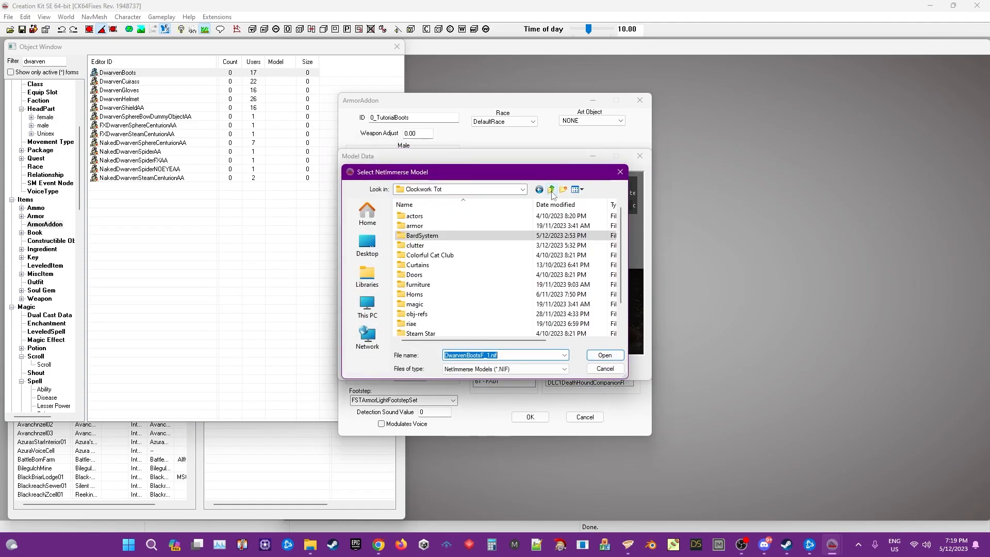
click(551, 189)
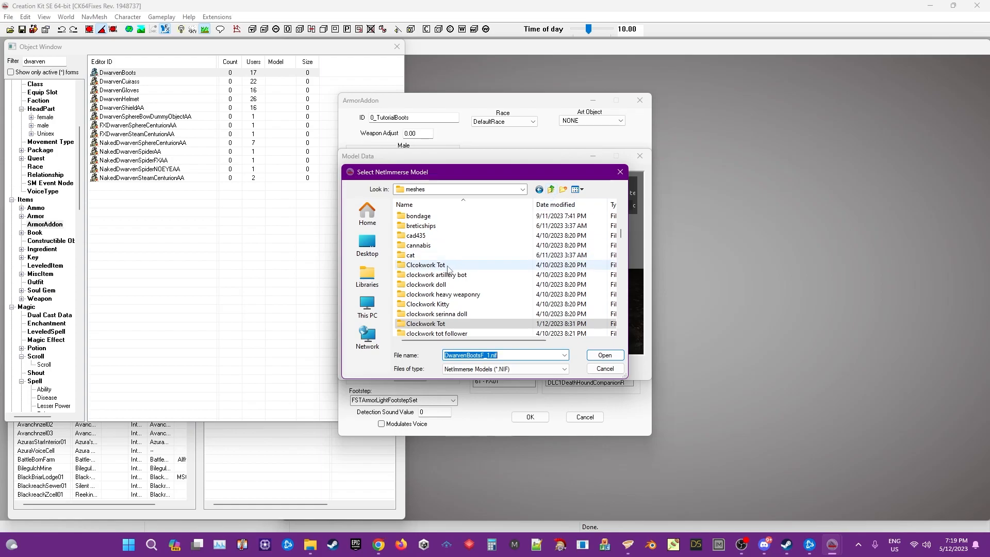
- Set the female biped model to Boots_1.nif from the Tutorial Armor folder inside meshes\Tutorial
scroll(499, 280, down, 4)
scroll(499, 279, down, 20)
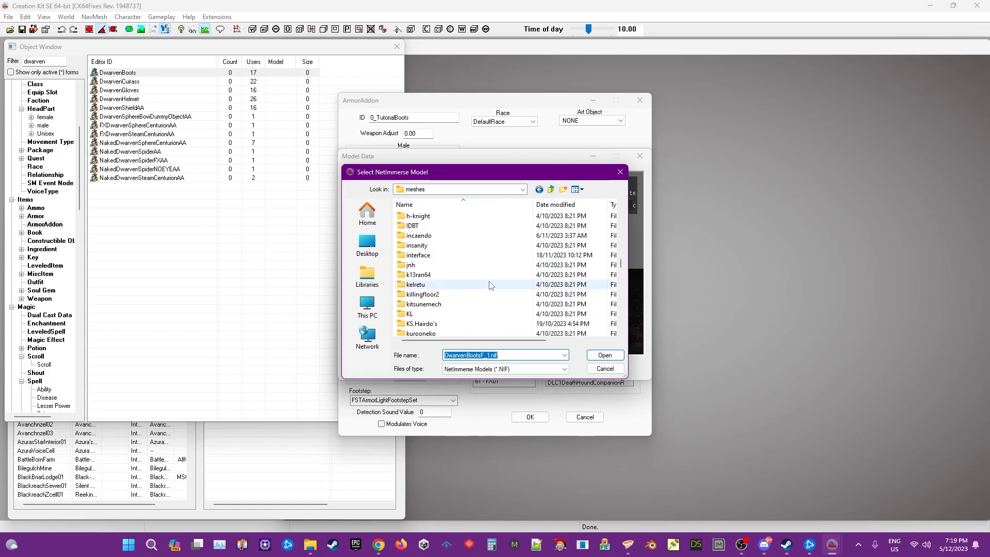
scroll(481, 290, down, 4)
scroll(469, 292, down, 1)
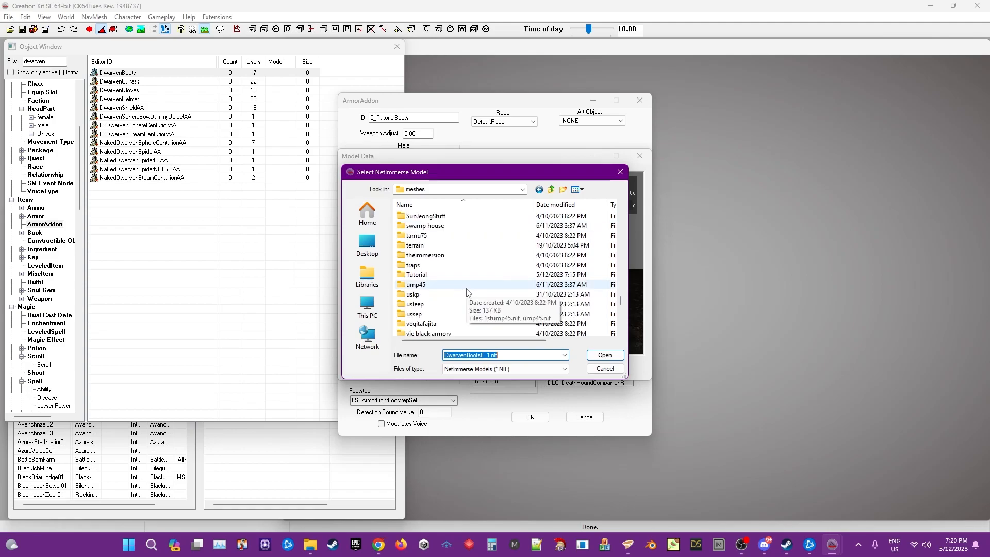
double_click(420, 275)
double_click(418, 219)
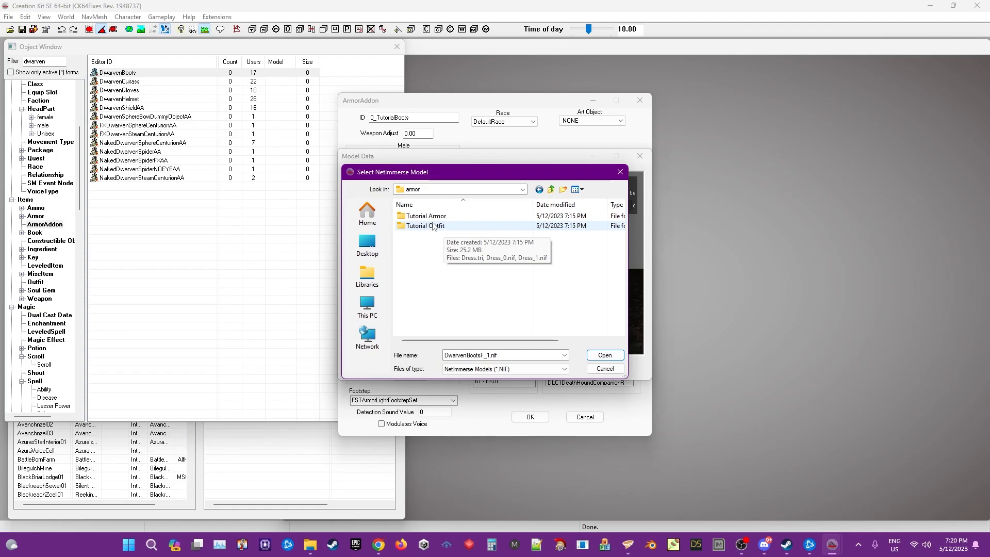
double_click(433, 216)
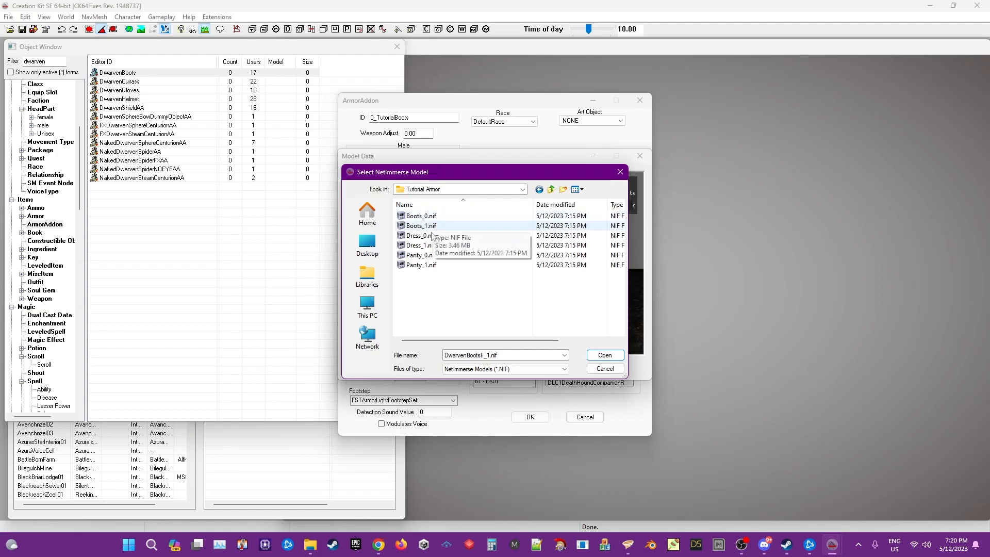
click(428, 226)
click(605, 356)
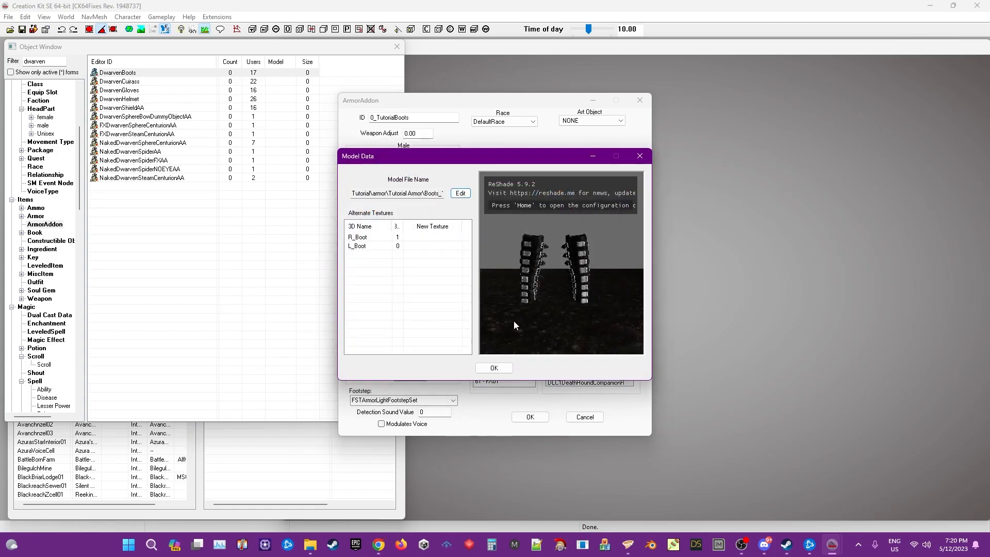
click(494, 367)
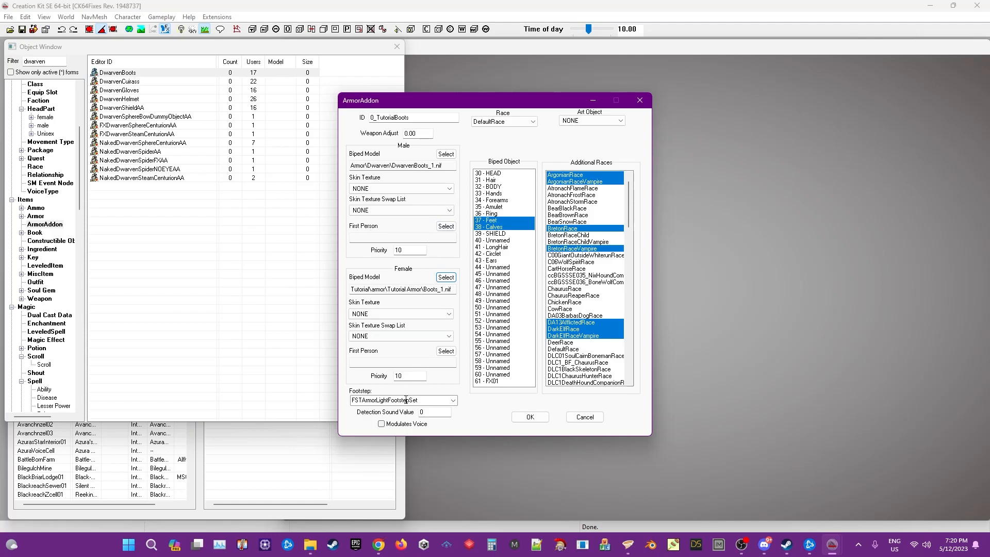
- Set the boots addon's footstep set to NPCDwarvenSpiderFootWalkFootstepSet and save 0_TutorialBoots as a new form
click(453, 401)
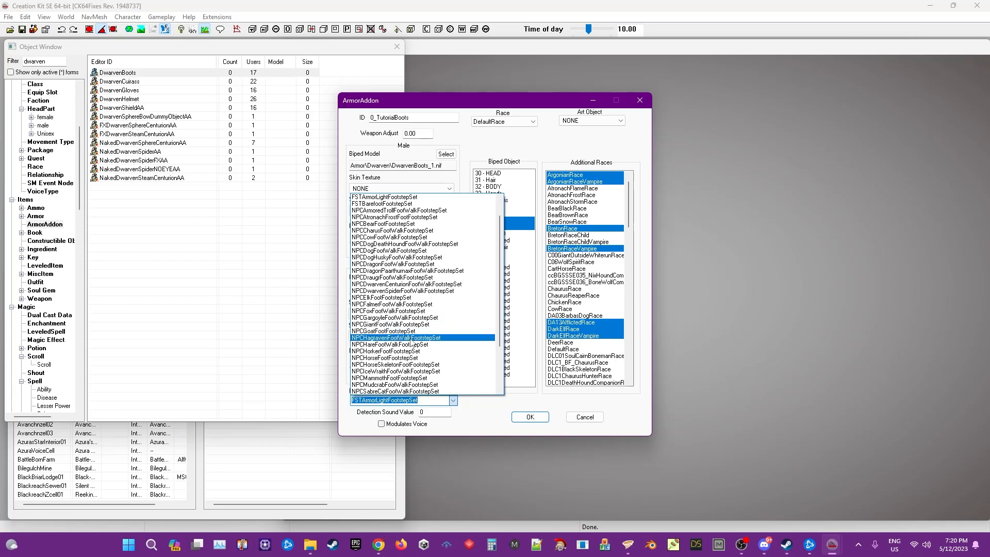
click(417, 290)
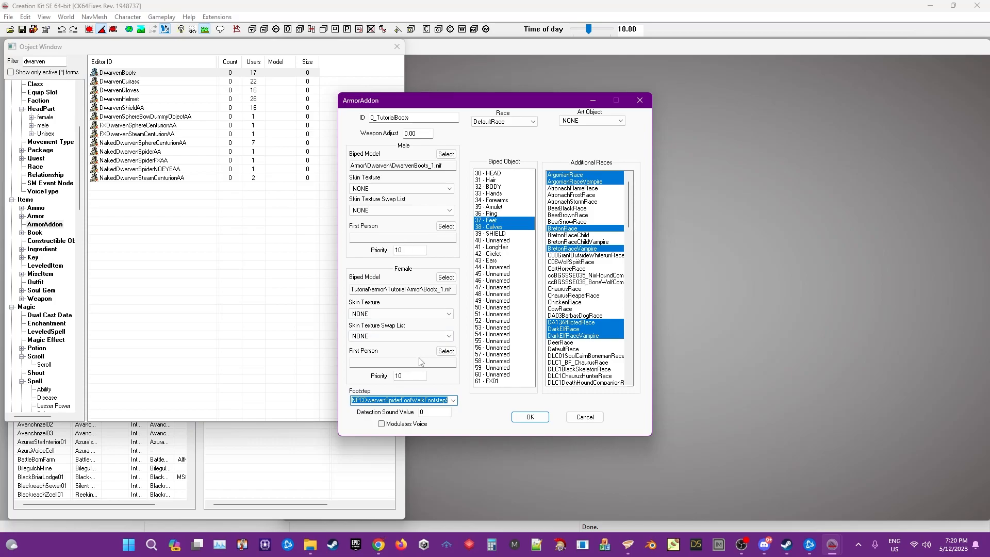
click(530, 417)
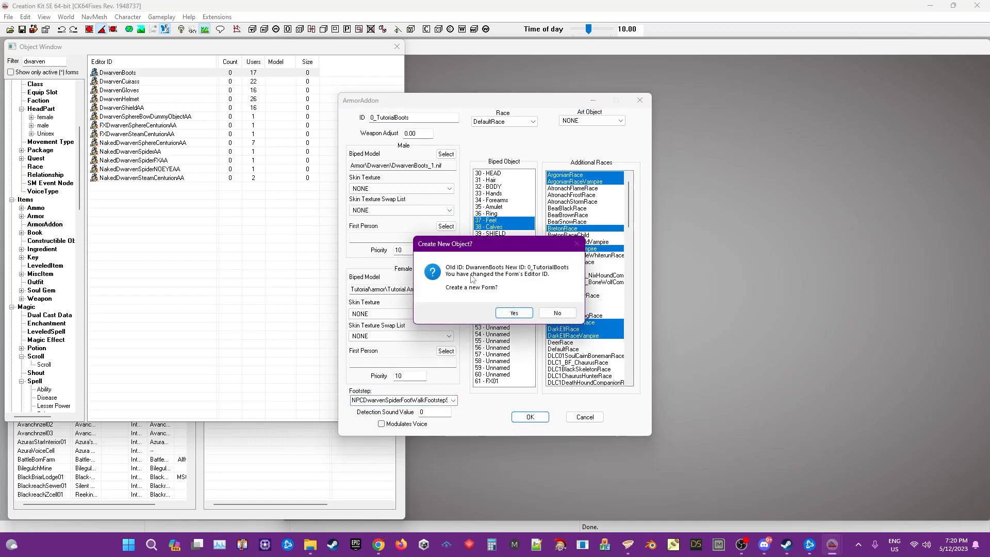
click(503, 313)
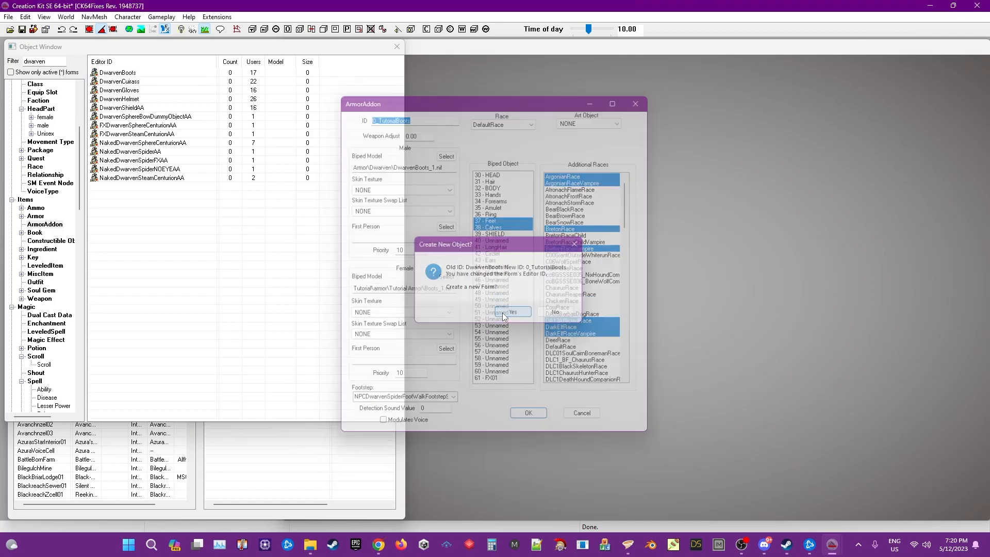
- Open the DwarvenCuirass armor addon, change its ID to 0_TutorialDressAA and deselect the 38 - Calves biped slot
click(39, 66)
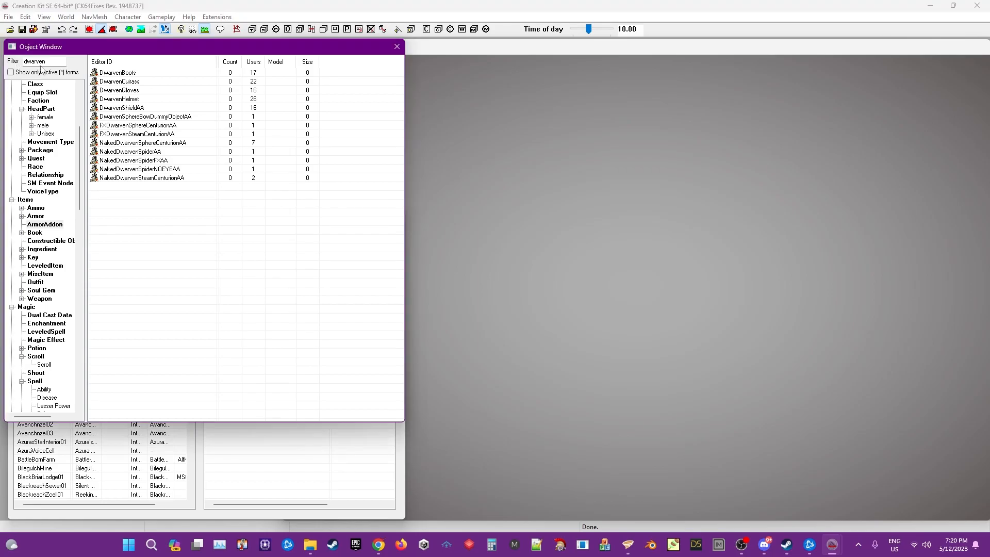
double_click(125, 82)
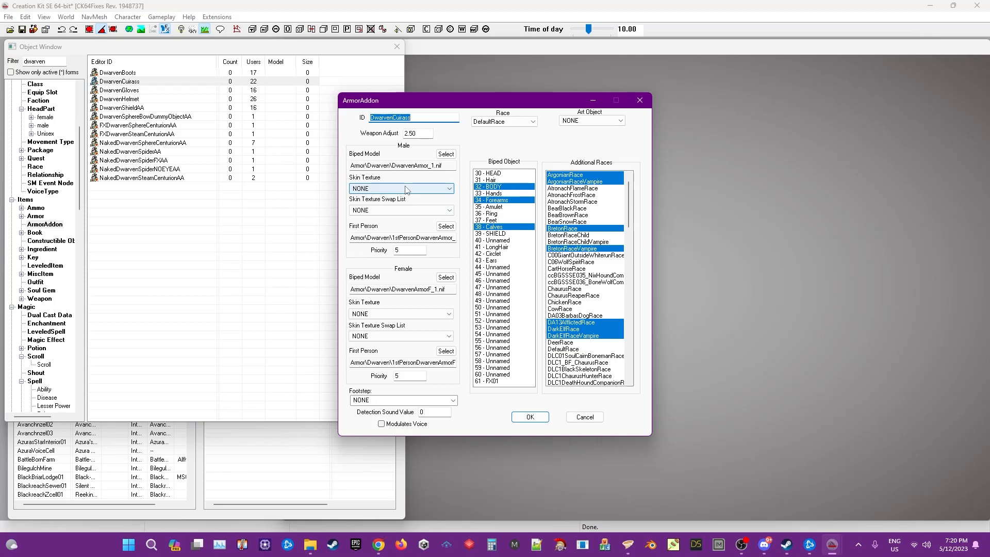
text(0_TutorialDressAA)
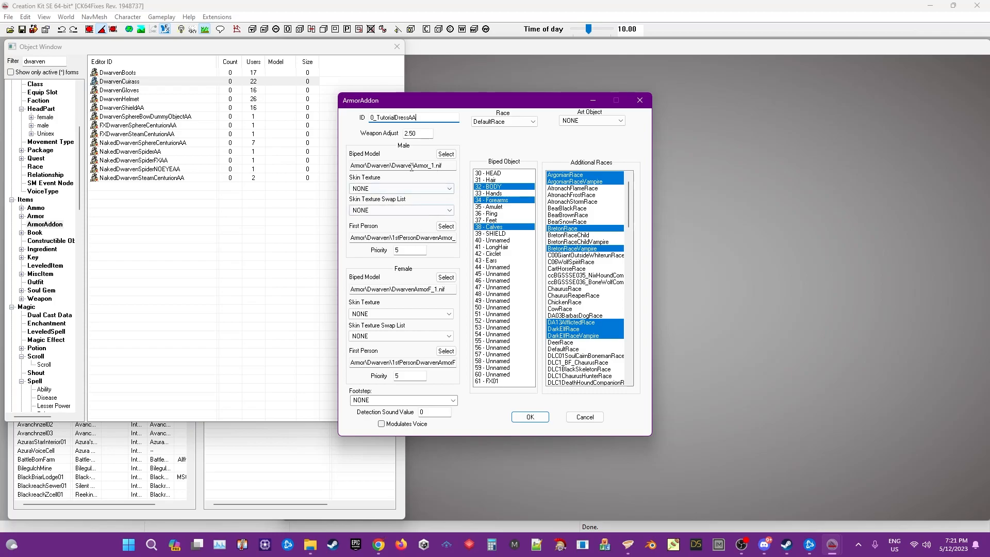
click(485, 229)
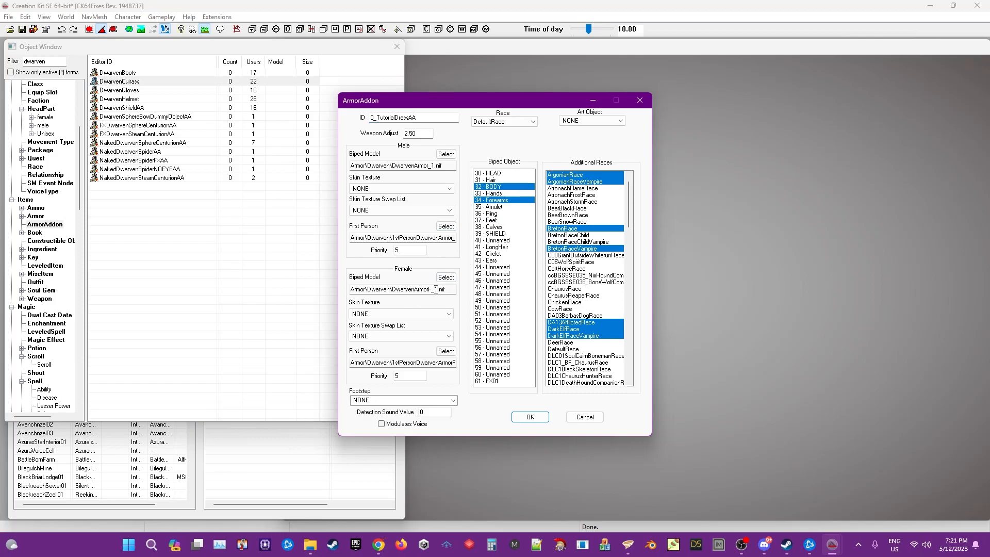
- Set the dress addon's female biped model to Dress_1.nif from the Tutorial Armor folder
click(446, 277)
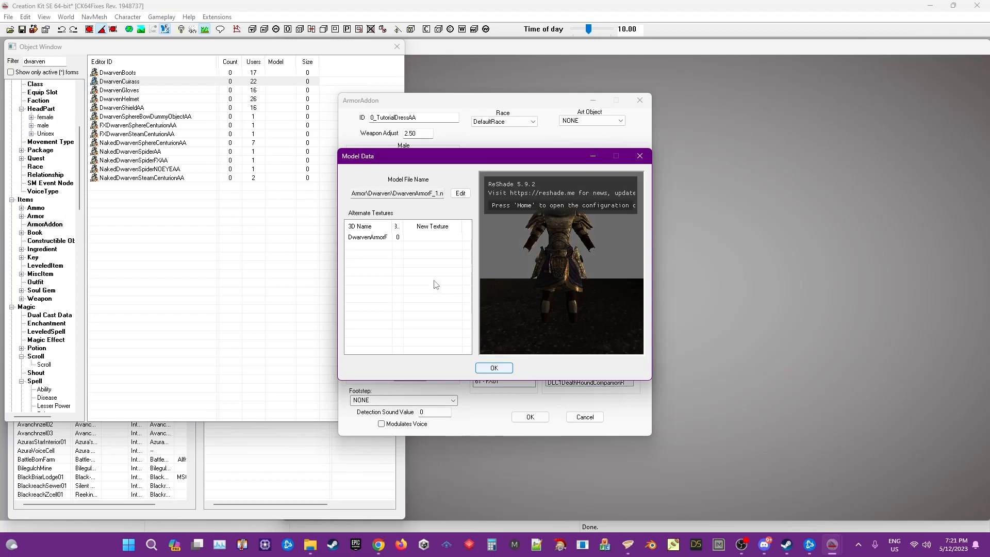
click(459, 194)
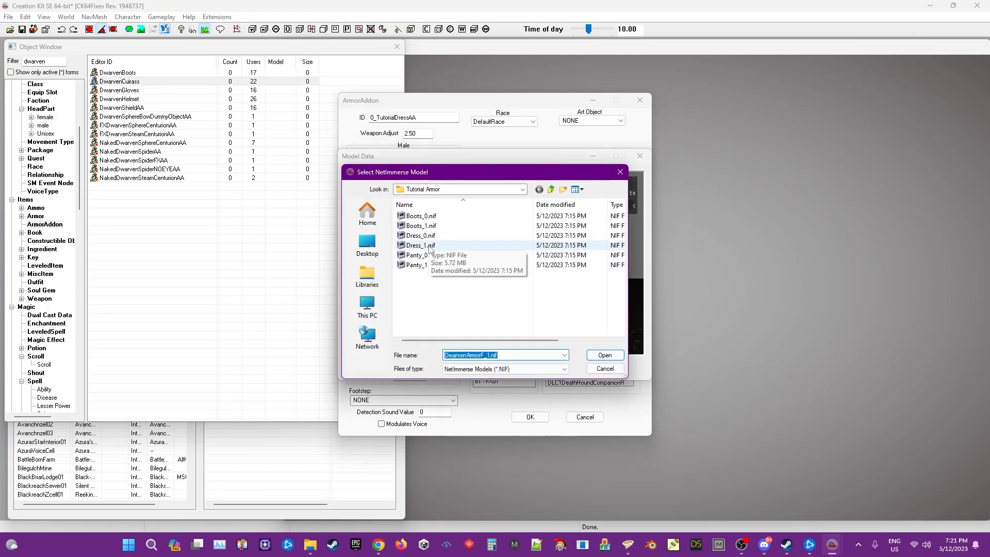
click(421, 245)
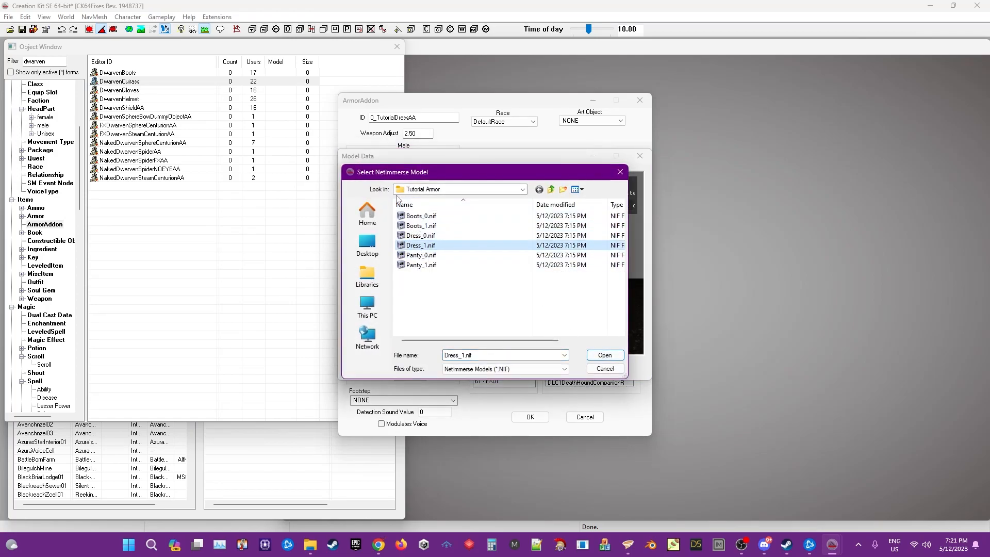
click(598, 355)
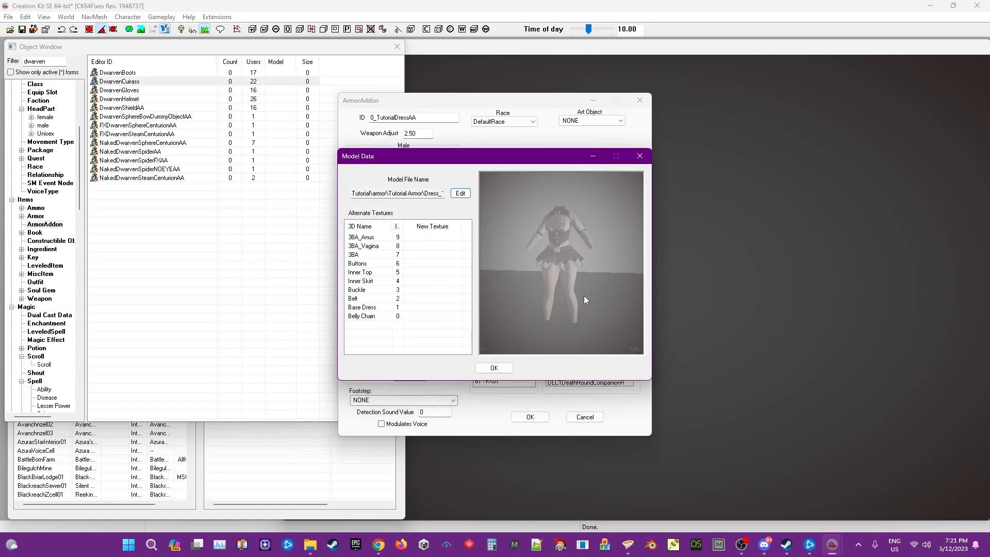
click(492, 368)
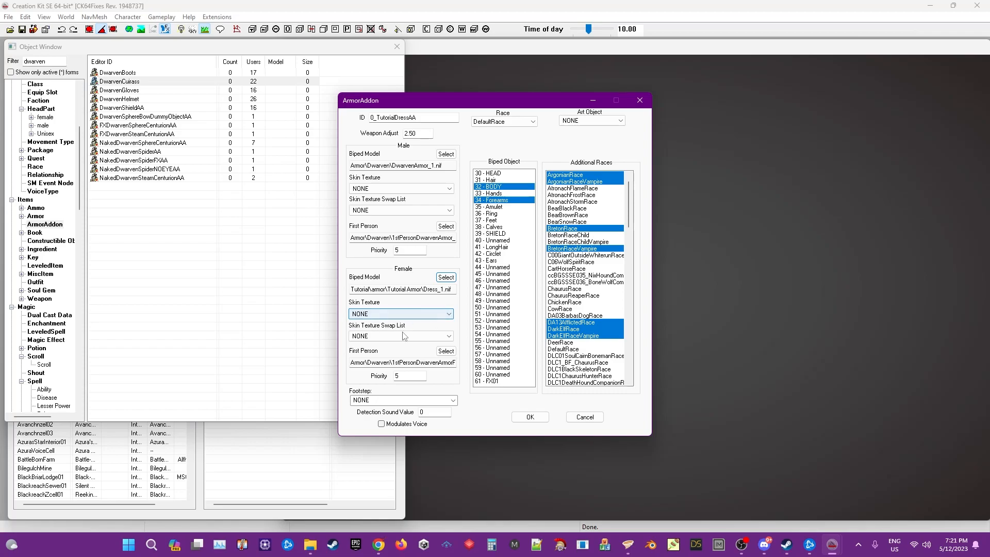
- Start replacing the dress addon's female first-person model file and browse from meshes to Tutorial\armor\Tutorial Armor
click(446, 351)
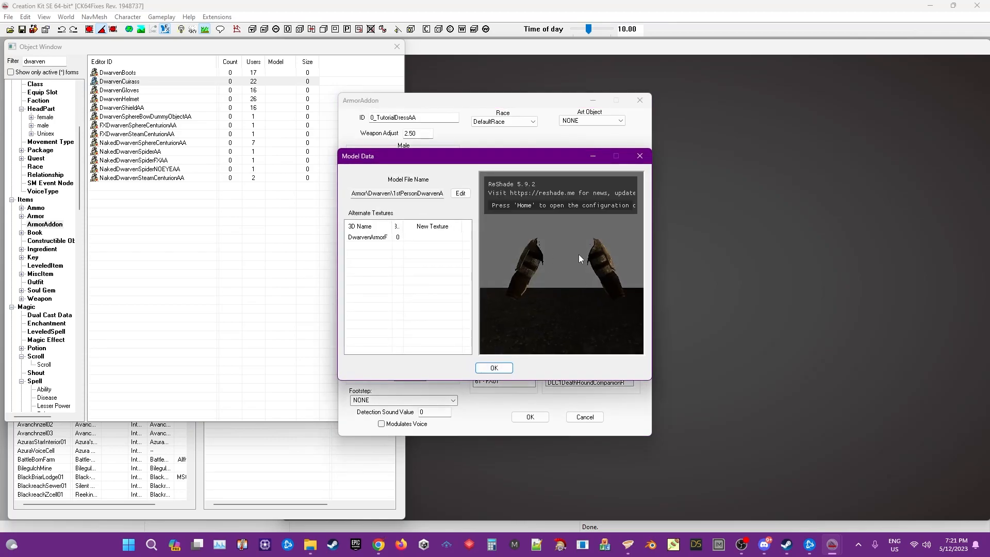
click(460, 193)
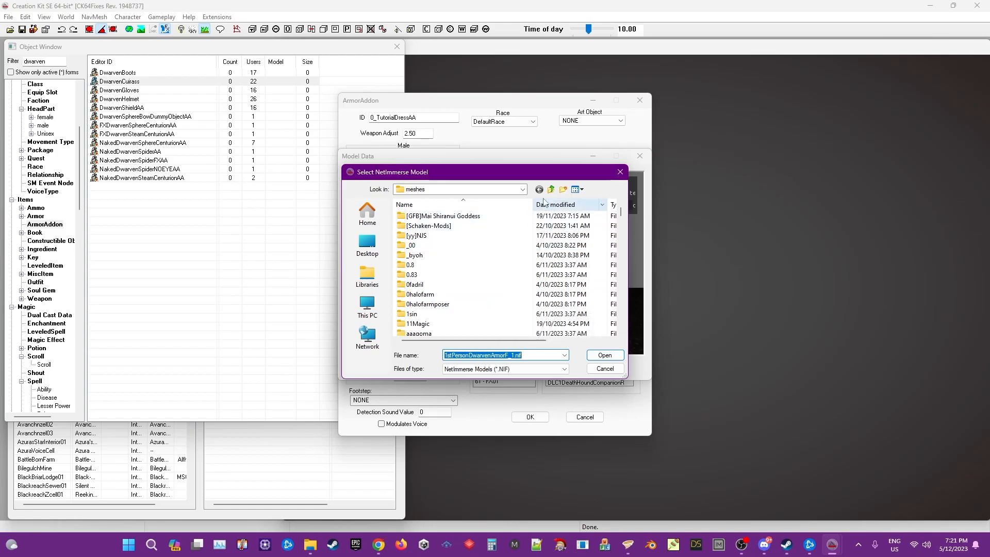
scroll(518, 297, down, 10)
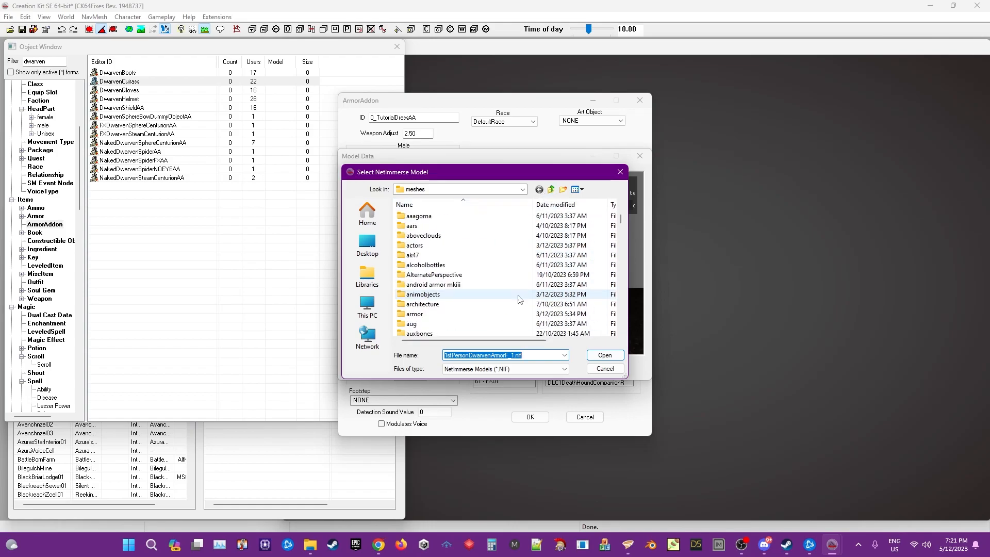
drag(622, 260, 619, 299)
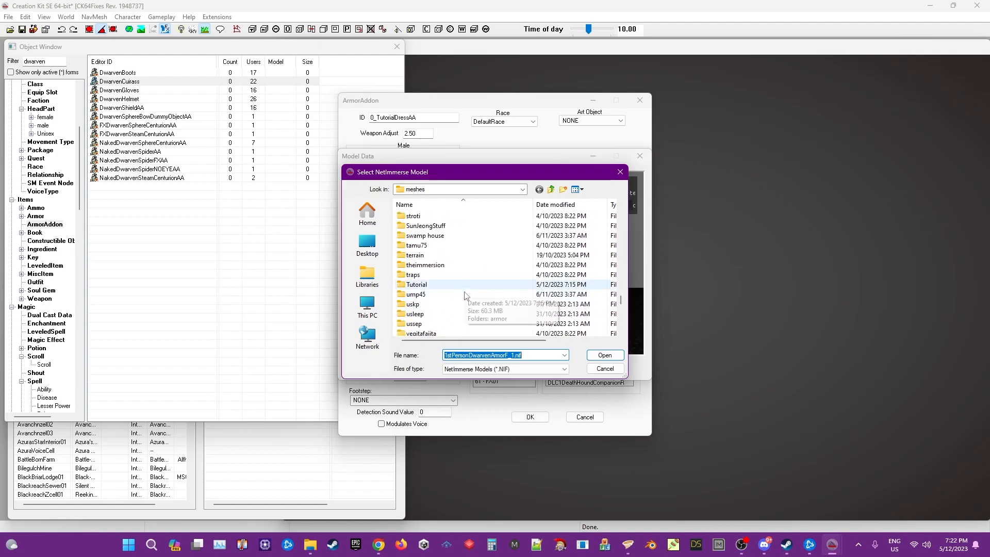
scroll(456, 290, up, 1)
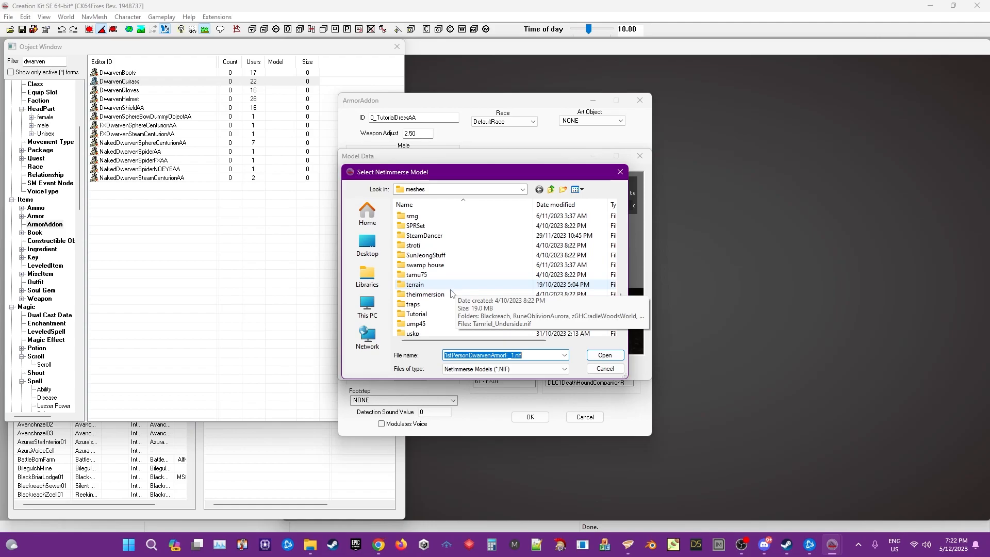
click(416, 314)
click(412, 313)
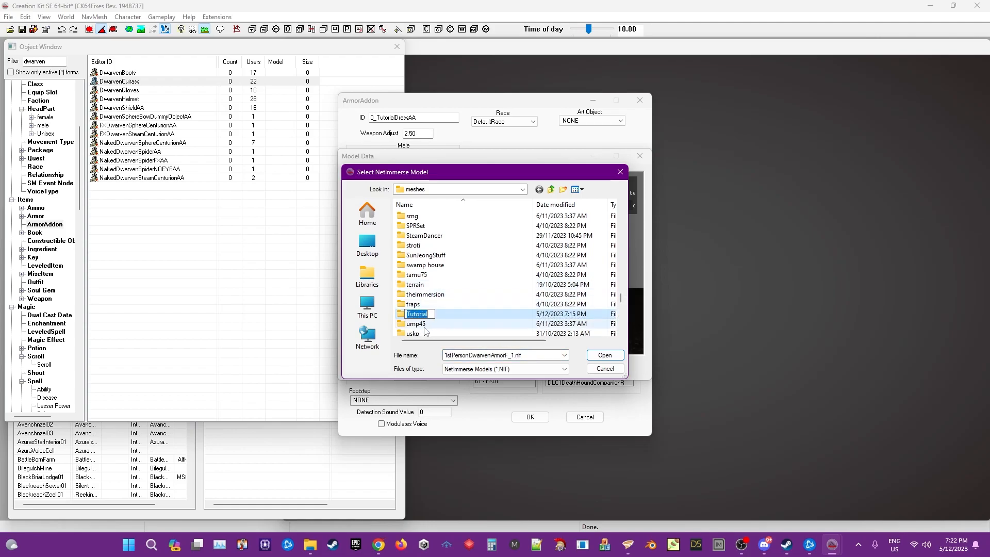
double_click(415, 314)
double_click(415, 217)
double_click(426, 217)
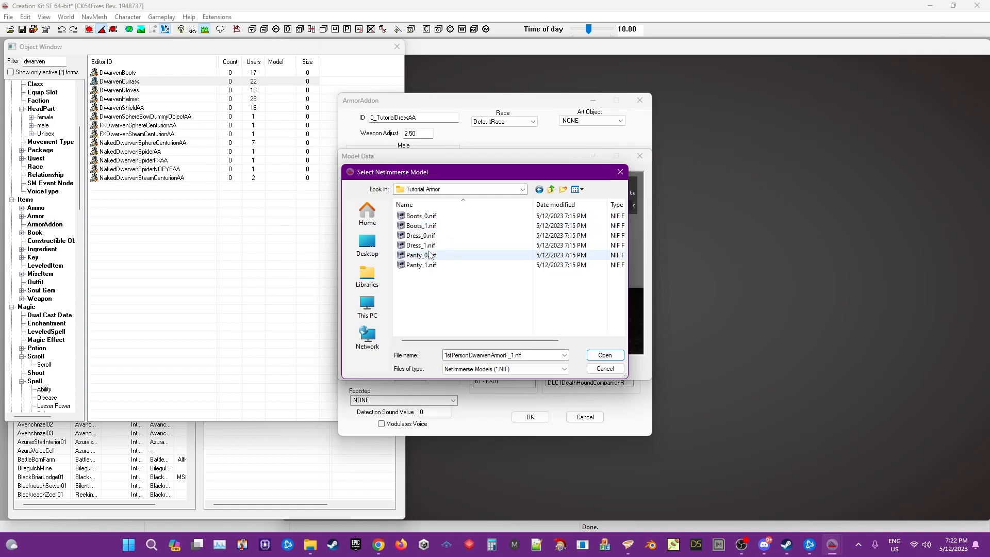
- Use Dress_1.nif as the female first-person model and save 0_TutorialDressAA as a new form
click(430, 246)
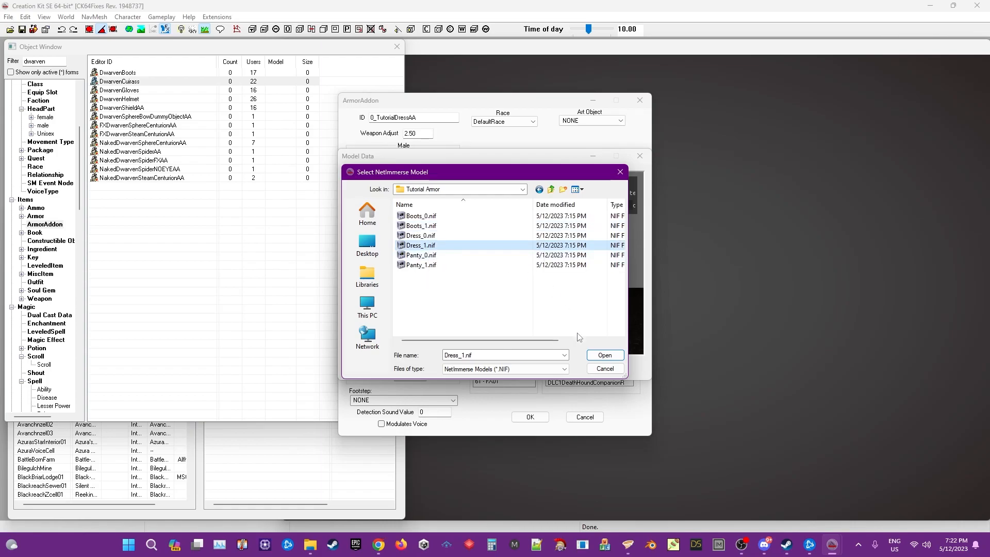
click(598, 355)
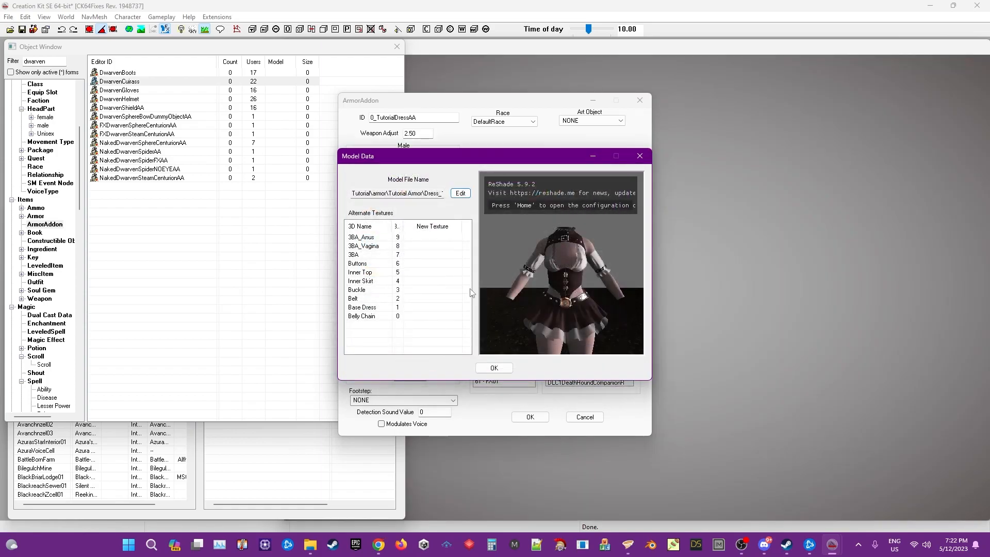
click(494, 368)
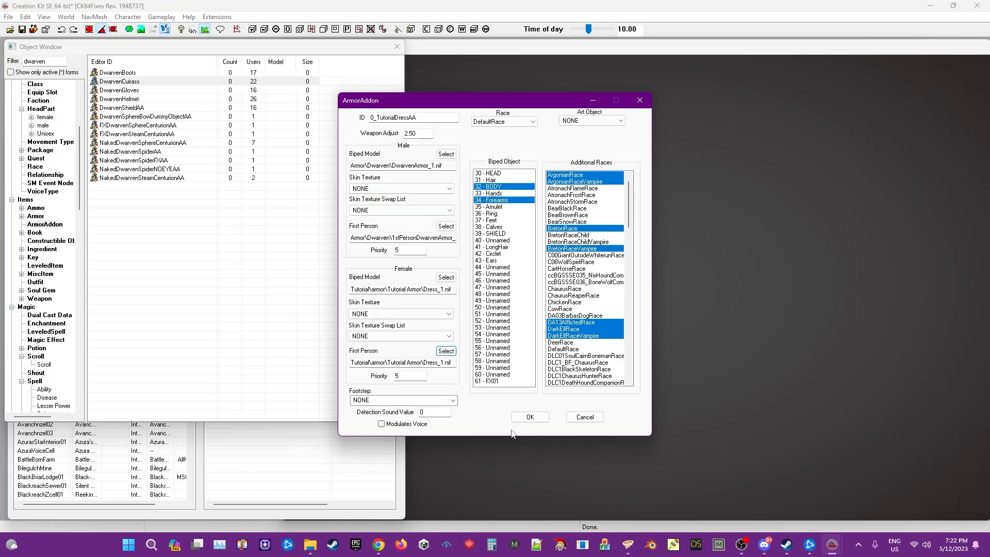
click(530, 417)
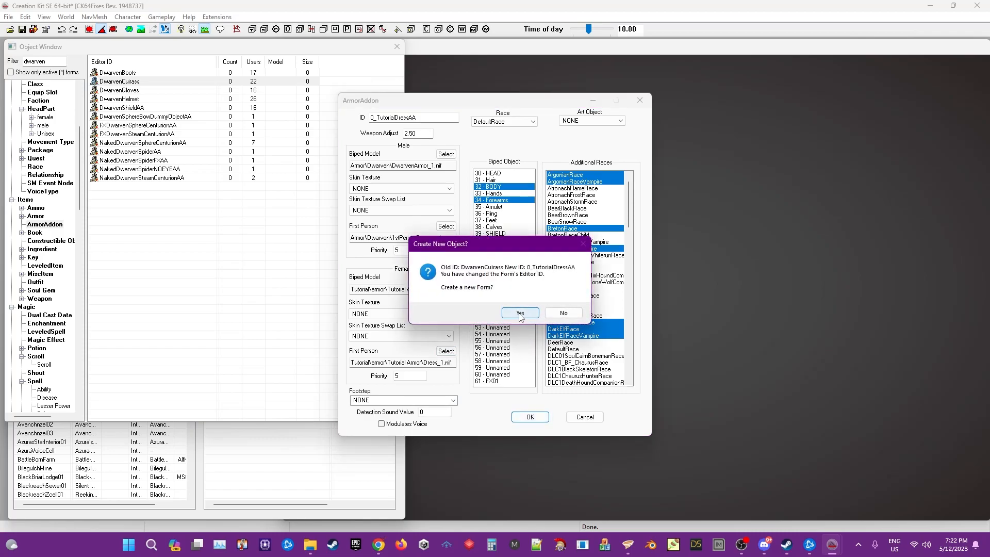
click(520, 312)
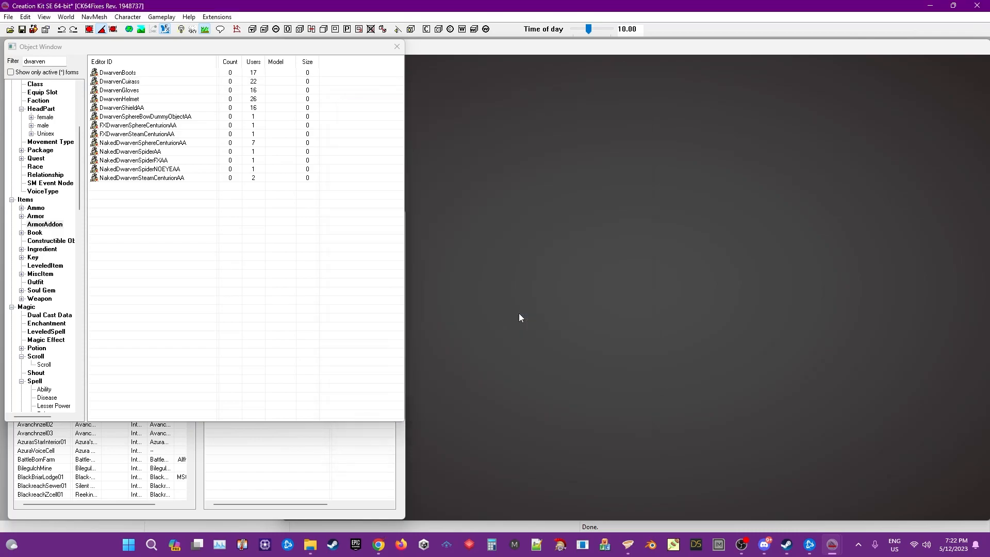
- Open the DwarvenGloves armor addon, change its ID to 0_TutorialPantyAA and clear its male biped model
double_click(132, 91)
text(0_TutorialPantyAA)
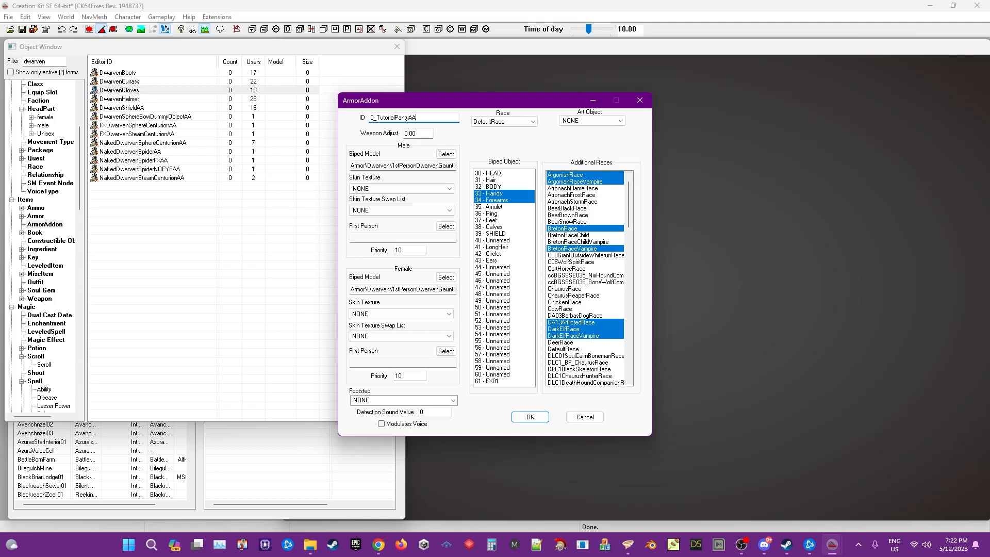
click(447, 154)
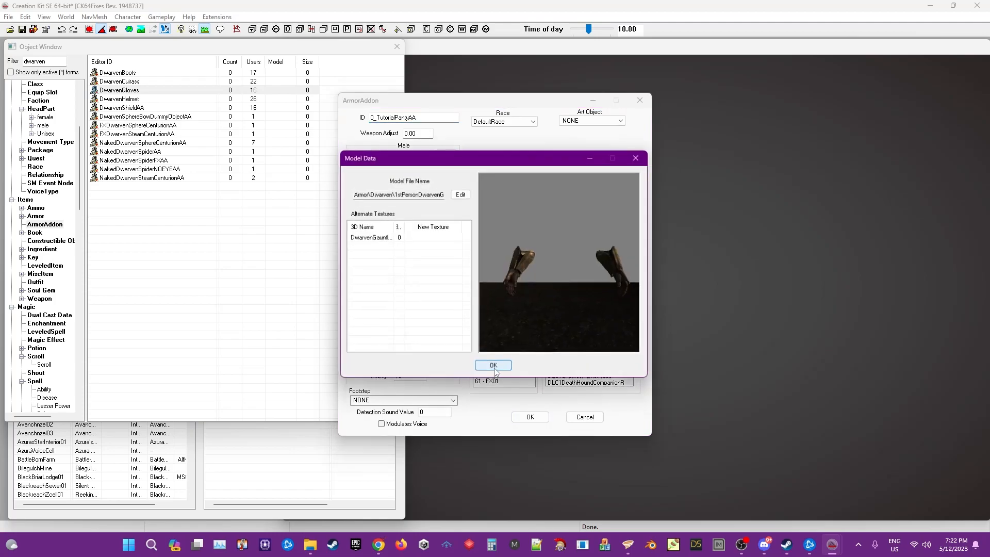
click(461, 198)
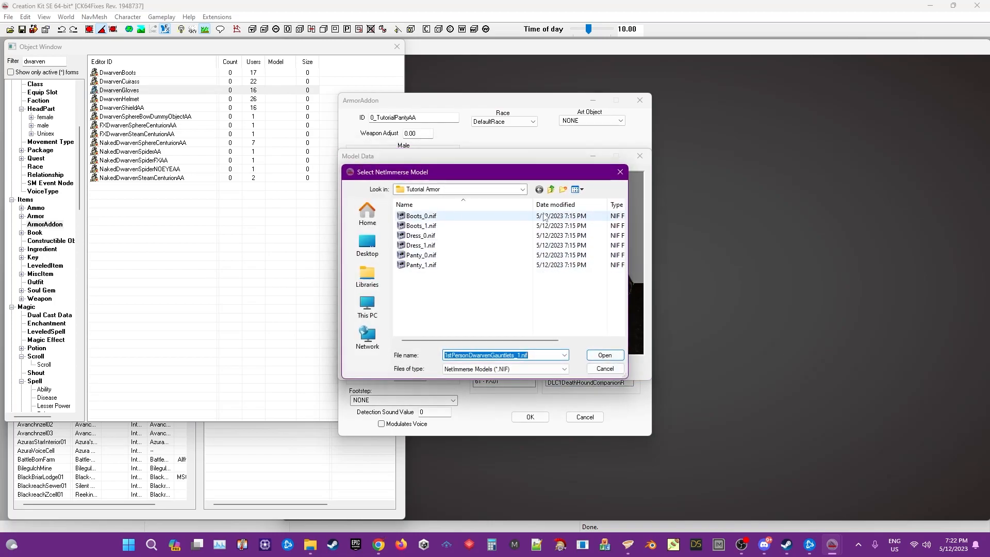
click(604, 368)
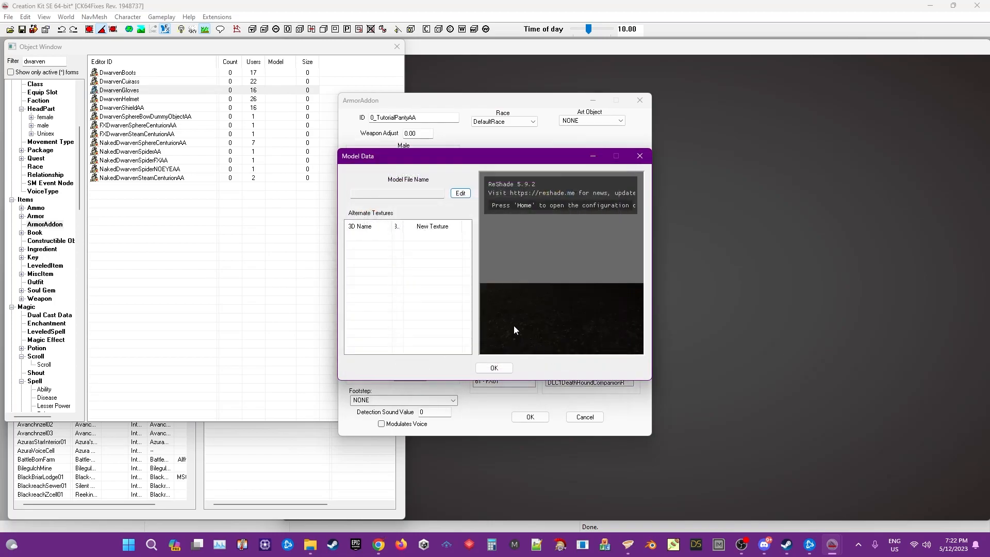
click(494, 367)
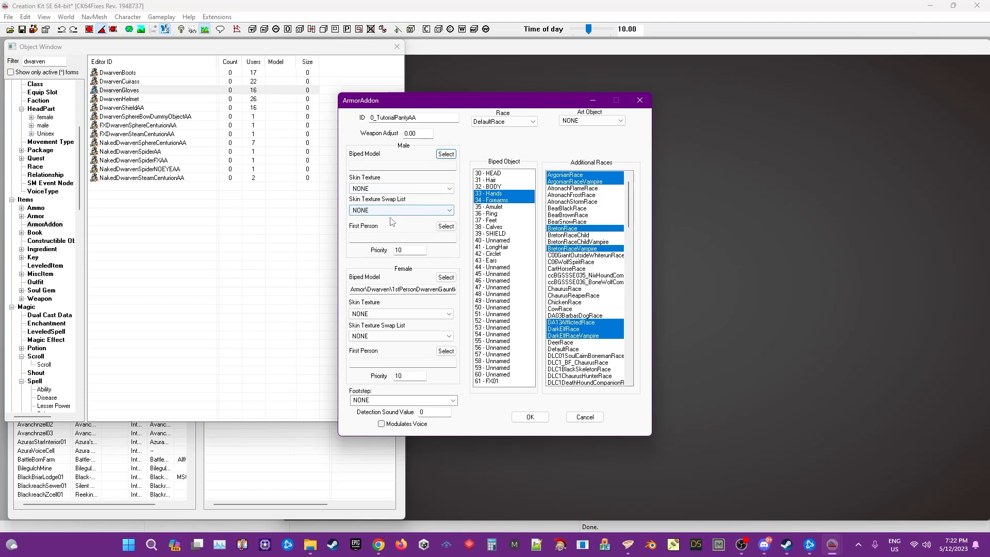
- Replace the panty addon's hands and forearms biped slots with 48 - Unnamed
click(494, 200)
click(494, 193)
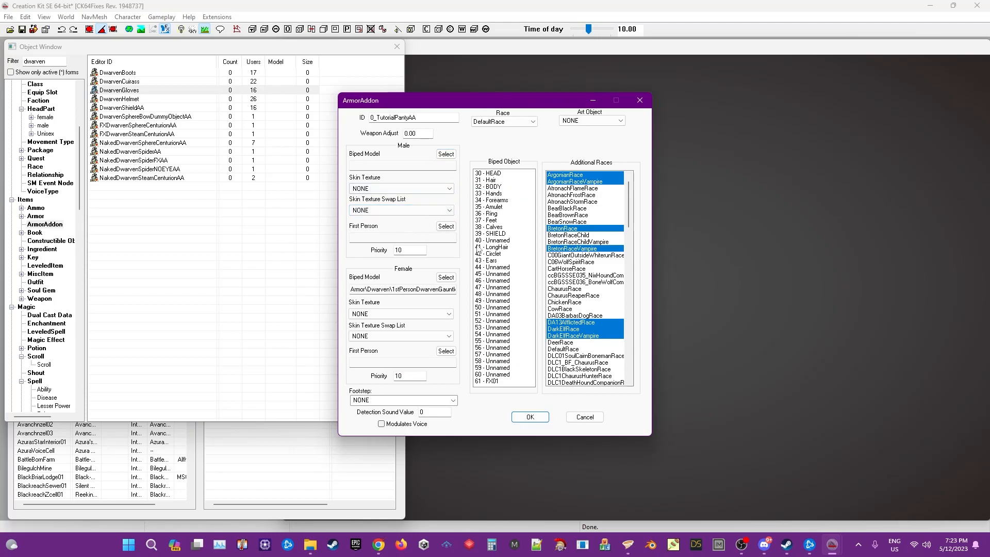
click(494, 295)
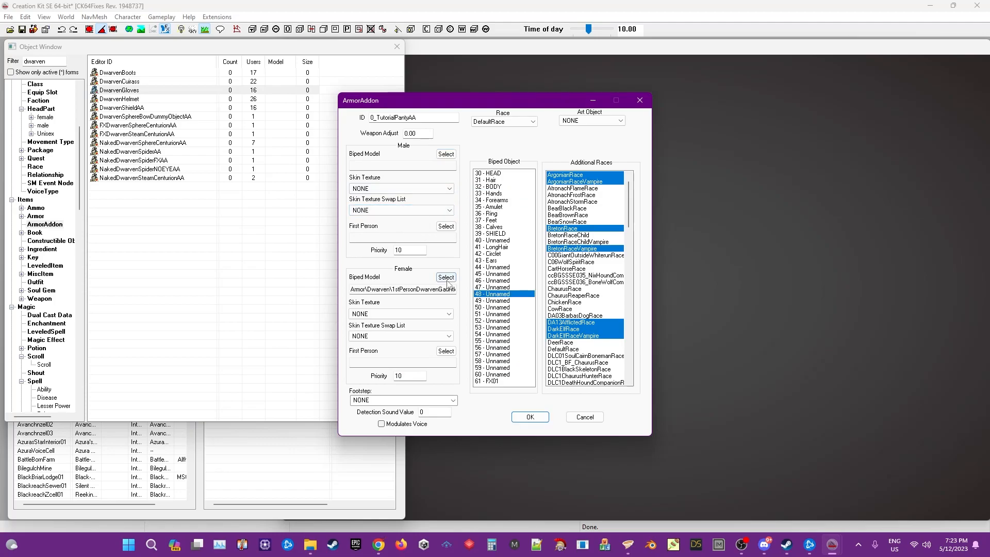
- Set the female biped model to Panty_1.nif from the Tutorial Armor folder and save 0_TutorialPantyAA as a new form
click(446, 276)
click(461, 193)
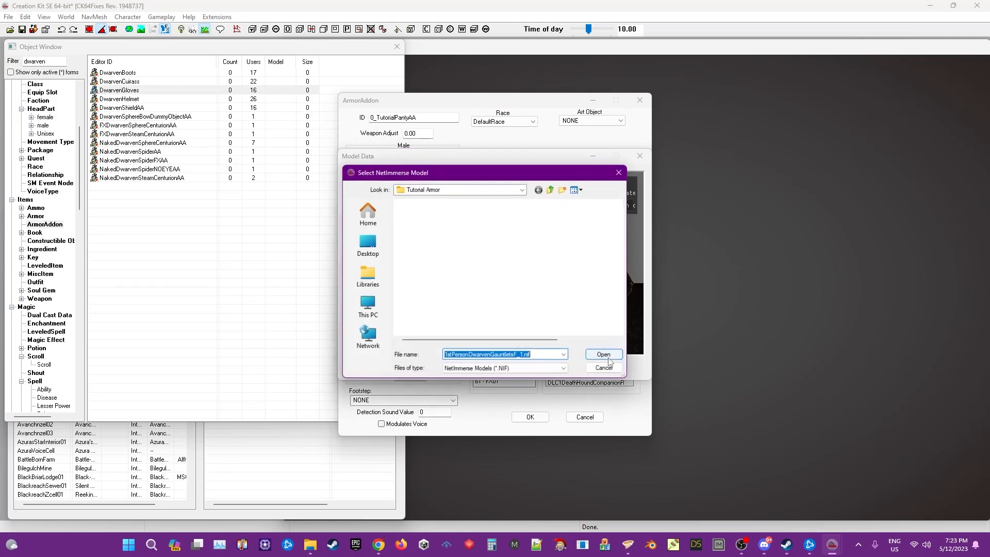
click(421, 265)
click(601, 357)
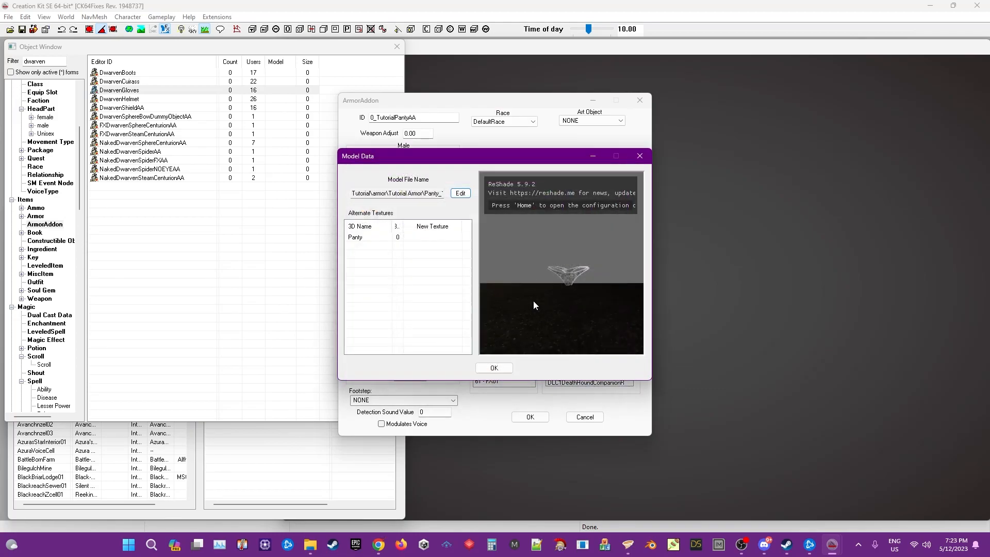
click(494, 368)
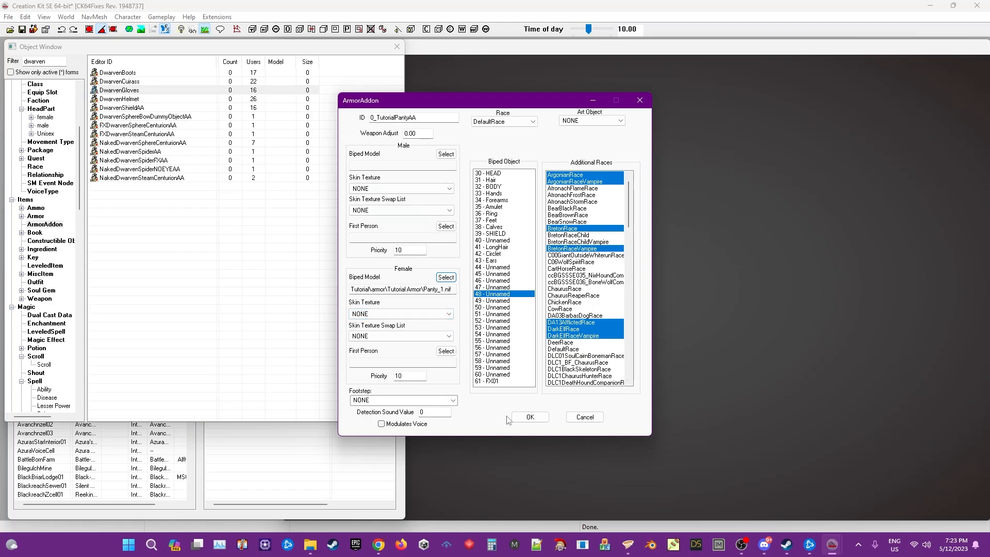
click(531, 419)
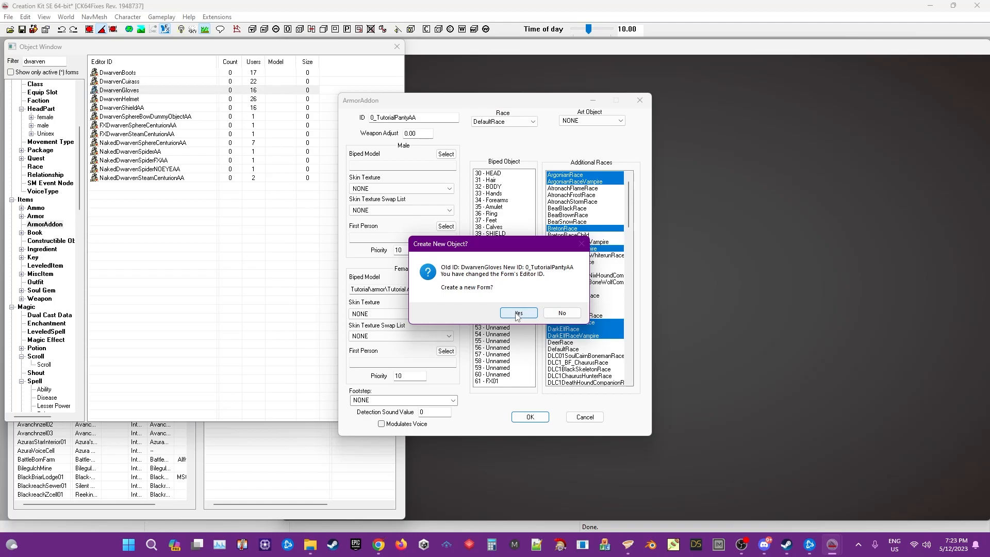
click(518, 313)
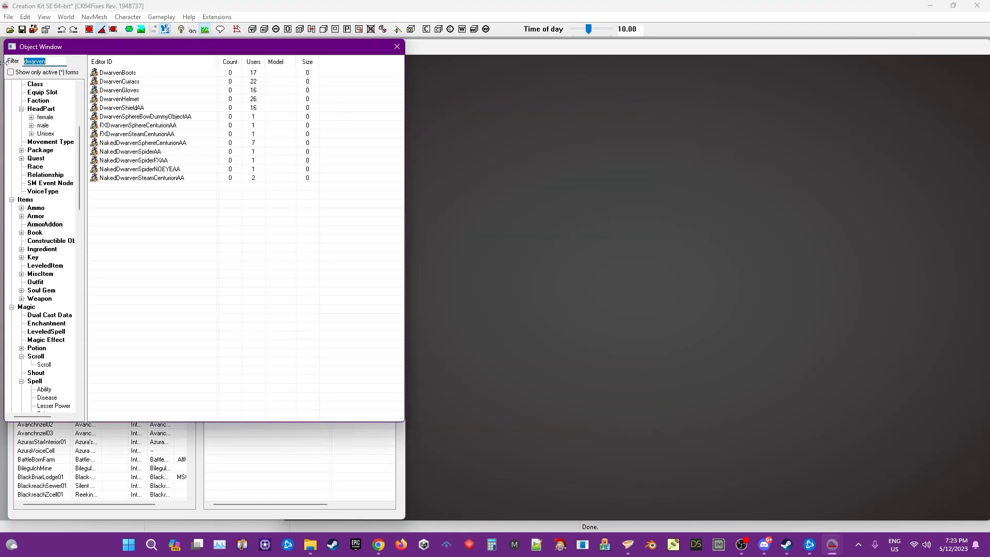
- Clear the Object Window filter and select the 0_TutorialBoots armor addon
key(BackSpace)
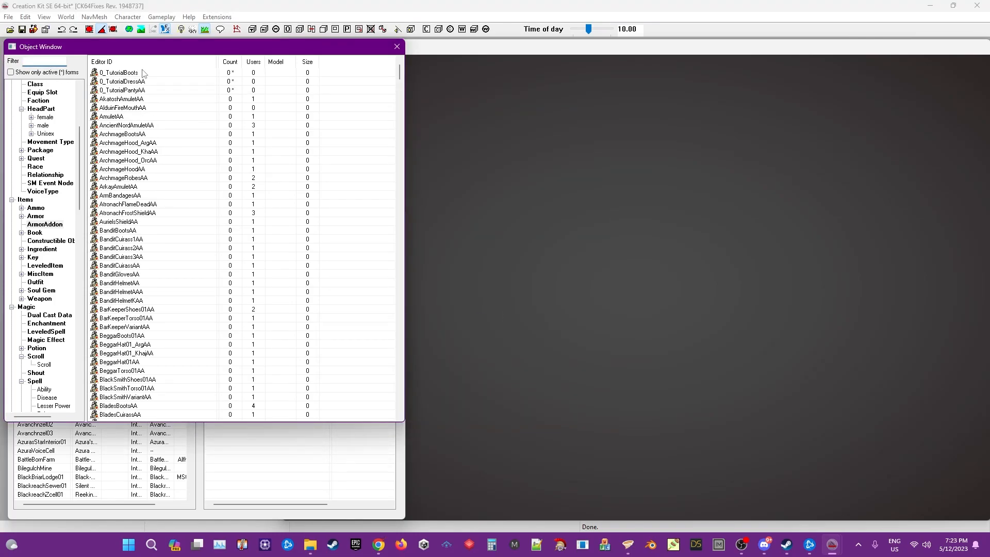
click(126, 73)
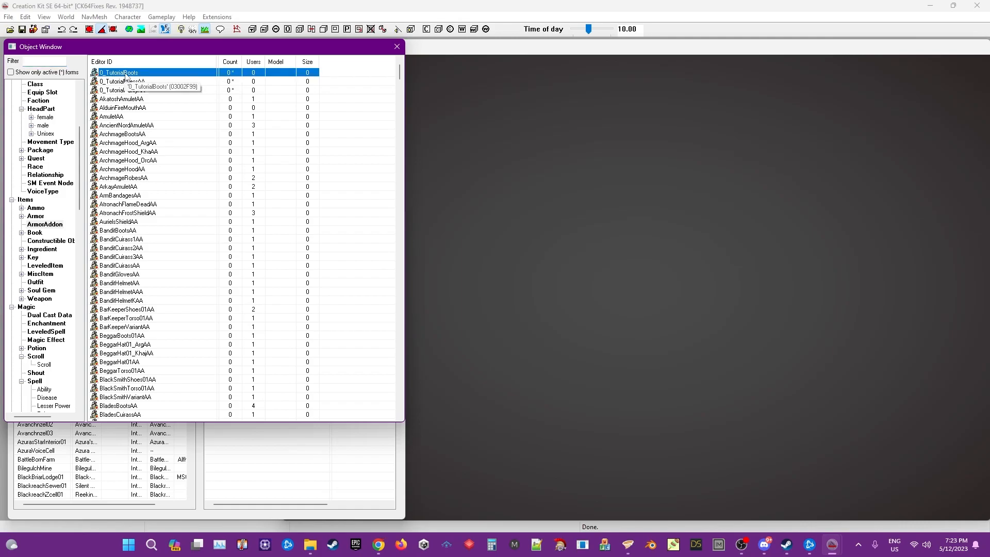
- Rename the 0_TutorialBoots armor addon's ID to 0_TutorialBootsAA without creating a new form
right_click(130, 74)
click(152, 96)
click(425, 118)
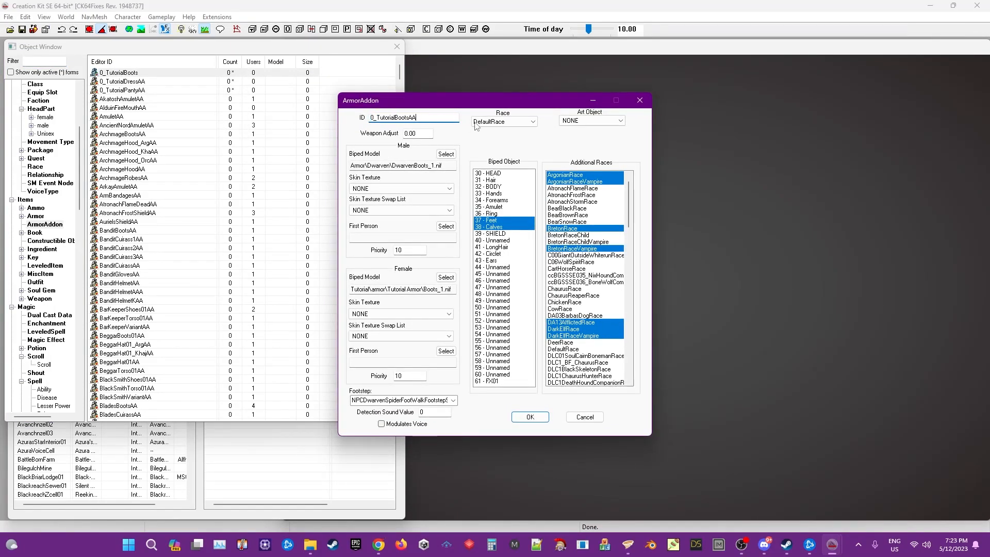
click(530, 416)
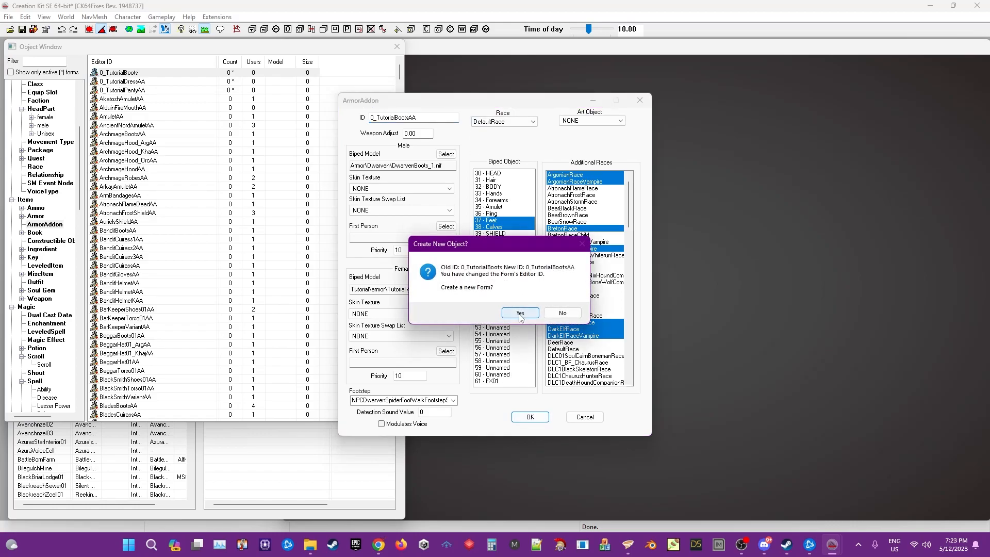
click(562, 312)
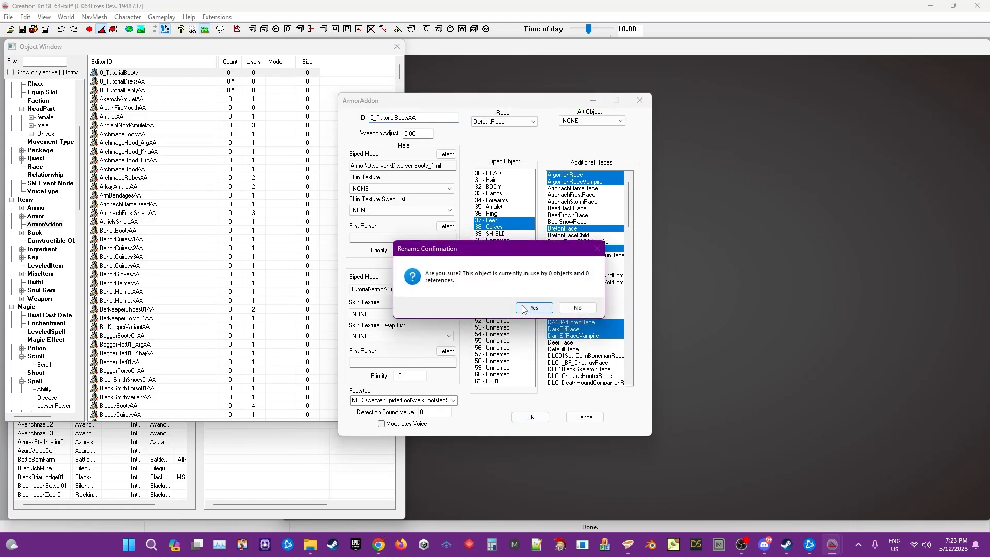
click(525, 306)
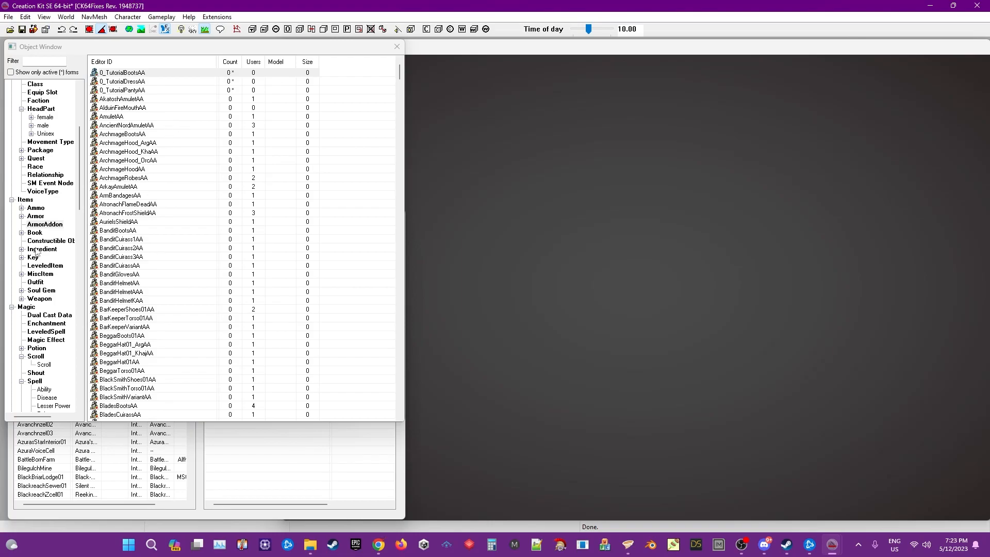
- Filter the Armor objects for Dwarven, open ArmorDwarvenBoots and set its ID to 0_TutorialBoots
click(37, 216)
click(47, 59)
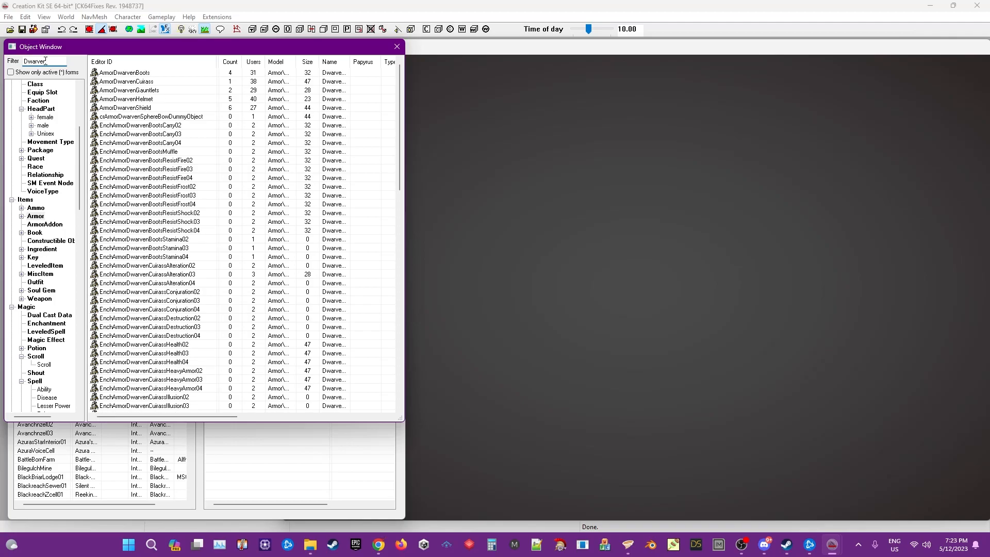
double_click(142, 74)
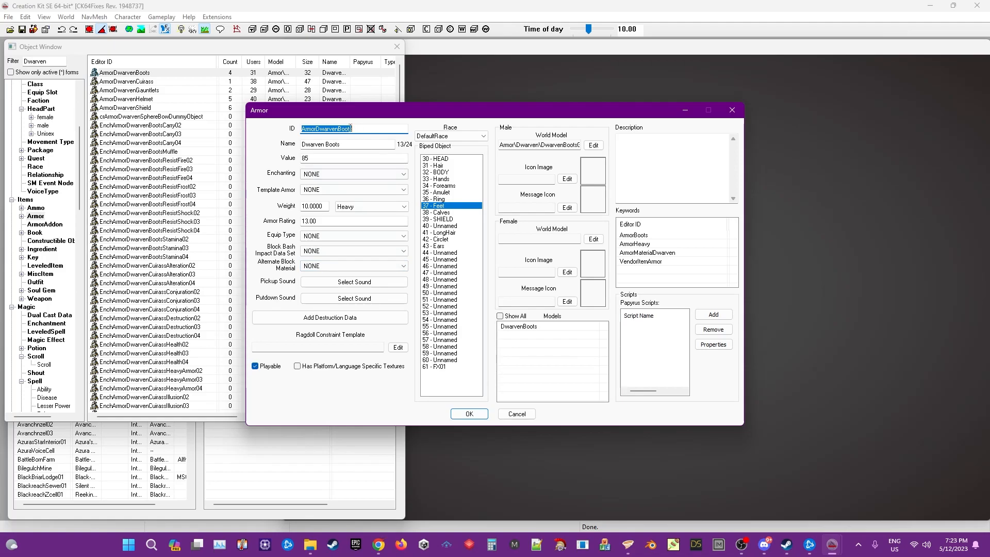
text(0_TutorialBoots)
- Show all models for the boots and replace the DwarvenBoots model with 0_TutorialBootsAA
click(500, 316)
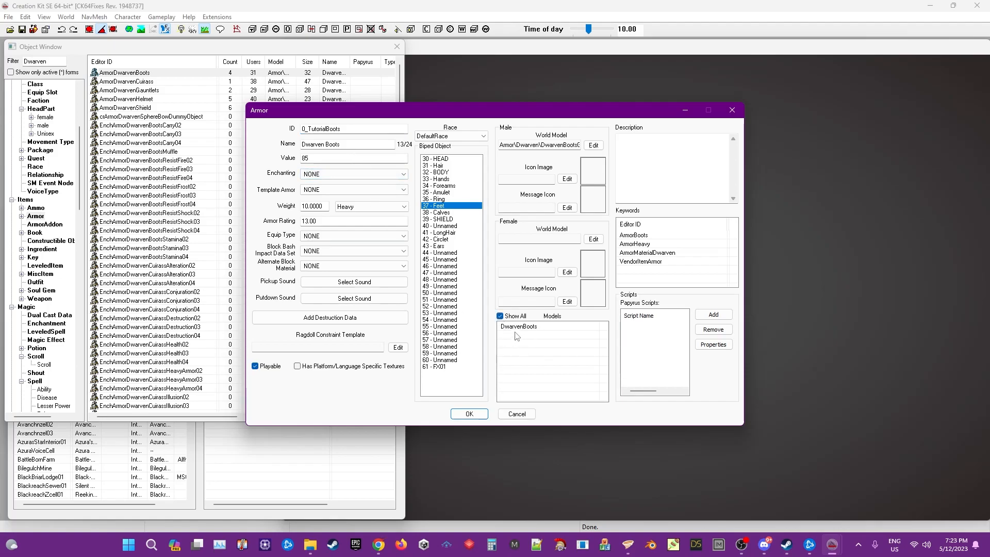
right_click(517, 335)
click(523, 348)
right_click(539, 348)
click(565, 354)
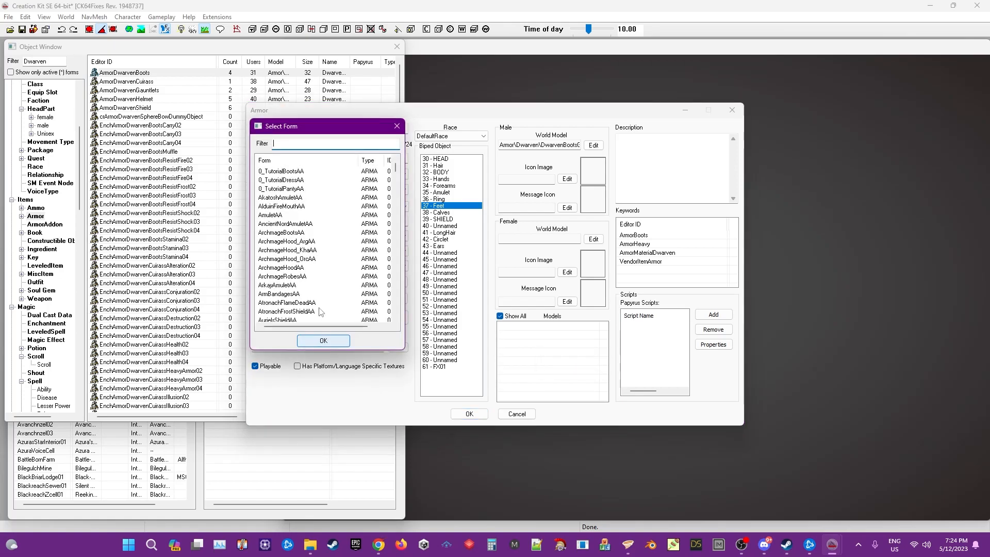
click(285, 171)
click(323, 341)
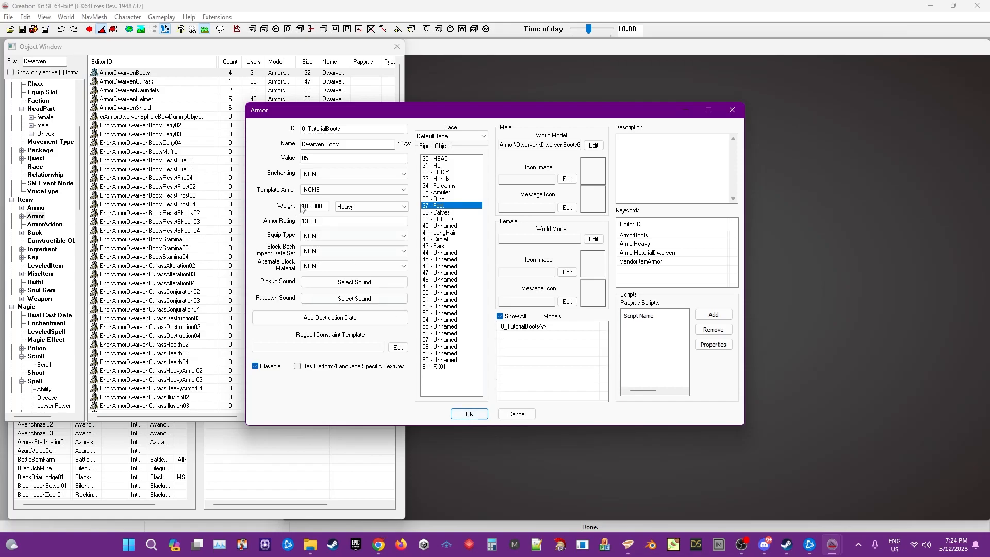
- Set the boots armor's name to Tutorial Boots
drag(343, 145, 297, 144)
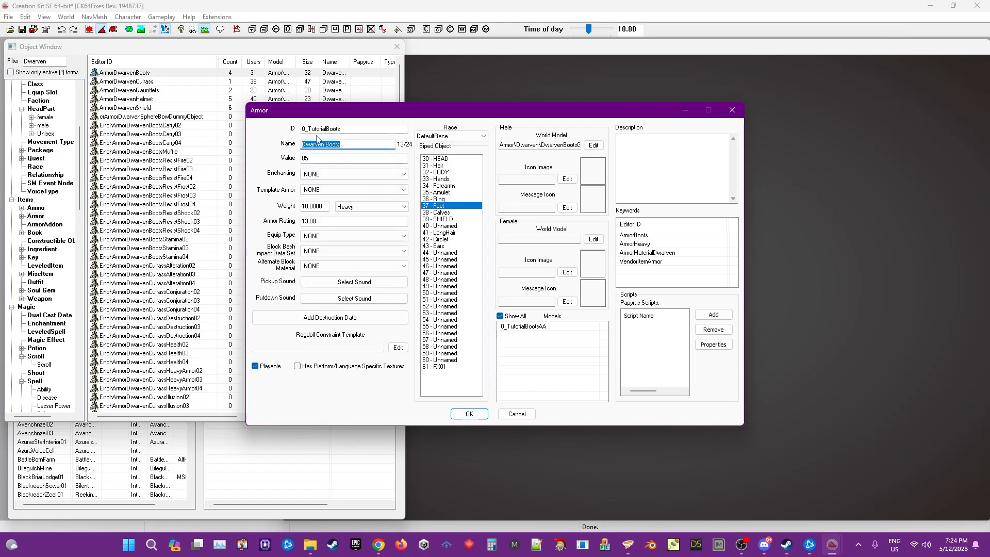
text(Tutori)
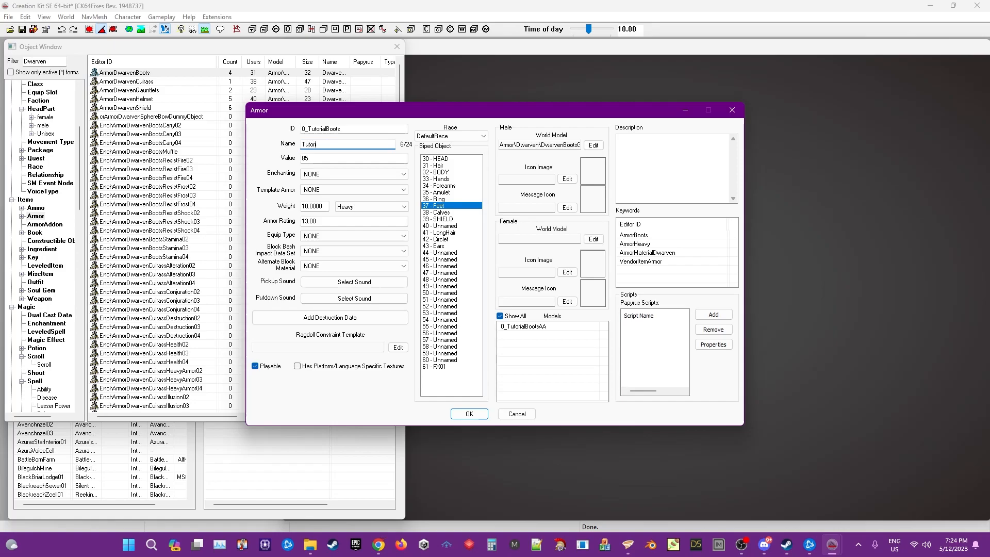
text(al Boots)
click(669, 158)
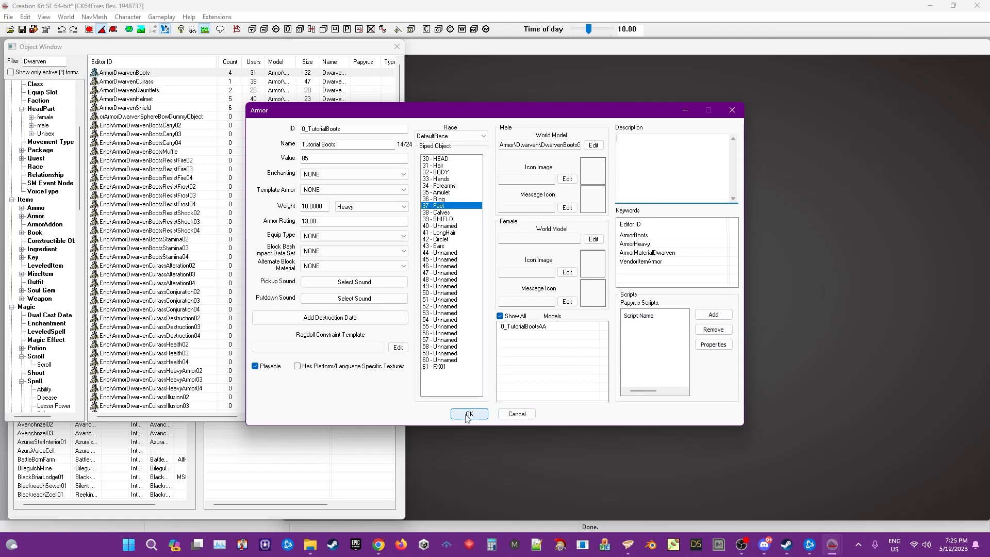
- Choose Heavy as the boots' weight class and save the armor as a new form
drag(325, 206, 295, 211)
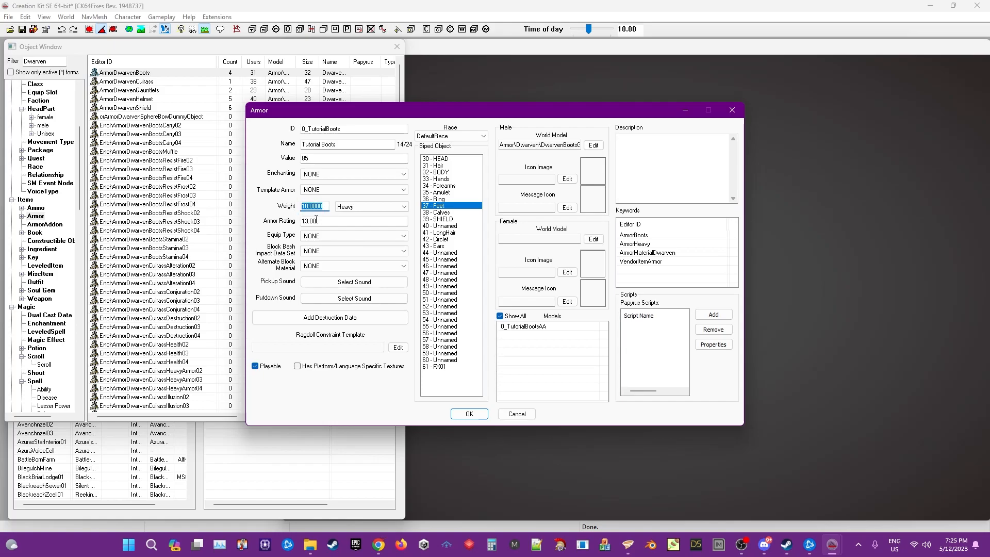
click(323, 221)
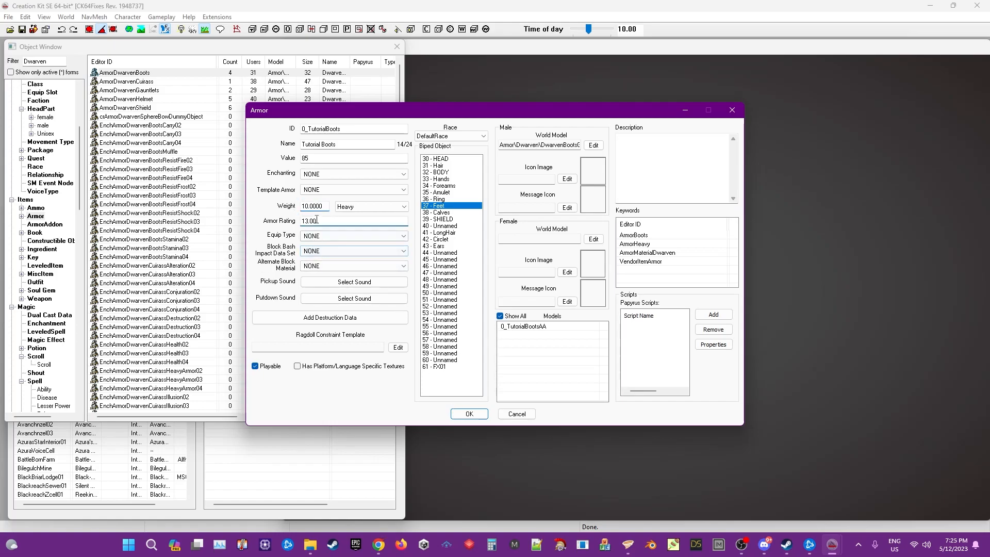
click(379, 207)
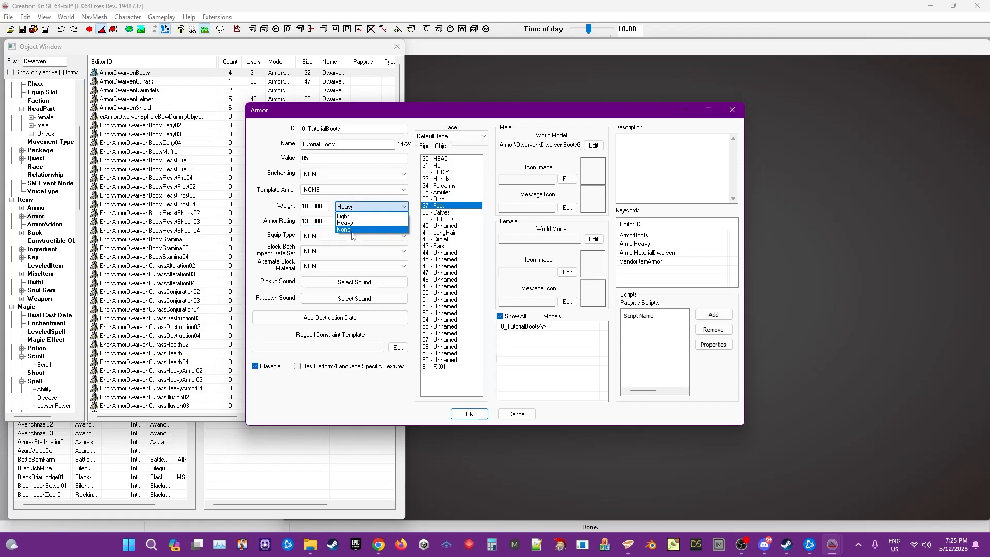
click(355, 222)
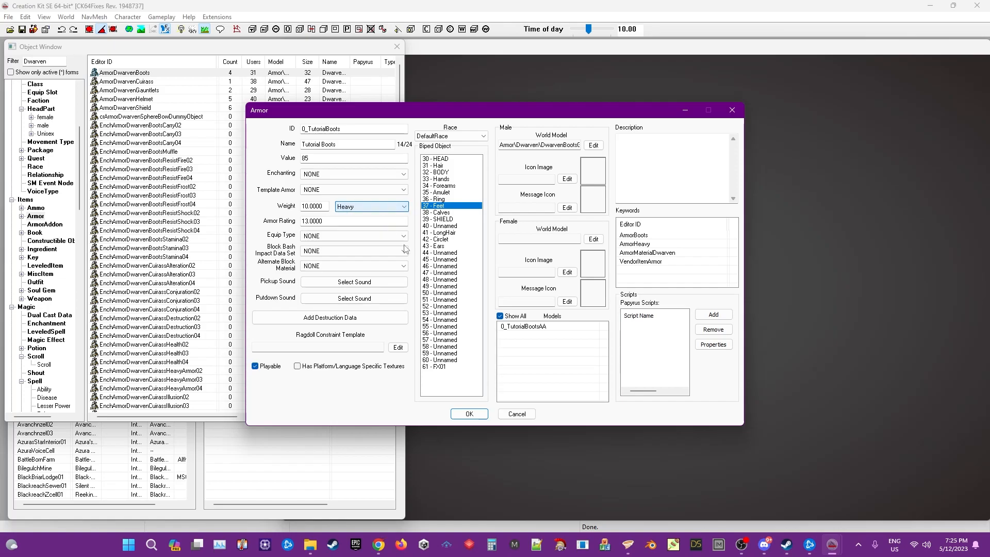
click(477, 413)
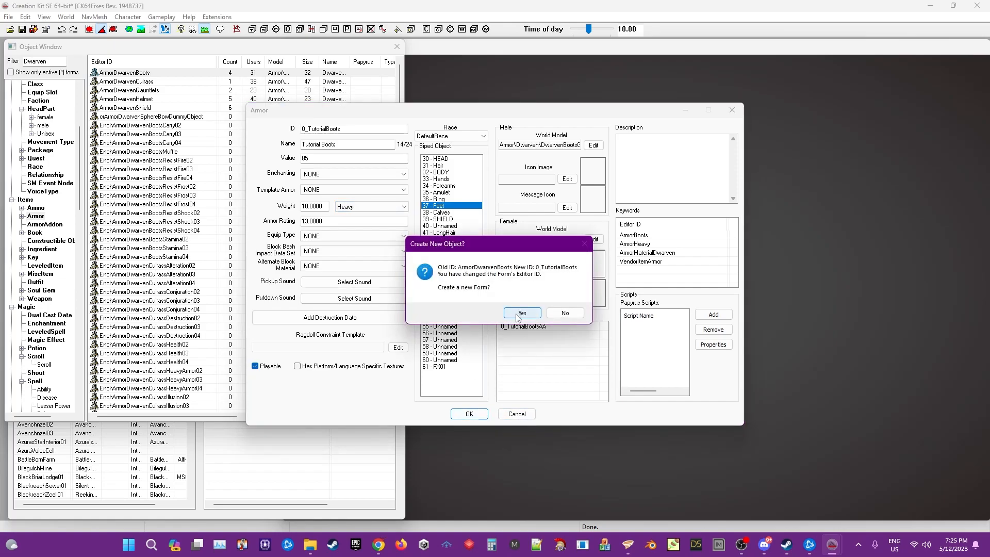
click(517, 315)
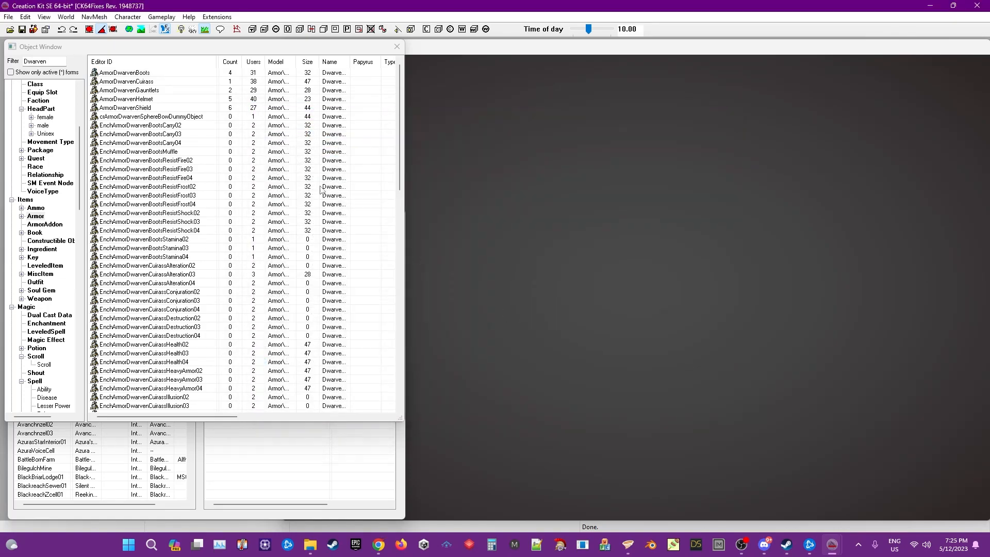
- Open ArmorDwarvenCuirass and set its ID to 0_TutorialDress
double_click(144, 81)
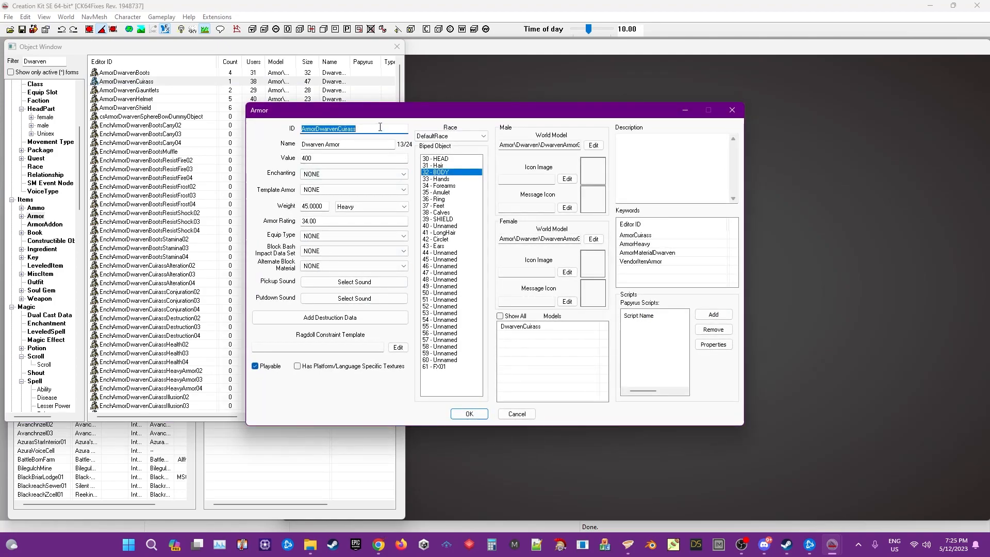
text(0_Tutorial)
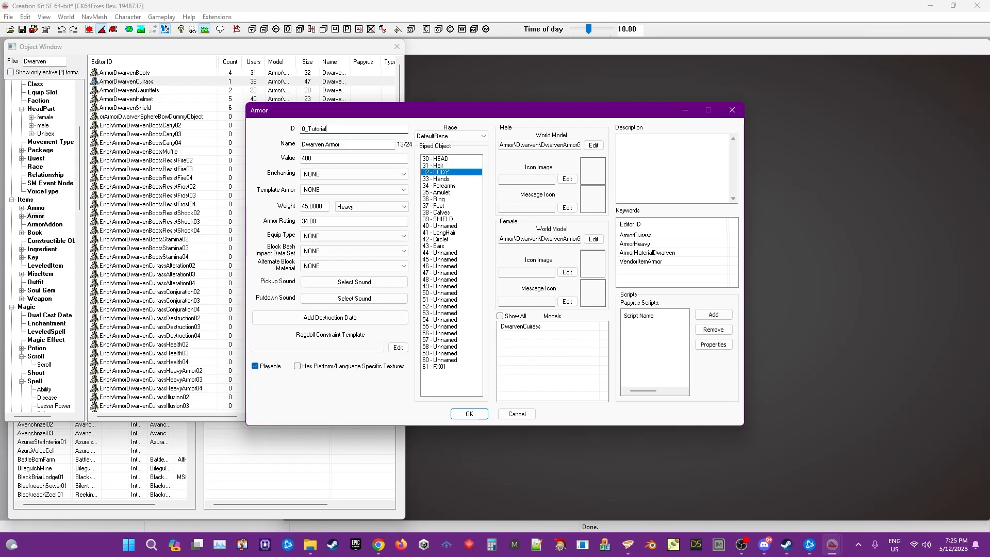
text(Dress)
- Replace the DwarvenCuirass model with 0_TutorialDressAA and show all models for the dress armor
right_click(533, 328)
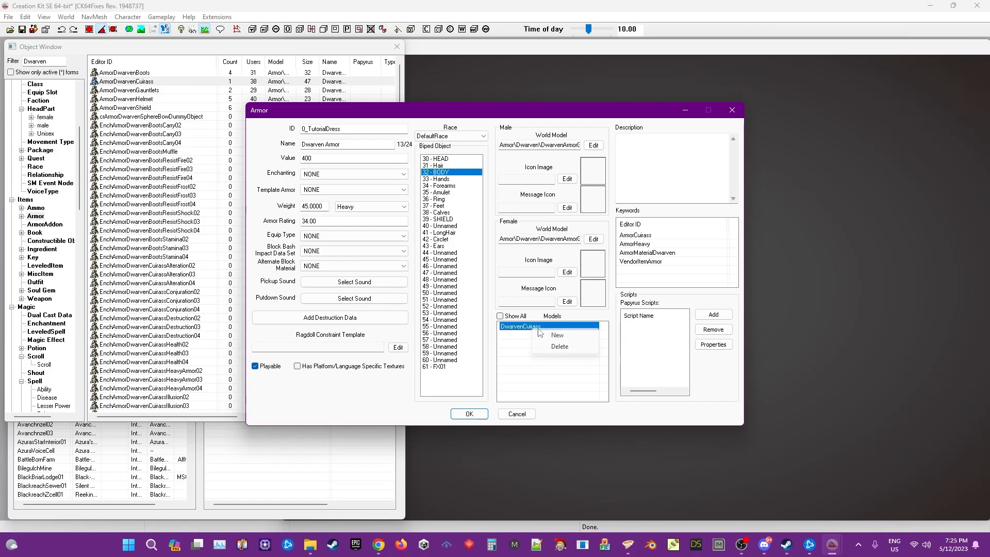
click(559, 346)
right_click(530, 350)
click(557, 356)
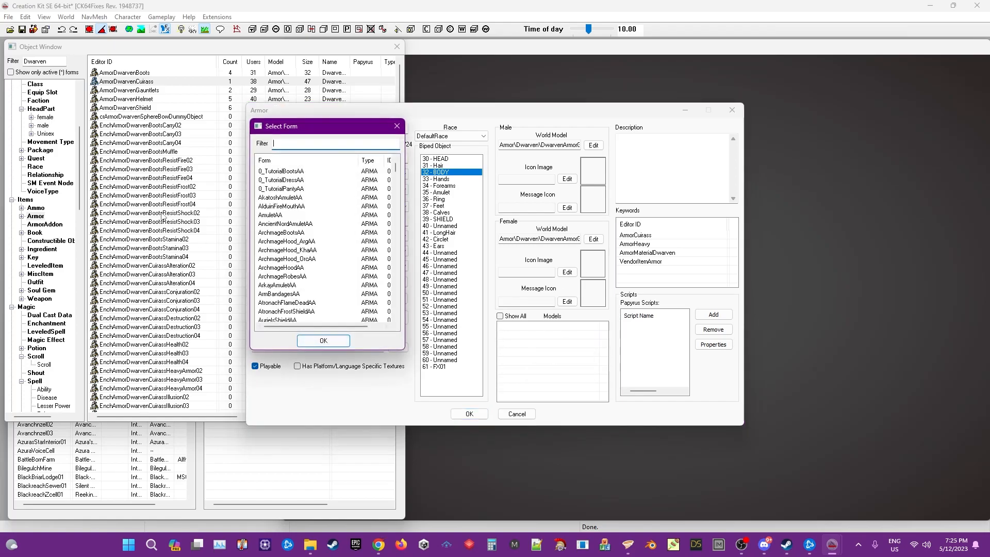
click(282, 180)
click(323, 340)
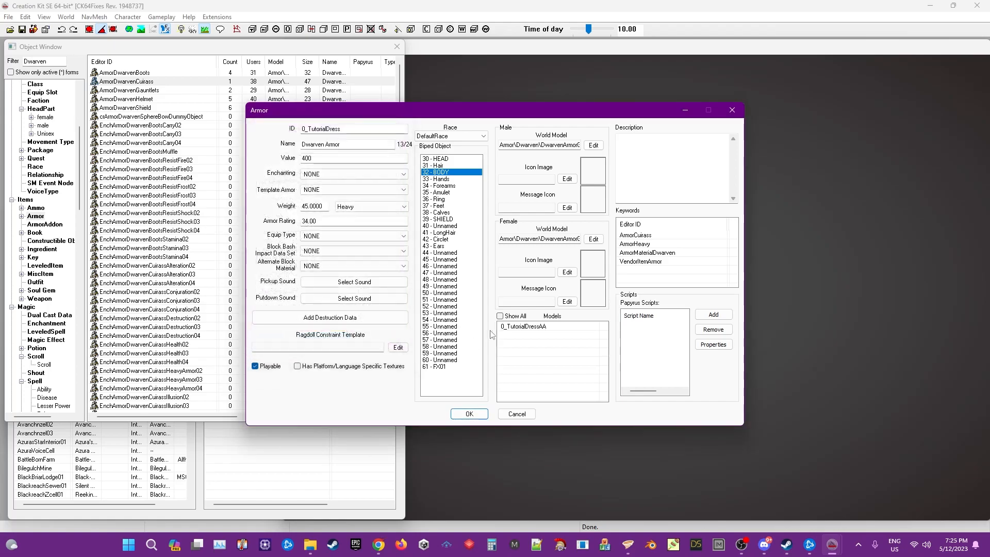
click(501, 316)
- Set the dress armor's name to Tutorial Dress and save it as a new form
drag(356, 144, 298, 143)
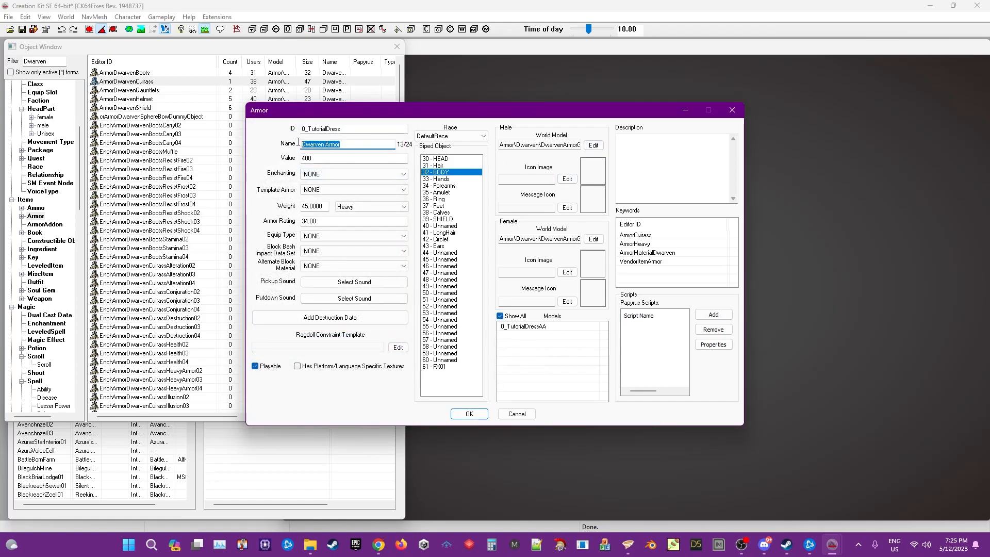
text(Tutorial)
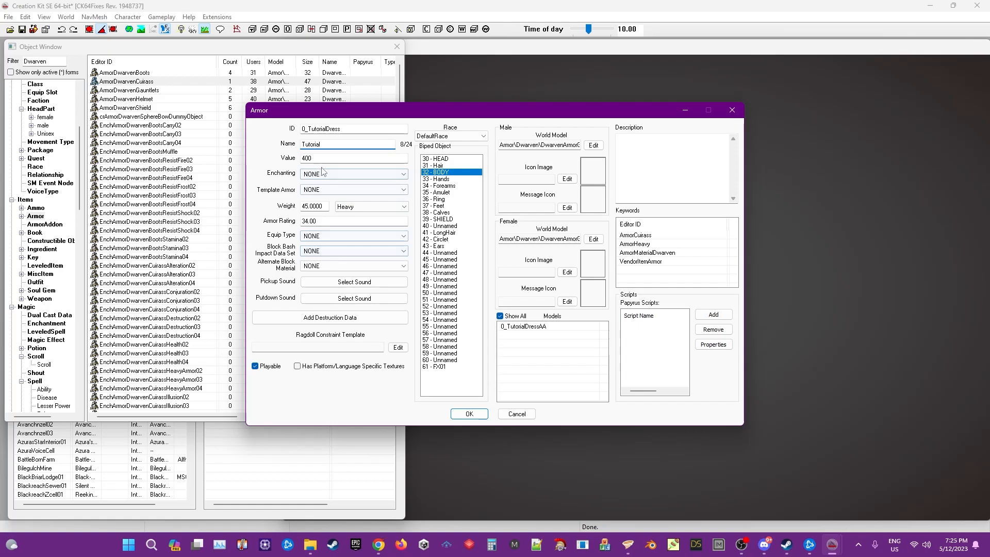
text( Dress)
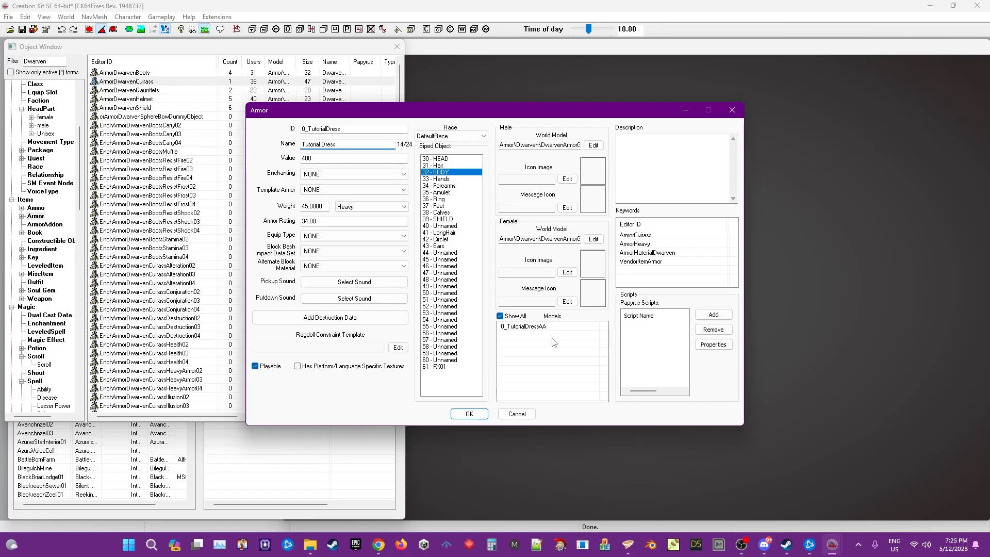
click(468, 416)
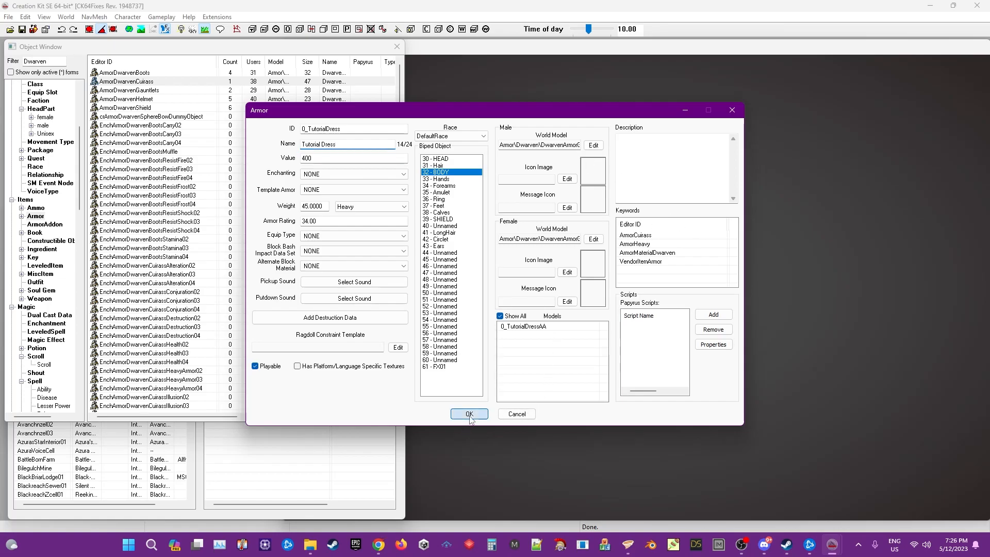
click(525, 314)
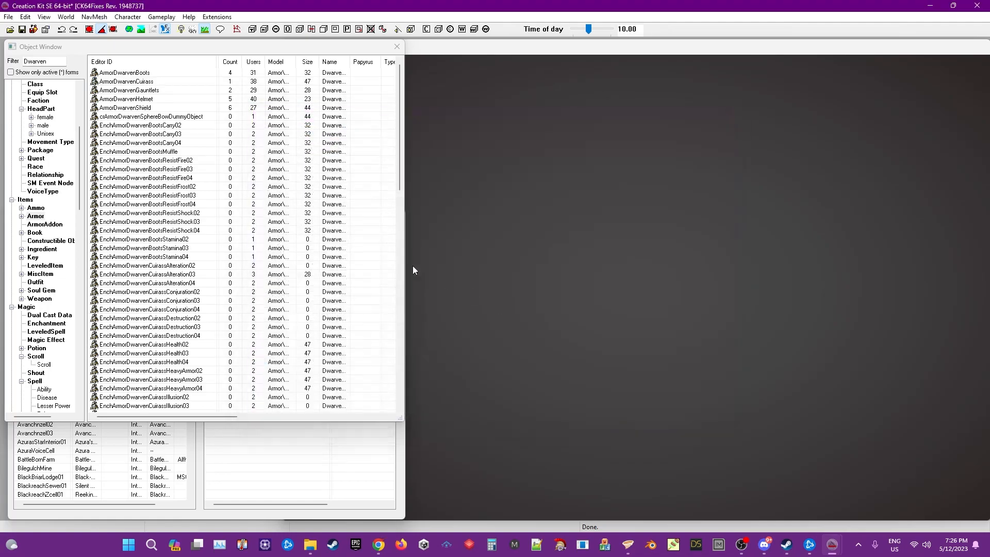
- Open ArmorDwarvenGauntlets, set its ID to 0_TutorialPanty and its name to Tutorial Panty
double_click(149, 91)
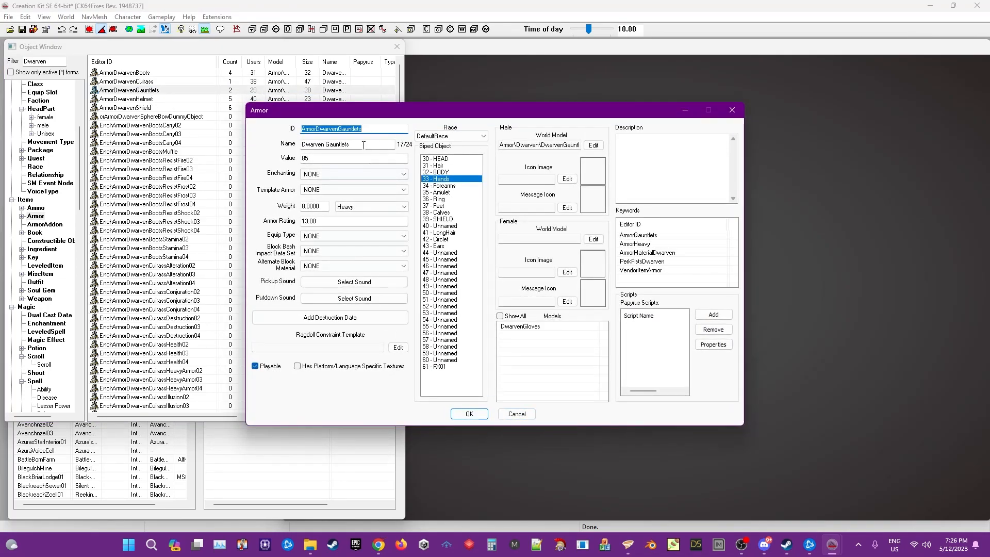
text(0_)
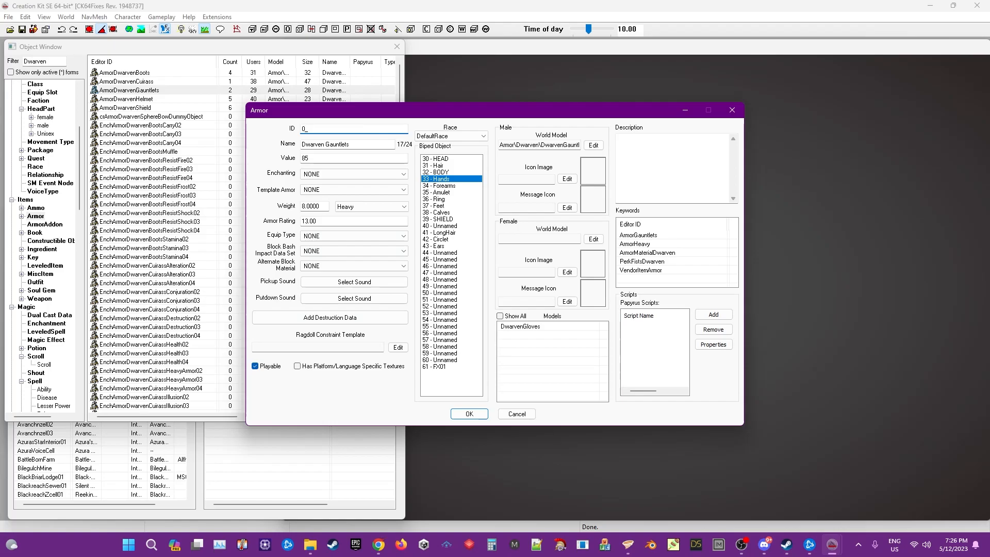
text(TutorialPanty)
drag(355, 144, 219, 150)
text(Tutoria)
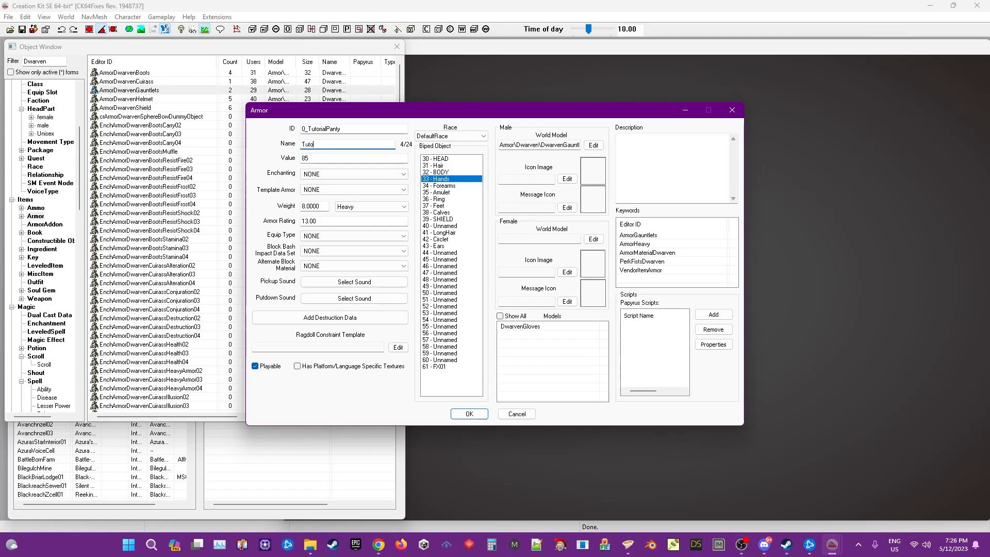
text(l Pa)
- Show all models for the panty armor and replace the DwarvenGloves model with 0_TutorialPantyAA
click(499, 315)
right_click(526, 327)
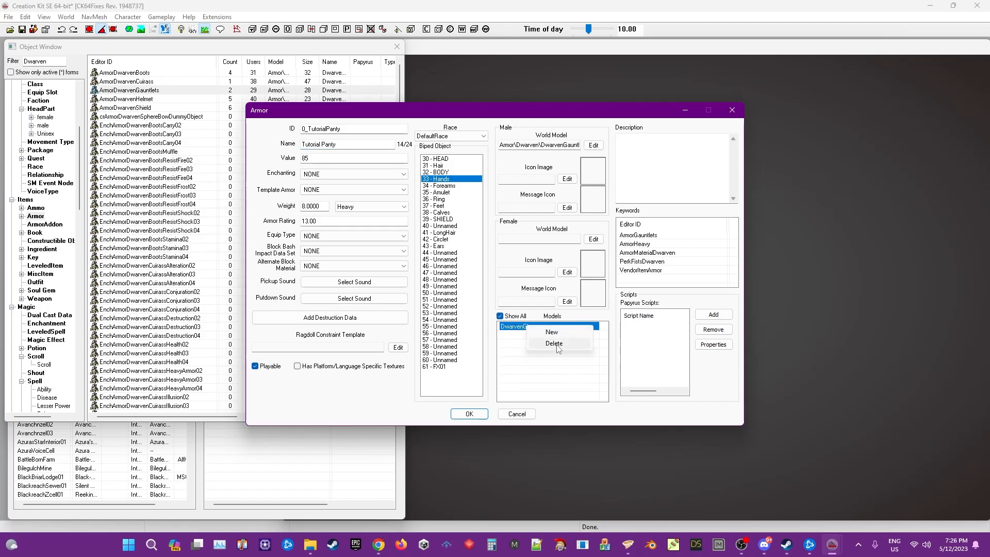
click(559, 345)
right_click(566, 356)
click(567, 360)
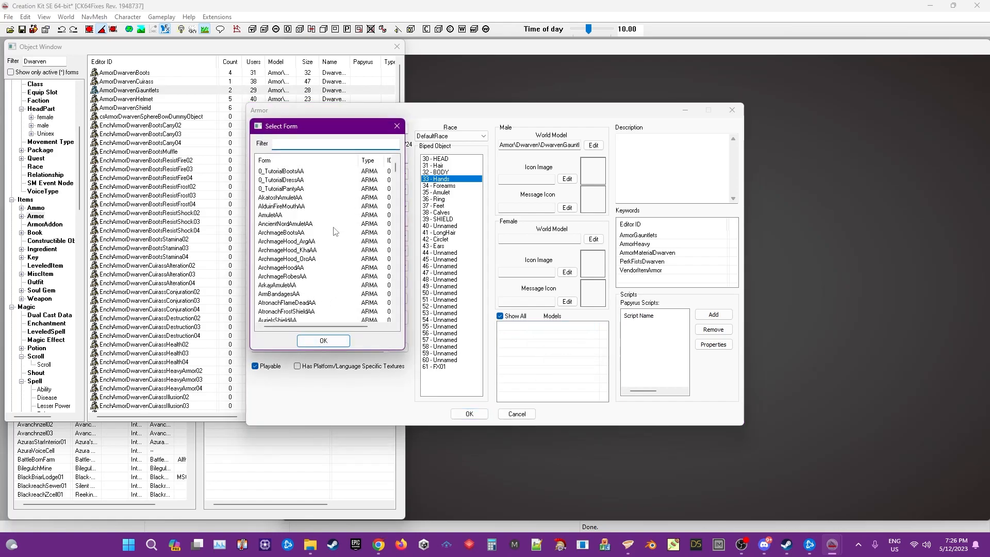
click(288, 189)
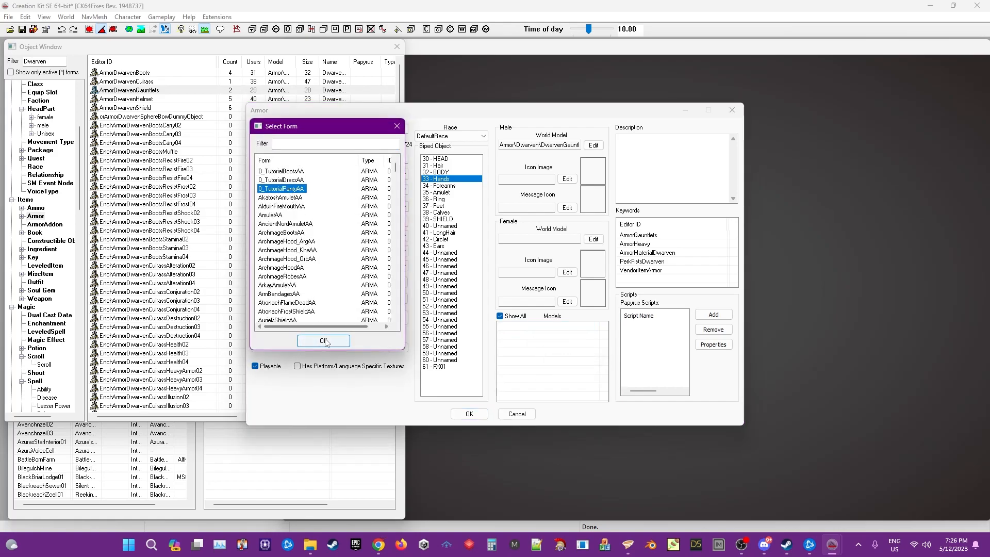
click(323, 340)
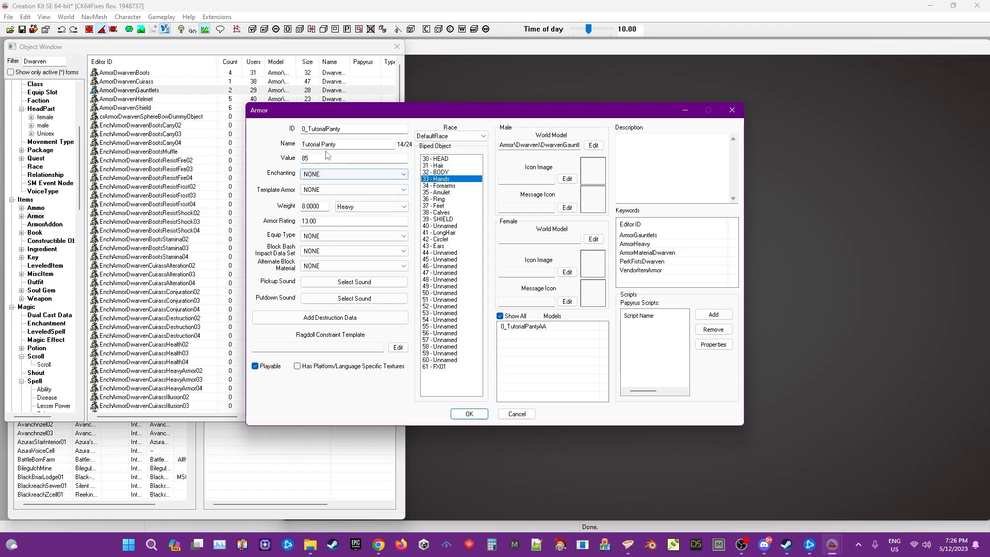
- Delete the ArmorGauntlets keyword from the panty armor
double_click(308, 159)
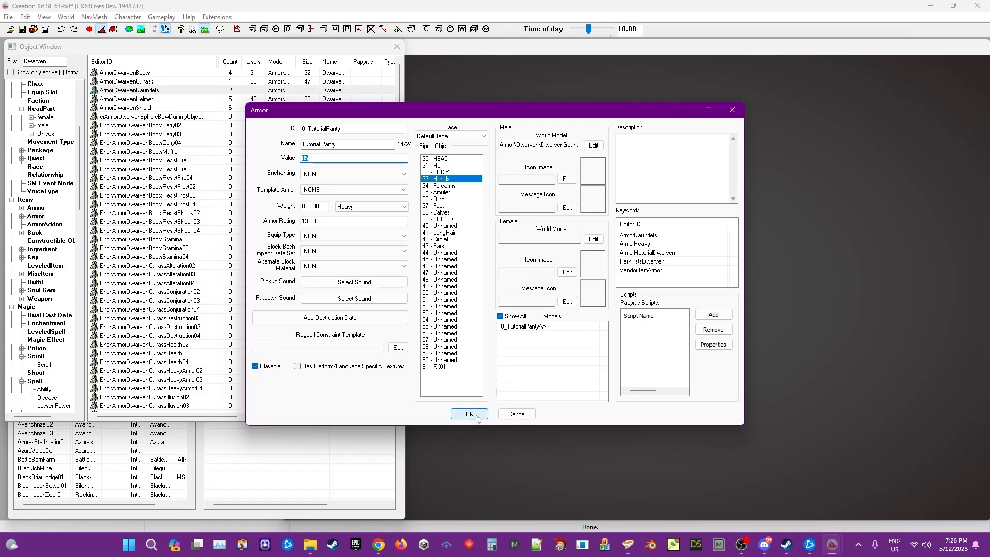
click(652, 238)
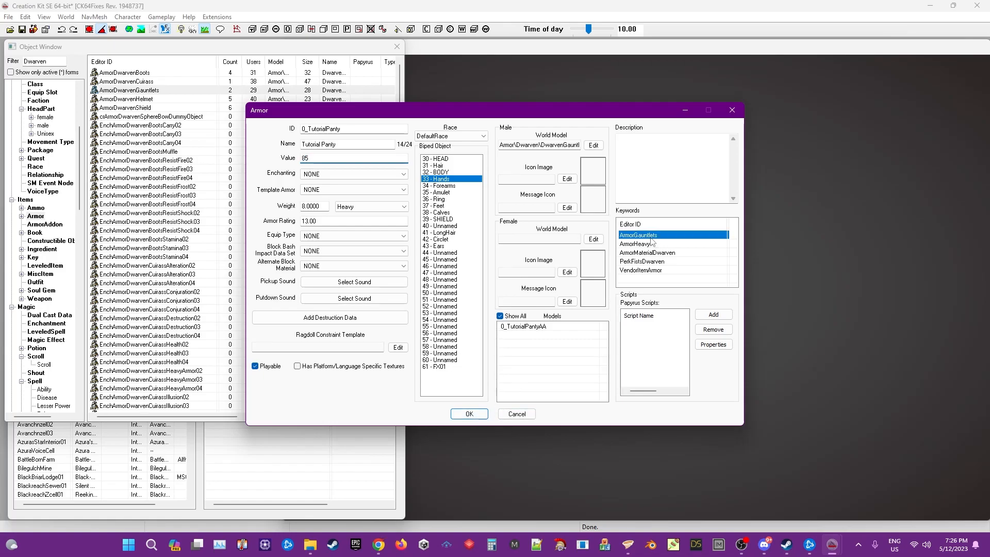
right_click(639, 237)
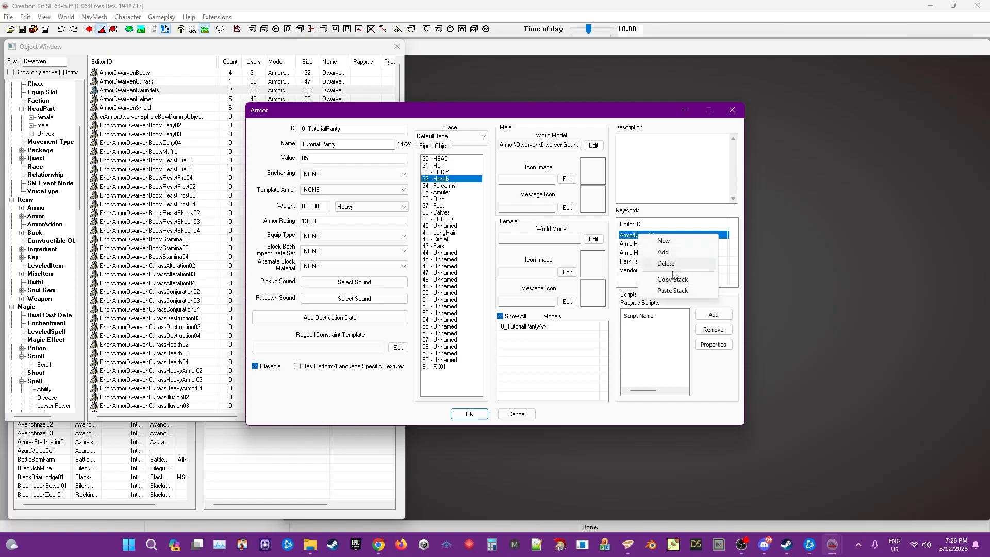
click(666, 263)
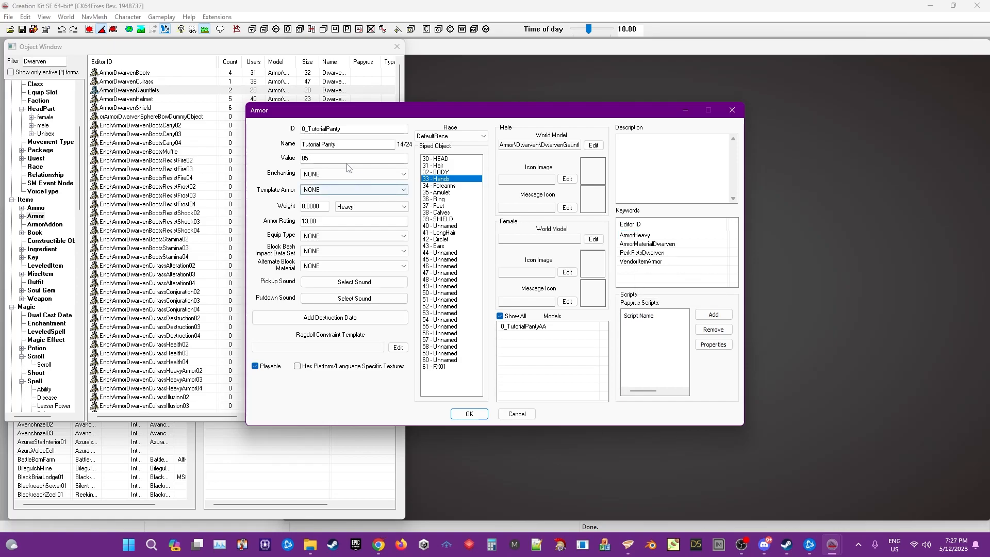
- Add the ArmorJewelry keyword to the panty armor
click(645, 262)
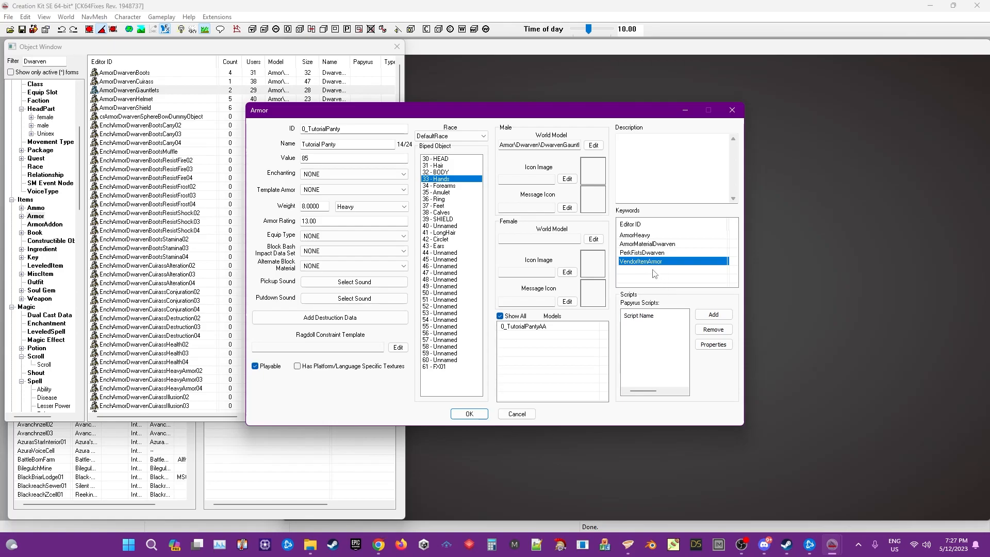
right_click(652, 282)
click(666, 290)
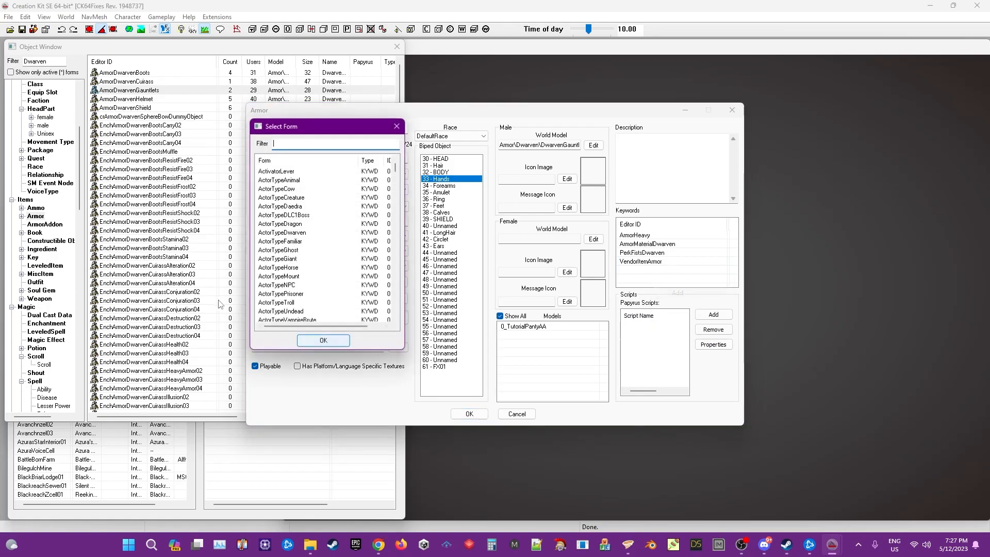
text(jewe)
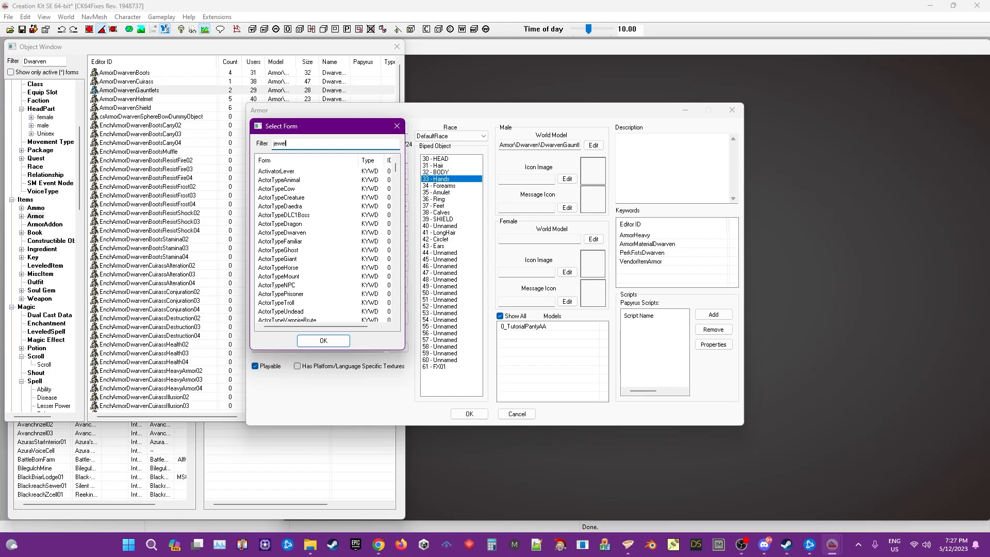
text(l)
click(276, 189)
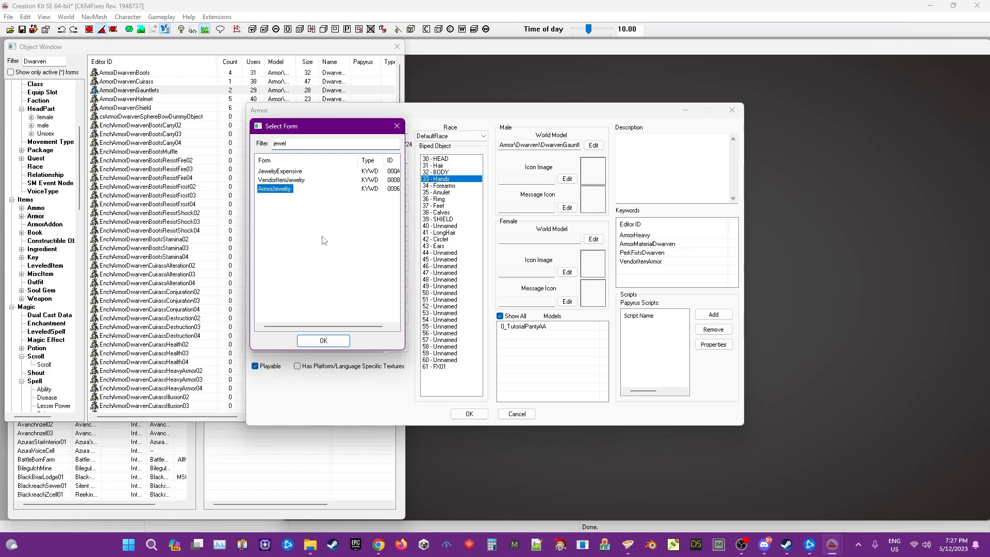
click(337, 343)
- Add the JewelryExpensive keyword to the panty armor
click(695, 262)
right_click(695, 263)
click(722, 283)
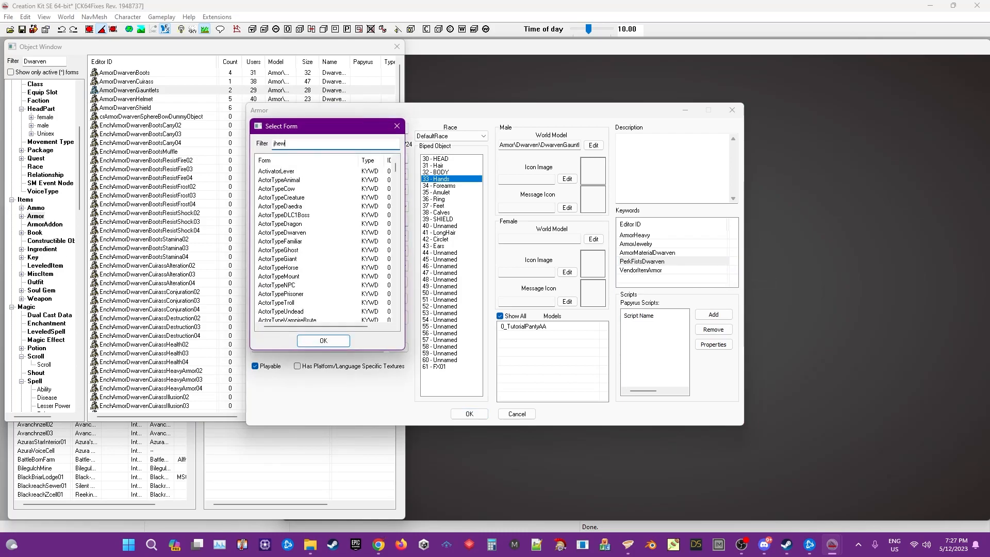
key(BackSpace)
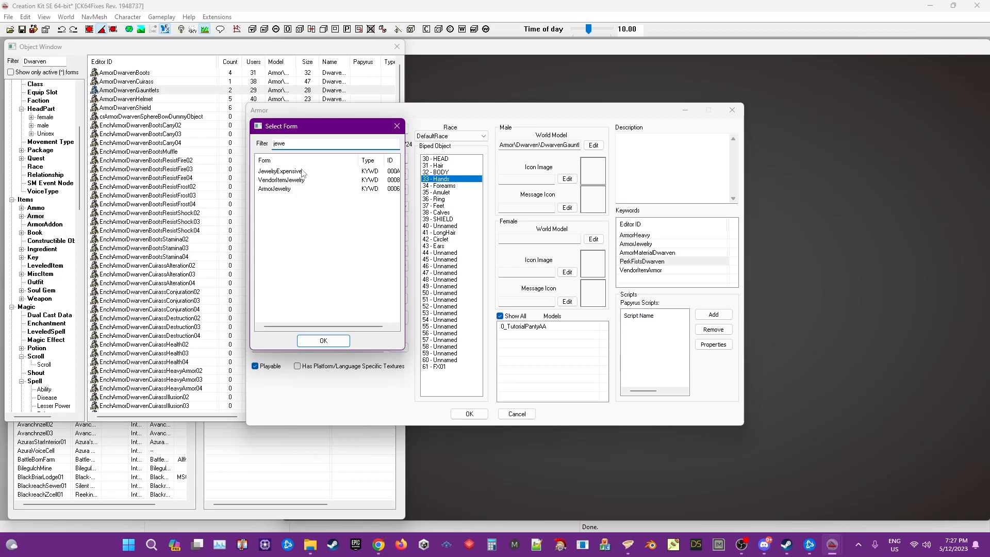
click(298, 173)
click(323, 340)
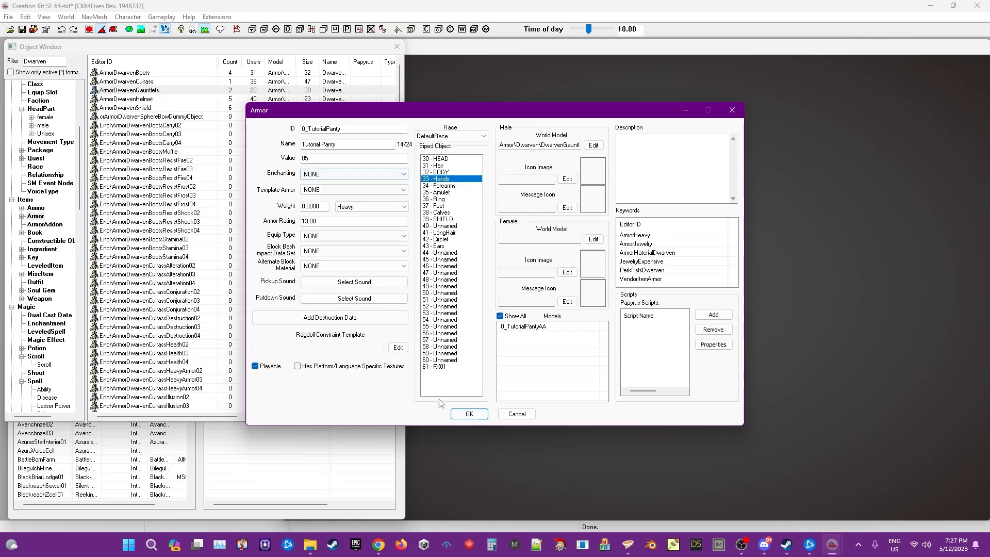
- Change the panty armor's biped slot from 33 - Hands to 48 - Unnamed and save it as a new form
click(441, 179)
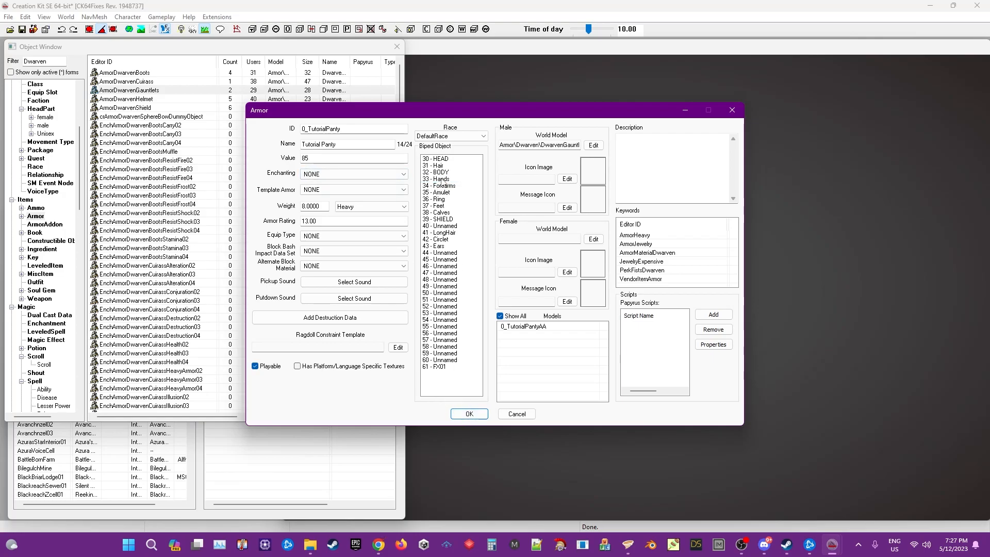
click(445, 279)
click(469, 414)
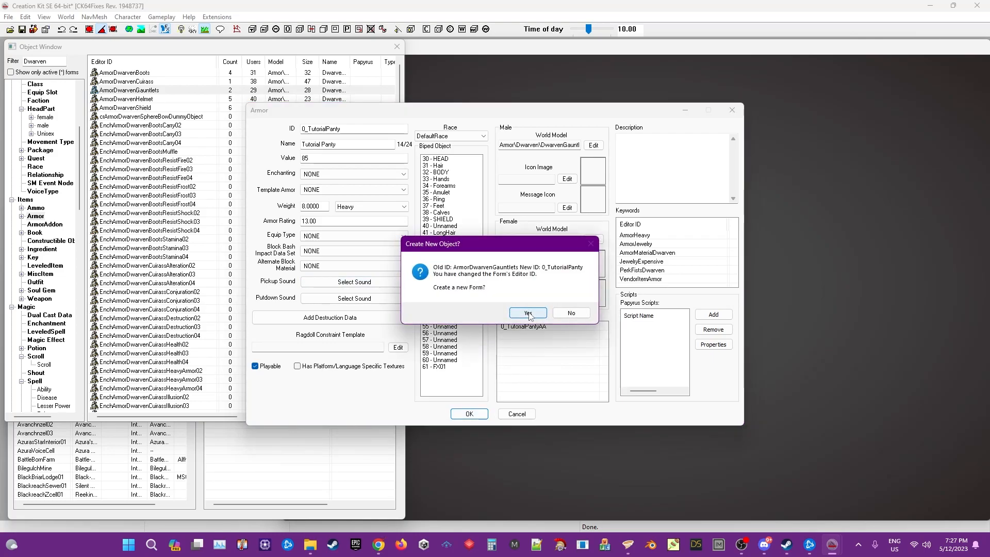
click(528, 313)
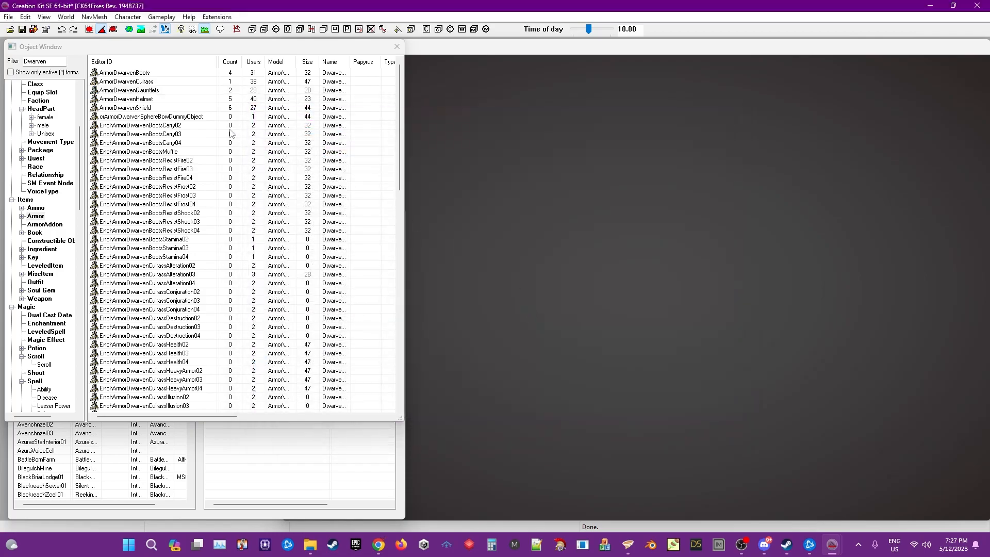
- Clear the object filter and check the settings of the 0_TutorialDress and 0_TutorialBoots armors
key(BackSpace)
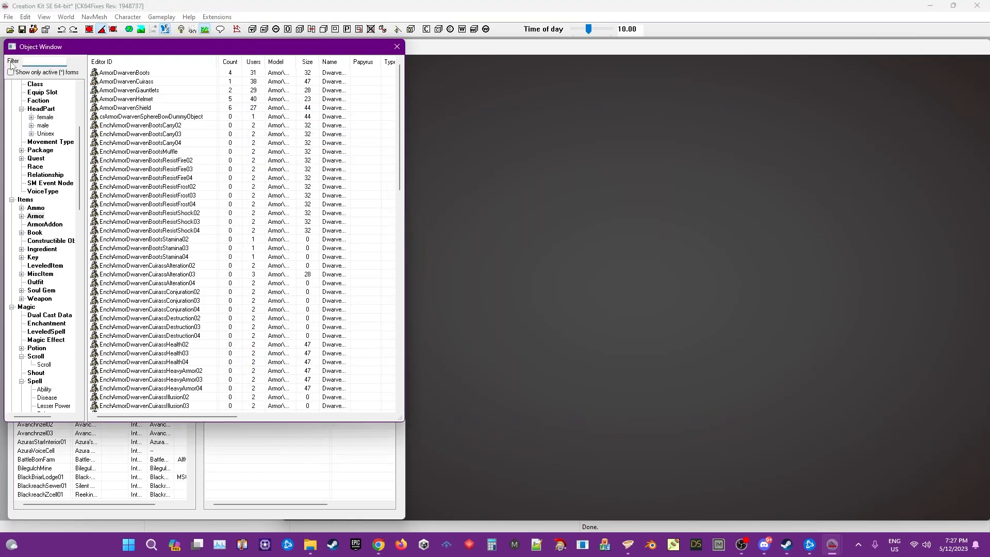
double_click(129, 81)
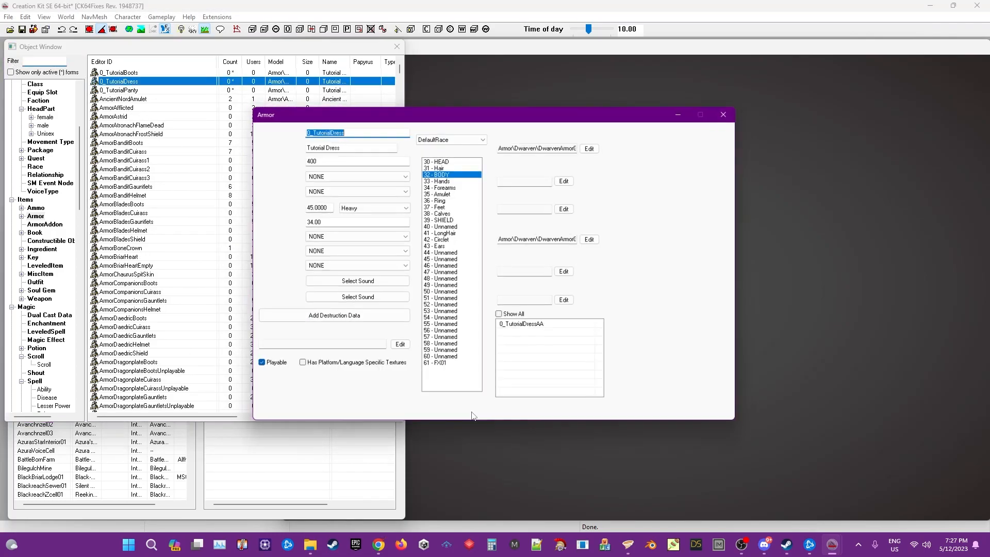
click(469, 414)
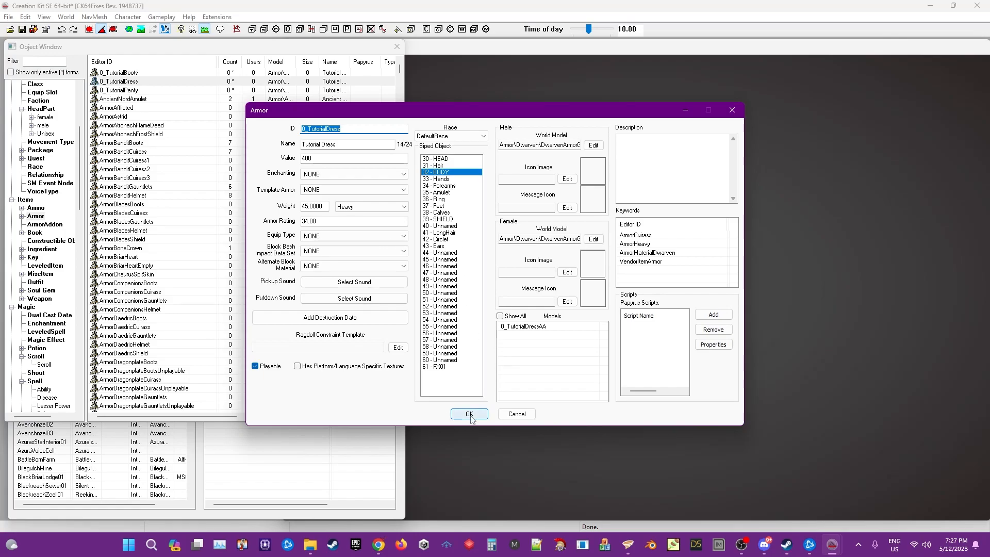
double_click(130, 74)
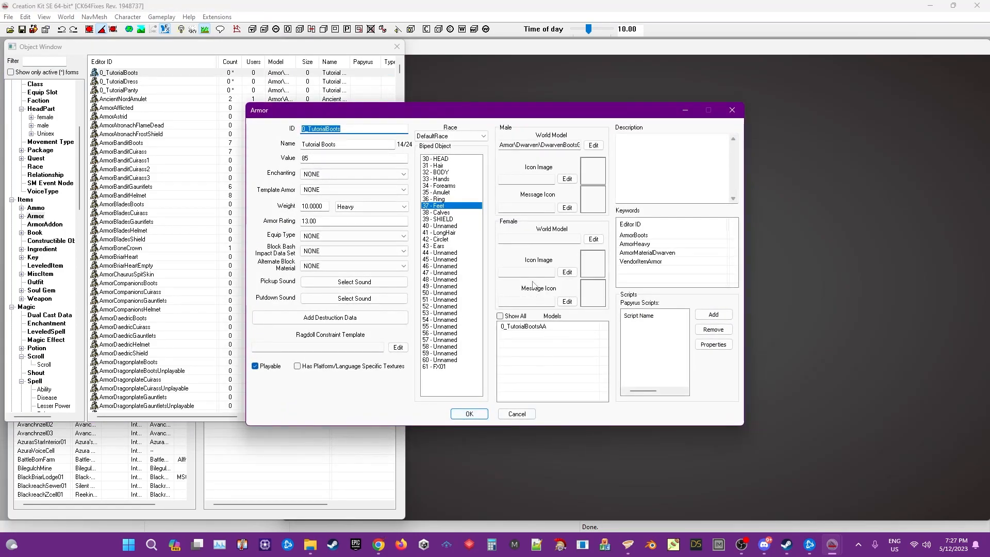
click(469, 414)
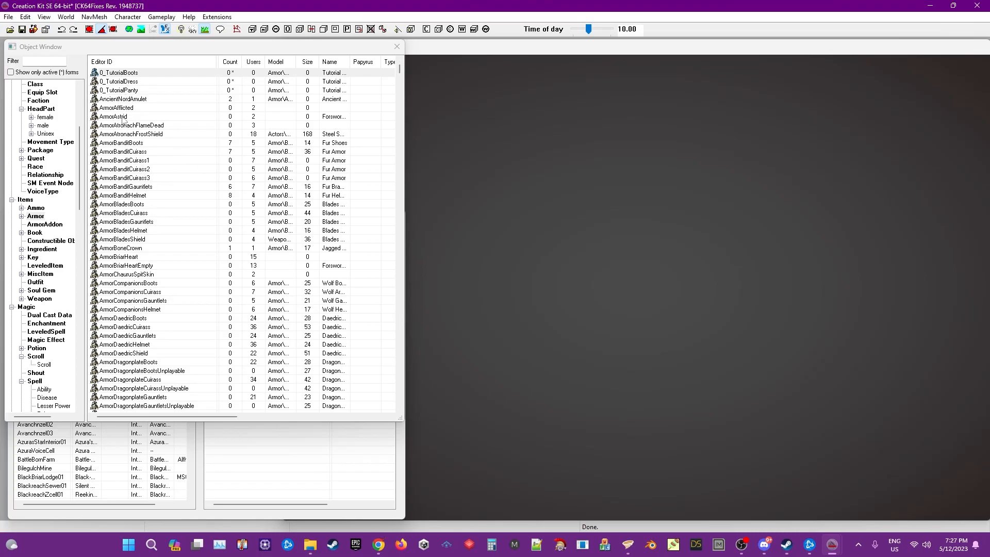
- Create a constructible object with ID 0_Recipe_TutorialDress and 0_TutorialDress as its created object
click(51, 242)
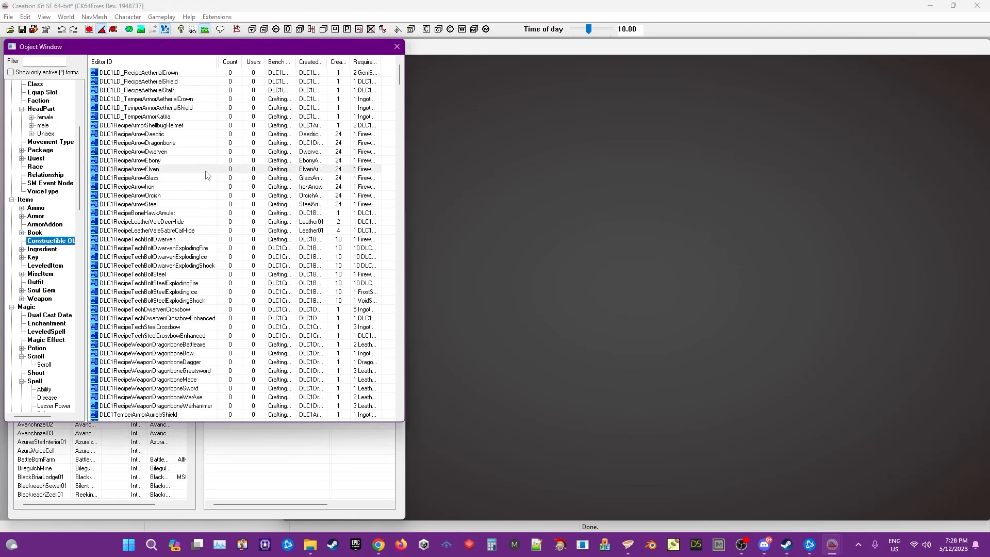
right_click(206, 170)
click(228, 178)
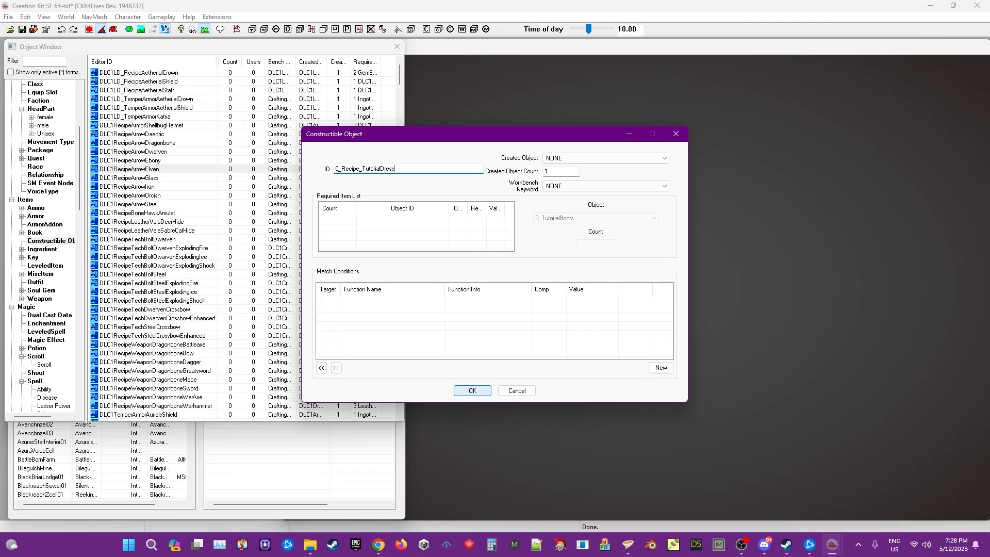
click(565, 158)
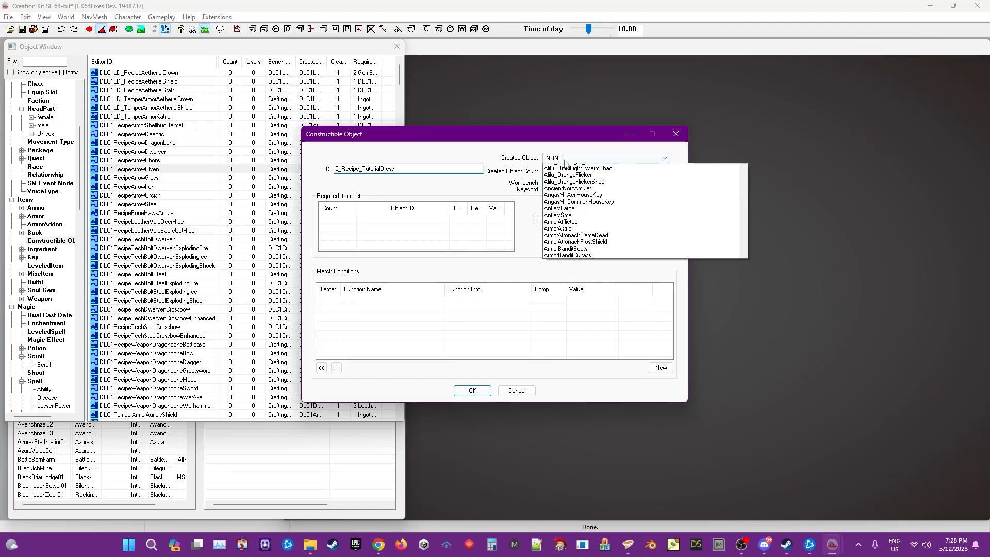
click(577, 181)
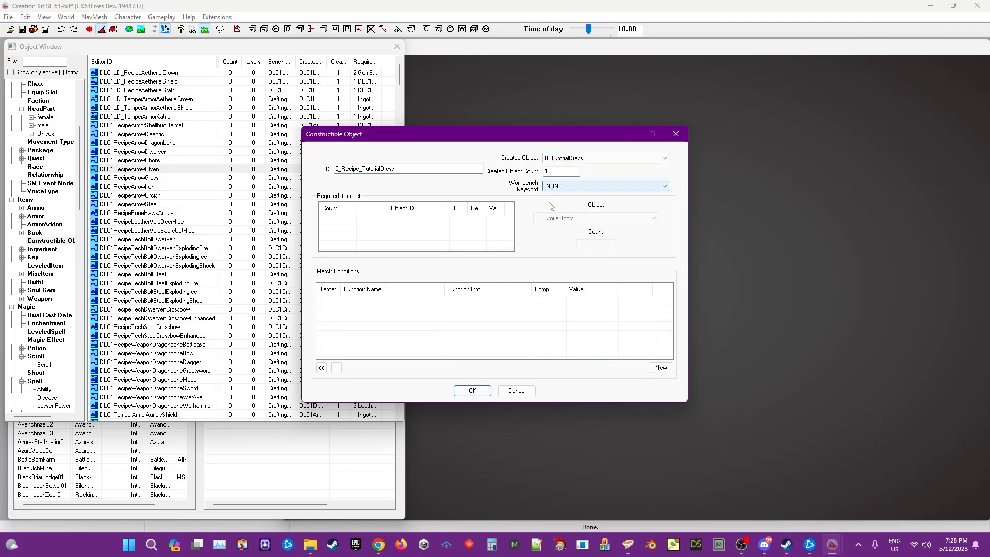
- Add Gold001 with a count of 5 as the dress recipe's required item
right_click(404, 226)
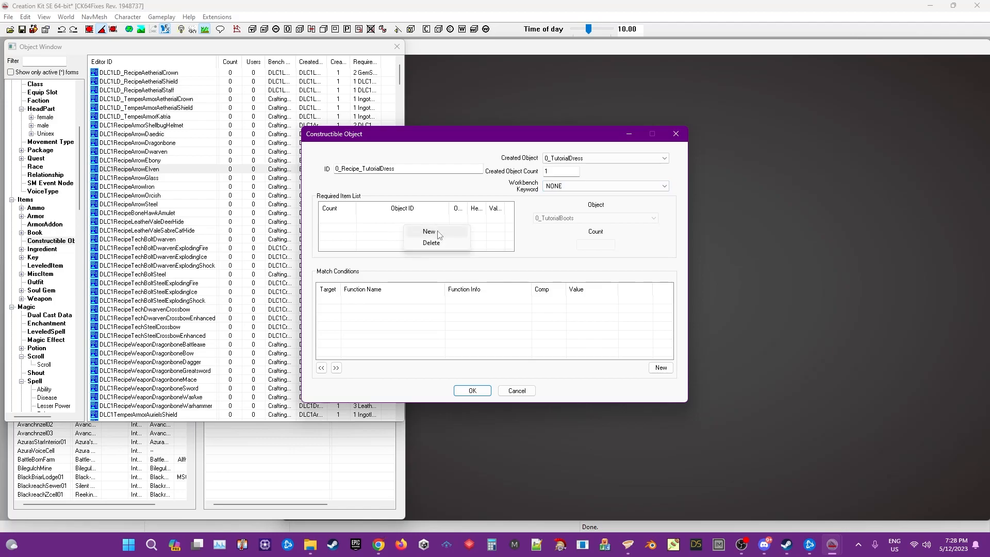
click(437, 235)
click(565, 218)
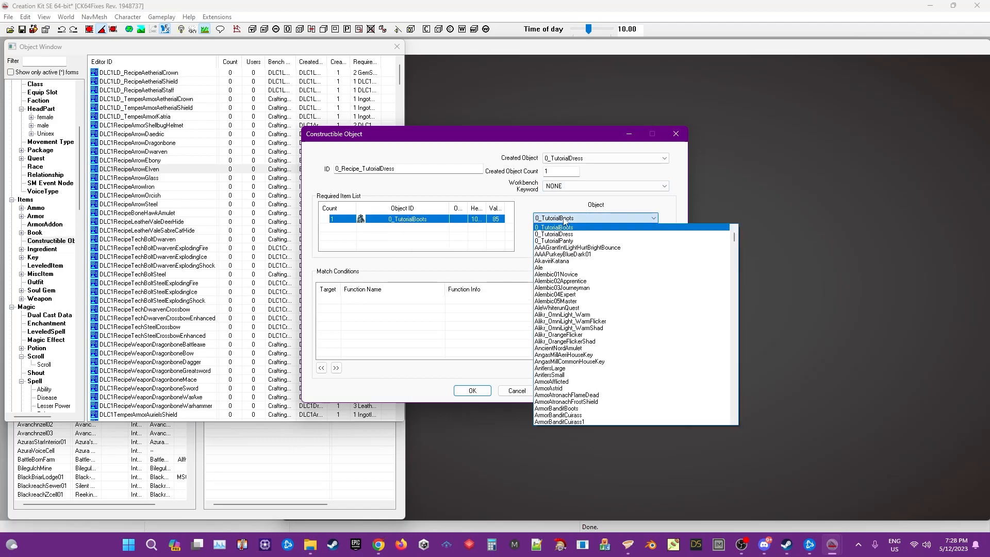
text(gold)
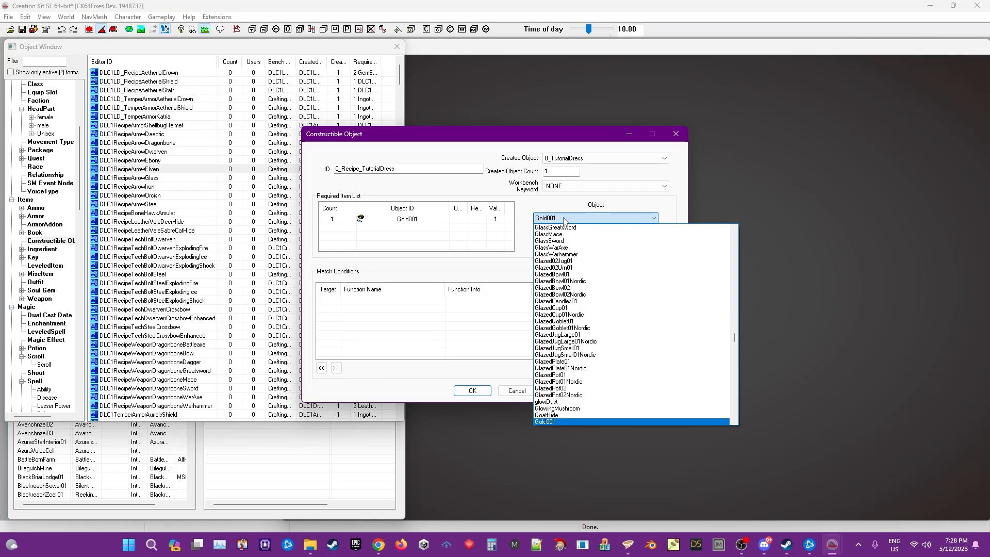
key(Return)
key(Tab)
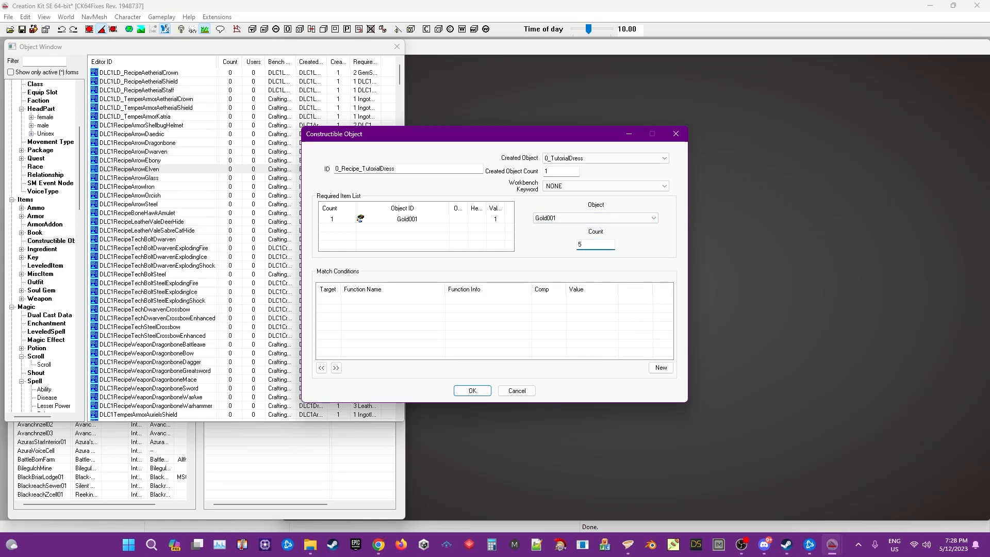
text(5)
right_click(459, 330)
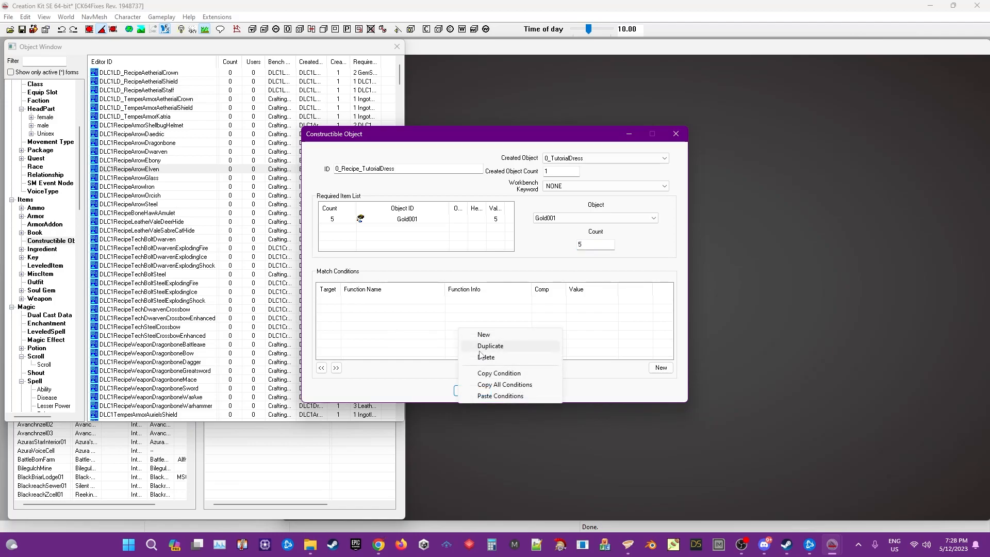
click(404, 338)
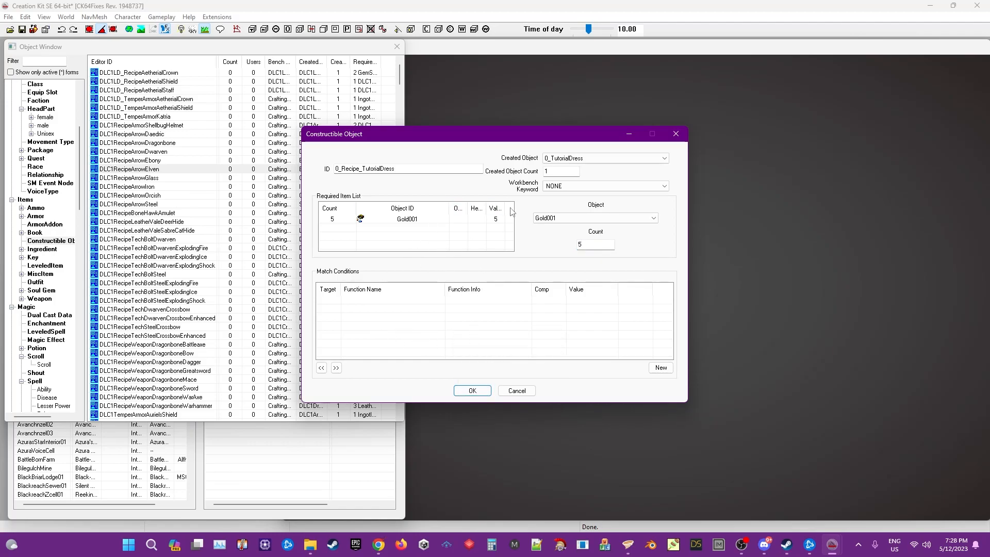
- Set the dress recipe's workbench keyword to CraftingSmithingForge and save the recipe
click(562, 186)
text(craf)
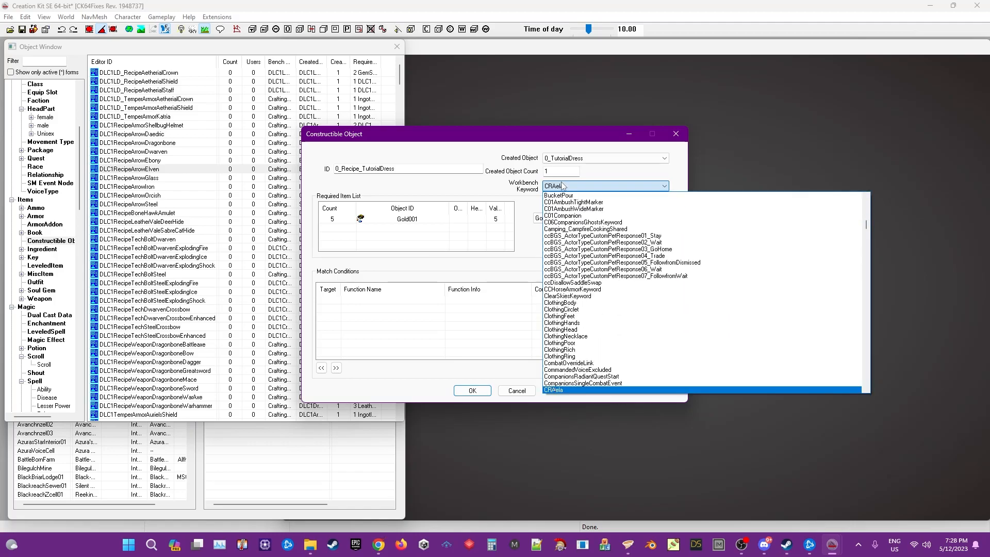
scroll(648, 363, down, 2)
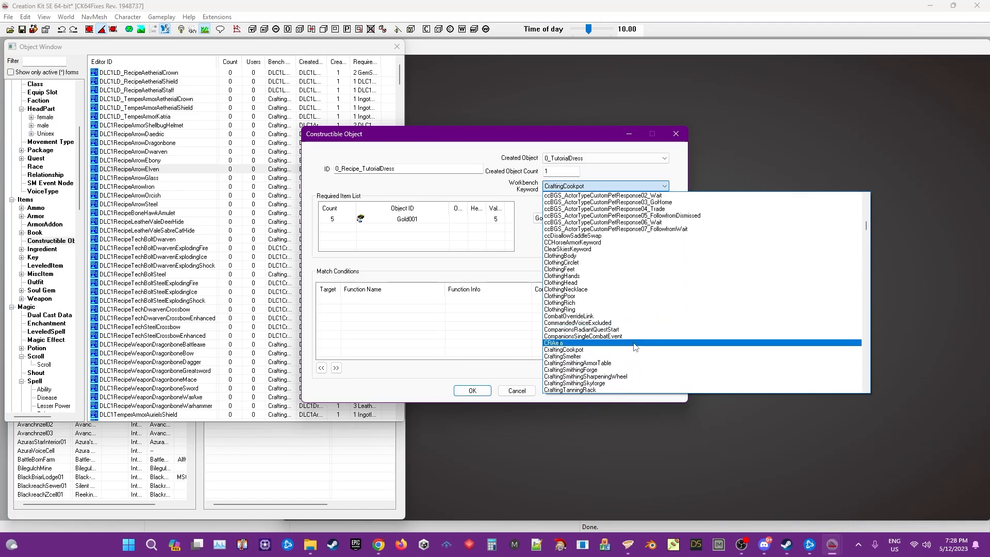
click(598, 370)
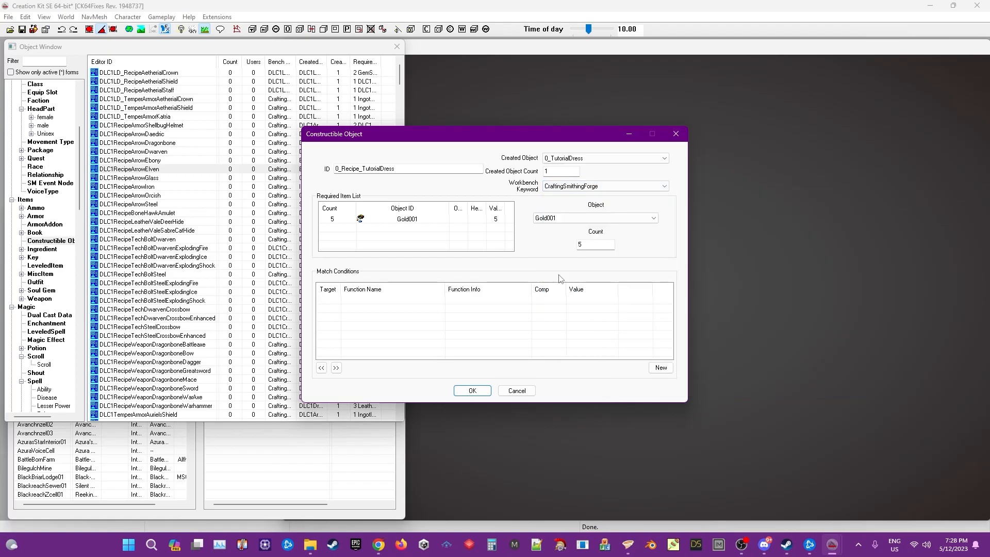
click(470, 390)
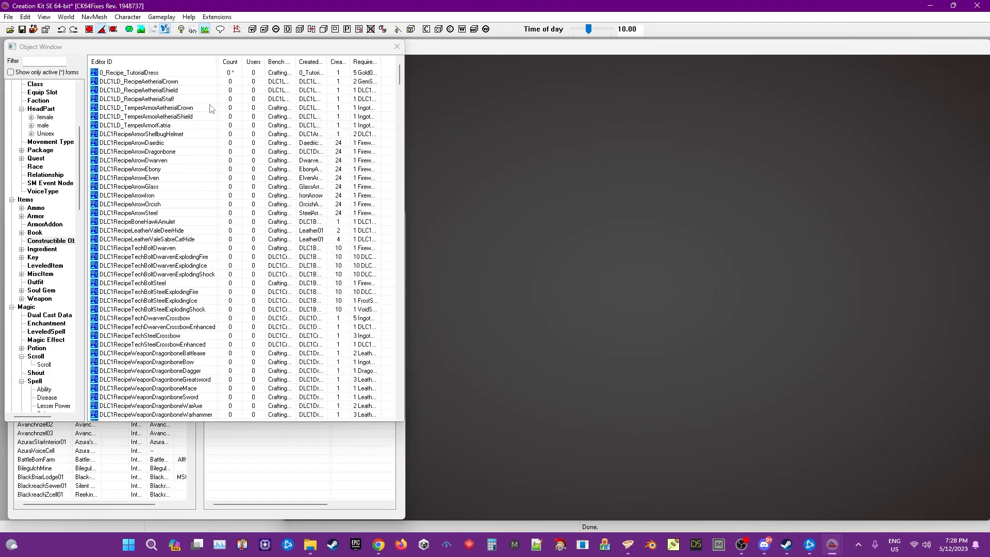
- Duplicate the dress recipe as a new form 0_Recipe_TutorialBoots with 0_TutorialBoots as its created object
double_click(134, 73)
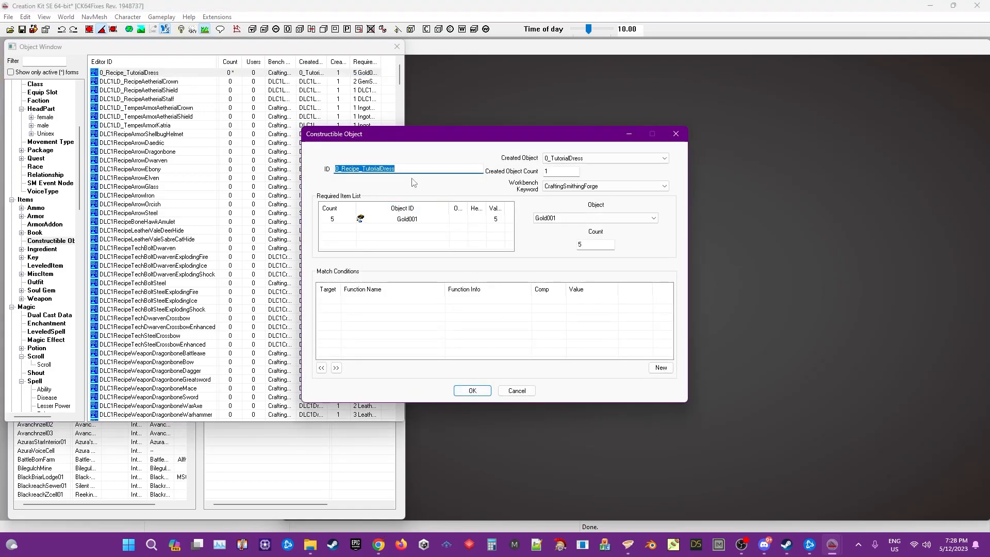
click(409, 169)
click(601, 158)
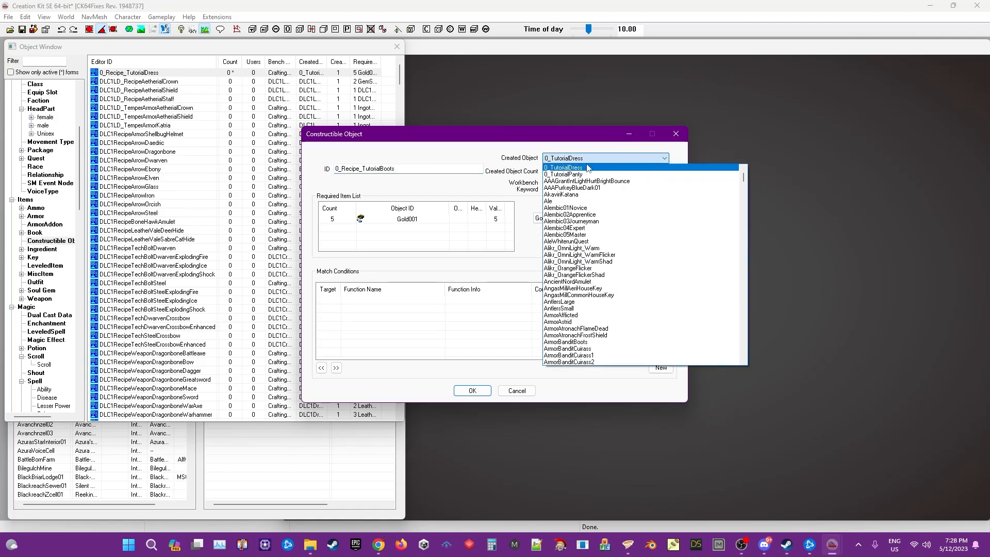
scroll(581, 177, up, 1)
click(564, 168)
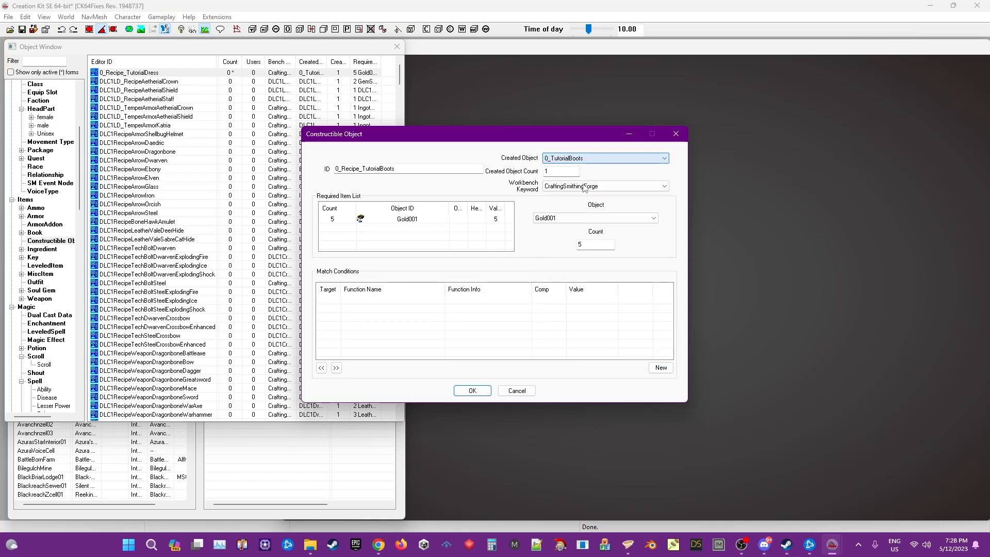
click(472, 391)
click(503, 314)
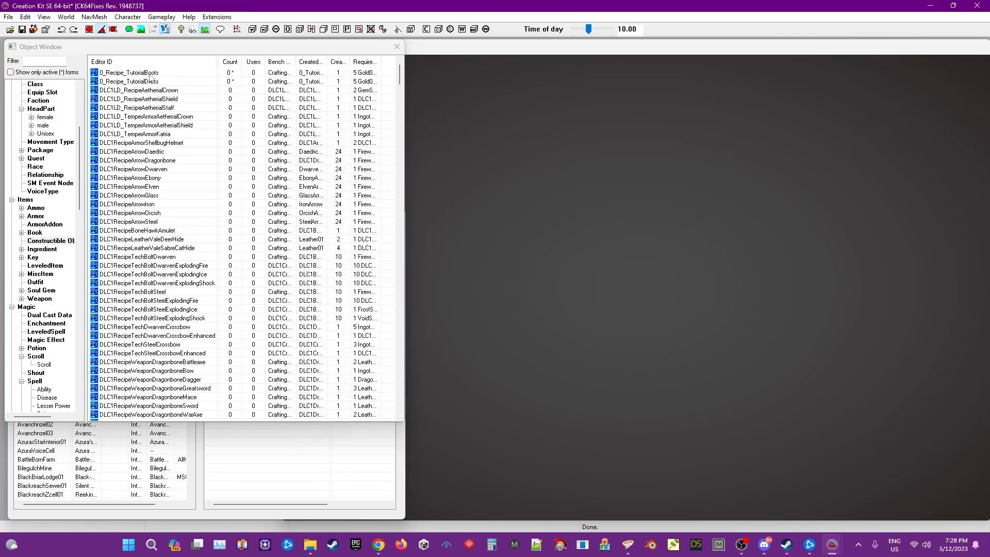
- Duplicate the boots recipe as a new form 0_Recipe_TutorialPanty with 0_TutorialPanty as its created object
key(Return)
click(409, 170)
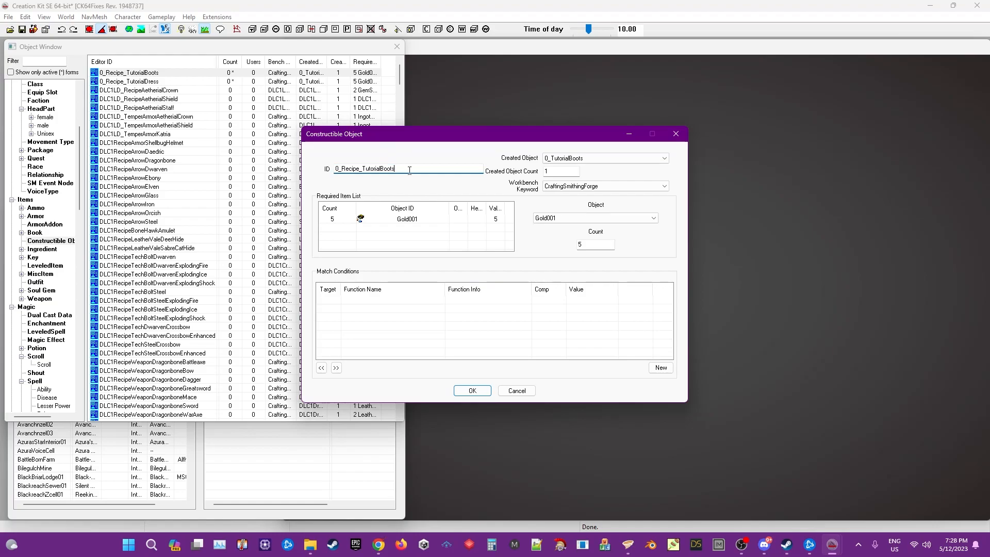
key(BackSpace)
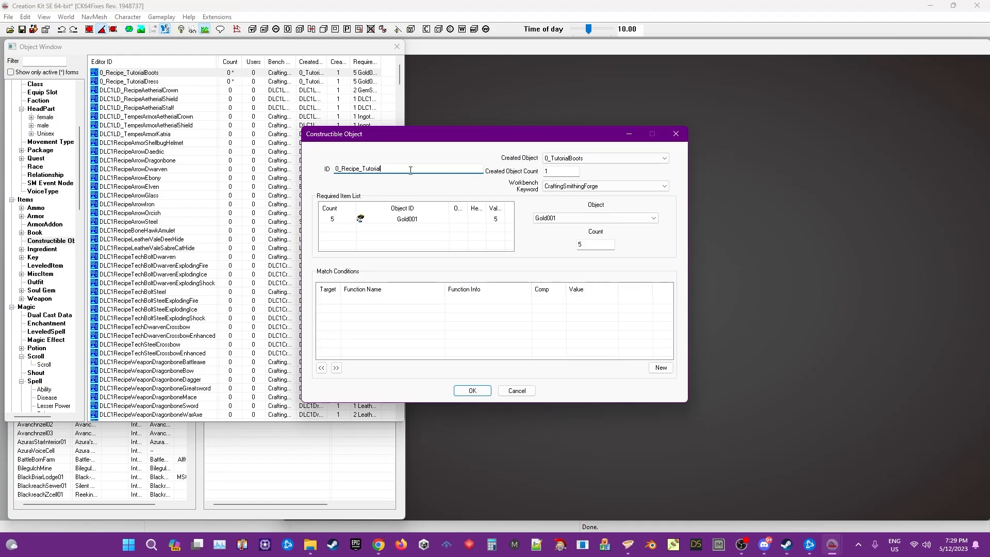
text(Panty)
click(589, 158)
click(592, 184)
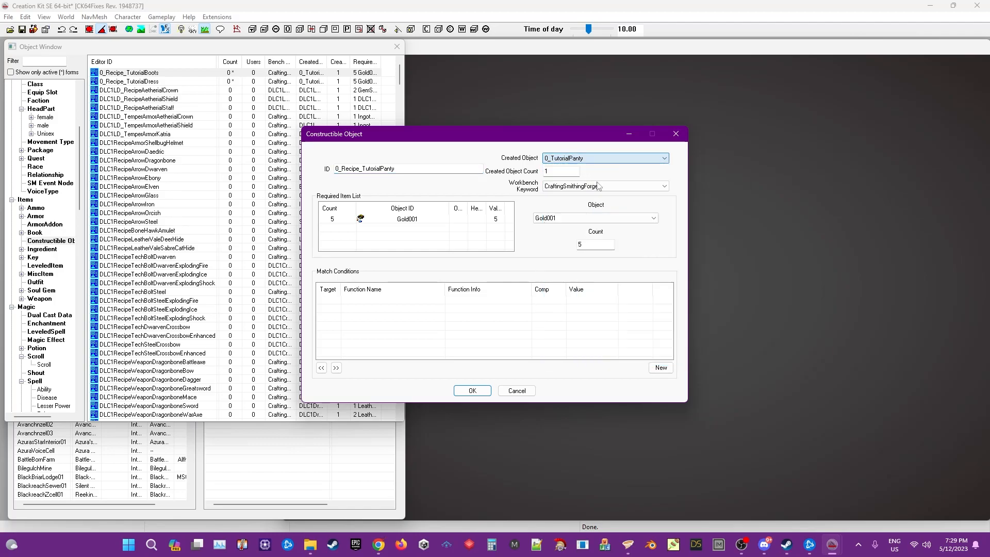
click(473, 390)
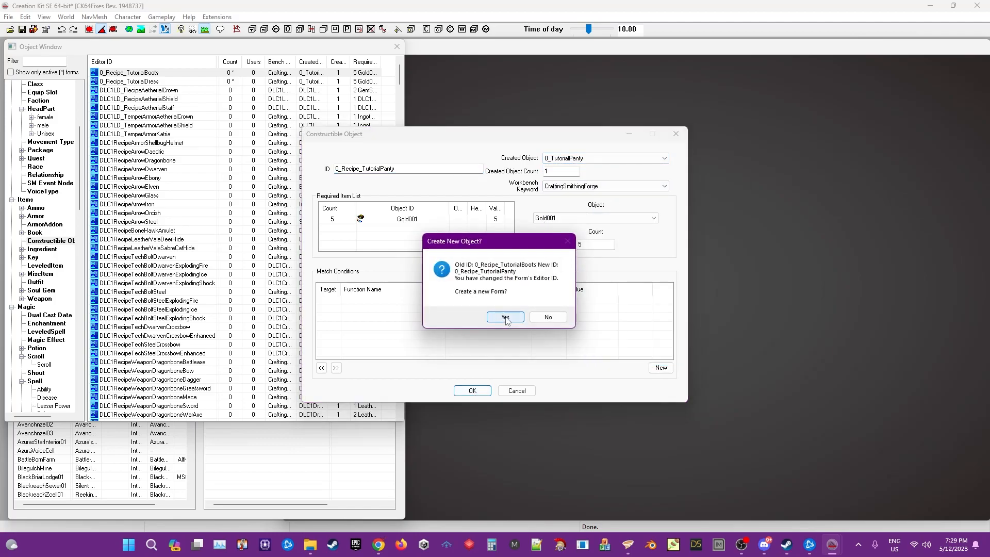
click(505, 317)
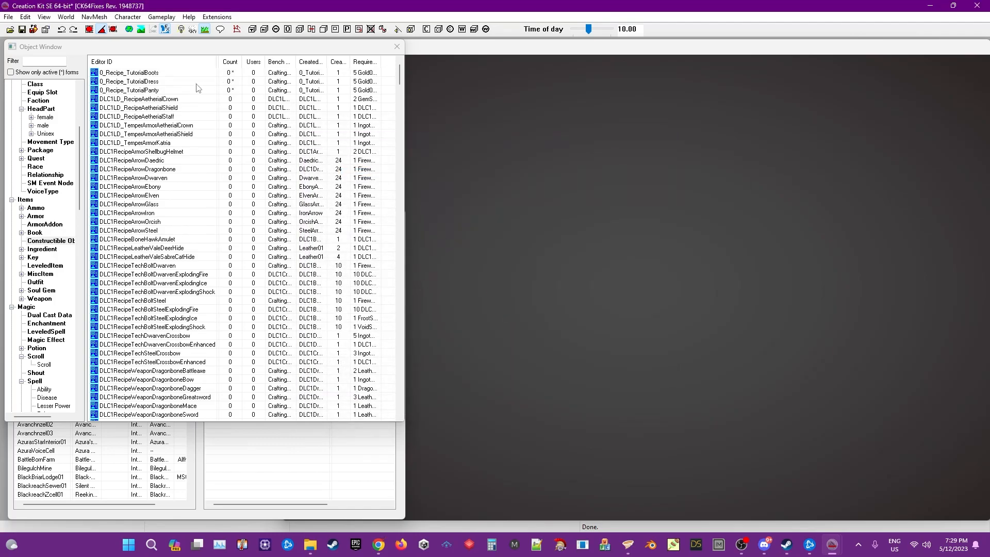
- Open the 0_Recipe_TutorialBoots recipe and change its ID to 0_Temper_TutorialBoots
double_click(150, 73)
click(419, 168)
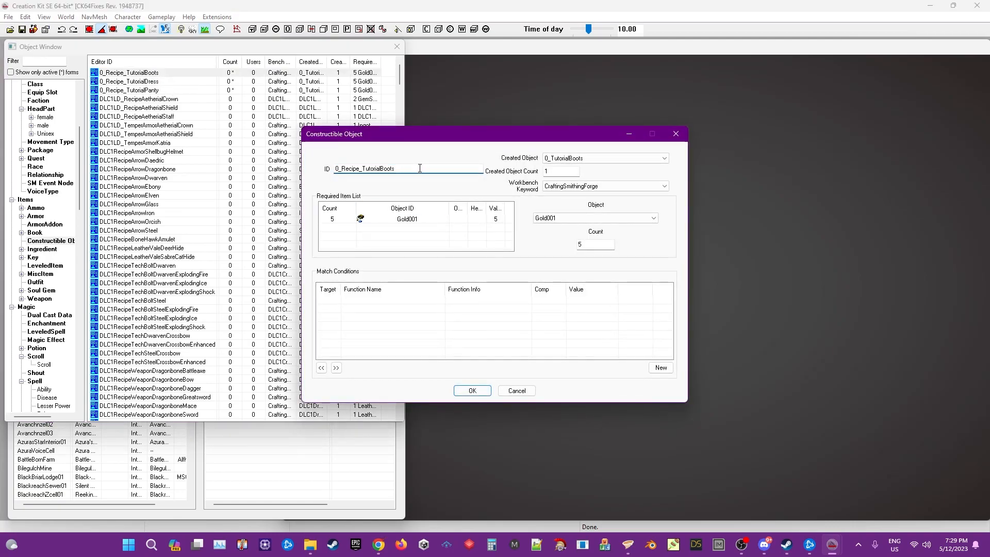
key(Right)
key(Right)
key(shift+End)
key(shift+Left)
key(shift+Left)
key(shift+Left)
key(shift+Left)
key(shift+Left)
key(shift+Left)
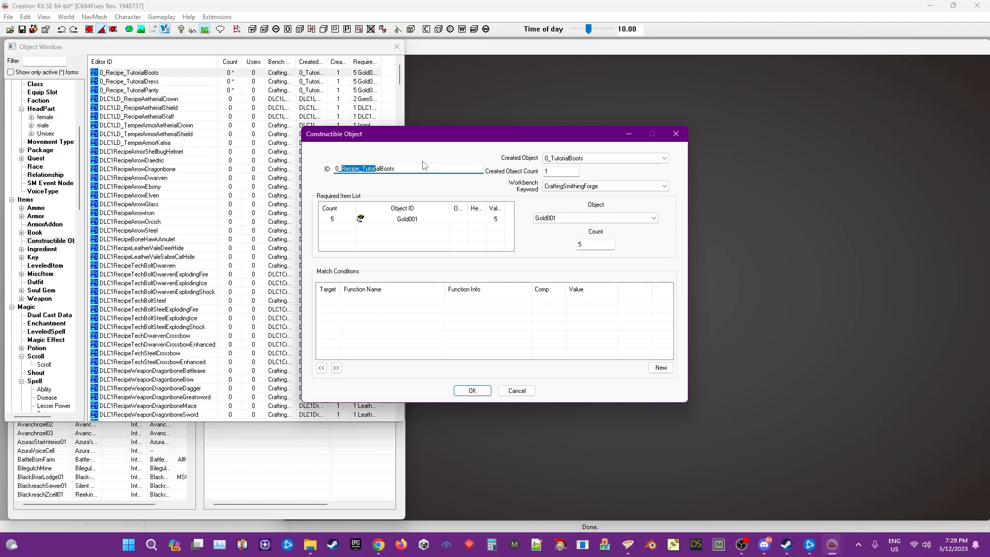
text(Temper)
- Set the boots tempering recipe's workbench keyword to CraftingSmithingArmorTable and save it as a new form
click(598, 187)
scroll(628, 290, up, 2)
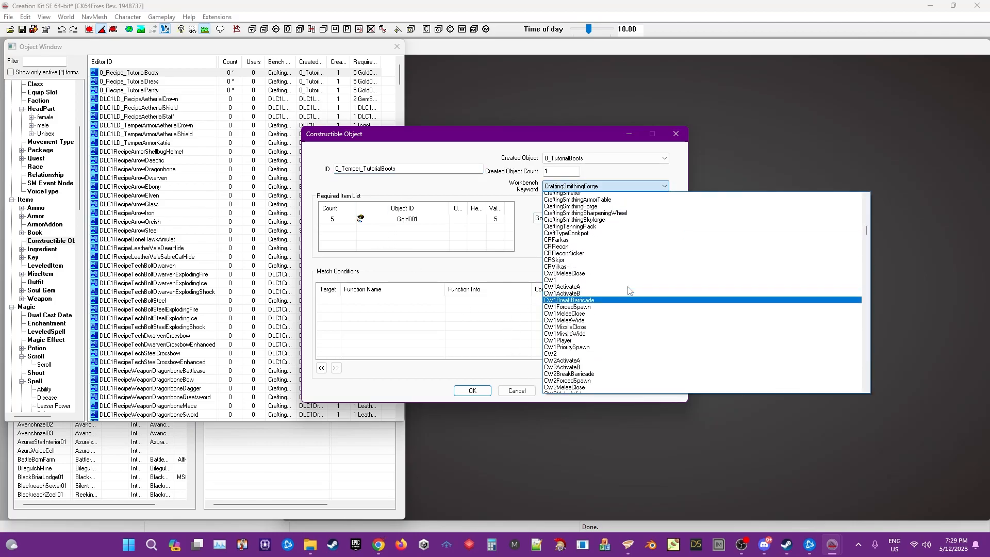
click(599, 233)
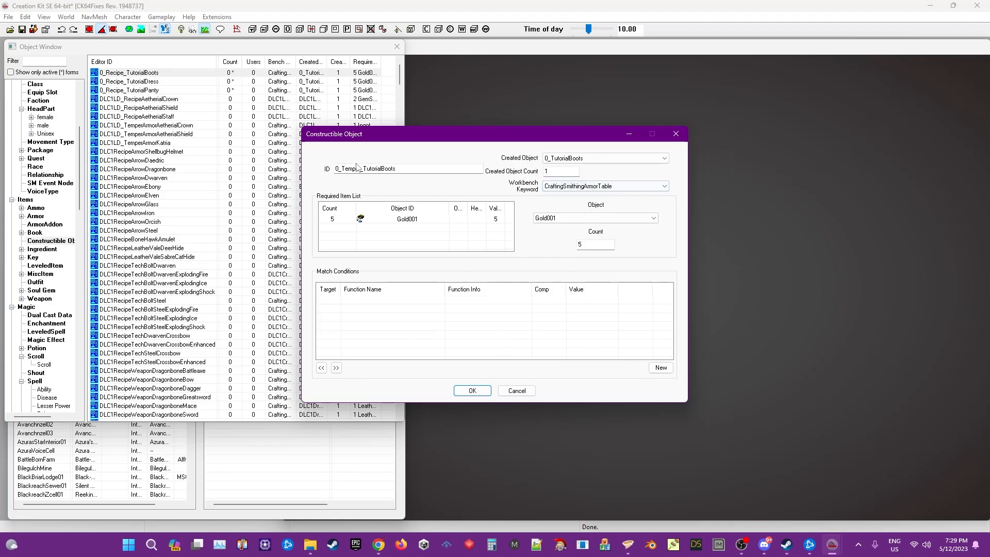
click(473, 390)
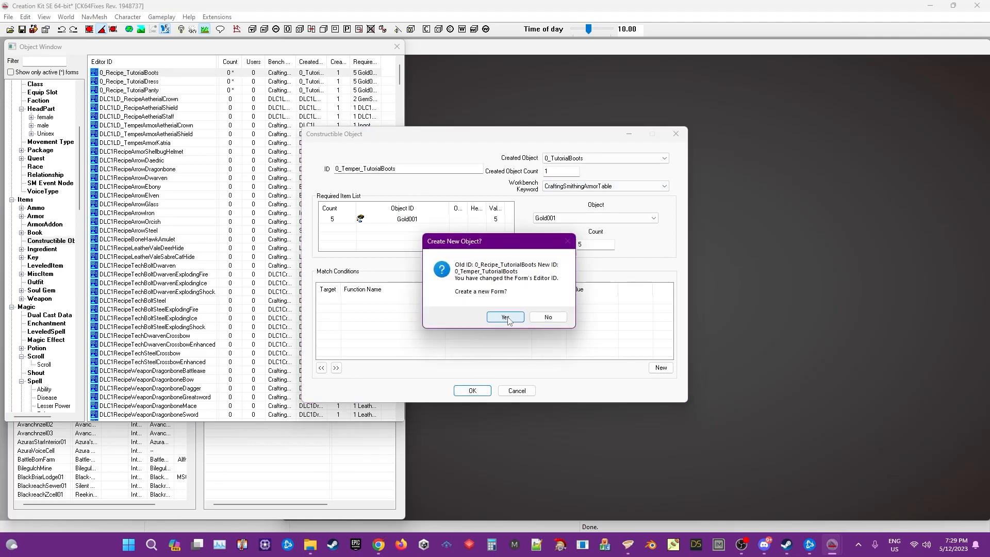
key(Return)
- Duplicate the boots tempering recipe as a new form 0_Temper_TutorialDress with 0_TutorialDress as its created object
double_click(150, 99)
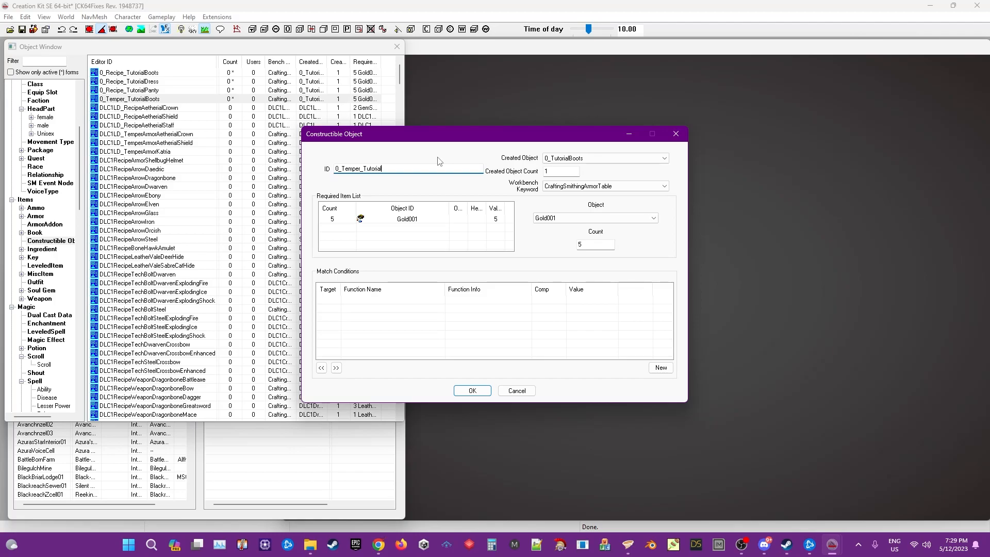
text(Dress)
click(593, 158)
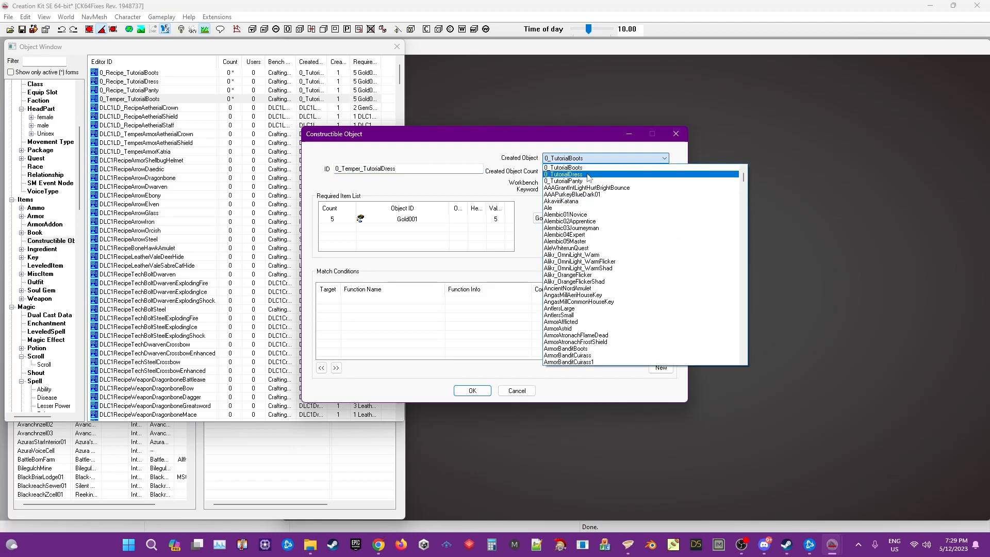
click(589, 175)
click(472, 391)
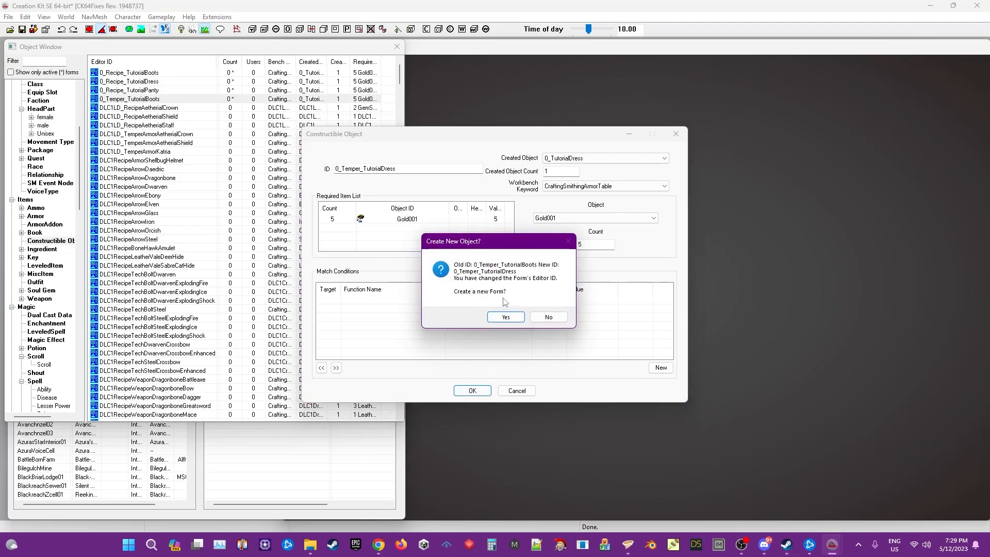
click(506, 317)
- Duplicate the dress tempering recipe as a new form 0_Temper_TutorialPanty with 0_TutorialPanty as its created object
double_click(144, 108)
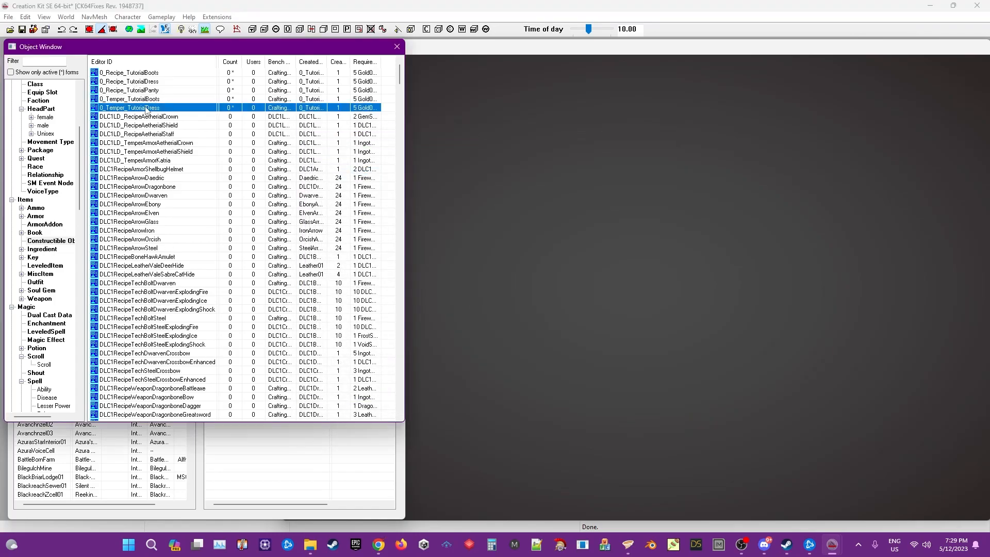
click(411, 170)
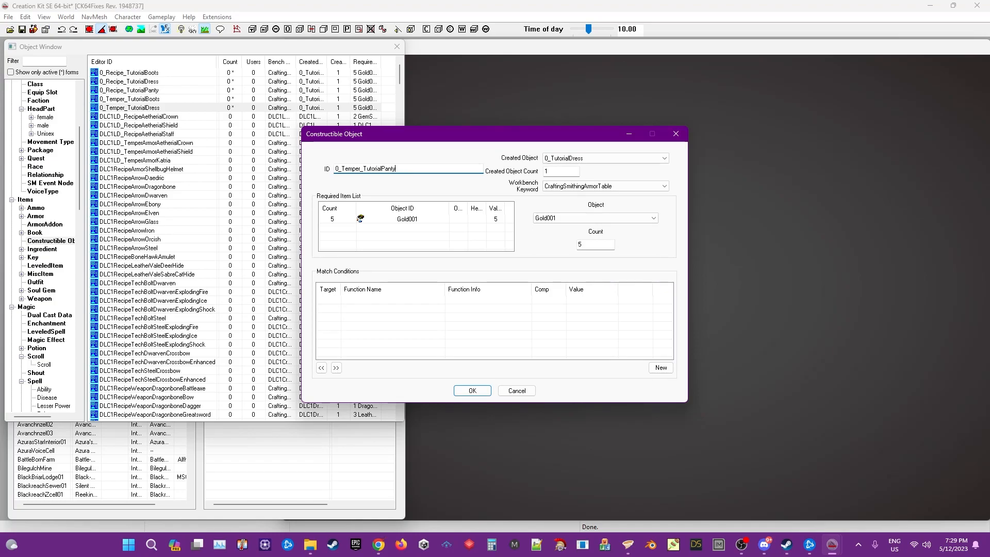
click(583, 160)
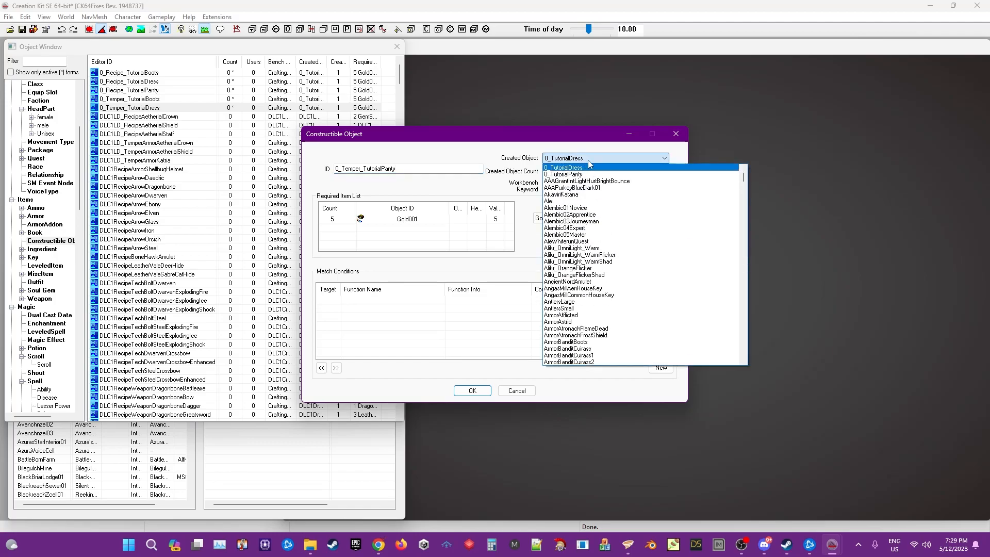
click(583, 177)
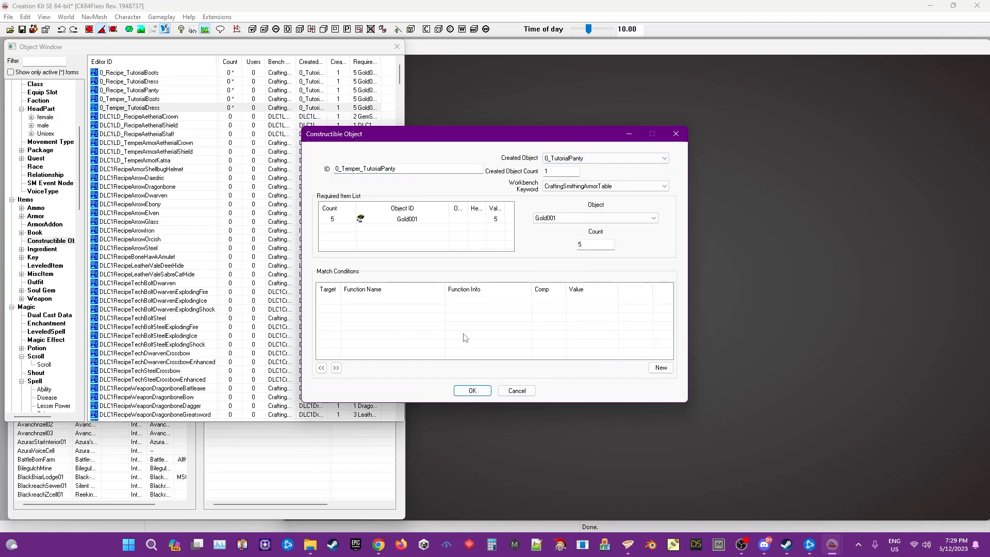
click(475, 393)
click(505, 315)
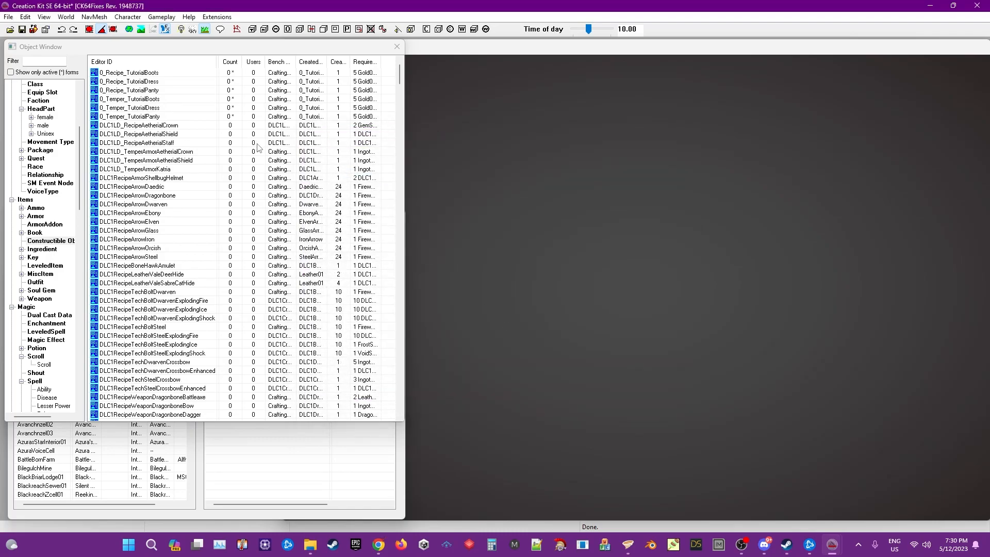
- Open the 0_Temper_TutorialPanty recipe and change its ID to 0_Smelting_TutorialPanty
double_click(150, 121)
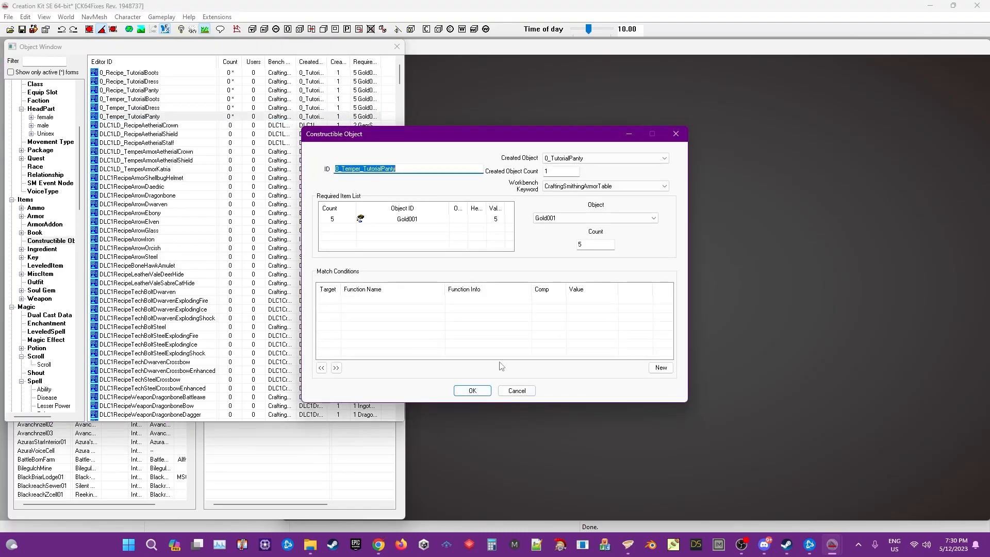
click(417, 169)
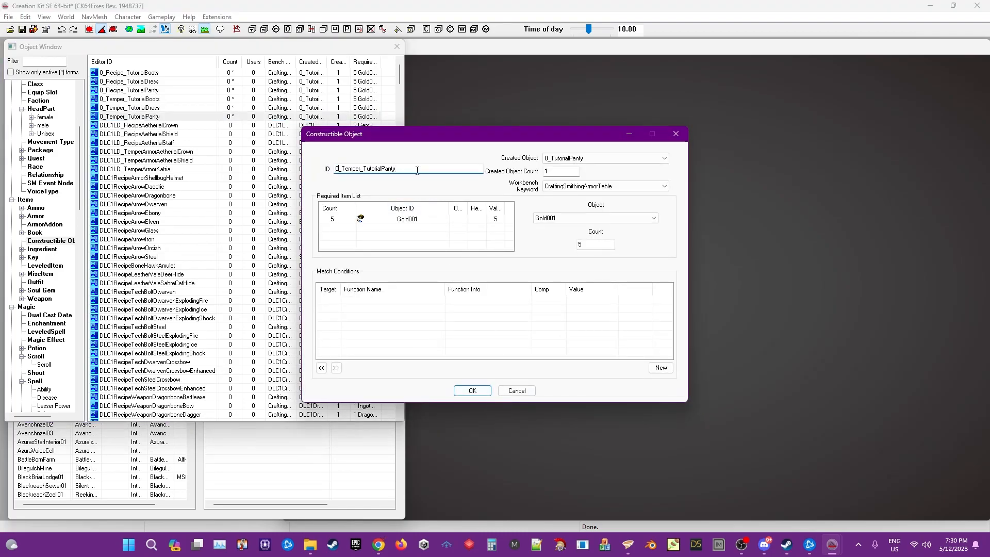
key(shift+Right)
key(shift+Right)
key(shift+Right)
key(shift+Right)
key(shift+Right)
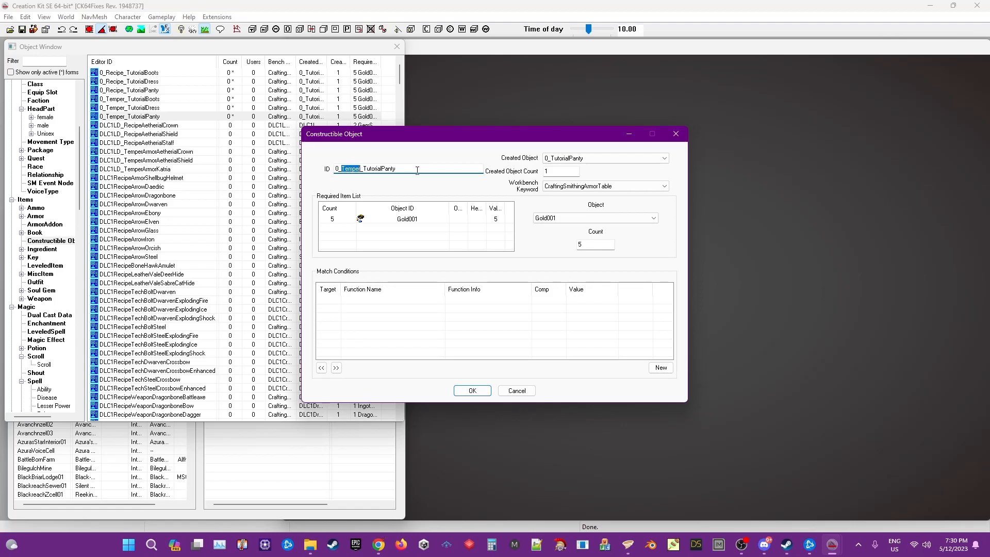
text(Smelting)
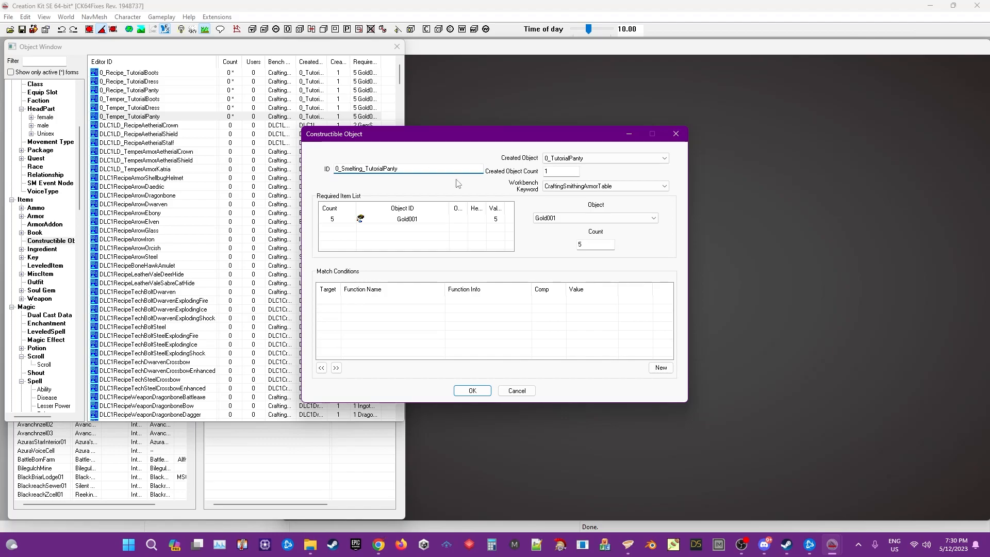
- Replace the Gold001 required item of the smelting recipe with 0_TutorialPanty
right_click(368, 220)
click(406, 236)
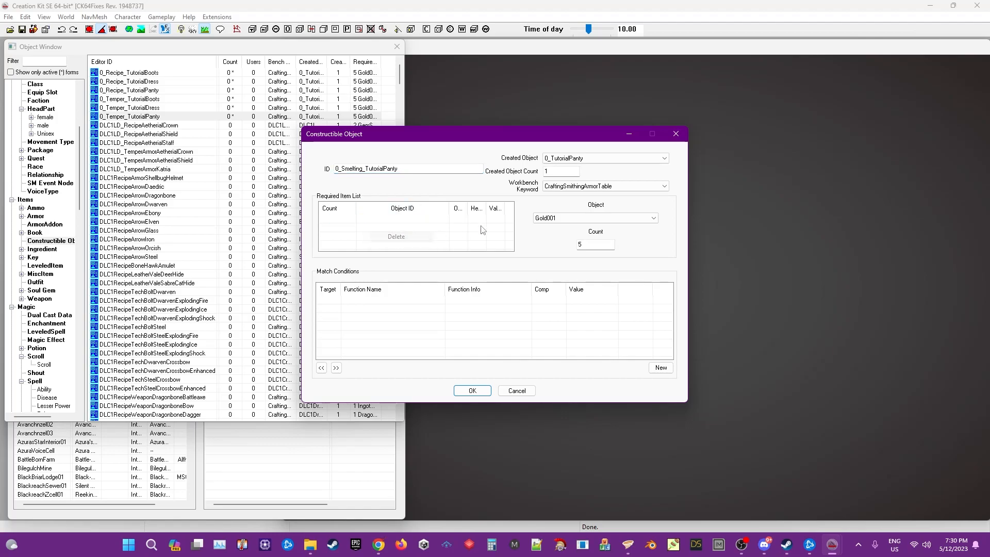
right_click(462, 225)
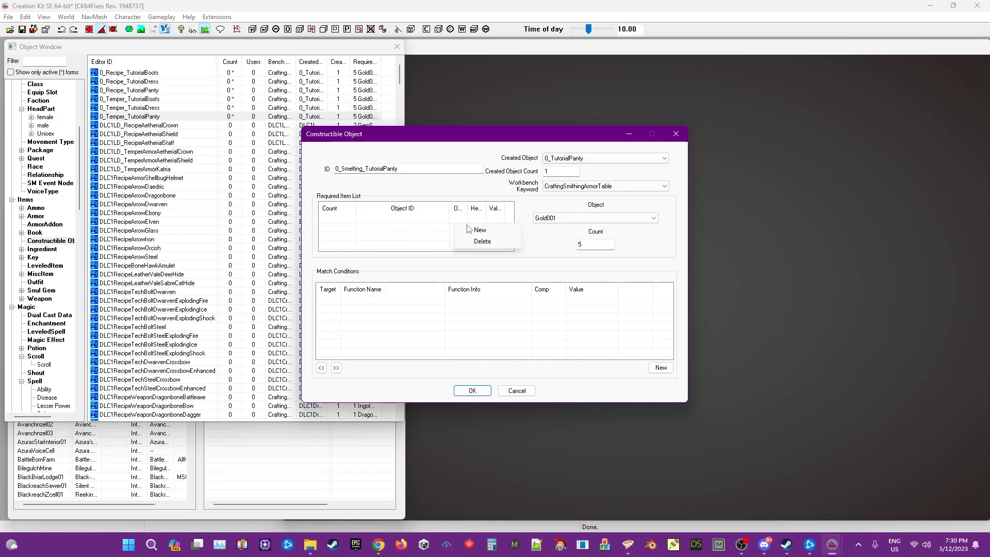
click(471, 229)
click(562, 218)
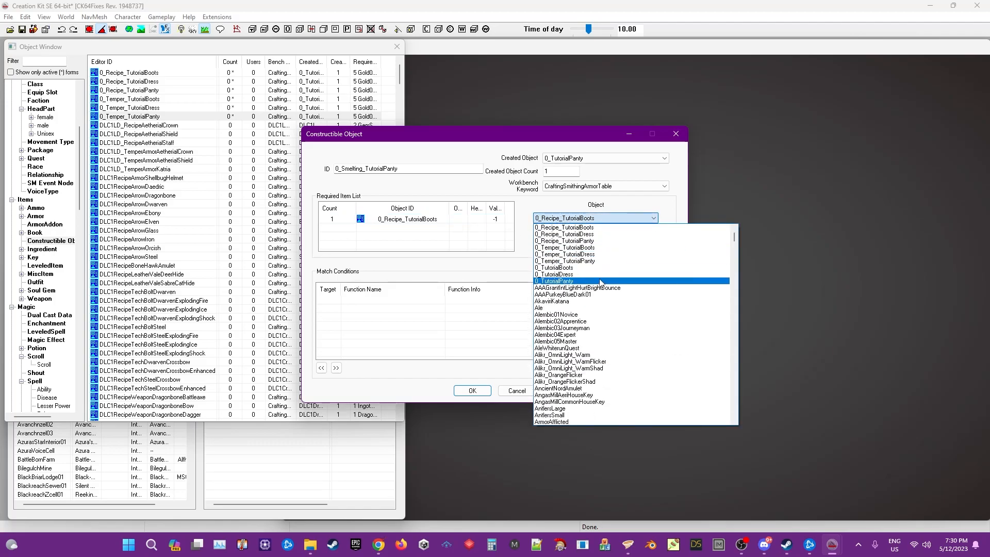
click(582, 280)
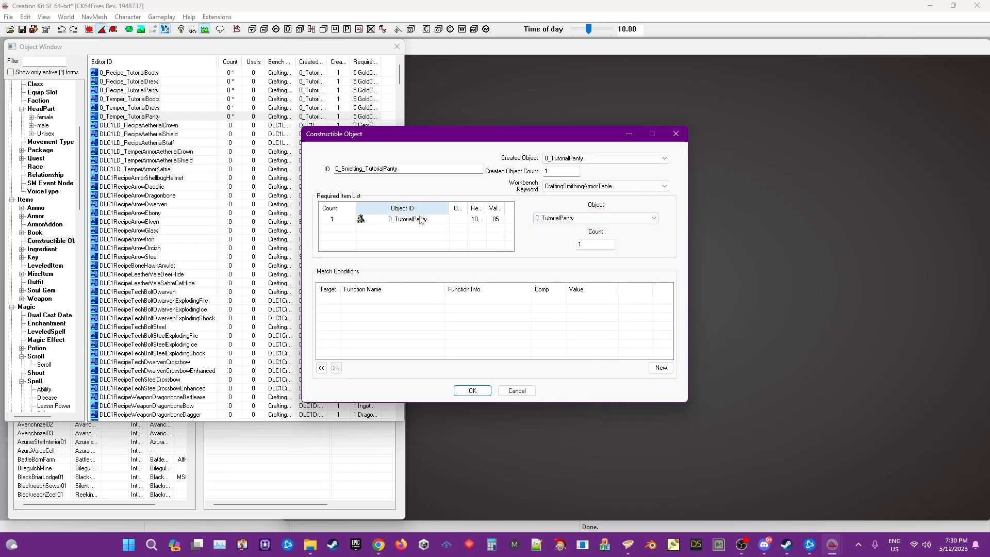
- Set the smelting recipe's created object to Gold001 with a count of 5 and save it as a new form
click(578, 160)
text(gold)
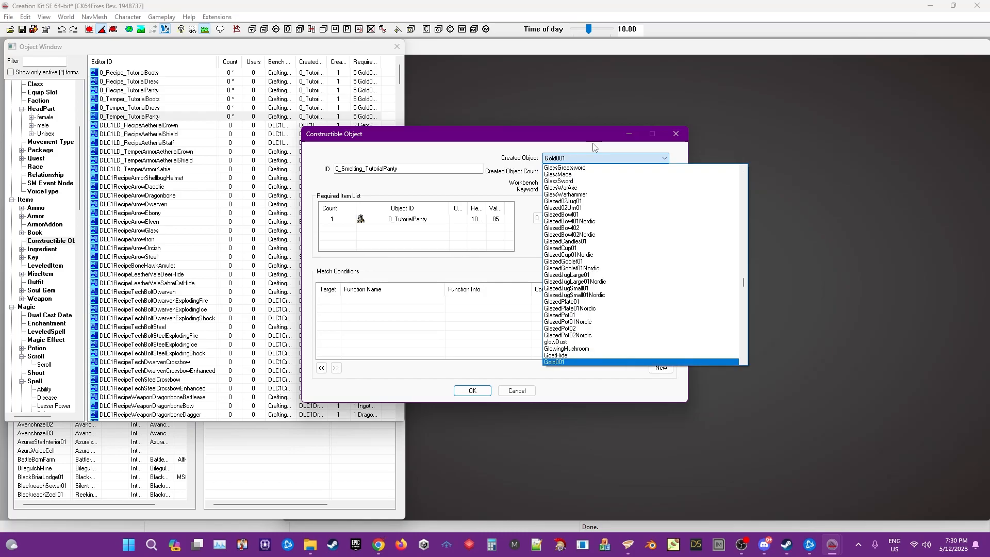
click(561, 362)
key(shift+Tab)
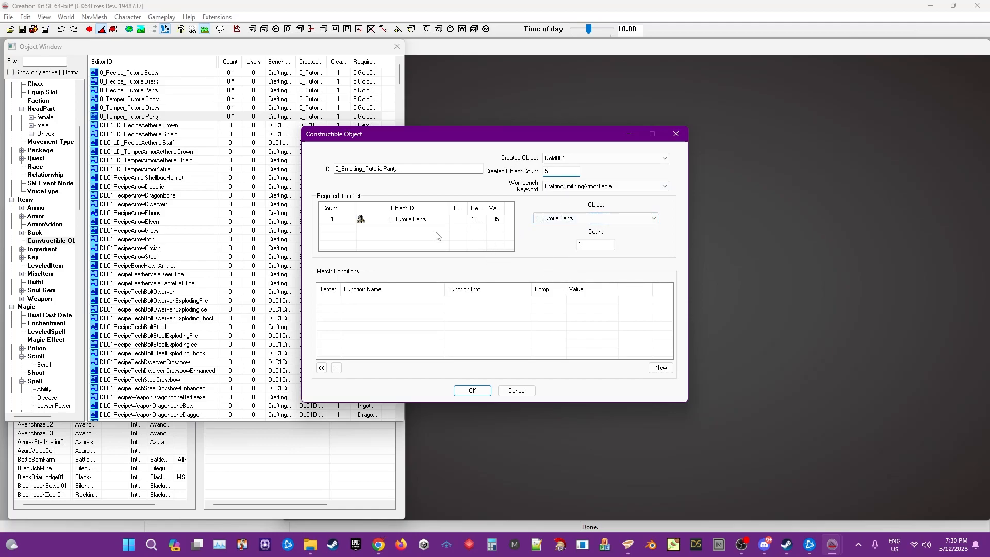
click(476, 394)
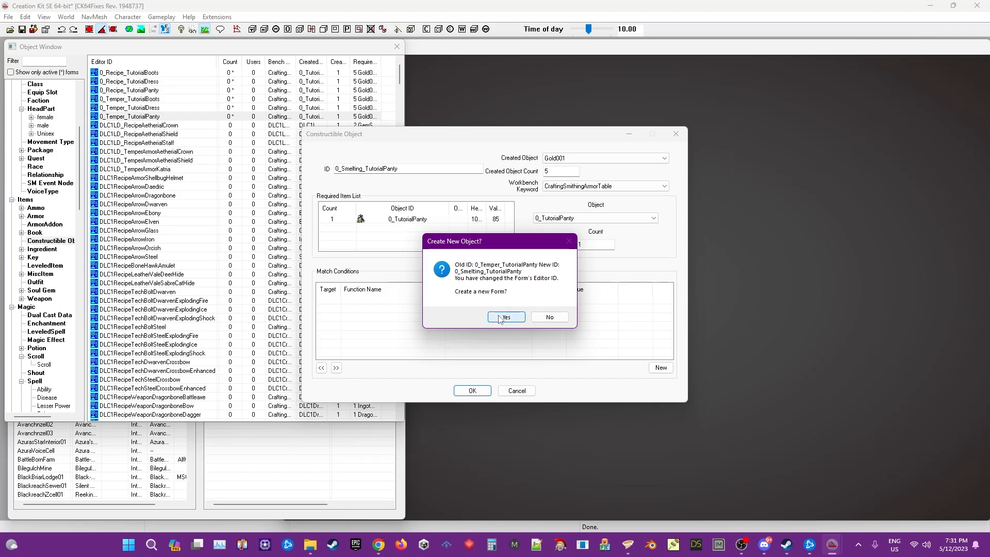
click(499, 317)
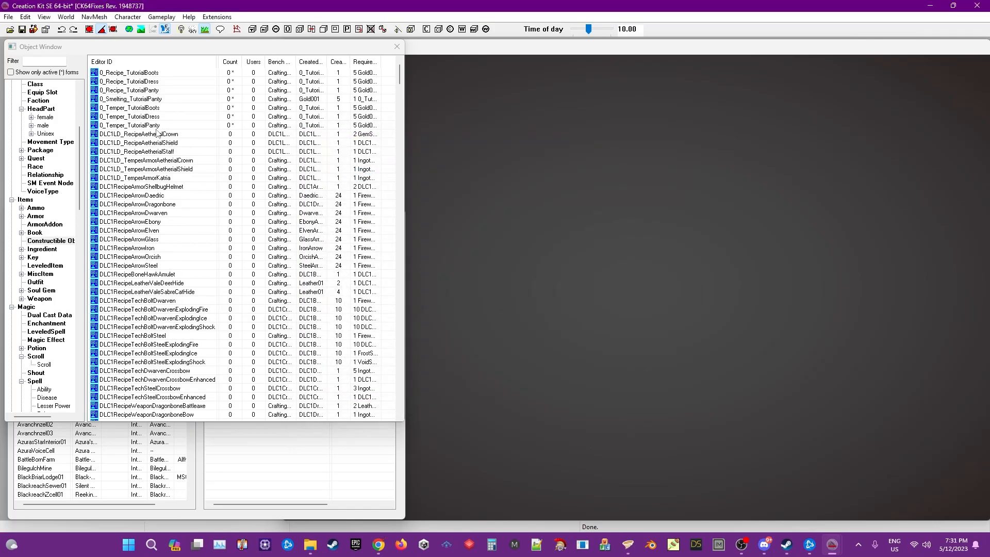
- Duplicate the panty smelting recipe as a new form 0_Smelting_TutorialDress with 0_TutorialDress as its required item
double_click(149, 100)
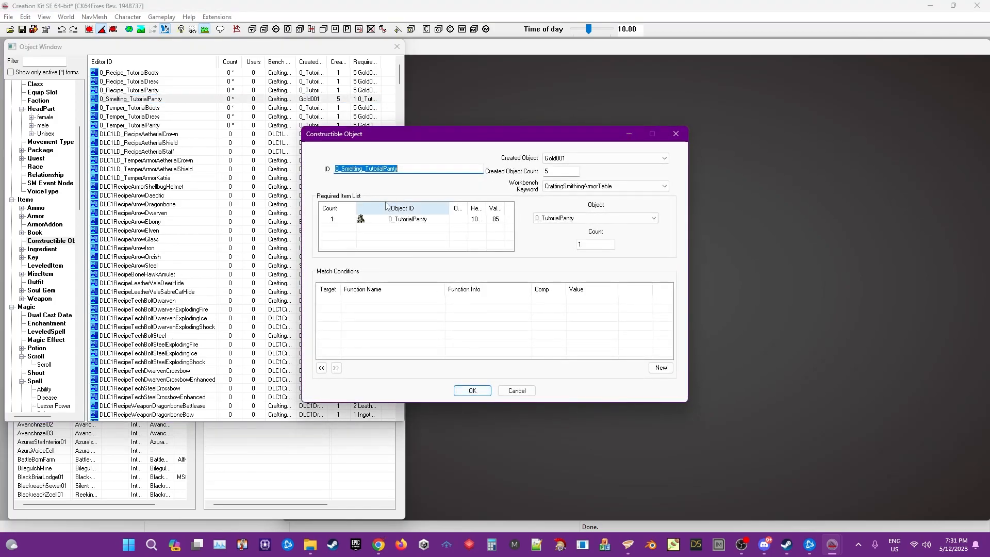
click(410, 167)
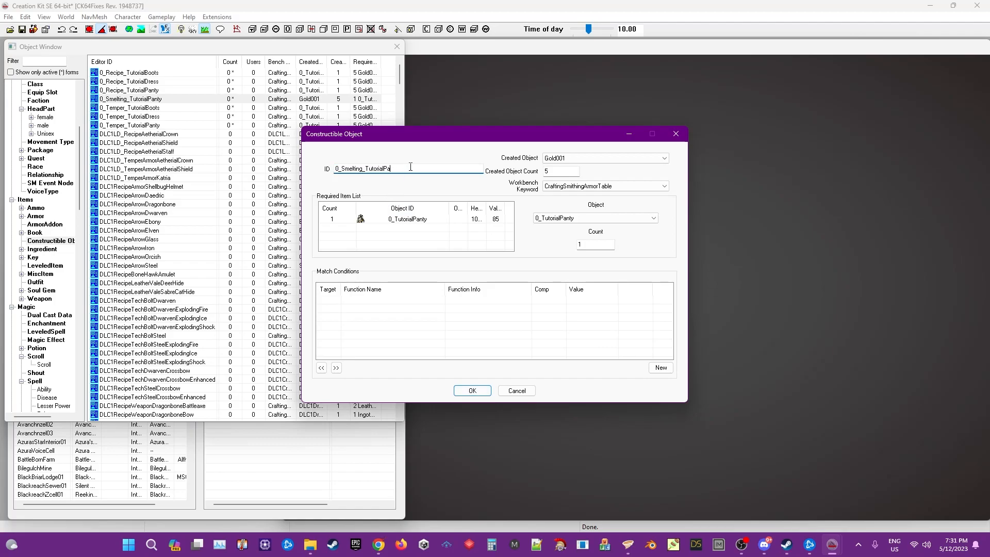
text(Dr)
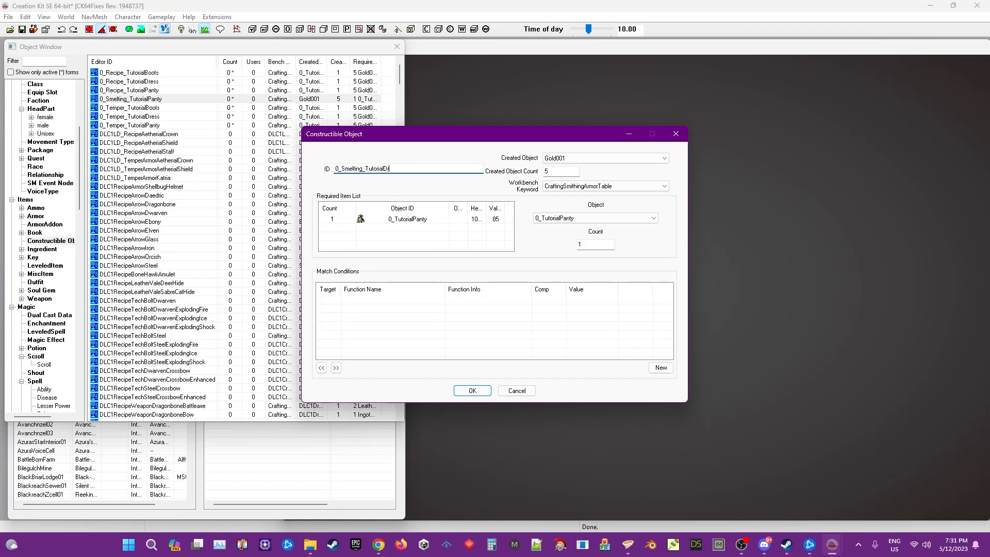
click(571, 218)
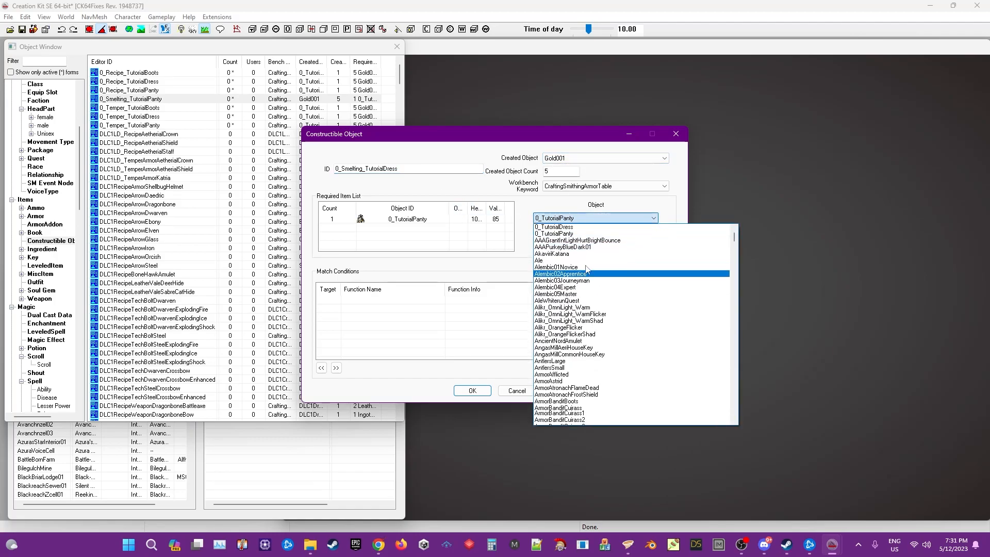
scroll(571, 266, up, 2)
click(571, 262)
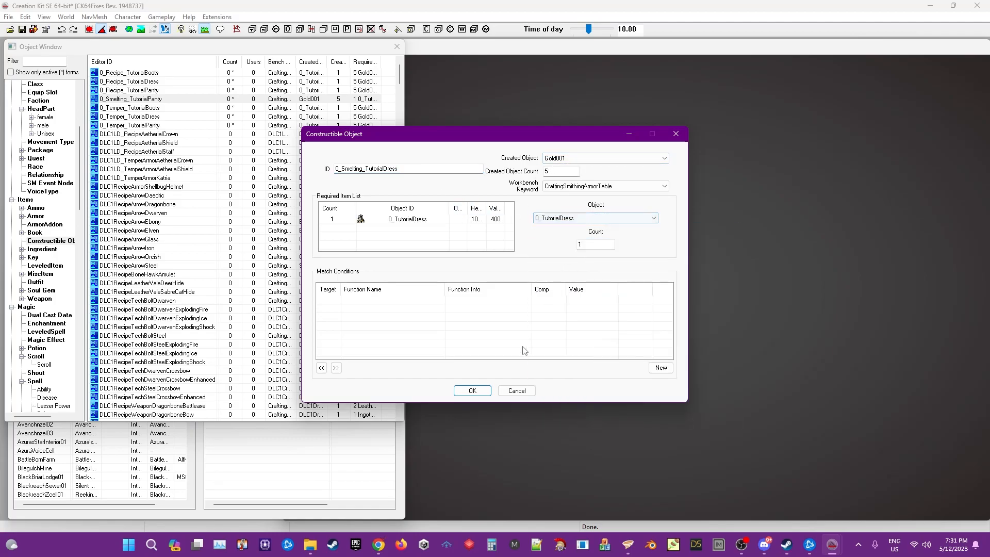
click(471, 390)
click(507, 317)
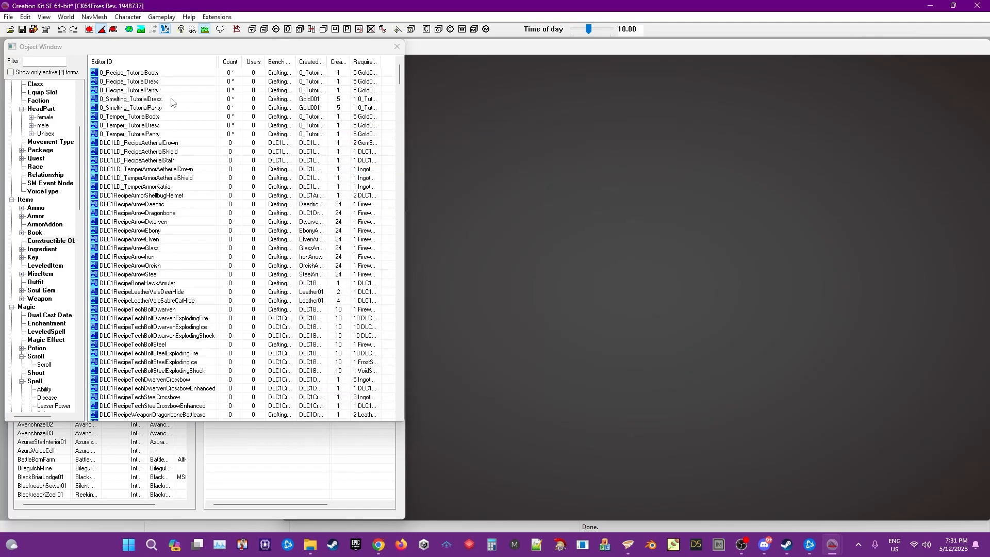
- Duplicate the dress smelting recipe as a new form 0_Smelting_TutorialBoots with 0_TutorialBoots as its required item
click(405, 169)
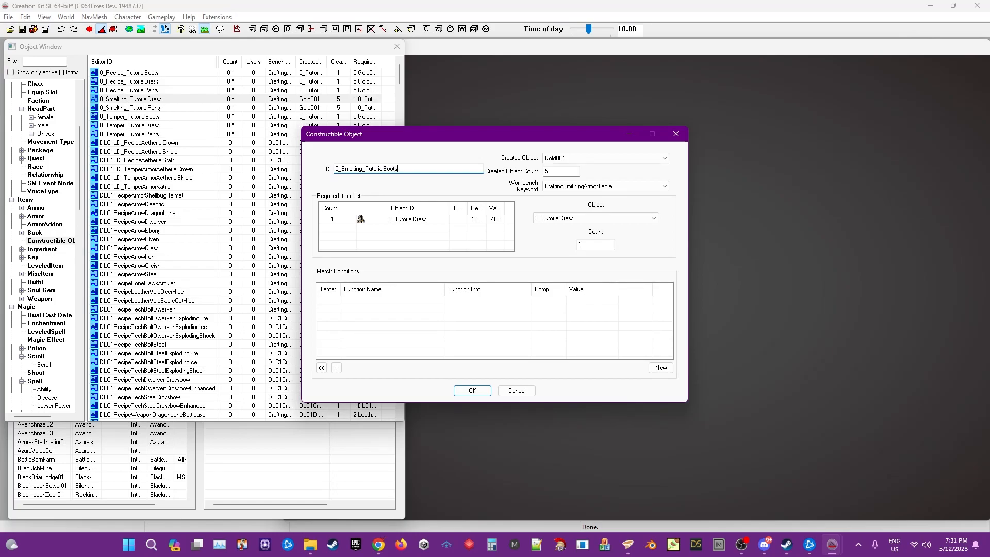
click(416, 221)
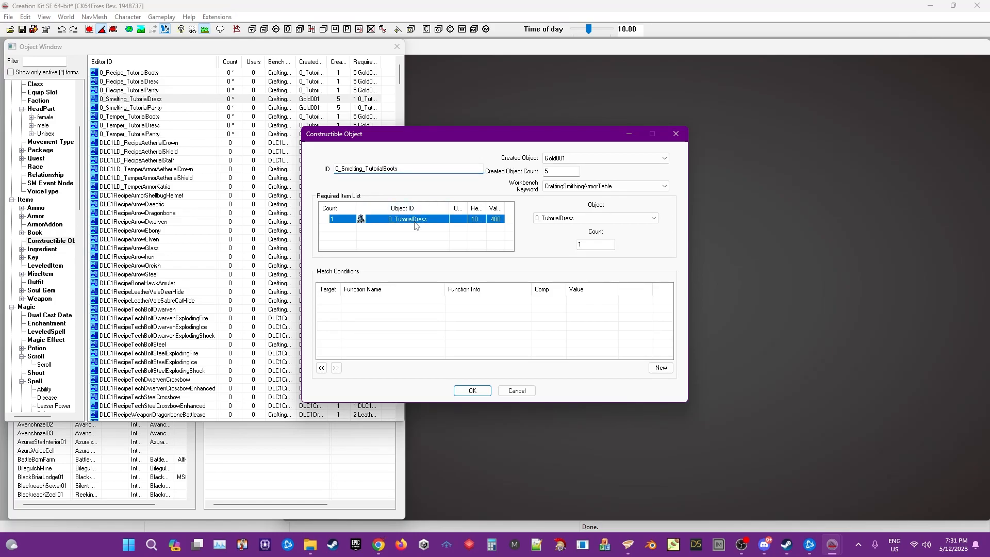
click(572, 219)
scroll(574, 232, up, 1)
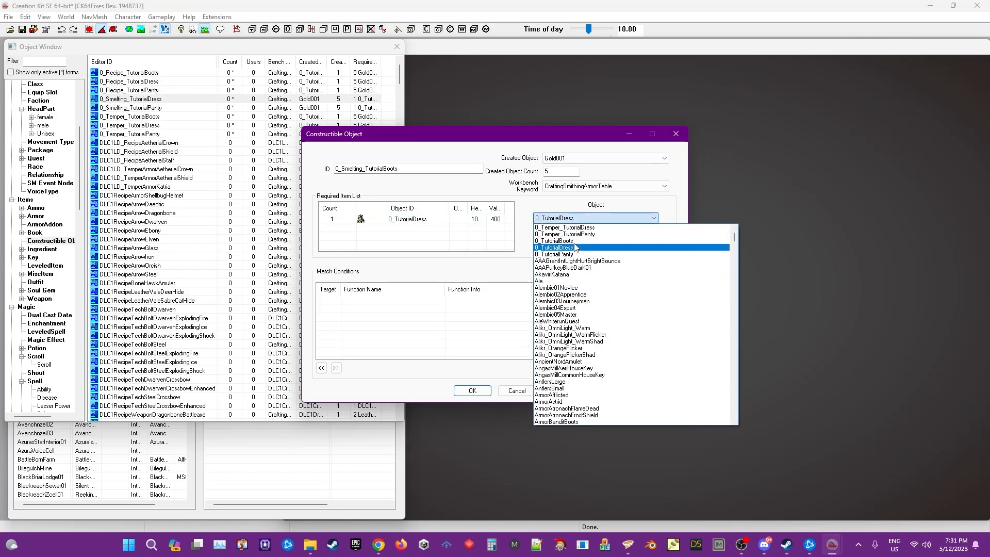
click(574, 241)
click(472, 391)
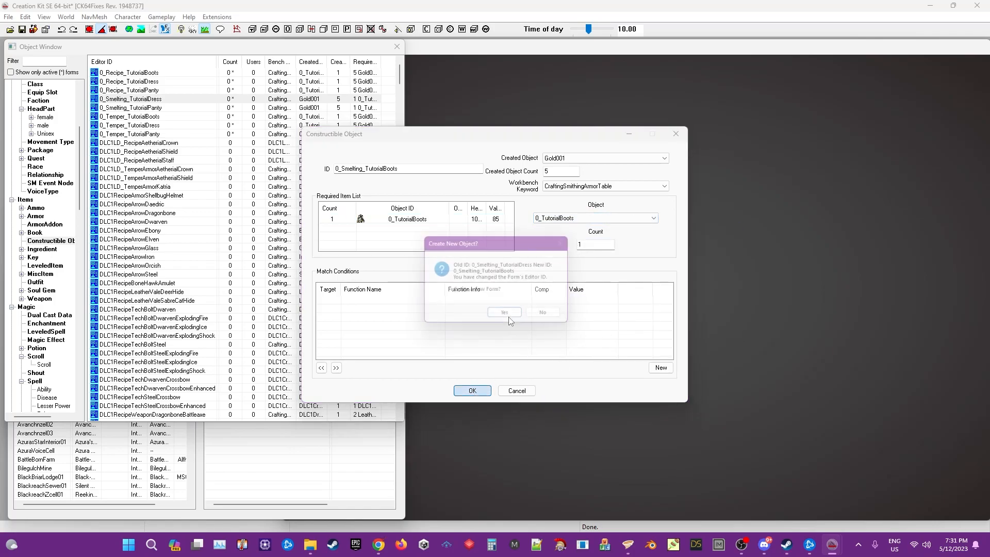
click(508, 317)
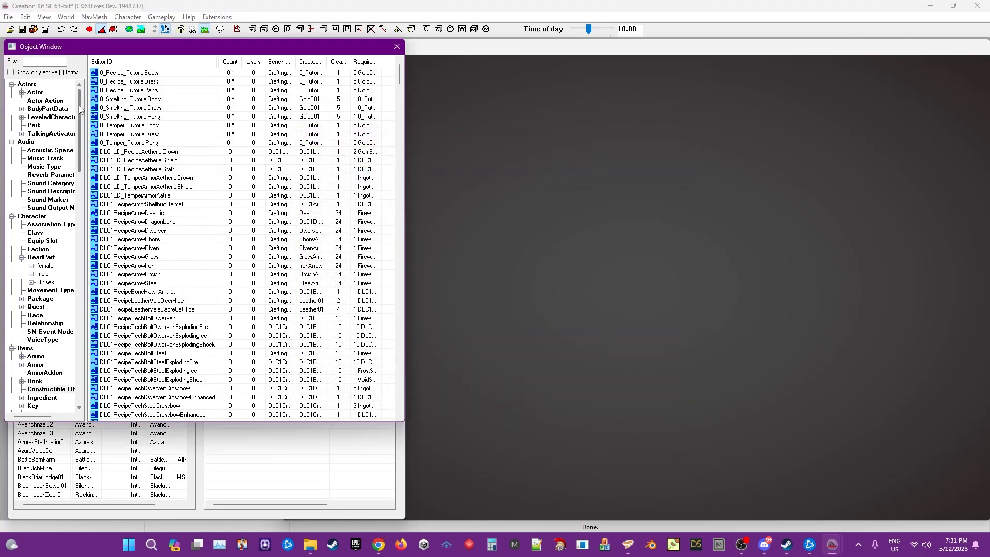
- Save the plugin as TutorialArmor in the Skyrim Special Edition Data folder
click(21, 29)
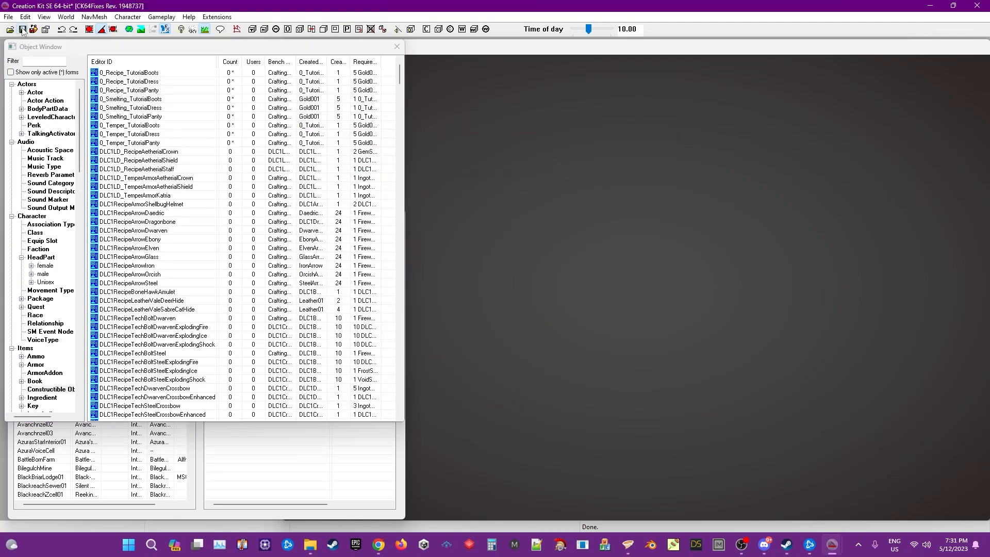
text(TutorialArmor)
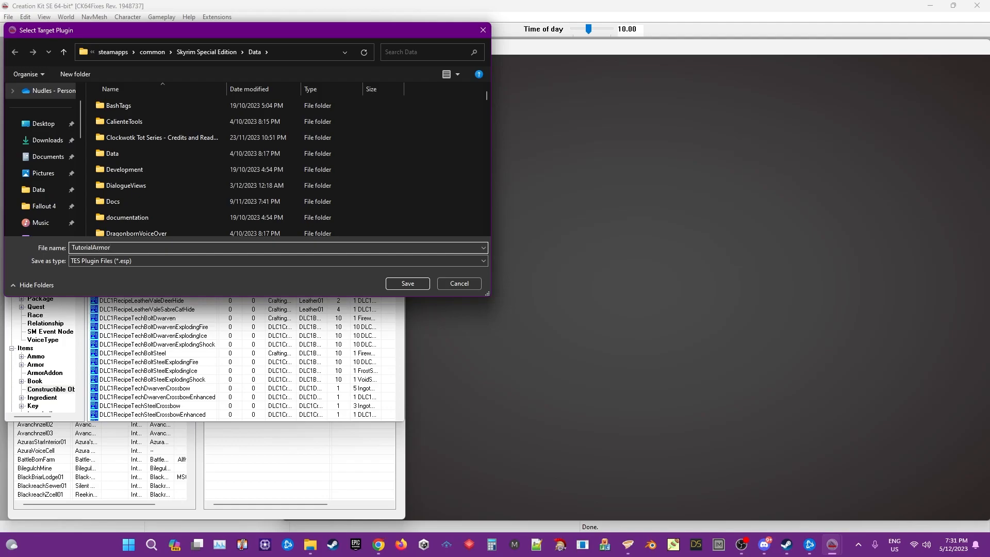
click(398, 285)
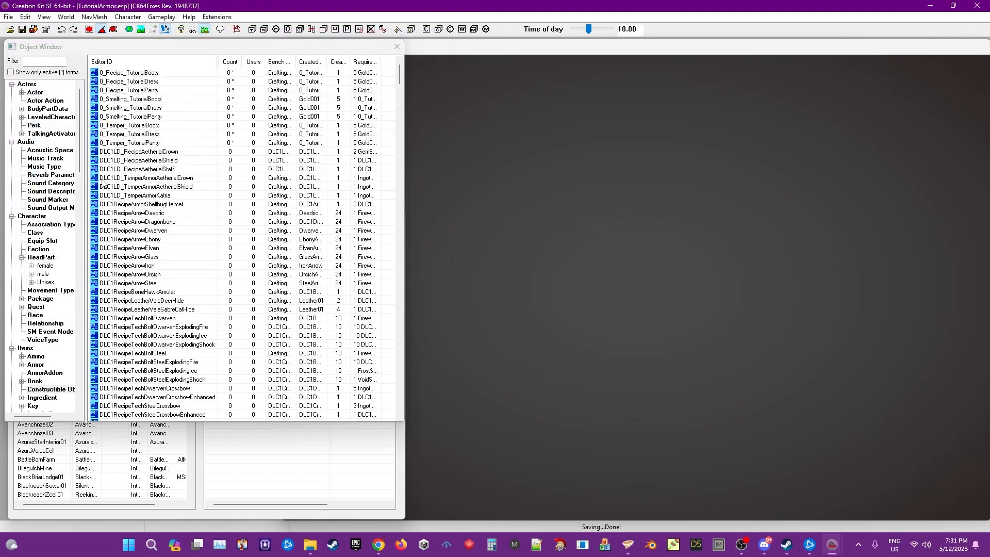
click(83, 149)
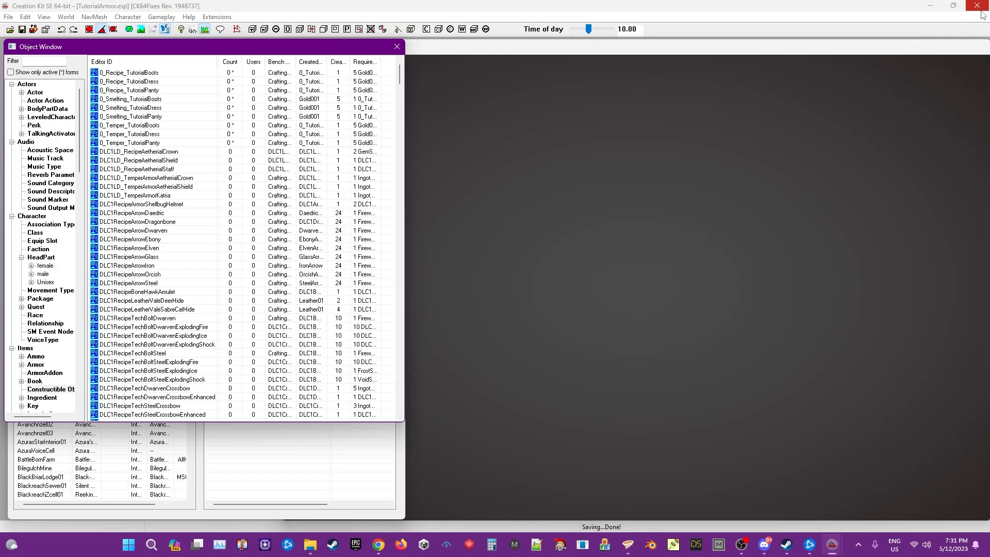
- Close the Creation Kit and launch Skyrim Script Extender 64 from the mod manager's tools
click(790, 280)
key(alt+F4)
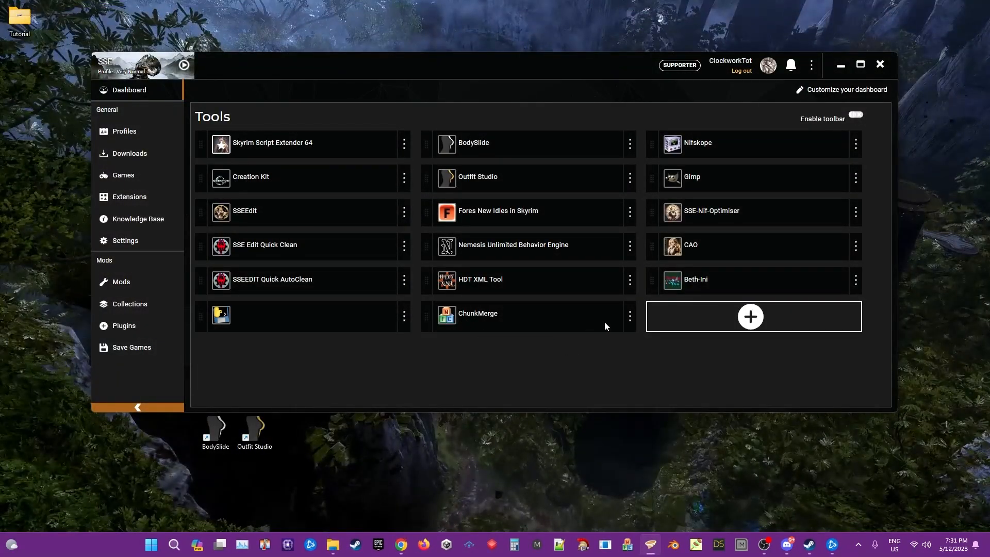
click(221, 144)
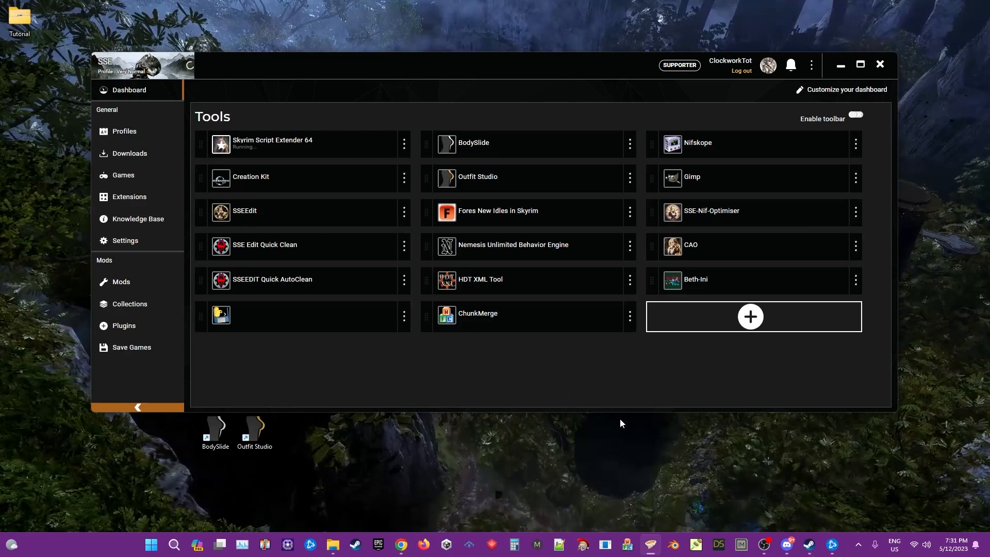
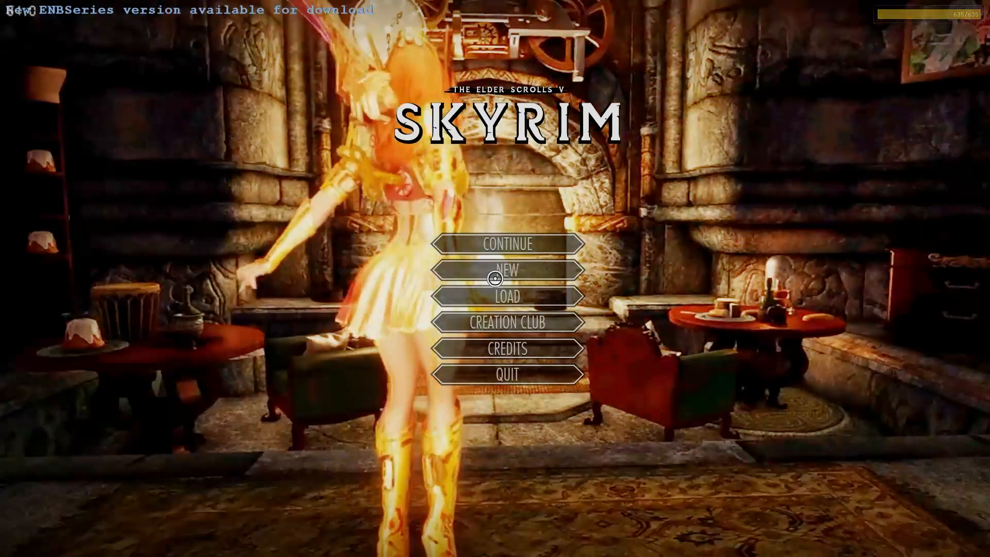
- Start a new Skyrim game and dismiss the Poser Hotkeys Plus message
click(504, 268)
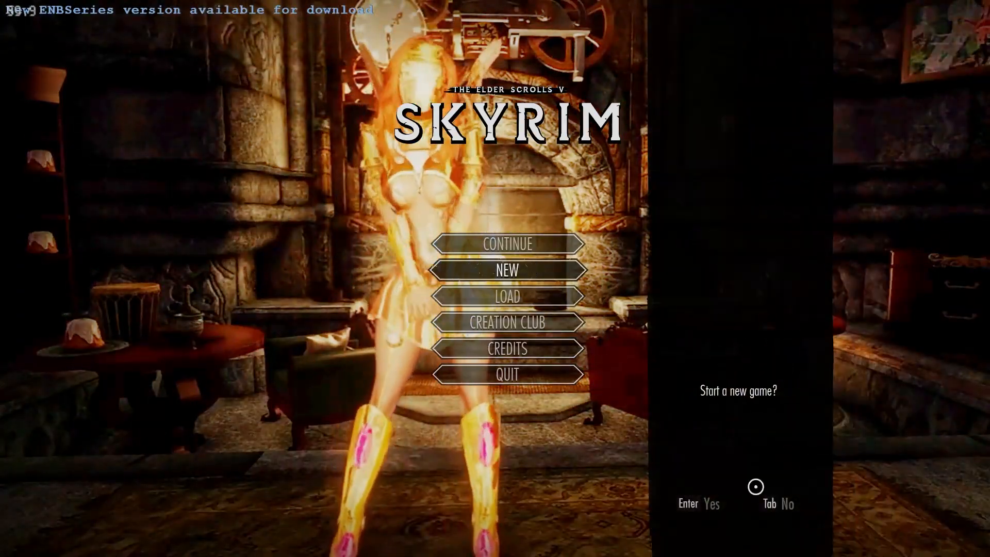
click(713, 507)
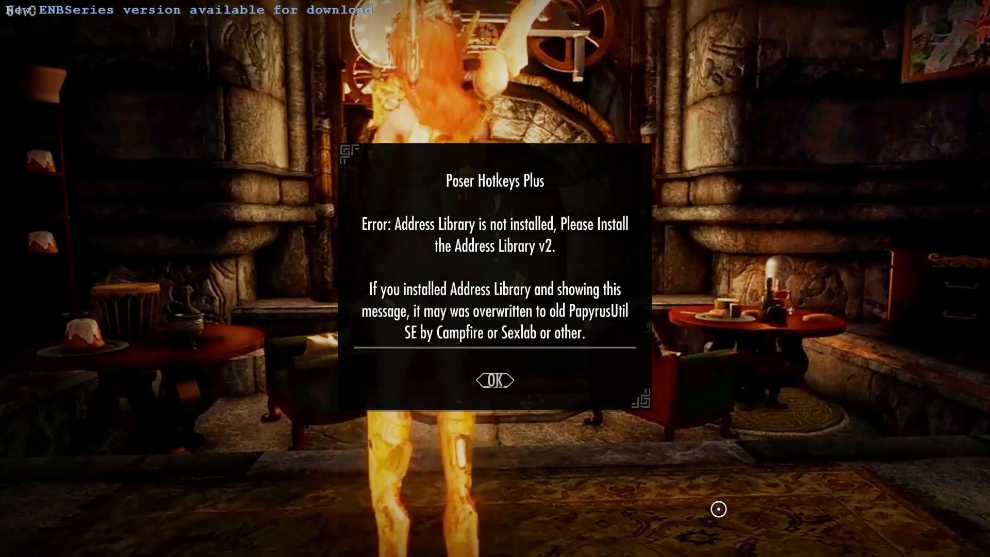
key(Return)
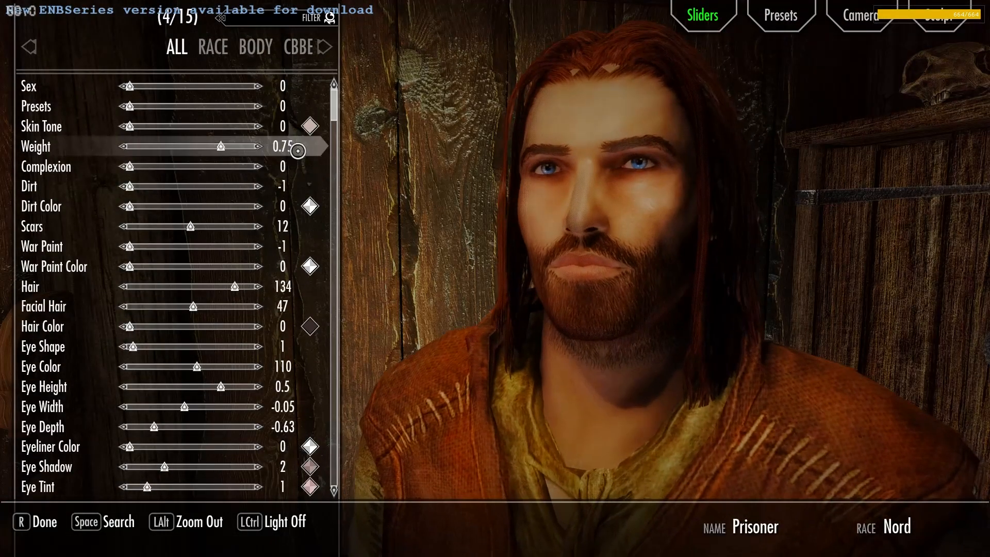
- Set the character's Sex slider to 1 and choose the Breton race
click(239, 85)
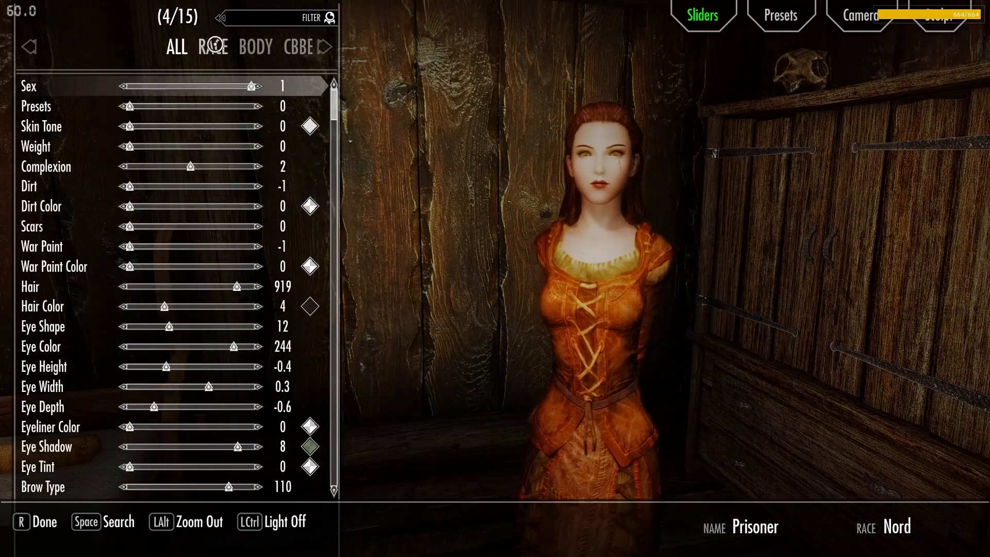
click(213, 46)
click(84, 128)
key(Return)
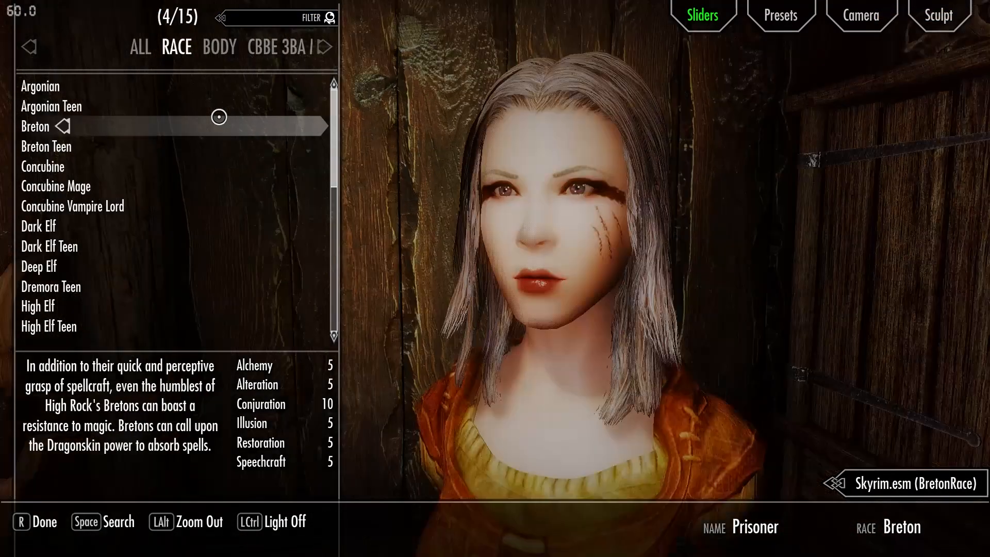
- Load the character preset ClockworkPaladinAvia_BRTNF01.jslot
click(778, 26)
key(Return)
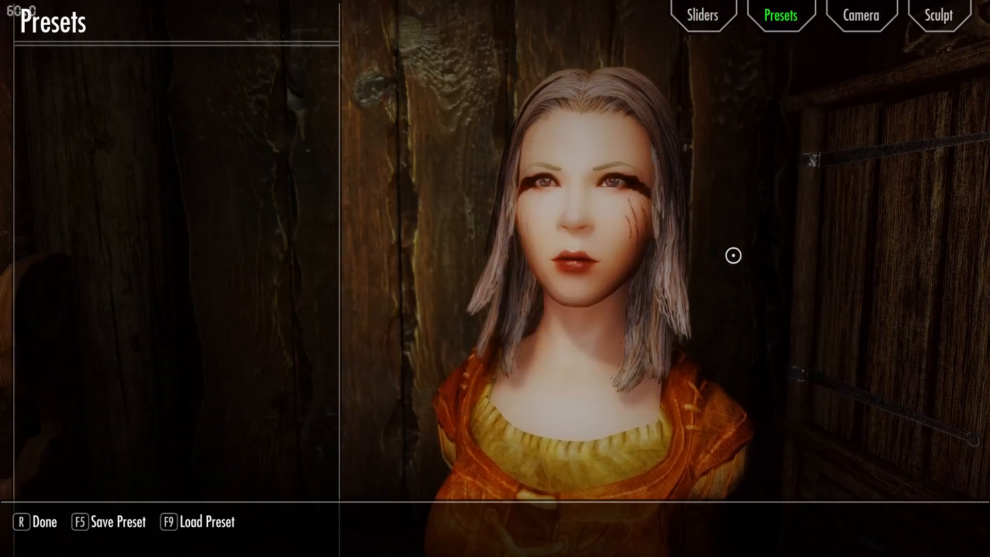
key(F9)
key(Down)
key(Down)
key(Down)
key(Down)
key(Down)
key(Down)
key(Down)
key(Down)
key(Down)
key(Down)
key(Down)
key(Down)
key(Down)
key(Down)
key(Down)
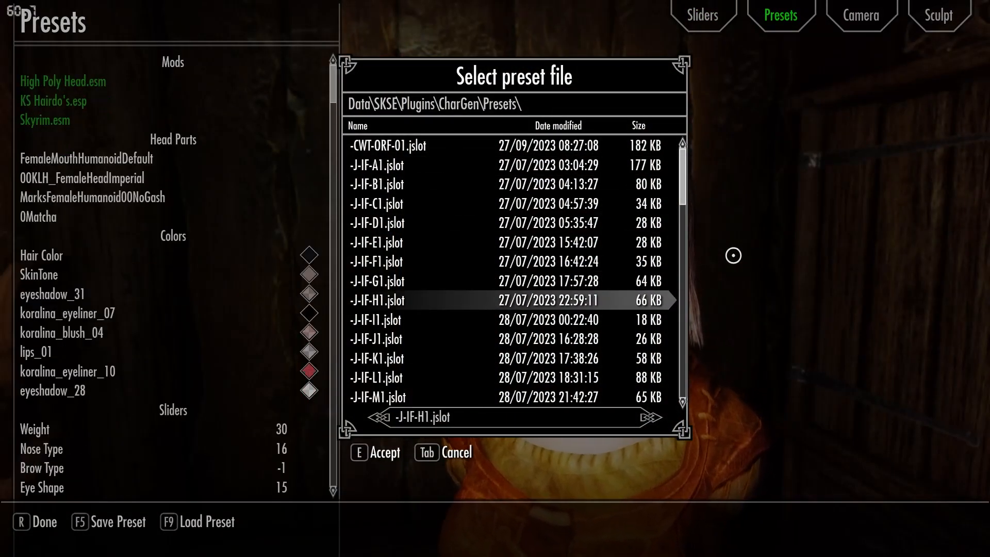
key(Down)
key(Down)
key(Down)
key(Down)
key(Down)
key(Down)
key(Down)
key(Down)
key(Down)
key(Down)
key(Down)
key(Down)
key(Down)
key(Down)
key(Down)
key(Down)
key(Down)
key(Down)
key(Down)
key(Down)
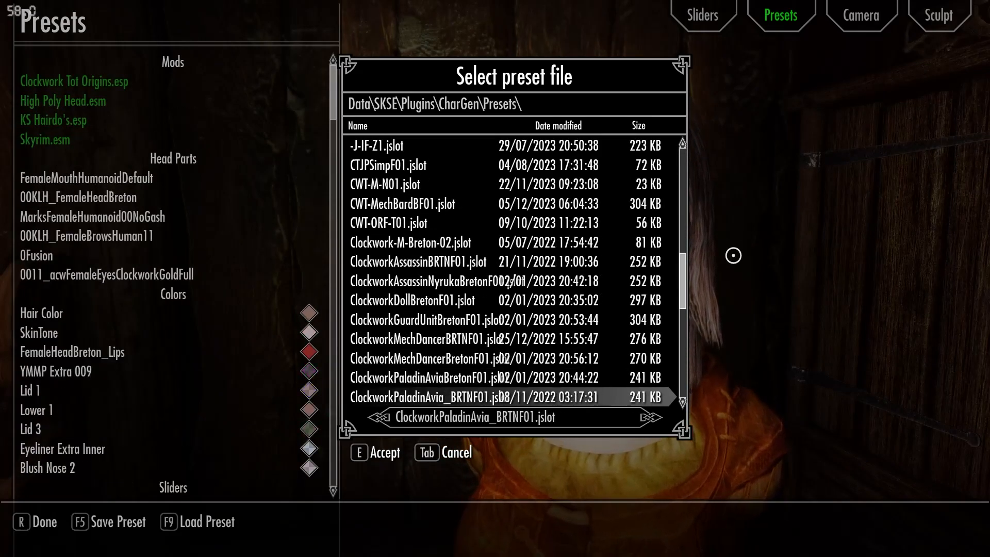
key(e)
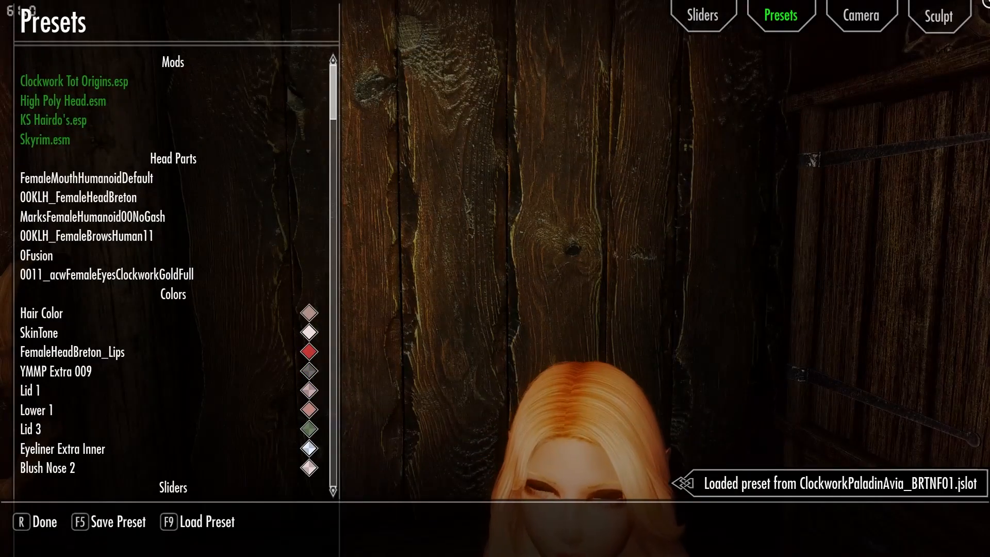
- Import the head mesh matching the loaded preset into the sculpt editor and accept the part matching
click(938, 29)
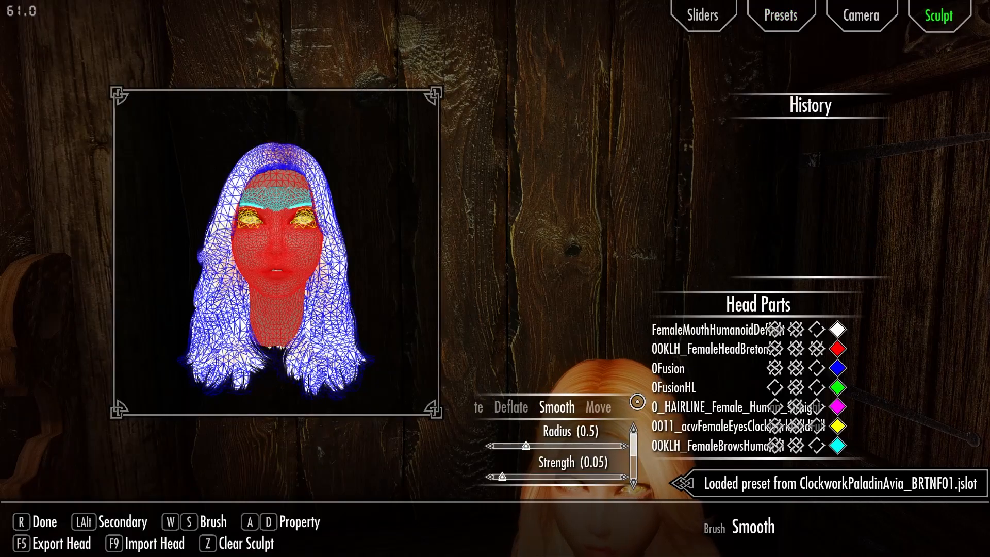
key(F9)
key(Down)
key(Down)
key(Down)
key(Down)
key(Down)
key(Down)
key(Down)
key(Down)
key(Down)
key(Down)
key(Down)
key(Down)
key(Down)
key(Down)
key(Down)
key(Down)
key(Down)
key(Down)
key(Down)
key(Down)
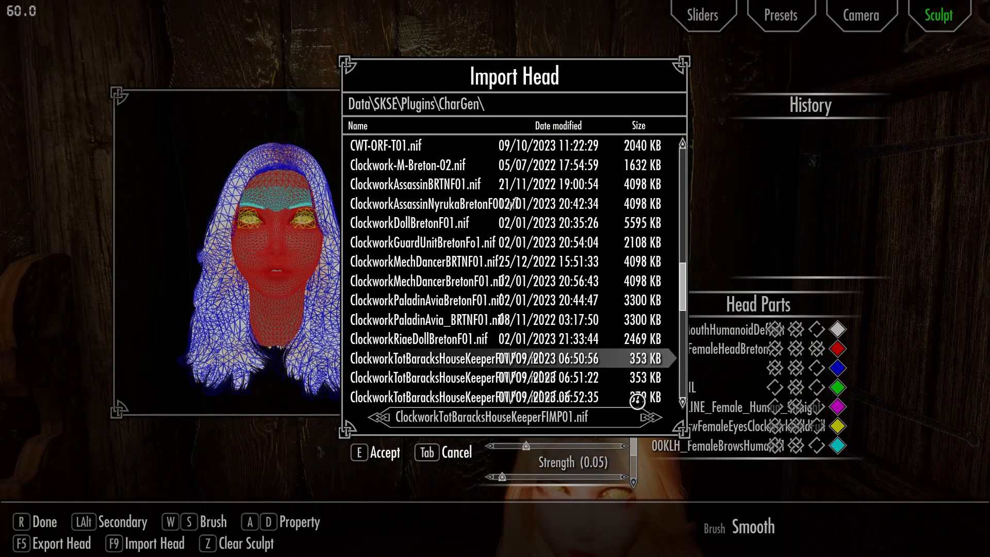
key(e)
key(e)
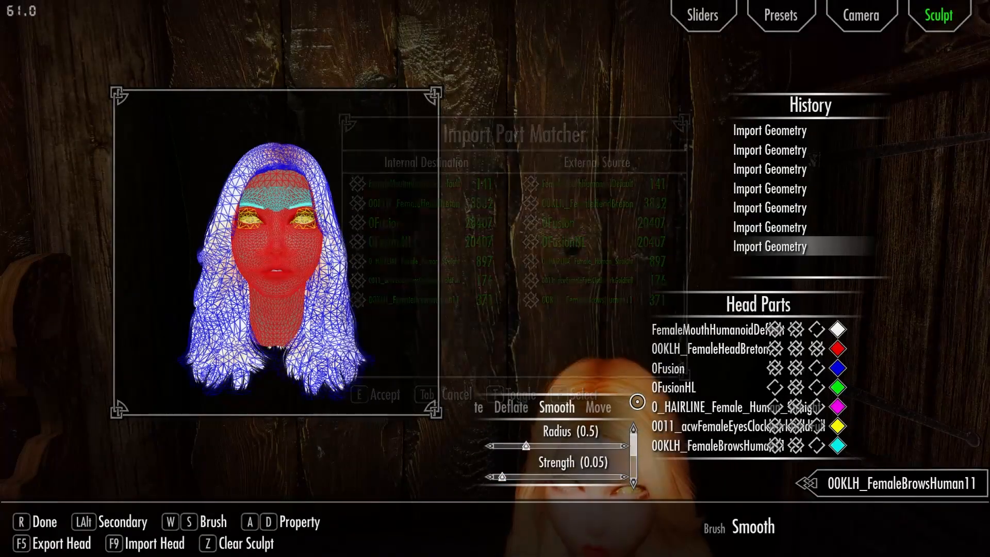
- Finish character creation, then walk to the dragon statue and open its list of start scenarios
key(r)
key(e)
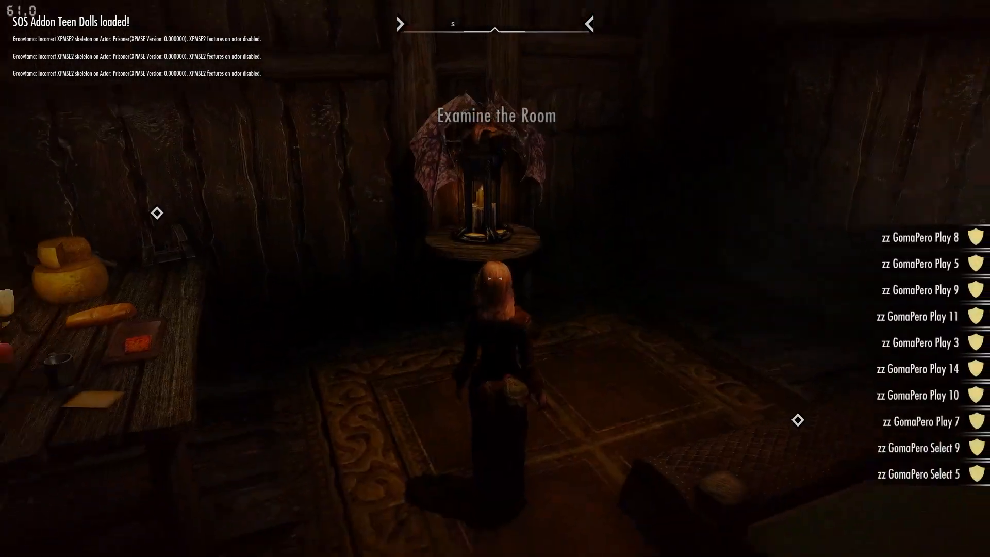
key(e)
key(w)
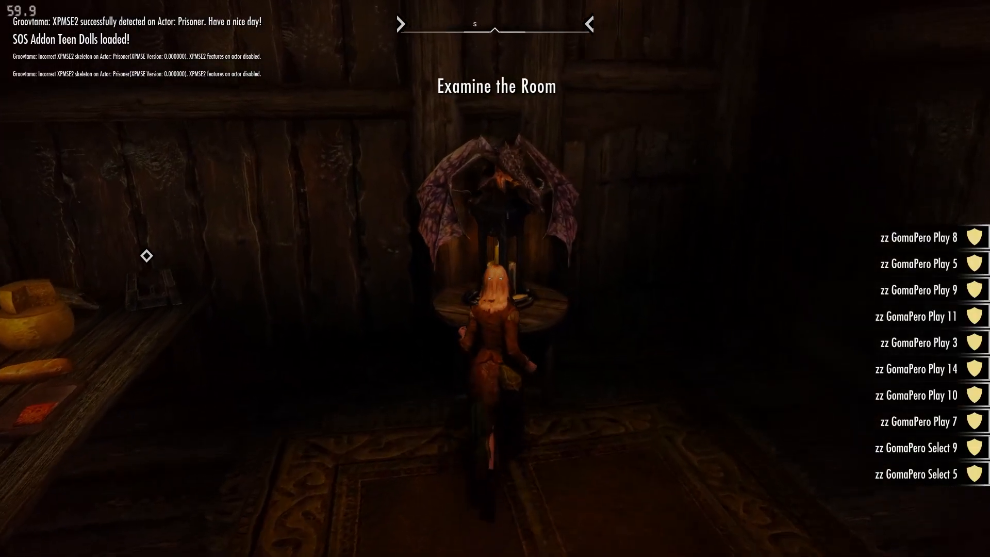
key(s)
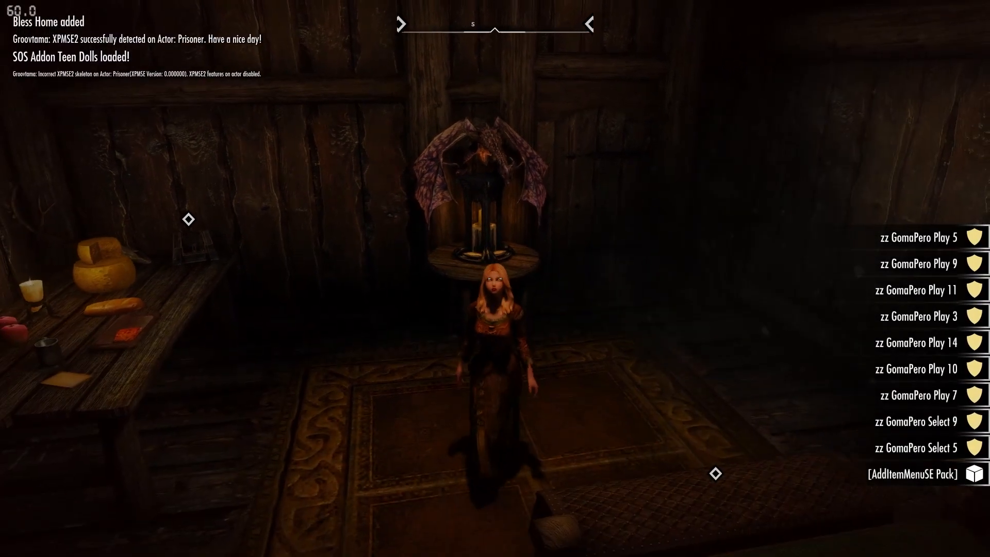
key(w)
key(w)
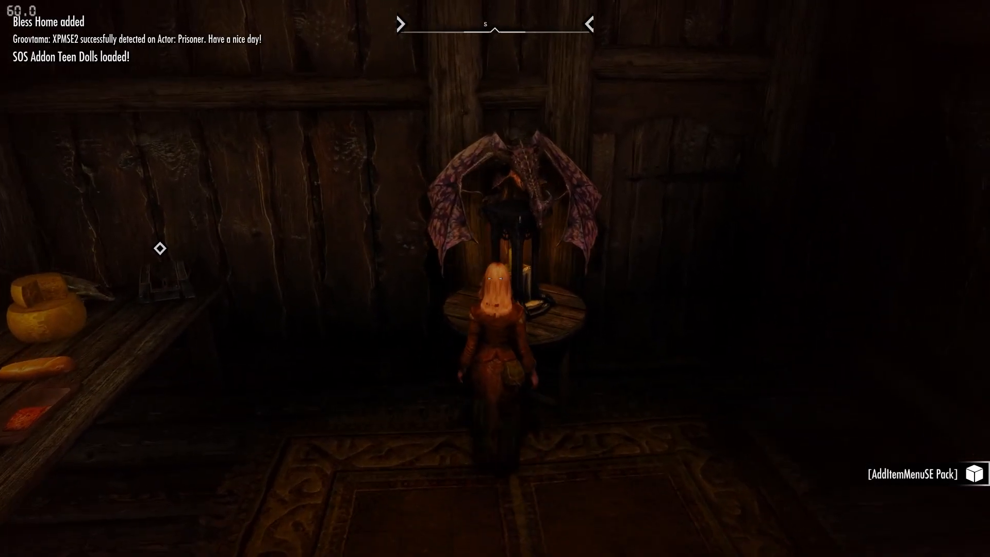
key(e)
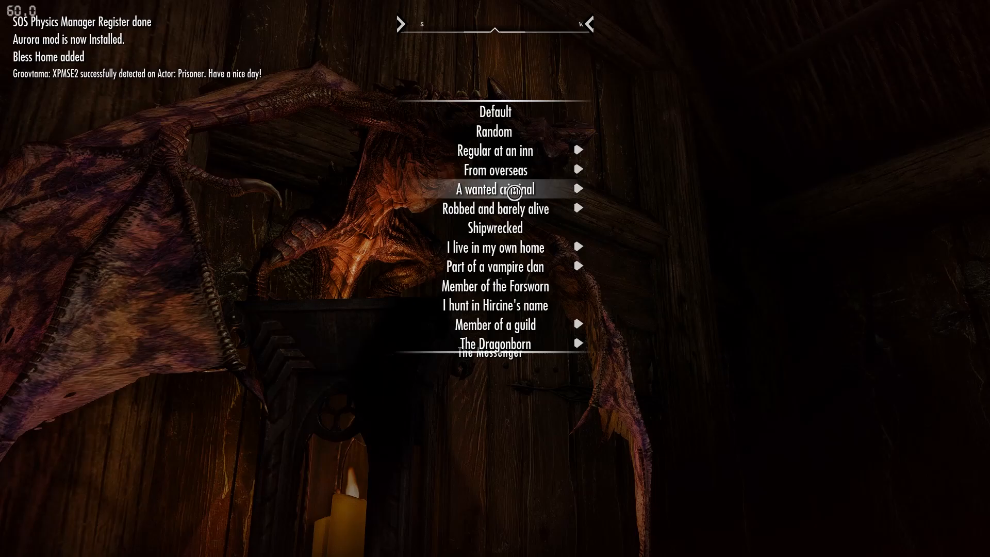
- Choose the wanted-criminal start in Whiterun, leave through the wooden door to begin it, and decline Survival Mode
click(514, 189)
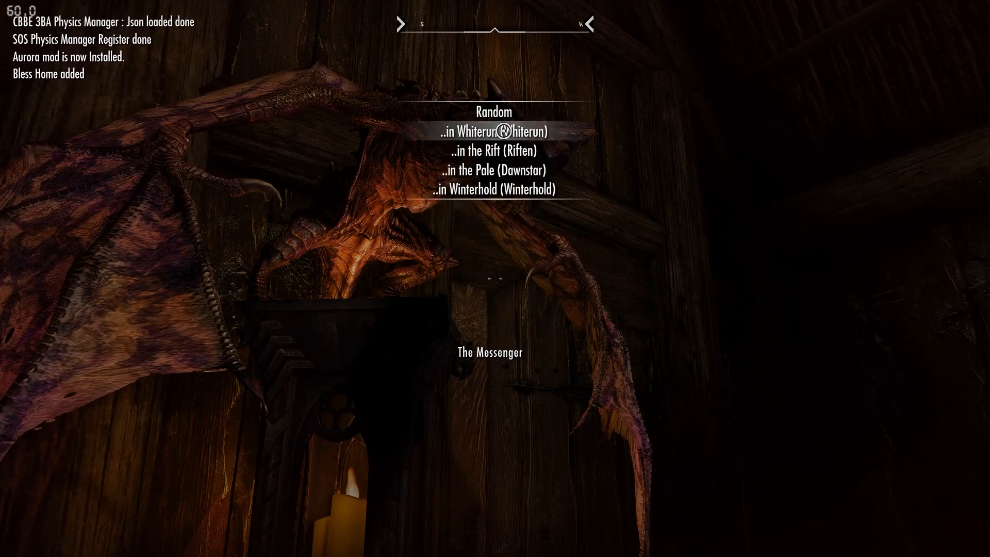
click(506, 131)
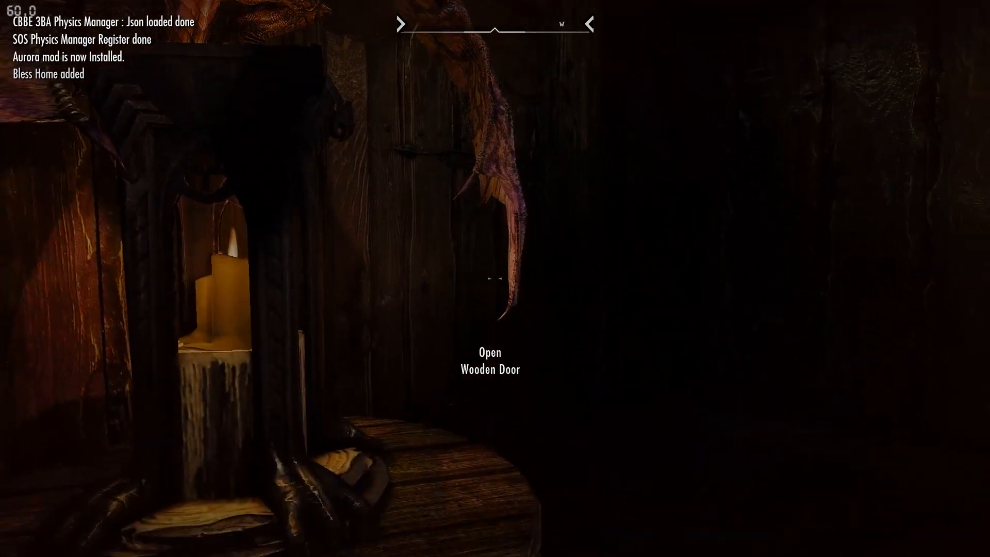
key(e)
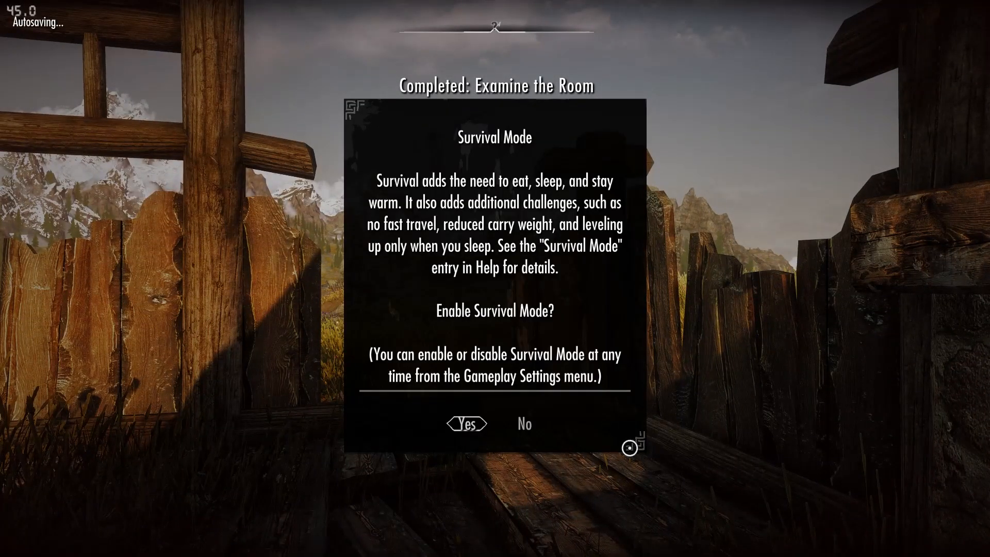
key(Right)
key(Return)
- Fast travel to the Strange Dwemer Door on the world map and enter the Dwemer interior
key(m)
key(Tab)
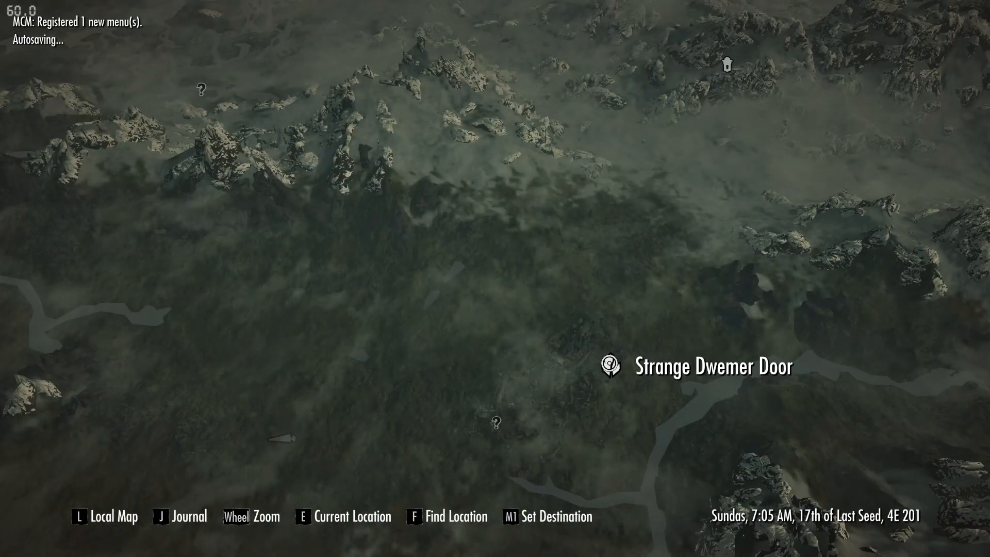
click(610, 363)
key(Return)
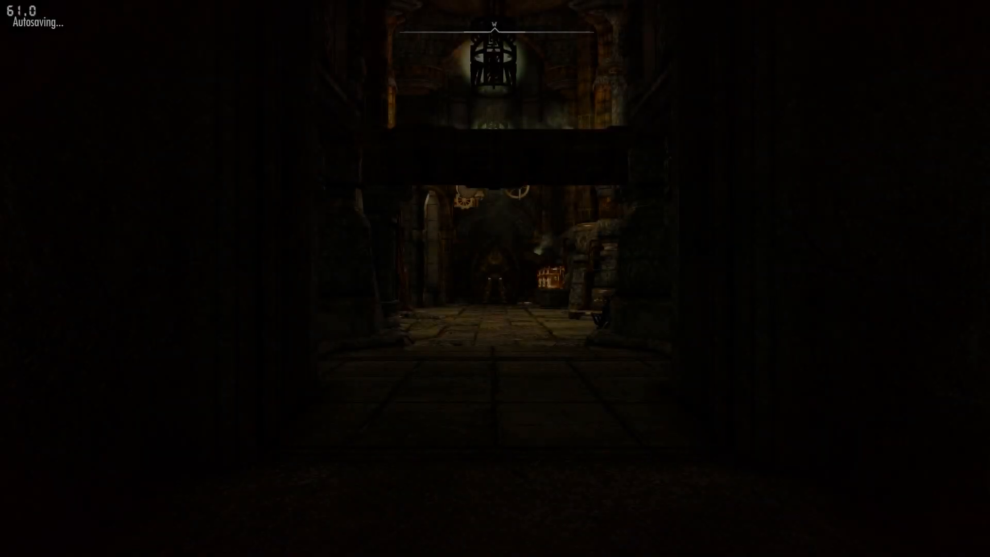
- Dismiss the Quest Journal help and record the game in a new save slot
key(Escape)
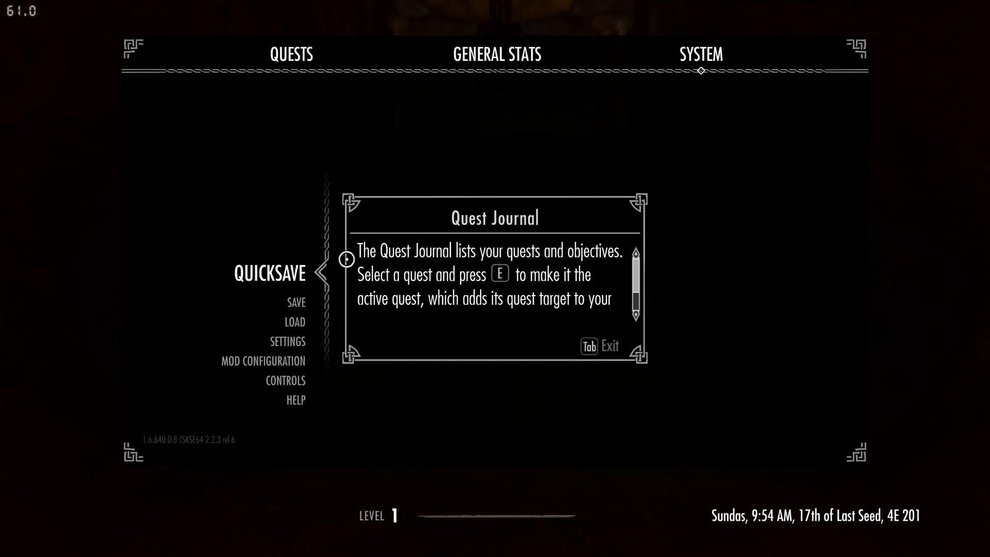
key(Tab)
click(319, 268)
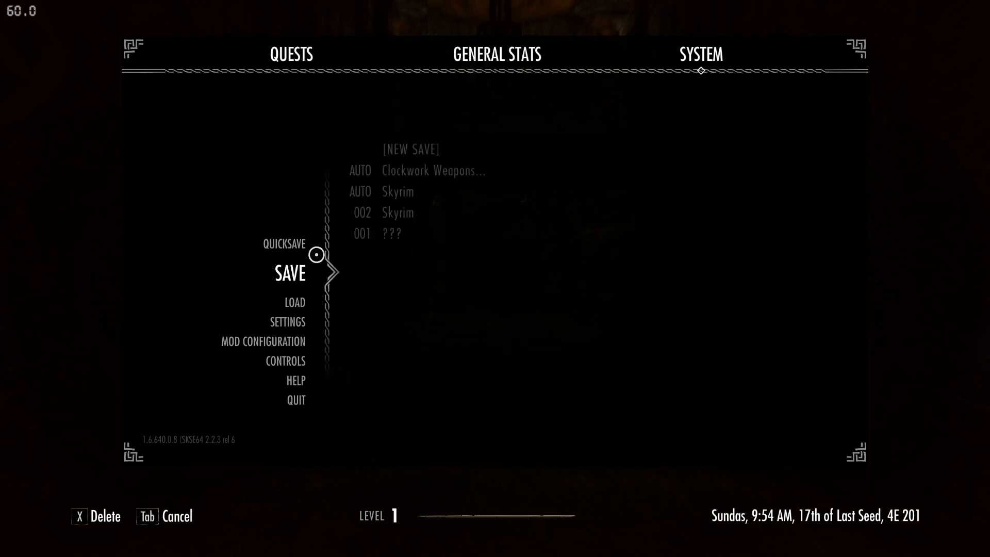
click(398, 149)
key(Escape)
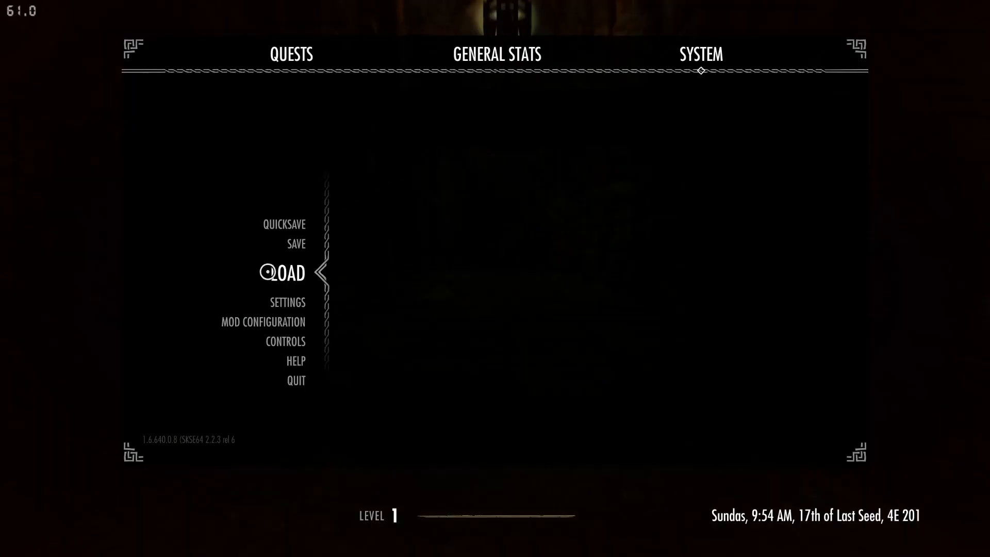
- Load save 003 in the Clockwork Weapons location and dismiss the Poser Hotkeys Plus message
click(267, 271)
click(401, 149)
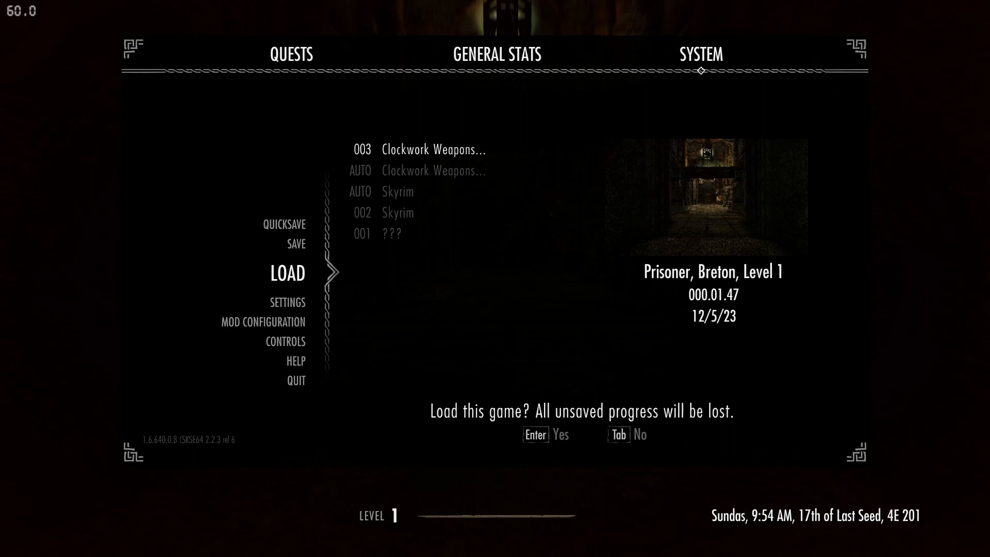
key(Return)
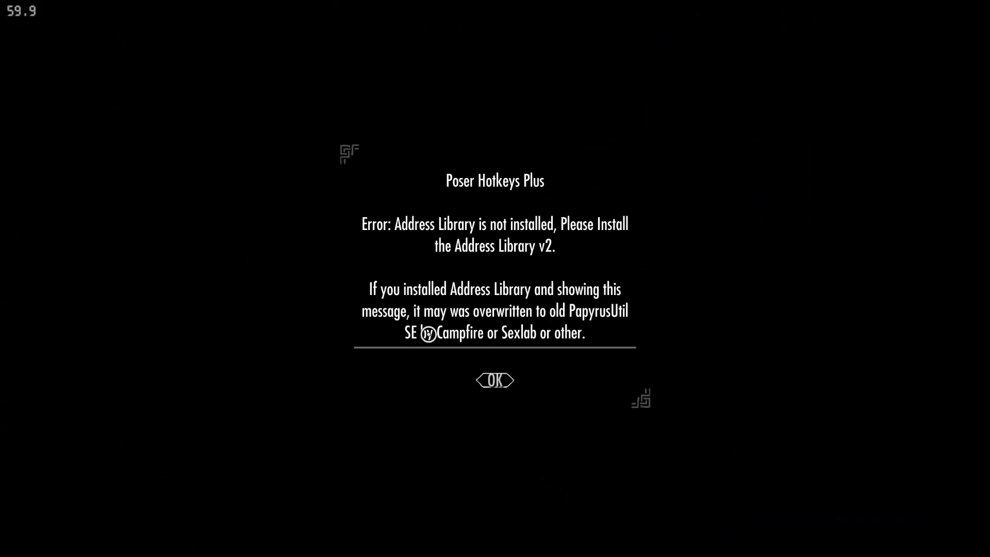
key(Return)
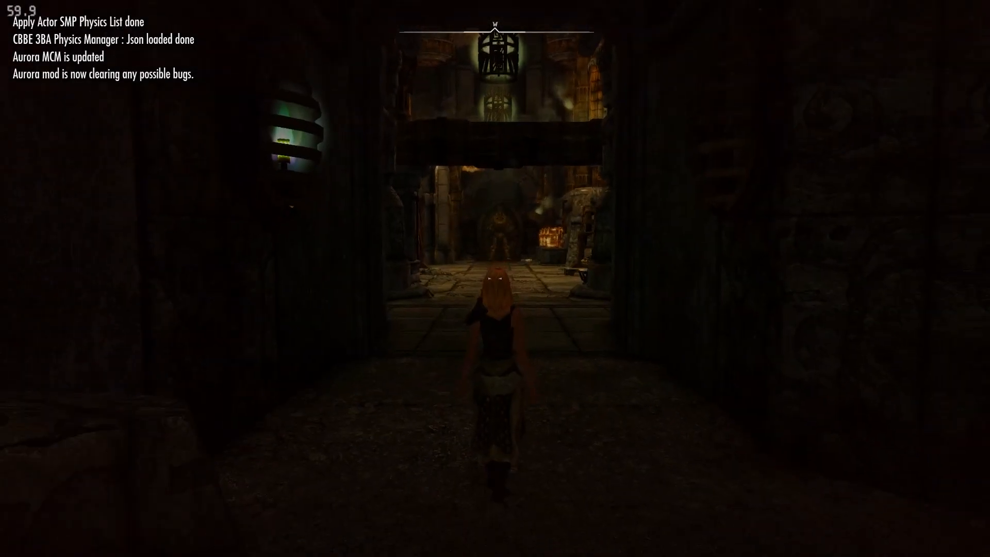
- Run up the stairs of the Dwemer hall to the steam machine and open the Clockwork Forge crafting list
key(w)
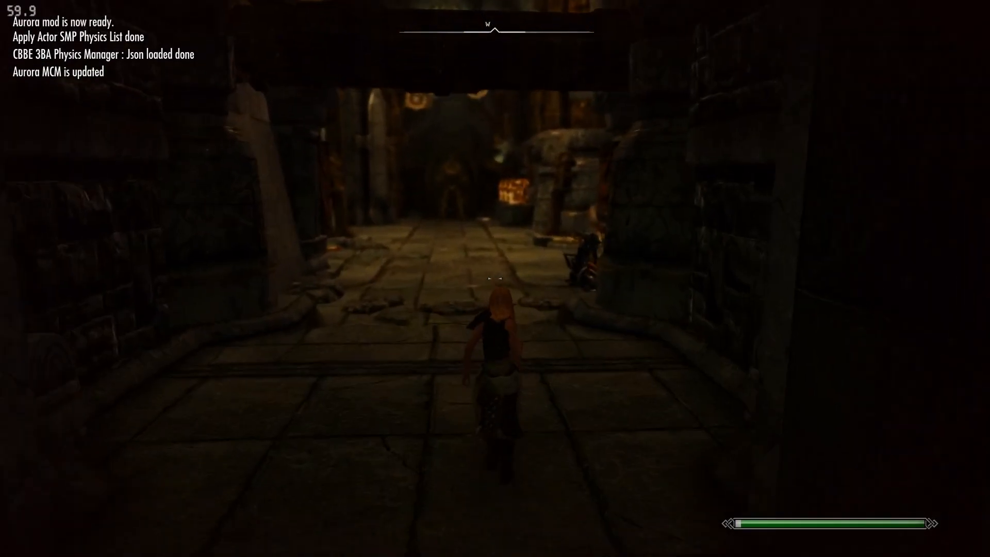
key(w)
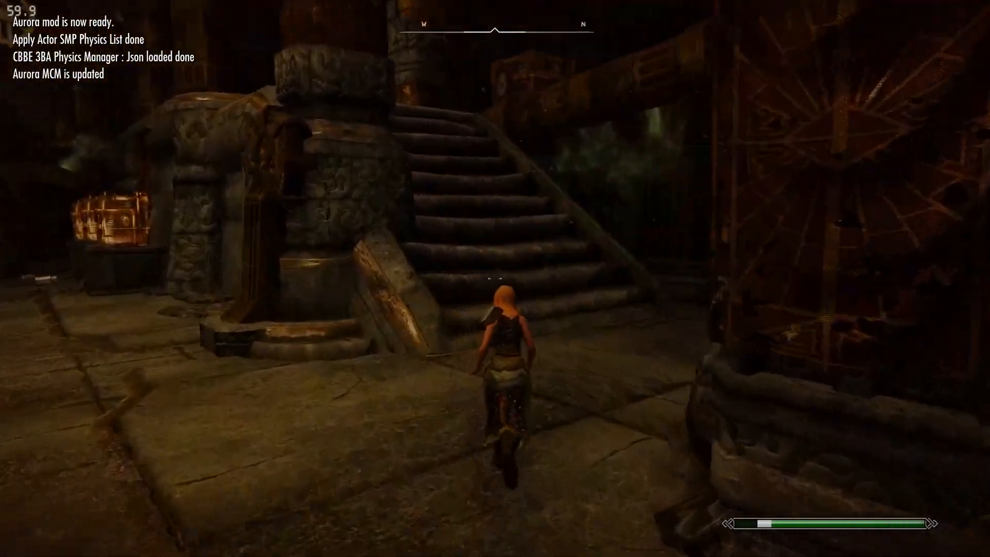
key(w)
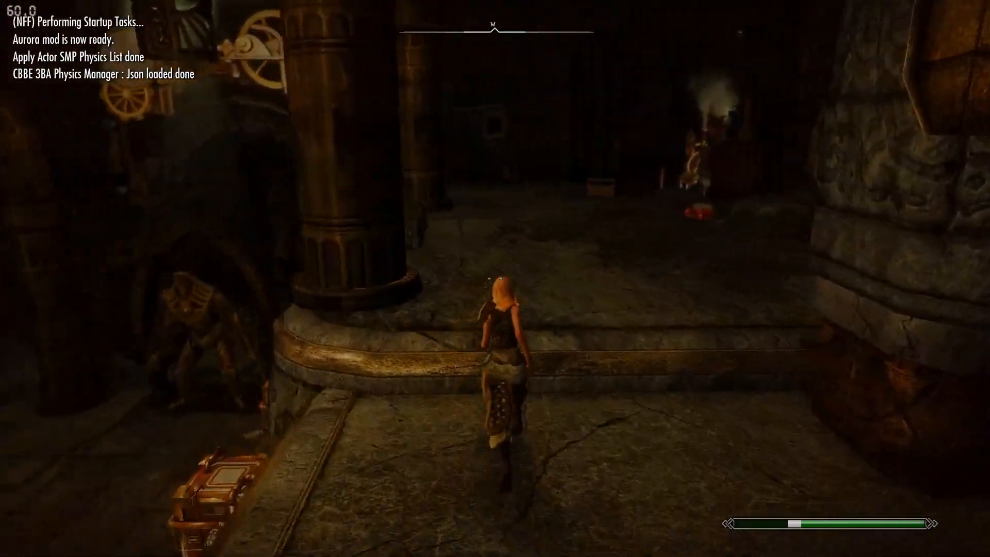
key(w)
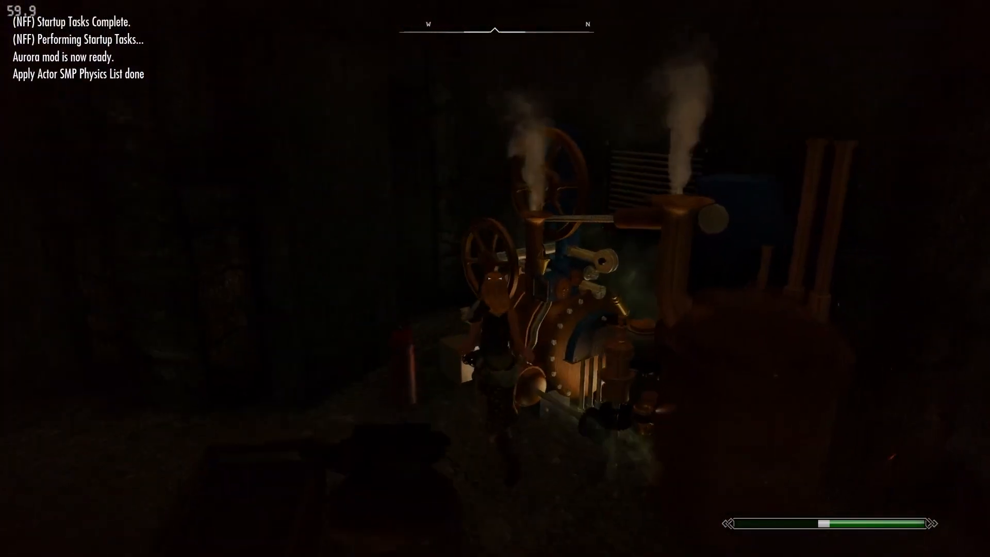
key(w)
key(e)
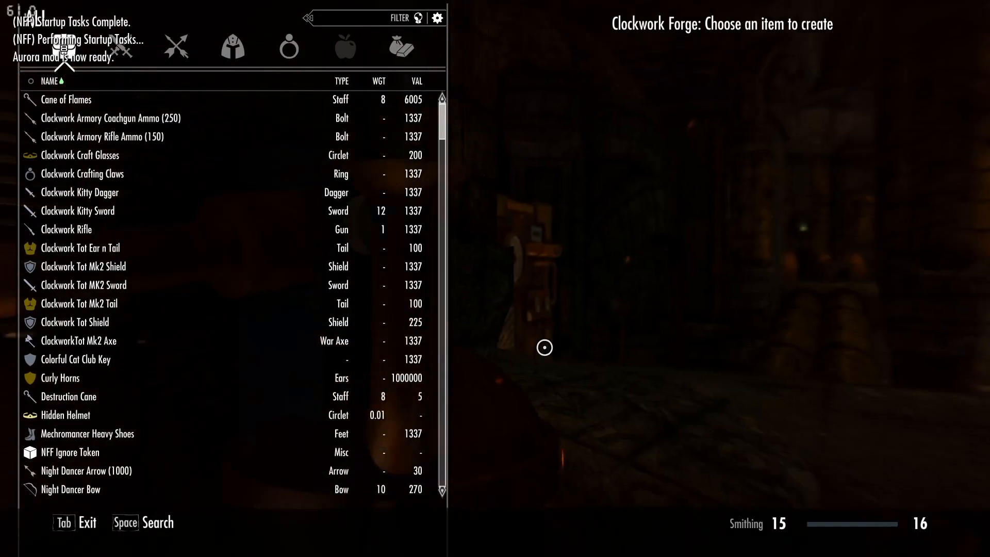
- Craft the Tutorial Panty, Tutorial Dress and Tutorial Boots from the forge's armor category and leave the forge
click(233, 47)
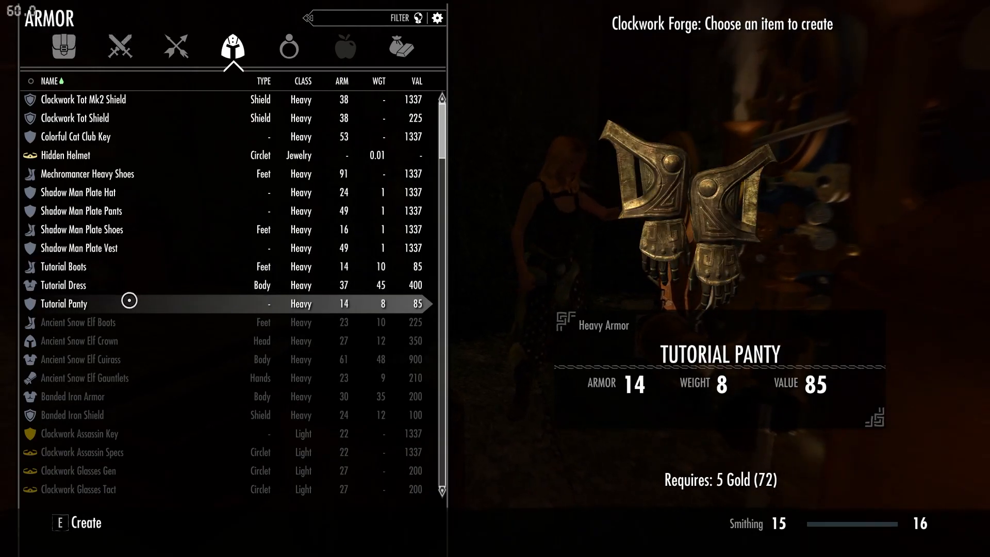
click(129, 300)
key(Return)
click(110, 285)
key(Return)
click(87, 268)
key(Return)
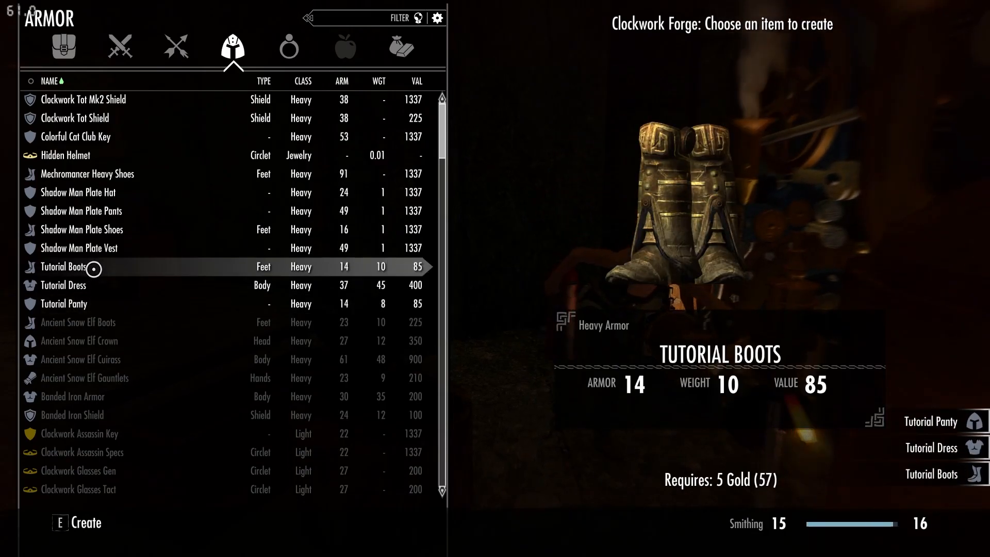
key(Tab)
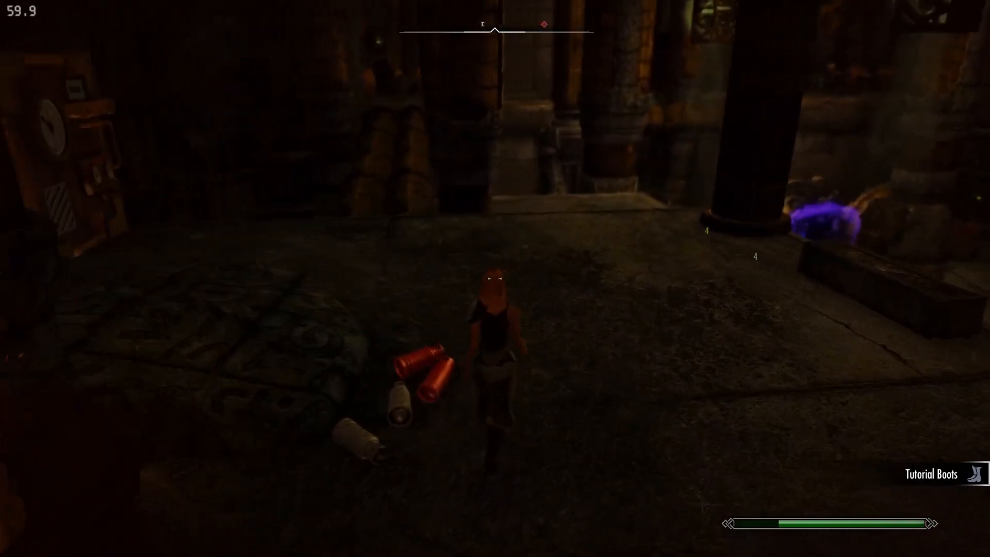
- Equip the crafted Tutorial boots, dress and panty on the character from the inventory
key(i)
click(100, 255)
click(101, 274)
click(100, 291)
key(Tab)
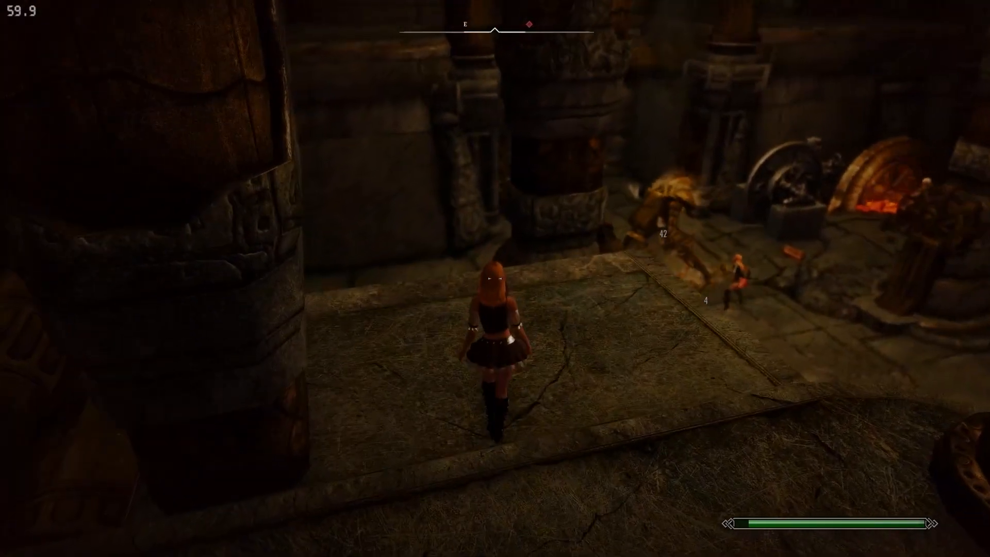
- Run through the Dwemer hall in the new outfit and exit to the grassy hillside outside
key(w)
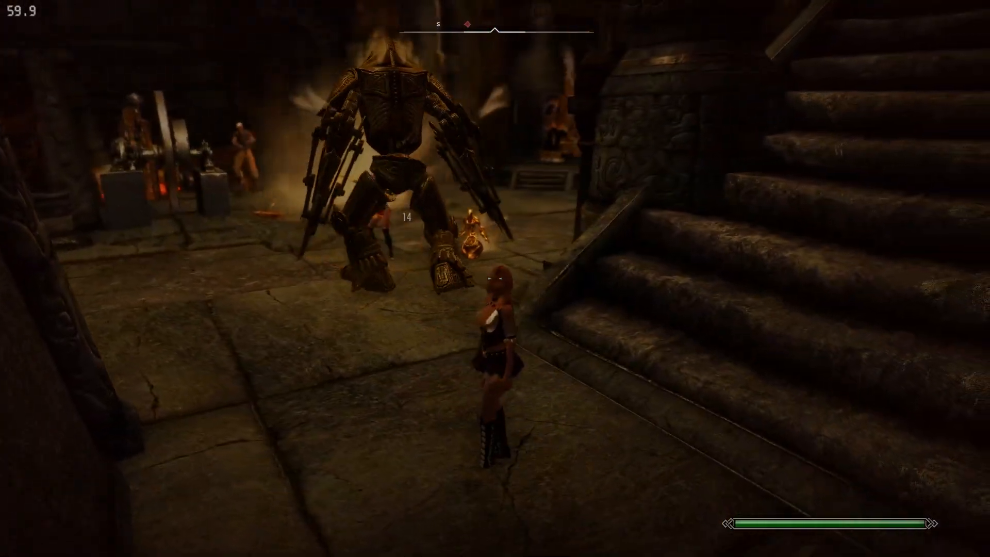
key(w)
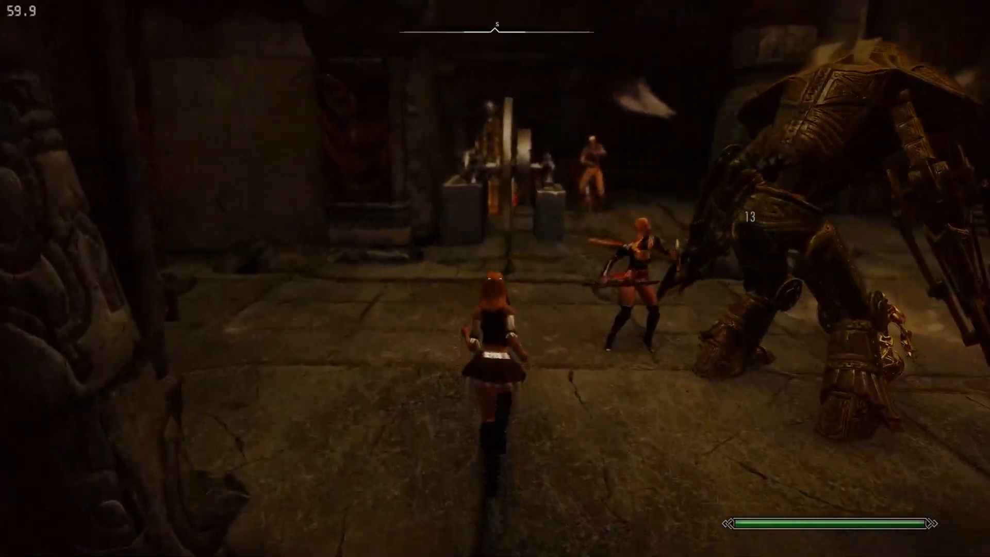
key(w)
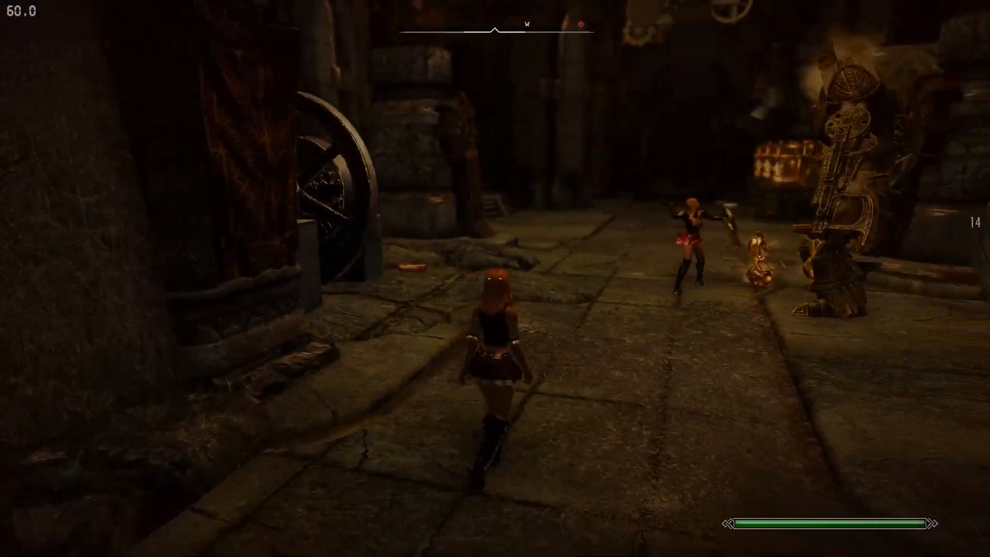
key(w)
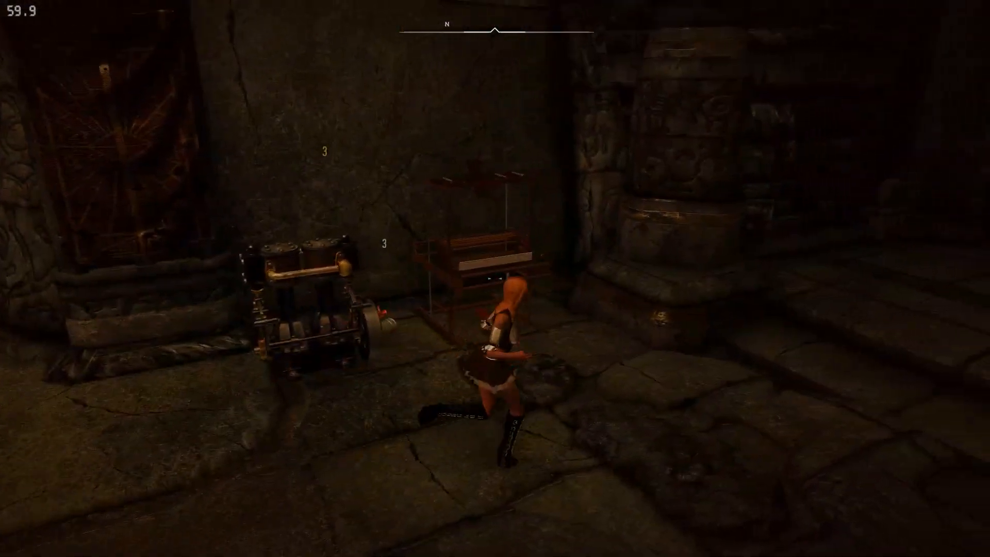
key(w)
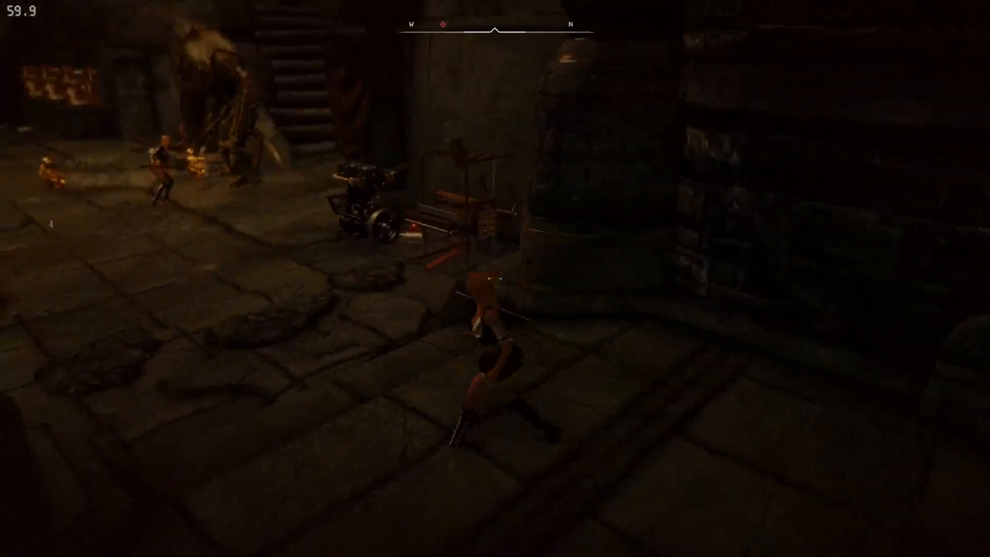
key(w)
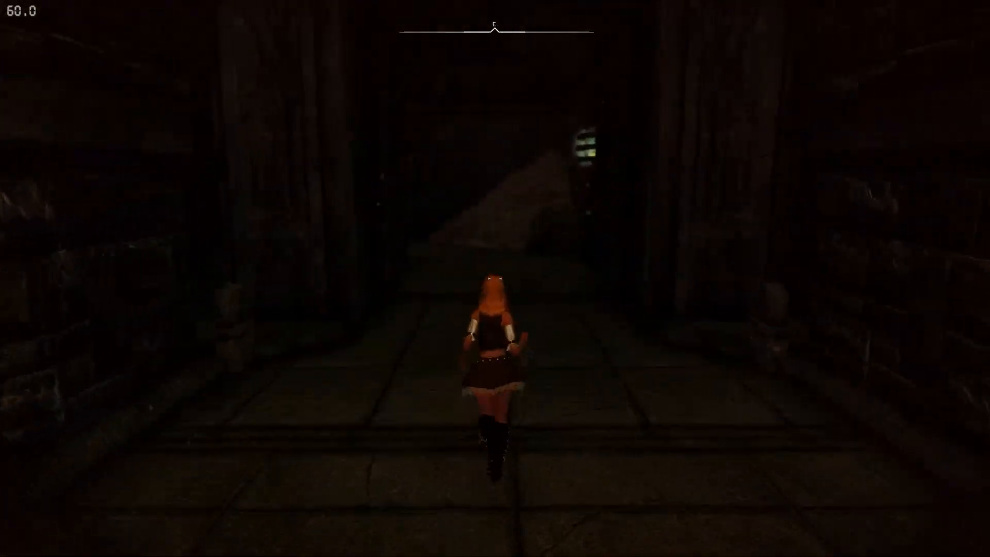
key(w)
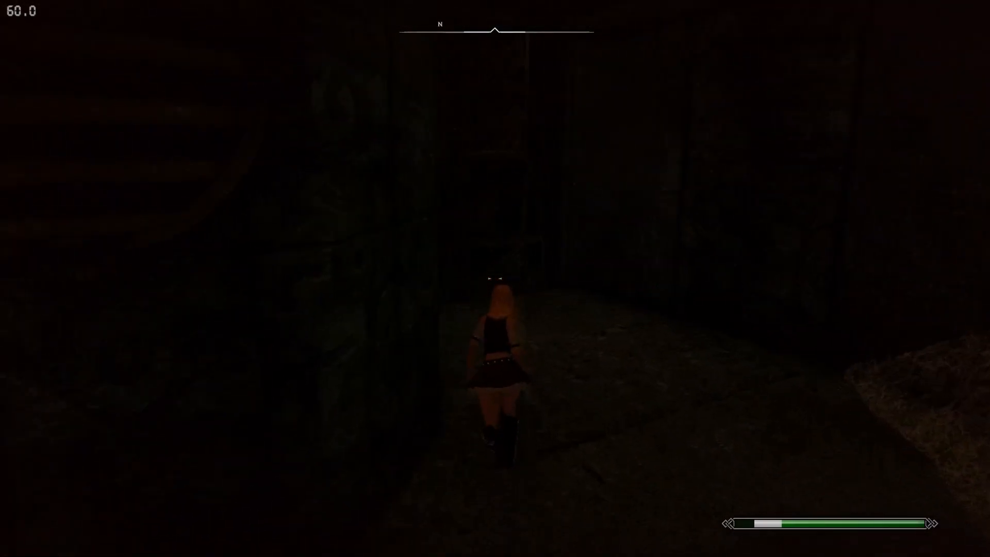
key(e)
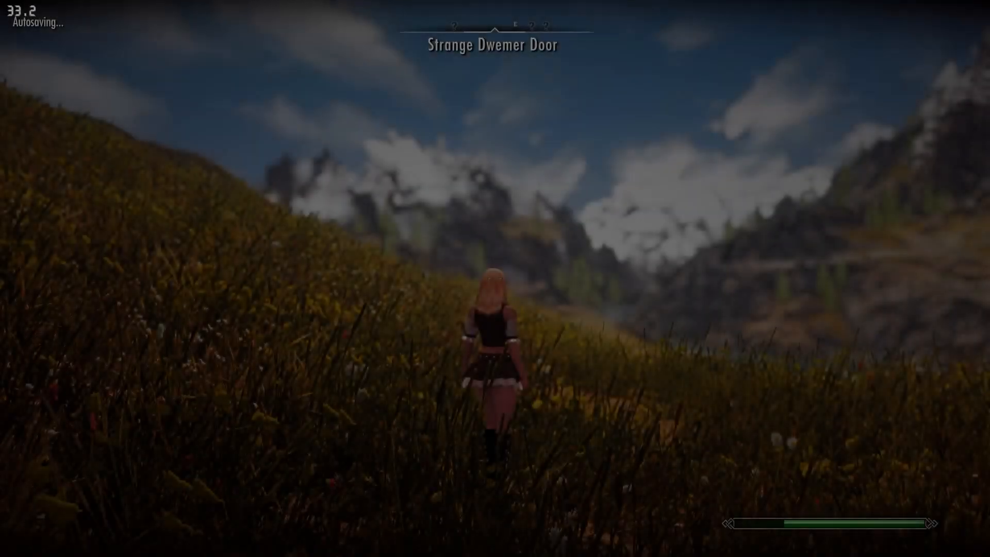
key(w)
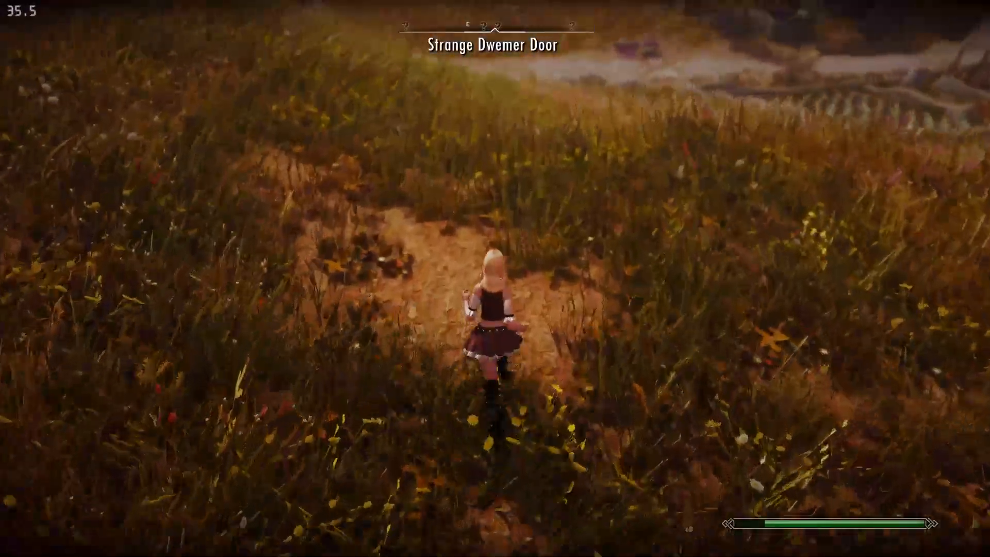
- Save the game outside the Strange Dwemer Door in a new save slot
key(Escape)
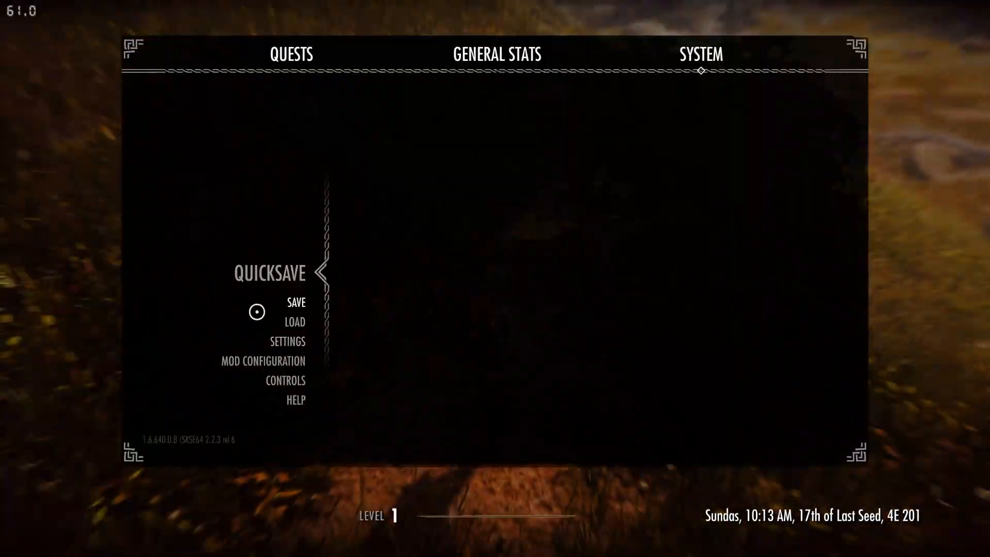
click(290, 273)
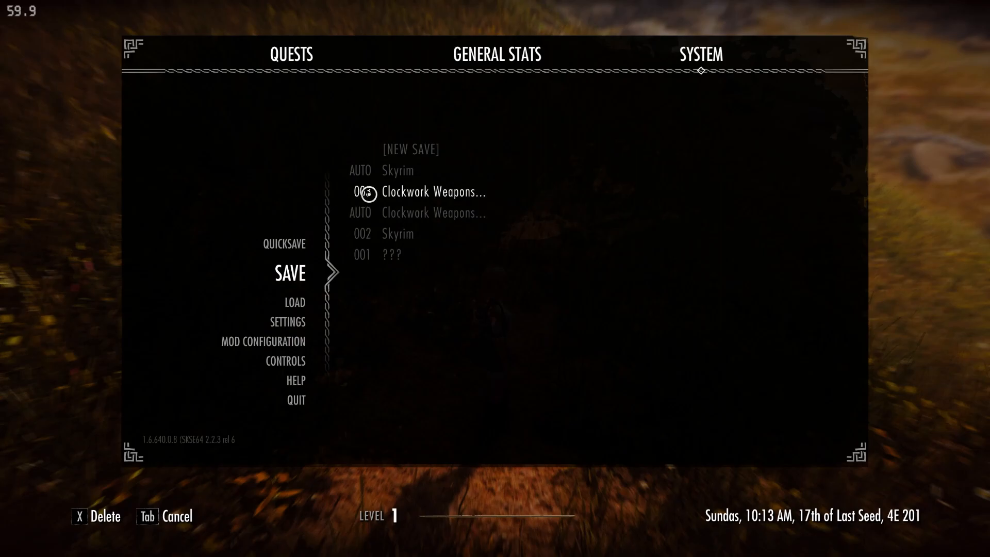
click(397, 148)
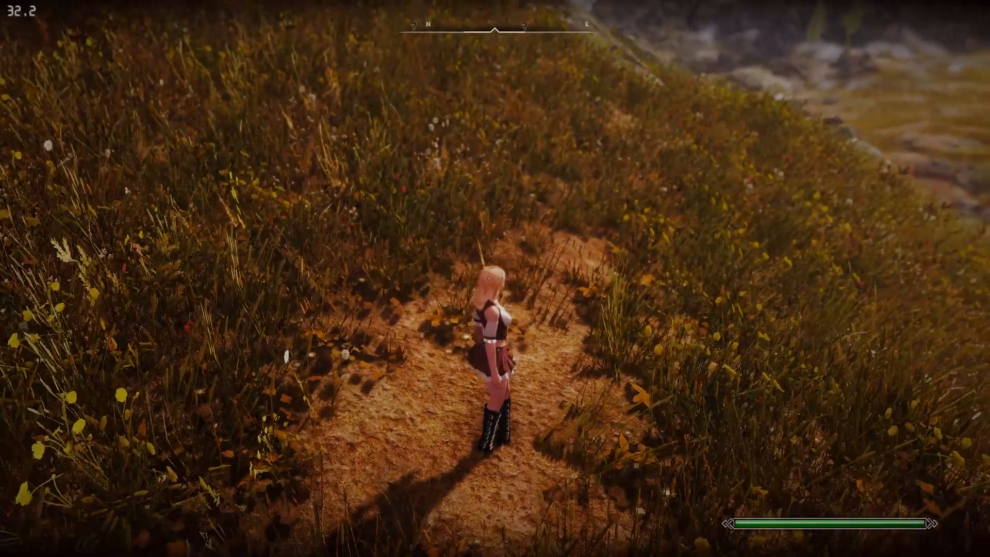
- Quit the game to the desktop and confirm the exit
key(Escape)
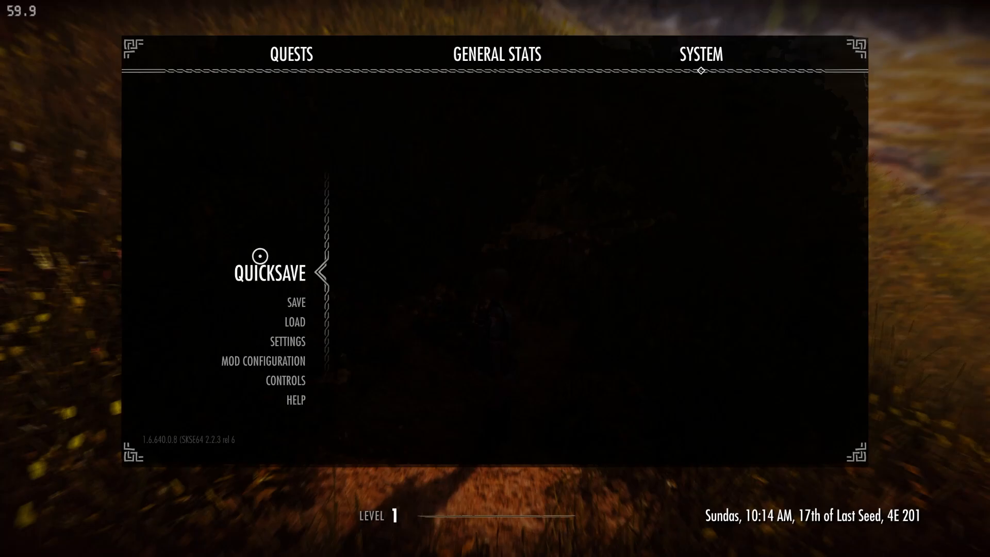
scroll(260, 257, down, 7)
click(286, 274)
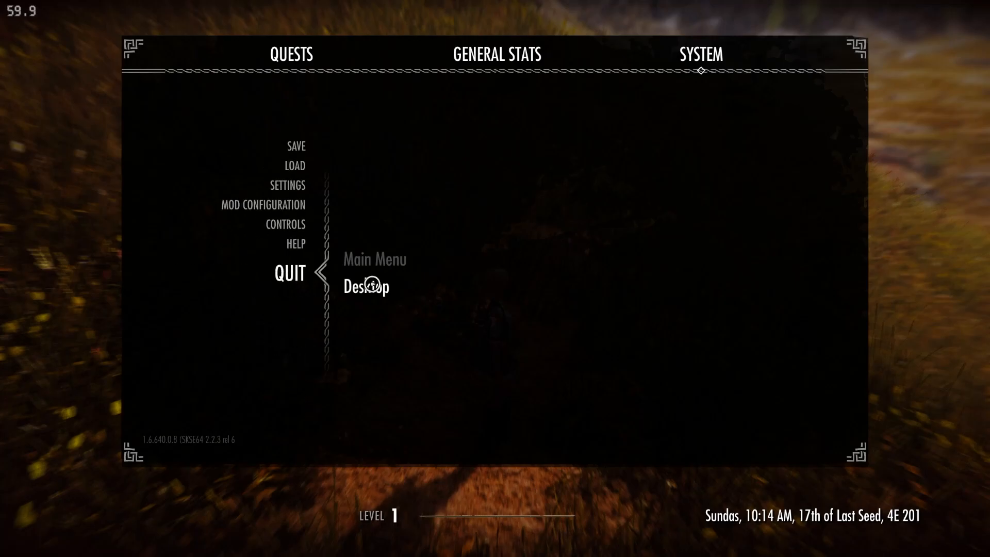
click(366, 288)
click(563, 438)
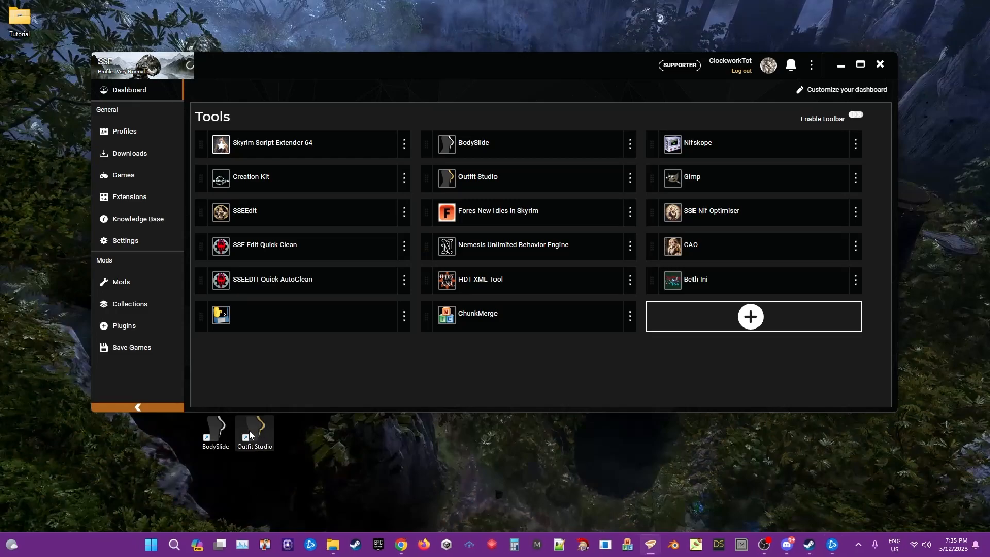
- Launch BodySlide, select the Tutorial Boots outfit and open it in Outfit Studio
click(216, 431)
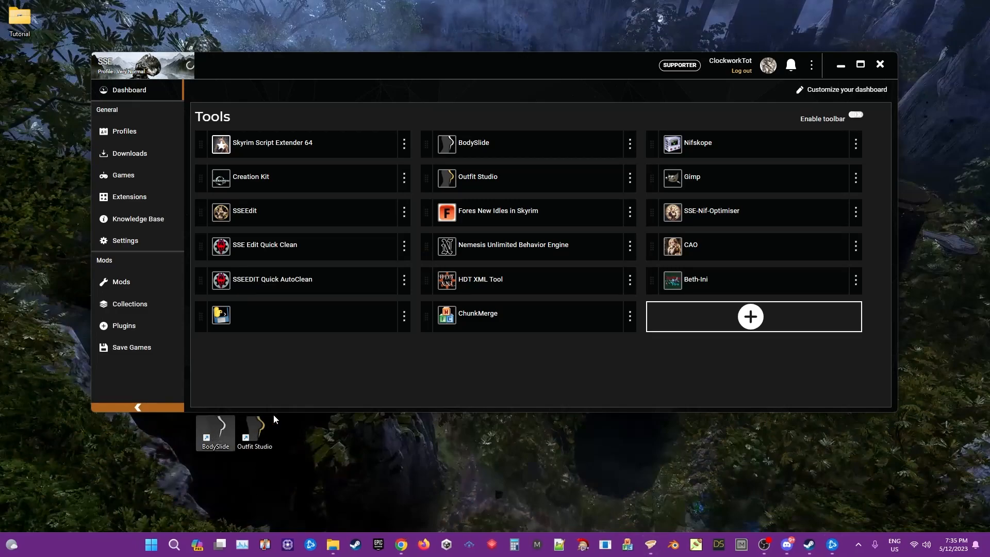
double_click(216, 431)
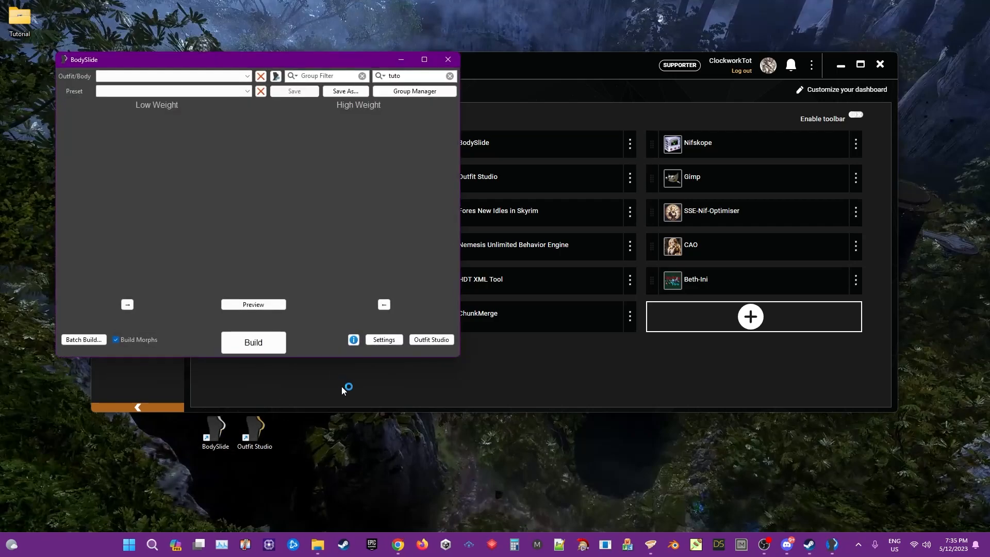
click(200, 77)
click(129, 86)
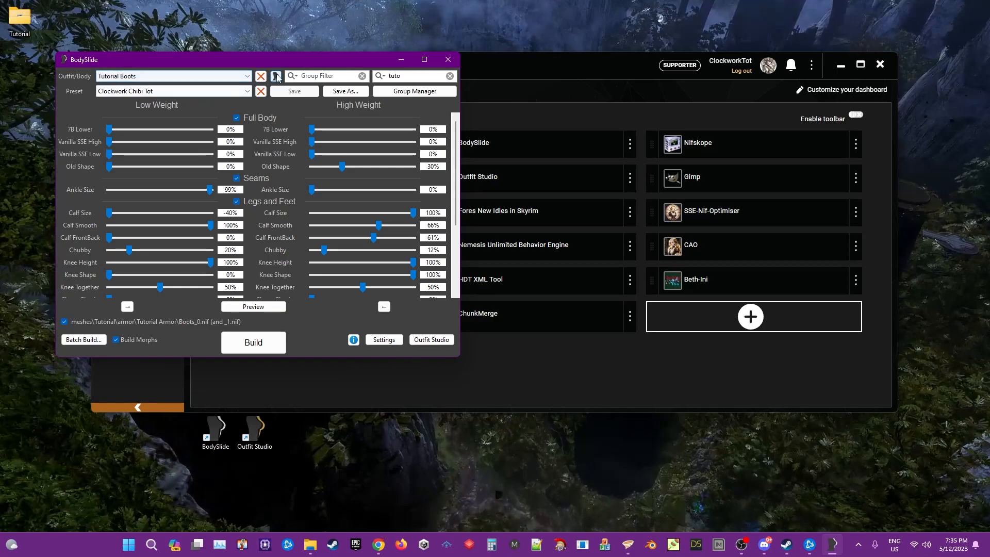
click(277, 77)
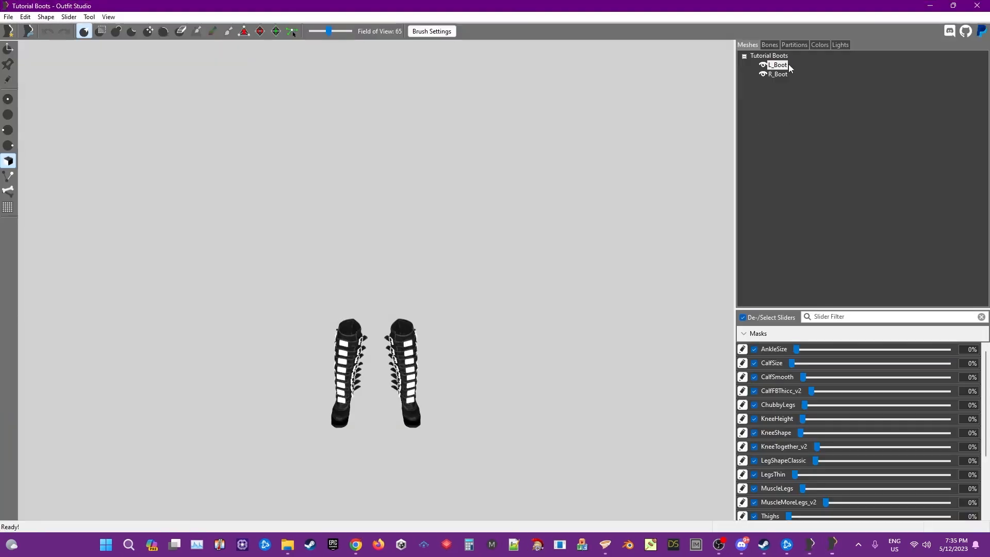
- Remove the HH_Offset extra data entry from the R_Boot shape's properties
right_click(788, 64)
click(771, 76)
right_click(771, 75)
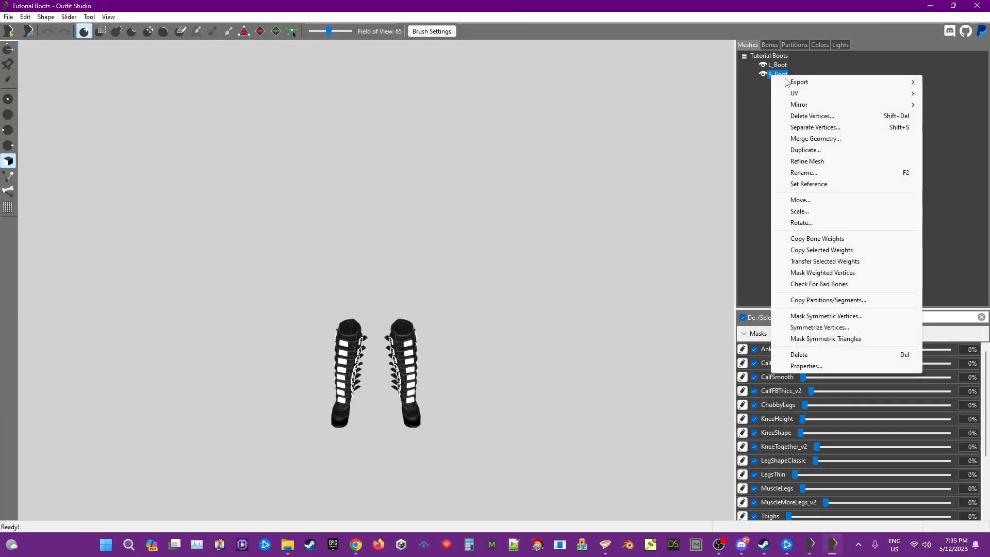
click(810, 366)
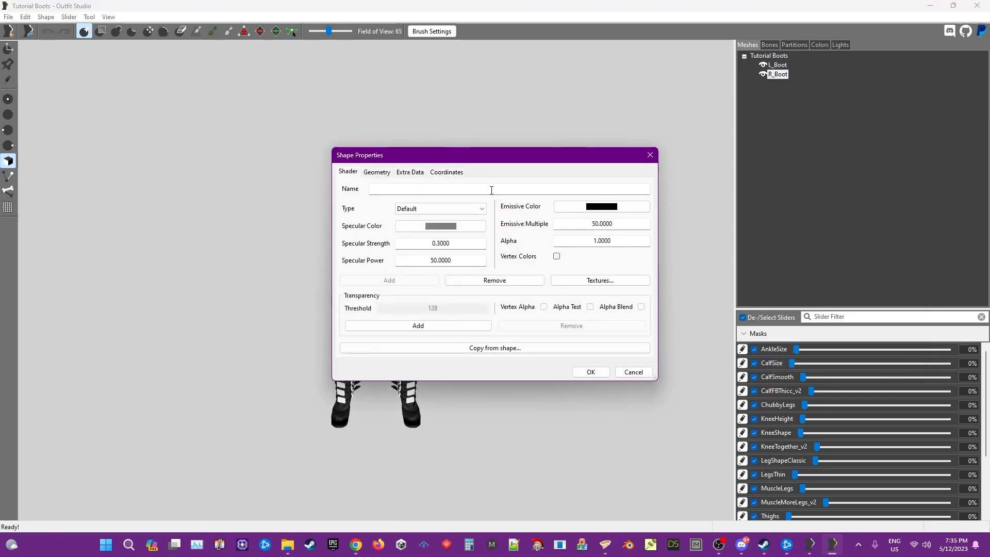
click(413, 172)
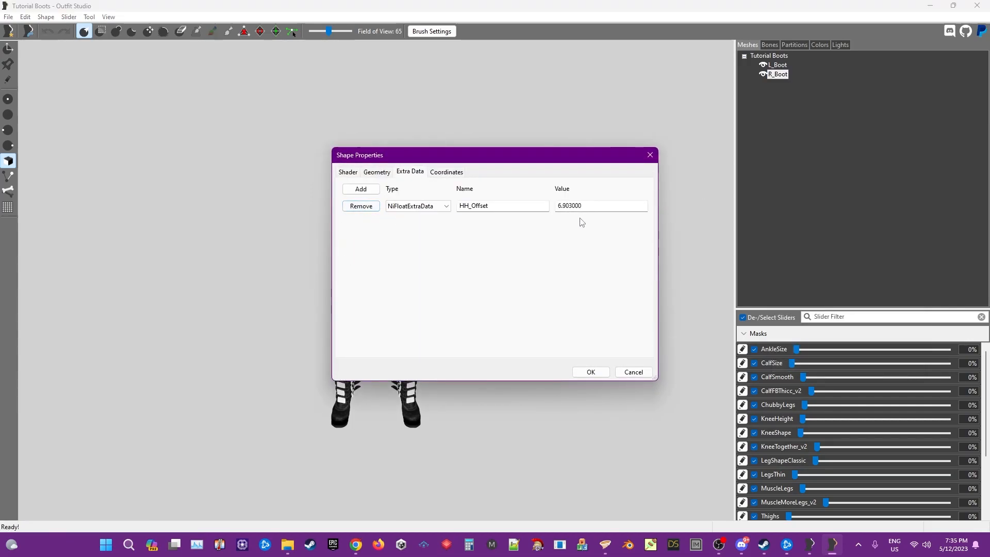
click(361, 206)
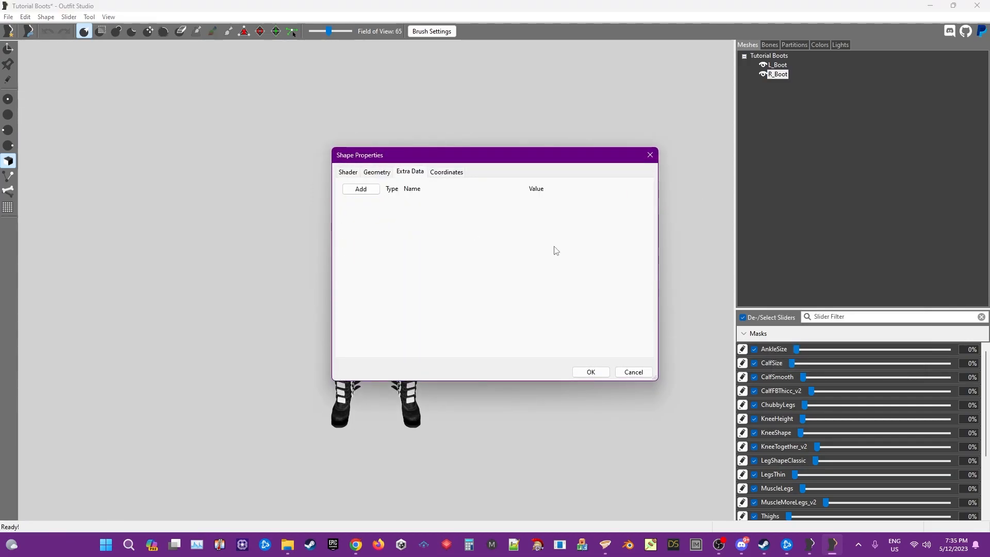
click(590, 371)
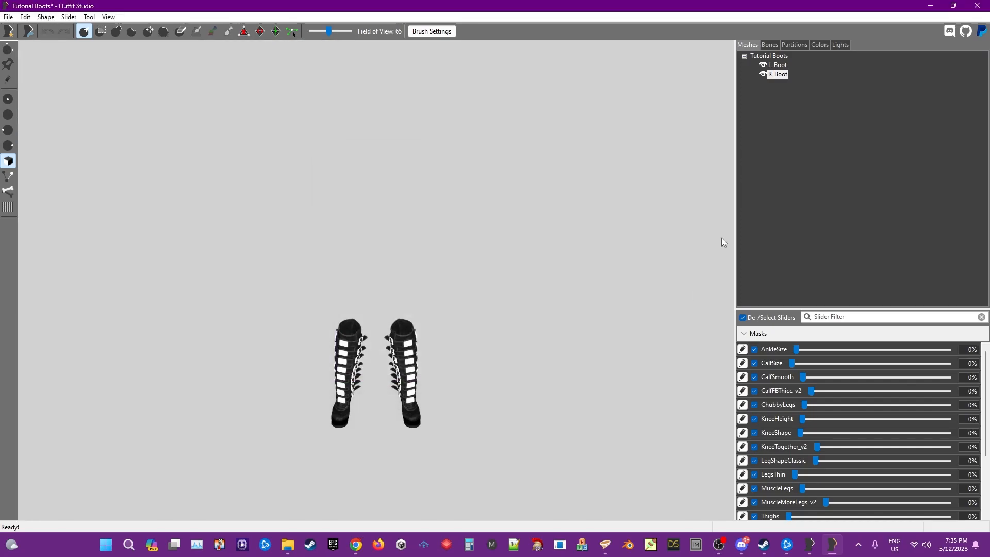
- Check the extra data in the L_Boot shape's properties for its heel offset entry
right_click(777, 65)
click(812, 354)
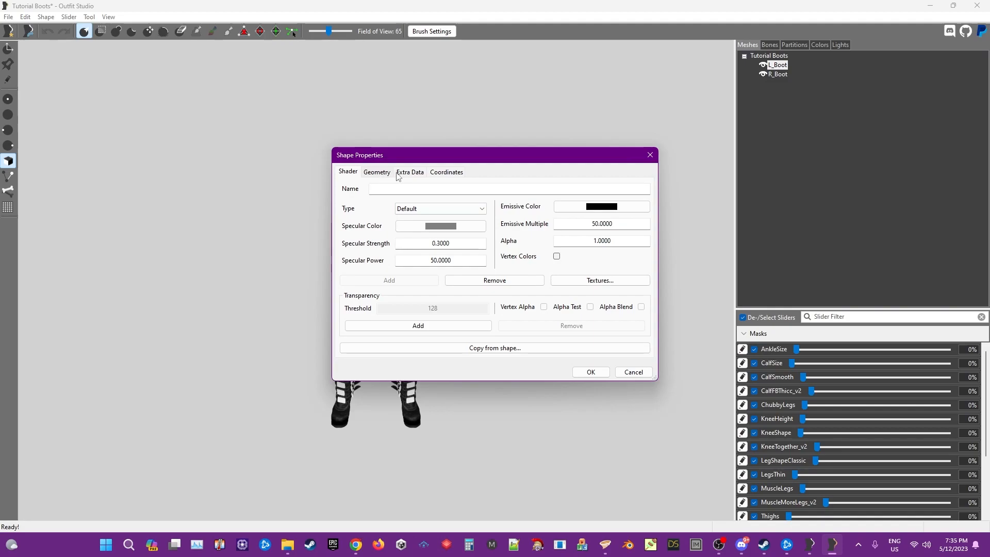
click(409, 172)
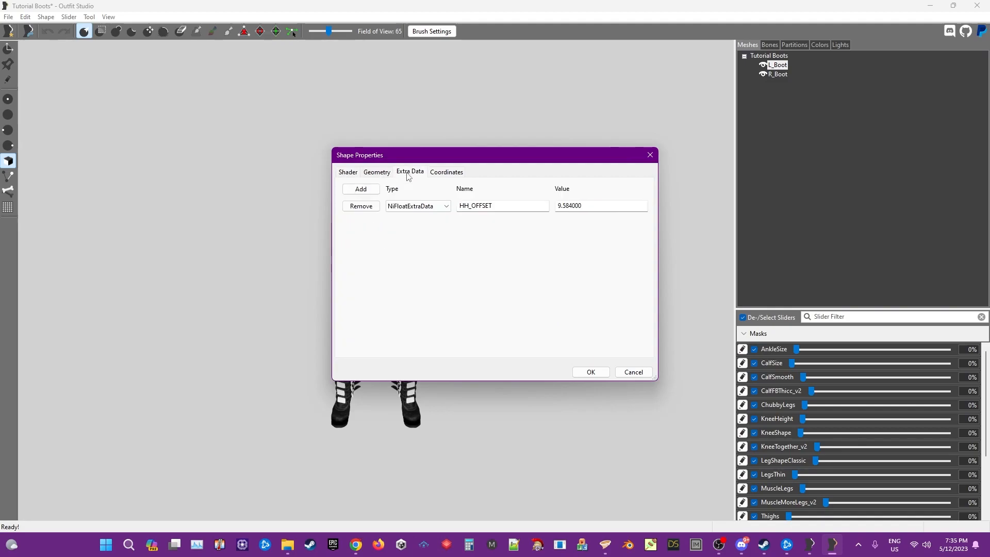
click(591, 372)
- Save the boots project through Save Project As with TutorialArmor.osp as the slider set file, without the folder path
click(7, 17)
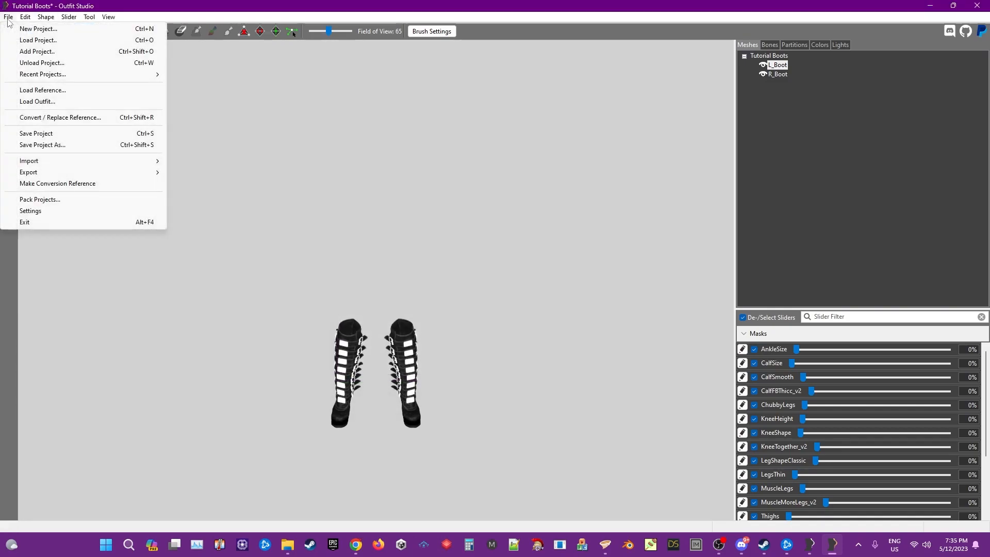
click(41, 145)
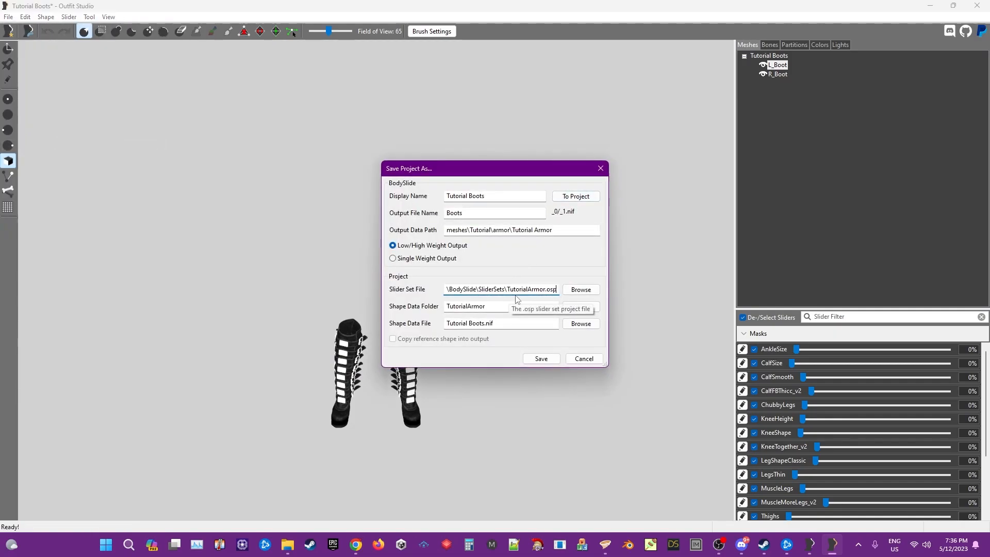
key(ctrl+a)
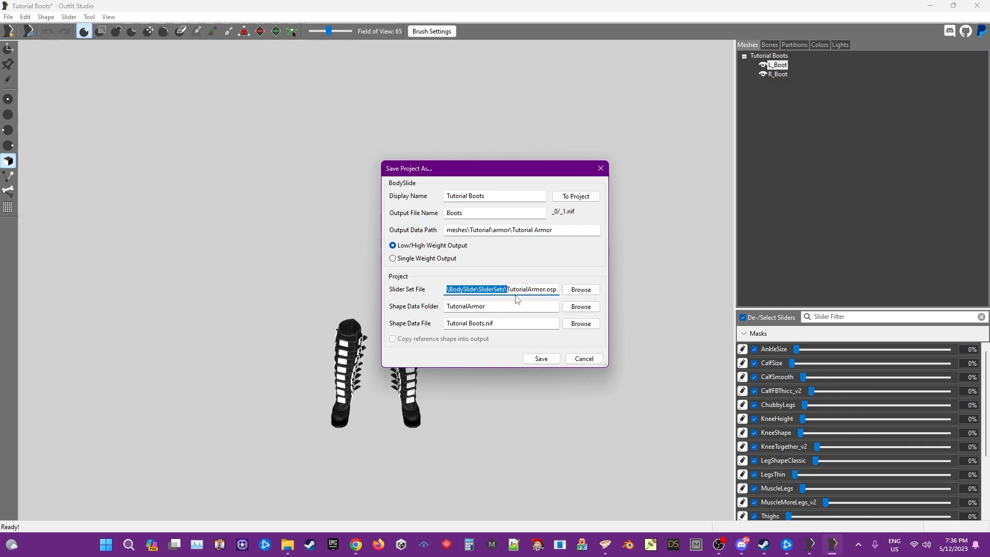
key(BackSpace)
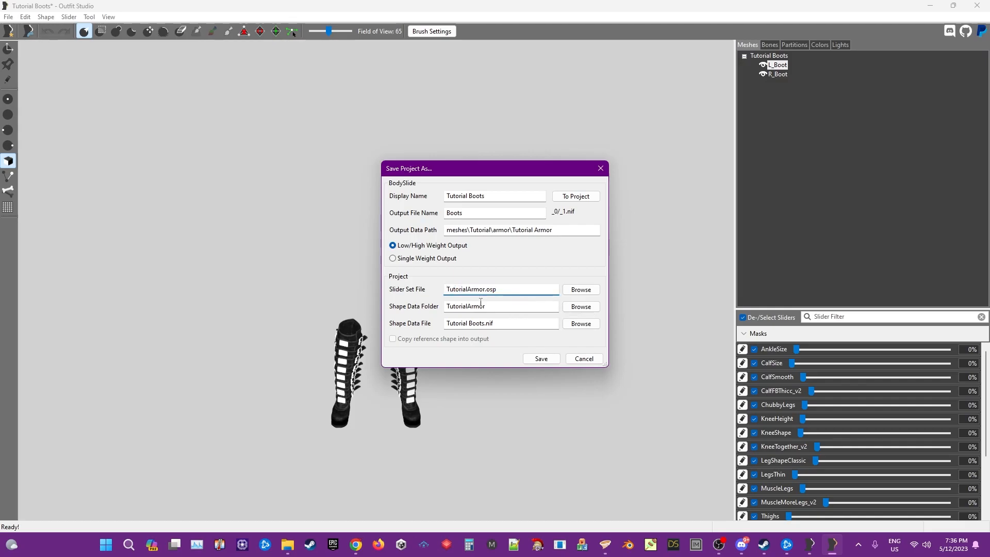
click(541, 359)
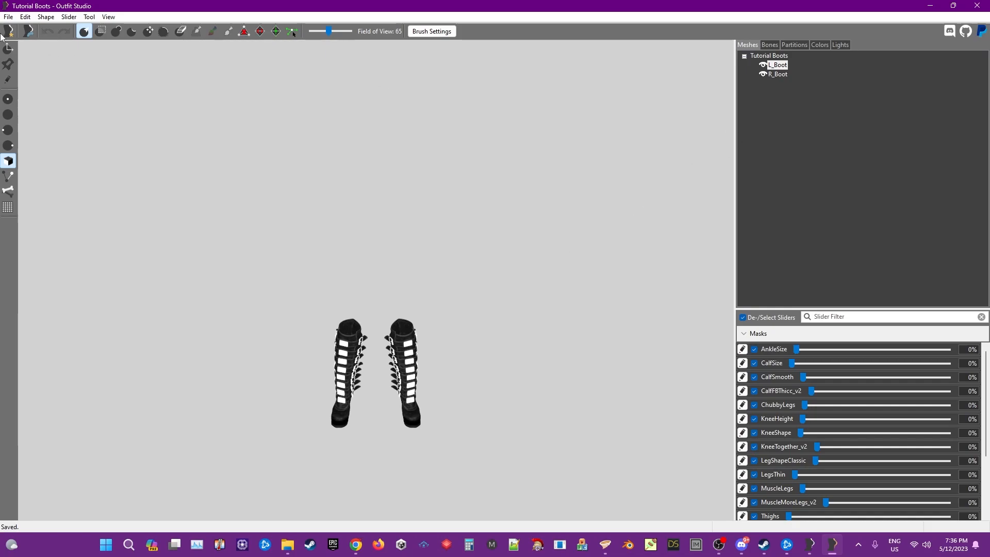
- Remove the skinning from the boots and reset their transforms
click(8, 17)
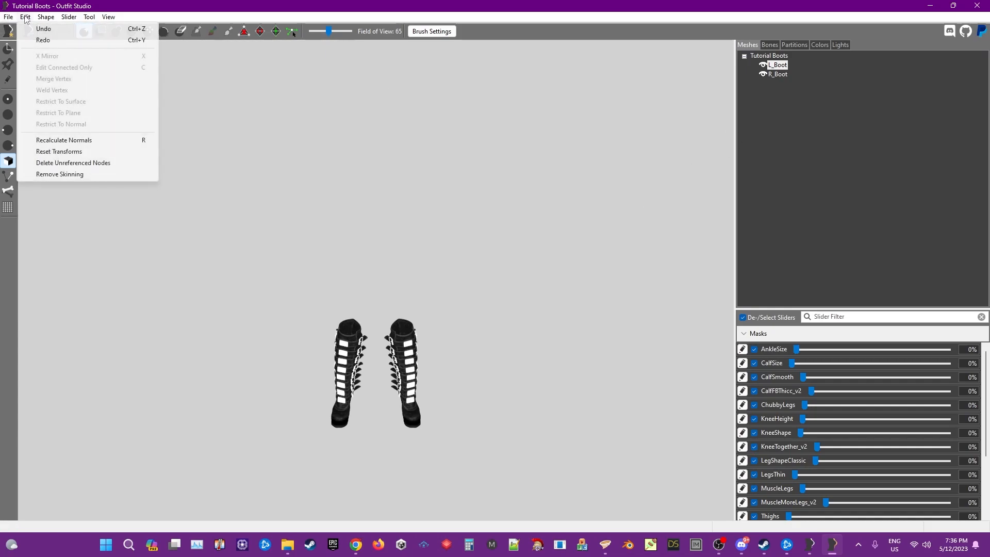
click(67, 174)
click(25, 18)
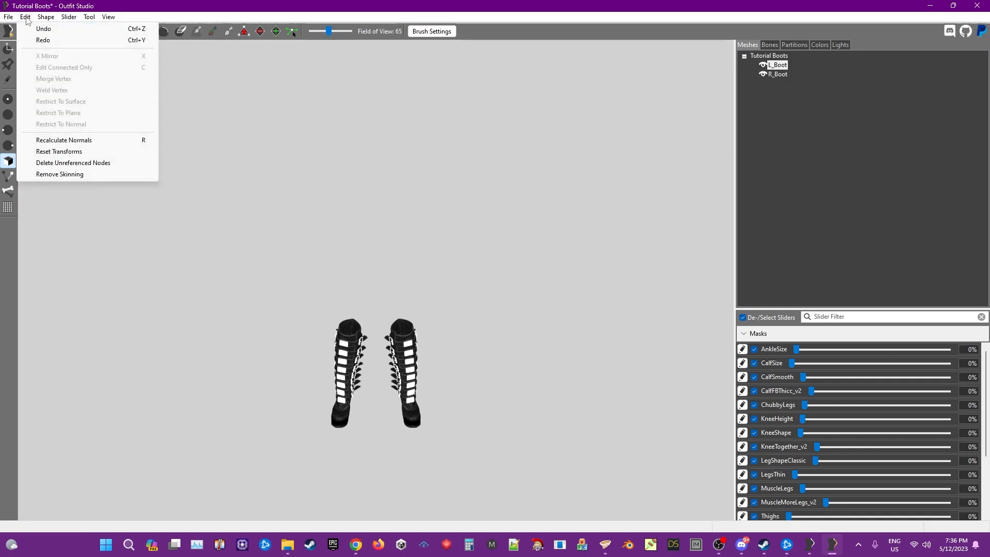
click(55, 153)
mouse_move(412, 304)
right_down()
mouse_move(390, 311)
mouse_move(405, 298)
right_up()
right_drag(383, 344, 402, 268)
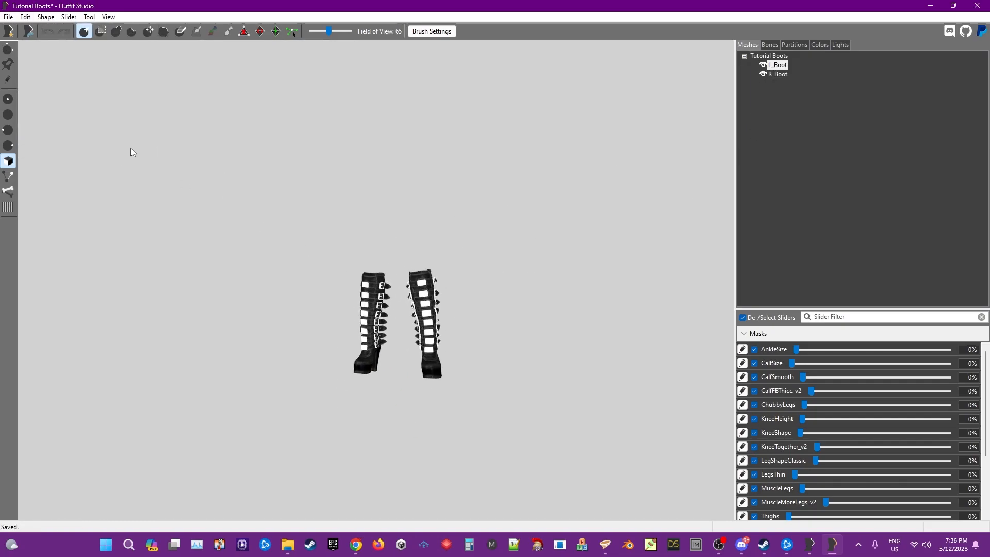
- Start a NIF export of the boots without reference and browse to Data\meshes\Tutorial\armor\Tutorial Armor
click(9, 17)
mouse_move(39, 173)
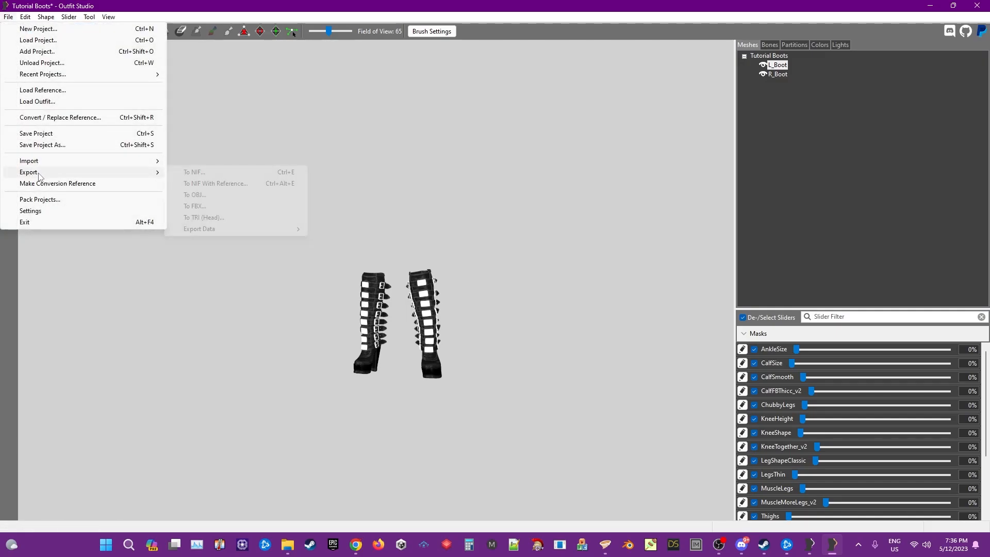
click(193, 174)
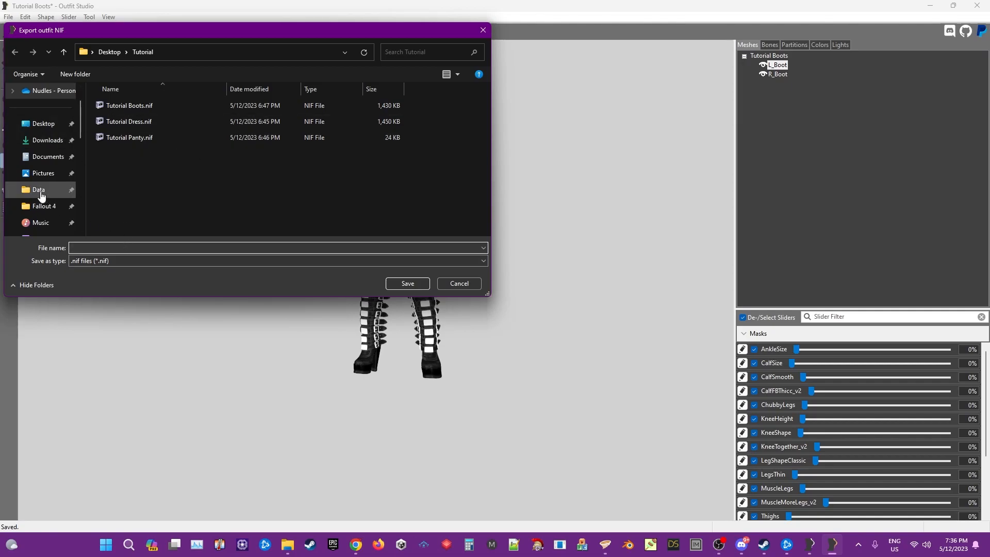
click(41, 194)
scroll(155, 186, down, 10)
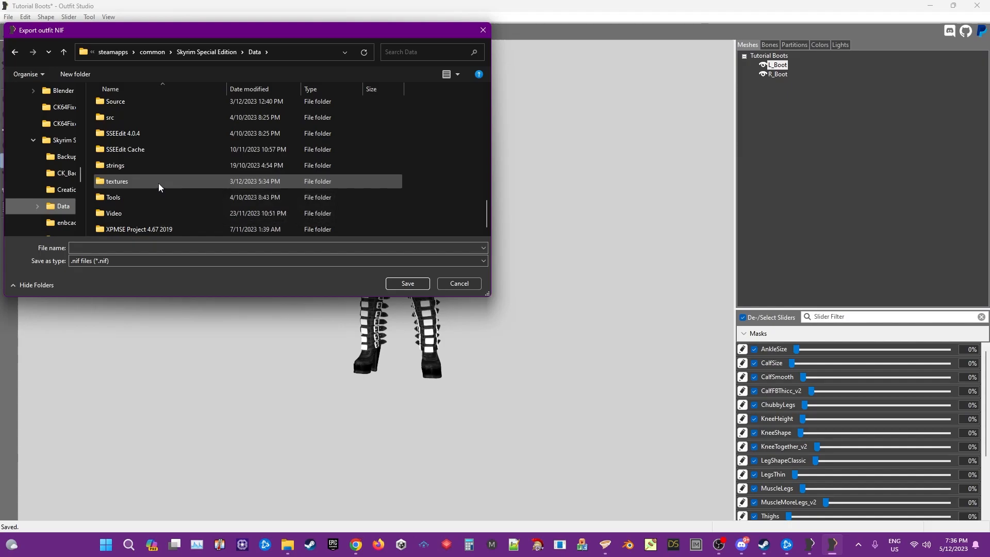
scroll(151, 184, up, 5)
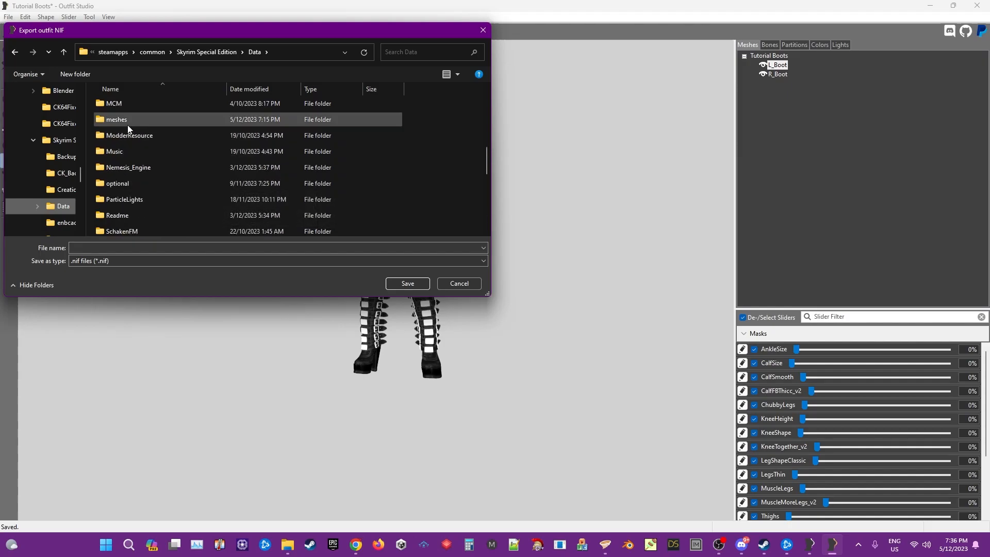
double_click(128, 126)
scroll(147, 154, down, 10)
scroll(145, 166, down, 15)
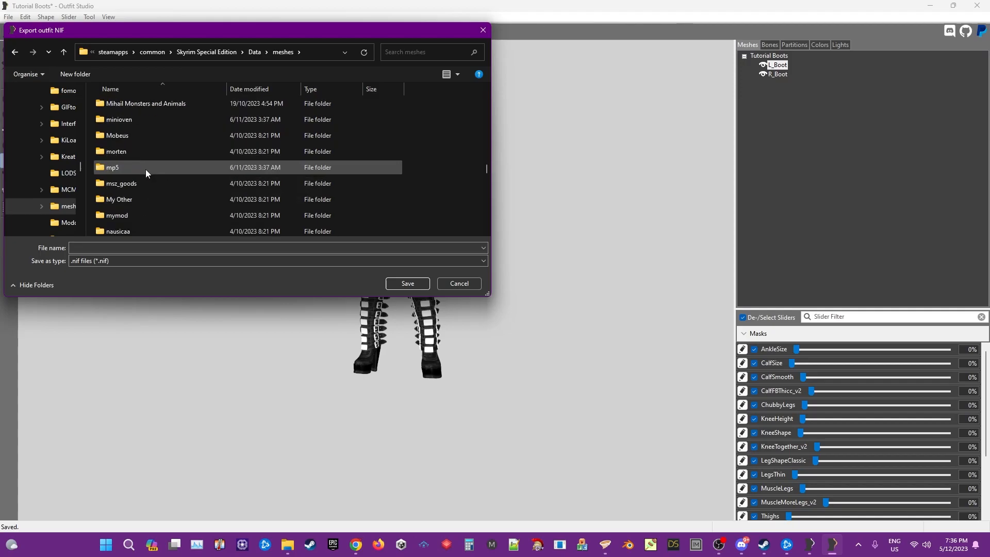
scroll(145, 169, down, 15)
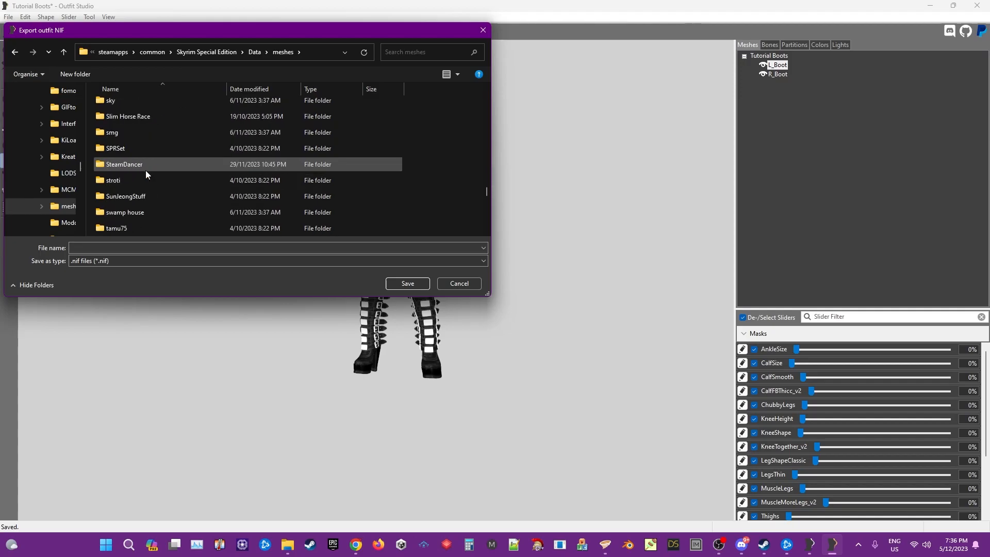
scroll(146, 171, down, 6)
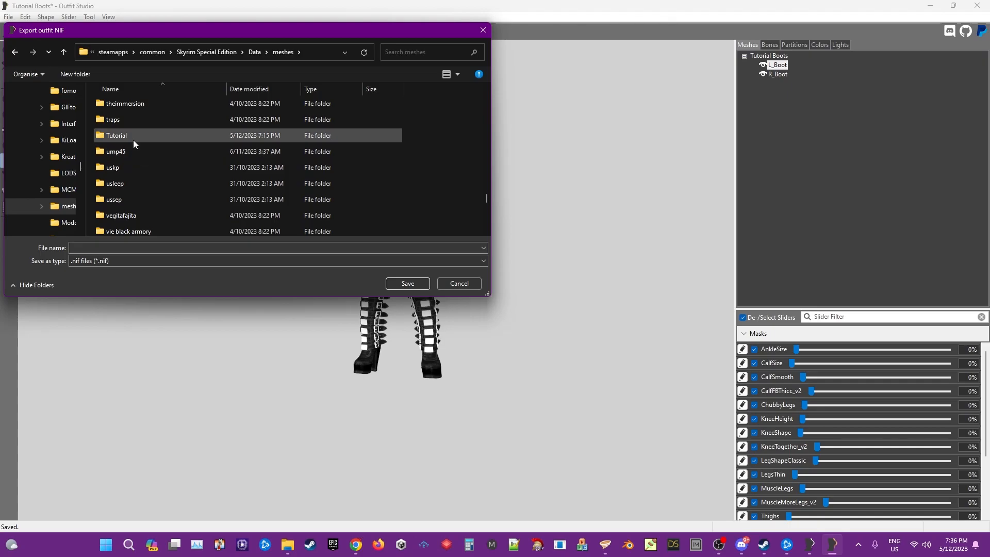
double_click(133, 141)
double_click(126, 105)
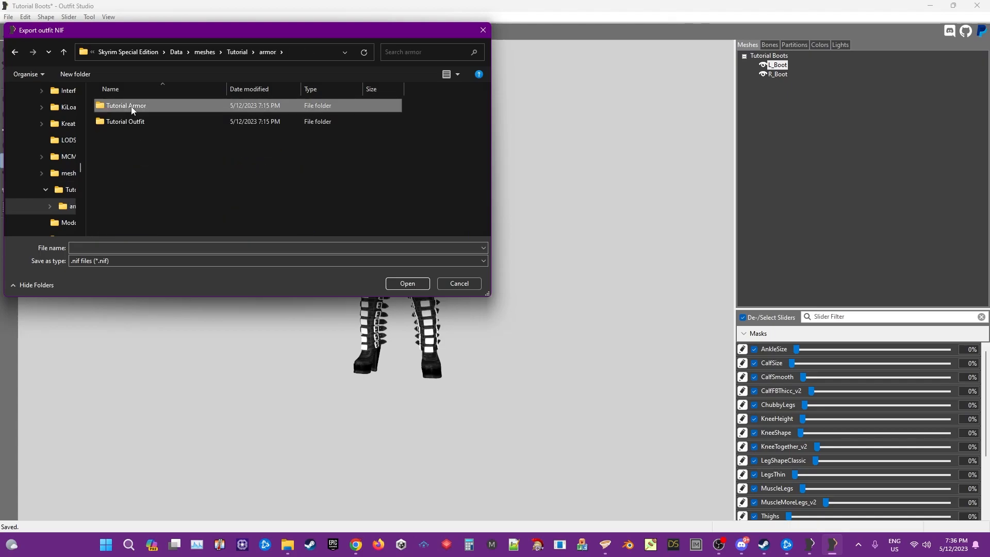
double_click(131, 107)
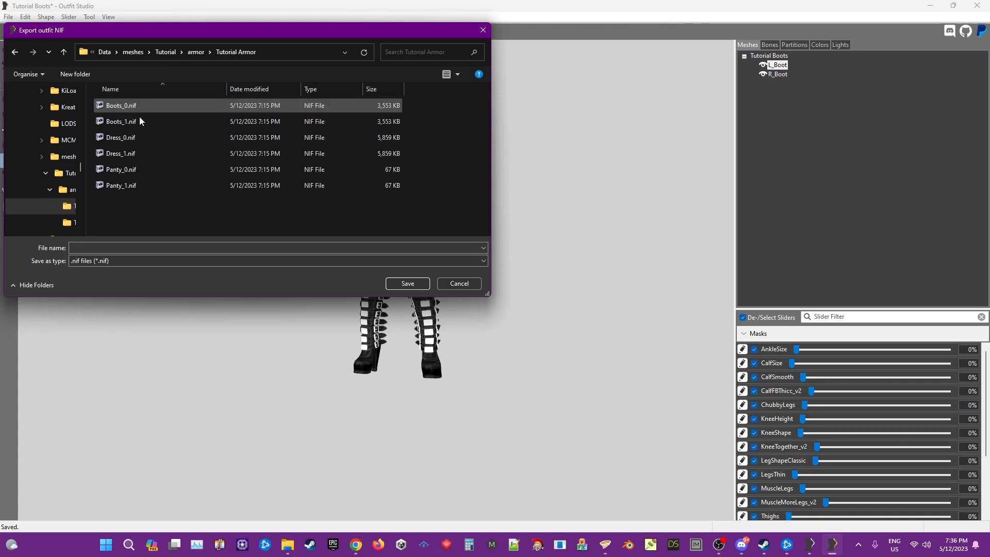
- Create a GND folder inside Tutorial Armor and export the boots into it as BootsGND in NIF format
right_click(184, 199)
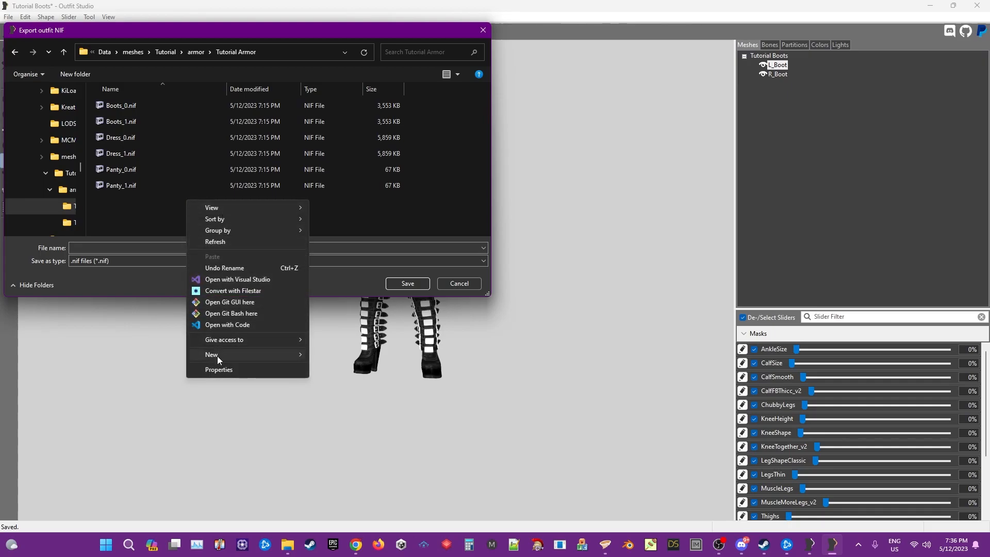
mouse_move(256, 356)
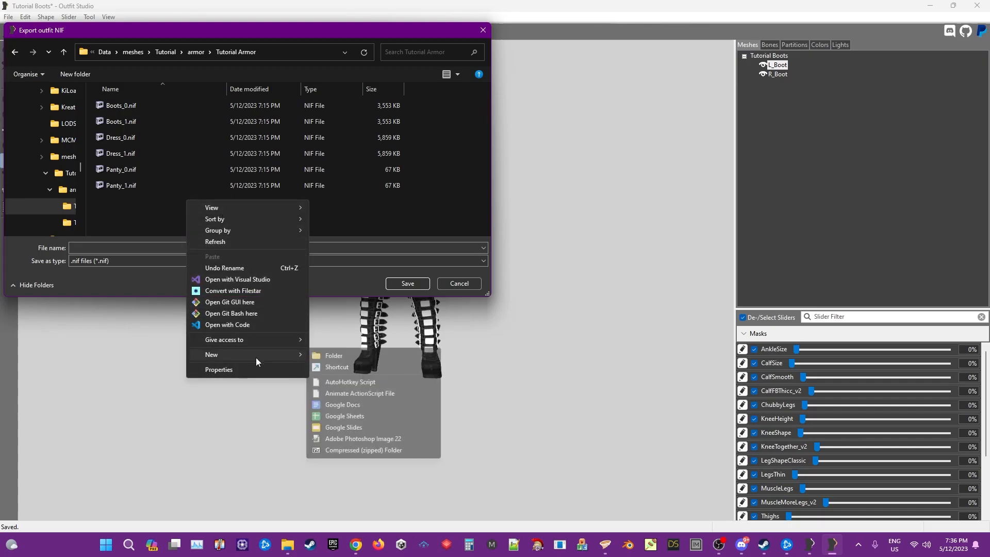
click(335, 356)
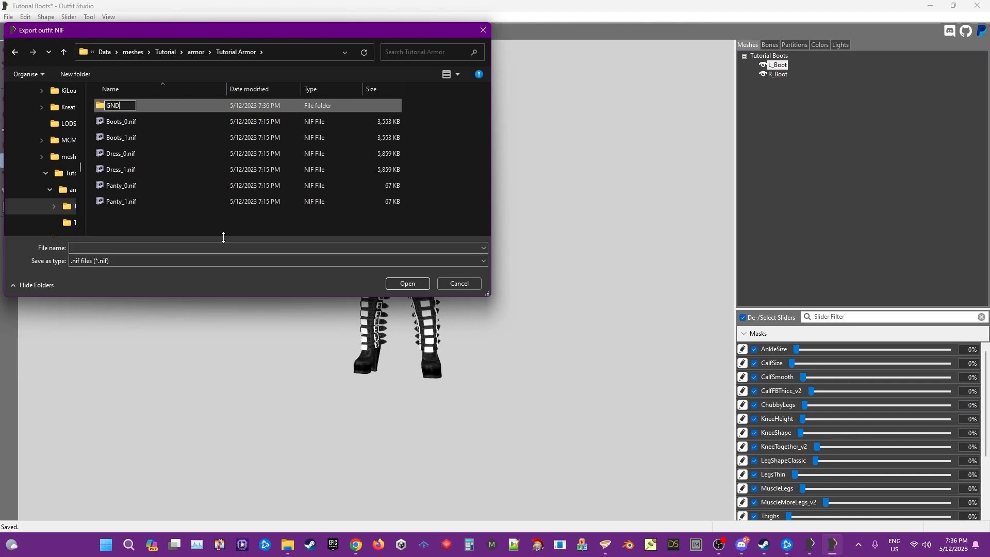
key(Return)
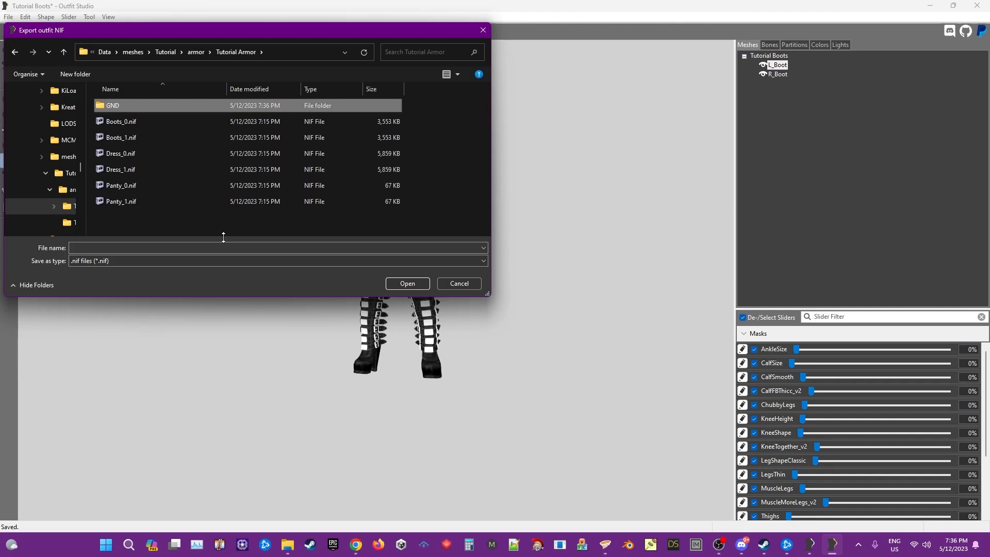
double_click(112, 106)
click(149, 247)
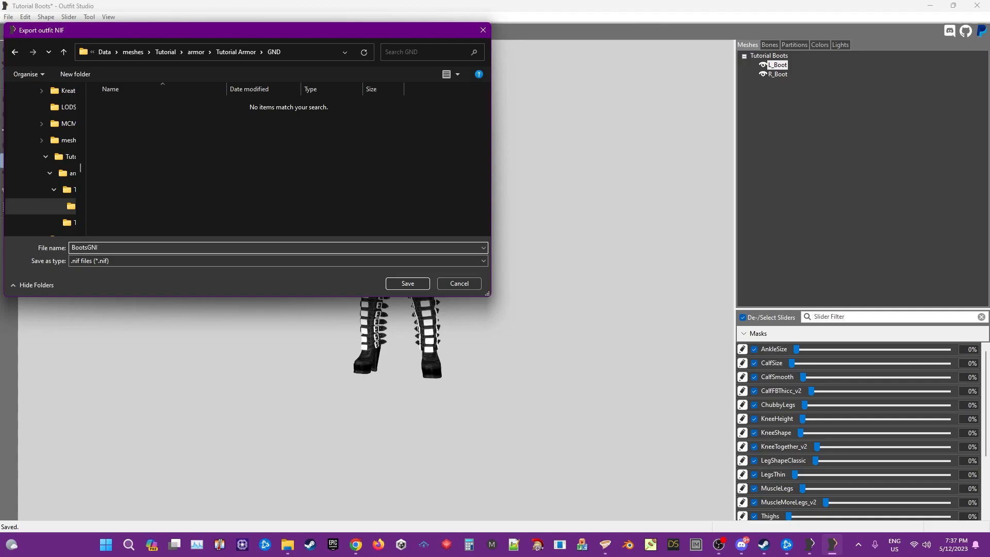
click(405, 285)
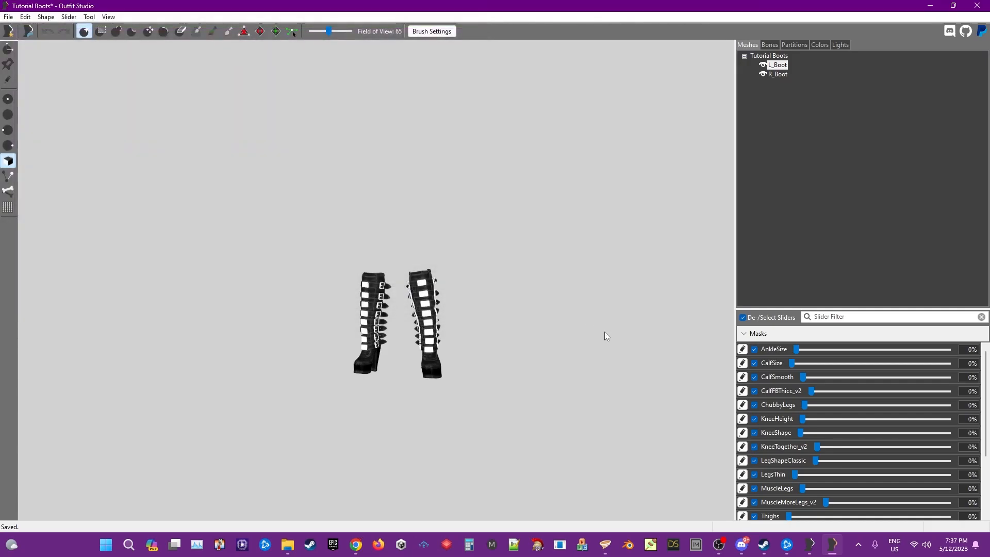
- Show the floor grid, select both L_Boot and R_Boot, and rotate them together so they lie flat
click(6, 208)
right_drag(547, 361, 792, 175)
key(t)
ctrl+click(778, 74)
right_drag(614, 228, 451, 284)
drag(430, 300, 438, 367)
right_drag(438, 367, 413, 268)
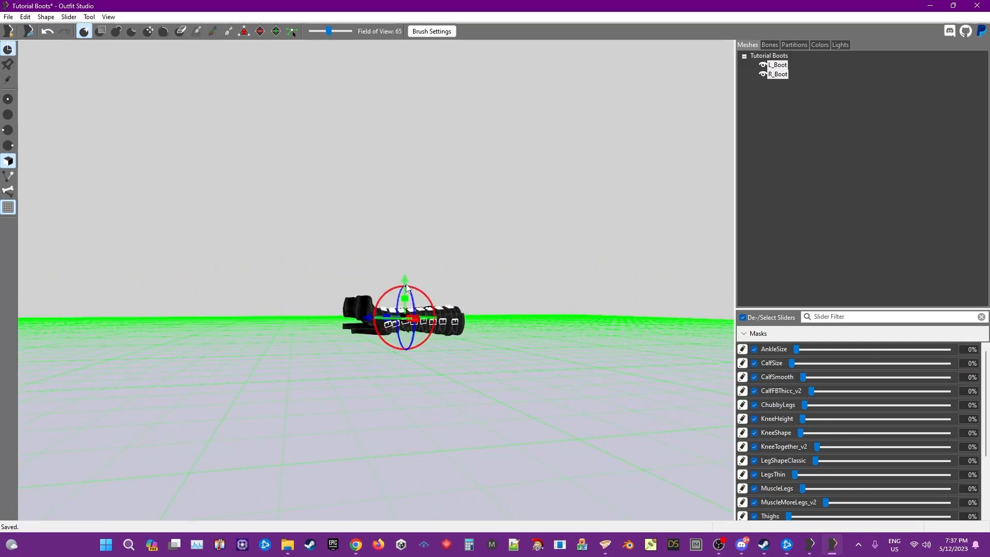
- Lower both boots onto the floor grid, and rotate R_Boot and shift it closer to L_Boot
mouse_move(405, 285)
mouse_down()
mouse_move(403, 315)
mouse_move(402, 303)
mouse_up()
right_drag(398, 299, 408, 312)
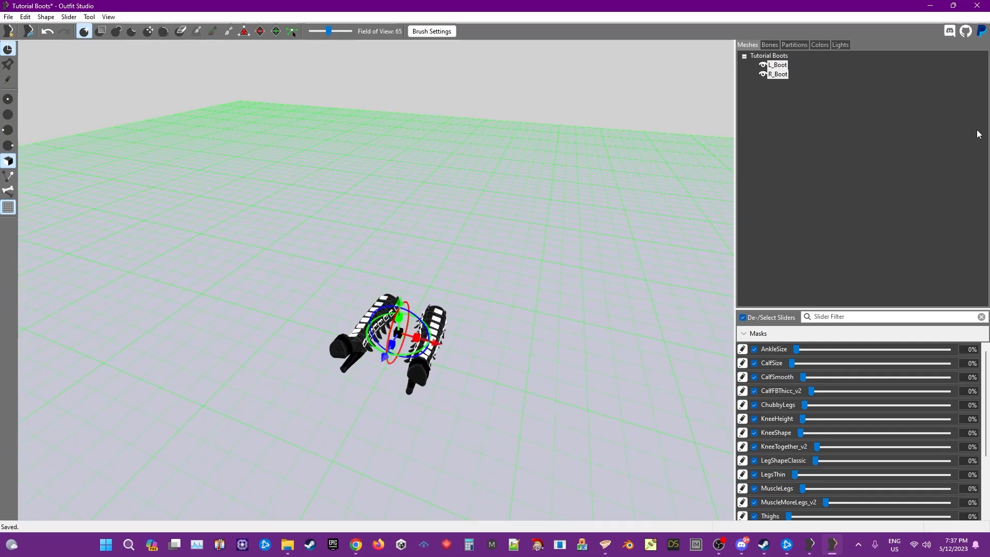
click(784, 76)
right_drag(585, 209, 536, 238)
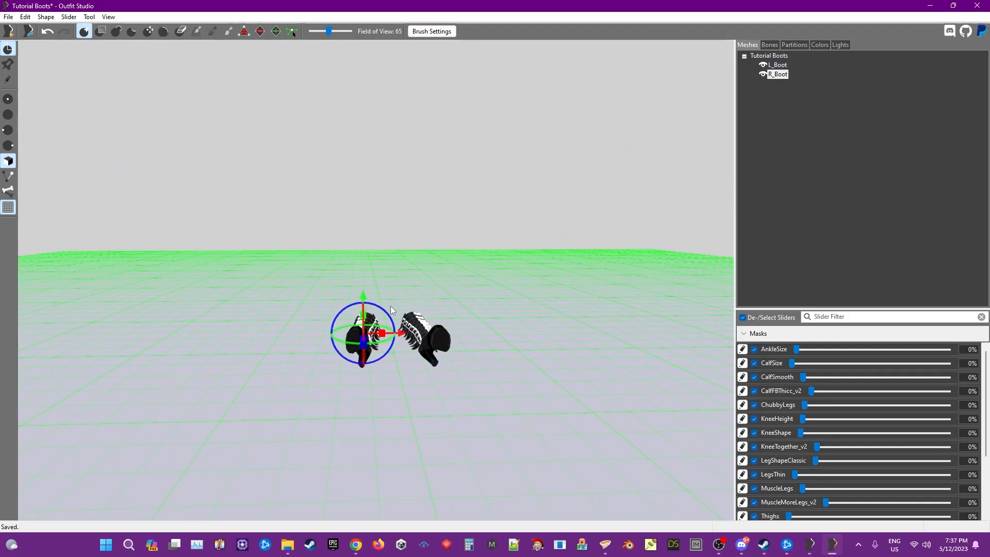
drag(382, 313, 385, 334)
right_drag(366, 300, 402, 338)
drag(400, 341, 432, 341)
right_drag(432, 338, 516, 302)
- Adjust L_Boot so it lies parallel beside R_Boot on the grid
click(778, 65)
right_drag(547, 253, 475, 280)
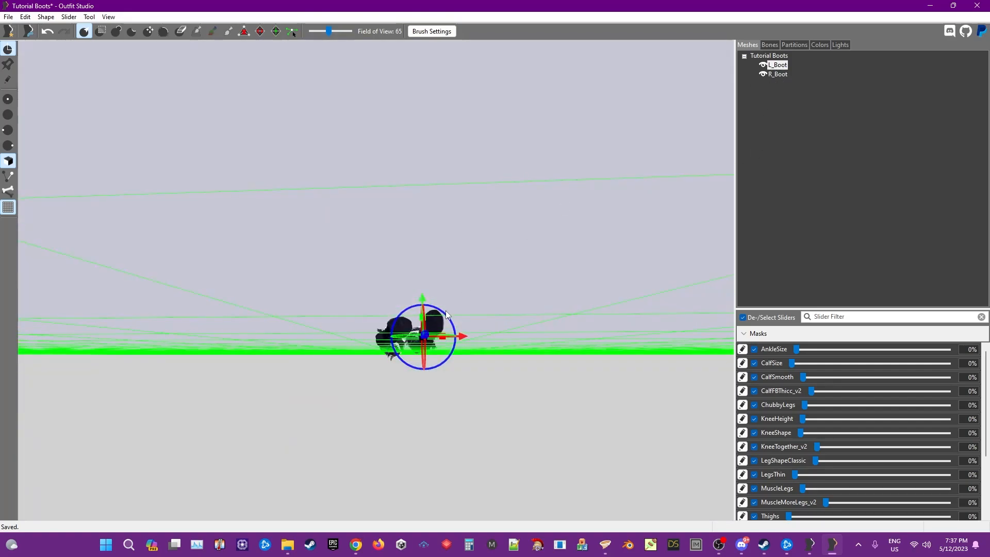
mouse_move(438, 299)
right_down()
mouse_move(495, 296)
mouse_move(433, 314)
right_up()
key(f)
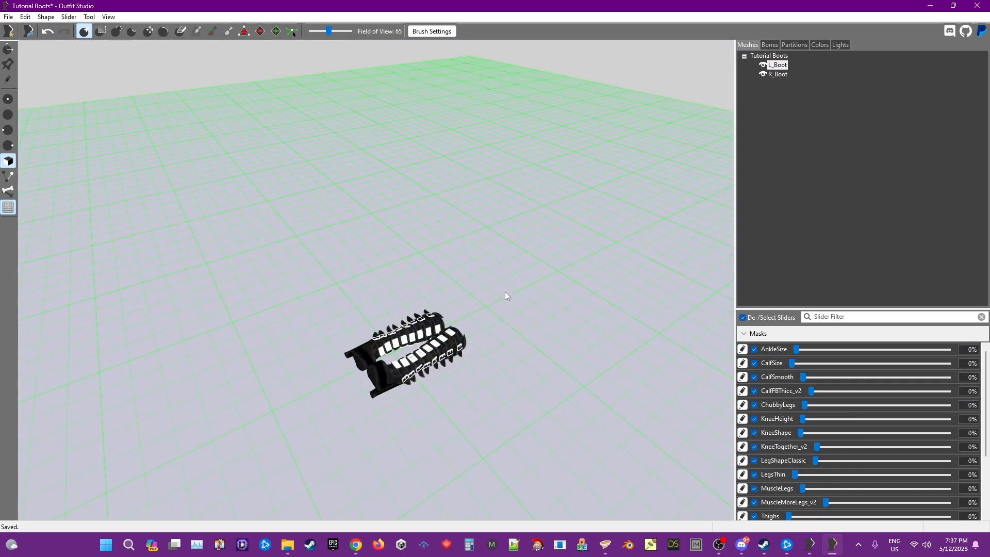
right_drag(505, 290, 518, 296)
- Export the repositioned boots as NIF, overwriting BootsGND.nif in the GND folder
click(8, 17)
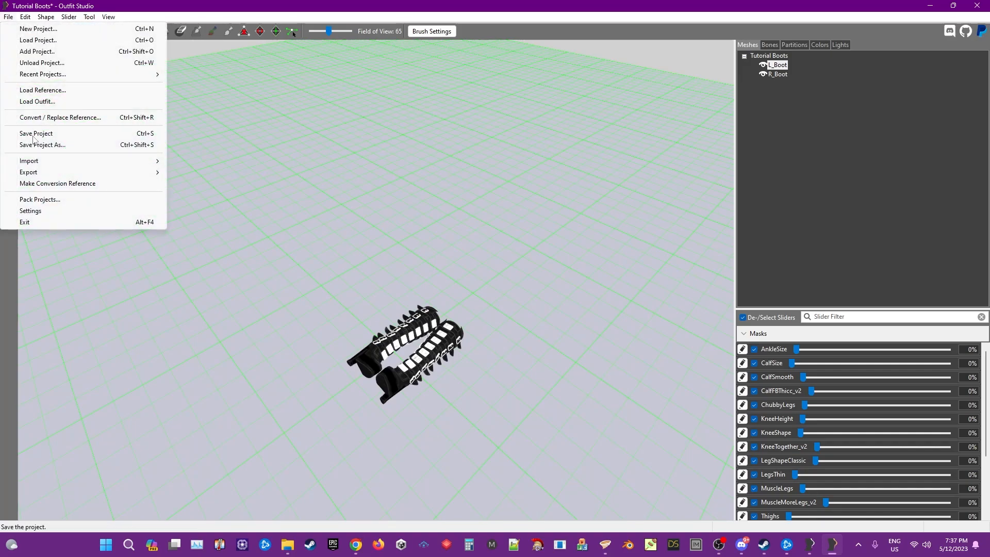
mouse_move(32, 174)
click(193, 172)
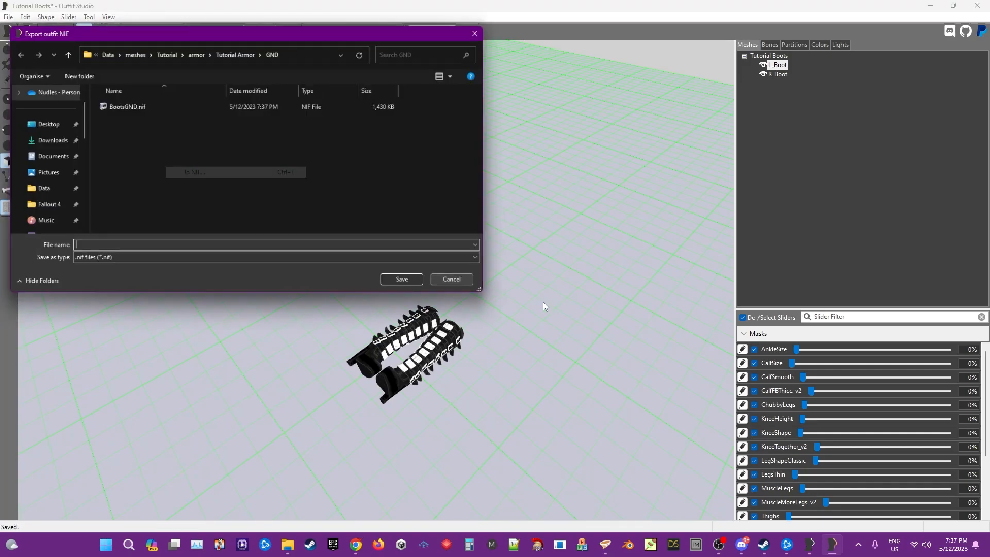
click(138, 106)
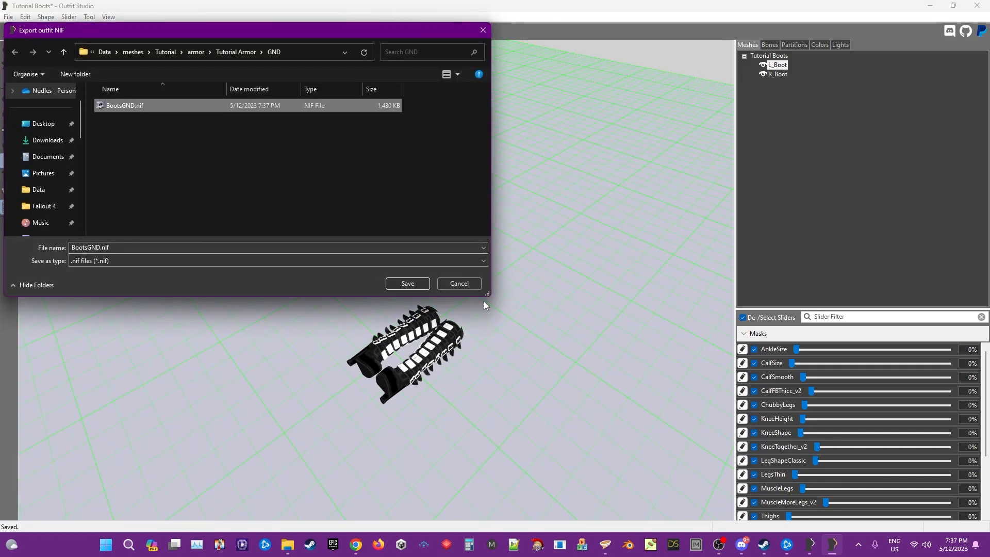
click(408, 283)
click(518, 273)
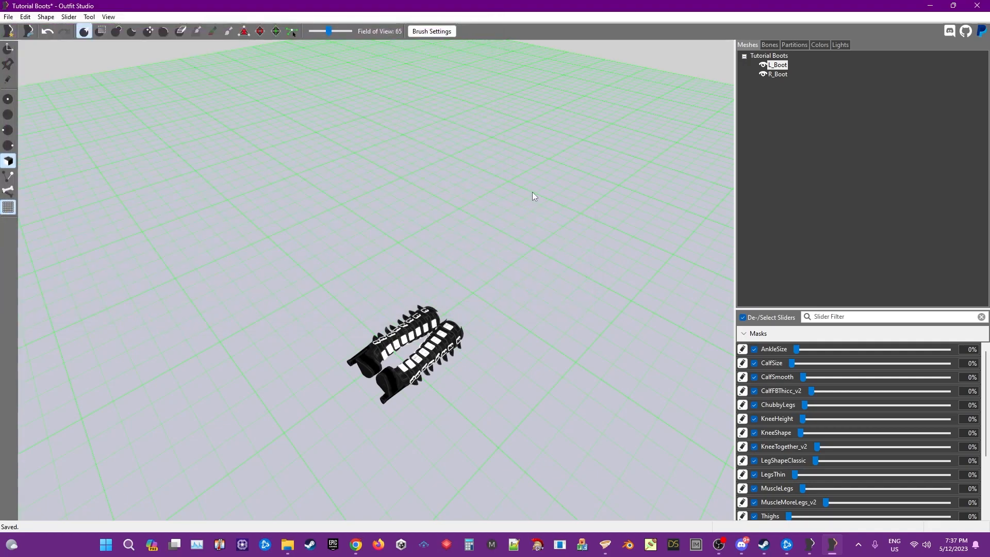
- Close the boots project without saving and open Tutorial Dress from BodySlide in Outfit Studio
click(976, 6)
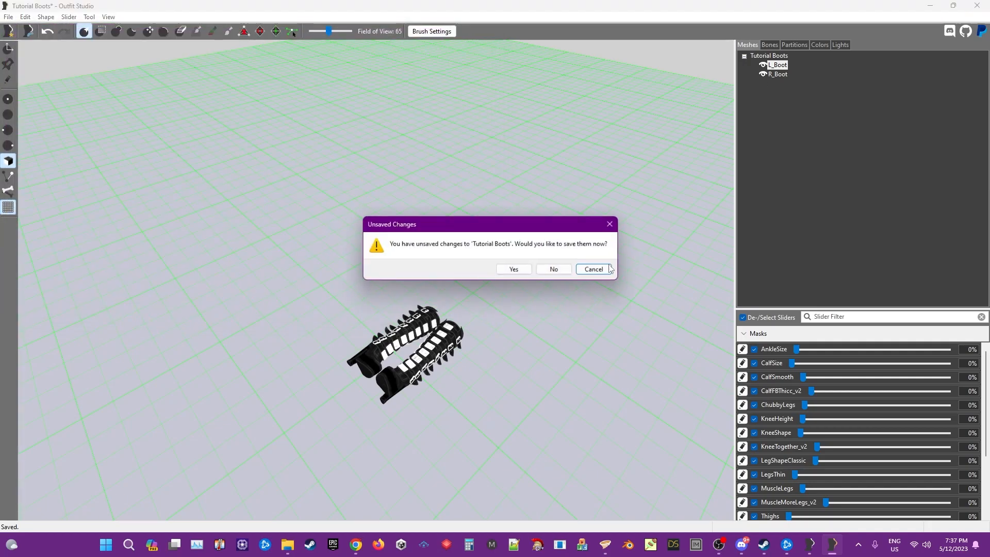
click(553, 268)
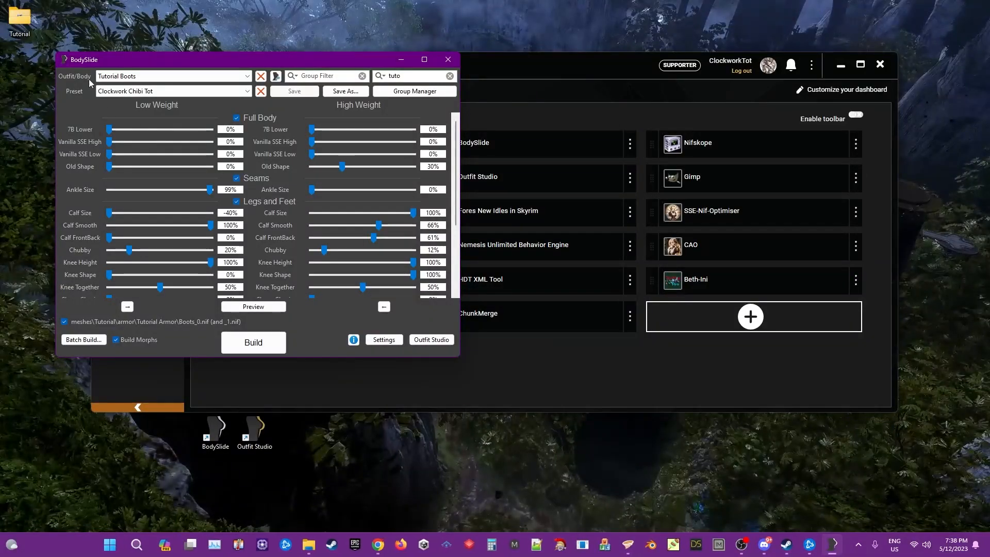
click(129, 77)
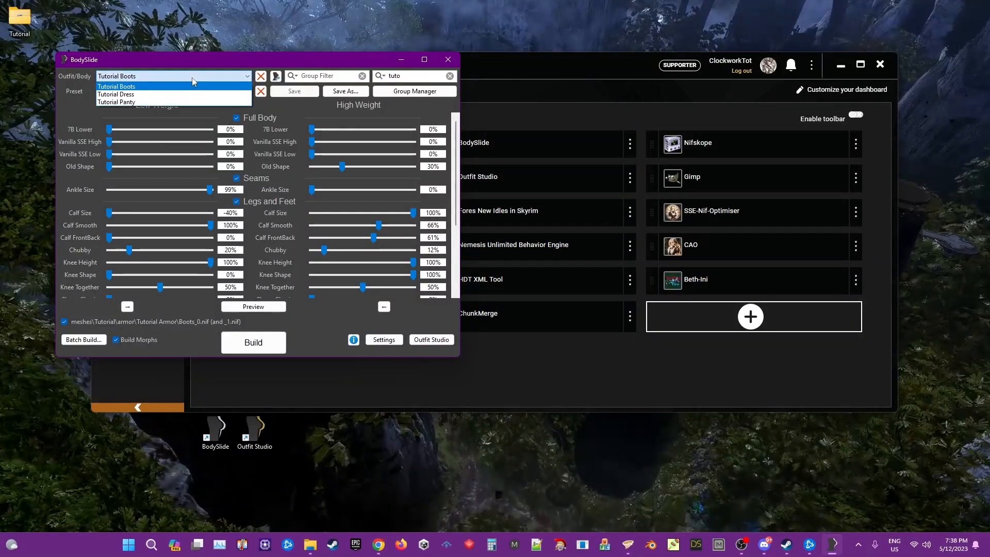
click(131, 95)
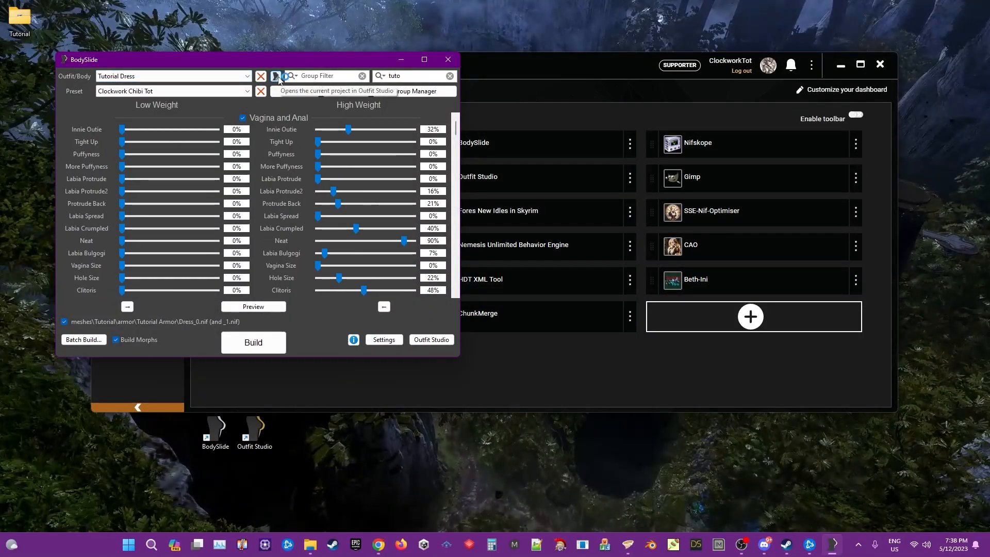
click(431, 339)
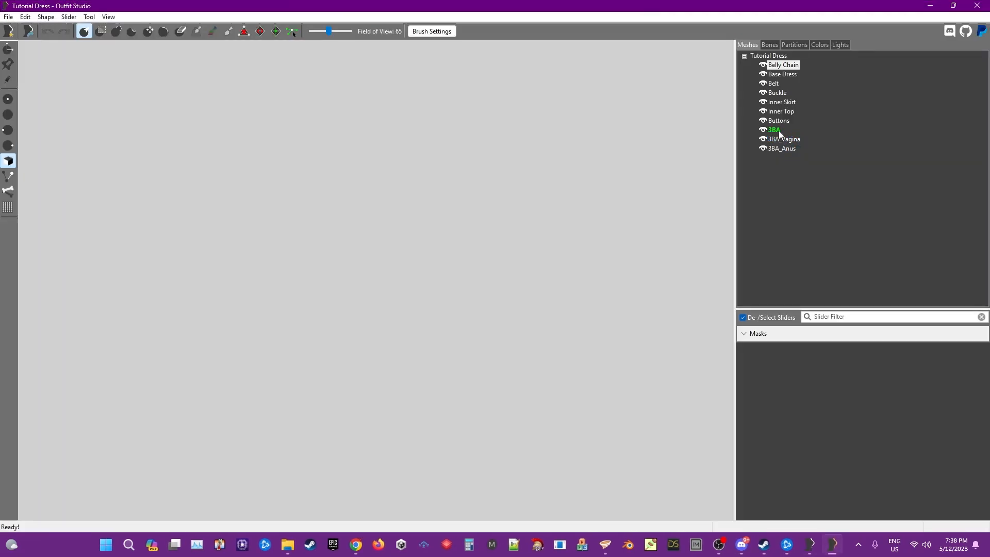
- Delete the body shapes 3BA, 3BA_Vagina and 3BA_Anus from the dress project
click(774, 131)
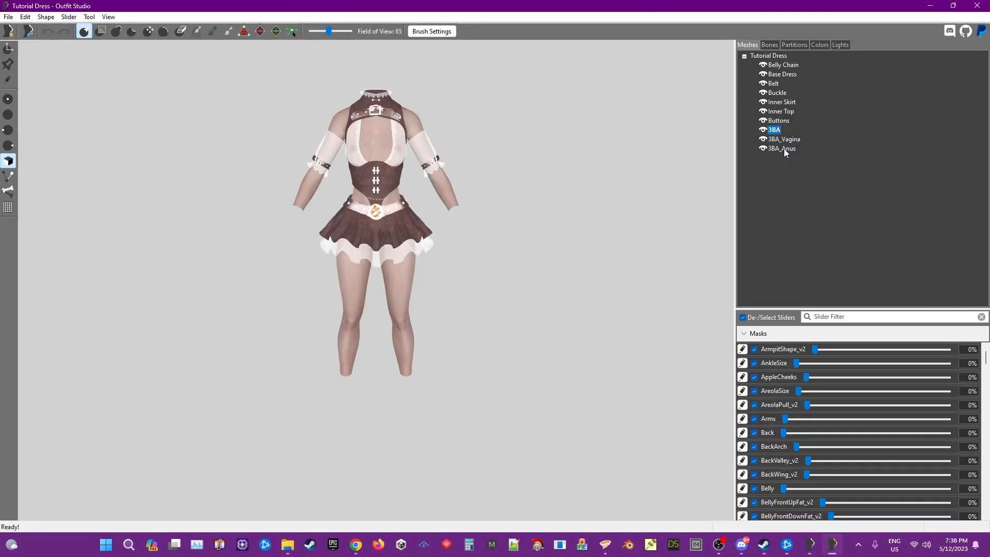
shift+click(782, 148)
right_click(781, 147)
click(825, 187)
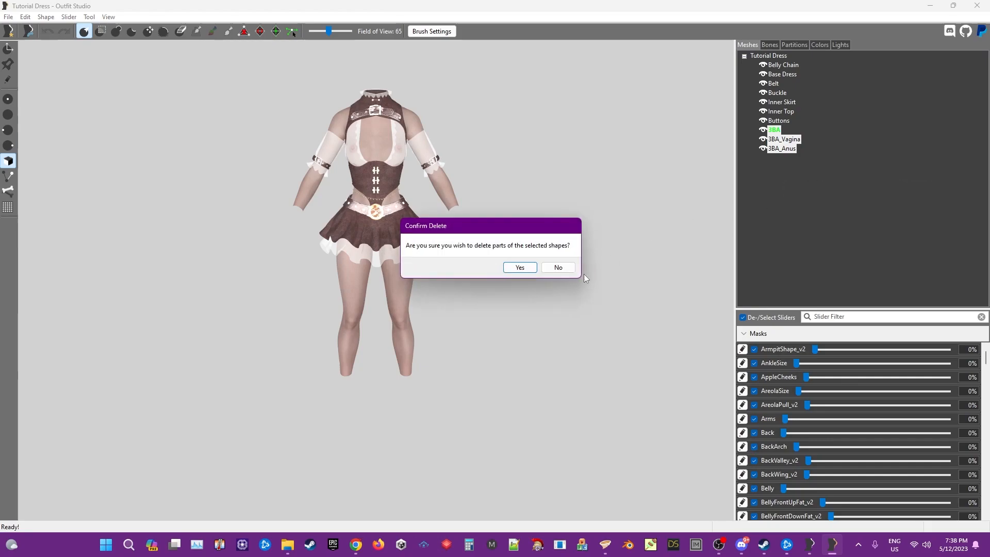
click(519, 268)
- Select all remaining dress shapes from Belly Chain to Buttons and remove their skinning
shift+click(781, 121)
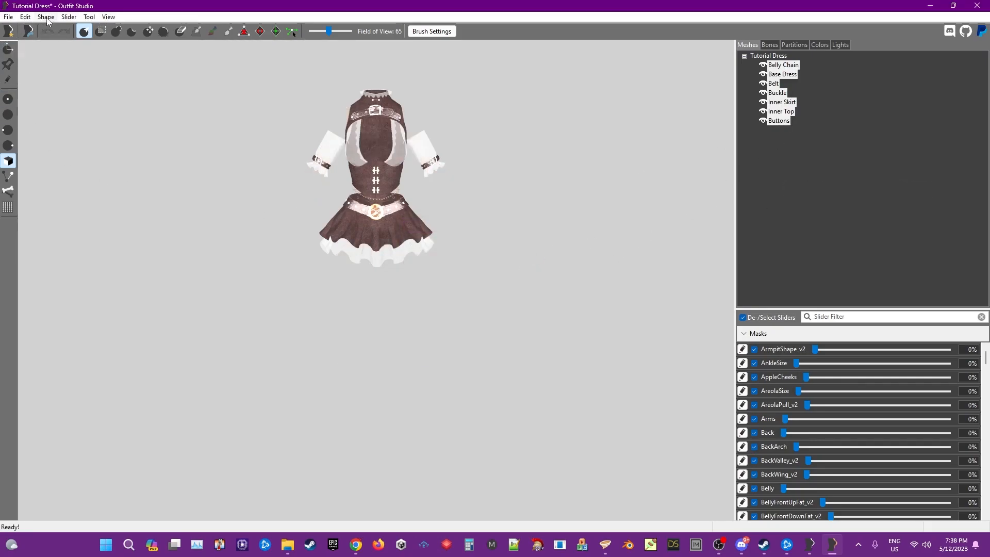
click(24, 18)
click(54, 173)
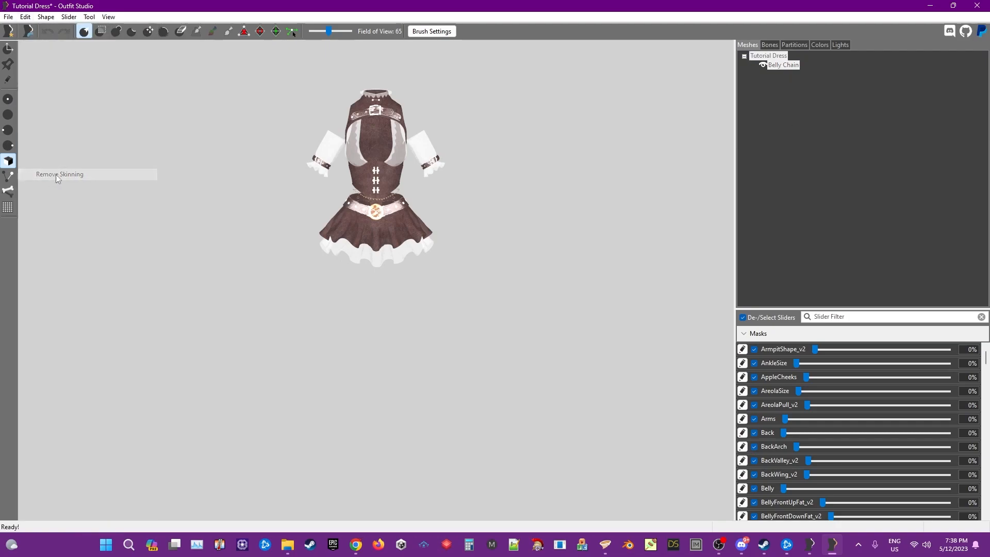
- Reset the transforms of the dress shapes and show the floor grid
click(25, 16)
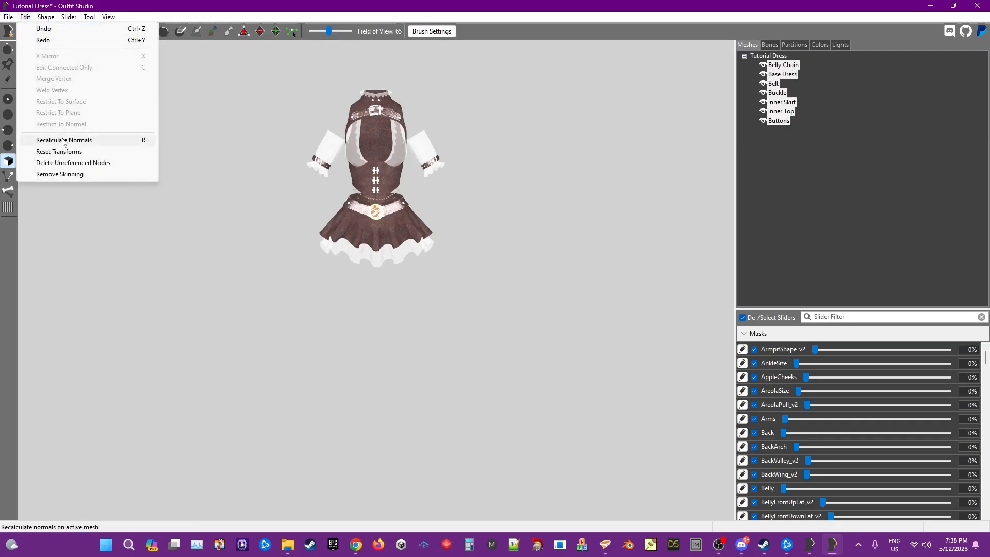
click(58, 152)
right_drag(223, 132, 13, 220)
click(8, 207)
- Try laying the dress on the grid by rotating and lowering it, and undo the changes
right_drag(397, 336, 440, 306)
key(t)
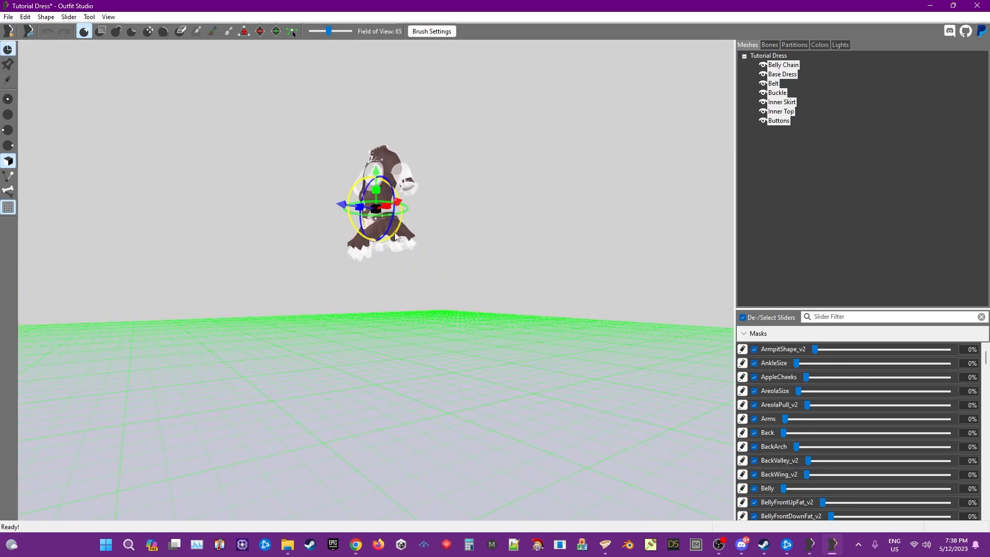
drag(407, 227, 345, 250)
drag(379, 175, 376, 315)
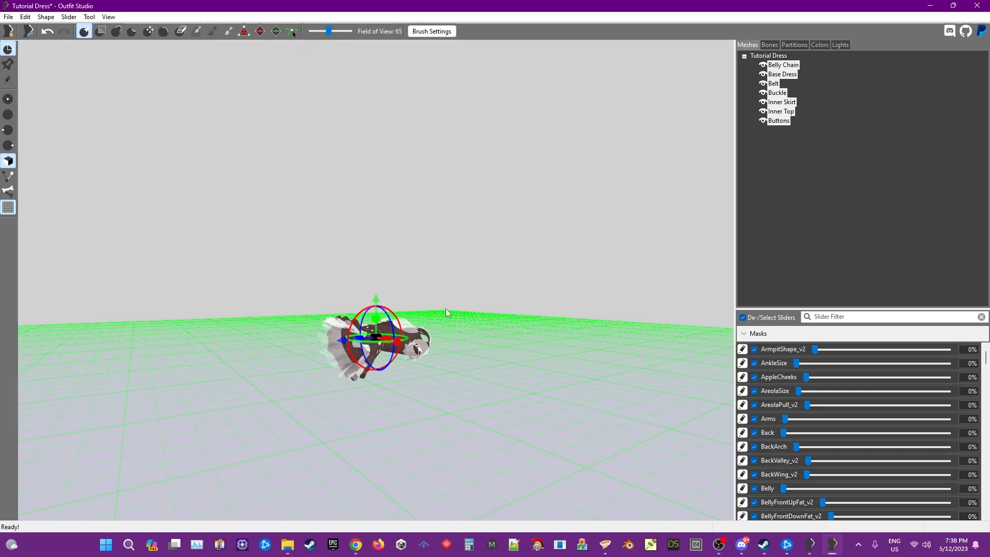
key(ctrl+z)
key(ctrl+z)
key(ctrl+z)
right_drag(447, 308, 515, 288)
key(t)
- Flatten the dress shapes by scaling Y to 0.267 non-uniformly, with the center of the selected shapes as origin
right_click(779, 112)
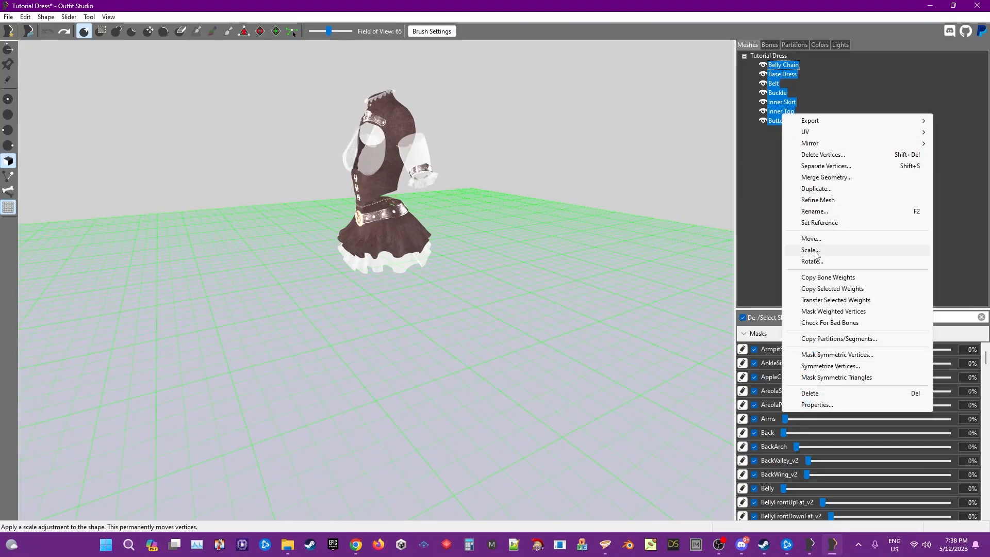
click(814, 250)
drag(502, 218, 536, 260)
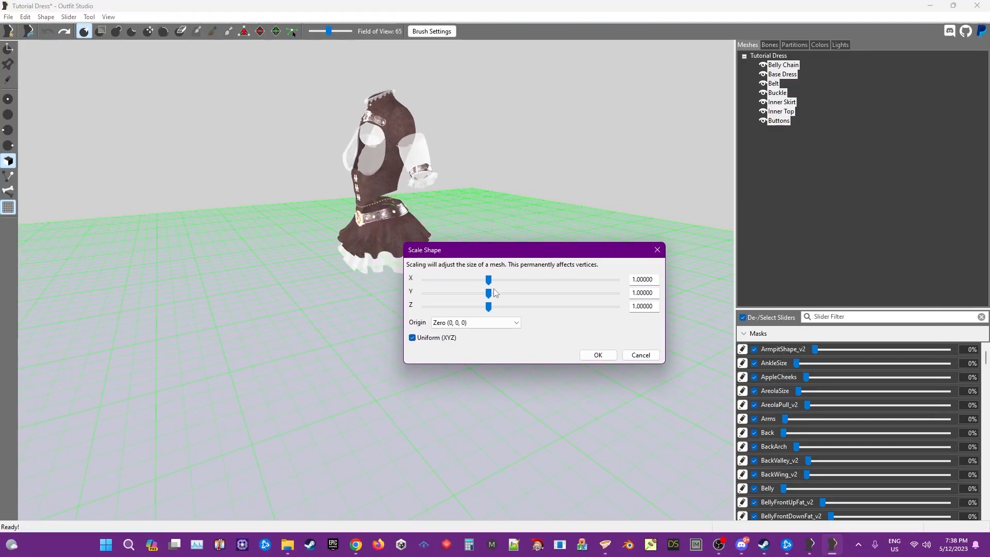
click(412, 338)
click(474, 322)
click(461, 341)
drag(489, 293, 445, 308)
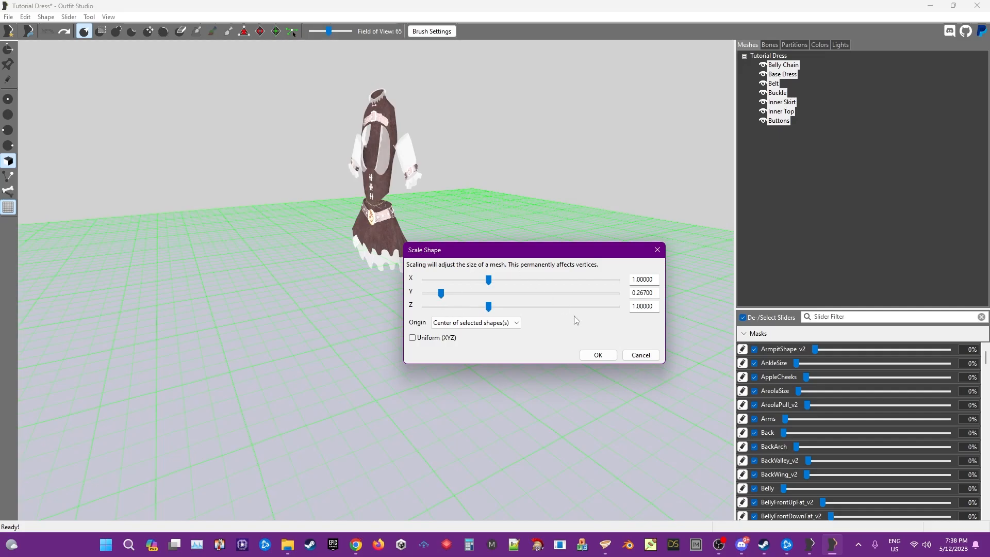
click(596, 354)
- Rotate the flattened dress so it lies horizontally and lower it onto the floor grid
right_drag(508, 302, 369, 243)
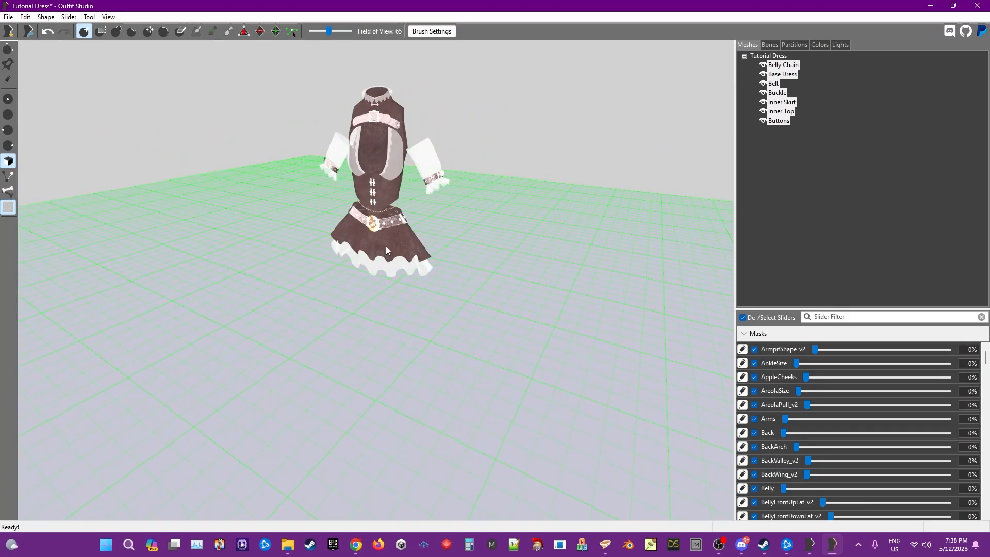
right_drag(540, 238, 465, 234)
key(t)
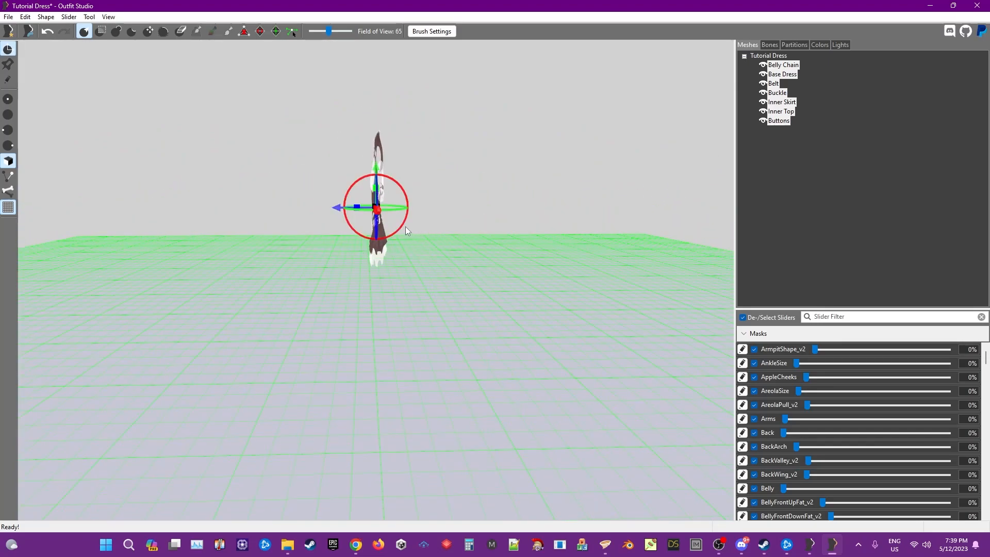
mouse_move(402, 226)
mouse_down()
mouse_move(357, 248)
mouse_move(396, 206)
mouse_move(399, 230)
mouse_up()
drag(377, 174, 374, 279)
right_drag(374, 283, 398, 288)
drag(377, 299, 372, 337)
mouse_move(386, 306)
right_down()
mouse_move(363, 335)
mouse_move(337, 320)
right_up()
click(8, 49)
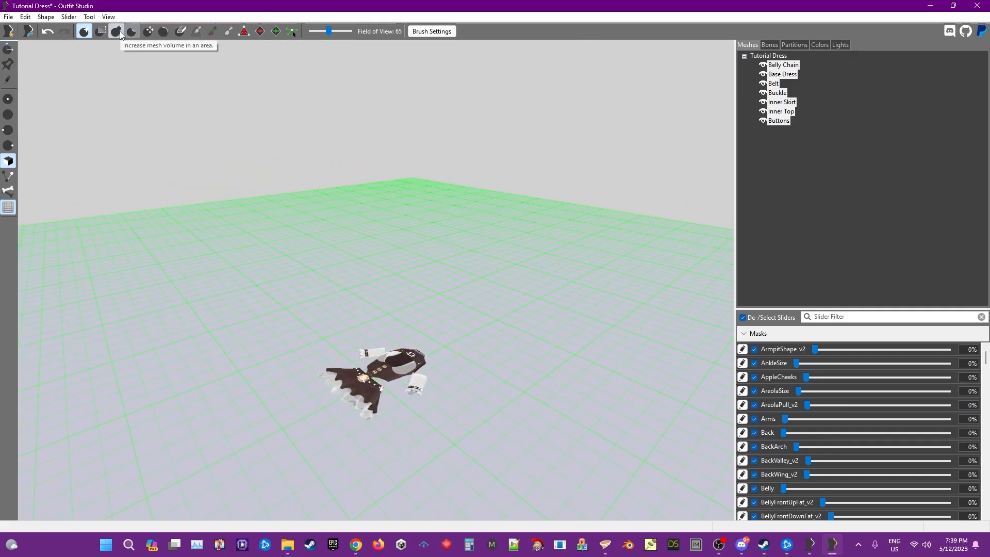
- Export the dress as DressGND.nif into the GND folder
mouse_move(429, 370)
middle_down()
mouse_move(452, 268)
mouse_move(454, 296)
middle_up()
right_drag(454, 296, 480, 329)
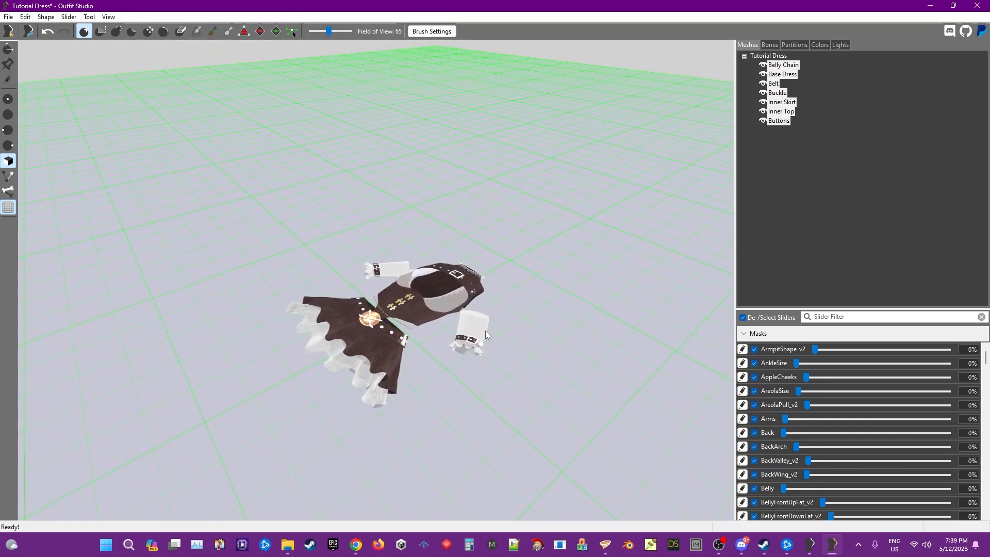
click(9, 17)
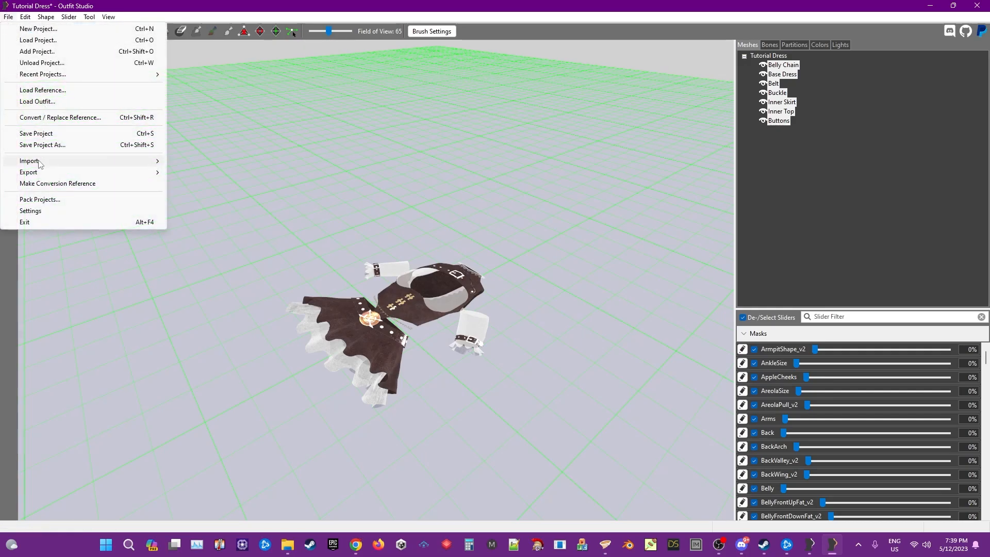
mouse_move(38, 172)
click(195, 173)
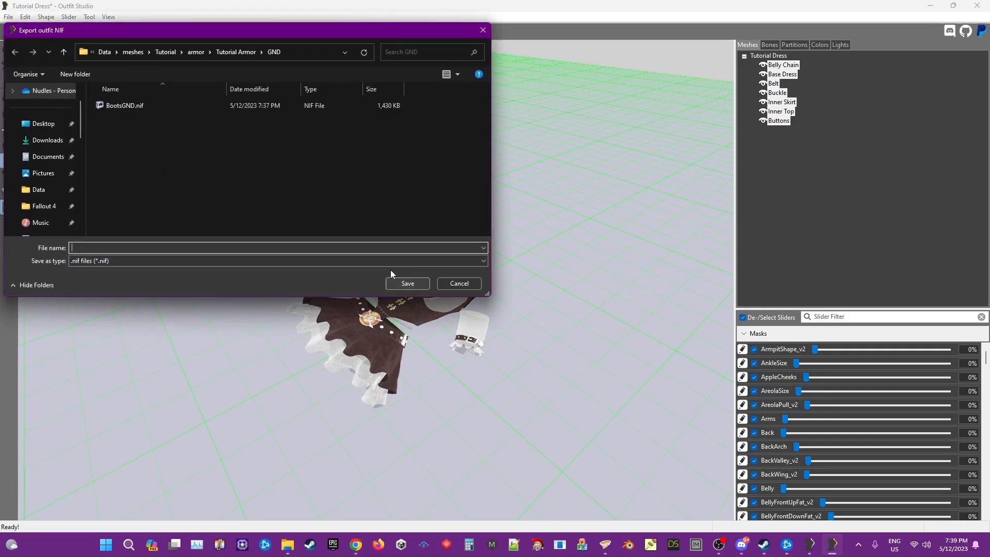
click(119, 106)
click(174, 248)
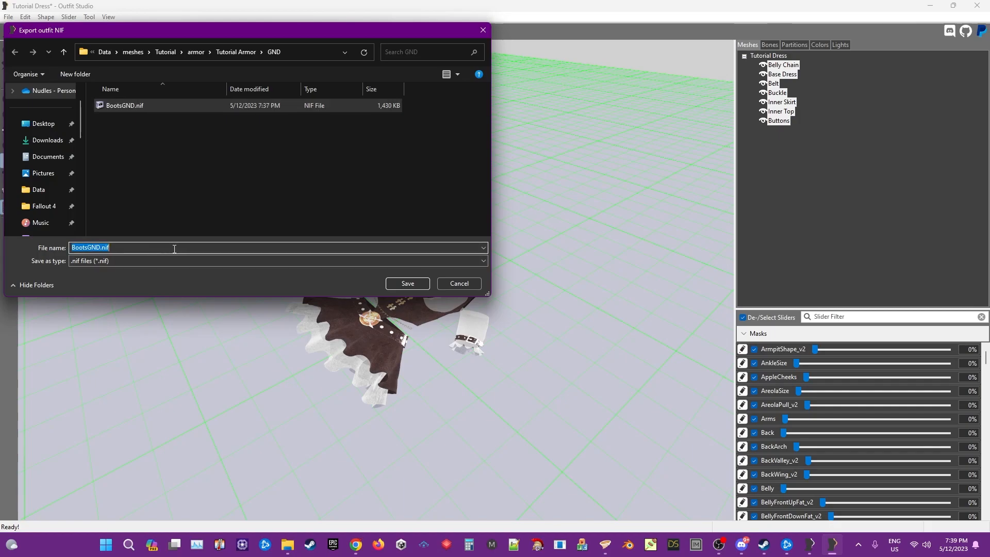
key(Home)
text(D)
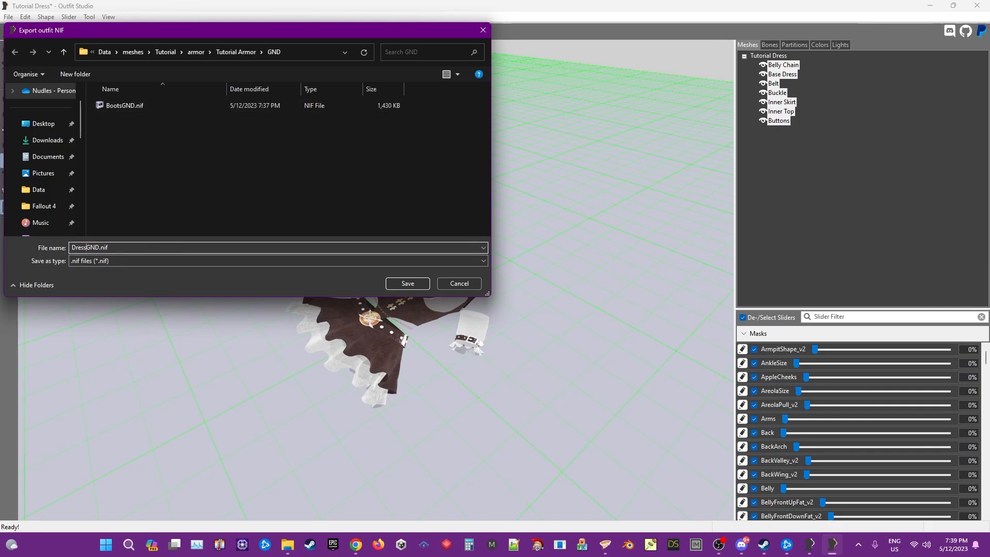
click(407, 283)
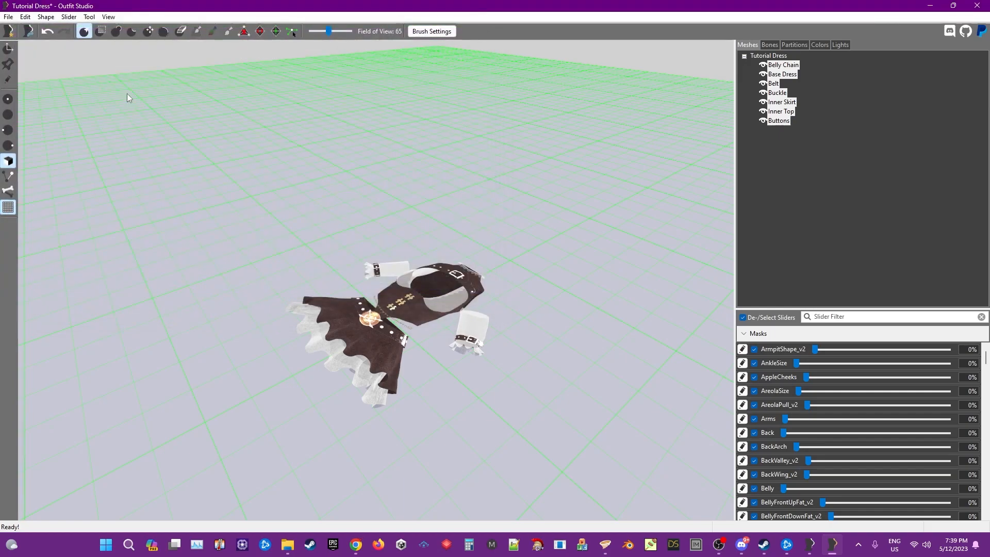
- Close the dress project without saving and open Tutorial Panty from BodySlide in Outfit Studio
click(976, 5)
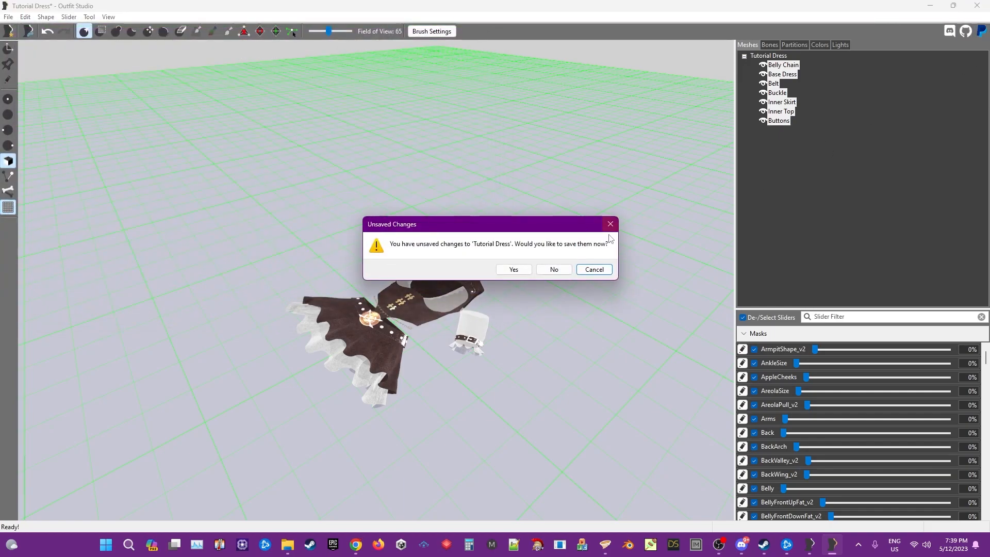
click(554, 269)
click(155, 76)
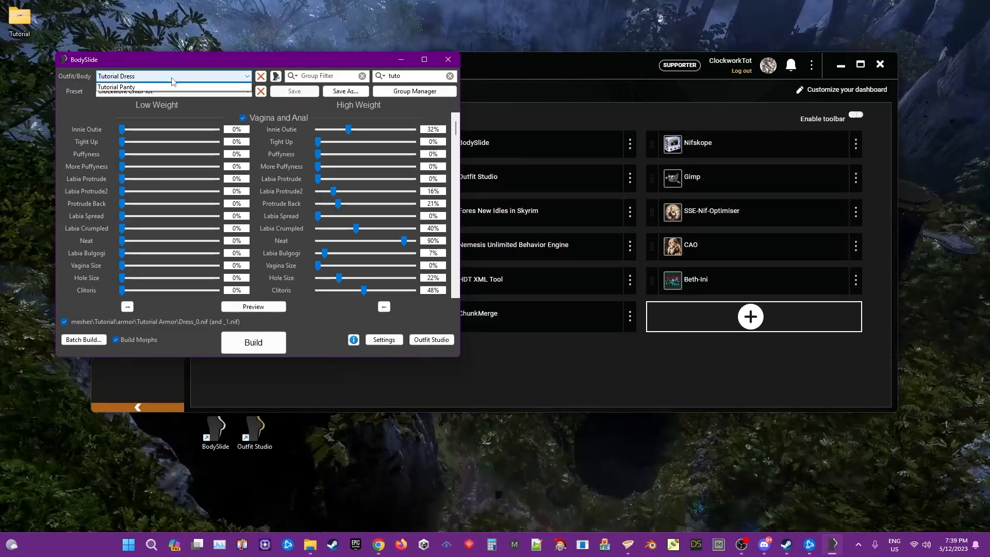
click(133, 102)
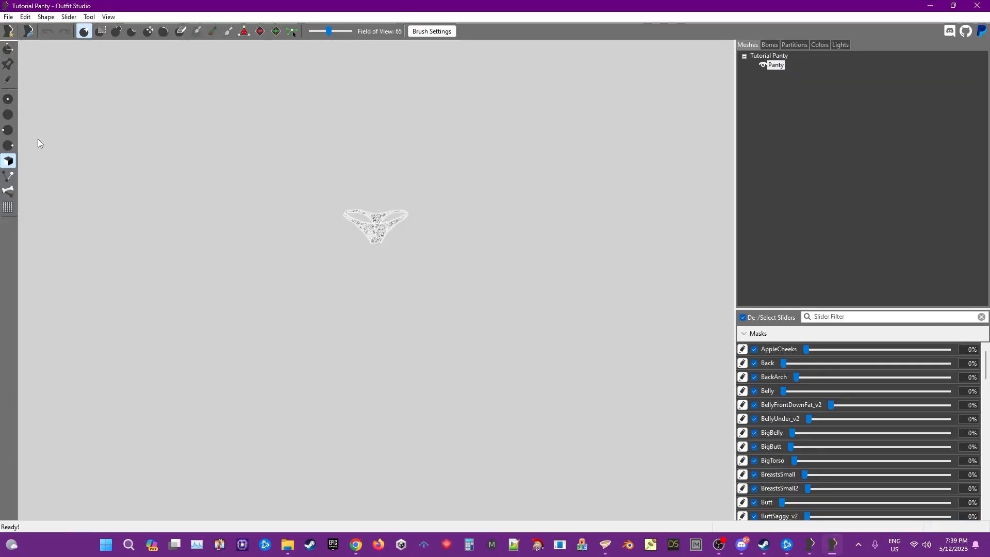
- Display the floor grid and flatten the Panty by scaling Y to 0.202 non-uniformly, with the center of the selected shapes as origin
click(8, 207)
right_drag(157, 236, 405, 281)
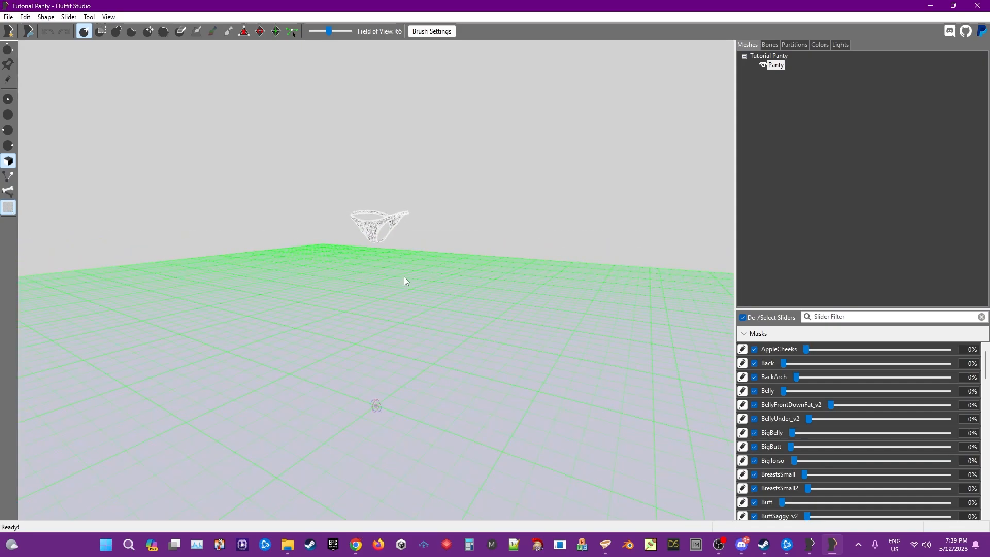
right_click(769, 67)
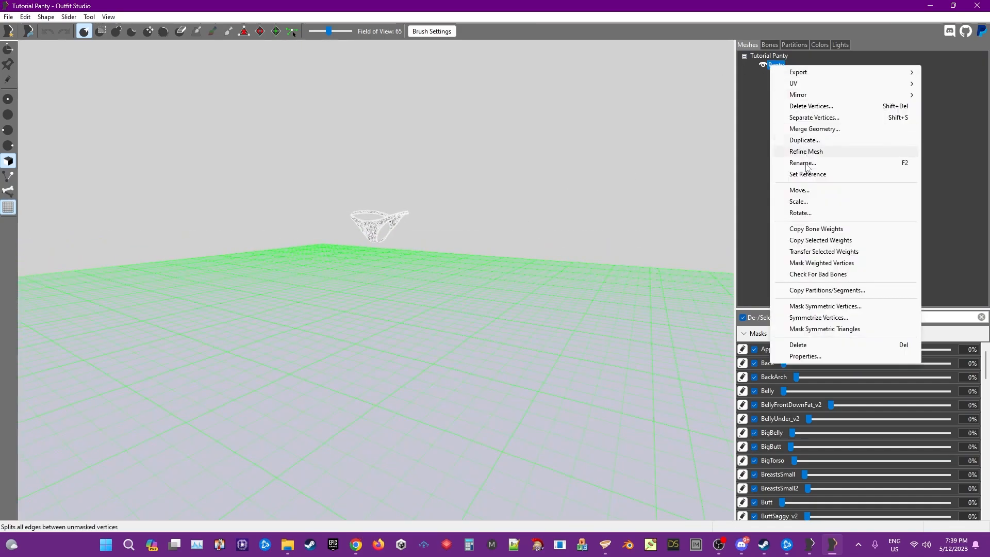
click(799, 202)
drag(468, 215, 517, 267)
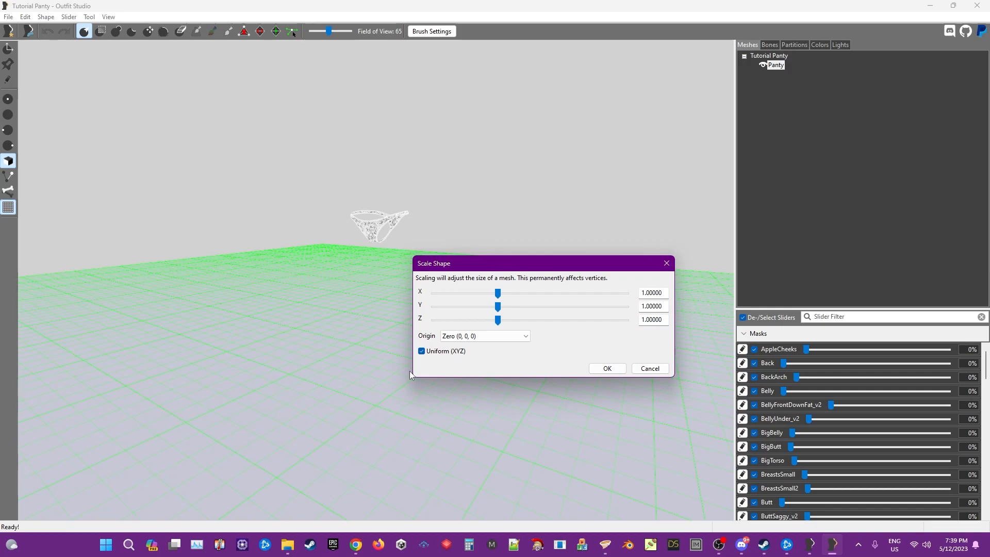
click(422, 351)
click(484, 336)
click(472, 357)
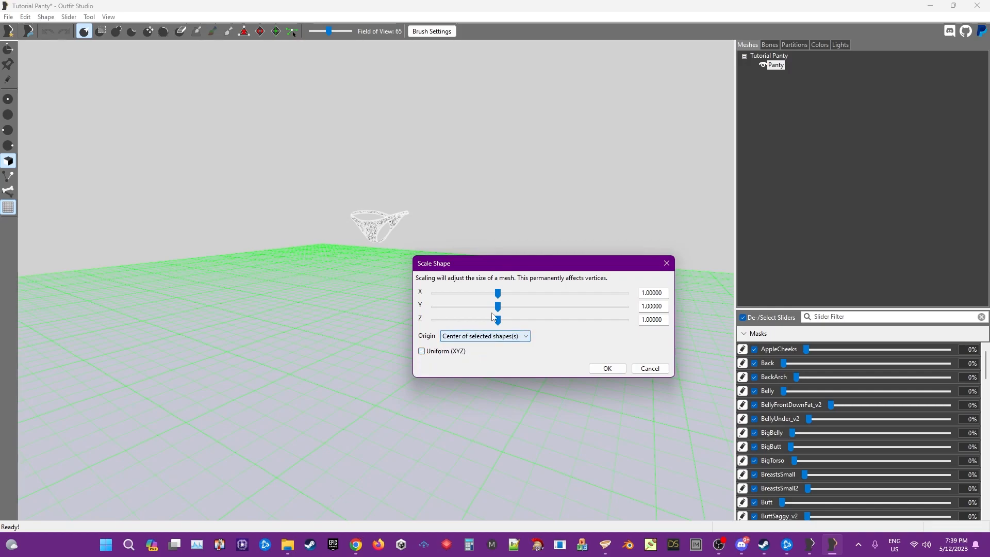
drag(498, 309, 447, 312)
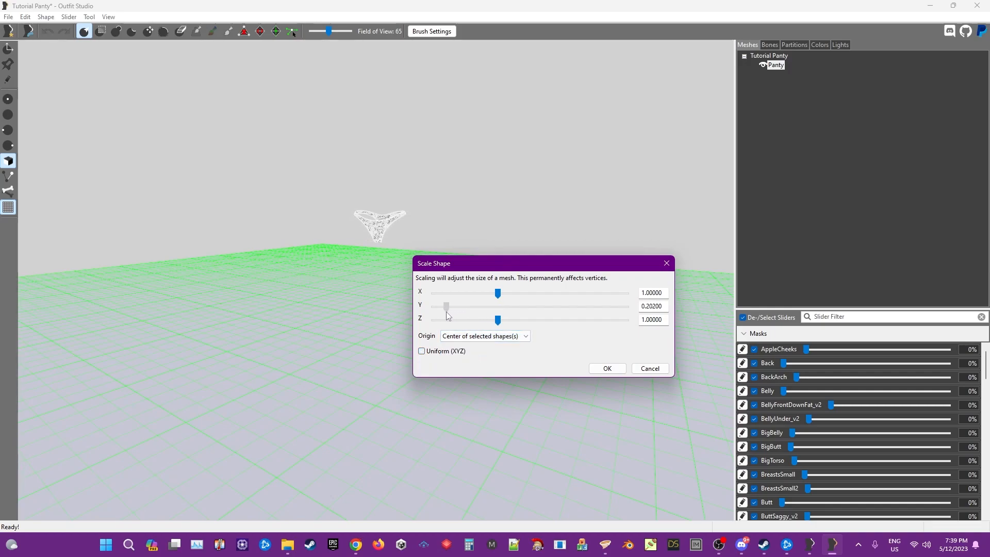
click(593, 368)
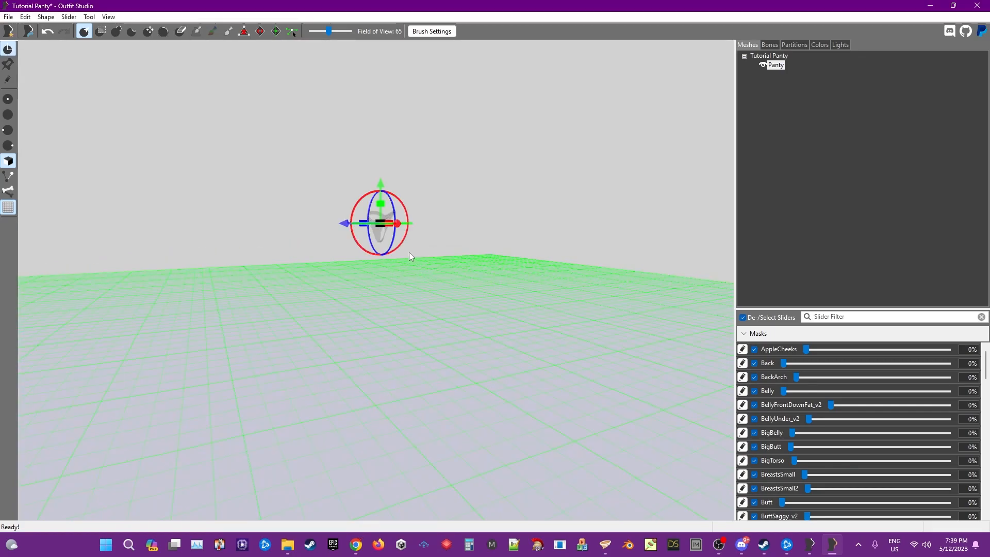
- Rotate the flattened panty so it lies horizontally and lower it onto the floor grid
drag(401, 243, 369, 256)
drag(383, 187, 380, 338)
right_drag(452, 306, 459, 174)
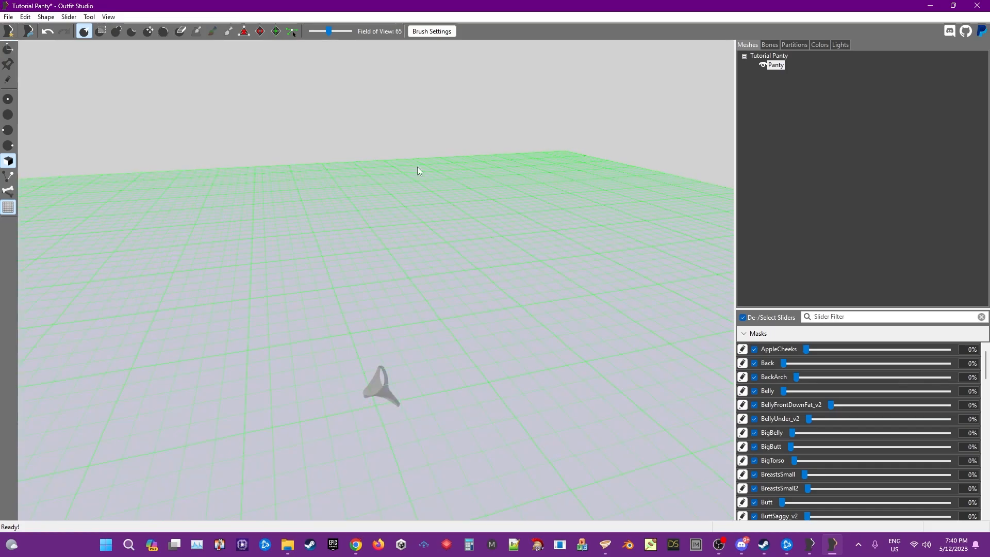
- Remove the skinning from the panty mesh and reset its transforms
click(25, 17)
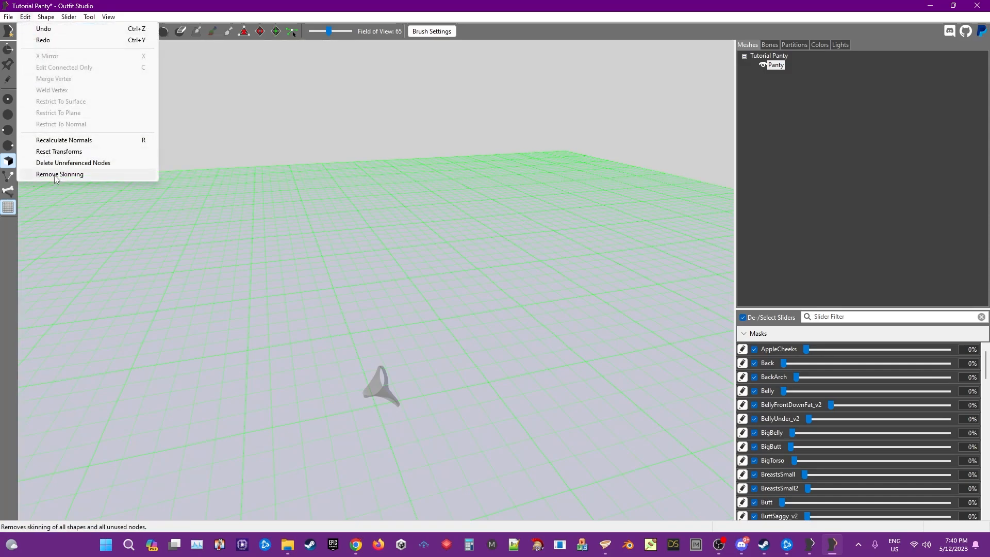
click(20, 48)
click(25, 16)
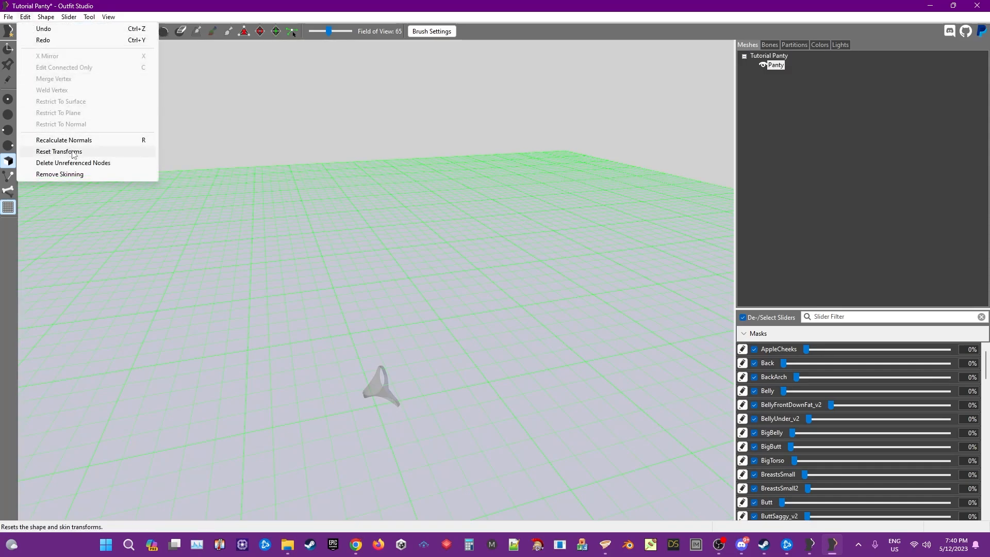
click(26, 16)
- Export the panty as PantyGND.nif into the GND folder
click(8, 17)
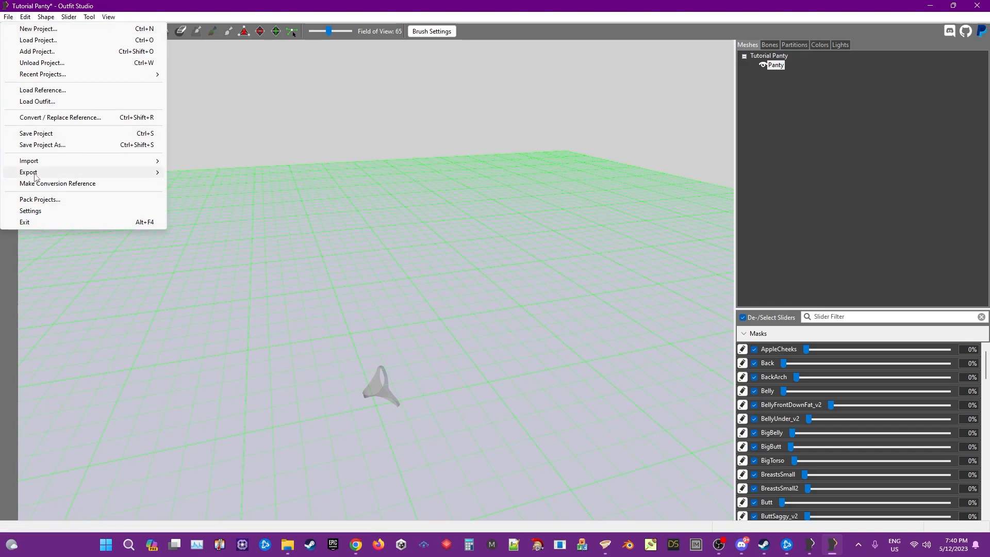
mouse_move(41, 172)
click(207, 172)
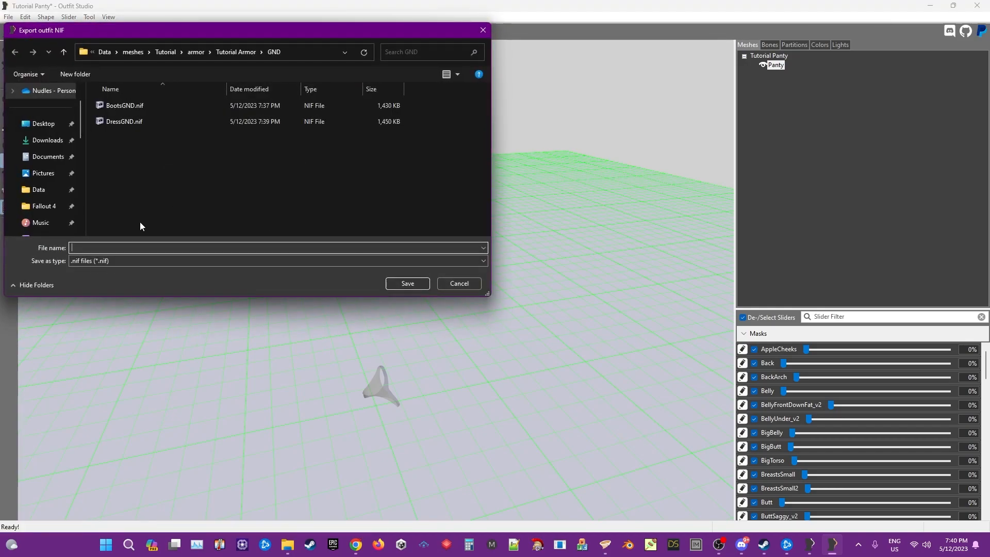
click(117, 121)
click(145, 248)
key(Home)
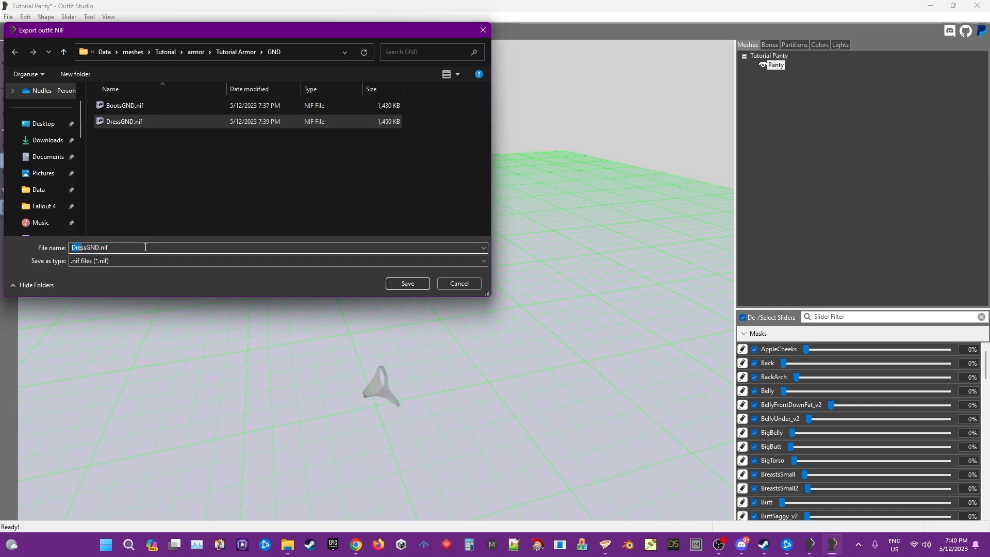
text(Panty)
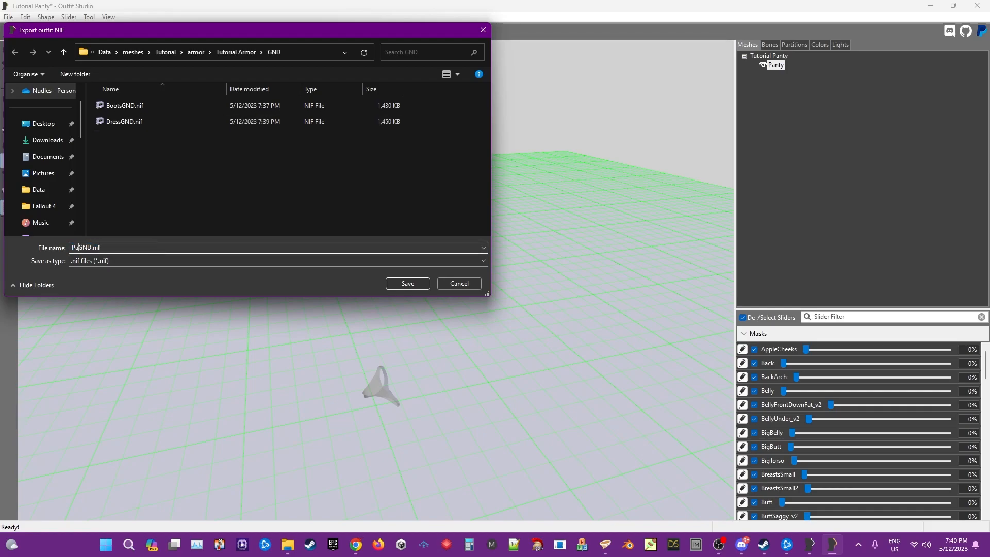
click(411, 285)
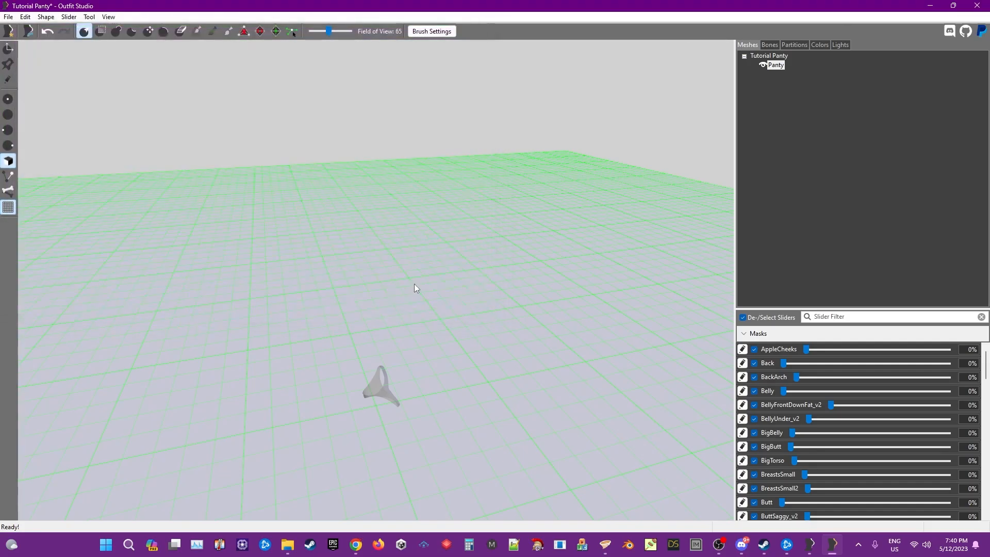
- Close the panty project without saving and launch a standalone Outfit Studio from the desktop
click(976, 5)
click(554, 269)
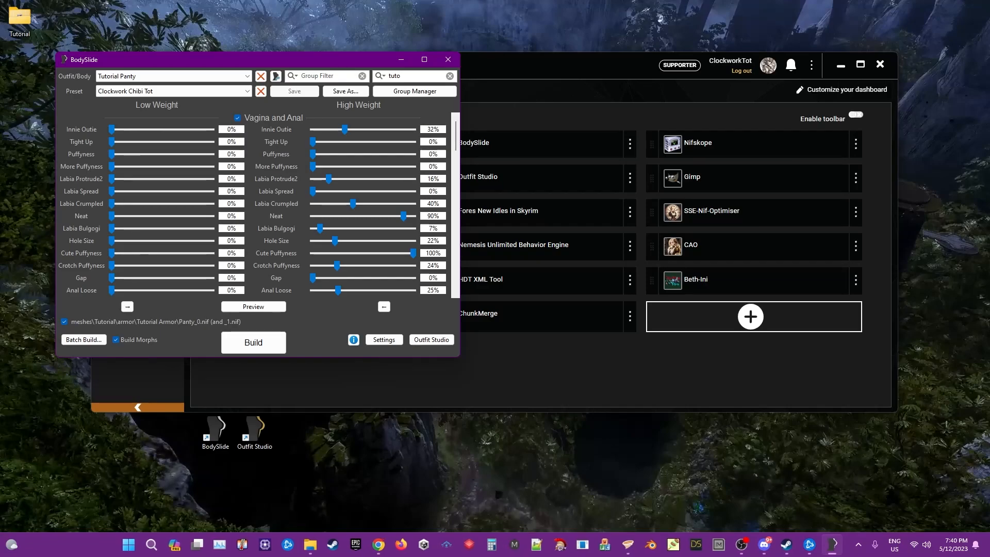
key(super+e)
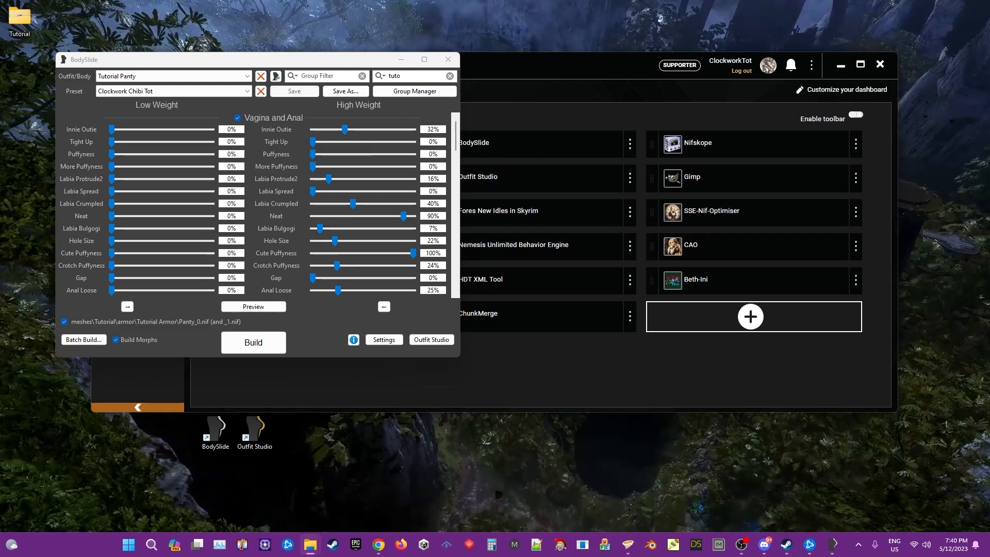
double_click(262, 431)
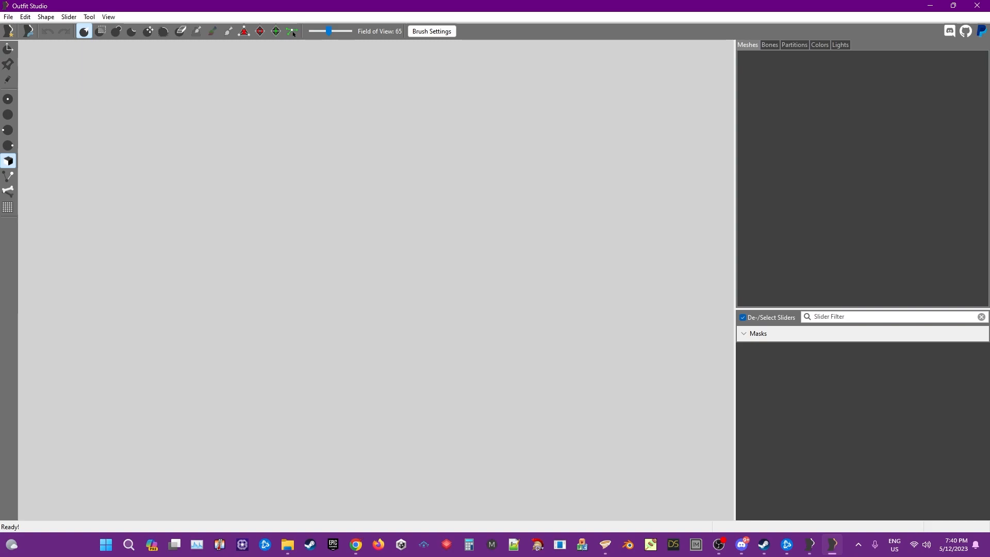
- Load the box mesh with its Box_Lid and Box_Base shapes into the empty Outfit Studio project
drag(553, 326, 539, 329)
right_drag(496, 373, 435, 382)
middle_drag(435, 382, 386, 182)
middle_drag(429, 256, 479, 399)
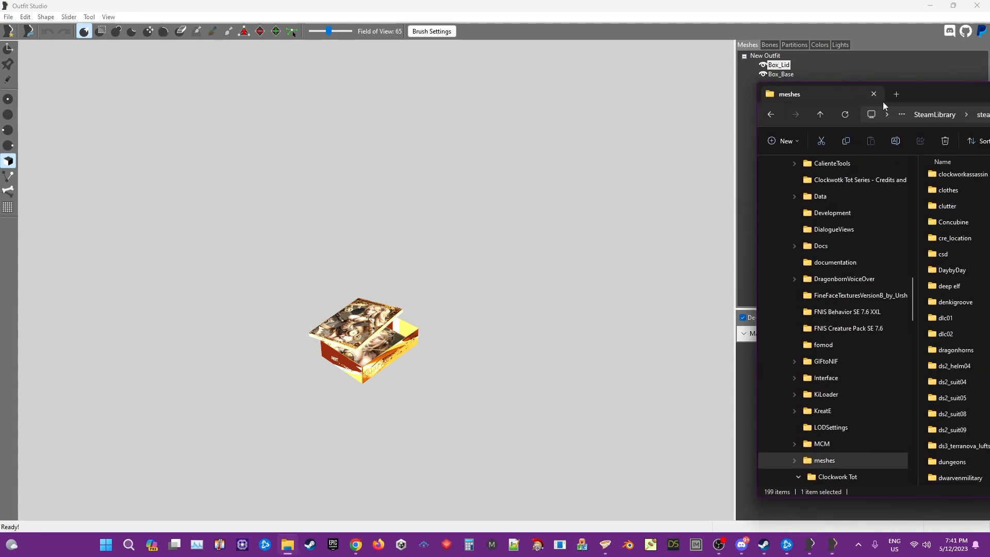
- Browse the meshes folder to Tutorial\armor\Tutorial Armor\GND in File Explorer and add BootsGND.nif to the box outfit
drag(880, 101, 284, 56)
scroll(379, 353, down, 18)
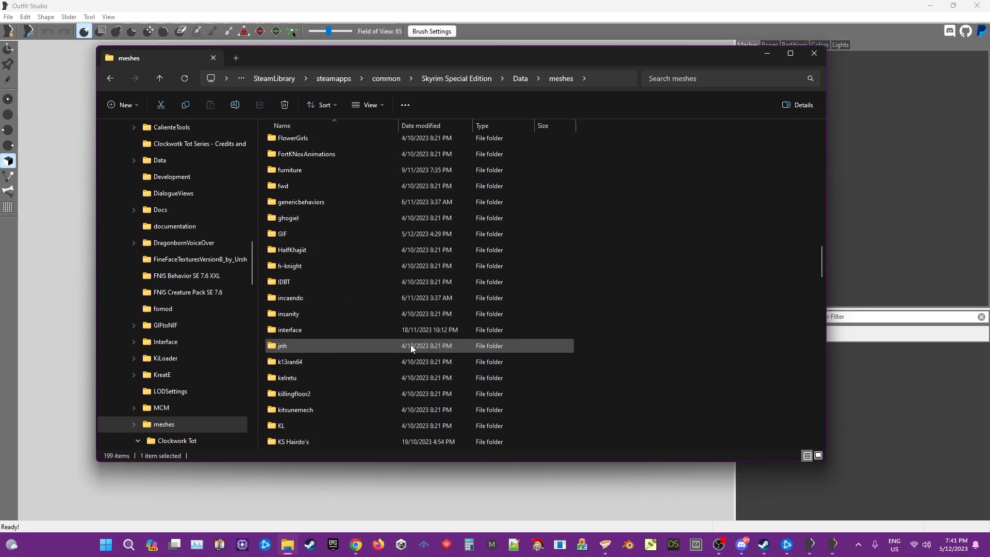
scroll(371, 346, down, 15)
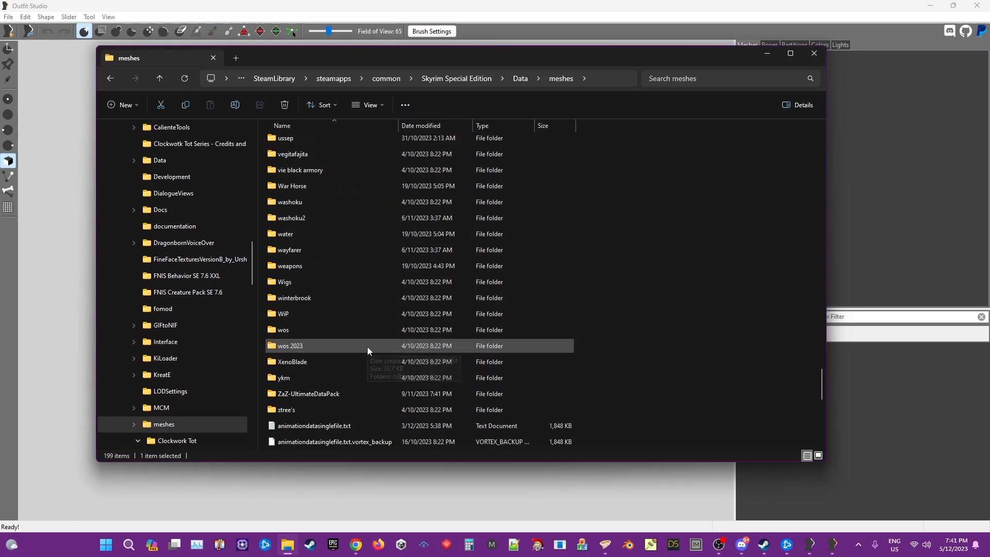
scroll(296, 267, up, 3)
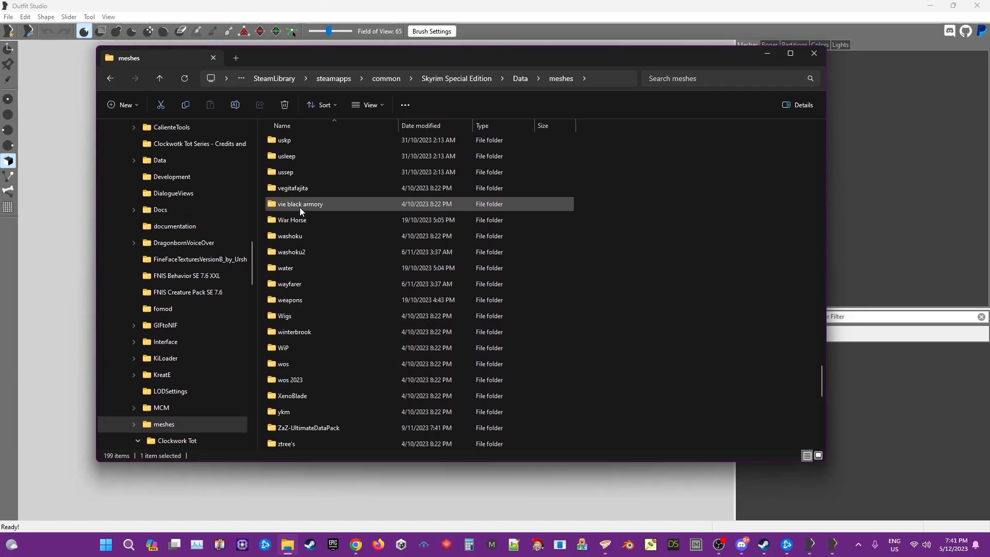
scroll(309, 309, up, 3)
double_click(303, 348)
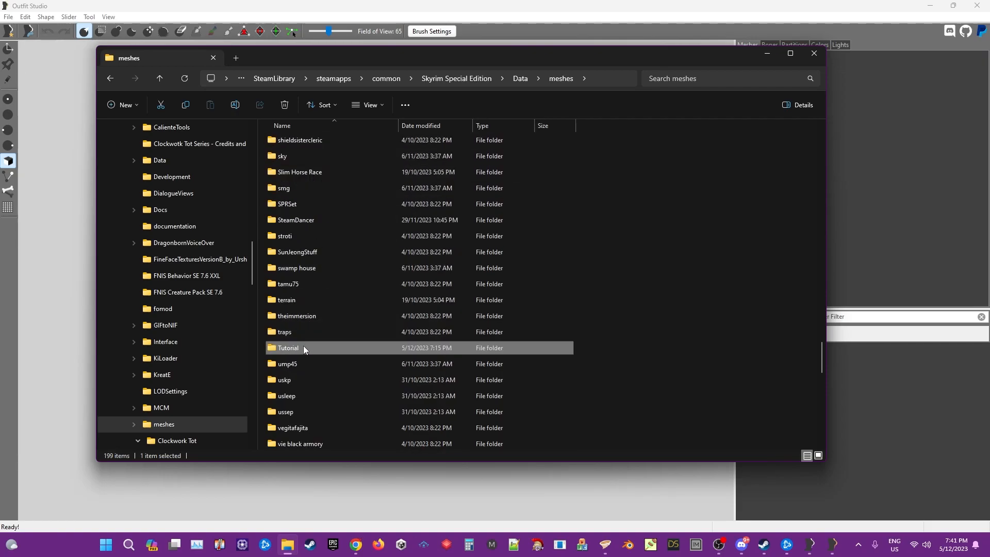
double_click(293, 143)
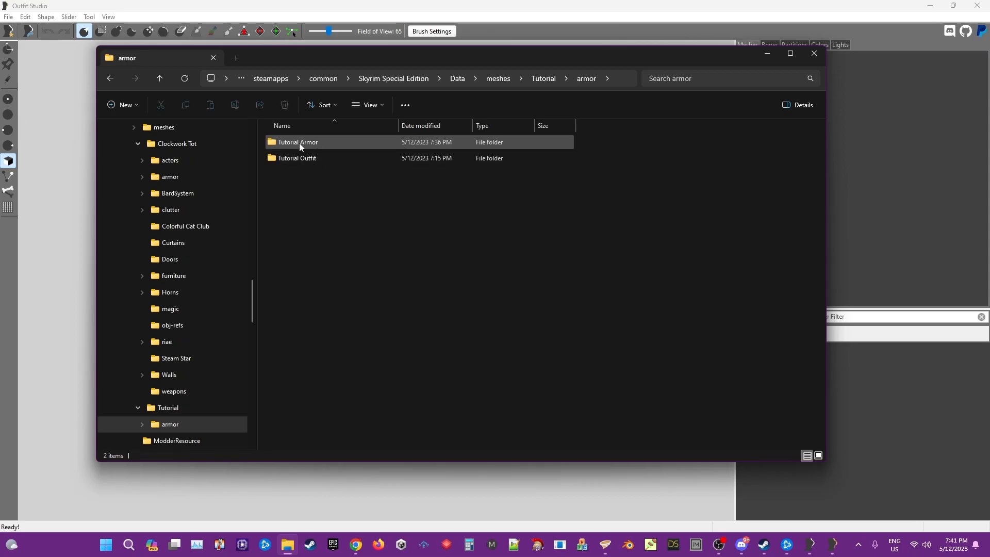
double_click(299, 143)
double_click(296, 143)
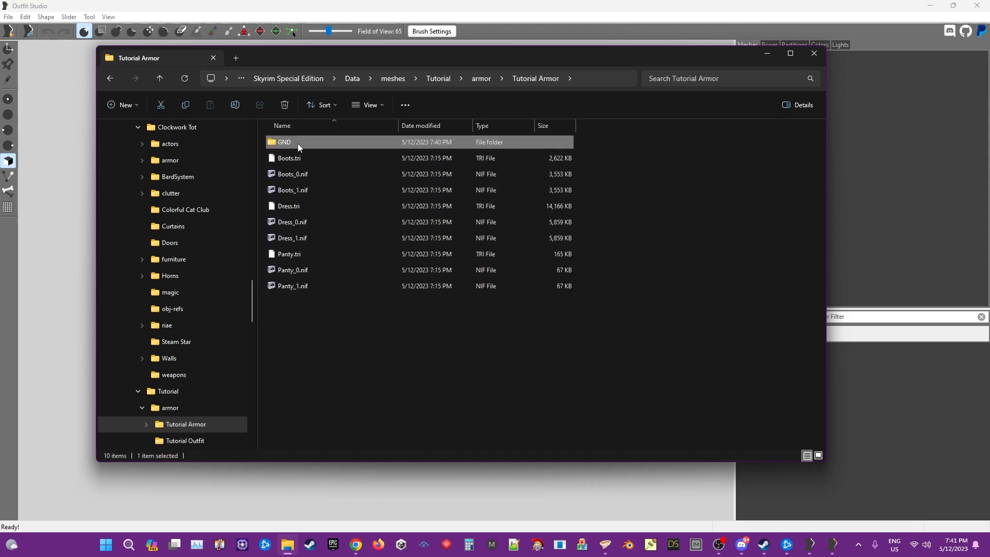
drag(296, 142, 47, 203)
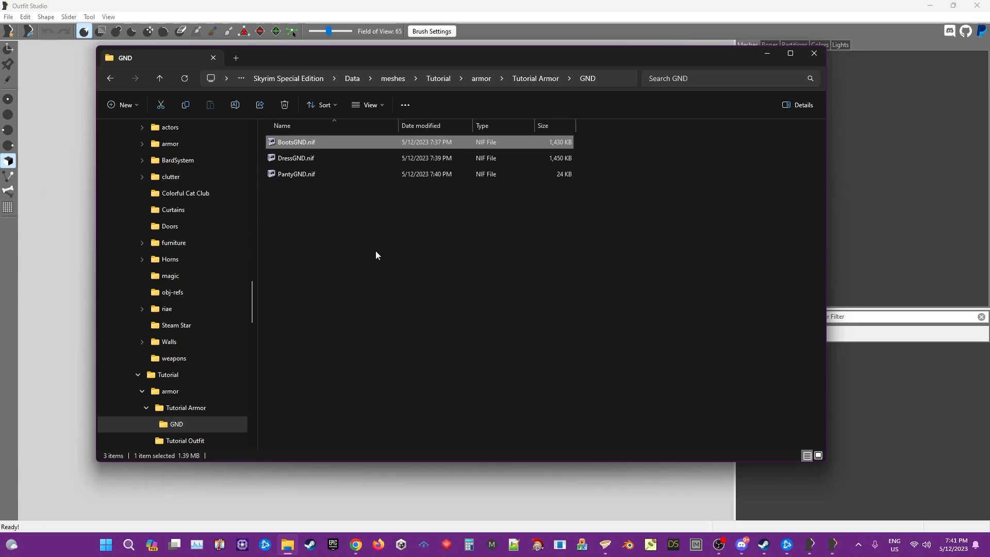
click(770, 58)
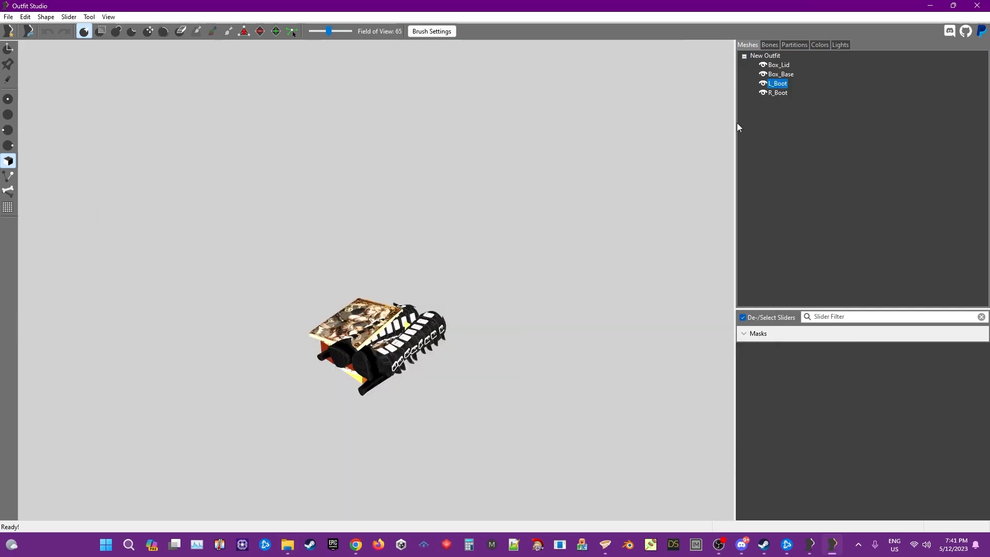
- Select L_Boot and R_Boot together and scale them down uniformly to fit the box
ctrl+click(778, 93)
right_drag(583, 275, 546, 342)
key(t)
right_drag(452, 350, 508, 370)
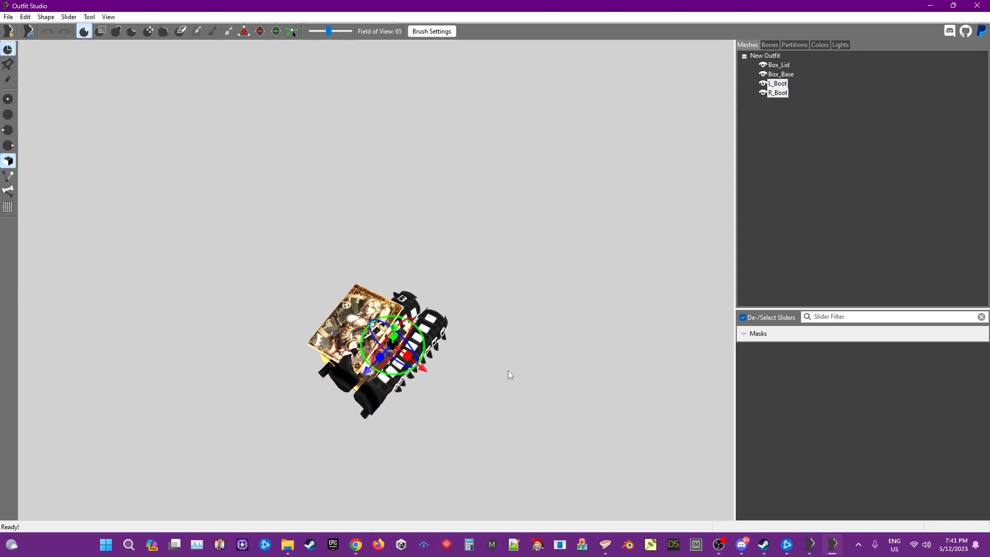
drag(394, 351, 349, 354)
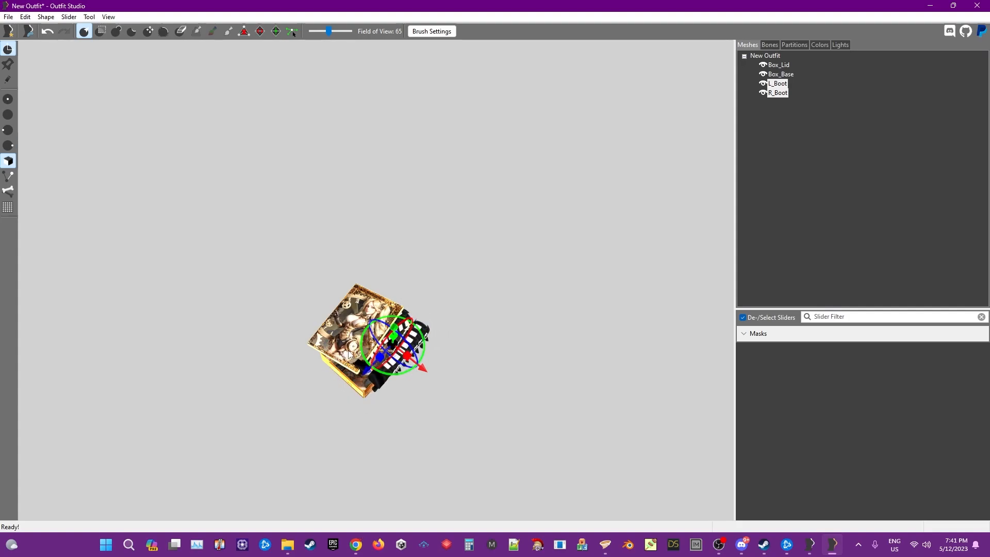
- Move both boots sideways, vertically and lengthwise so they sit inside the box base under the lid
drag(424, 370, 406, 370)
right_drag(451, 387, 402, 292)
drag(385, 298, 394, 312)
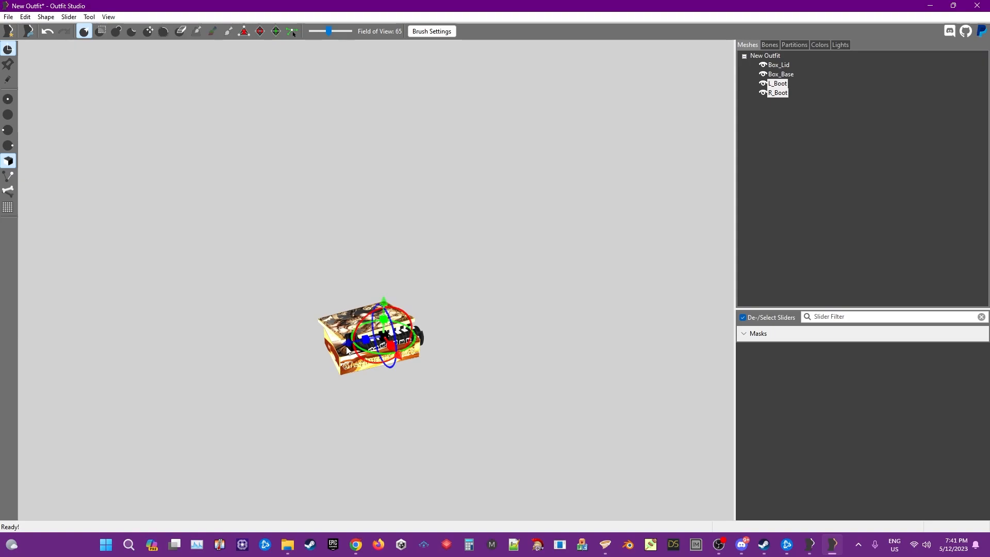
drag(347, 351, 340, 350)
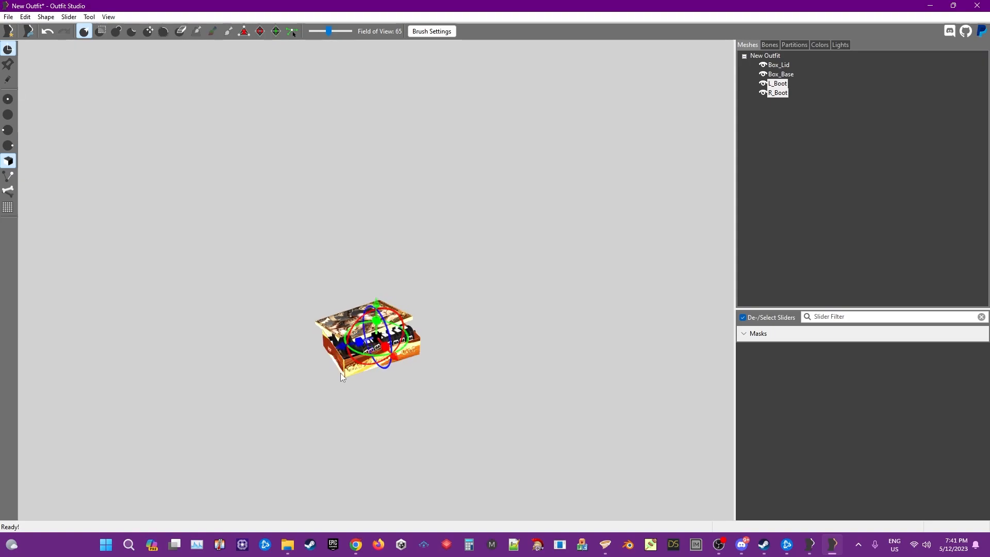
- Select R_Boot and L_Boot in turn and examine how each one sits inside the box
scroll(548, 413, up, 2)
right_drag(548, 413, 712, 208)
click(777, 93)
right_drag(671, 180, 375, 350)
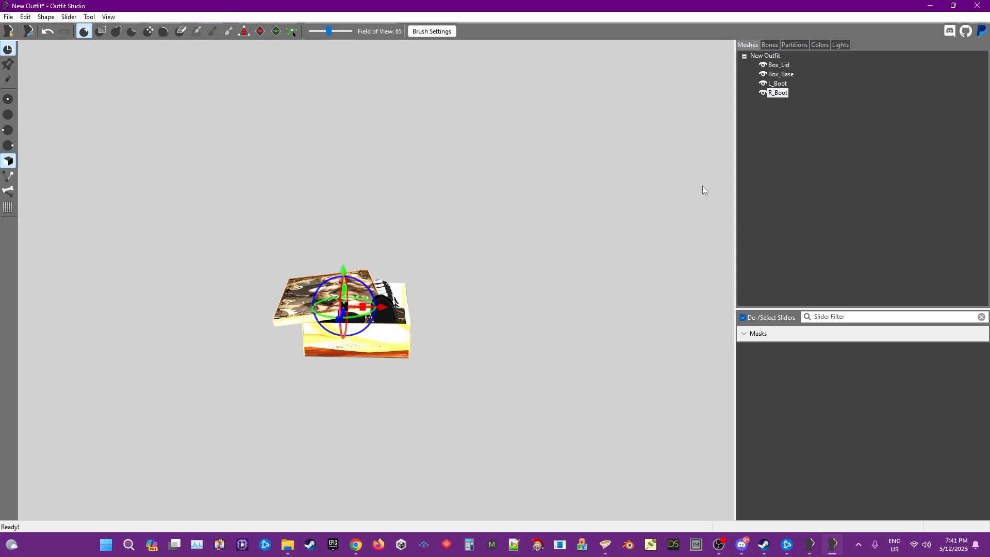
click(777, 84)
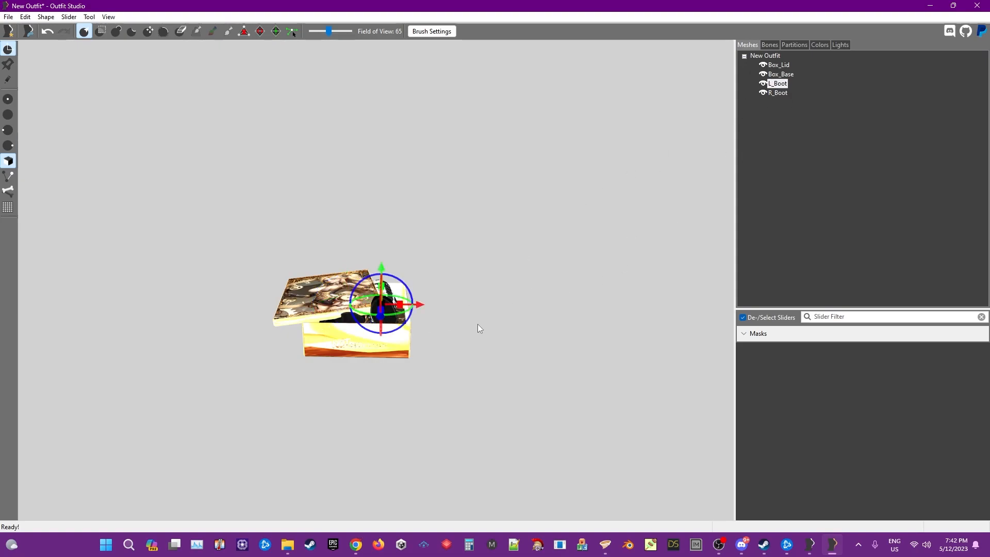
right_drag(405, 335, 371, 361)
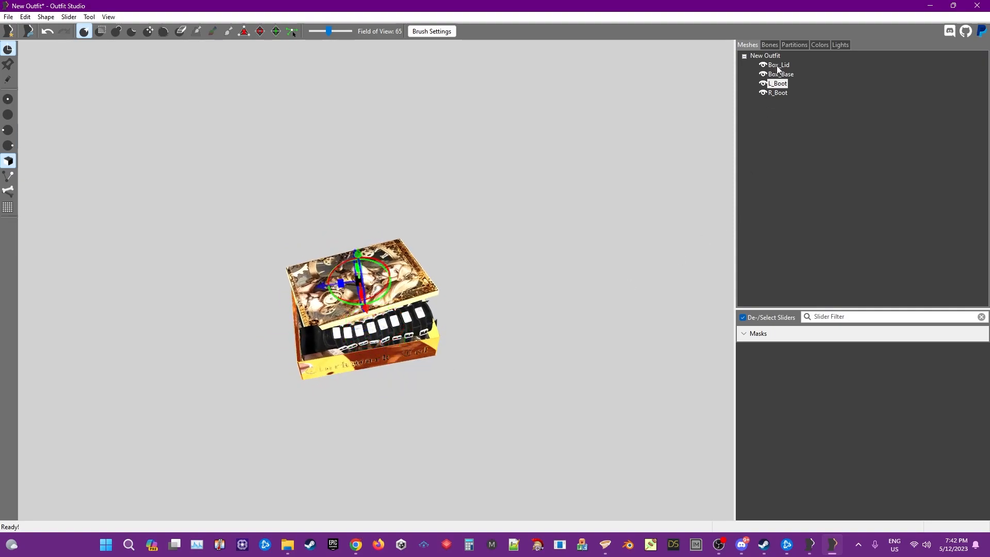
- Select Box_Lid and adjust its position and tilt so it rests askew over the boots
click(776, 65)
right_drag(566, 244, 503, 216)
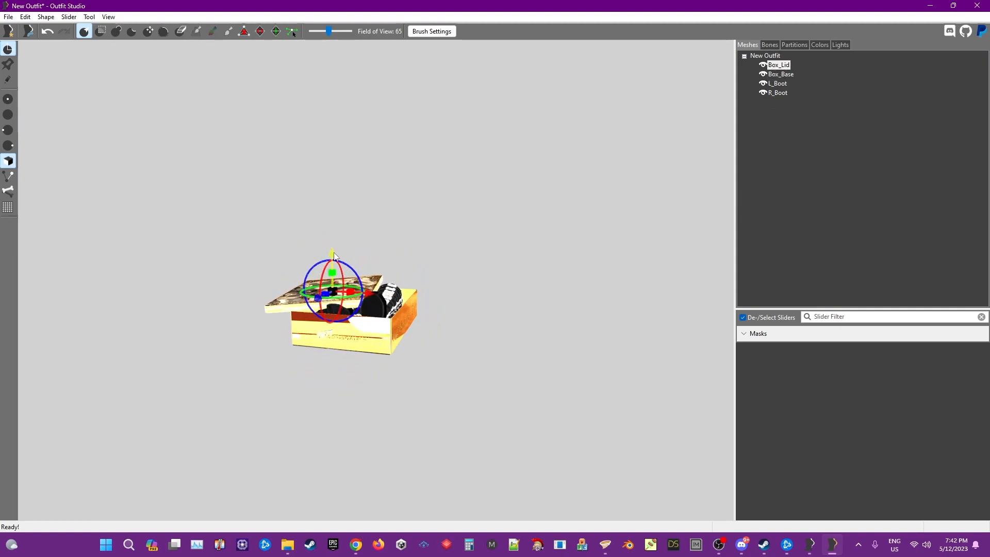
right_drag(333, 256, 393, 242)
drag(326, 267, 323, 273)
right_drag(292, 273, 306, 310)
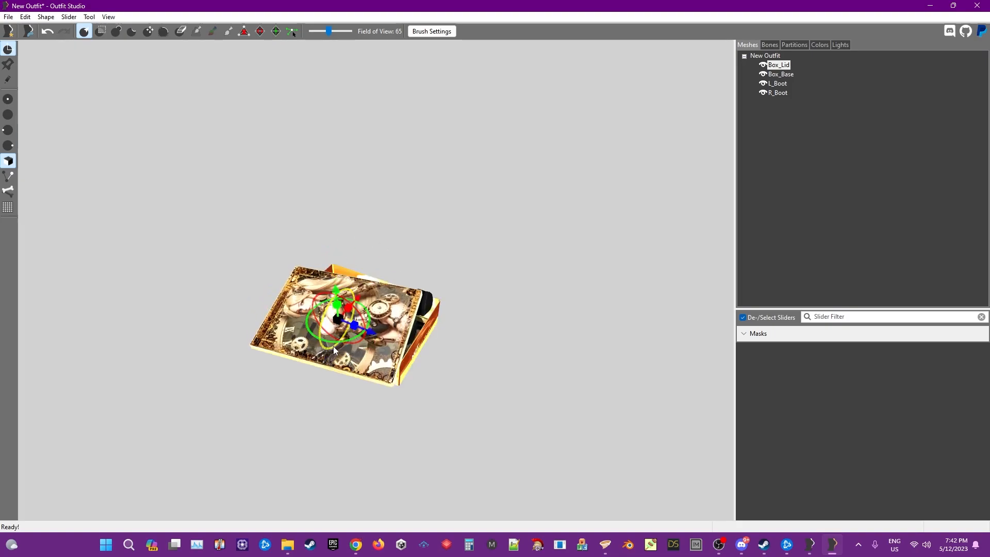
drag(335, 348, 345, 345)
right_drag(345, 342, 310, 390)
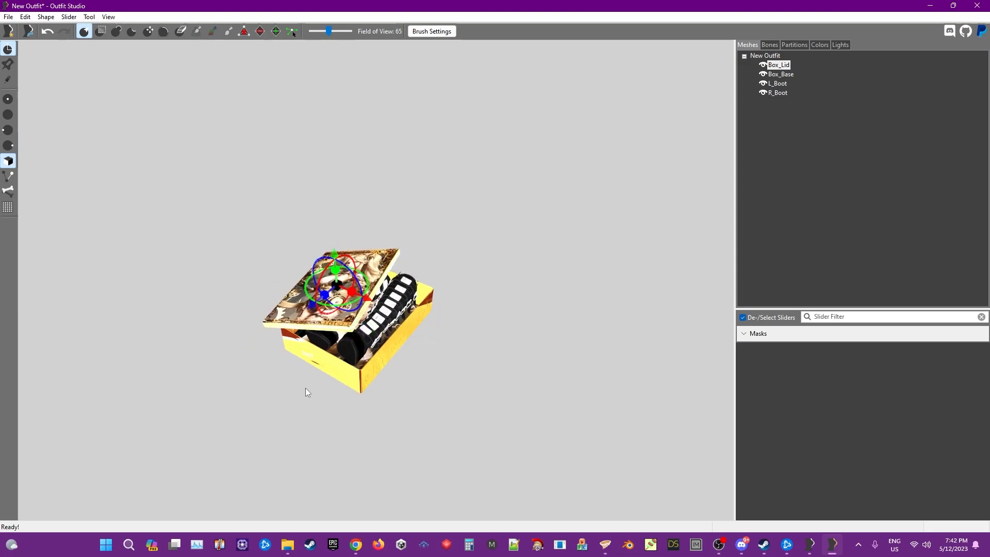
key(t)
right_drag(400, 406, 394, 367)
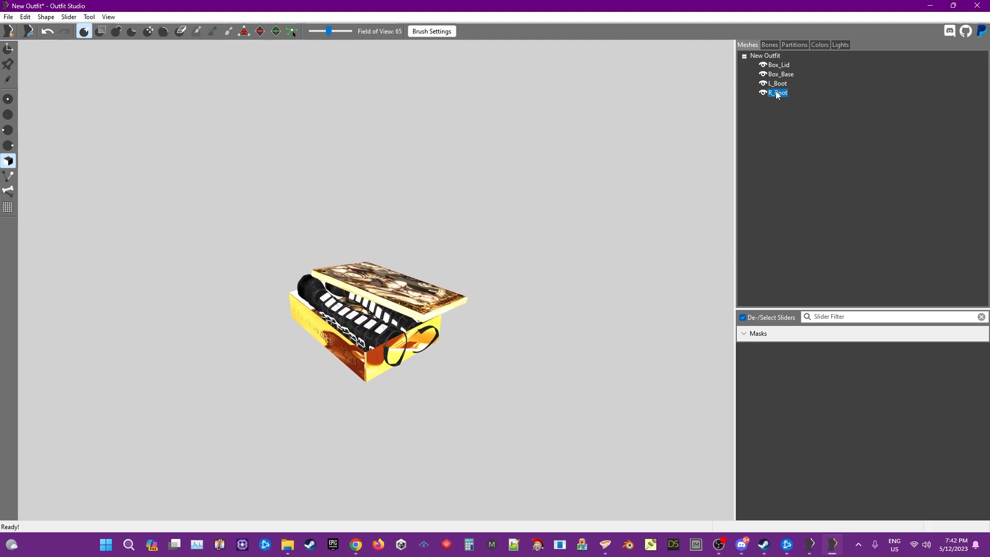
- Select L_Boot and R_Boot together and shift and resize them slightly to fit inside the box base
right_drag(592, 244, 616, 259)
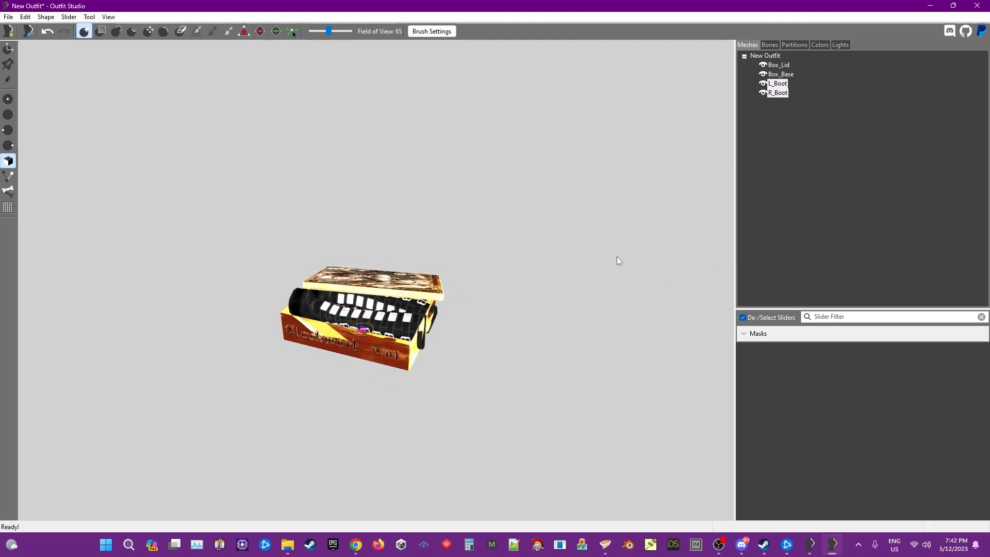
key(t)
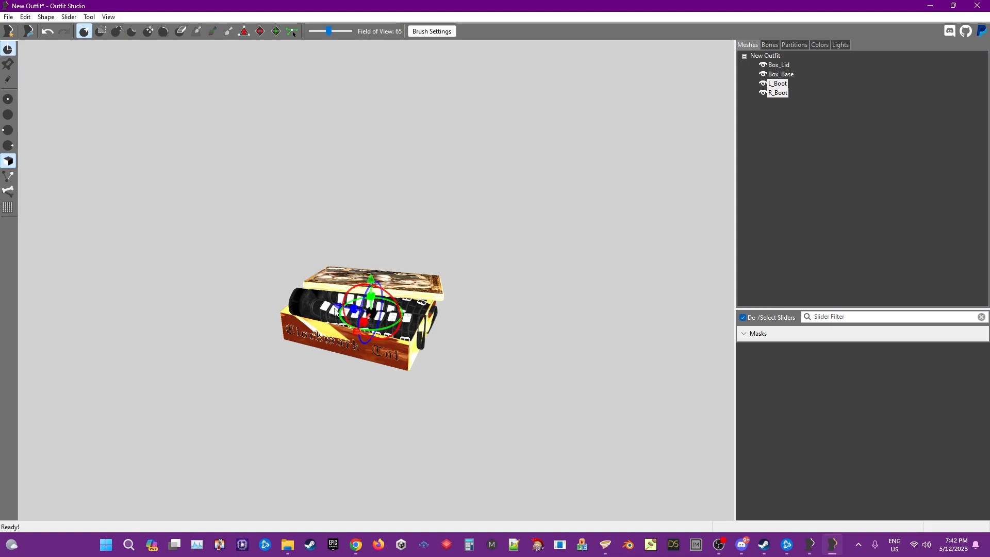
drag(336, 316, 336, 311)
right_drag(336, 312, 383, 357)
drag(374, 318, 356, 308)
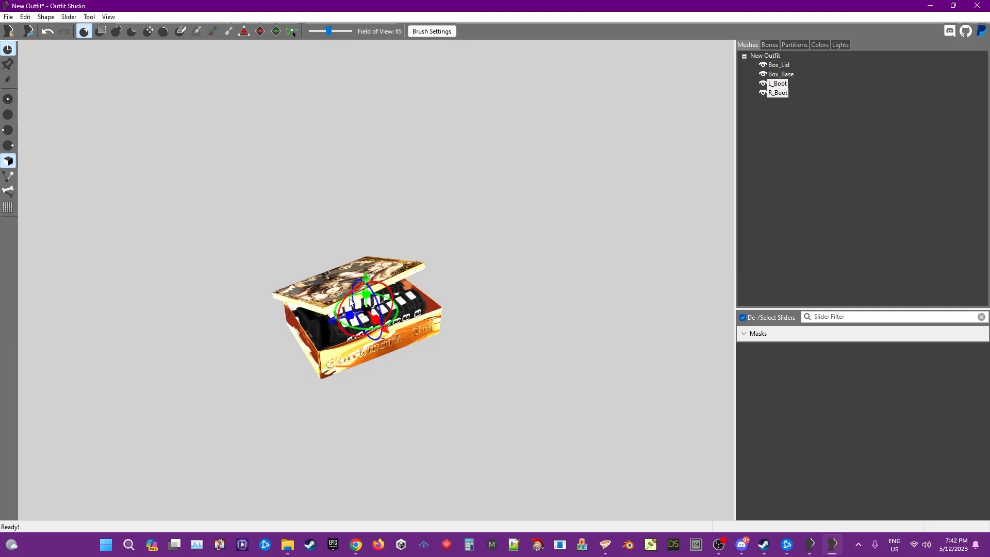
right_drag(448, 387, 401, 332)
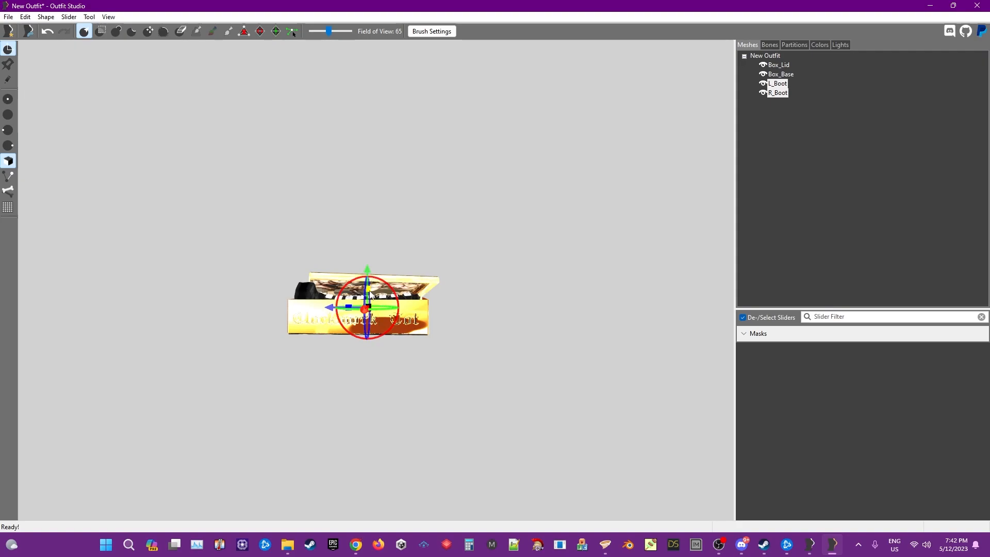
right_drag(396, 276, 359, 272)
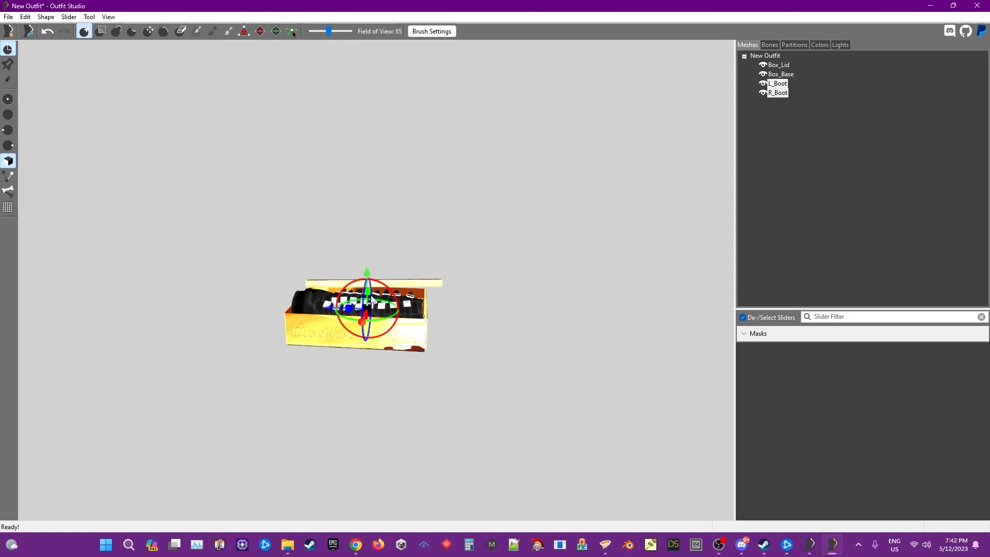
drag(367, 276, 368, 276)
right_drag(368, 276, 517, 355)
scroll(537, 308, up, 5)
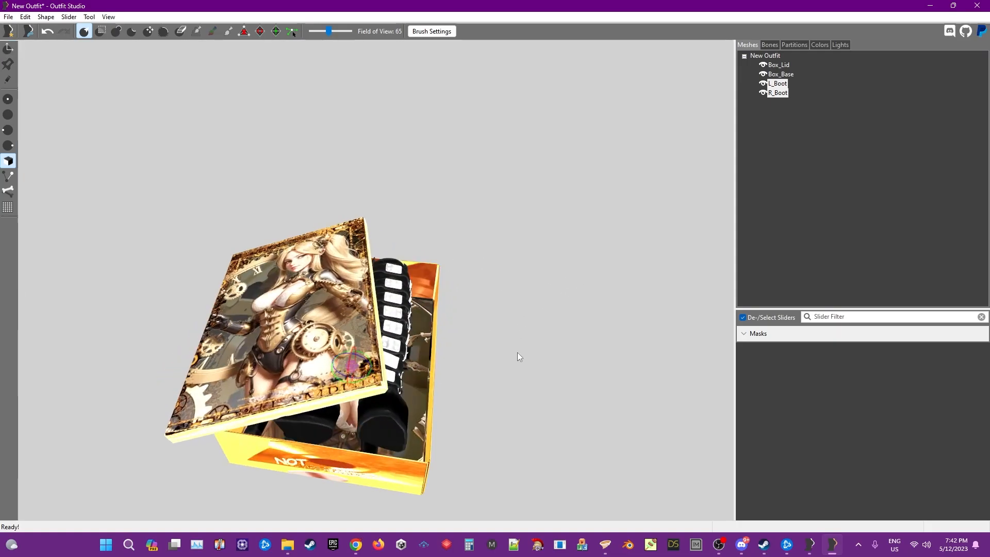
- Select Box_Lid again and nudge it slightly lower over the boots
click(778, 65)
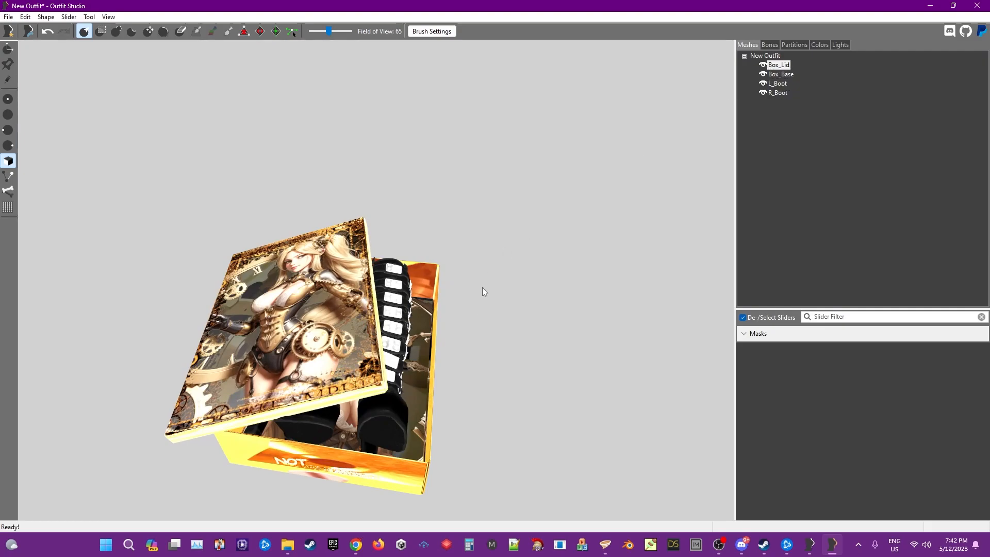
key(t)
drag(287, 276, 287, 277)
right_drag(286, 277, 508, 323)
key(t)
key(t)
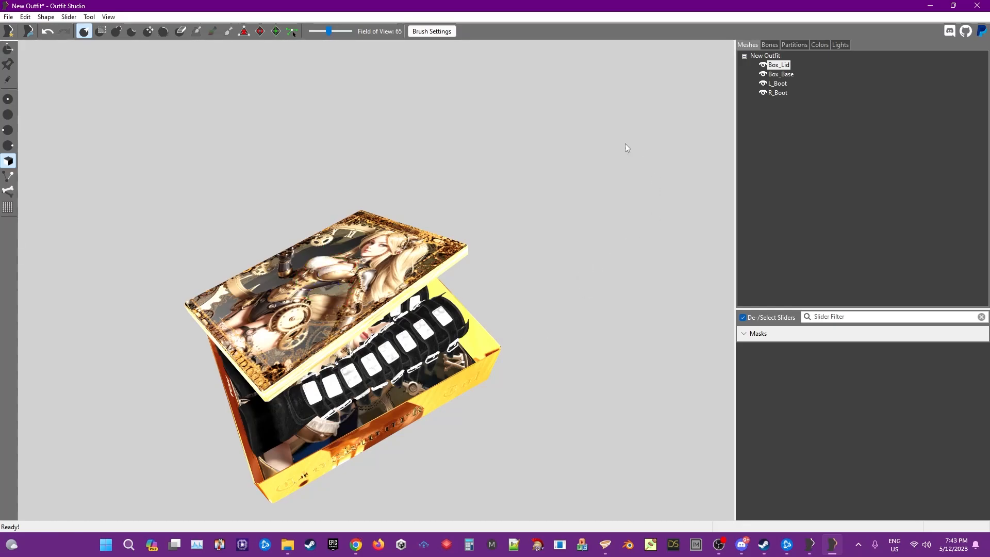
- Export the boxed boots outfit as a NIF to the GND folder, replacing BootsGND.nif
click(8, 17)
mouse_move(42, 175)
click(198, 175)
click(143, 105)
click(389, 284)
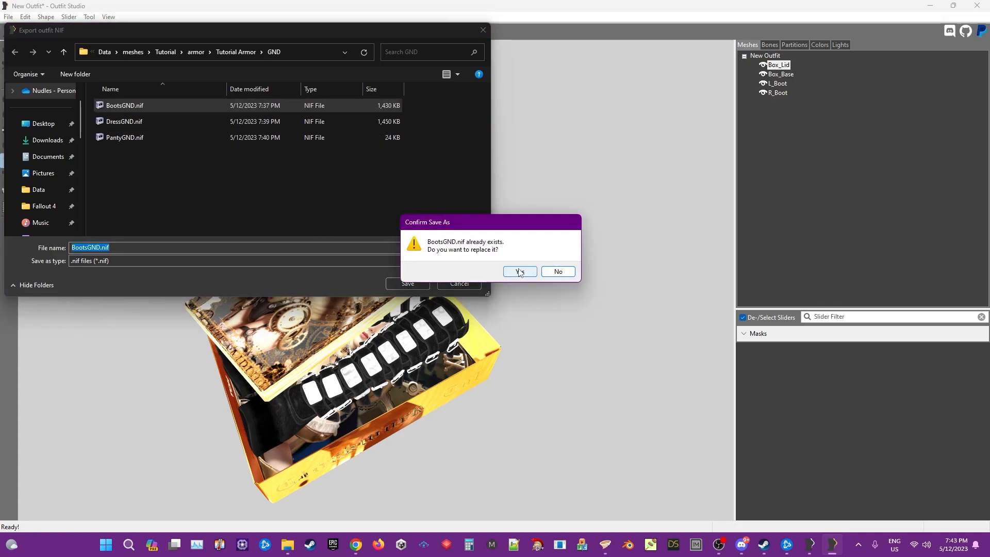
click(516, 270)
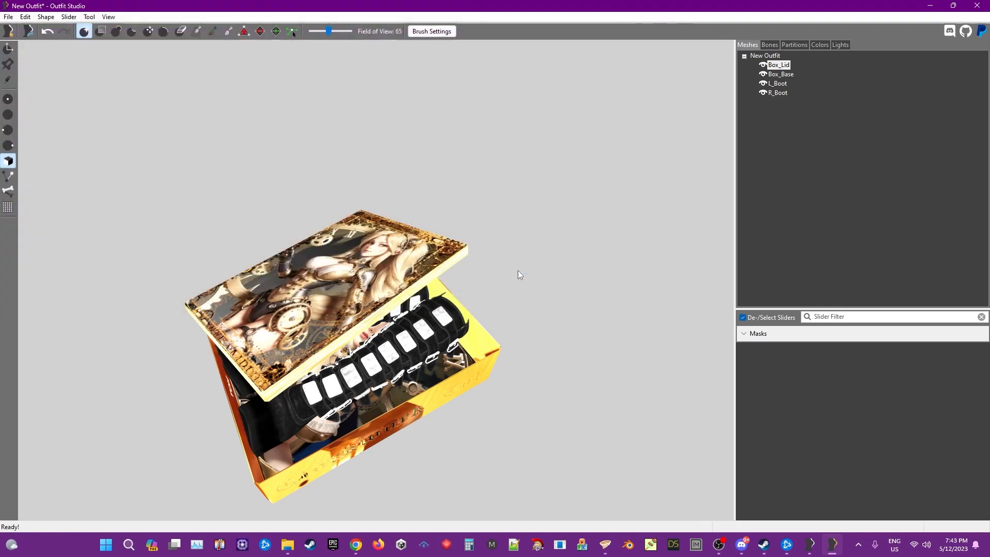
- Close the boxed boots project and relaunch Outfit Studio with an empty workspace
click(977, 6)
click(550, 269)
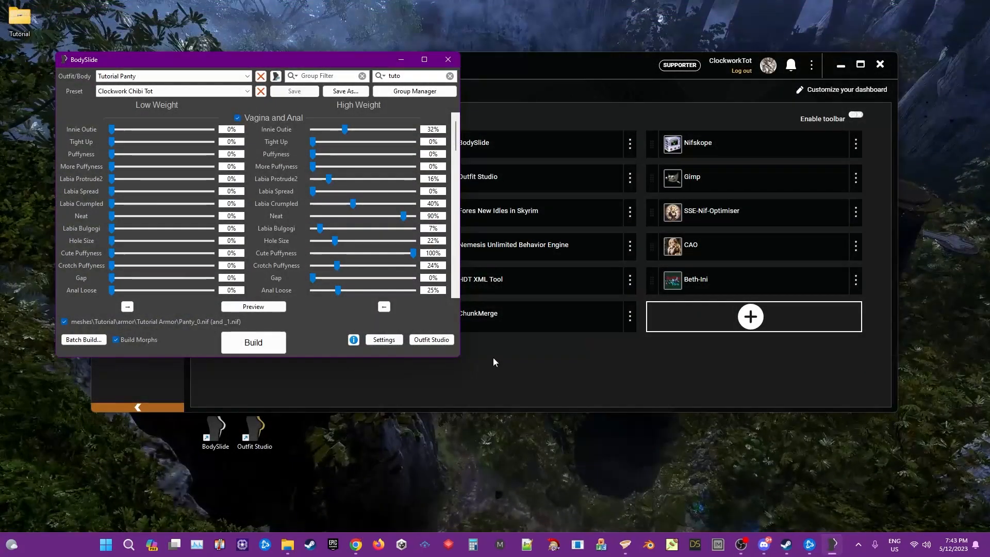
double_click(258, 441)
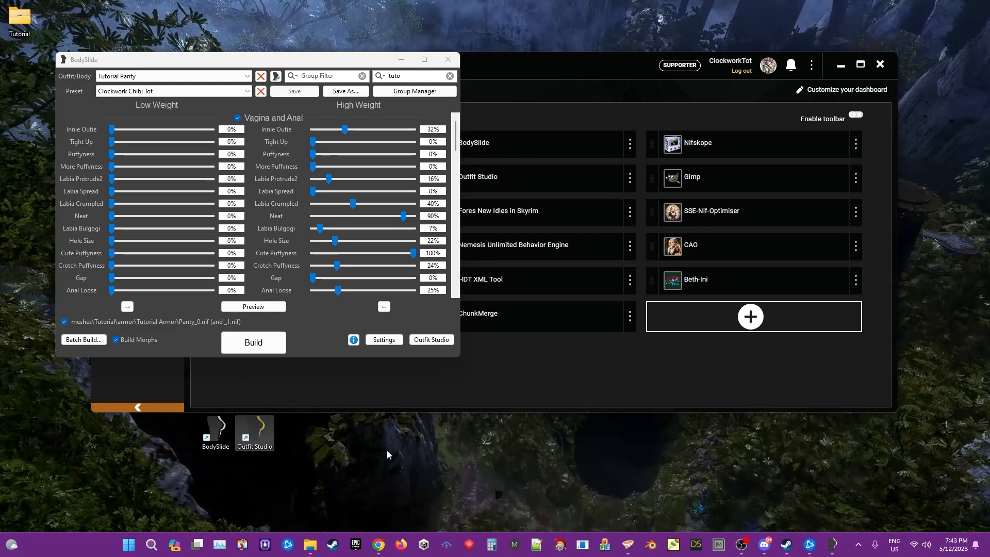
double_click(254, 438)
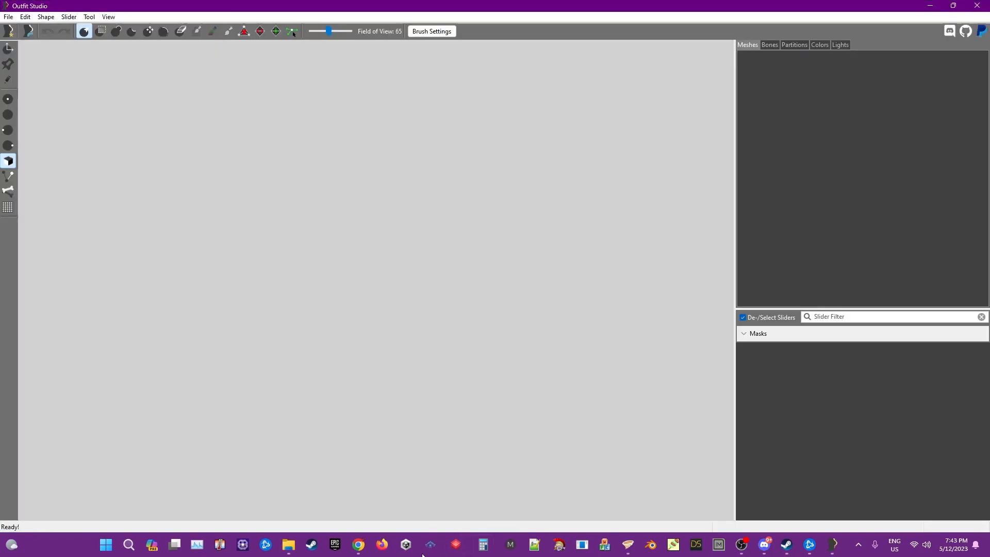
- Browse to meshes\Clockwork Tot\armor in File Explorer and add OPN_clockwork tot parts box.nif to the empty Outfit Studio project
mouse_move(287, 549)
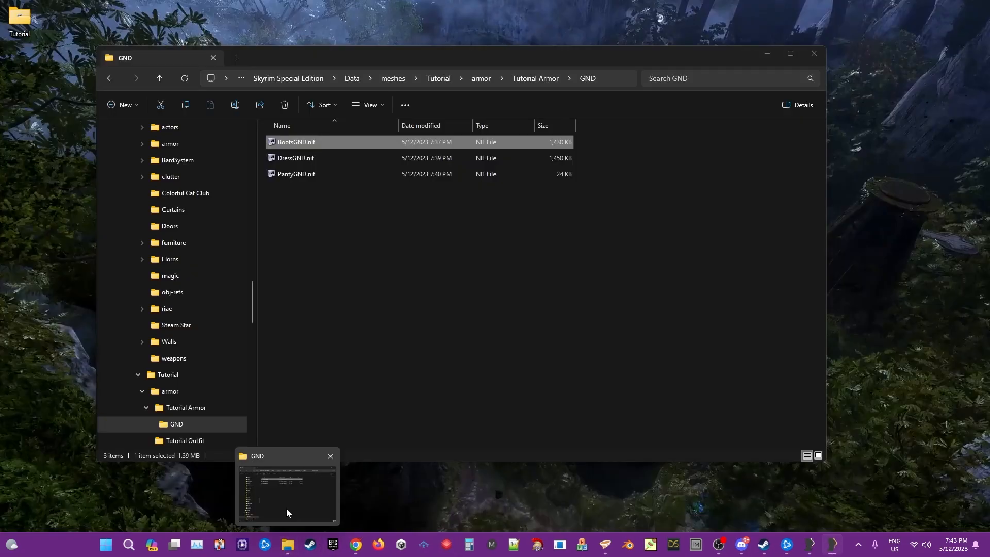
click(286, 508)
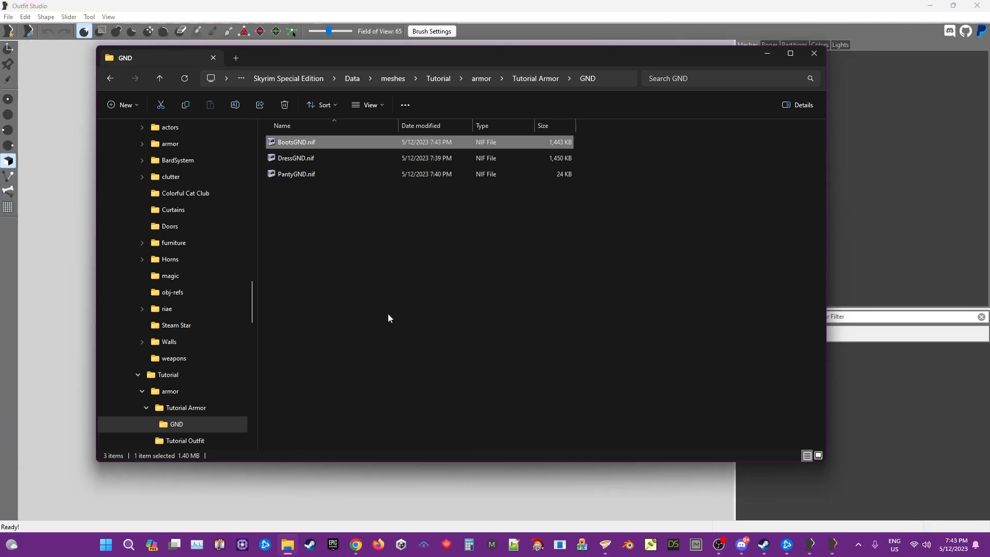
click(488, 77)
click(496, 78)
scroll(352, 266, up, 20)
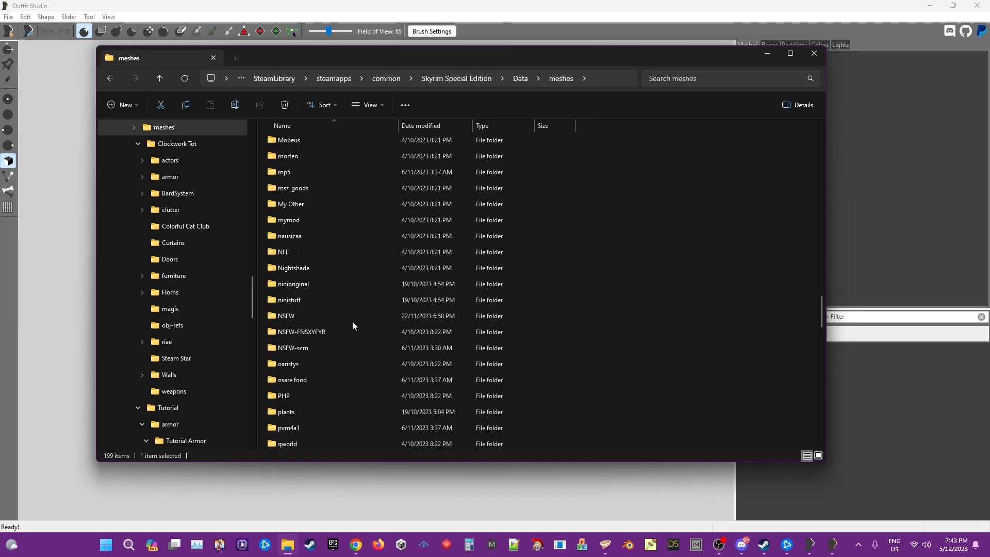
scroll(346, 307, up, 8)
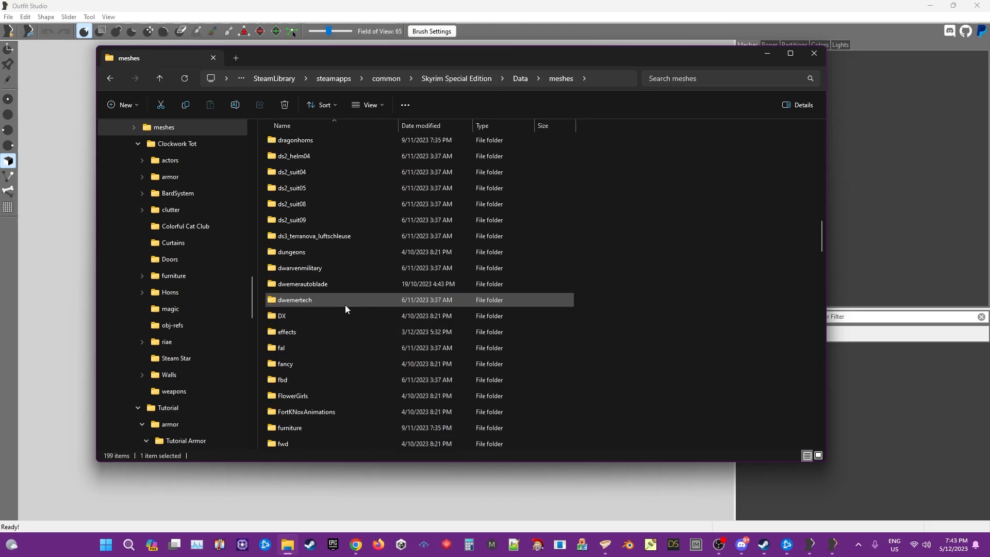
scroll(338, 257, up, 5)
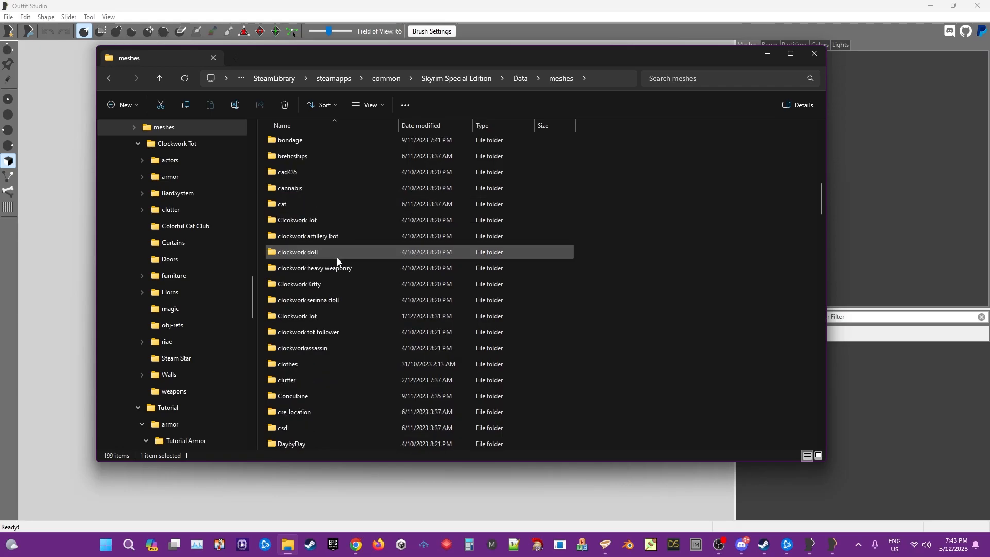
double_click(311, 317)
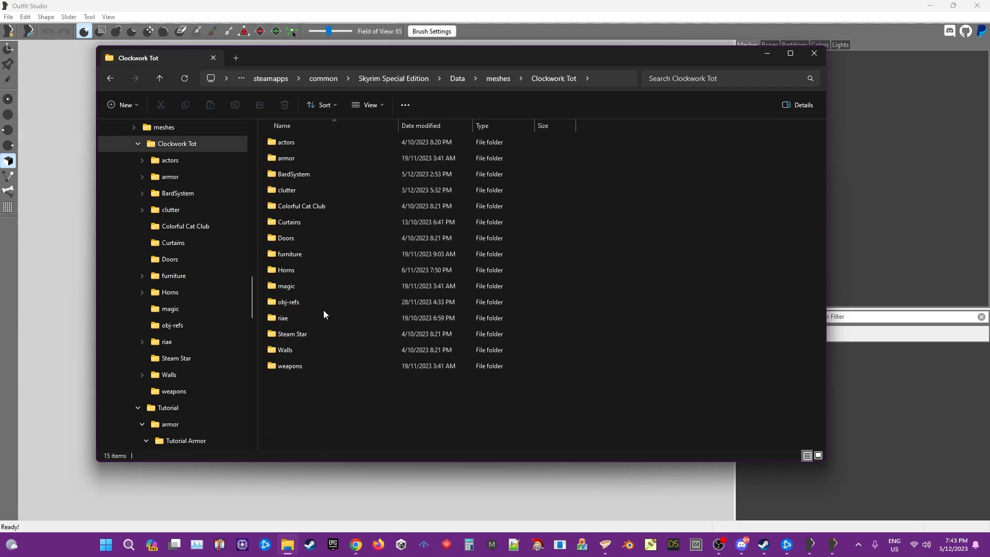
double_click(282, 158)
scroll(356, 288, down, 18)
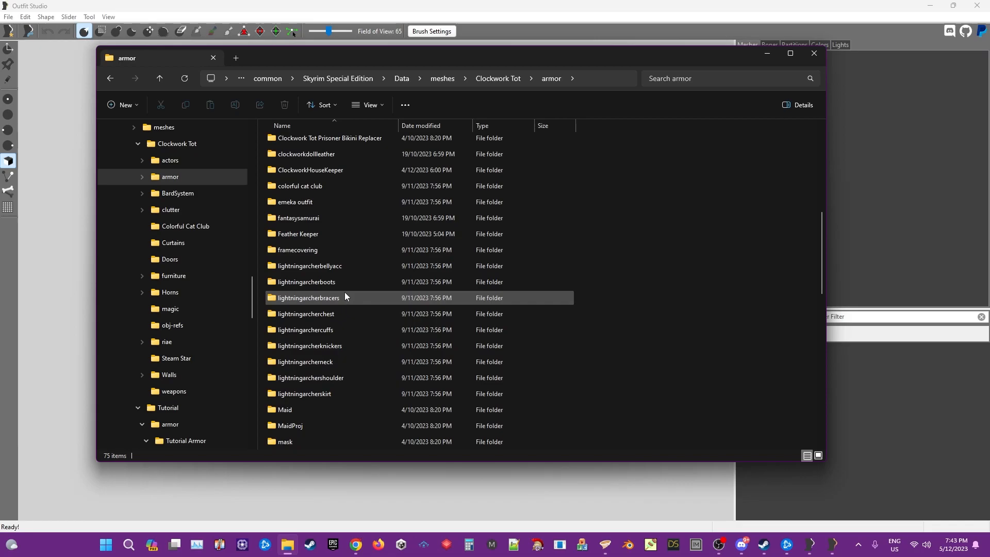
drag(321, 398, 37, 353)
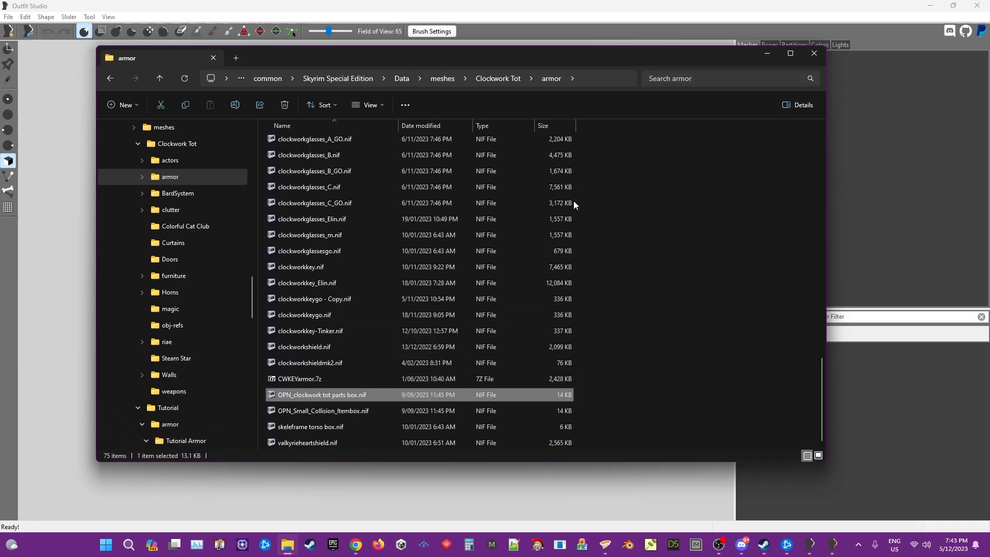
- Browse to meshes\Tutorial\armor\Tutorial Armor\GND in File Explorer, add DressGND.nif to the box outfit and minimize File Explorer
click(456, 79)
scroll(397, 300, down, 19)
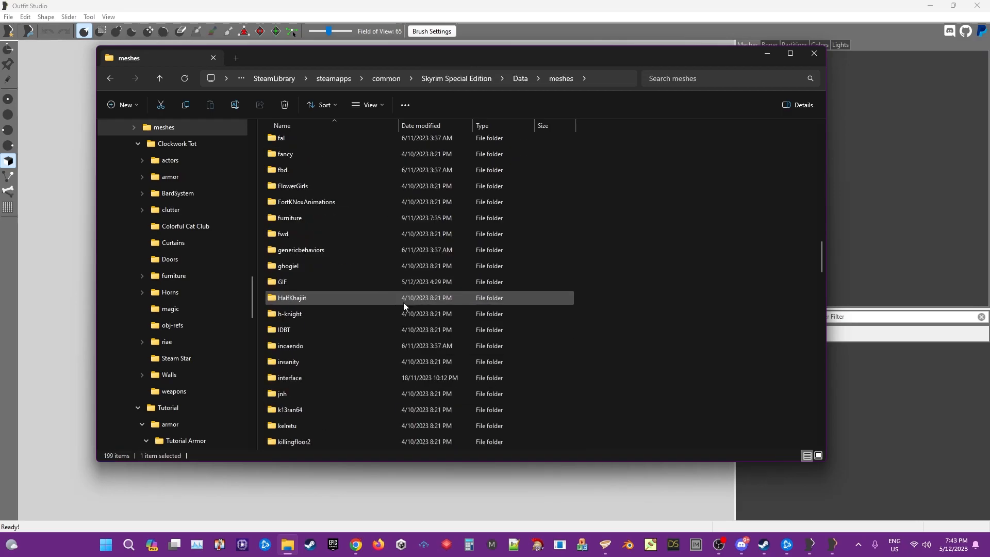
scroll(402, 317, down, 7)
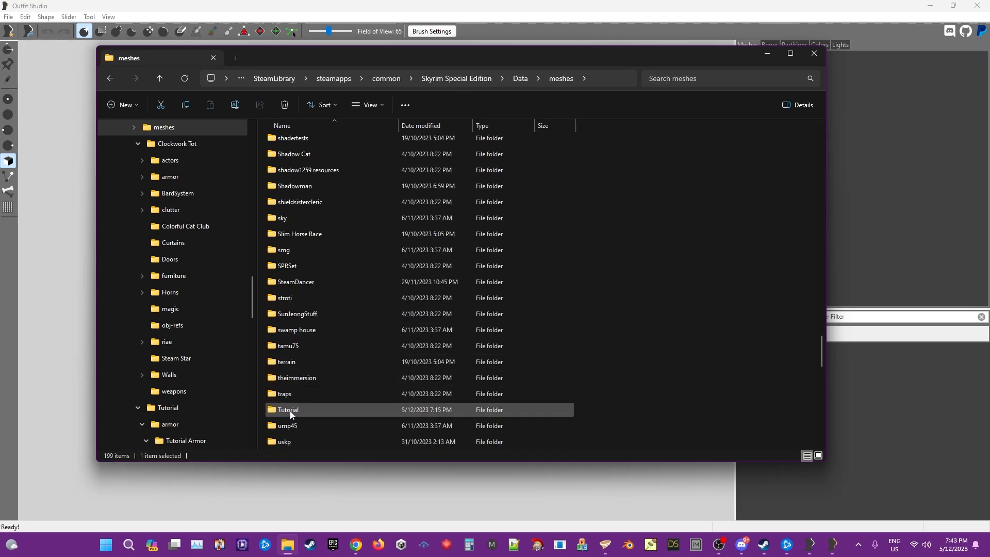
double_click(290, 410)
double_click(287, 144)
double_click(287, 144)
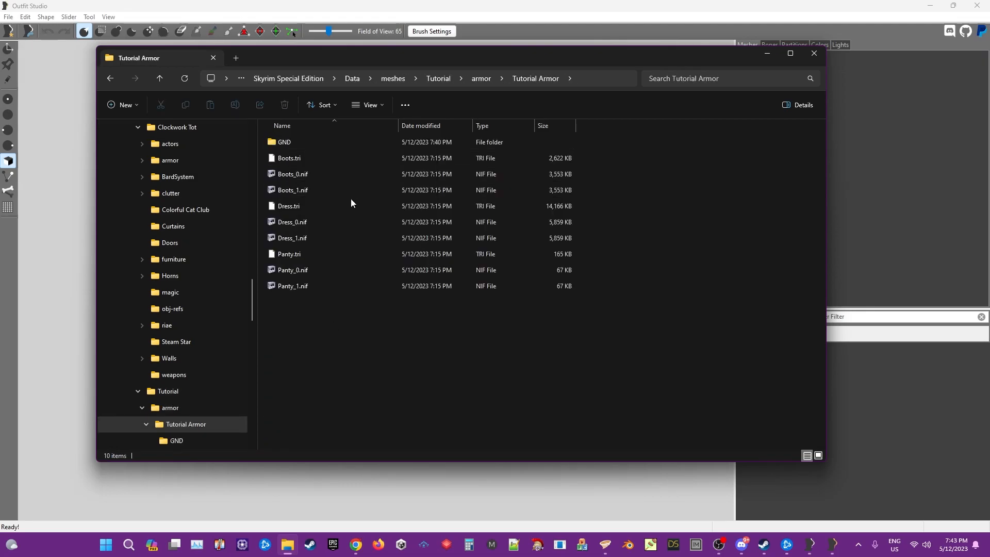
double_click(289, 141)
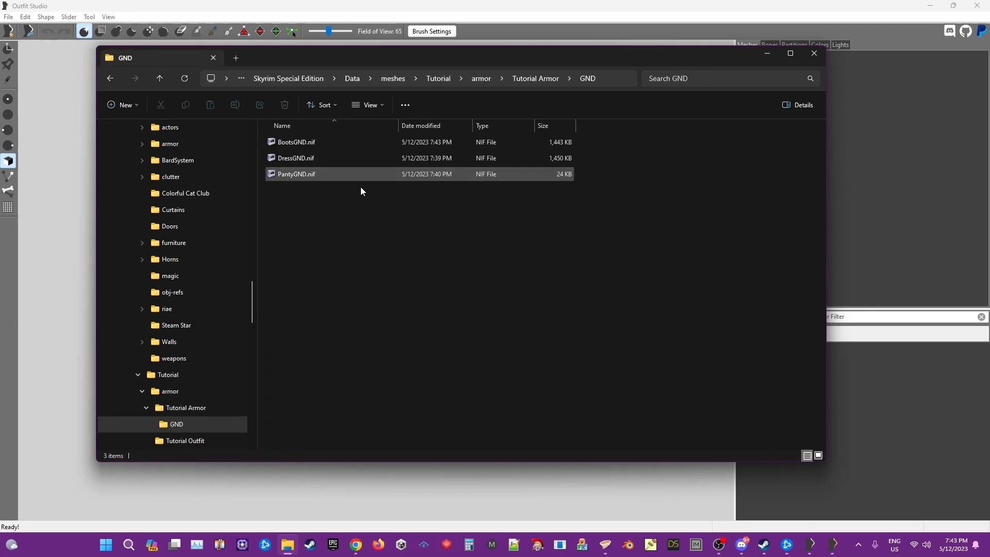
drag(292, 158, 58, 213)
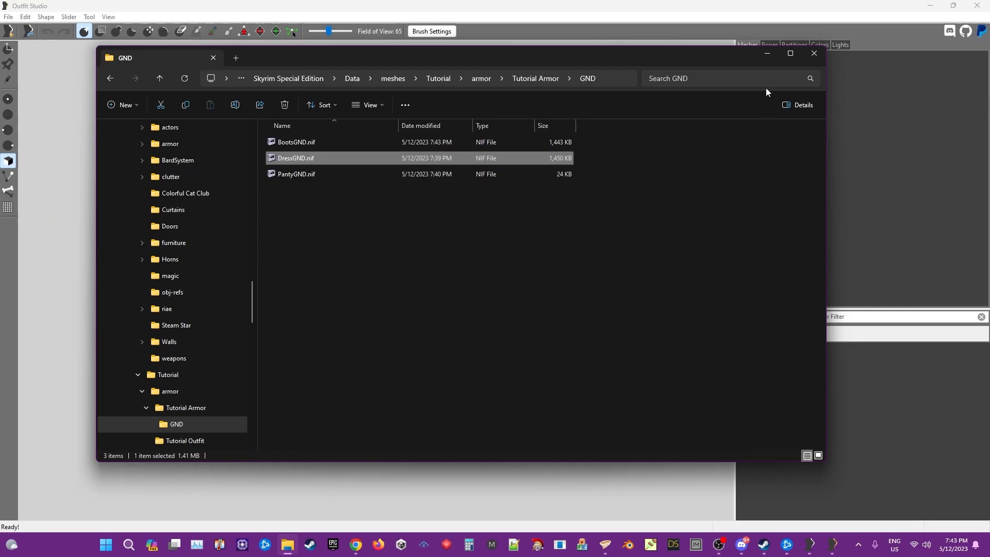
click(766, 55)
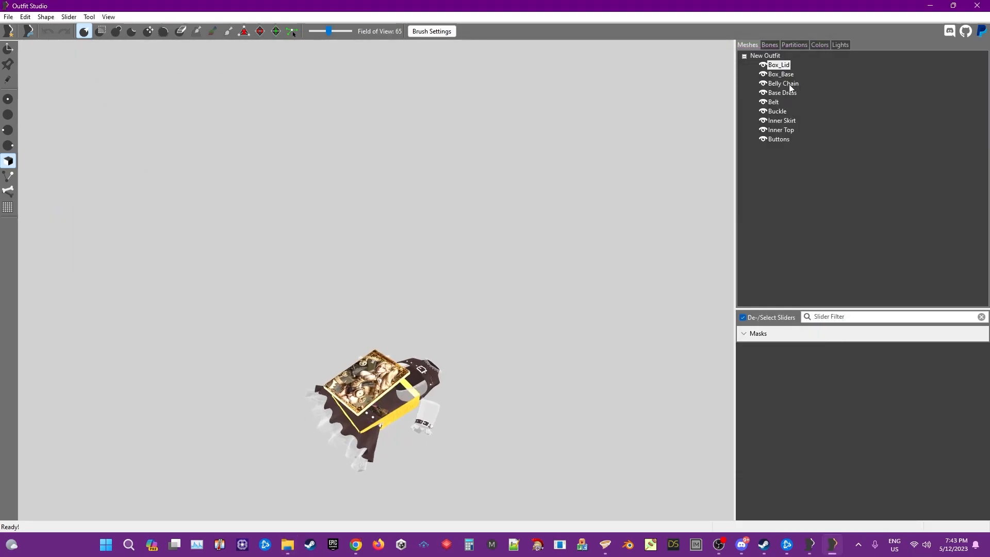
- Select all dress shapes from Belly Chain to Buttons and scale them down uniformly to fit the box
right_drag(609, 268, 553, 298)
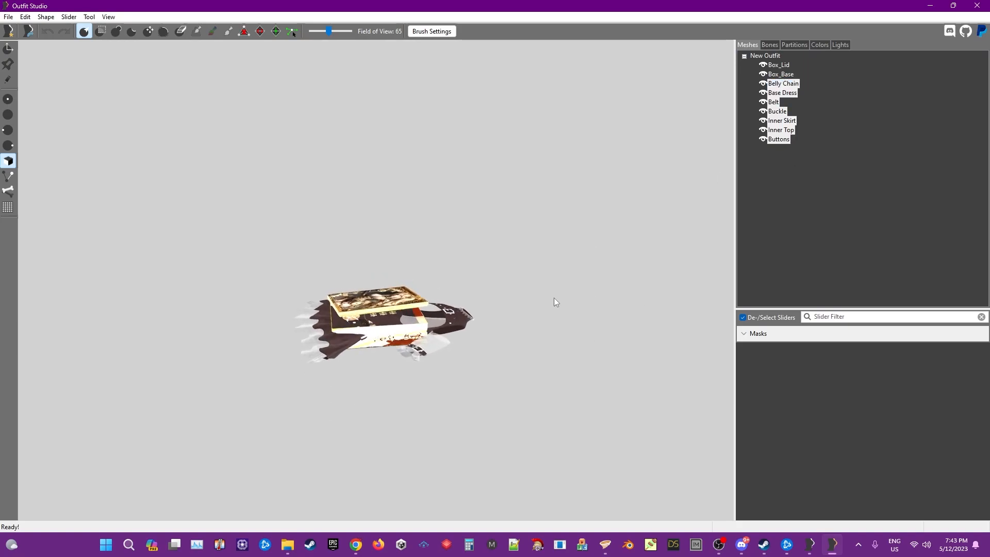
key(t)
right_drag(493, 295, 447, 325)
drag(376, 327, 318, 275)
- Stretch the selected dress shapes vertically to thicken the flattened dress inside the box
scroll(442, 348, up, 5)
scroll(487, 324, up, 5)
right_drag(488, 324, 402, 322)
key(t)
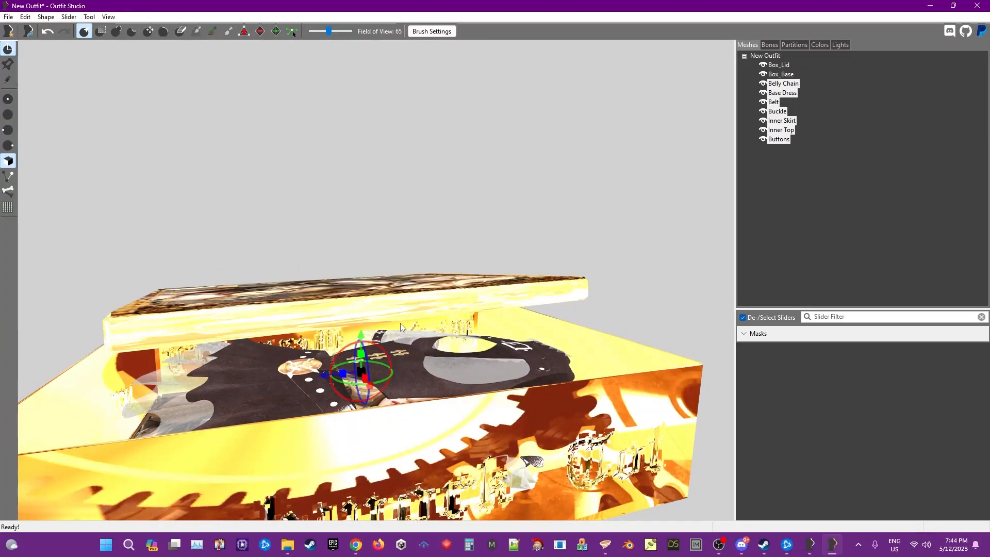
drag(361, 356, 304, 86)
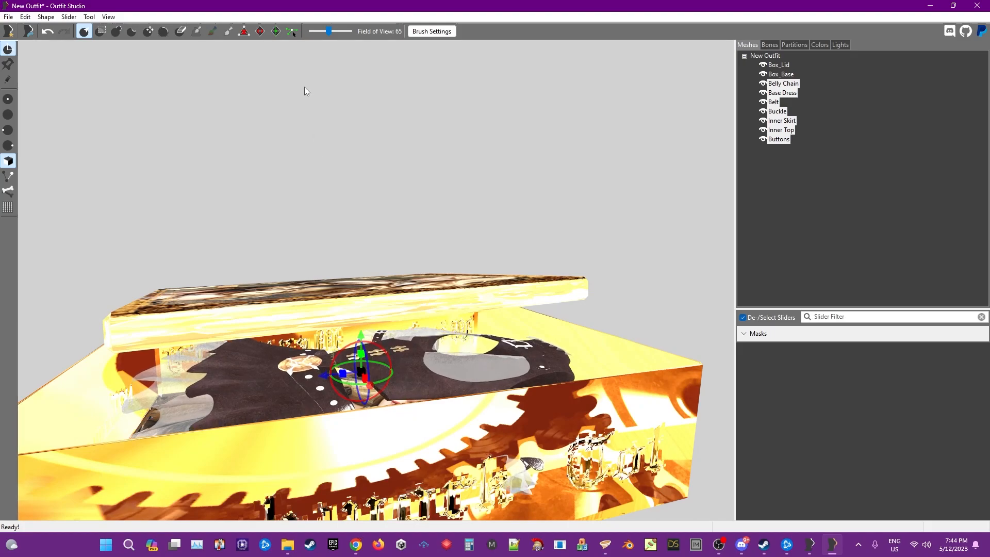
drag(363, 357, 320, 173)
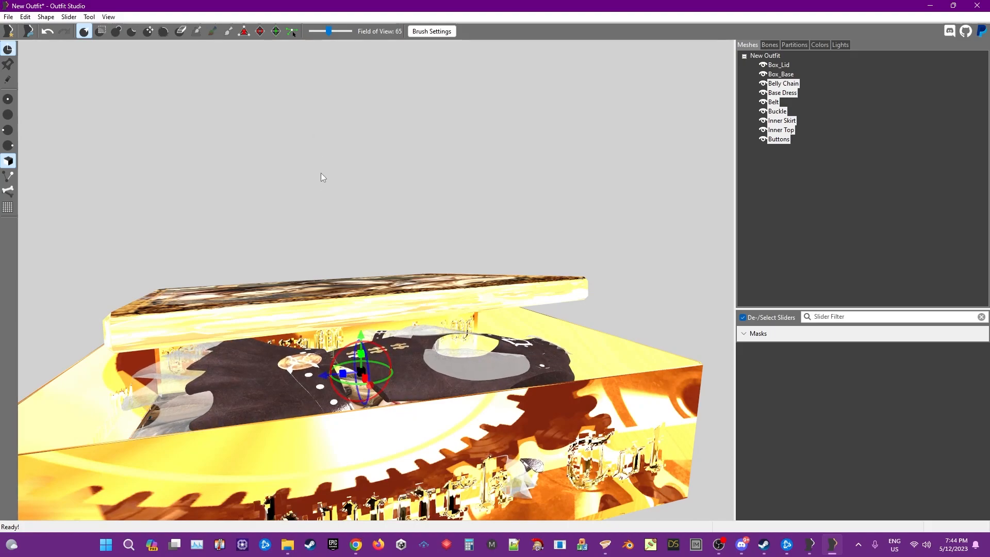
- Move the selected dress shapes into place inside the box base, checking the fit from several angles
drag(361, 358, 347, 99)
right_drag(356, 360, 329, 227)
drag(378, 212, 220, 95)
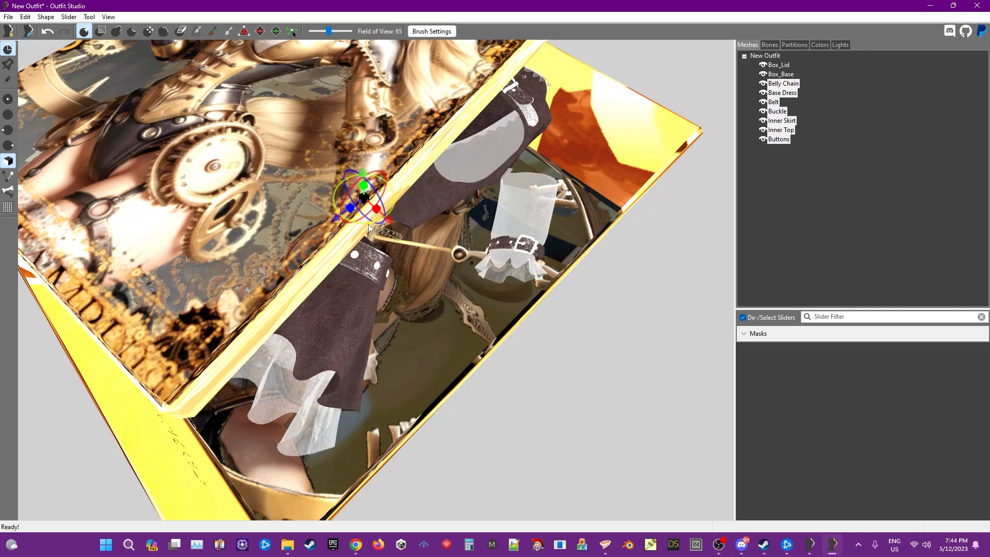
drag(369, 226, 375, 229)
right_drag(456, 268, 397, 280)
scroll(506, 314, down, 5)
right_drag(506, 314, 562, 307)
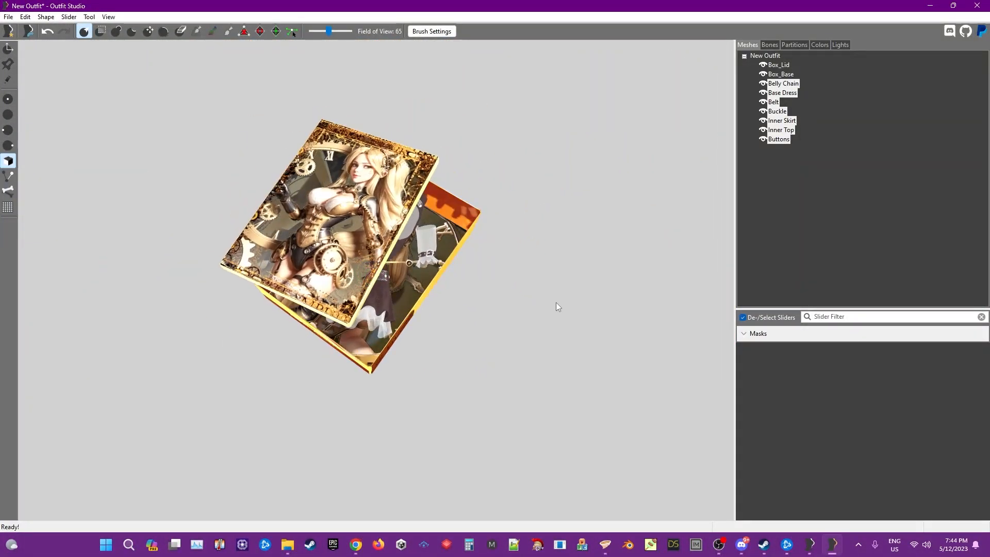
key(f)
key(f)
- Export the boxed dress to NIF over DressGND.nif in the GND folder and unload the project
click(12, 20)
mouse_move(54, 173)
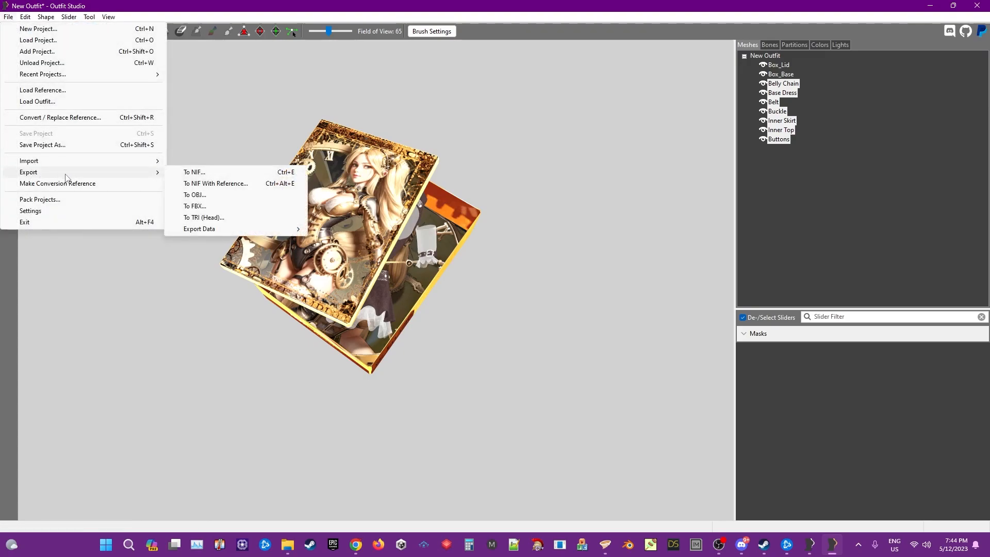
click(204, 172)
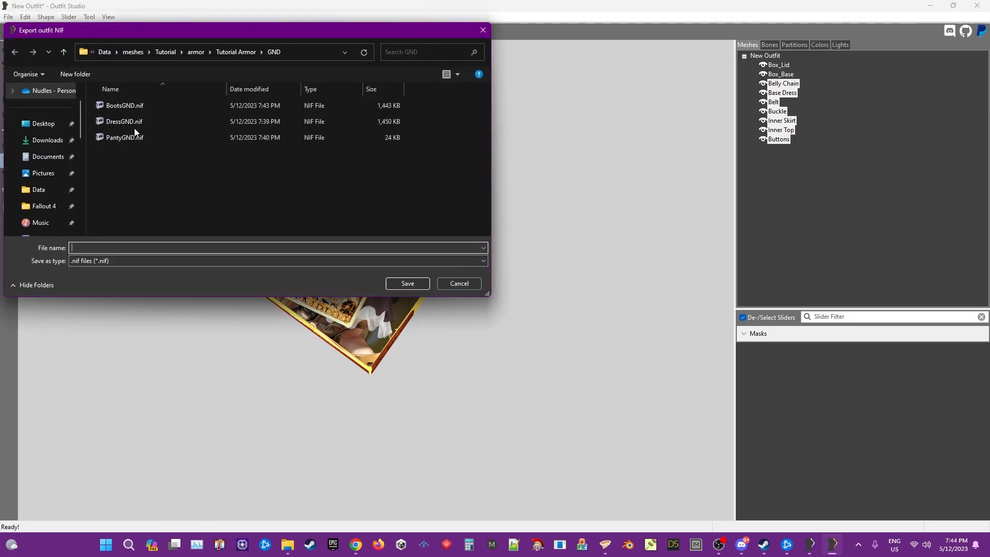
click(130, 122)
click(406, 282)
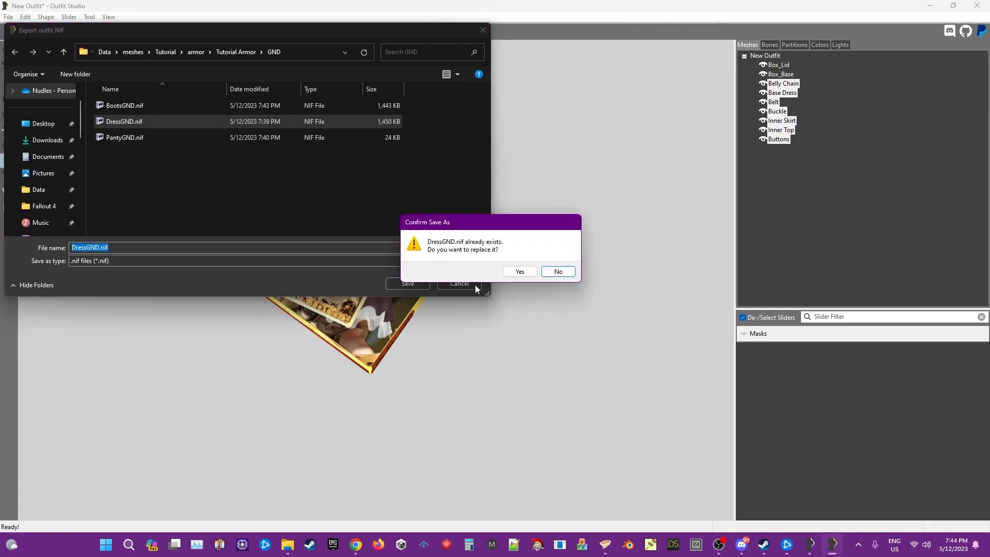
click(519, 271)
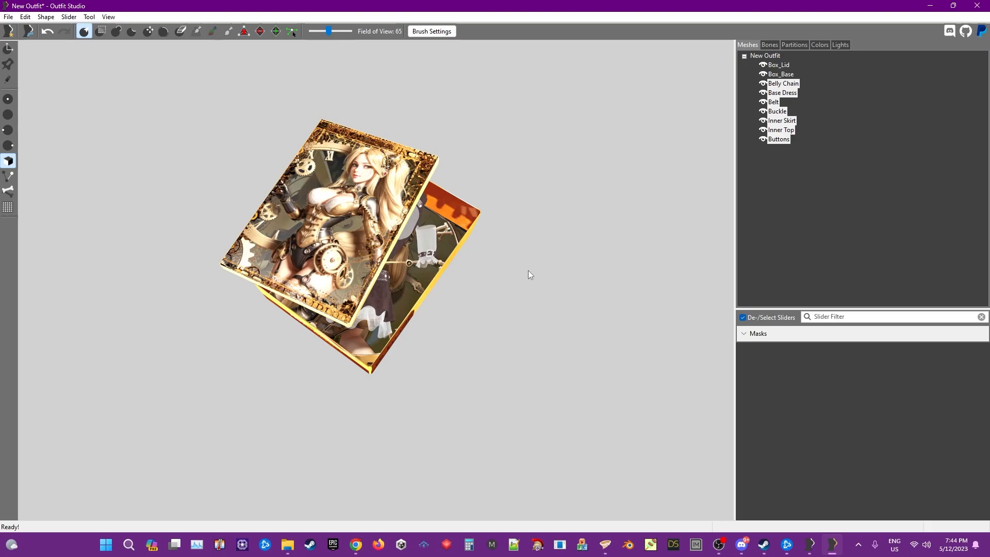
key(ctrl+u)
click(515, 269)
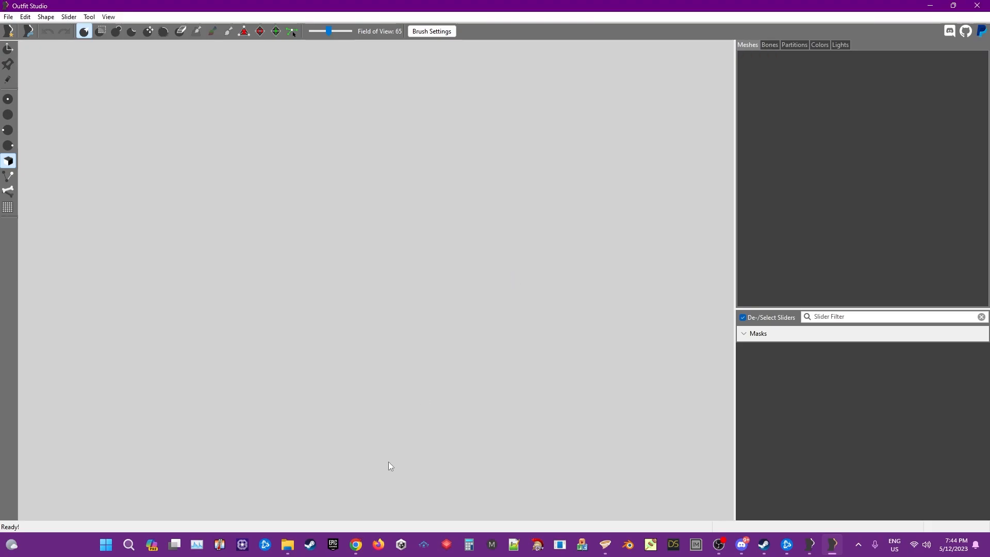
- Browse to meshes\Clockwork Tot\armor in File Explorer and add OPN_clockwork tot parts box.nif to the emptied Outfit Studio project
click(287, 544)
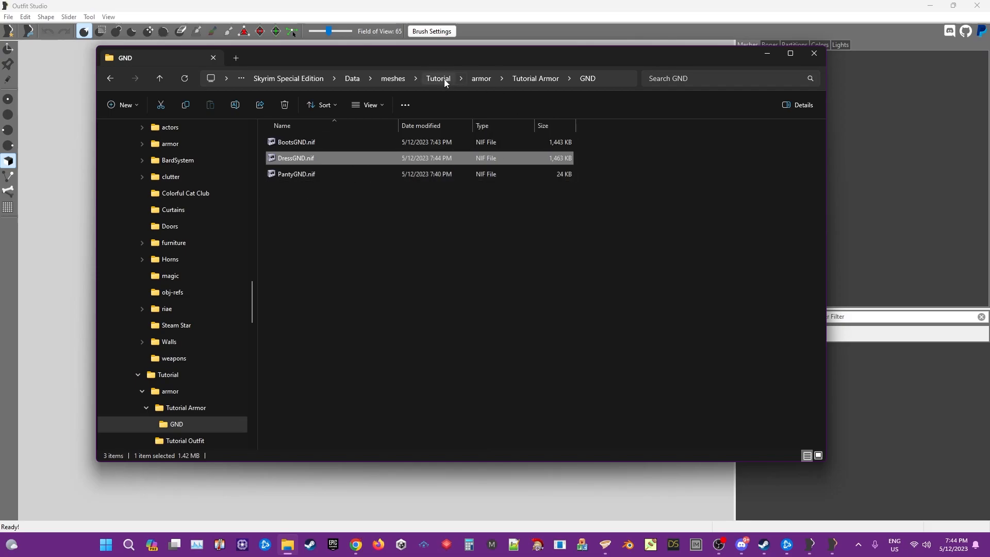
click(393, 79)
scroll(378, 302, up, 10)
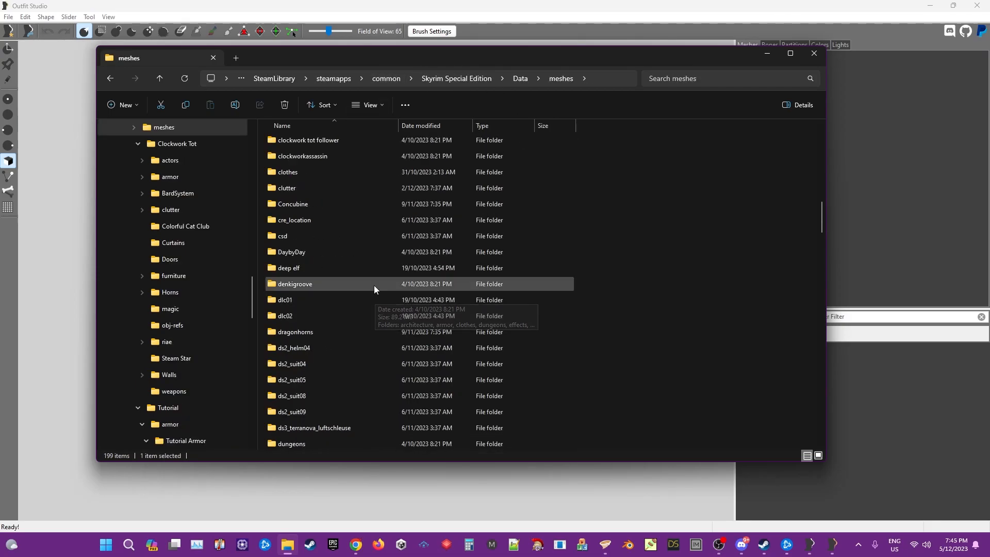
scroll(382, 290, up, 5)
scroll(361, 296, down, 2)
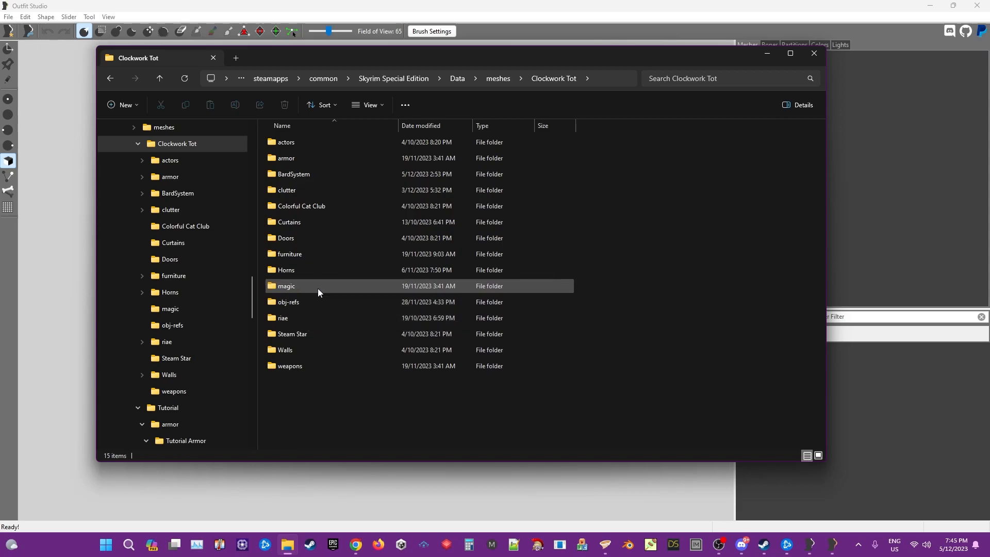
double_click(286, 161)
scroll(320, 312, down, 10)
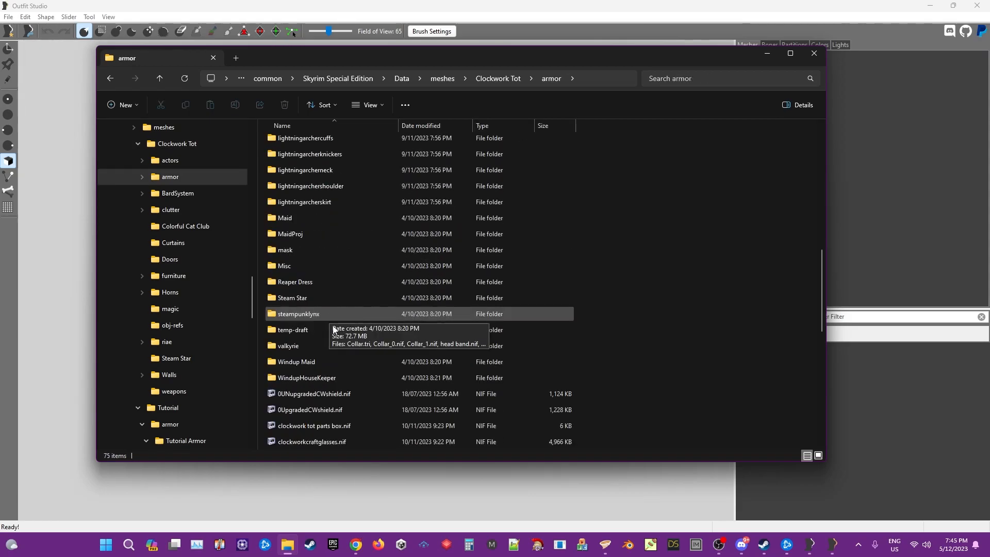
scroll(332, 326, down, 3)
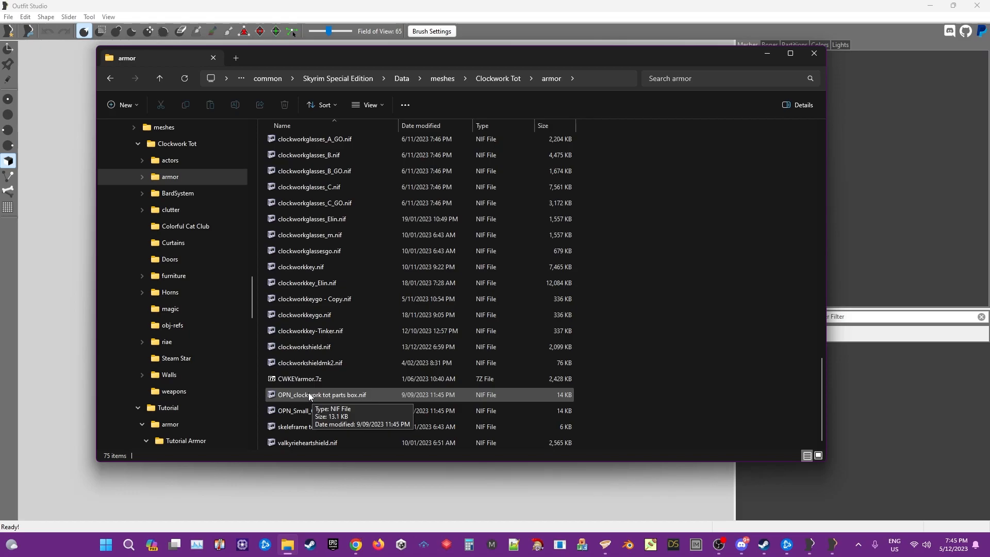
drag(308, 392, 64, 348)
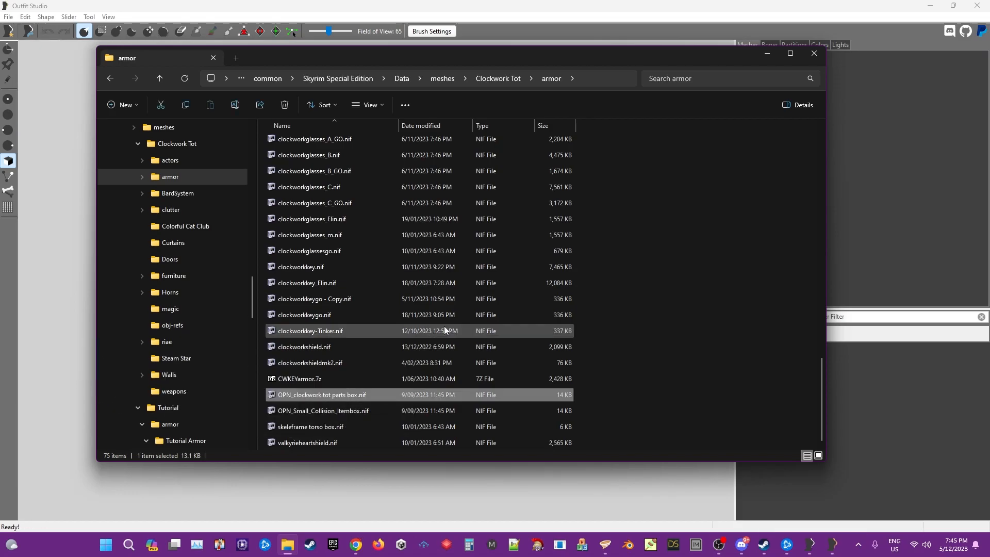
- Browse to meshes\Tutorial\armor\Tutorial Armor\GND in File Explorer, add PantyGND.nif to the box outfit and minimize File Explorer
click(454, 85)
scroll(355, 291, down, 15)
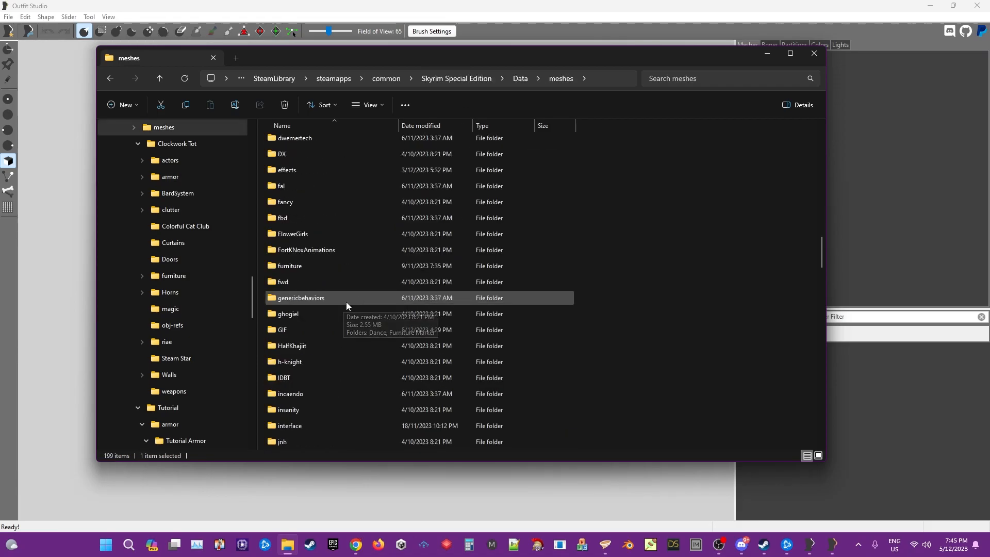
scroll(348, 304, down, 10)
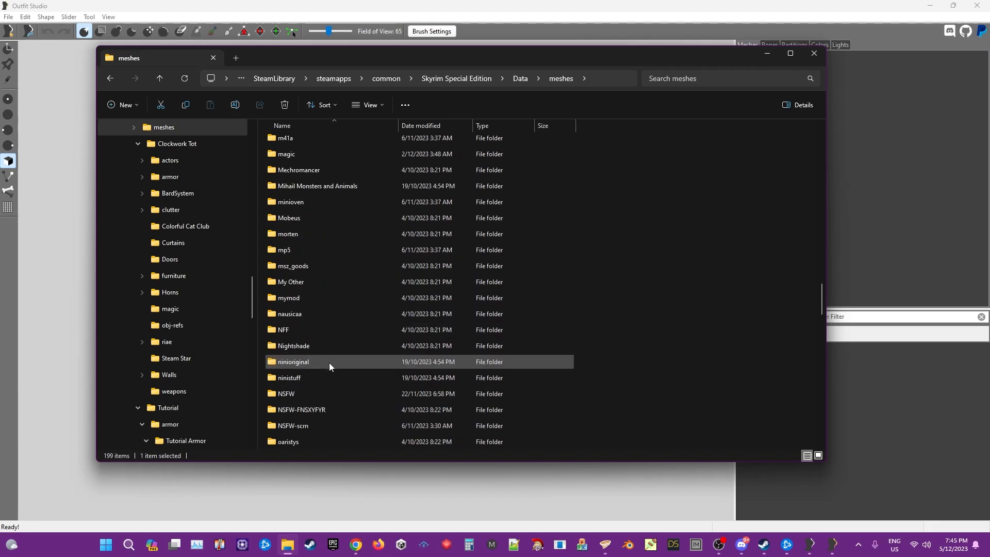
scroll(330, 351, down, 9)
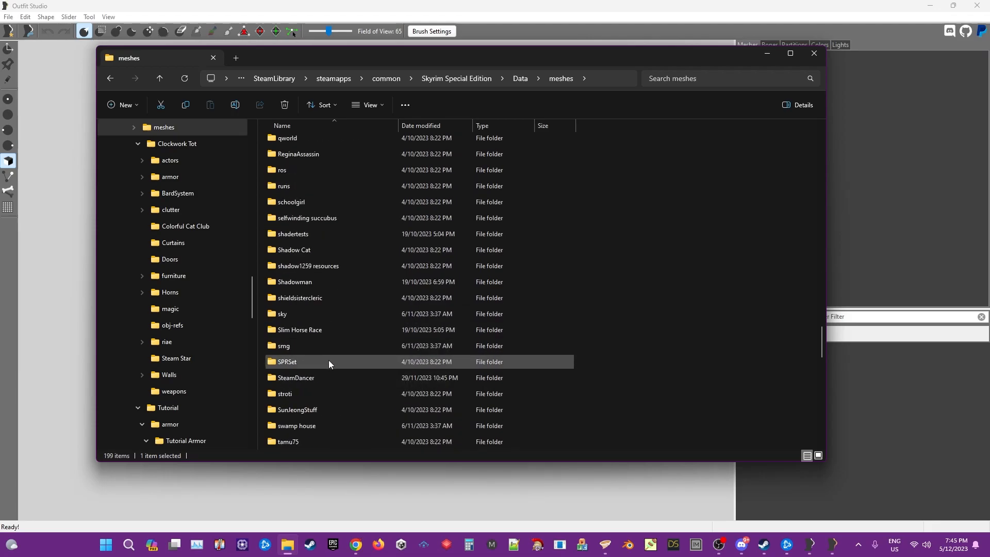
scroll(346, 350, down, 1)
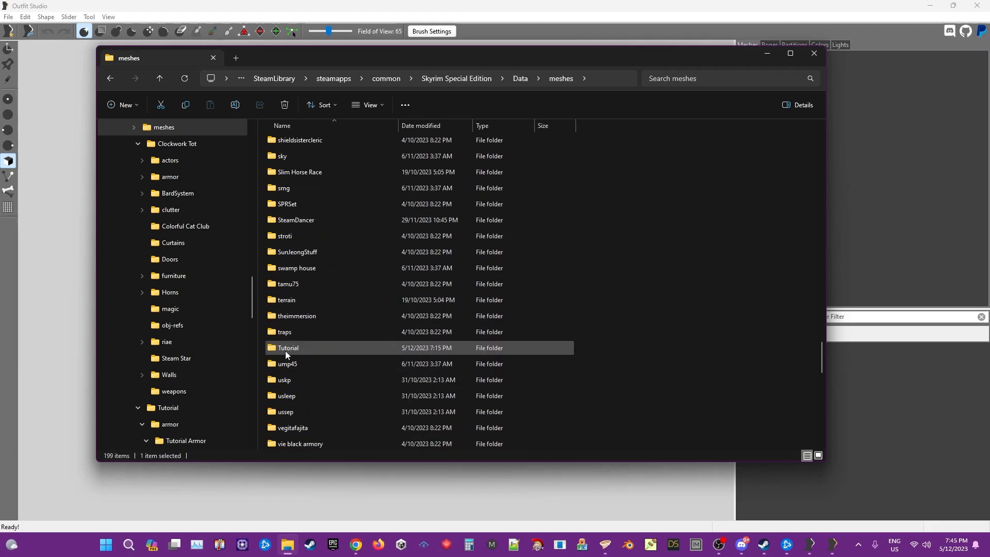
double_click(284, 350)
double_click(284, 141)
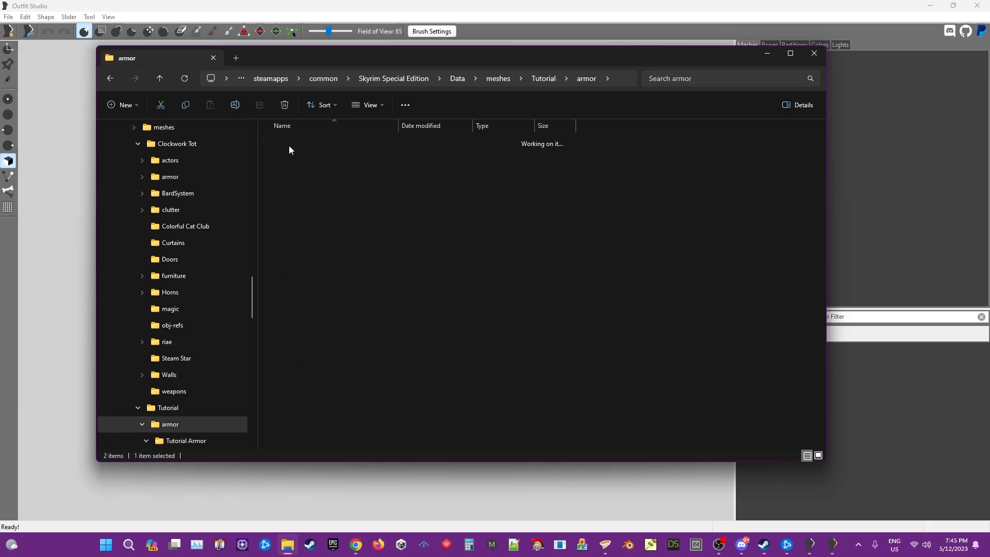
double_click(288, 146)
double_click(288, 145)
drag(296, 174, 77, 222)
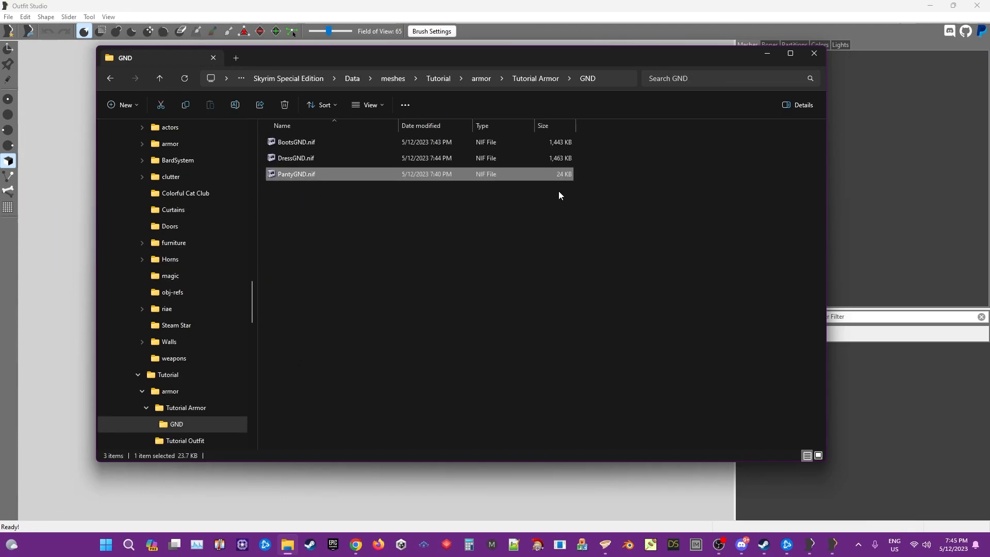
click(766, 56)
- Reposition the Panty shape so it lies inside the open part of the box base beside the lid
right_drag(567, 295, 501, 250)
key(t)
drag(372, 165, 372, 161)
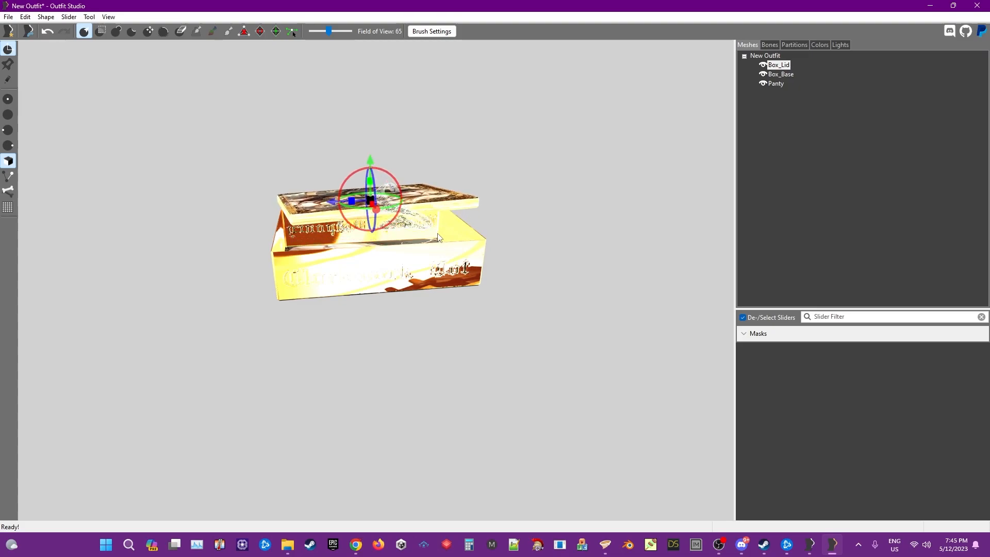
click(767, 86)
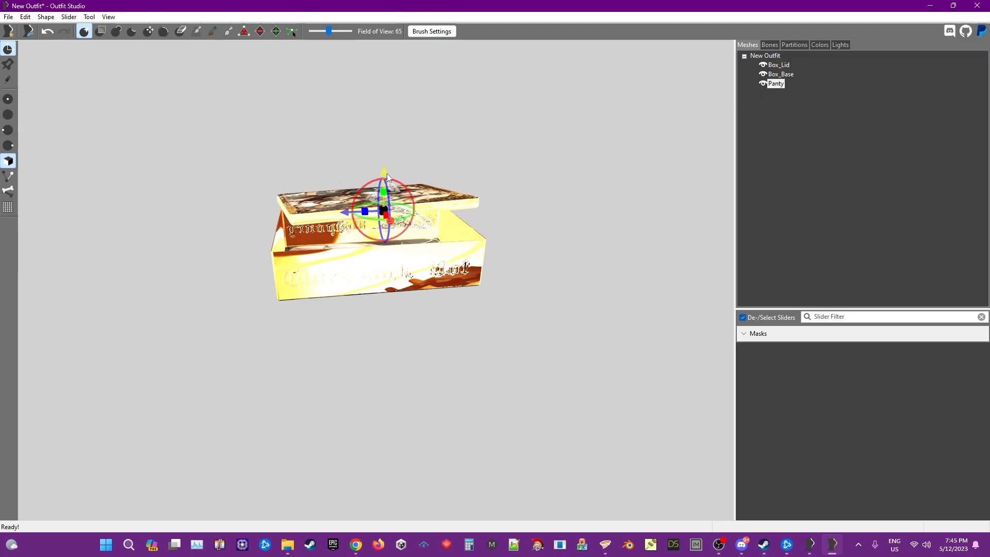
right_drag(353, 194, 361, 208)
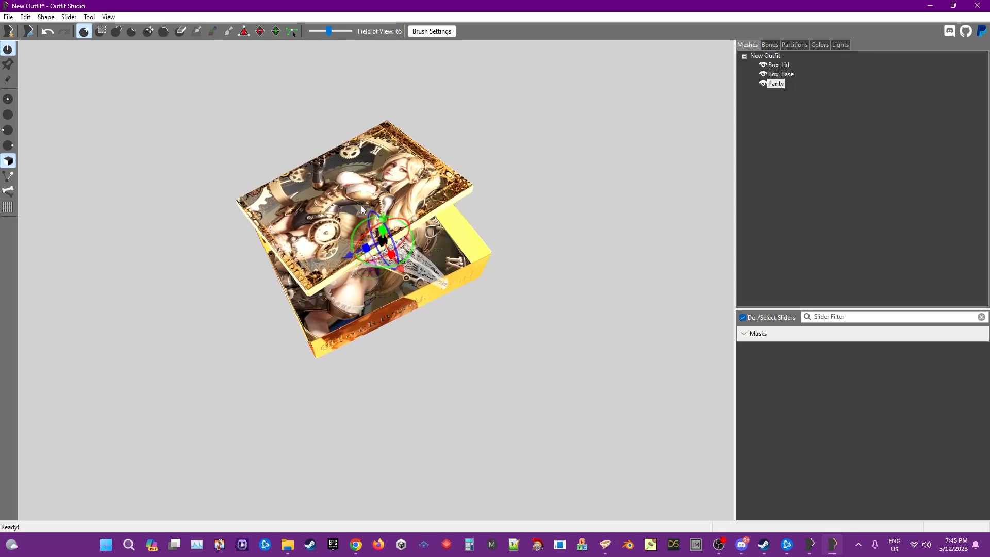
drag(410, 243, 447, 232)
drag(404, 267, 404, 283)
right_drag(404, 283, 354, 263)
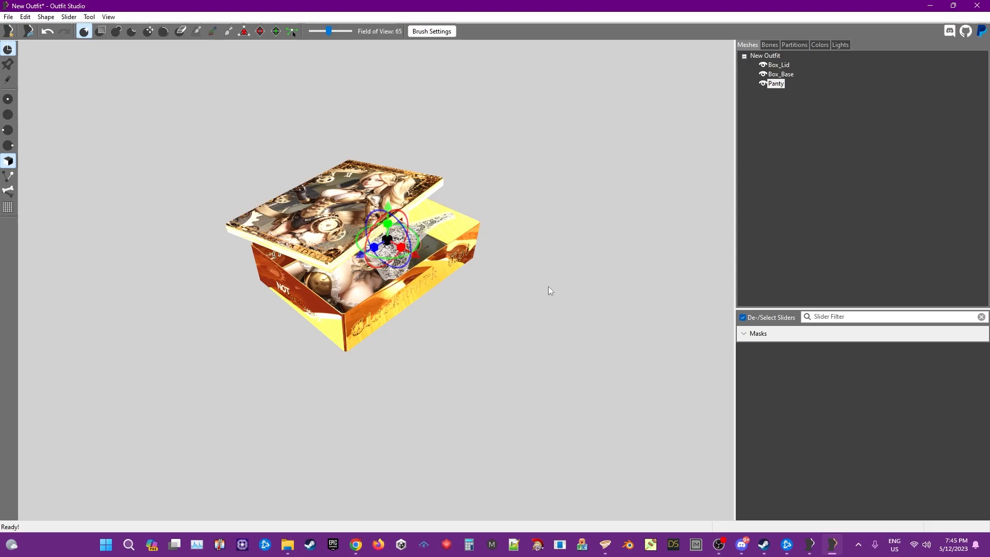
drag(362, 260, 366, 265)
right_drag(367, 265, 406, 260)
drag(361, 203, 363, 208)
right_drag(485, 289, 476, 340)
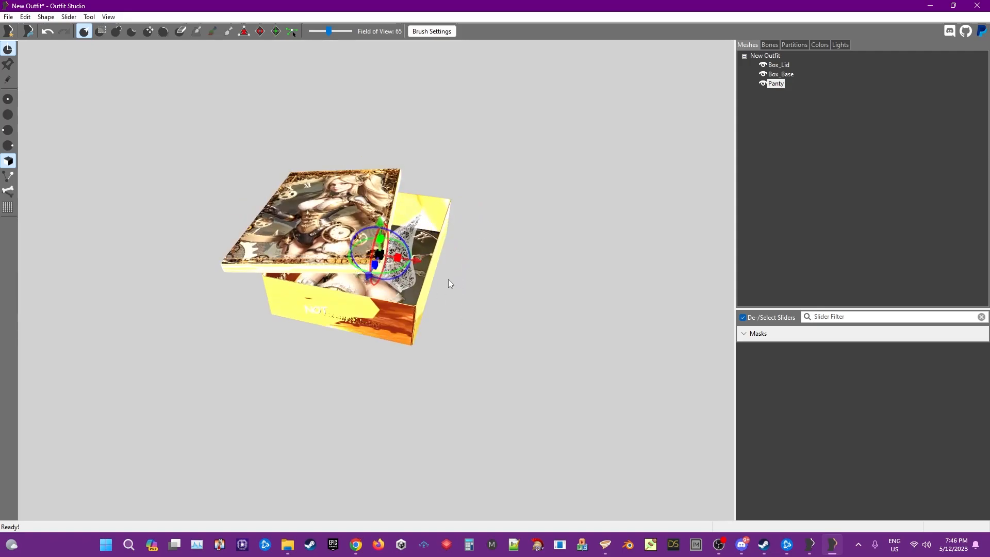
- Export the boxed panty to NIF, replacing PantyGND.nif in the GND folder
click(10, 19)
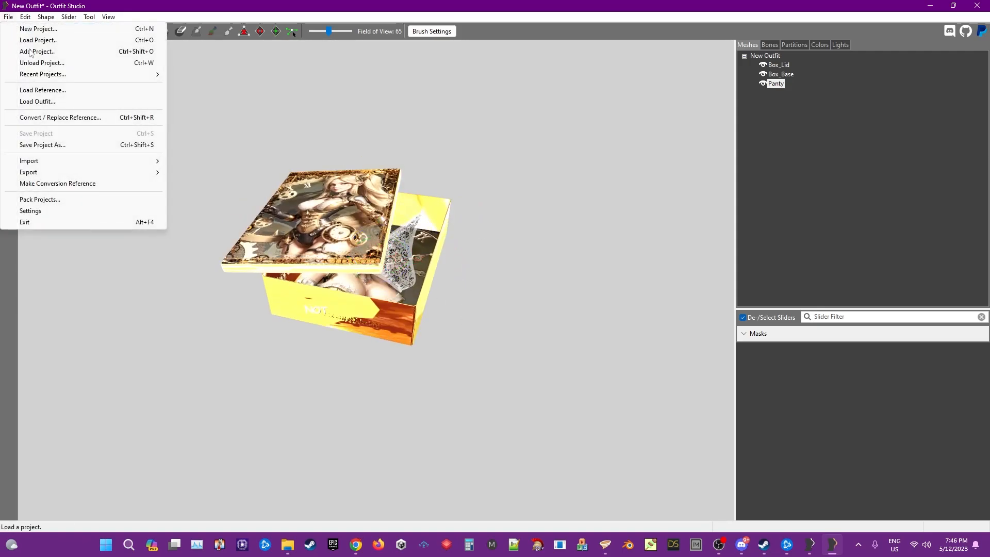
mouse_move(42, 174)
click(194, 172)
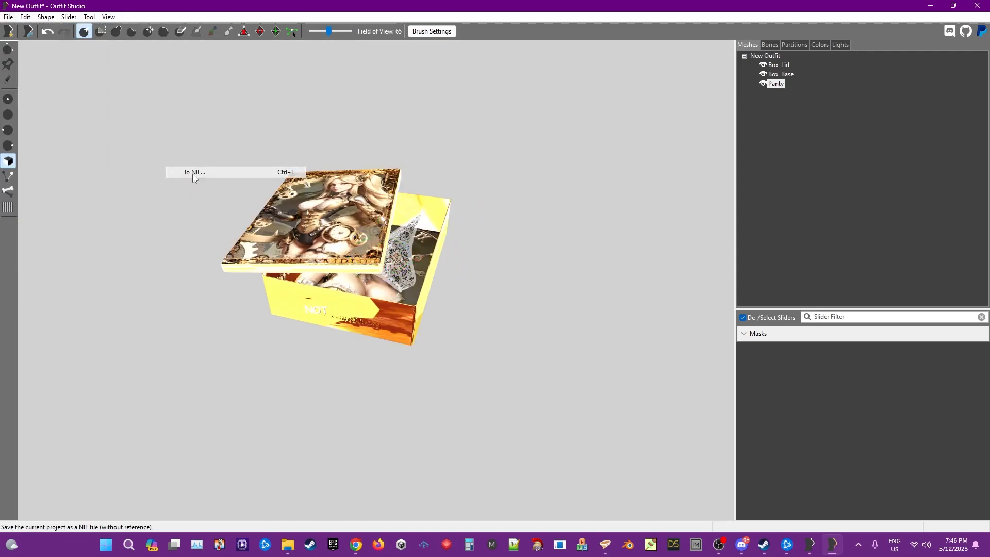
click(128, 138)
click(387, 283)
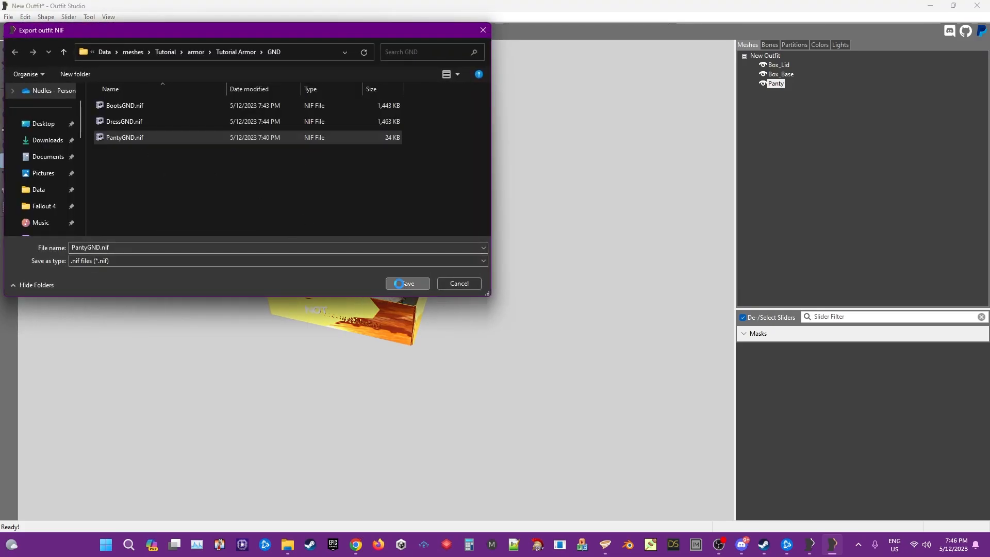
click(519, 273)
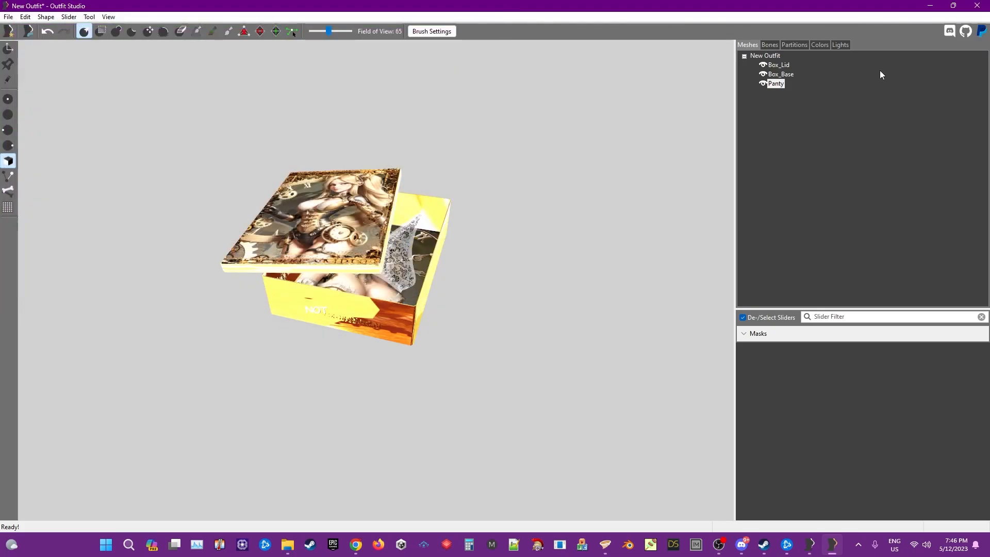
- Close Outfit Studio without saving the project and close BodySlide
click(977, 8)
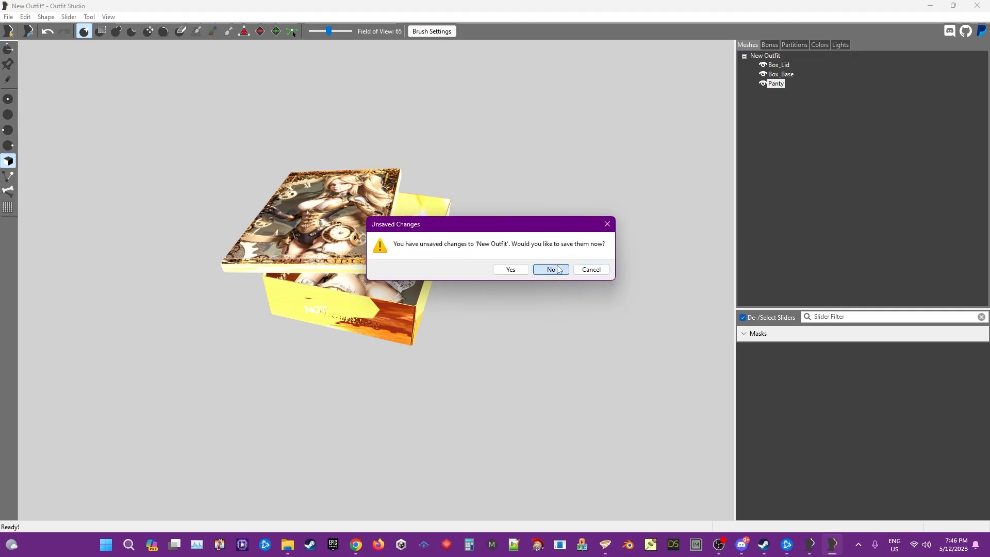
click(550, 269)
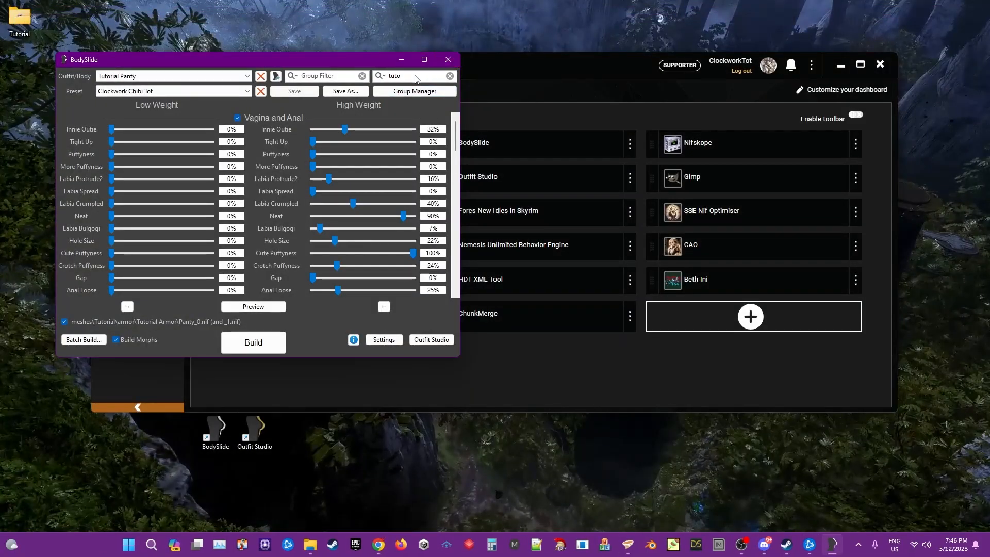
click(447, 60)
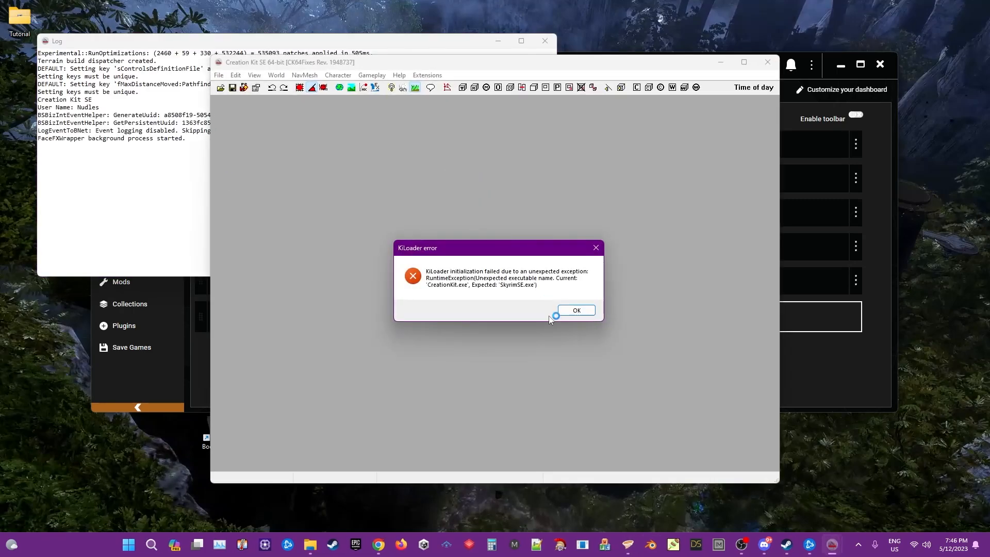
- Dismiss the KiLoader error and load TutorialArmor.esp as the active file
click(572, 309)
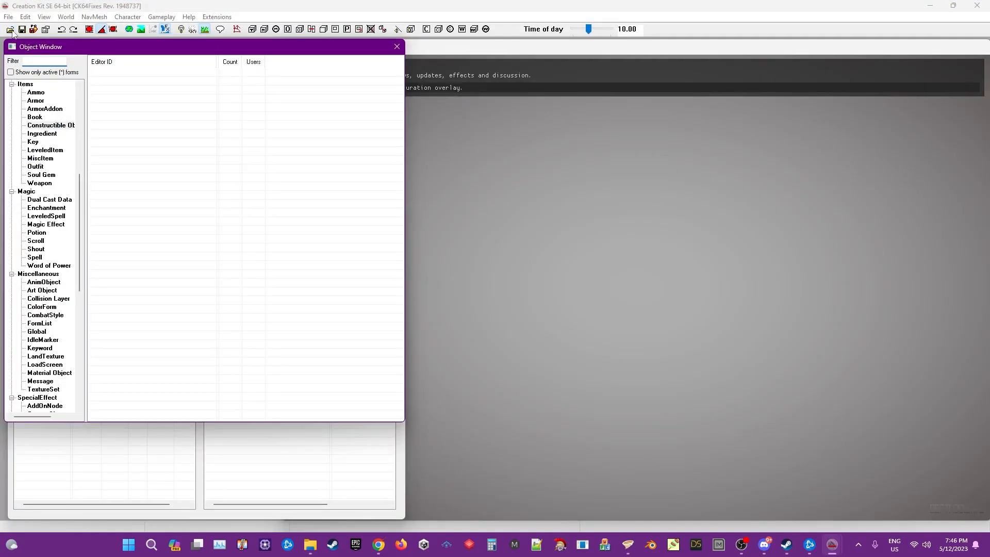
click(10, 29)
click(391, 145)
text(tutor)
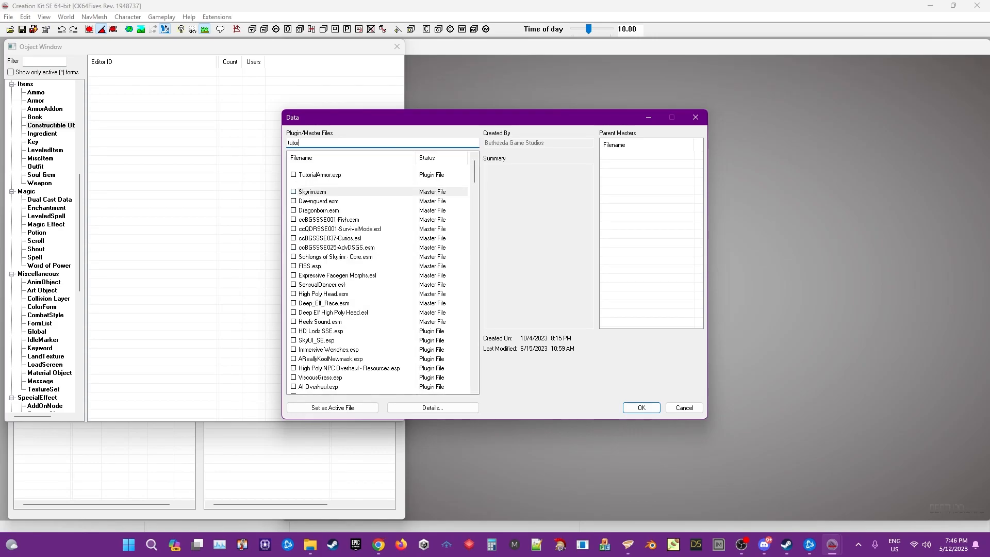
click(333, 175)
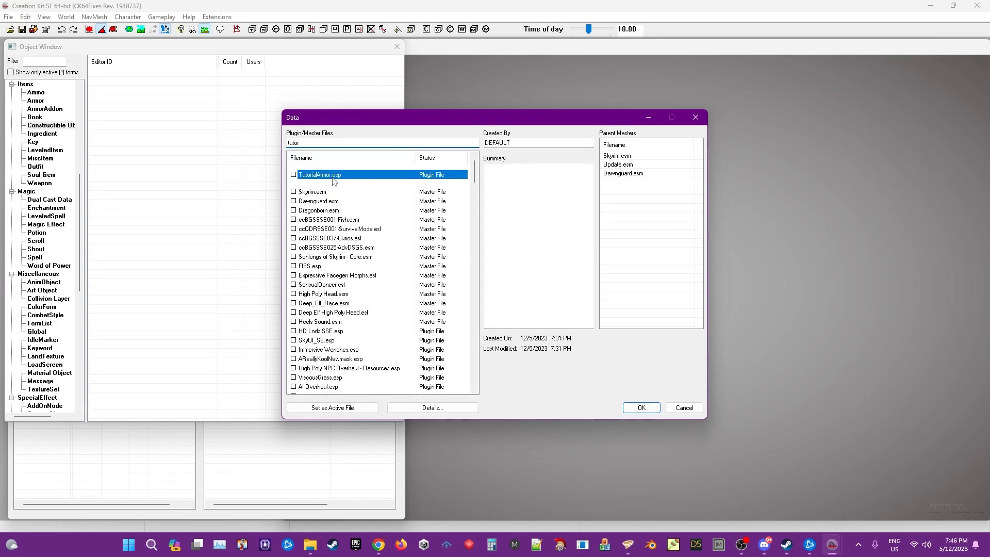
click(346, 409)
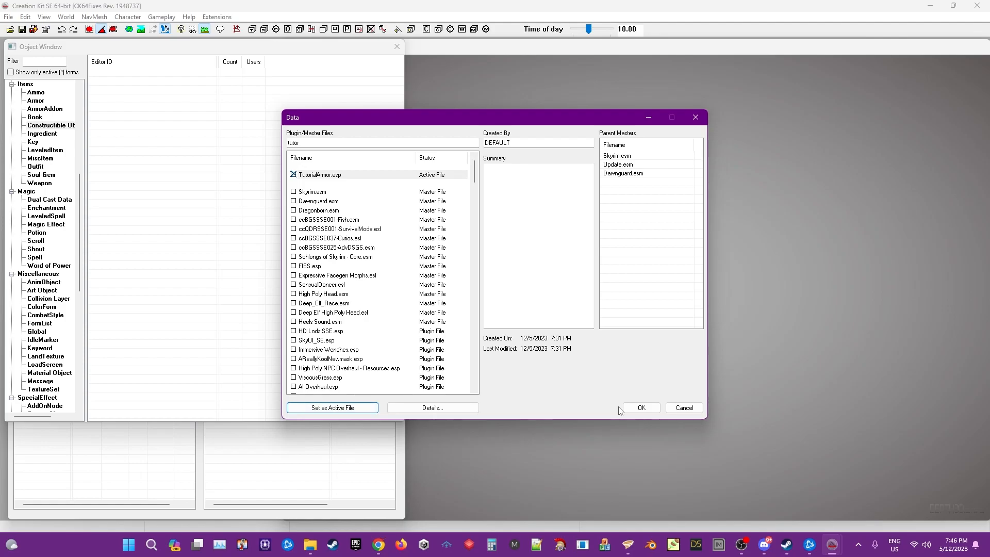
click(639, 411)
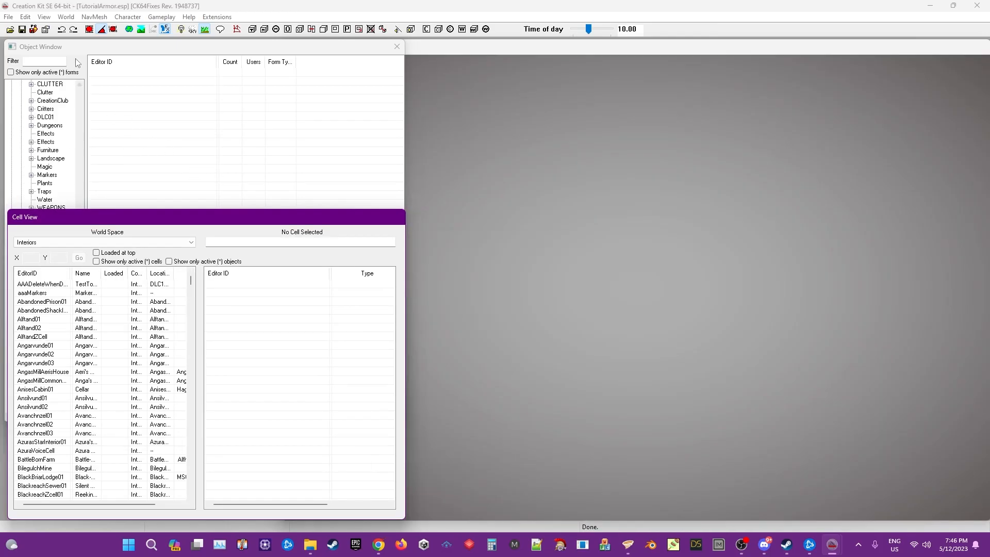
- Show the Armor items in the object list and open the 0_TutorialBoots armor record
click(85, 74)
click(80, 94)
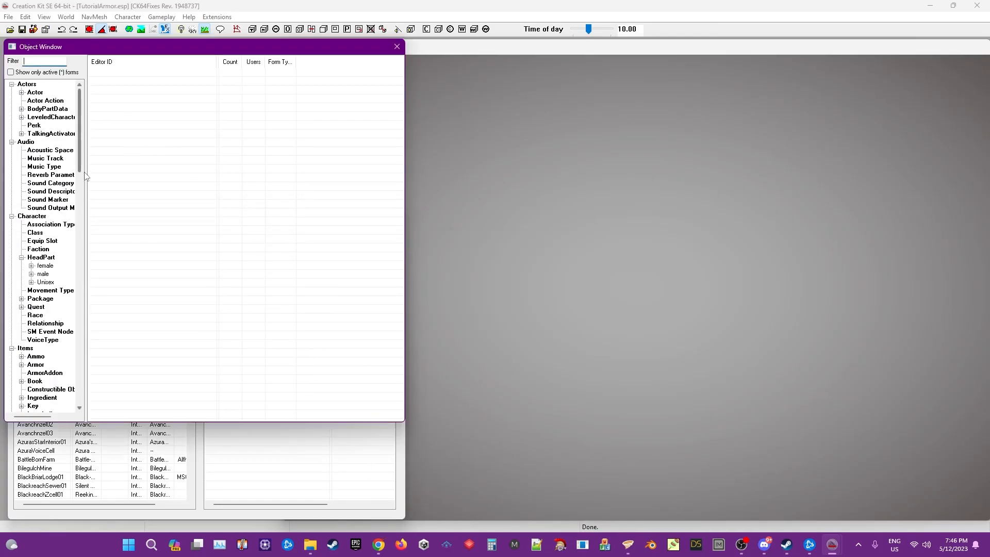
click(35, 365)
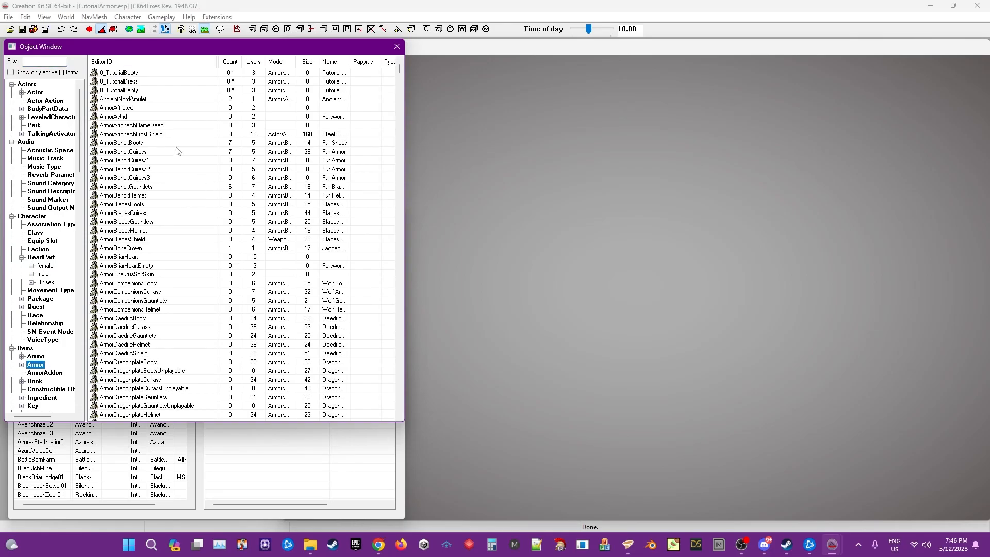
click(470, 413)
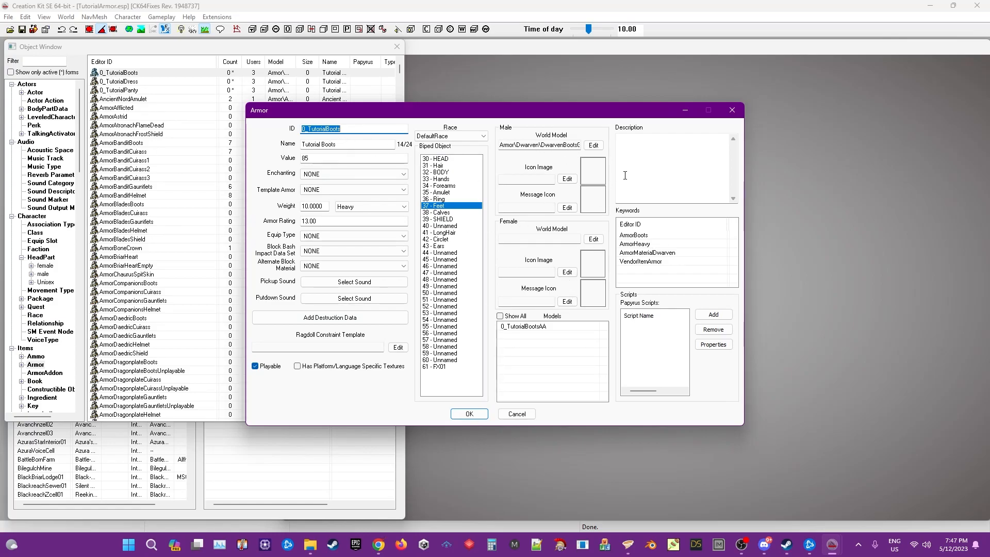
- Set the female world model of 0_TutorialBoots to BootsGND.nif from the Tutorial Armor\GND folder and save the record
click(593, 238)
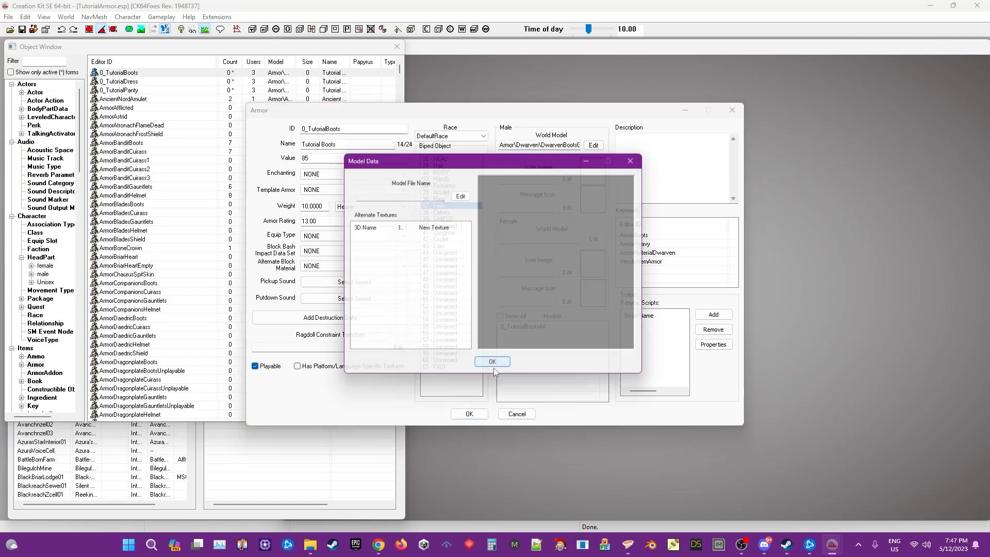
click(460, 199)
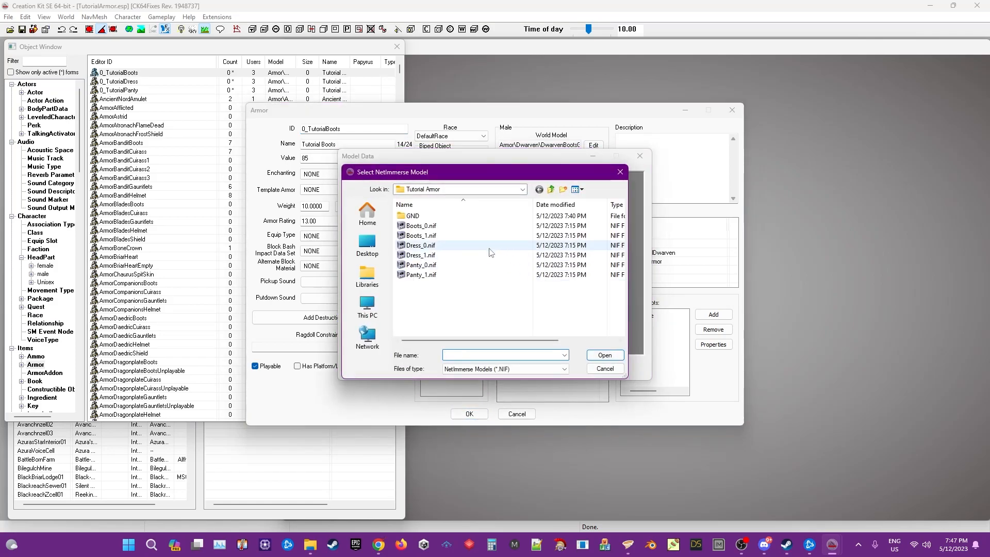
double_click(412, 216)
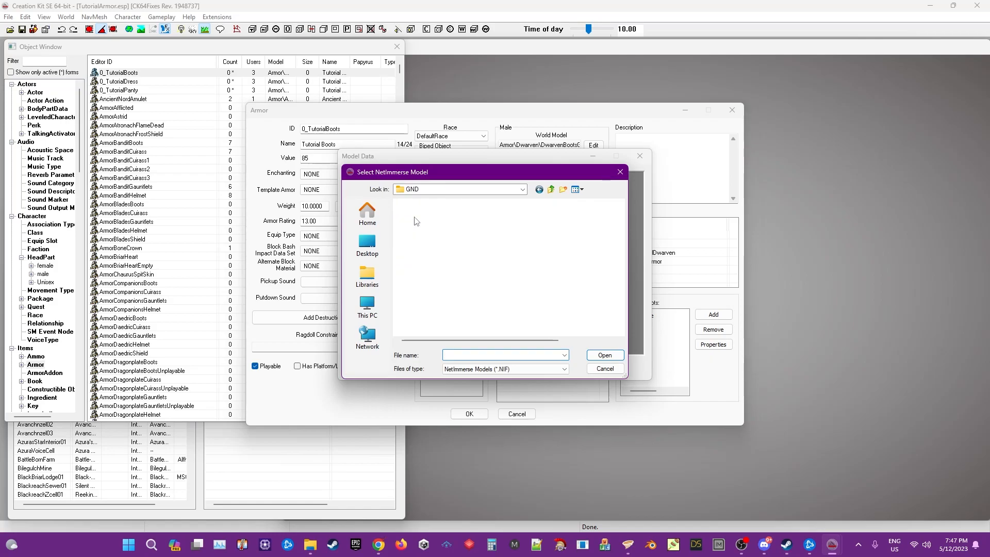
click(416, 217)
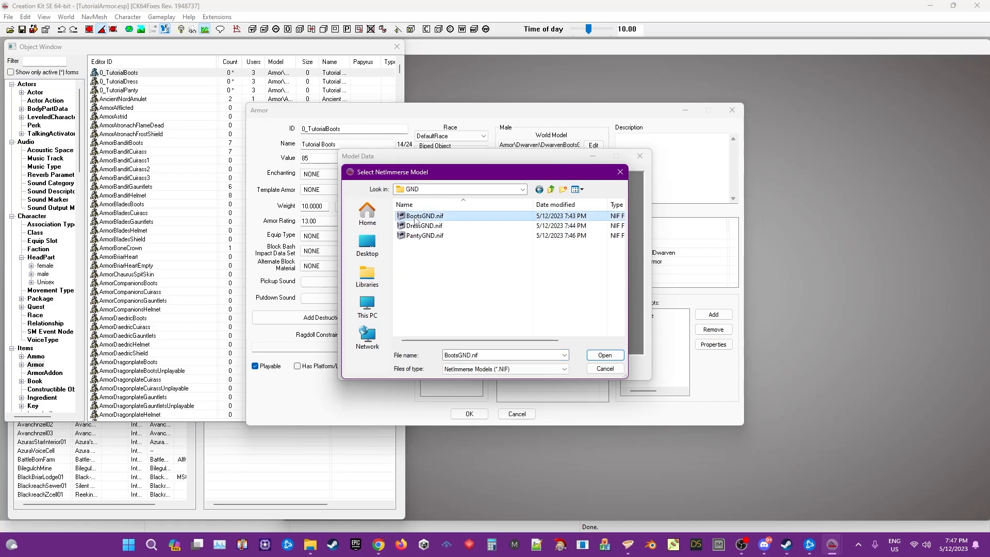
click(604, 355)
drag(545, 333, 486, 351)
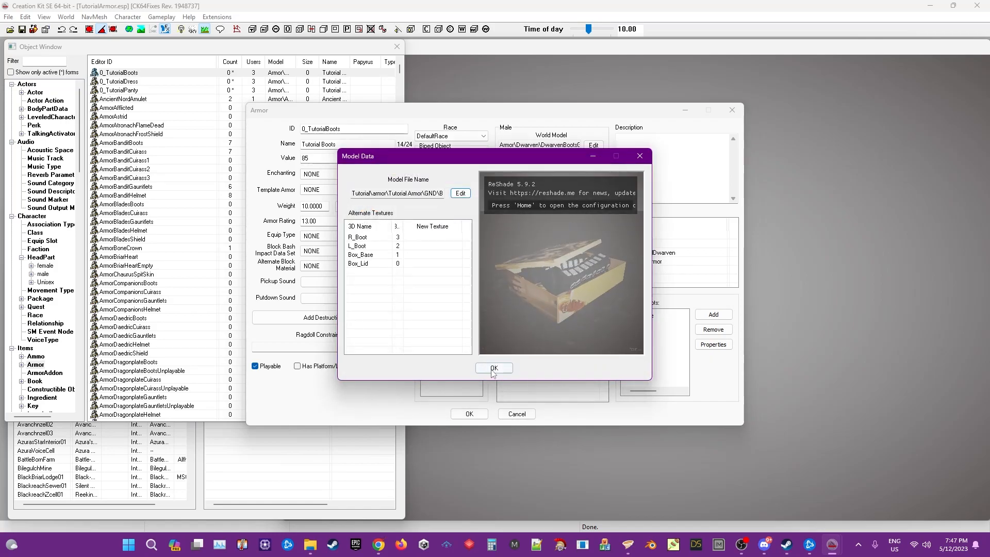
click(493, 369)
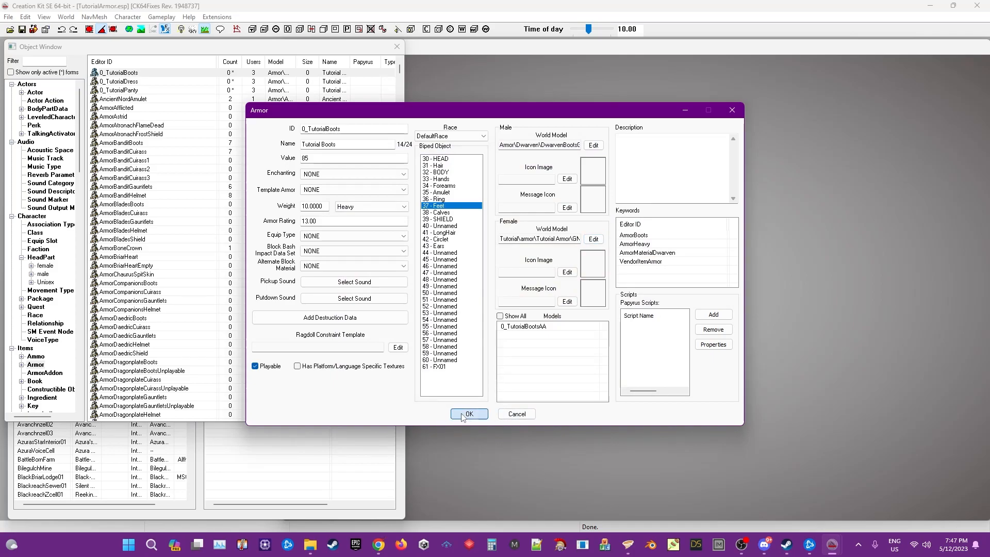
click(467, 414)
- Set the female world model of 0_TutorialDress to DressGND.nif from meshes\Tutorial\armor\Tutorial Armor\GND and save the record
double_click(129, 82)
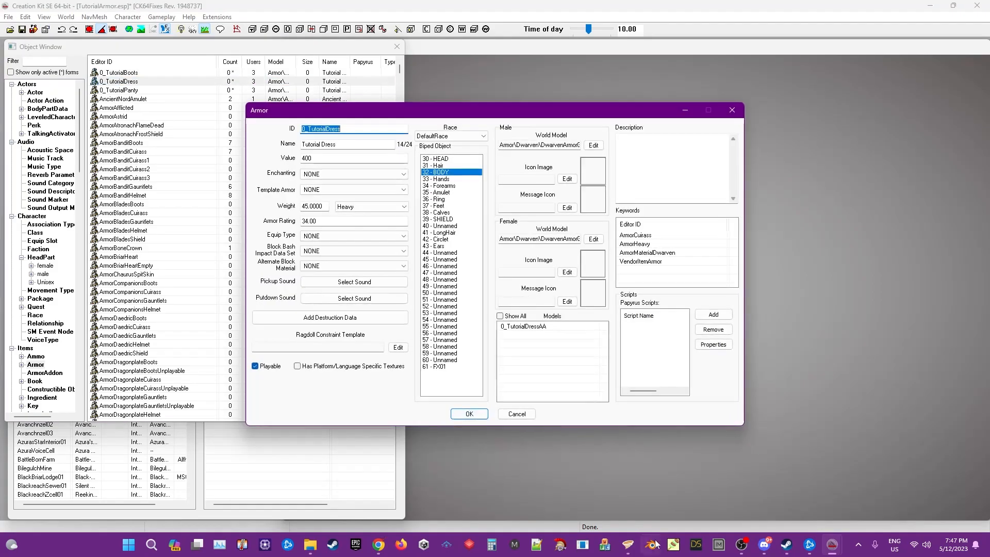
click(593, 239)
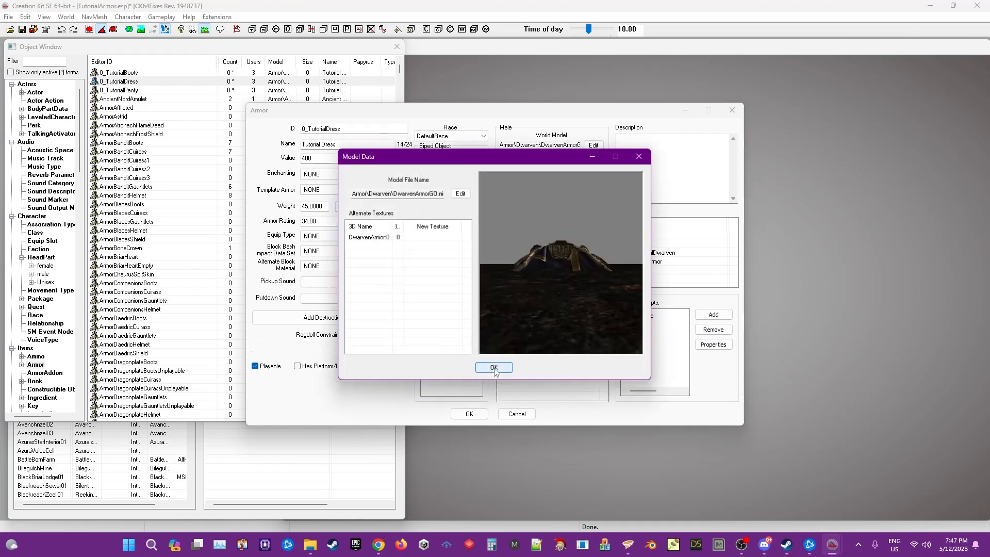
click(461, 194)
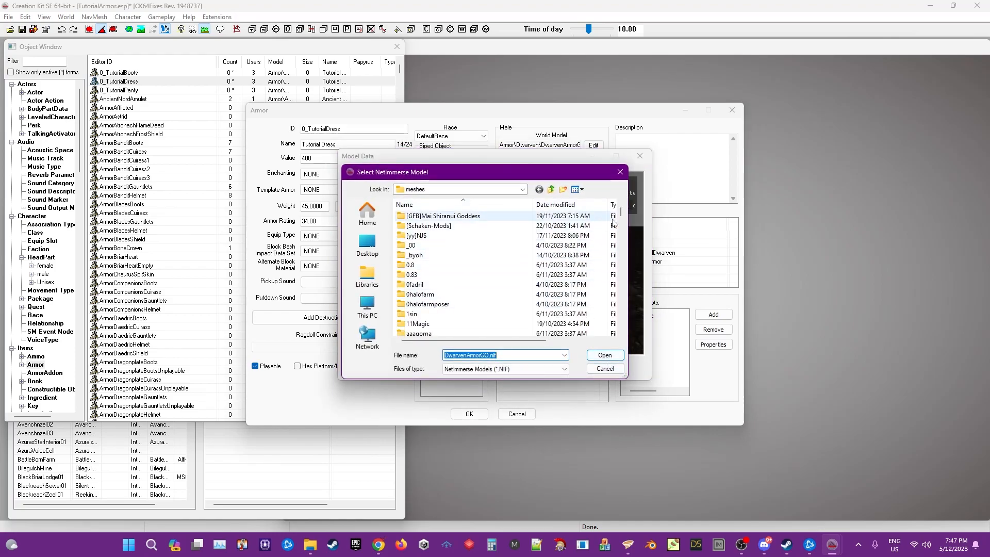
drag(621, 214, 620, 308)
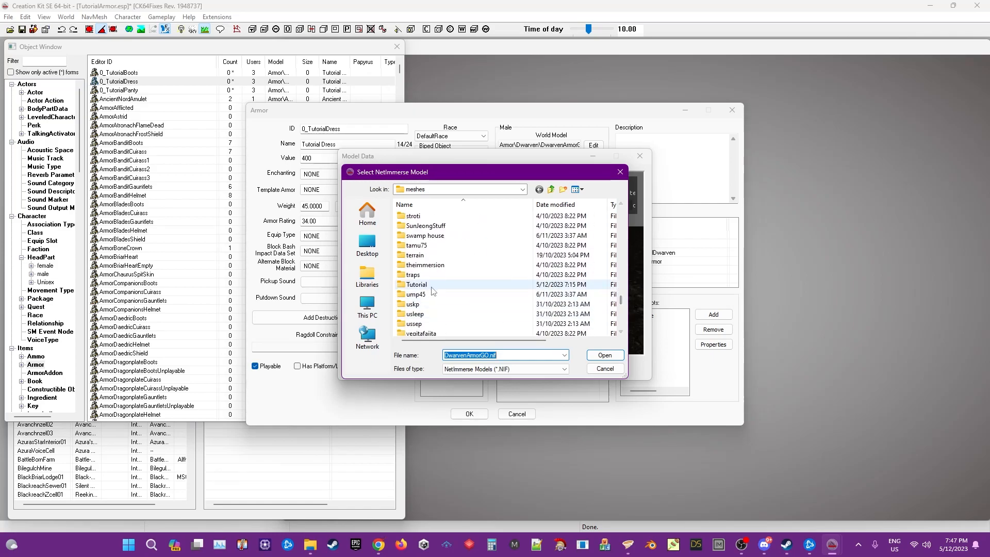
double_click(418, 294)
click(550, 189)
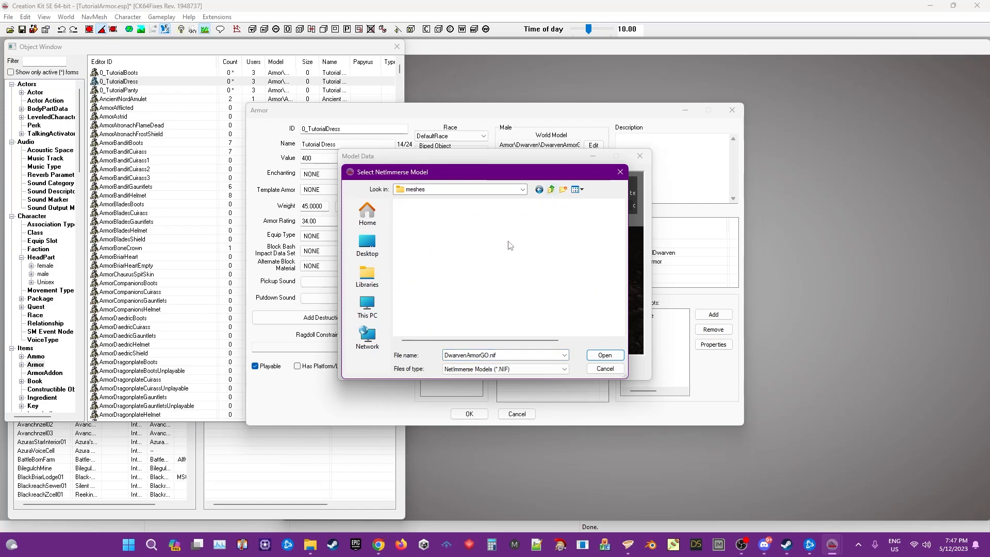
double_click(423, 217)
double_click(424, 217)
double_click(412, 216)
click(425, 225)
click(602, 355)
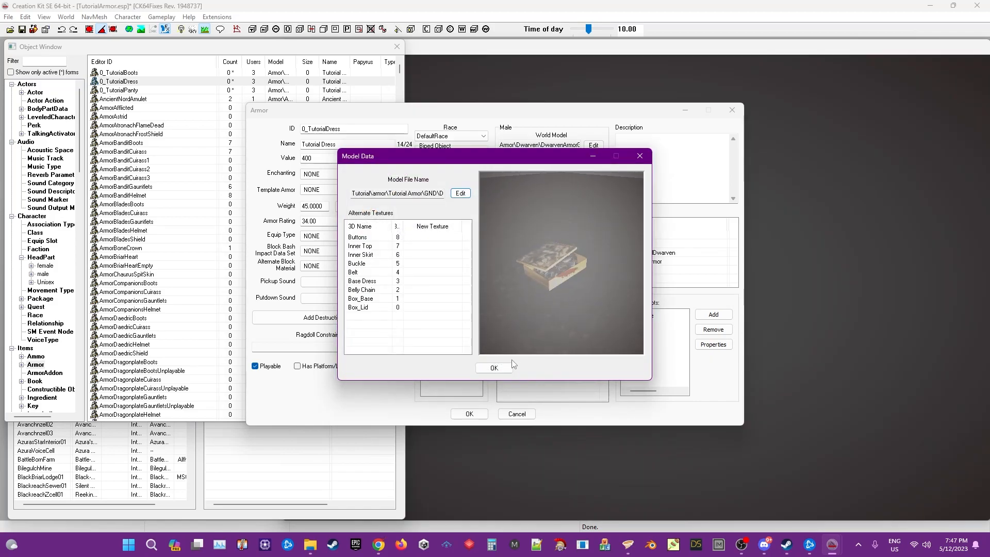
click(498, 368)
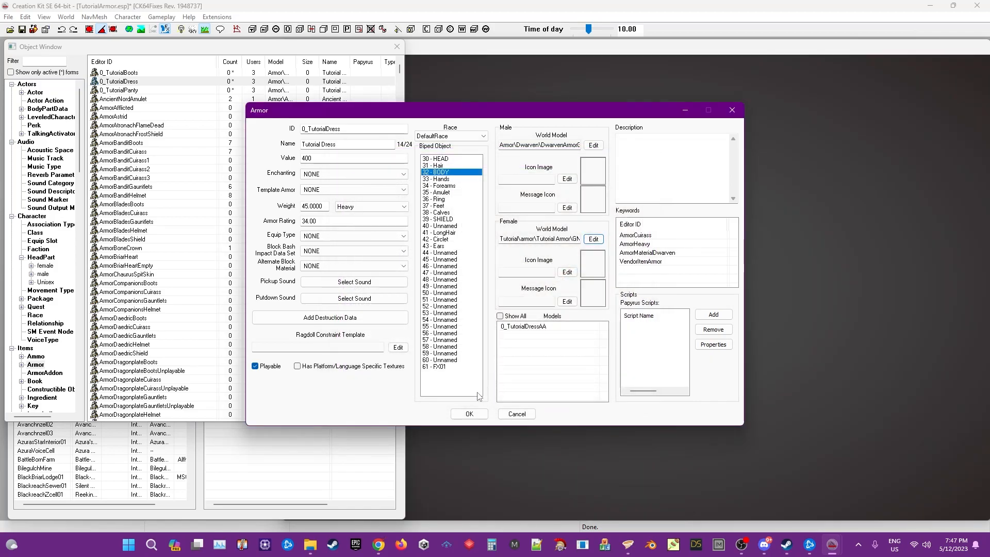
click(469, 414)
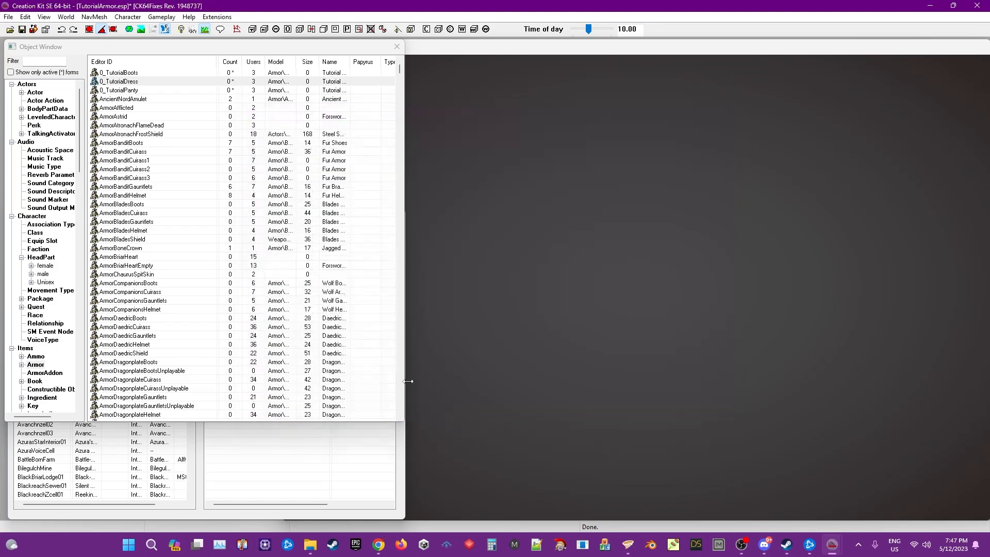
- Set the male world model of 0_TutorialPanty to PantyGND.nif from meshes\Tutorial\armor\Tutorial Armor\GND and save the record
double_click(116, 90)
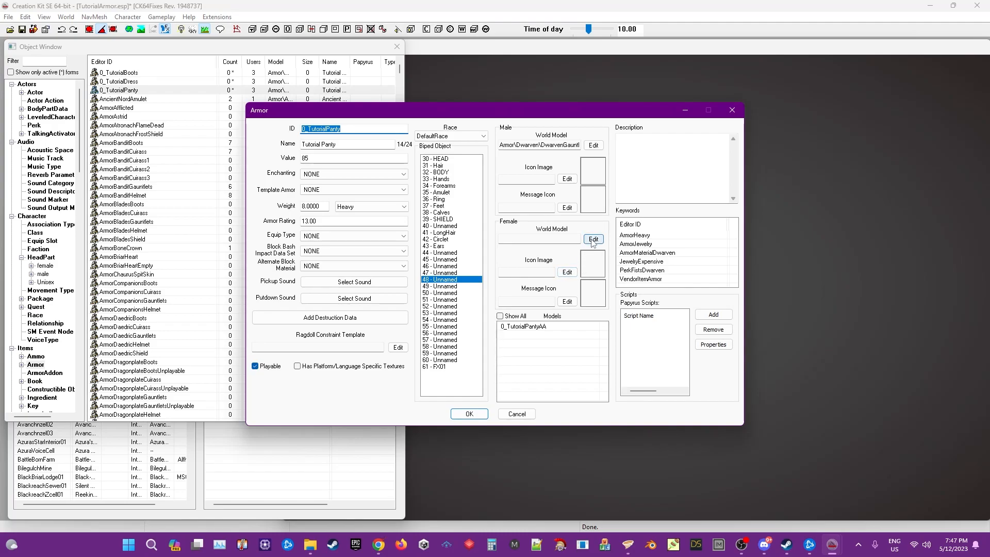
click(591, 146)
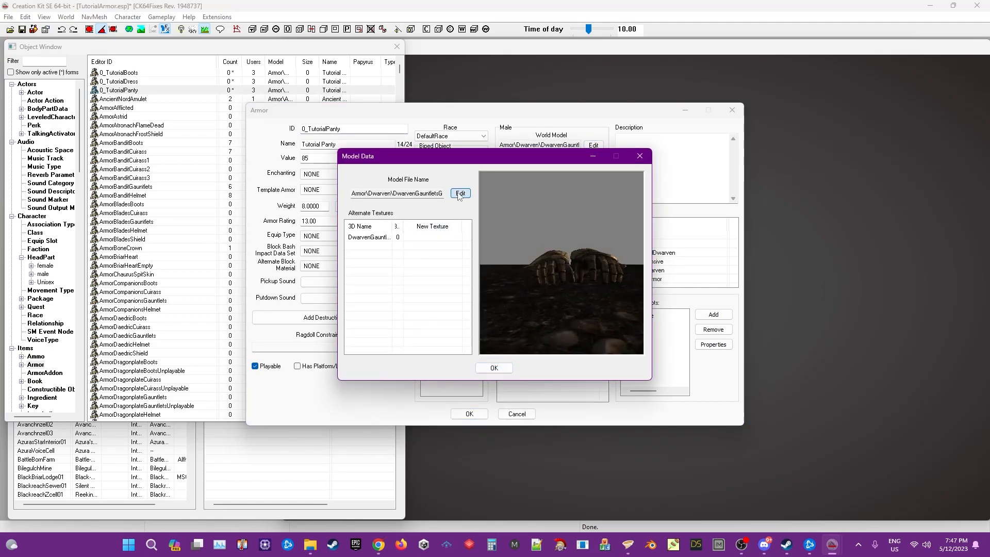
click(459, 194)
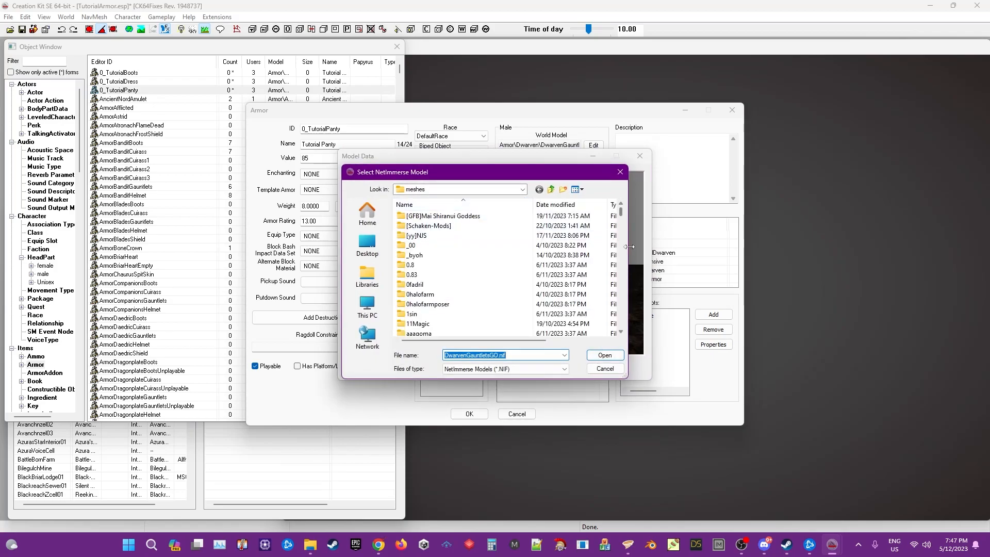
drag(621, 218, 628, 305)
click(417, 304)
click(416, 304)
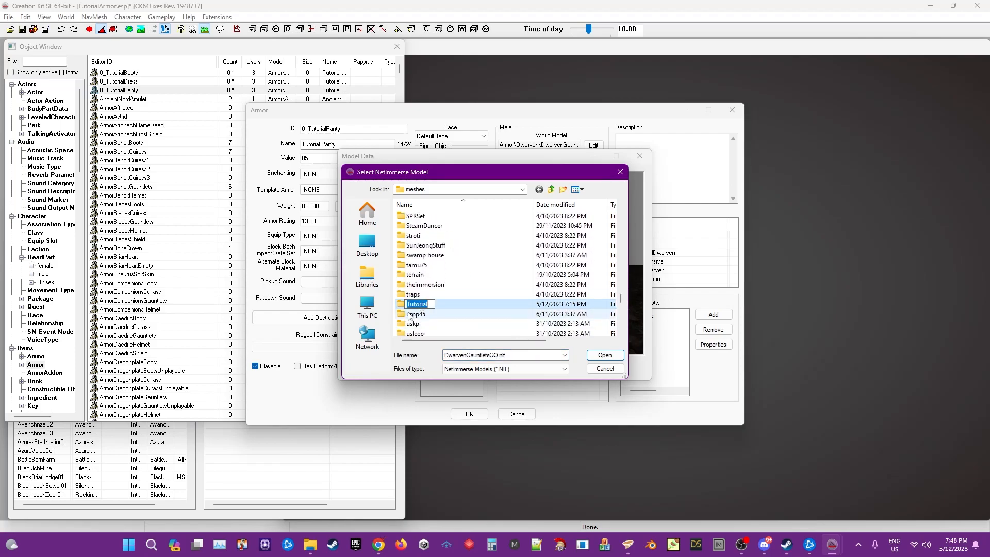
double_click(415, 304)
double_click(418, 216)
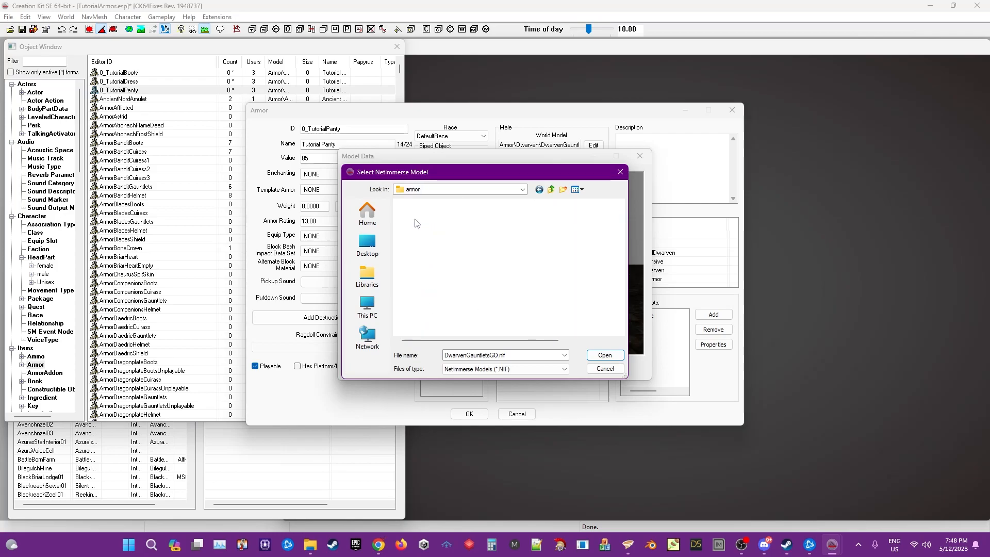
double_click(420, 217)
double_click(431, 217)
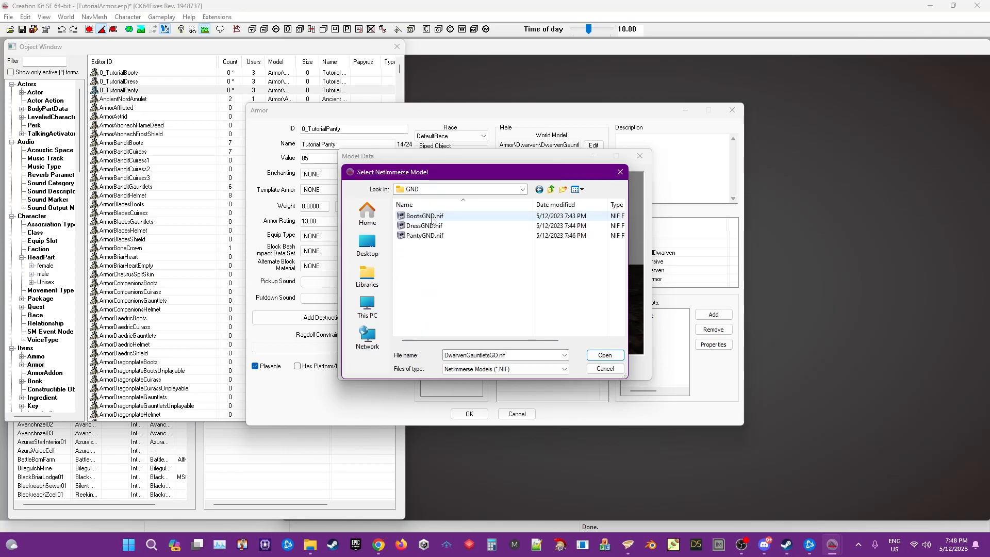
click(424, 235)
click(604, 354)
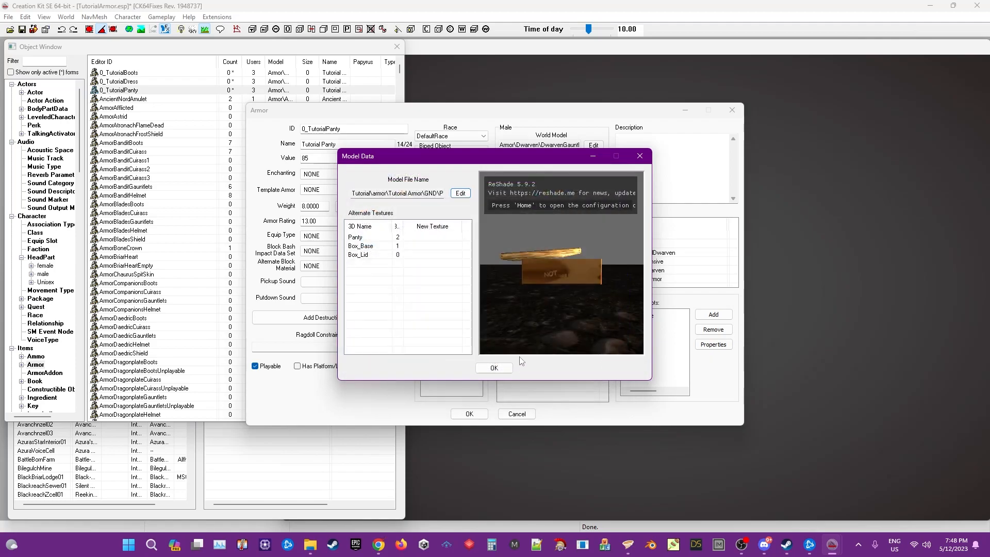
click(493, 368)
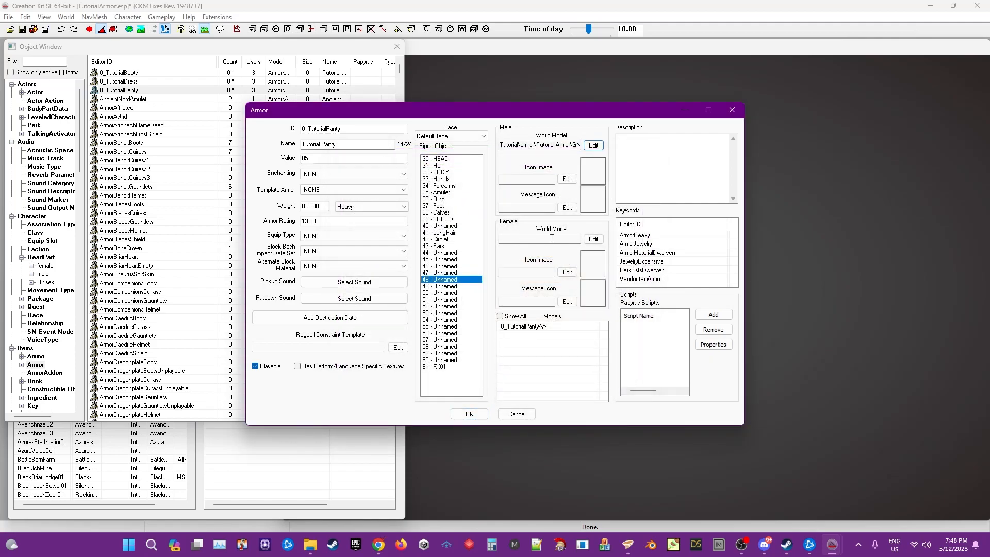
click(475, 416)
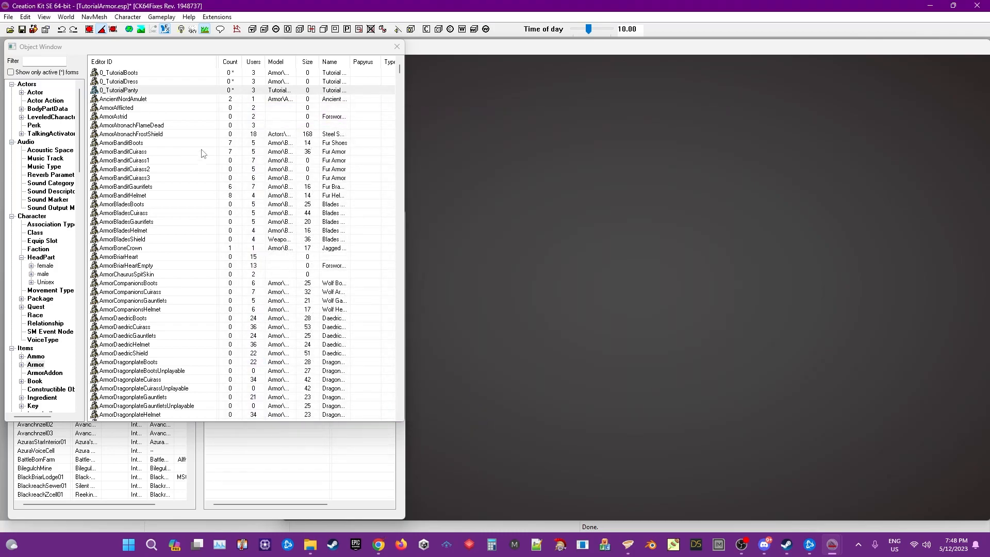
- Save the TutorialArmor.esp plugin and close Creation Kit
click(23, 30)
click(976, 5)
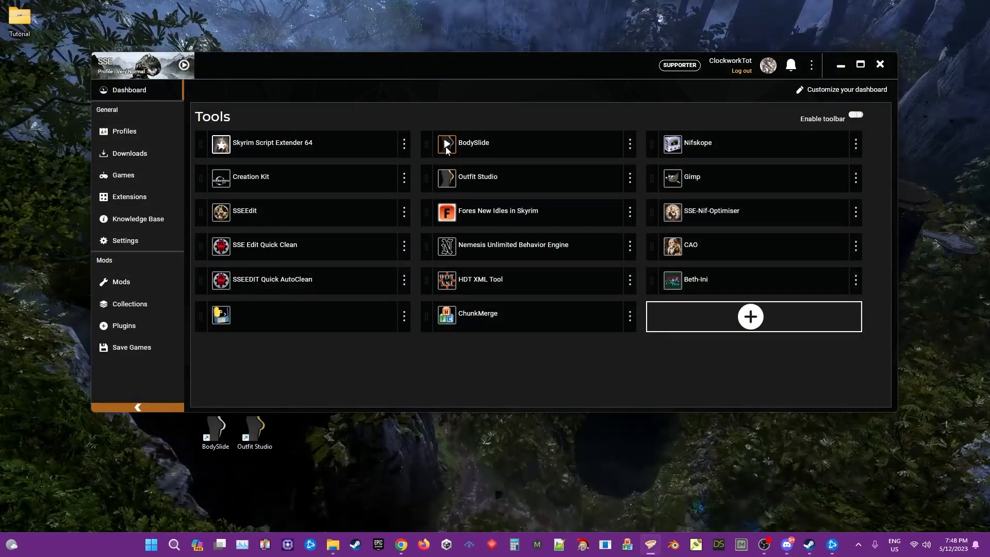
- Launch Skyrim through Skyrim Script Extender 64, continue the last save and dismiss the Poser Hotkeys Plus message
click(221, 145)
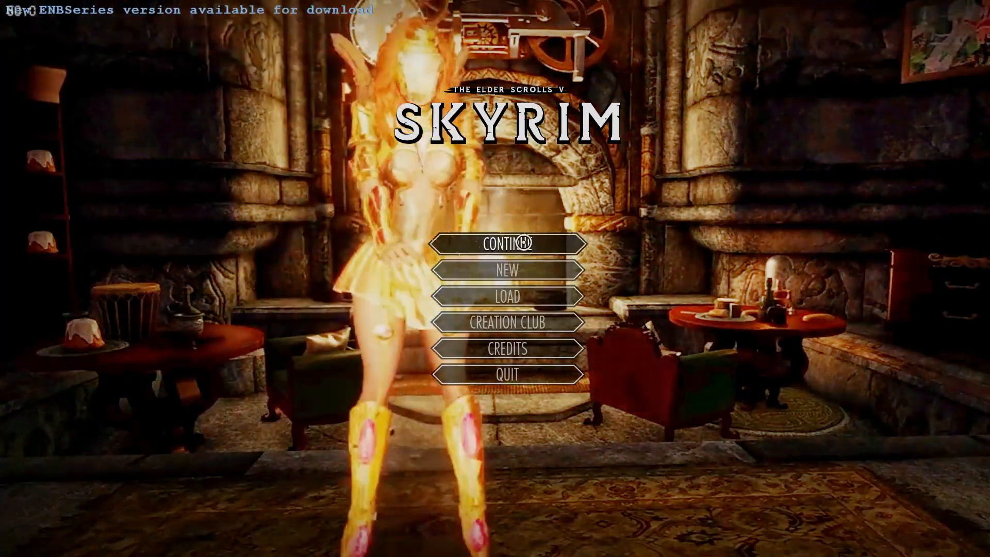
click(508, 244)
click(710, 505)
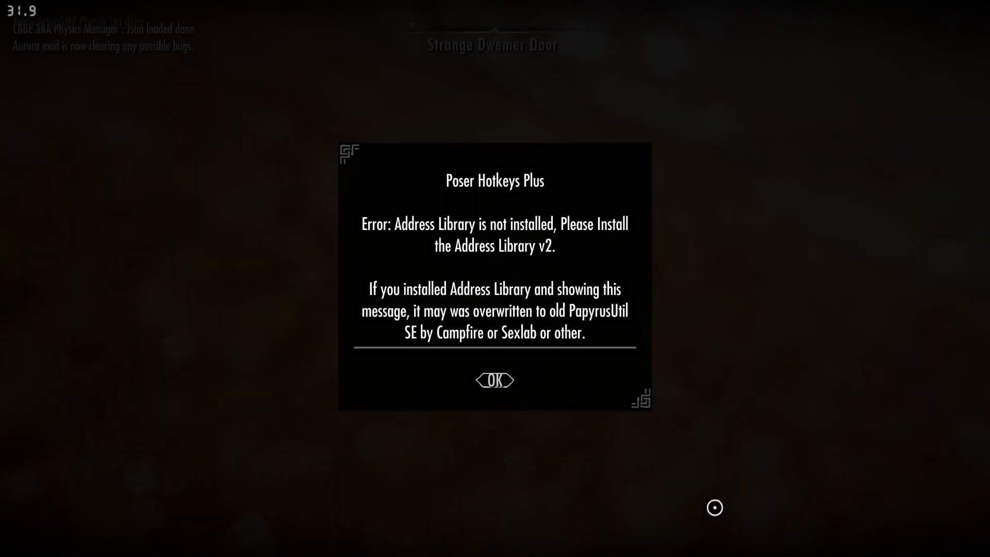
key(Return)
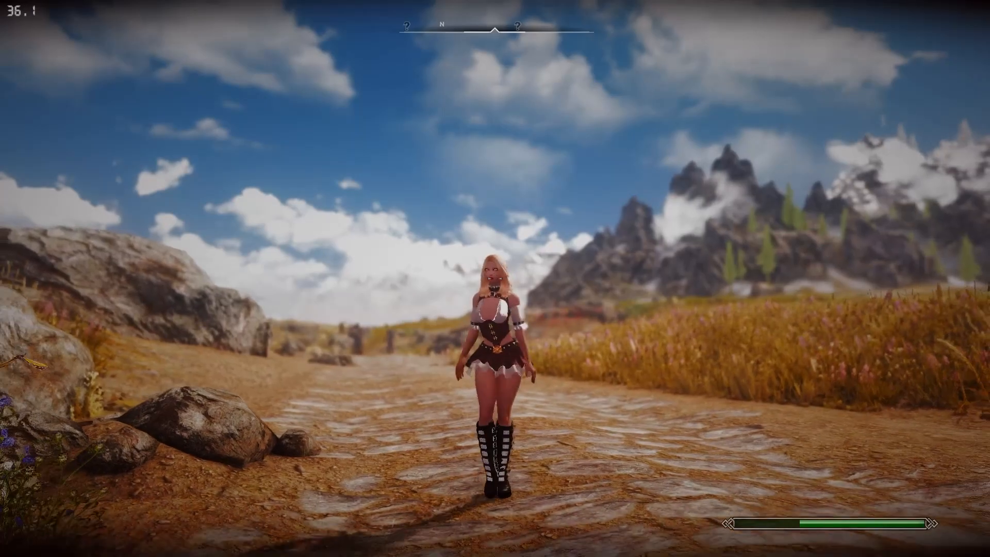
- Move the character around to view the worn outfit and check the tutorial armor items in the inventory
key(d)
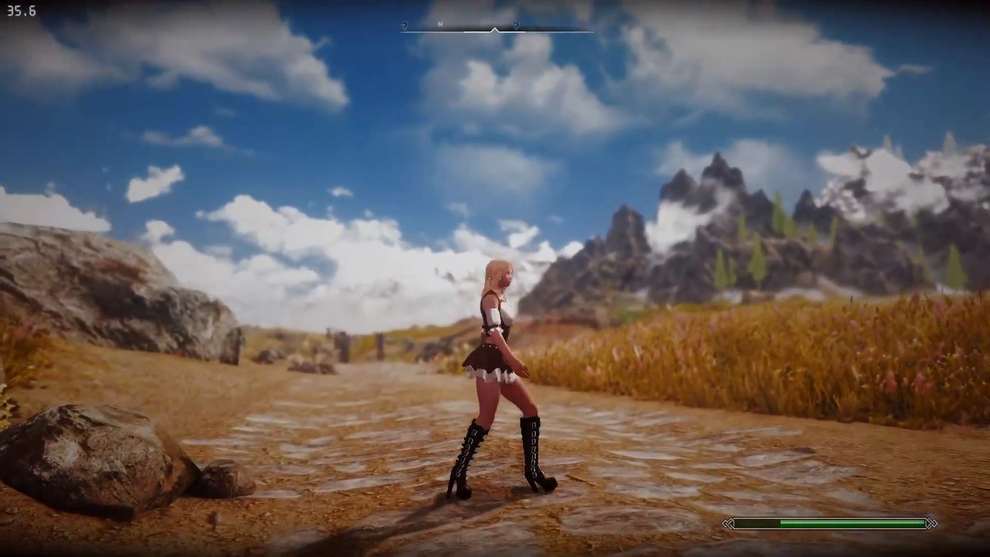
key(s)
key(i)
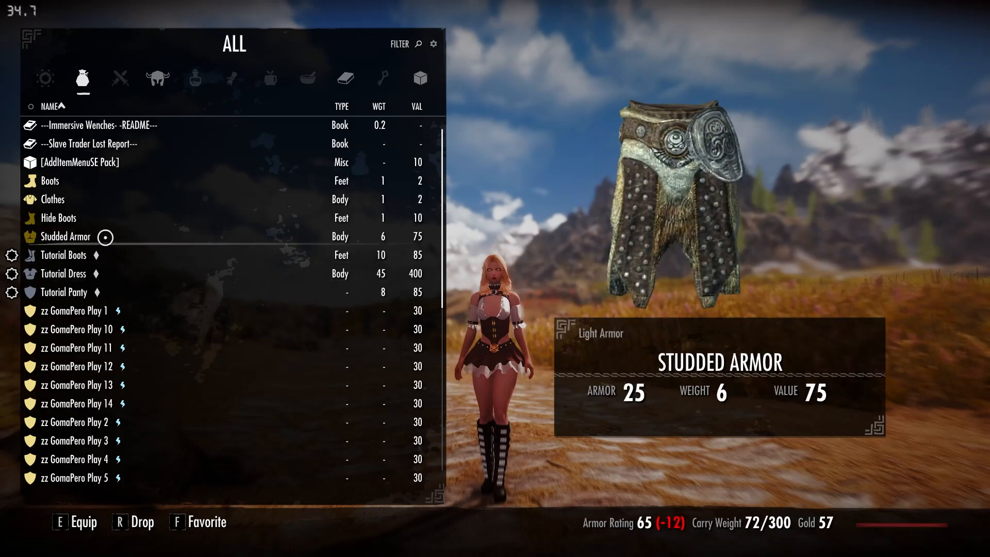
key(Tab)
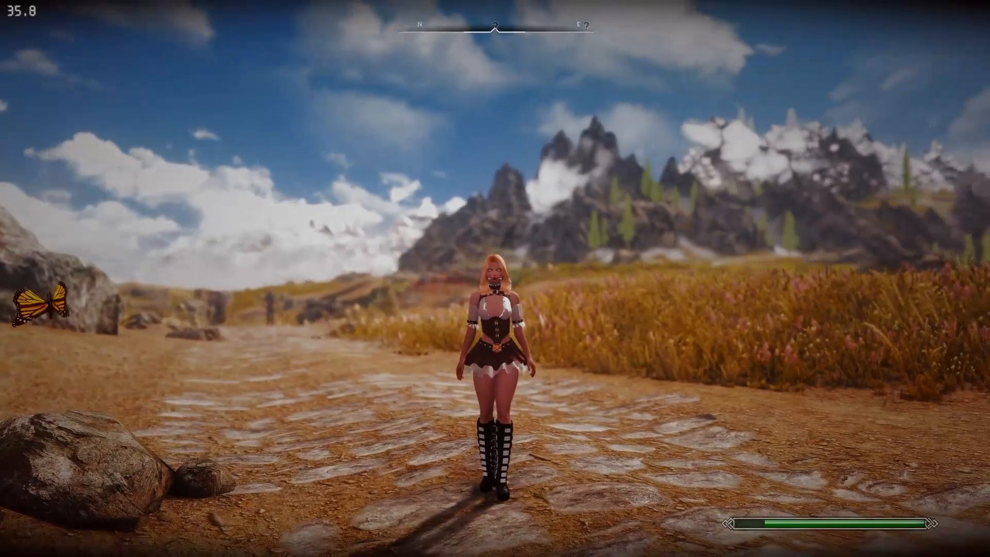